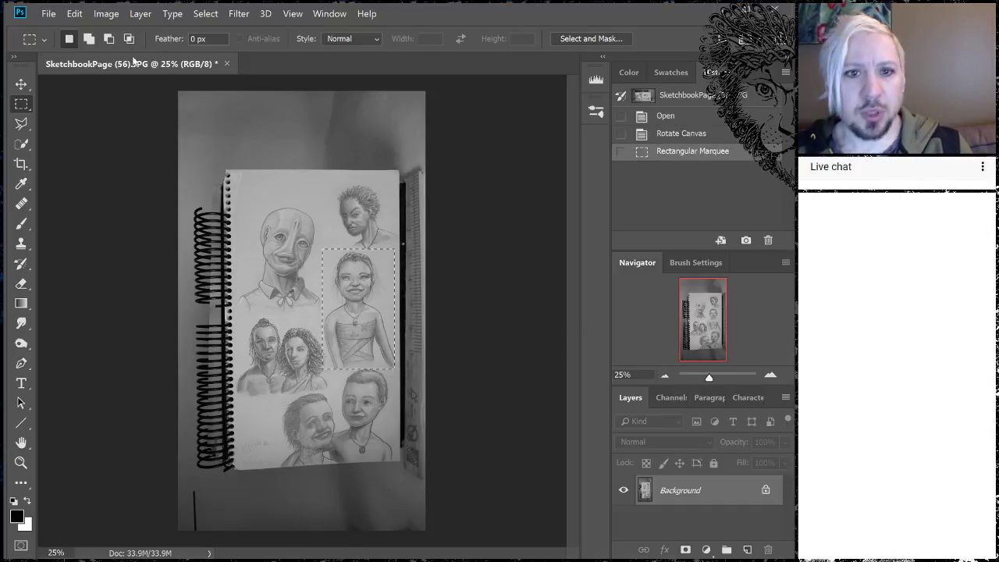
# Create a new 759 x 1257 px document at 180 ppi with a white background and paste the copied portrait sketch into it.
pyautogui.click(49, 13)
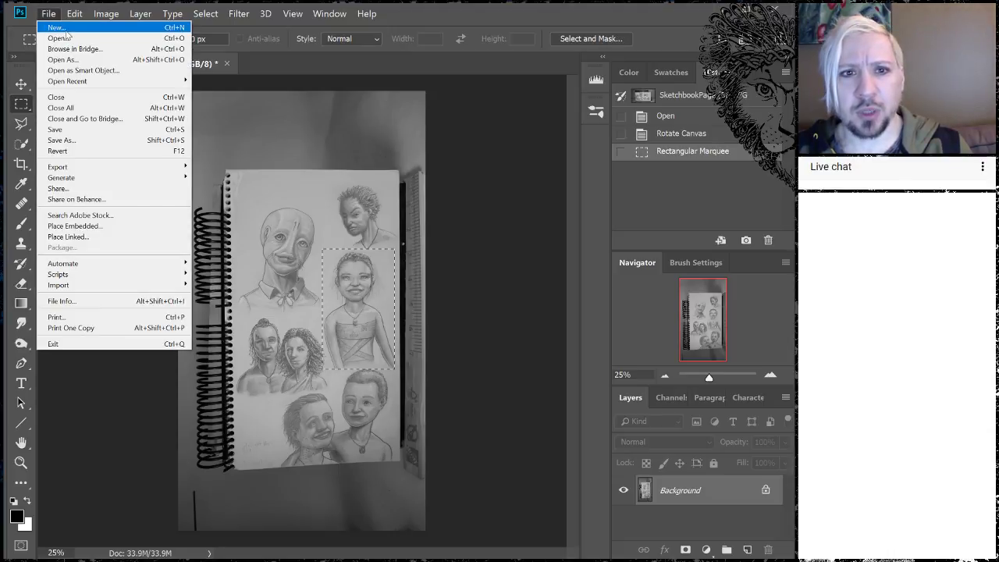
pyautogui.click(67, 28)
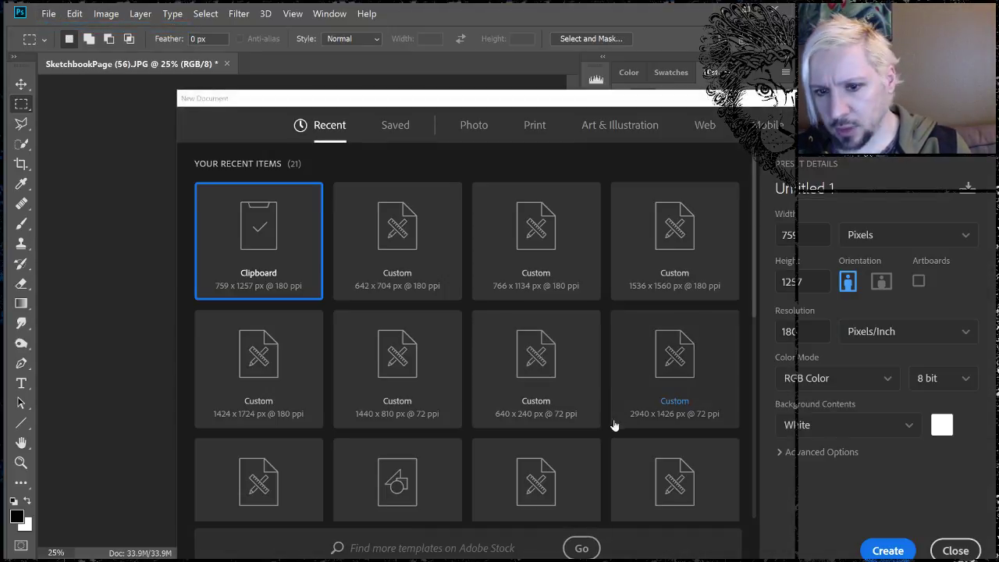
pyautogui.press('Return')
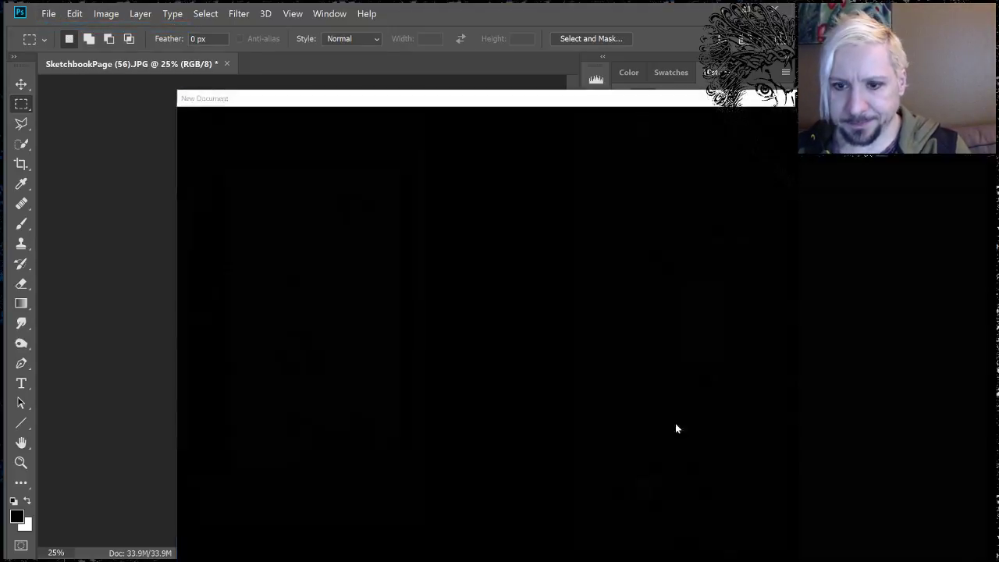
pyautogui.hotkey('ctrl', 'v')
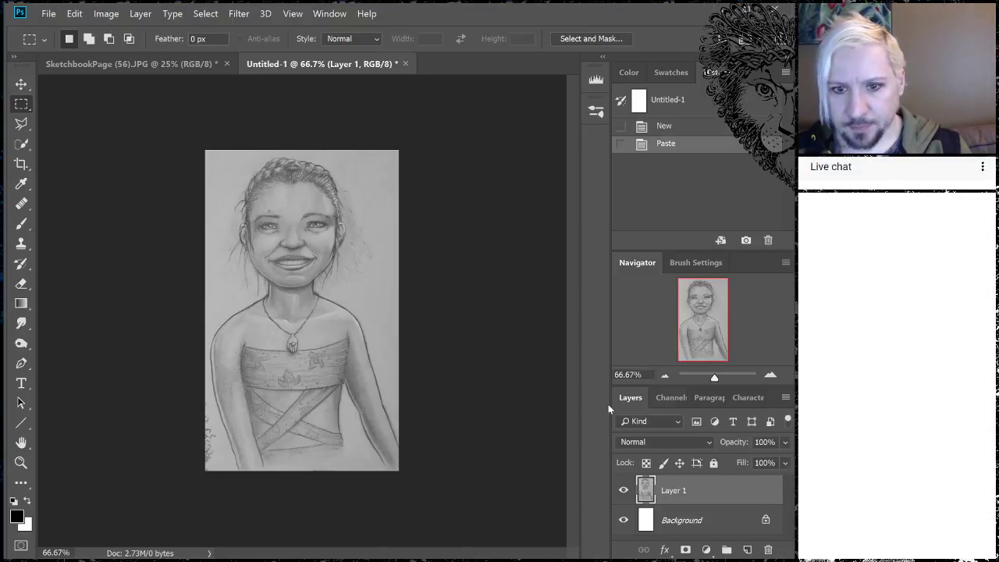
# Select the girl's whole figure, including head, torso and arms, using Quick Selection strokes.
pyautogui.click(769, 378)
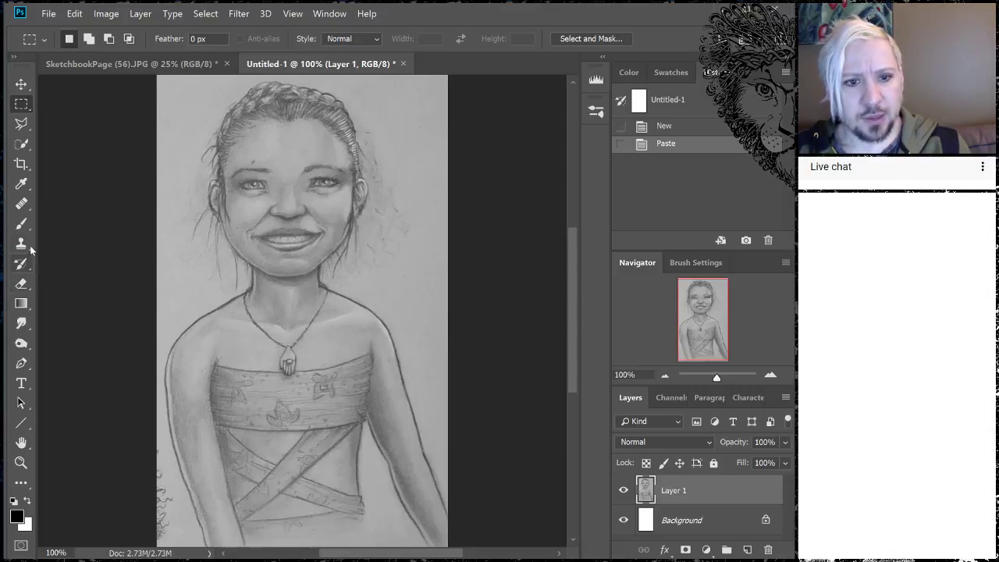
pyautogui.click(22, 224)
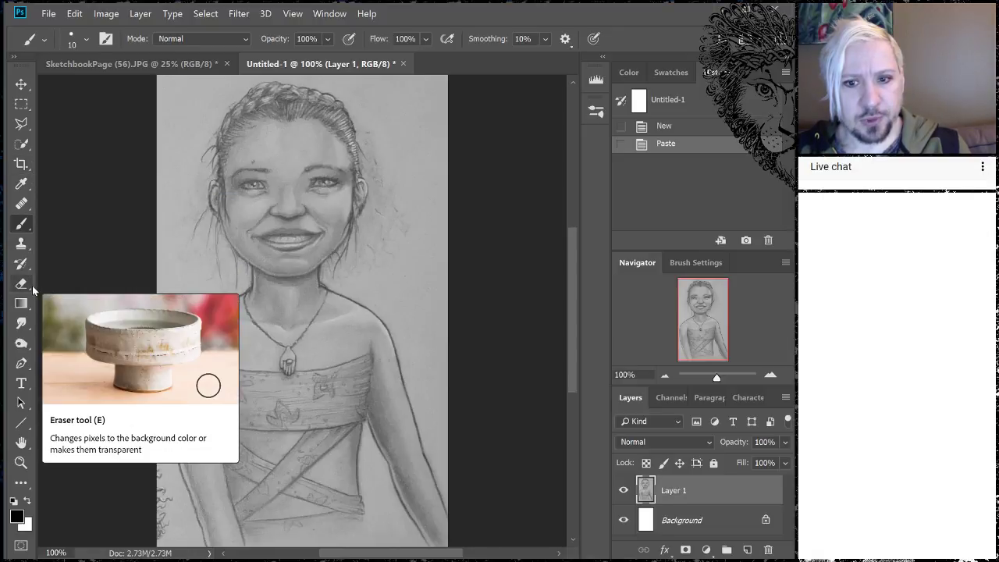
pyautogui.click(23, 144)
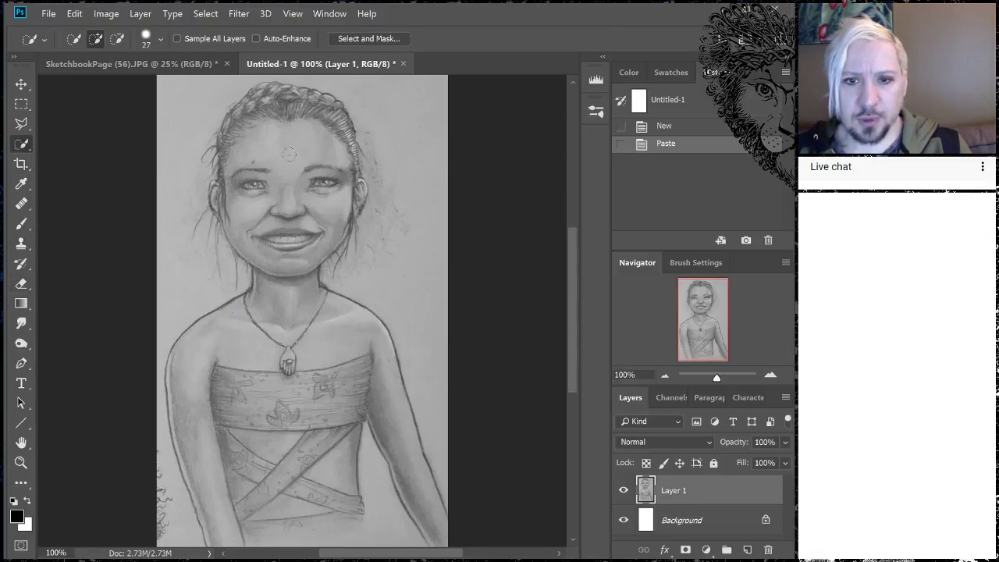
pyautogui.moveTo(270, 108)
pyautogui.mouseDown()
pyautogui.moveTo(320, 92)
pyautogui.moveTo(339, 100)
pyautogui.moveTo(338, 205)
pyautogui.moveTo(333, 225)
pyautogui.moveTo(299, 253)
pyautogui.moveTo(271, 344)
pyautogui.moveTo(195, 377)
pyautogui.moveTo(219, 449)
pyautogui.moveTo(244, 462)
pyautogui.moveTo(234, 500)
pyautogui.moveTo(248, 539)
pyautogui.mouseUp()
pyautogui.moveTo(292, 383)
pyautogui.mouseDown()
pyautogui.moveTo(314, 363)
pyautogui.moveTo(321, 335)
pyautogui.moveTo(362, 395)
pyautogui.moveTo(394, 415)
pyautogui.moveTo(413, 509)
pyautogui.mouseUp()
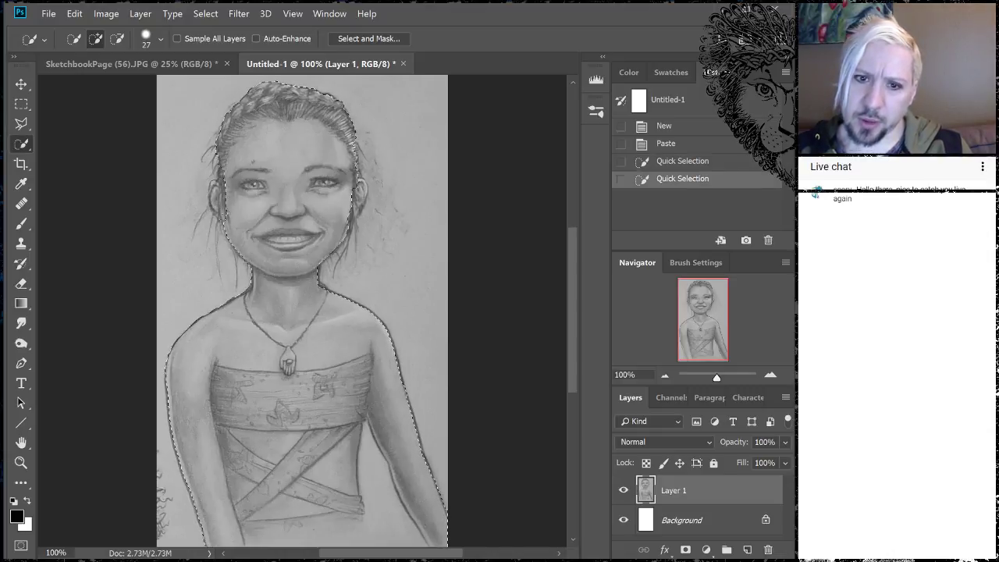
pyautogui.moveTo(225, 212)
pyautogui.mouseDown()
pyautogui.moveTo(219, 187)
pyautogui.moveTo(221, 223)
pyautogui.moveTo(234, 180)
pyautogui.moveTo(330, 152)
pyautogui.mouseUp()
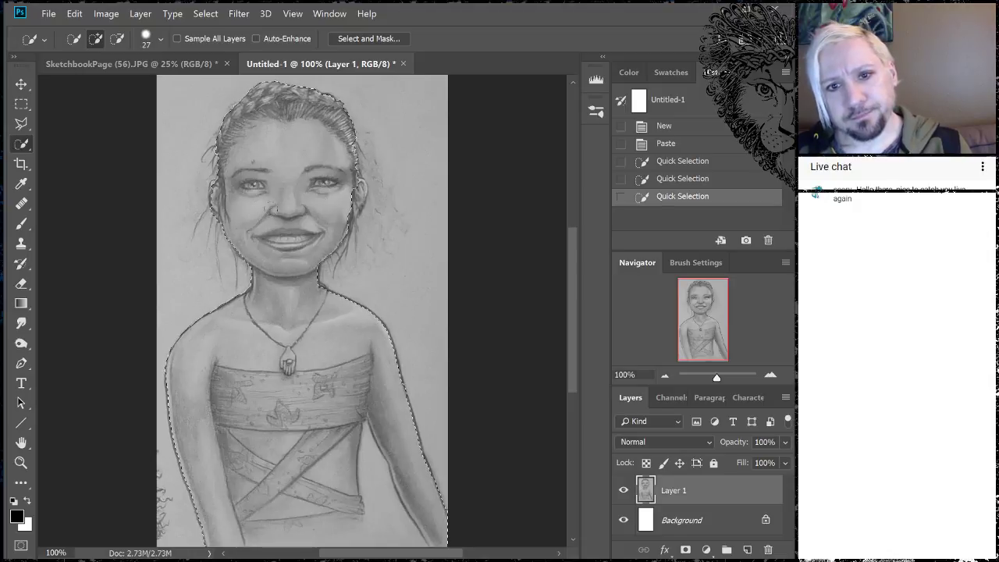
# Enter Quick Mask mode and paint the outer edge of the drawing's left ear into the selection with a 10 px white brush.
pyautogui.click(21, 545)
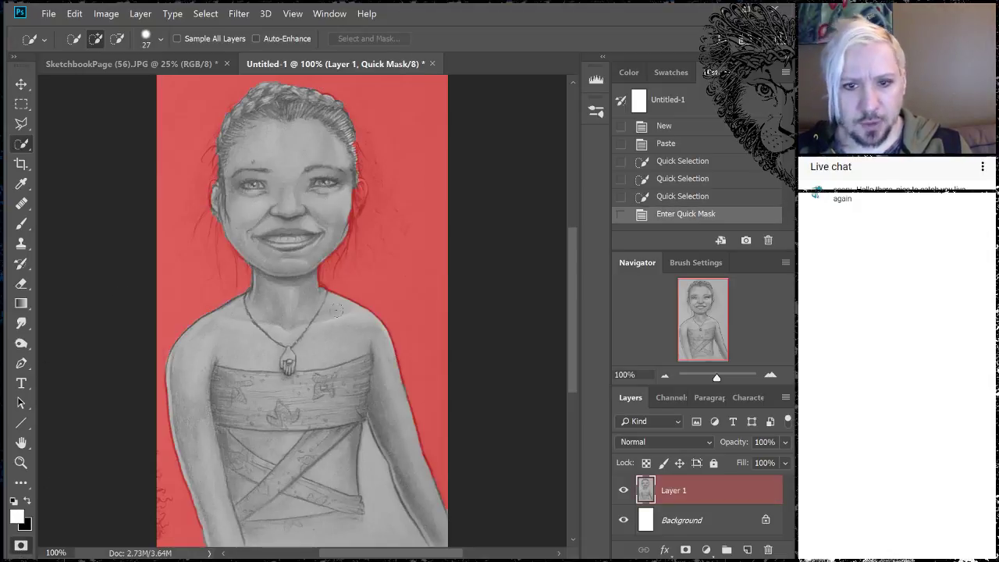
pyautogui.click(21, 224)
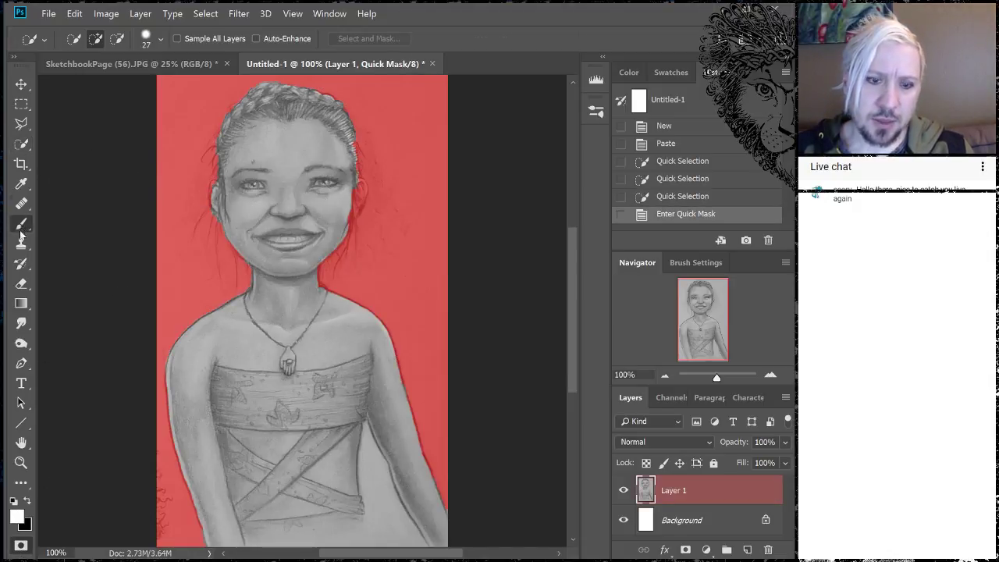
pyautogui.click(771, 376)
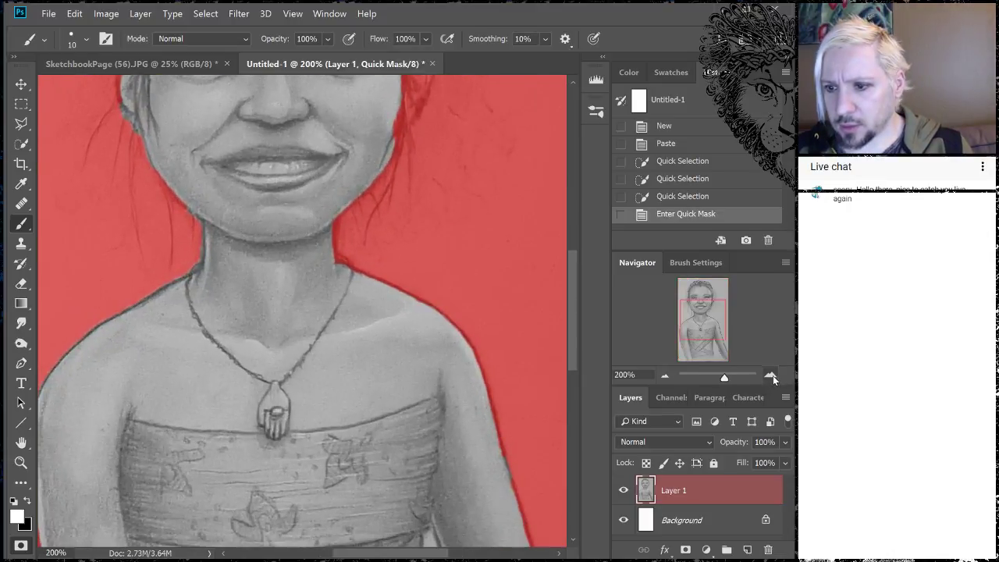
pyautogui.moveTo(681, 314)
pyautogui.mouseDown()
pyautogui.moveTo(684, 301)
pyautogui.moveTo(668, 306)
pyautogui.mouseUp()
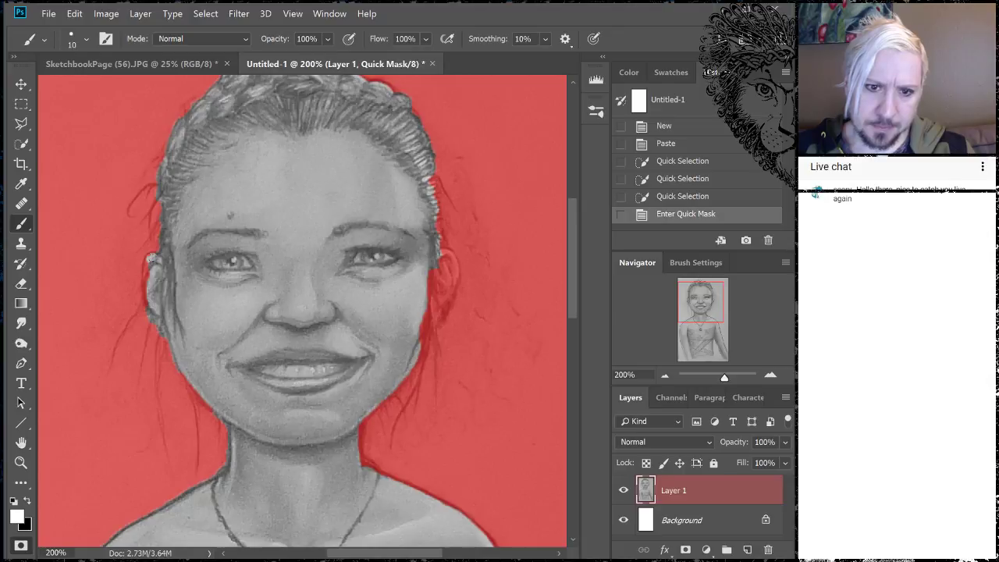
pyautogui.moveTo(151, 260); pyautogui.dragTo(146, 311)
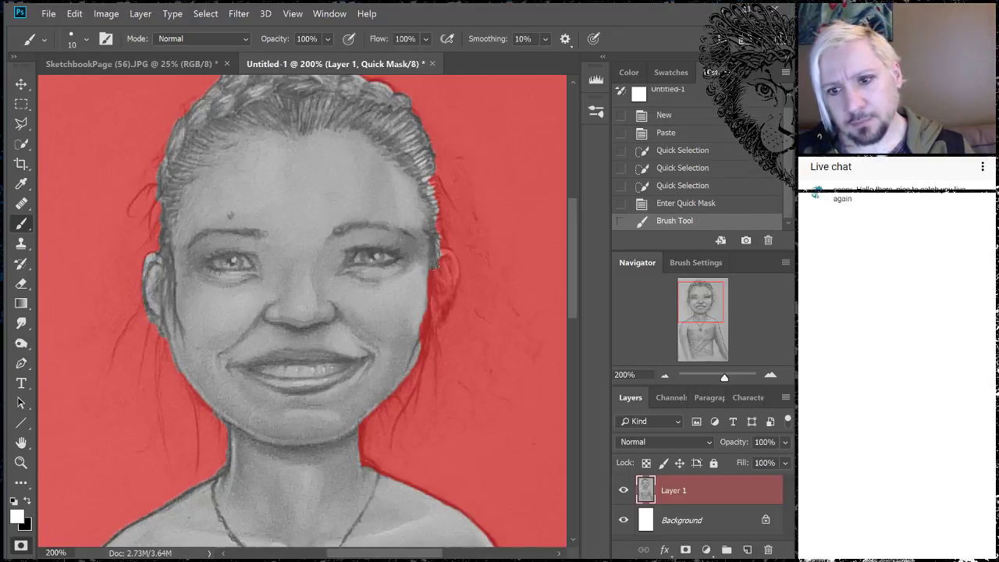
# Paint the drawing's right ear and the adjoining face and hair edge into the selection with the white brush.
pyautogui.moveTo(435, 263)
pyautogui.mouseDown()
pyautogui.moveTo(446, 258)
pyautogui.moveTo(452, 282)
pyautogui.moveTo(450, 258)
pyautogui.moveTo(453, 280)
pyautogui.mouseUp()
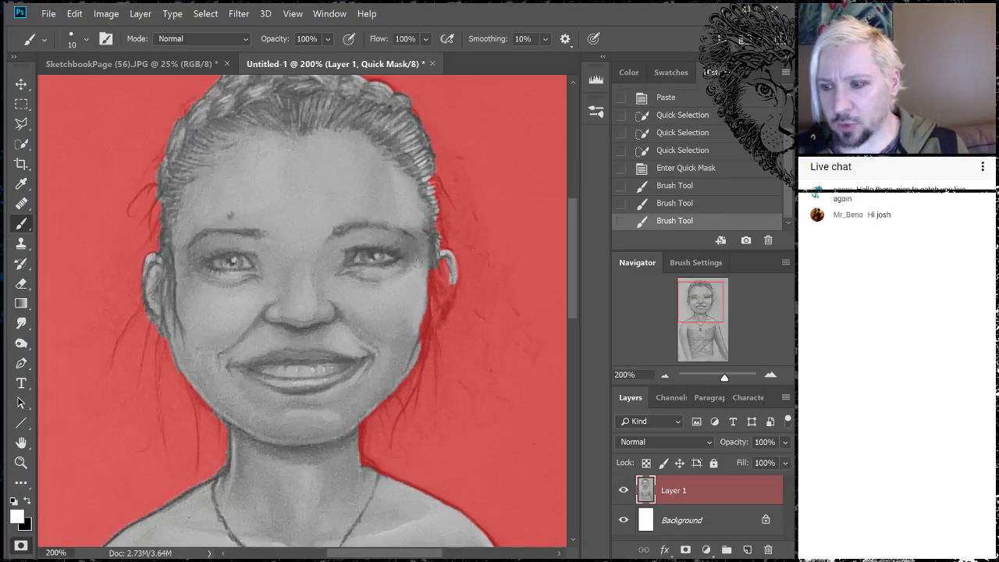
pyautogui.moveTo(451, 273); pyautogui.dragTo(452, 287)
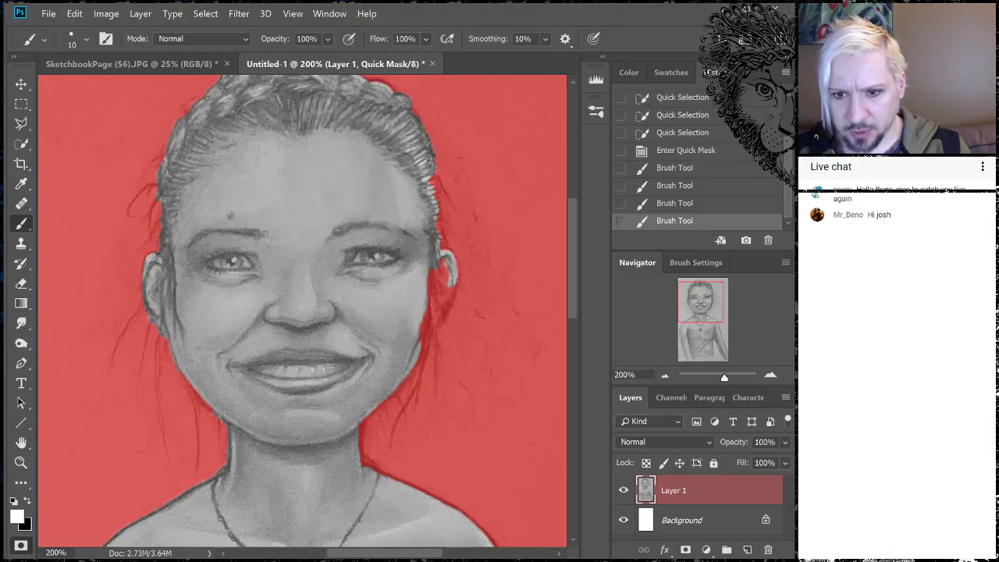
pyautogui.moveTo(429, 284)
pyautogui.mouseDown()
pyautogui.moveTo(450, 261)
pyautogui.moveTo(453, 280)
pyautogui.moveTo(429, 329)
pyautogui.moveTo(447, 270)
pyautogui.moveTo(435, 298)
pyautogui.mouseUp()
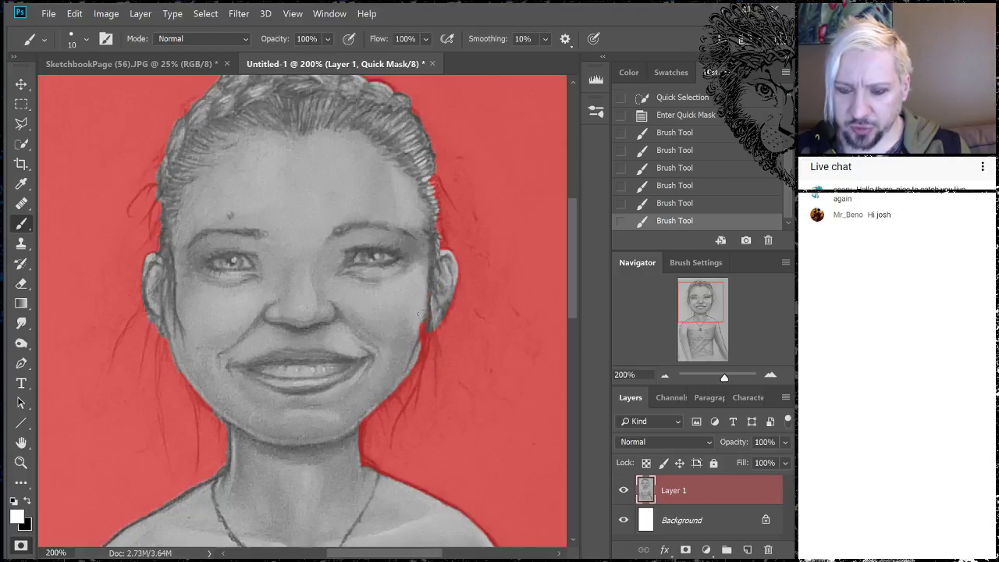
pyautogui.moveTo(418, 342); pyautogui.dragTo(414, 246)
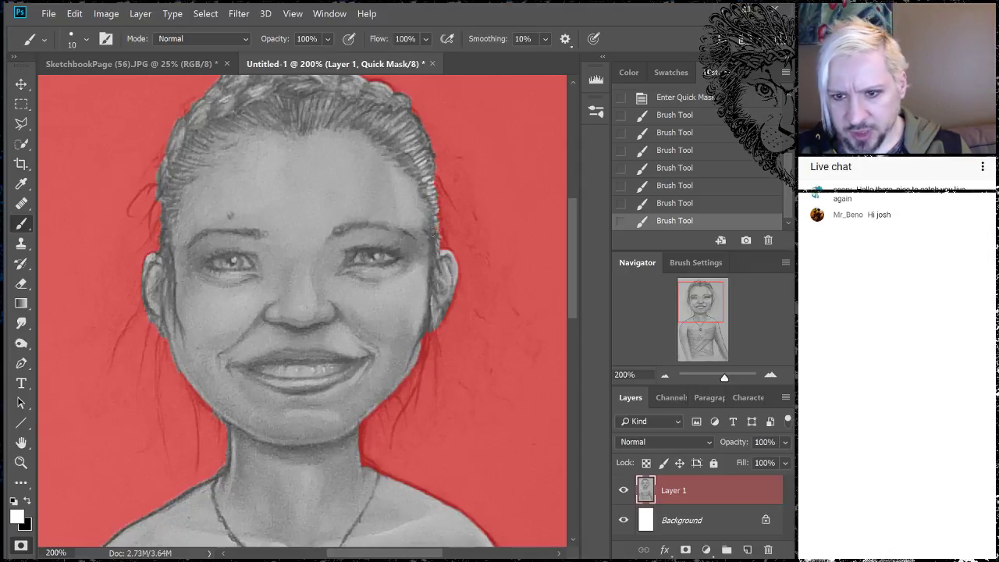
pyautogui.moveTo(440, 244); pyautogui.dragTo(441, 256)
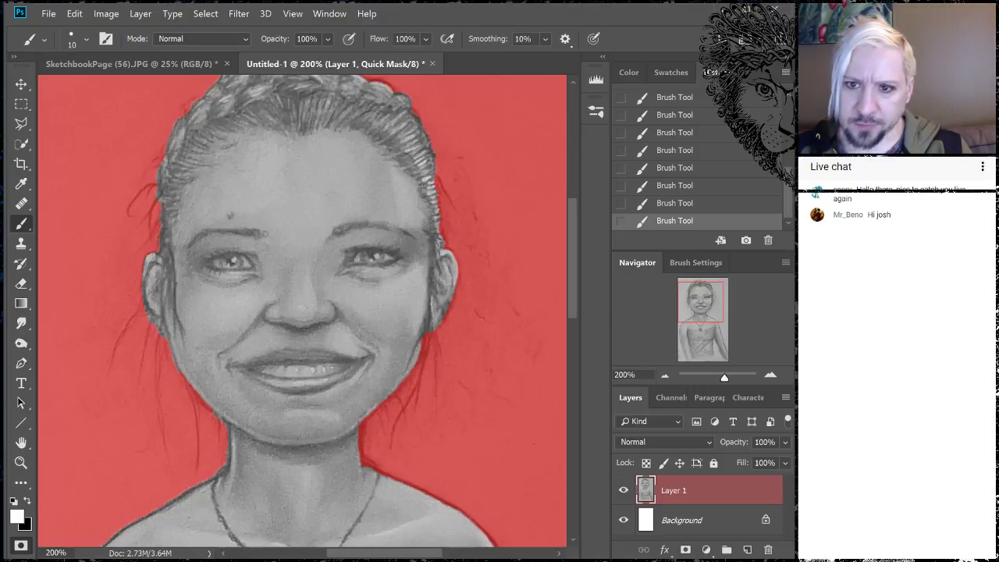
# Refine the mask around the loose hair strands by the drawing's left temple and ear with a 4 px brush, alternating white and black.
pyautogui.moveTo(357, 122); pyautogui.dragTo(386, 216)
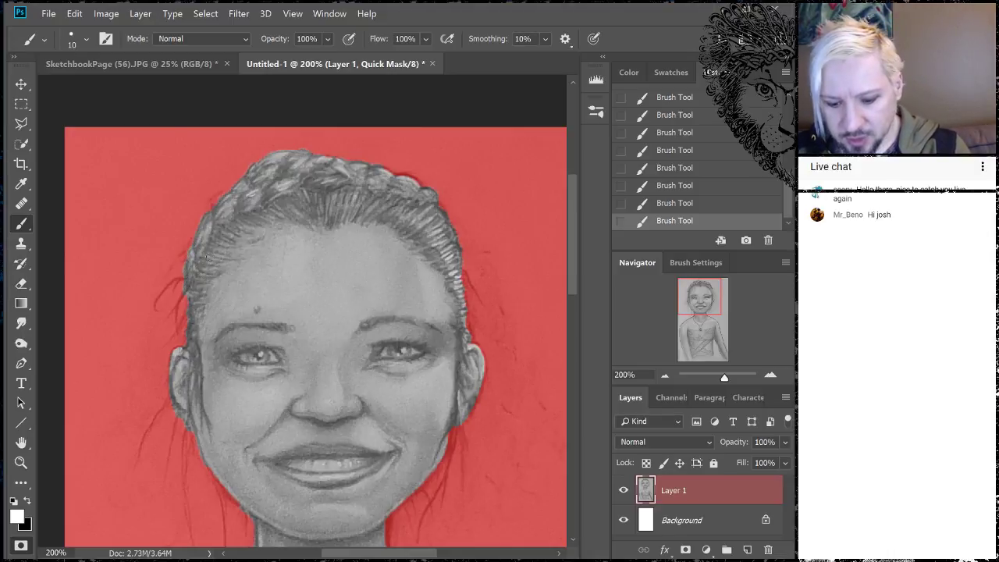
pyautogui.moveTo(189, 273); pyautogui.dragTo(155, 304)
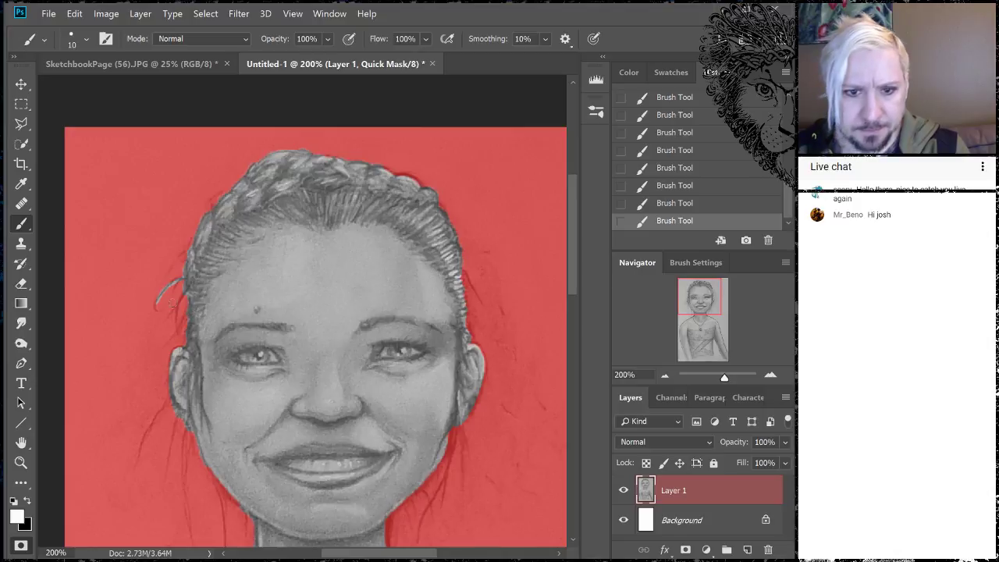
pyautogui.press('[')
pyautogui.press('[')
pyautogui.press('[')
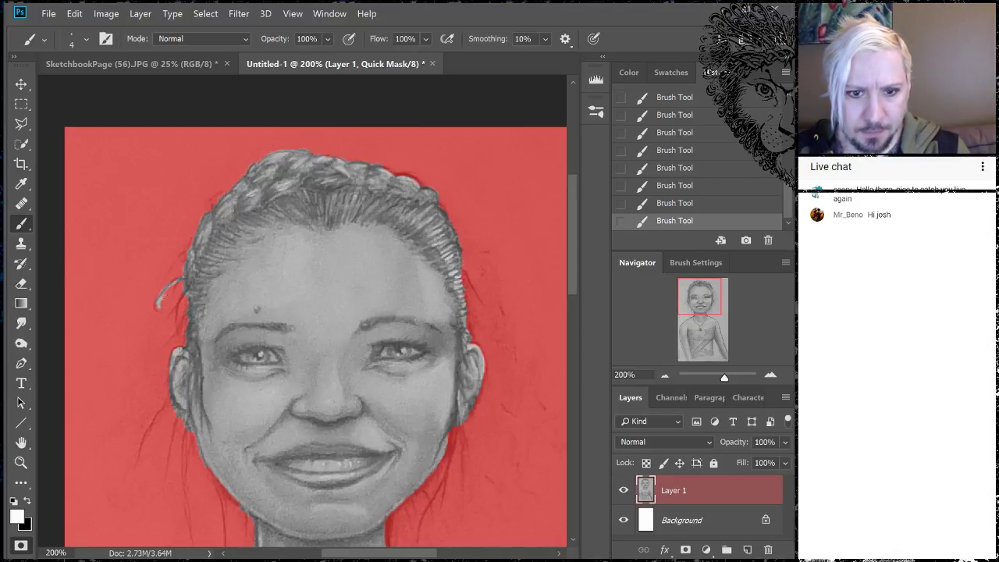
pyautogui.press('x')
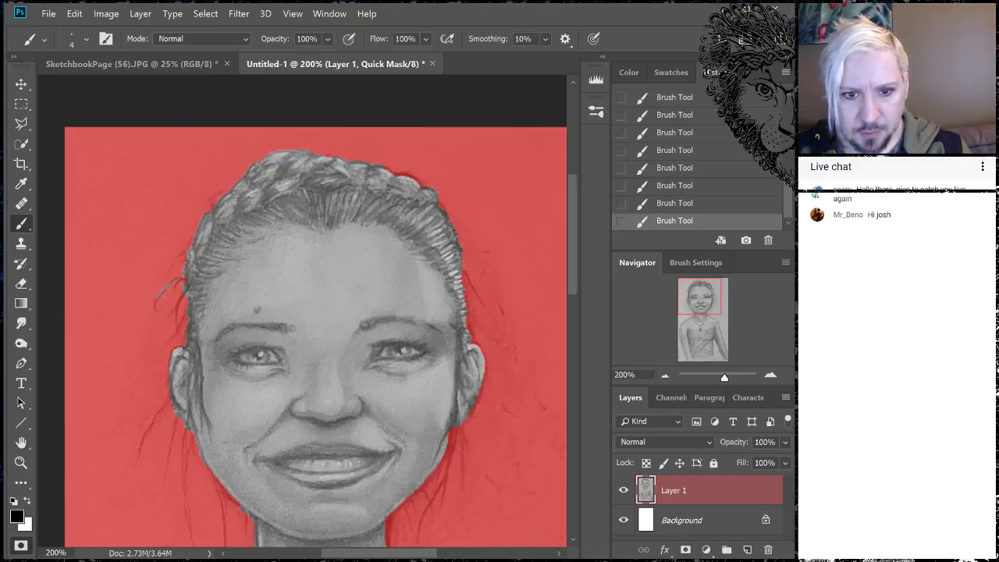
pyautogui.press('x')
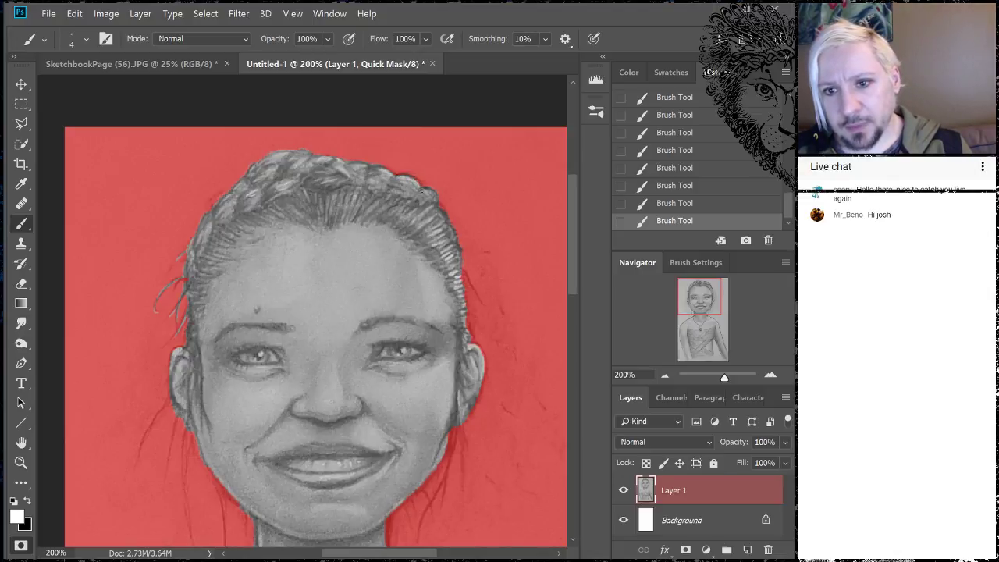
pyautogui.press('x')
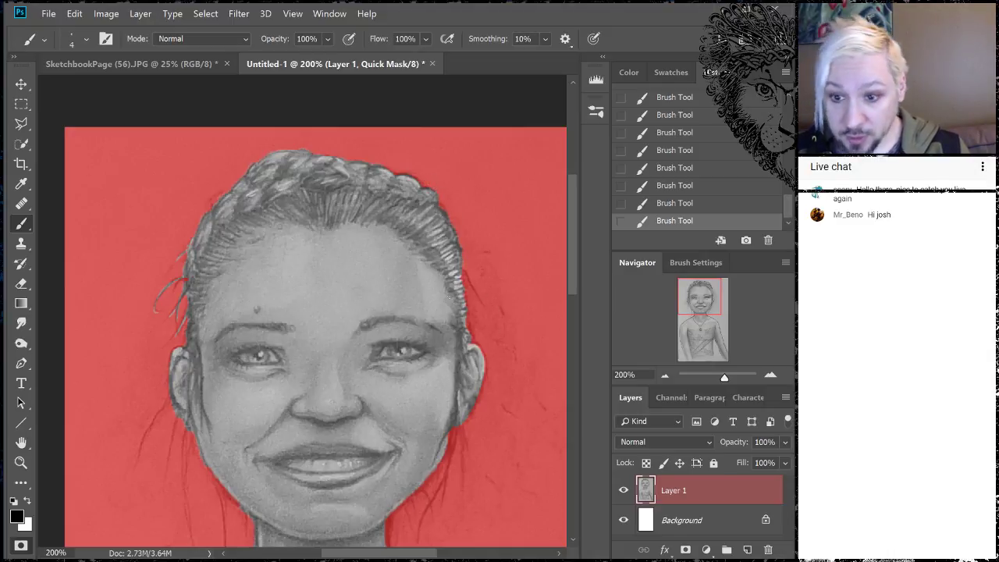
pyautogui.press('x')
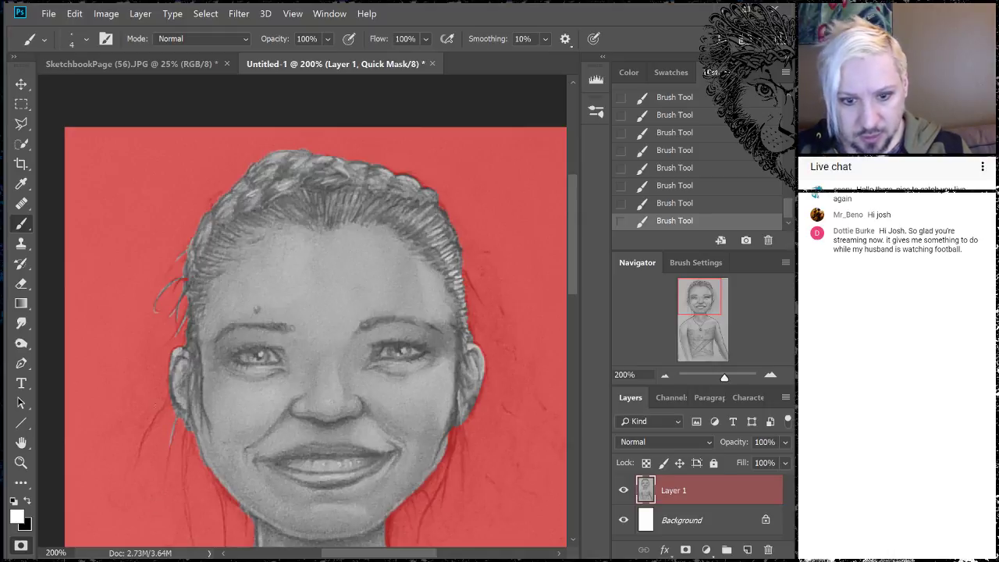
# Paint the thin hair strands hanging below both ears into the selection with the 4 px white brush.
pyautogui.moveTo(167, 396)
pyautogui.mouseDown()
pyautogui.moveTo(148, 428)
pyautogui.moveTo(184, 451)
pyautogui.mouseUp()
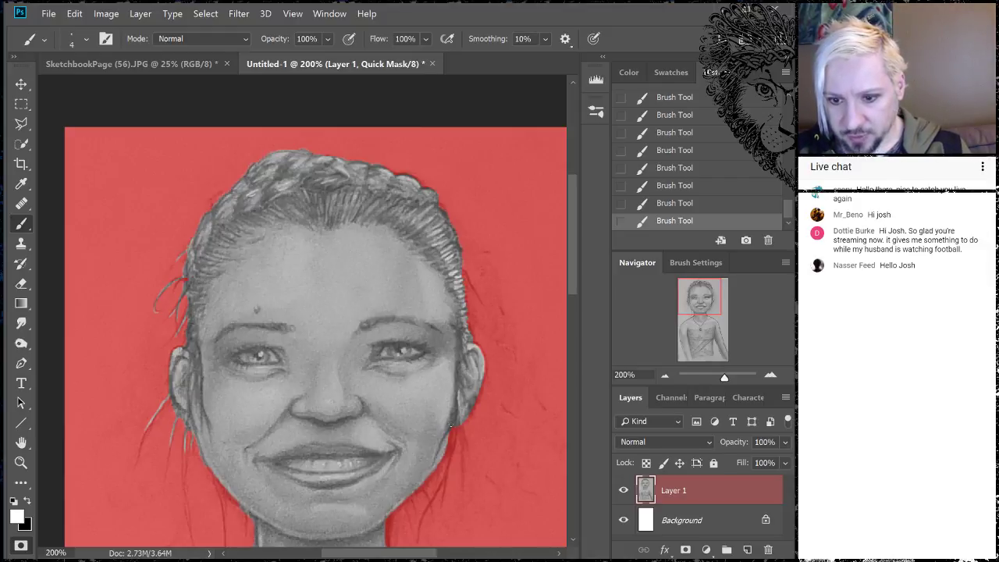
pyautogui.moveTo(448, 453); pyautogui.dragTo(445, 473)
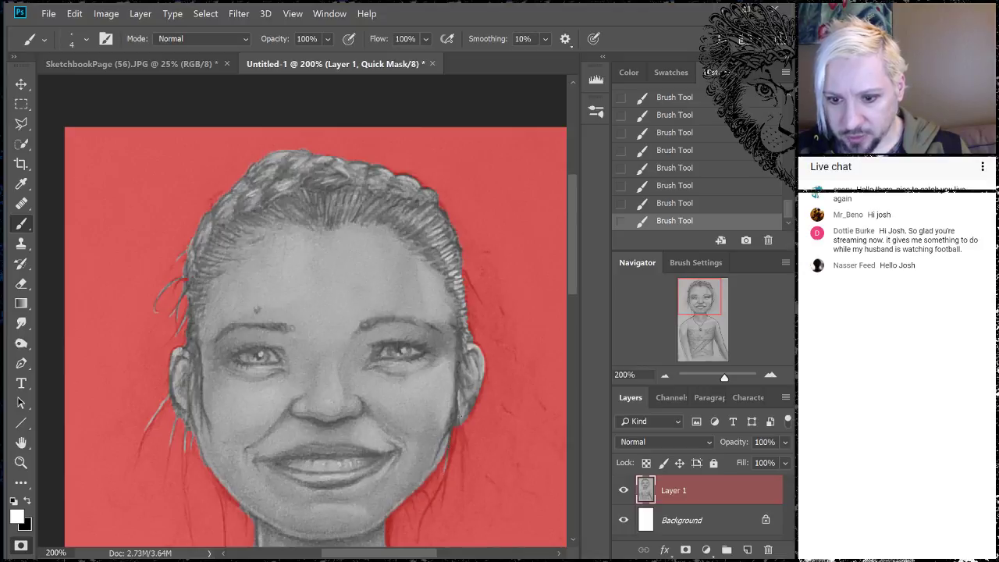
pyautogui.moveTo(455, 429); pyautogui.dragTo(422, 530)
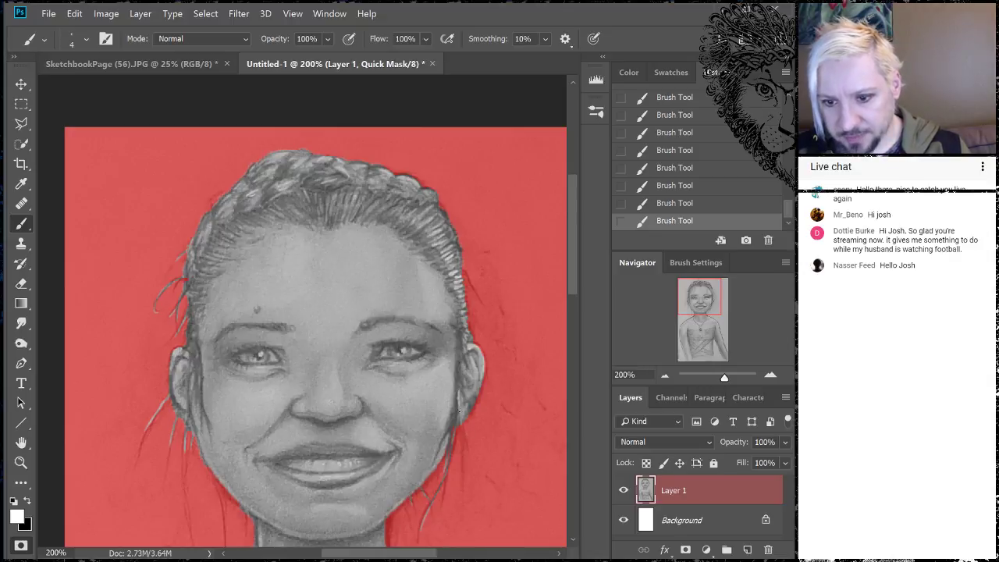
pyautogui.moveTo(460, 425); pyautogui.dragTo(460, 451)
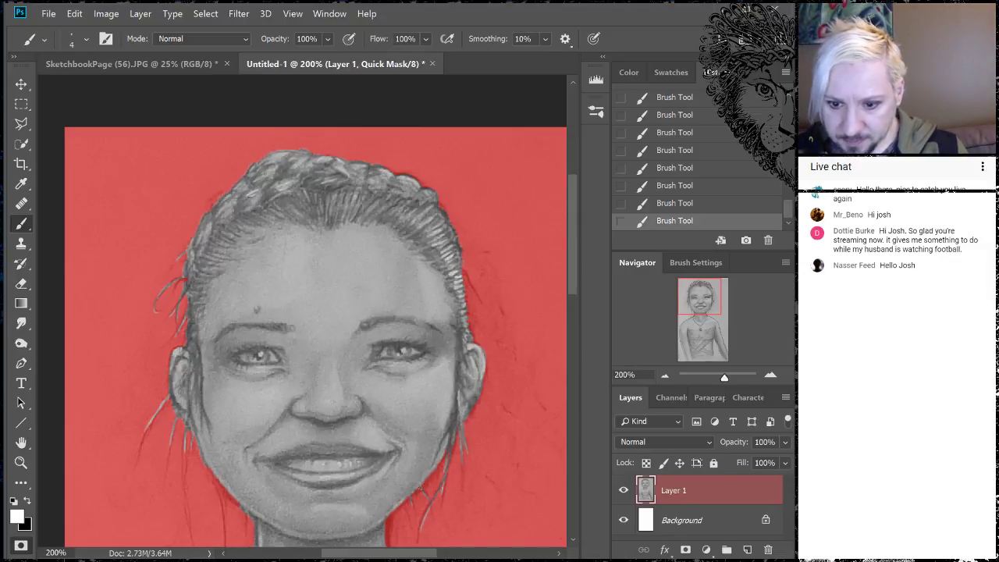
# Correct the mask along the jawline on the drawing's left side with the white brush, enlarging it to 15 px.
pyautogui.moveTo(404, 447); pyautogui.dragTo(437, 277)
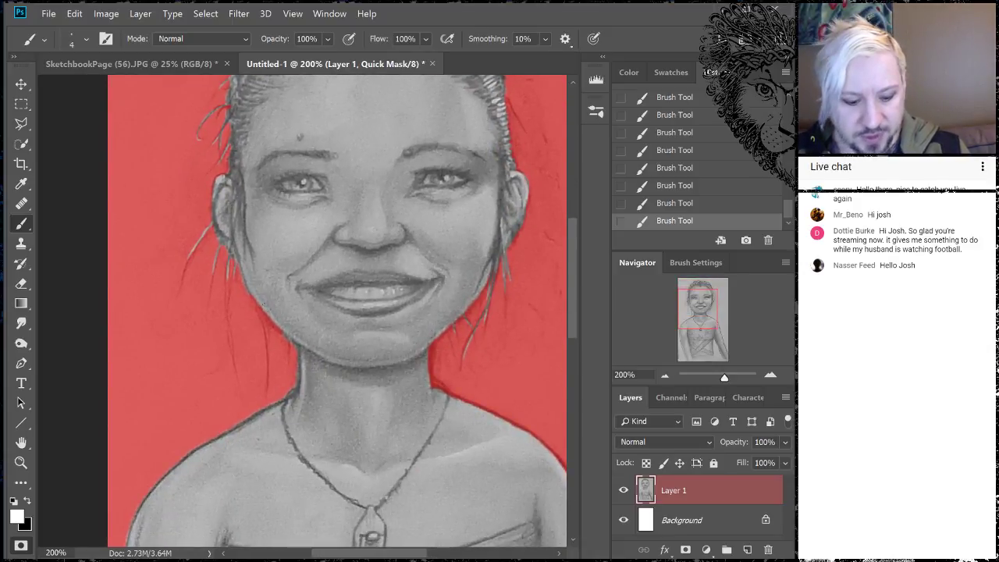
pyautogui.press('x')
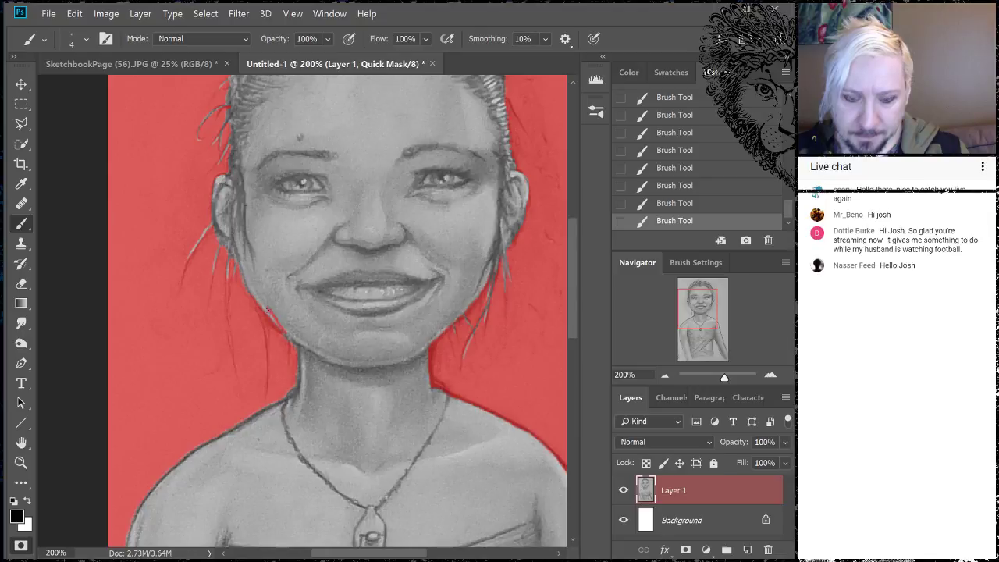
pyautogui.press('x')
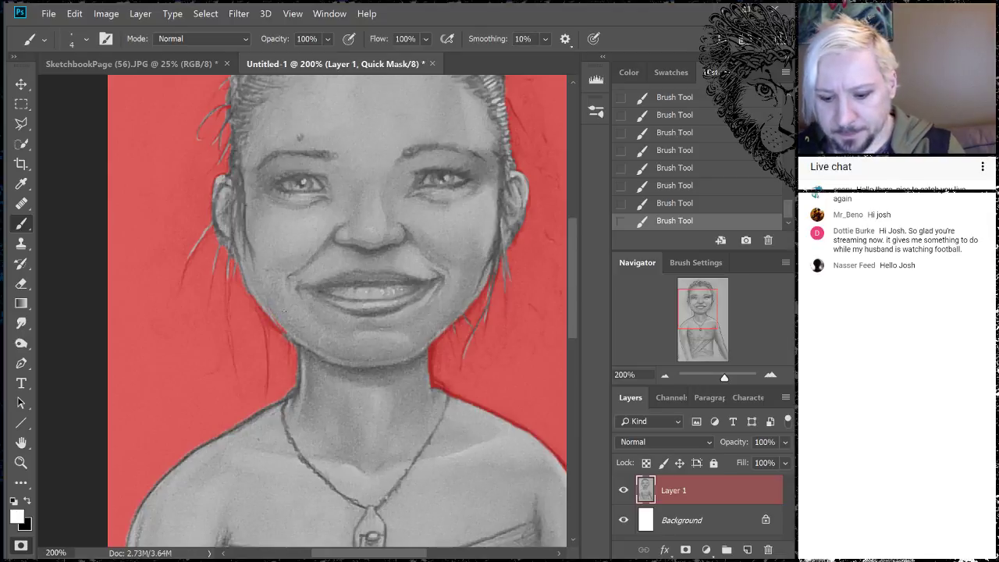
pyautogui.press(']')
pyautogui.press(']')
pyautogui.press(']')
pyautogui.press(']')
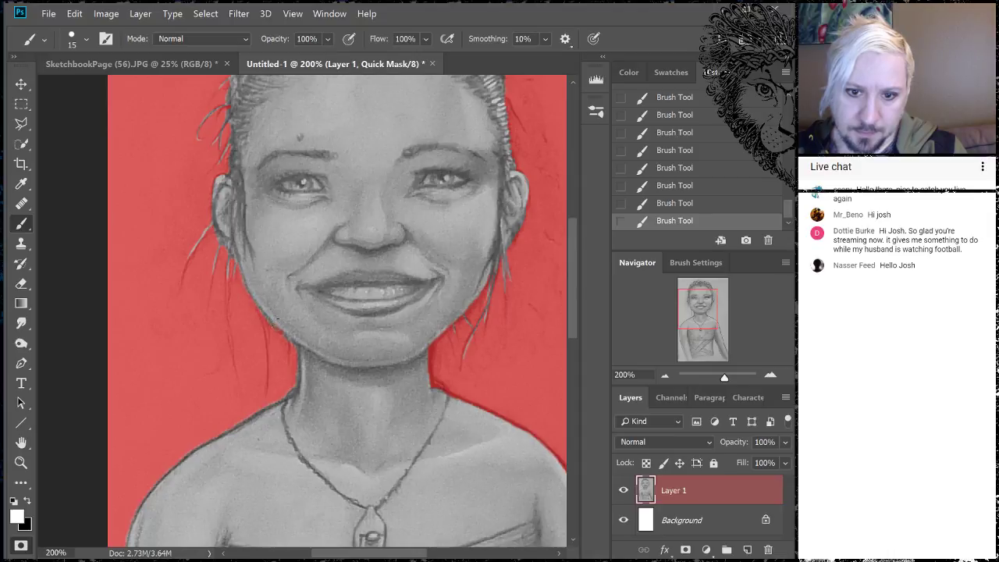
# Refine the mask along the neck and the drawing's right shoulder with the 15 px brush, alternating black and white.
pyautogui.press('x')
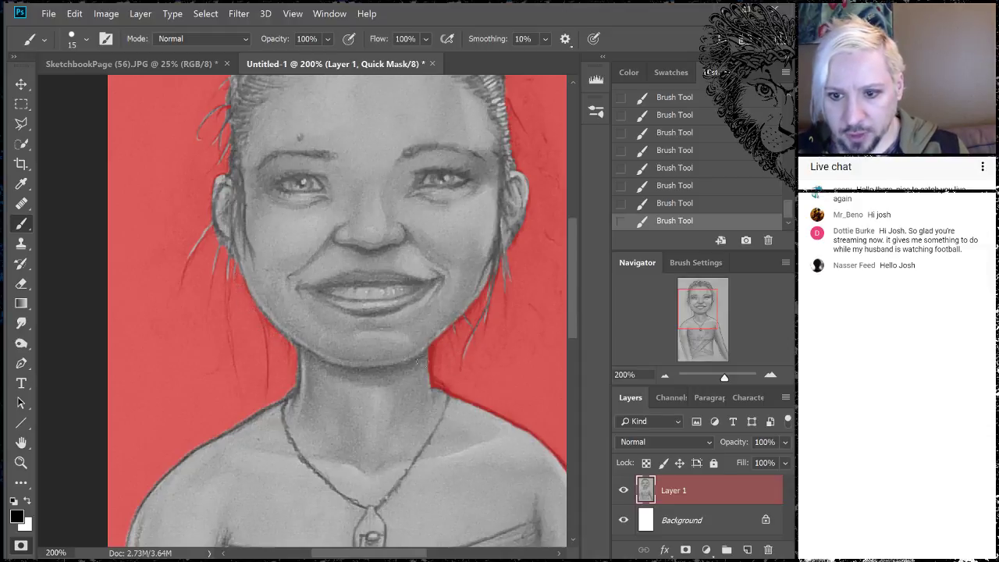
pyautogui.press('x')
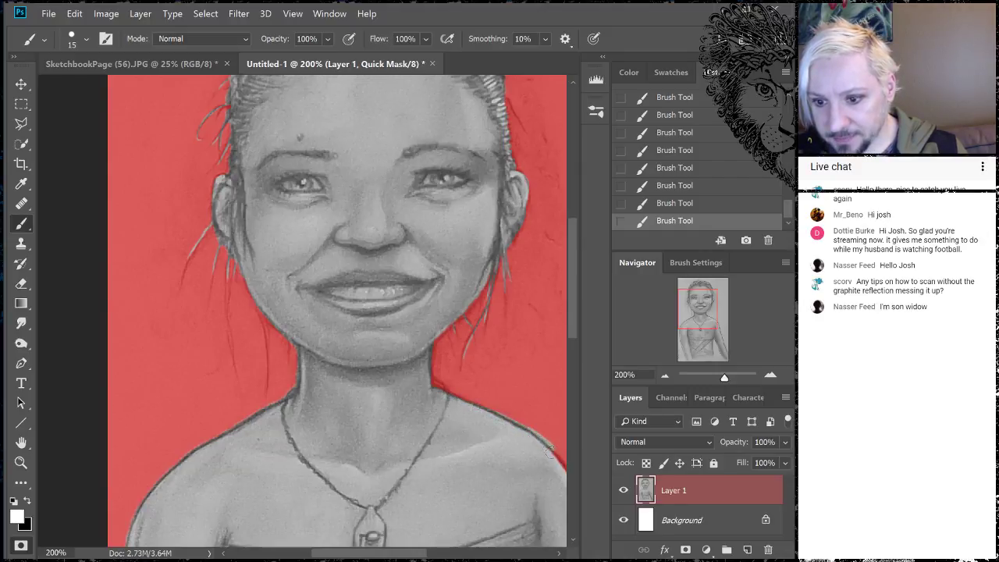
pyautogui.press('x')
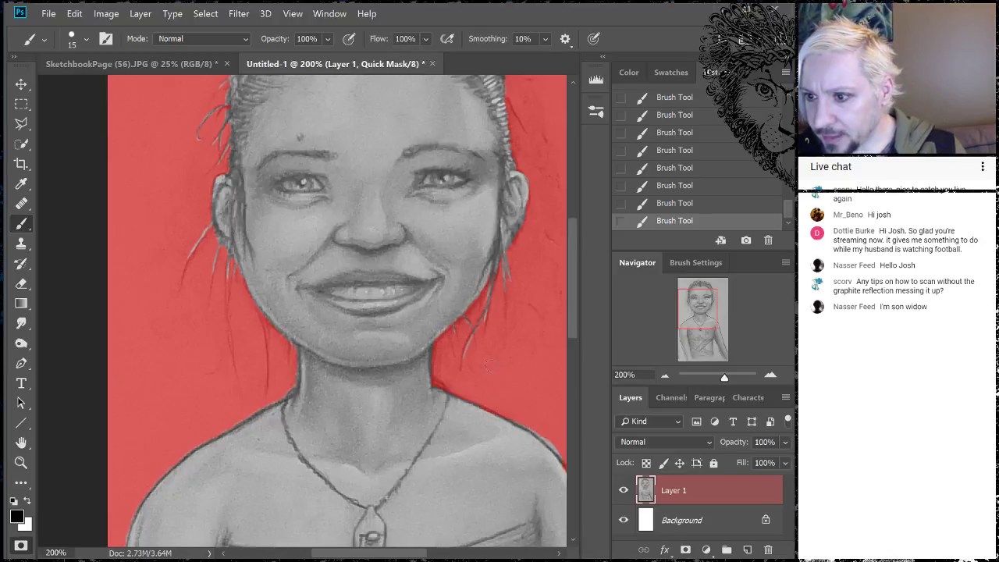
pyautogui.moveTo(497, 351); pyautogui.dragTo(428, 272)
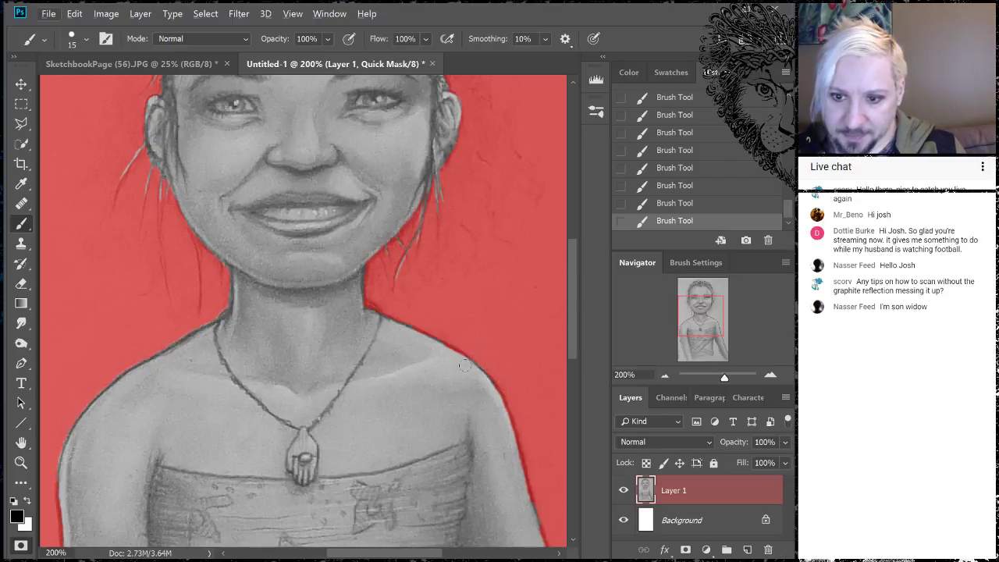
pyautogui.press('x')
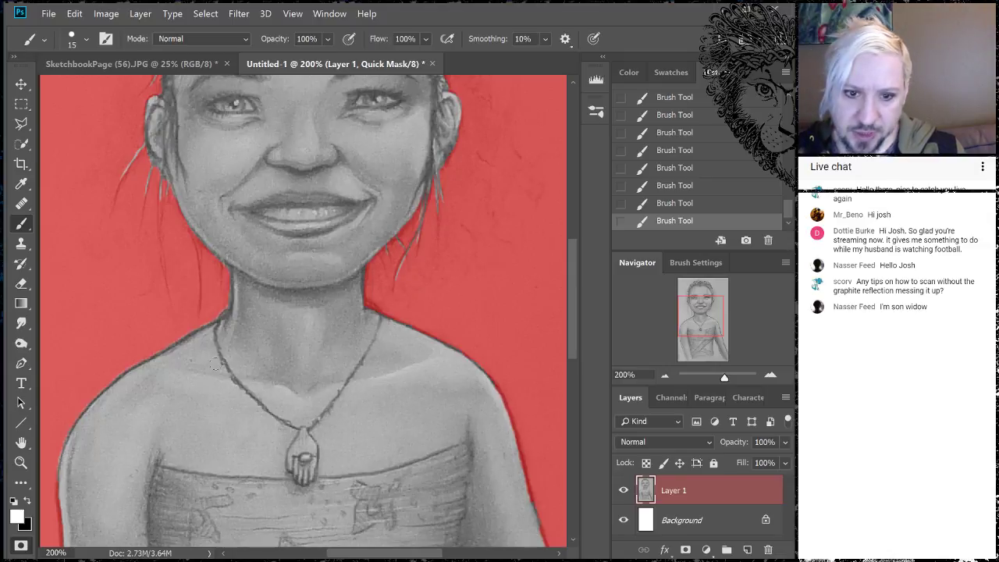
# Paint the drawing's left shoulder outline into the selection in white and mask the paper just outside it in black.
pyautogui.moveTo(219, 383); pyautogui.dragTo(386, 283)
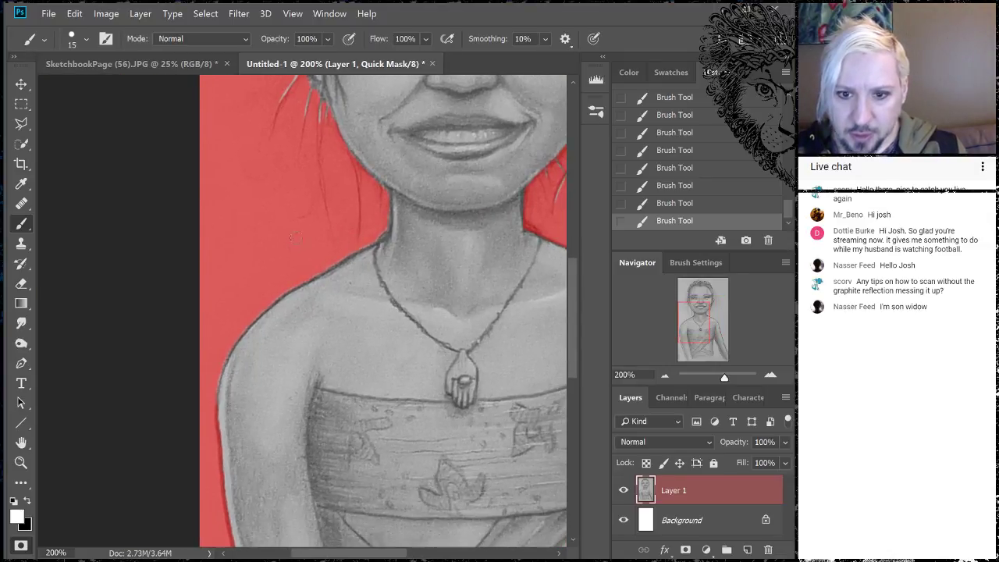
pyautogui.moveTo(281, 286)
pyautogui.mouseDown()
pyautogui.moveTo(315, 254)
pyautogui.moveTo(274, 294)
pyautogui.moveTo(333, 256)
pyautogui.moveTo(275, 294)
pyautogui.moveTo(326, 263)
pyautogui.mouseUp()
pyautogui.press('x')
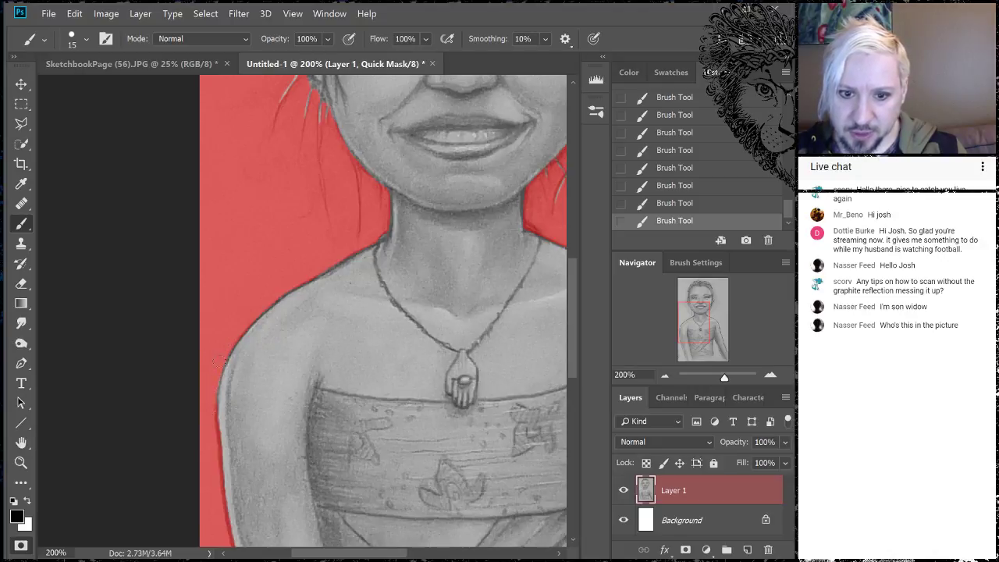
pyautogui.moveTo(221, 367); pyautogui.dragTo(219, 398)
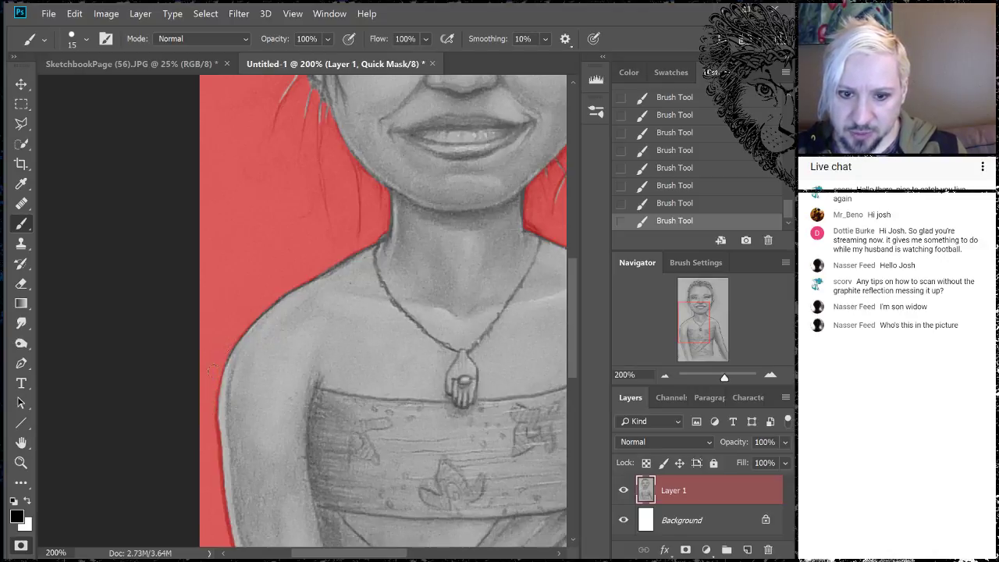
# Refine the mask down the outer edge of the drawing's left upper arm with the 15 px brush, alternating white and black.
pyautogui.moveTo(223, 390)
pyautogui.mouseDown()
pyautogui.moveTo(195, 211)
pyautogui.moveTo(207, 277)
pyautogui.mouseUp()
pyautogui.press('x')
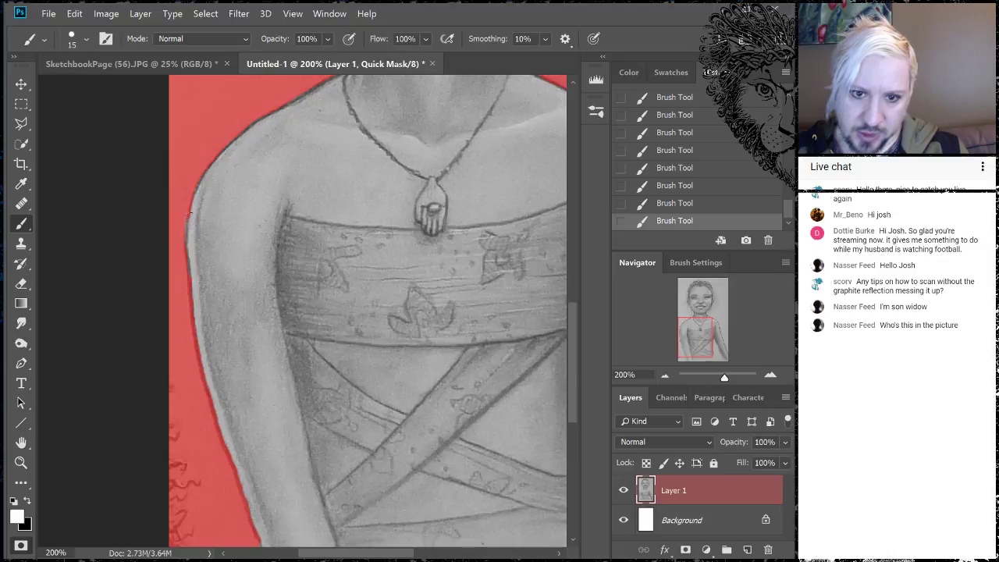
pyautogui.press('x')
pyautogui.moveTo(187, 200); pyautogui.dragTo(185, 231)
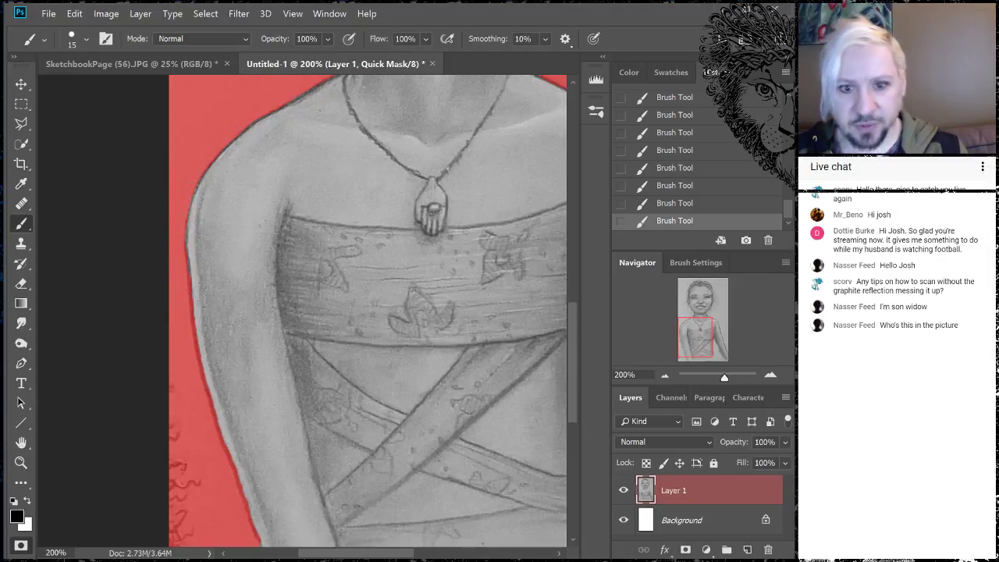
pyautogui.press('x')
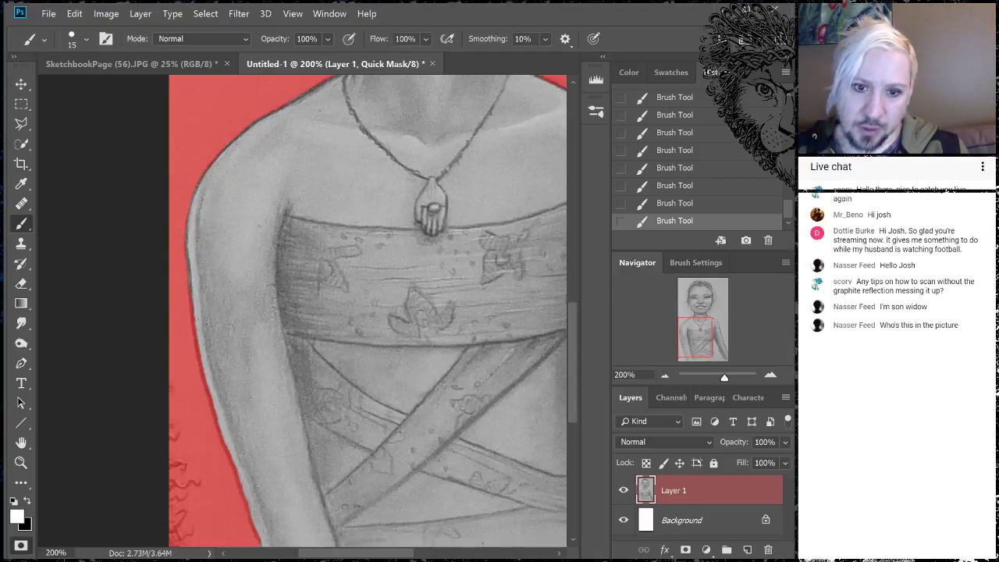
pyautogui.moveTo(196, 314)
pyautogui.mouseDown()
pyautogui.moveTo(229, 462)
pyautogui.moveTo(245, 487)
pyautogui.mouseUp()
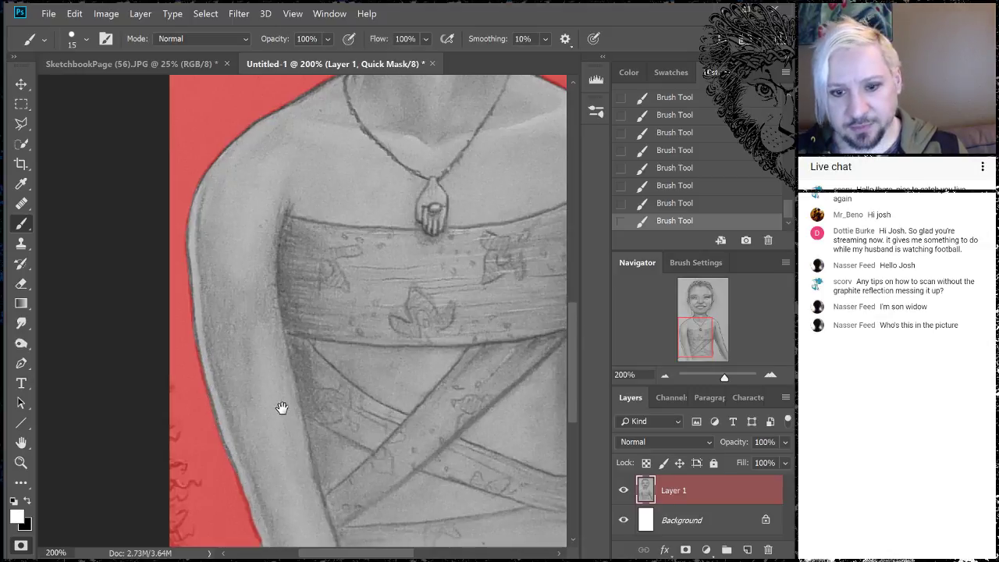
pyautogui.moveTo(281, 409); pyautogui.dragTo(285, 259)
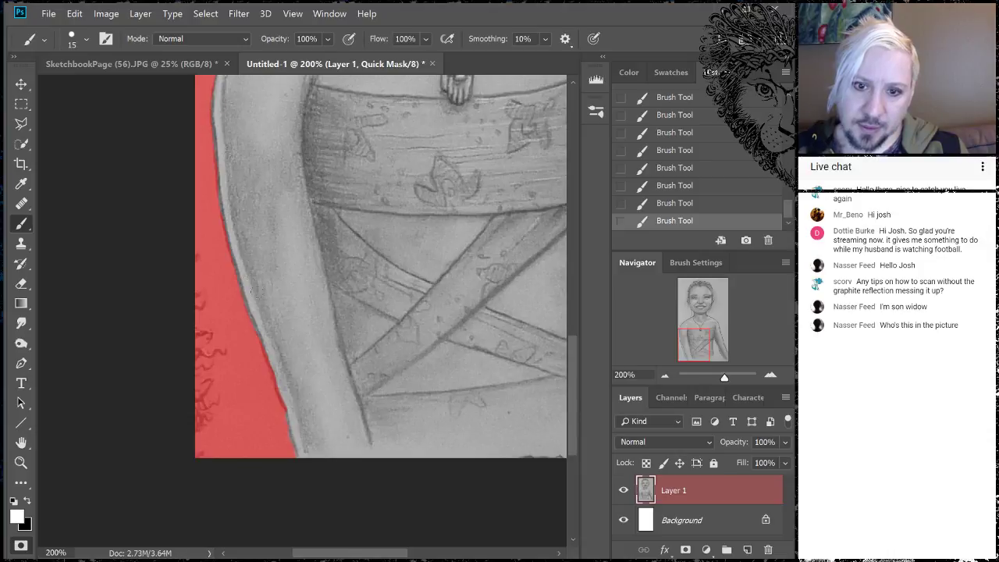
pyautogui.press('x')
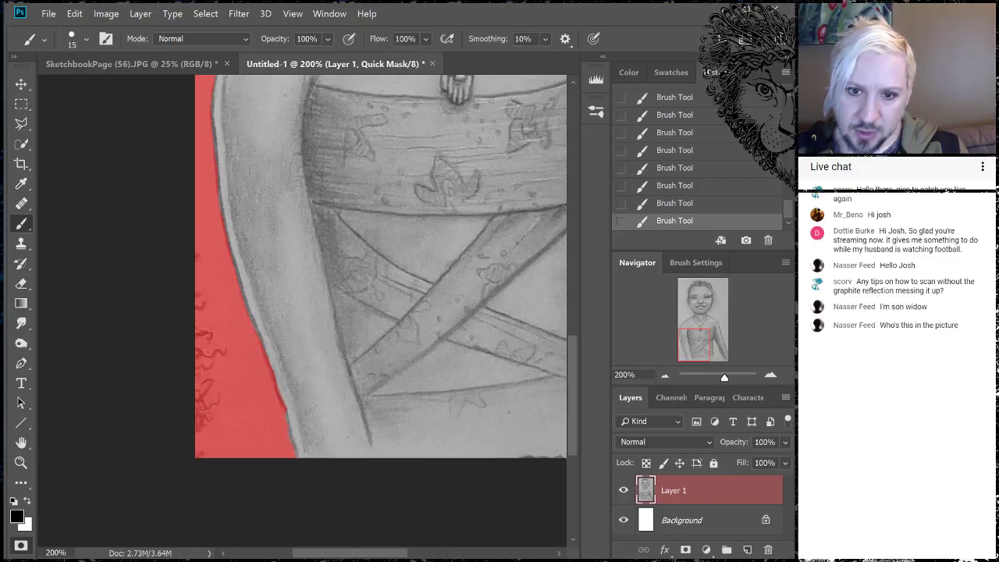
# Choose the Hard Round Pressure Size brush at 36 px and look through the full list of brush presets.
pyautogui.click(600, 114)
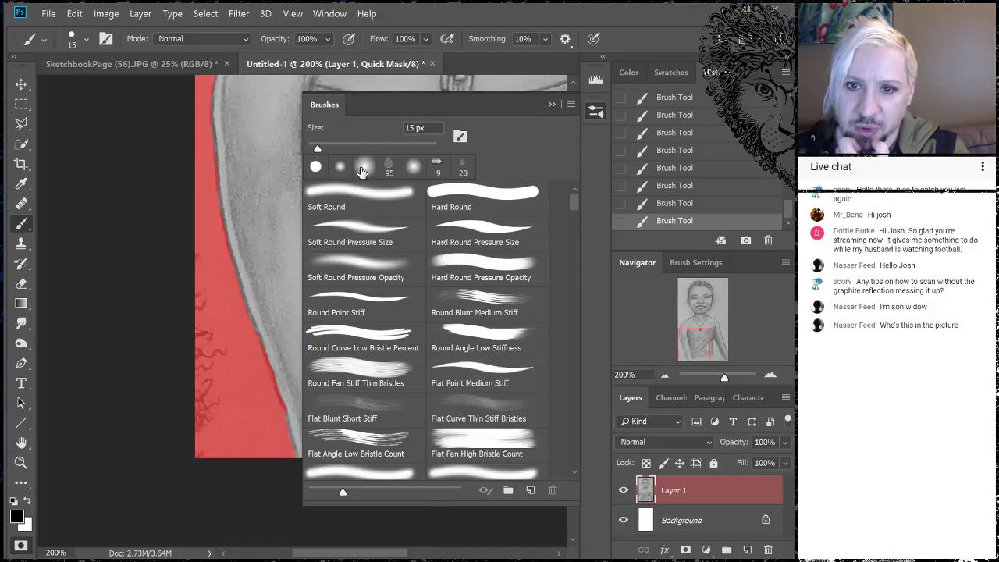
pyautogui.moveTo(324, 151); pyautogui.dragTo(330, 148)
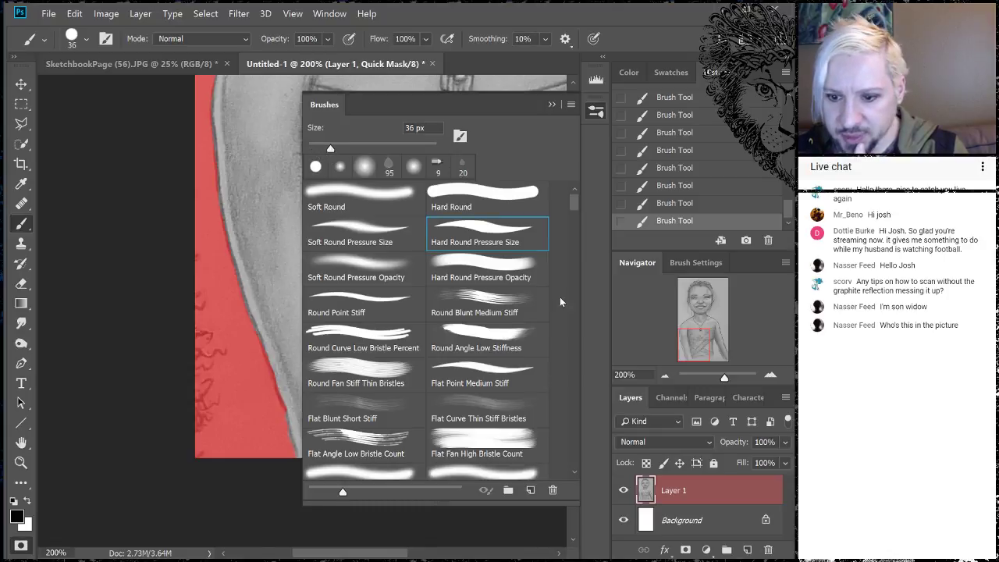
pyautogui.scroll(-8, 573, 210)
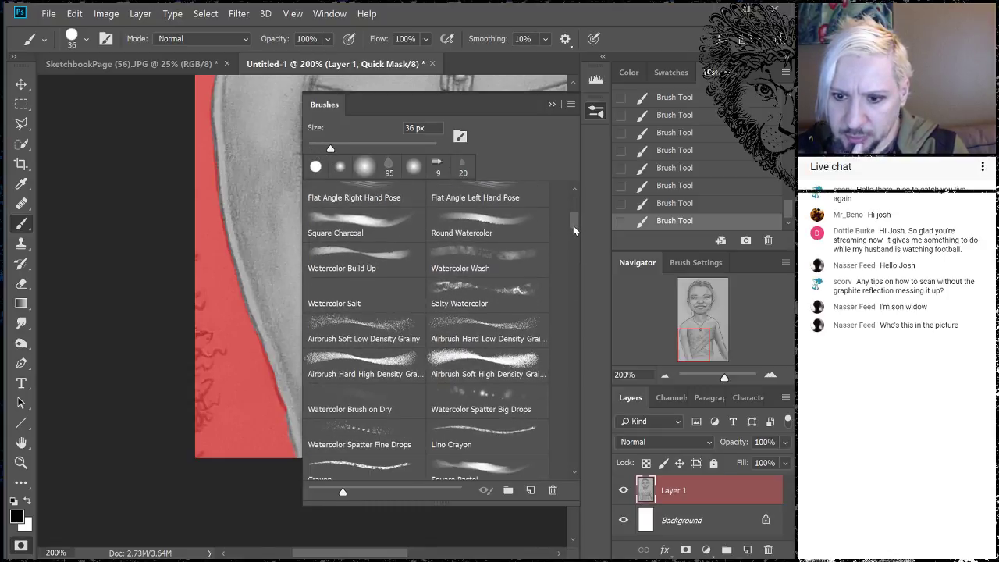
pyautogui.scroll(-3, 574, 242)
pyautogui.scroll(10, 572, 221)
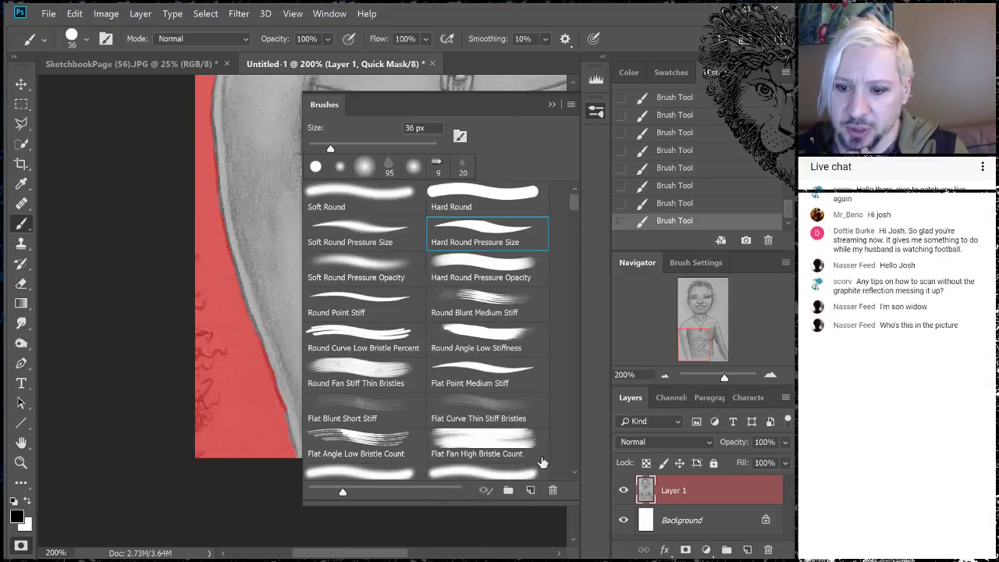
pyautogui.moveTo(575, 204); pyautogui.dragTo(572, 363)
pyautogui.moveTo(568, 417); pyautogui.dragTo(574, 464)
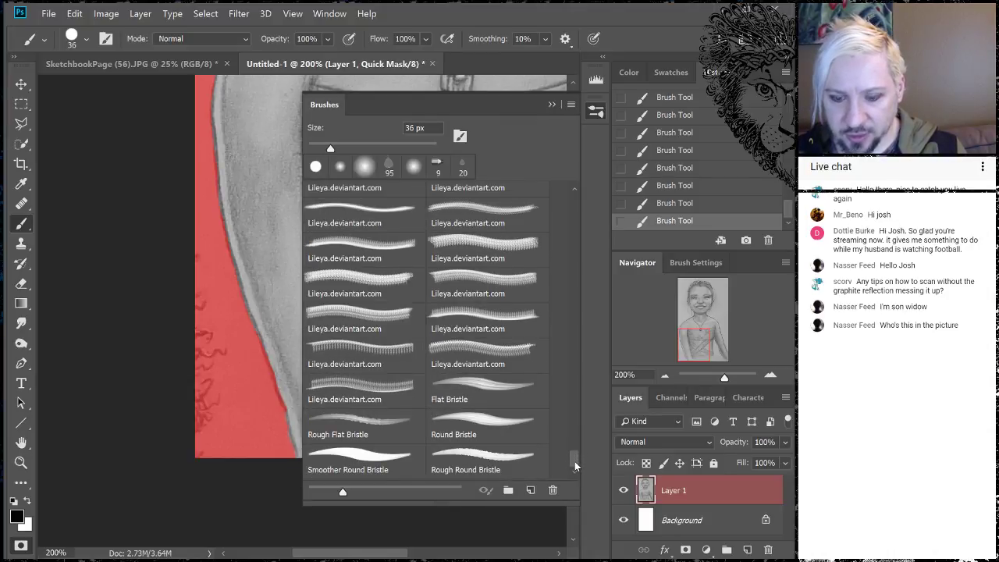
pyautogui.moveTo(575, 466); pyautogui.dragTo(573, 177)
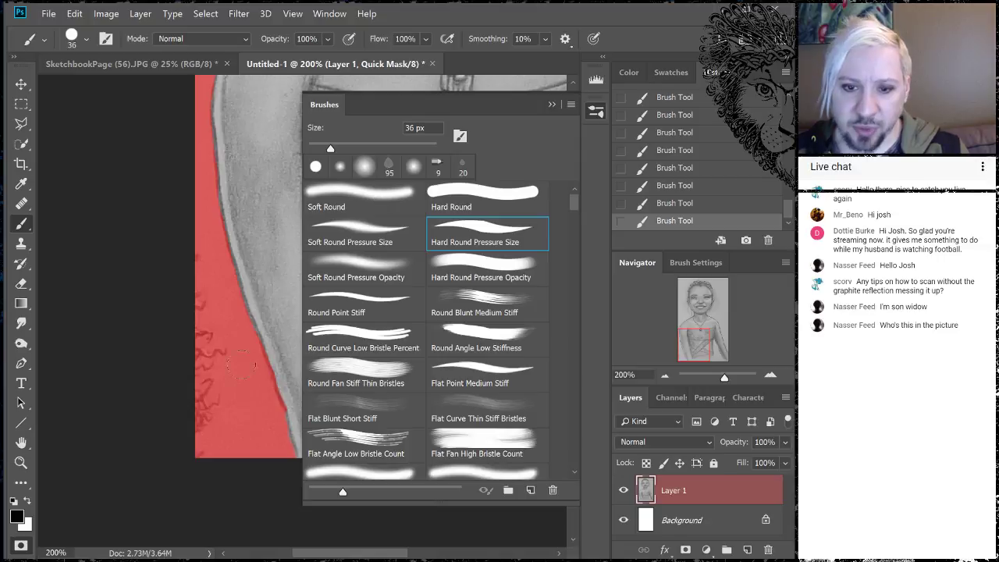
# Test the 36 px brush with a black dab on the drawing's left arm and paint over it in white.
pyautogui.click(274, 305)
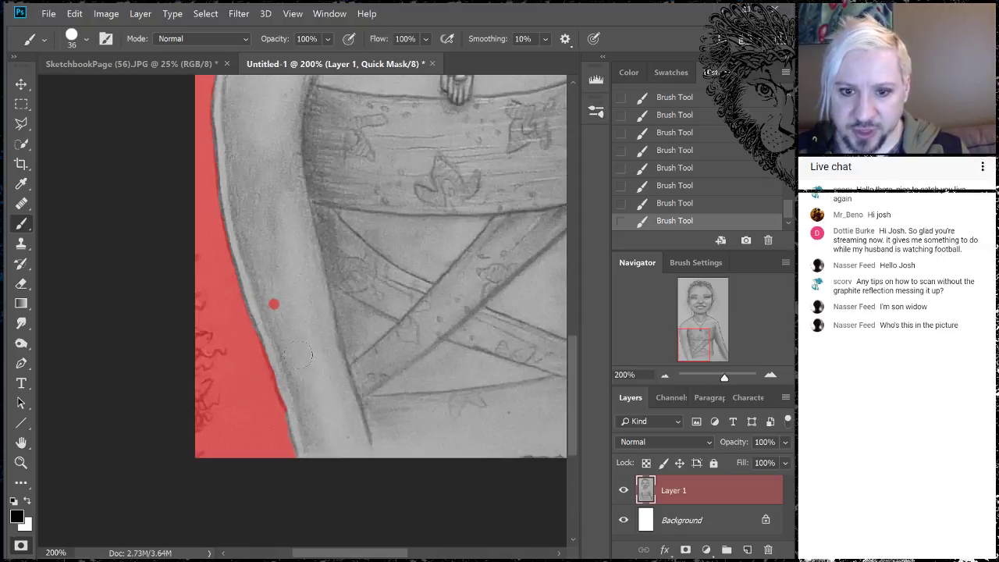
pyautogui.press('x')
pyautogui.click(275, 305)
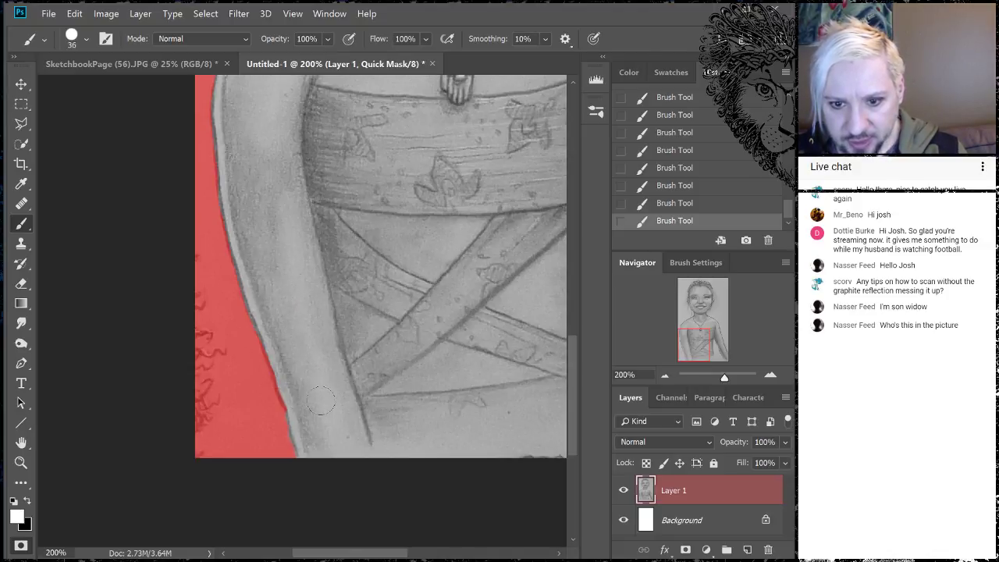
# Reduce the brush to 15 px and refine the mask along the drawing's left forearm down to the paper's lower edge.
pyautogui.press('[')
pyautogui.press('[')
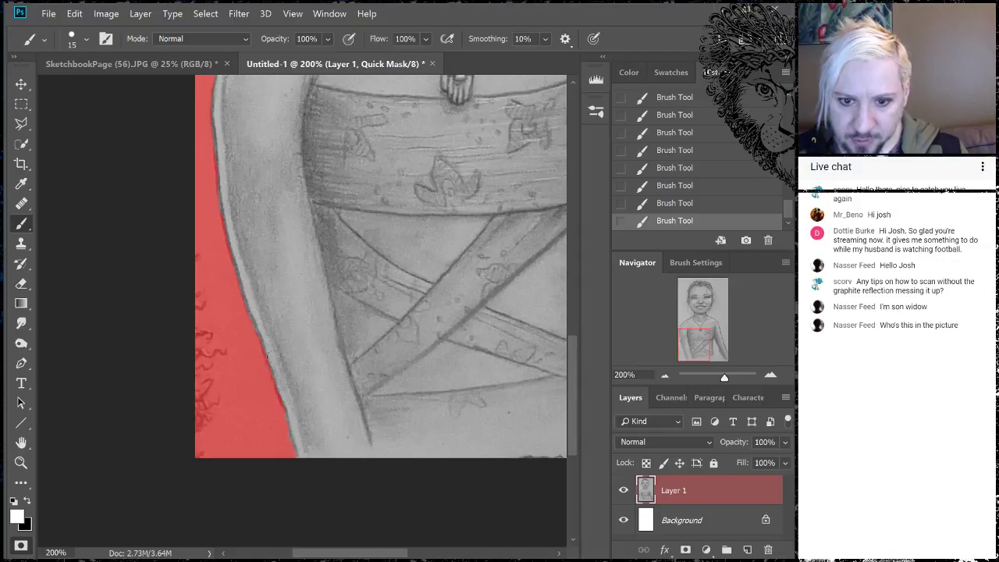
pyautogui.moveTo(266, 316)
pyautogui.mouseDown()
pyautogui.moveTo(278, 400)
pyautogui.moveTo(304, 470)
pyautogui.mouseUp()
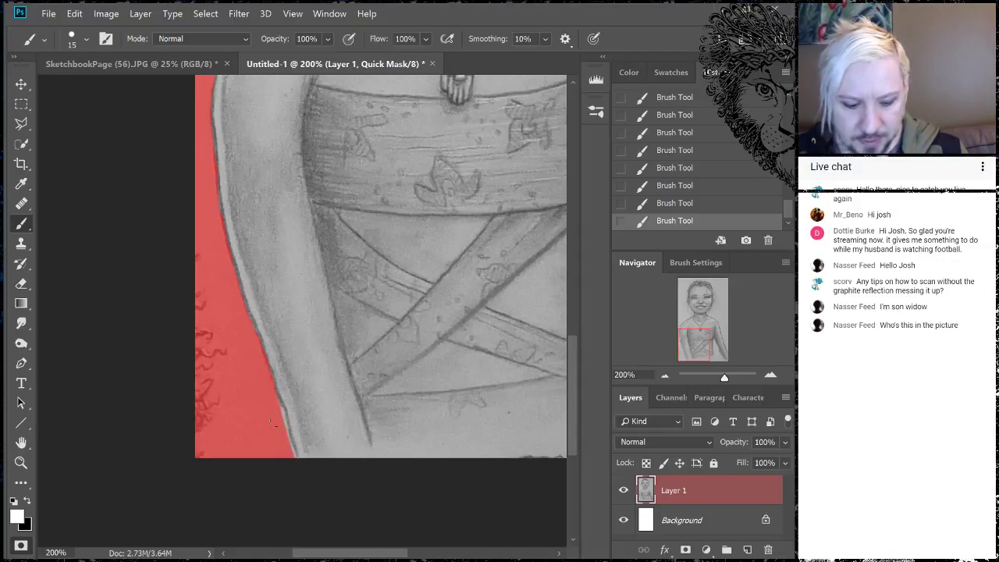
pyautogui.press('x')
pyautogui.moveTo(269, 394)
pyautogui.mouseDown()
pyautogui.moveTo(284, 422)
pyautogui.moveTo(279, 441)
pyautogui.mouseUp()
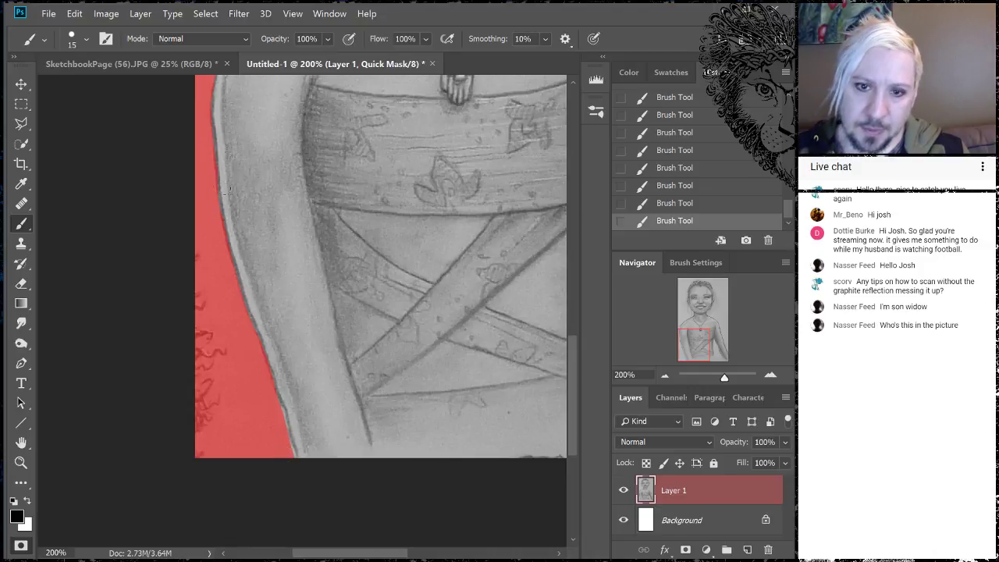
pyautogui.press('x')
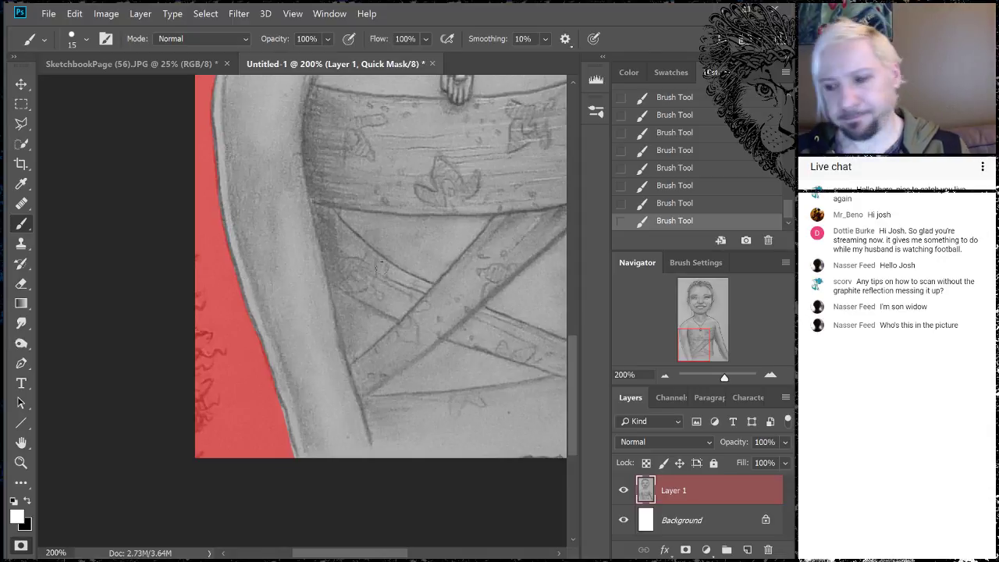
# Paint the outer edge of the drawing's right arm into the selection in white and mask the spill near the paper edge in black.
pyautogui.moveTo(393, 196); pyautogui.dragTo(254, 462)
pyautogui.moveTo(455, 187)
pyautogui.mouseDown()
pyautogui.moveTo(401, 500)
pyautogui.moveTo(354, 254)
pyautogui.moveTo(325, 202)
pyautogui.mouseUp()
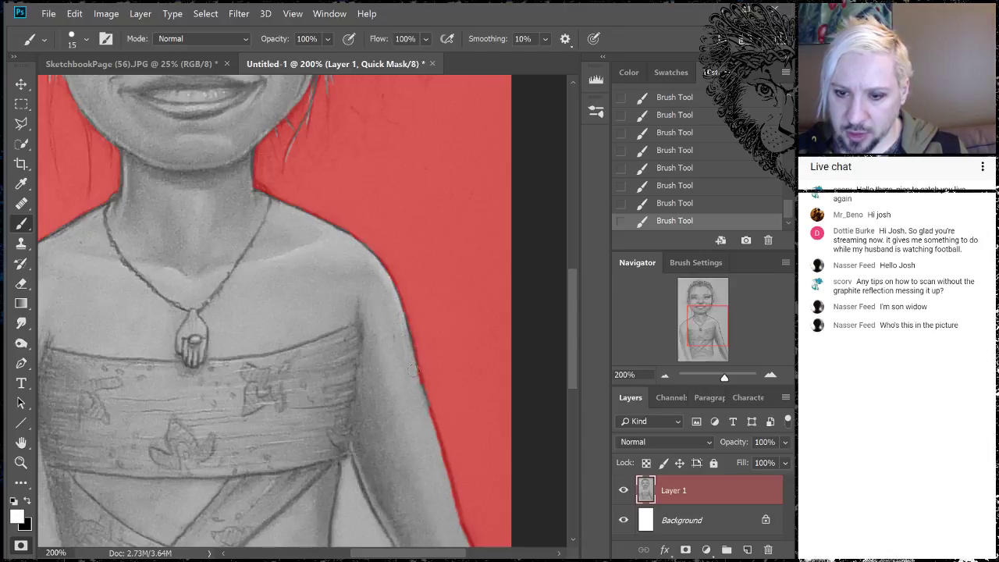
pyautogui.moveTo(404, 424); pyautogui.dragTo(351, 292)
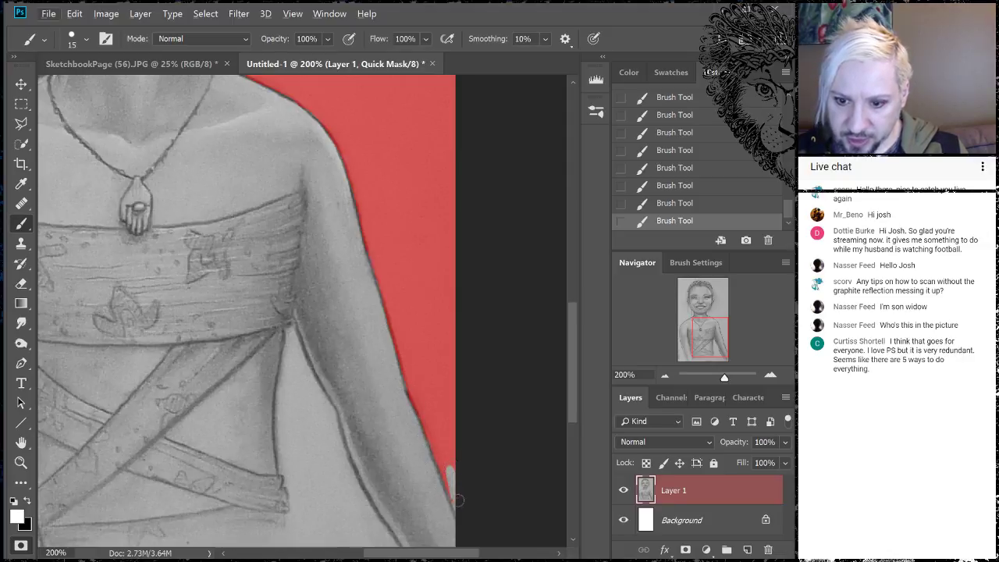
pyautogui.press('x')
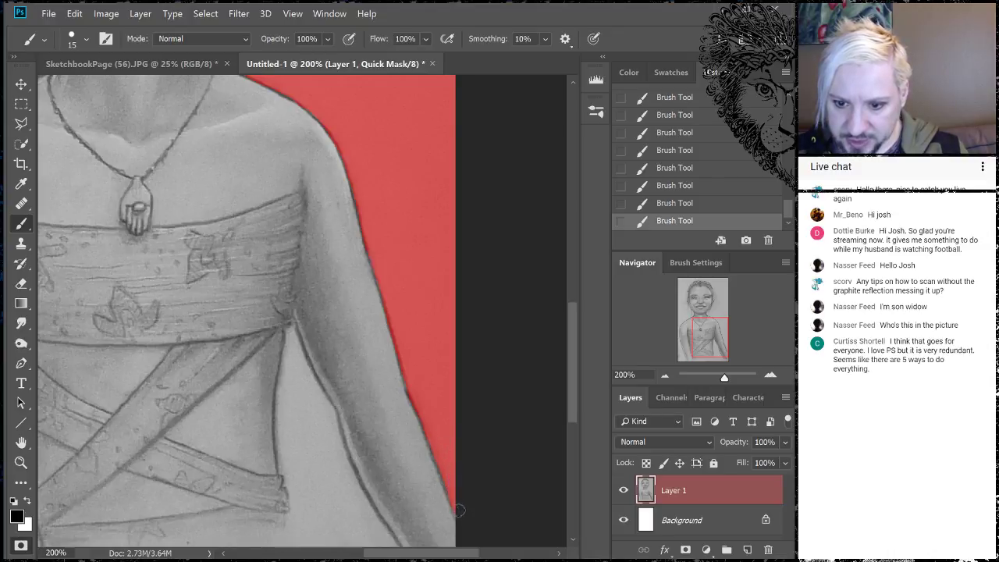
# Mask the paper gap between the torso and the drawing's right arm in black, following the waist and inner arm contours.
pyautogui.moveTo(304, 384)
pyautogui.mouseDown()
pyautogui.moveTo(293, 367)
pyautogui.moveTo(281, 477)
pyautogui.moveTo(291, 353)
pyautogui.moveTo(280, 369)
pyautogui.moveTo(280, 429)
pyautogui.mouseUp()
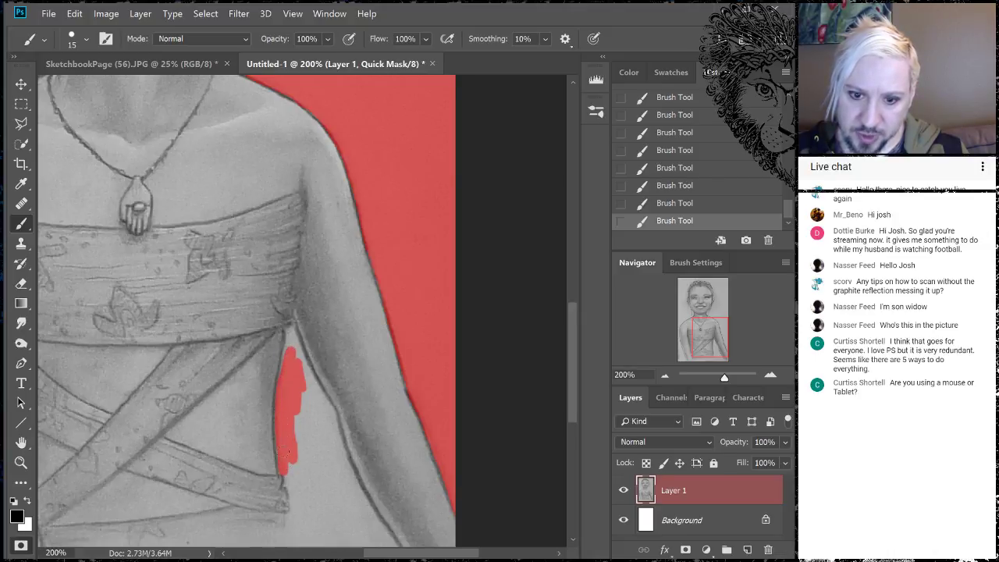
pyautogui.moveTo(287, 373)
pyautogui.mouseDown()
pyautogui.moveTo(290, 326)
pyautogui.moveTo(315, 405)
pyautogui.moveTo(297, 374)
pyautogui.moveTo(295, 354)
pyautogui.moveTo(332, 414)
pyautogui.moveTo(317, 417)
pyautogui.moveTo(312, 388)
pyautogui.moveTo(298, 387)
pyautogui.moveTo(292, 407)
pyautogui.moveTo(307, 403)
pyautogui.moveTo(355, 530)
pyautogui.mouseUp()
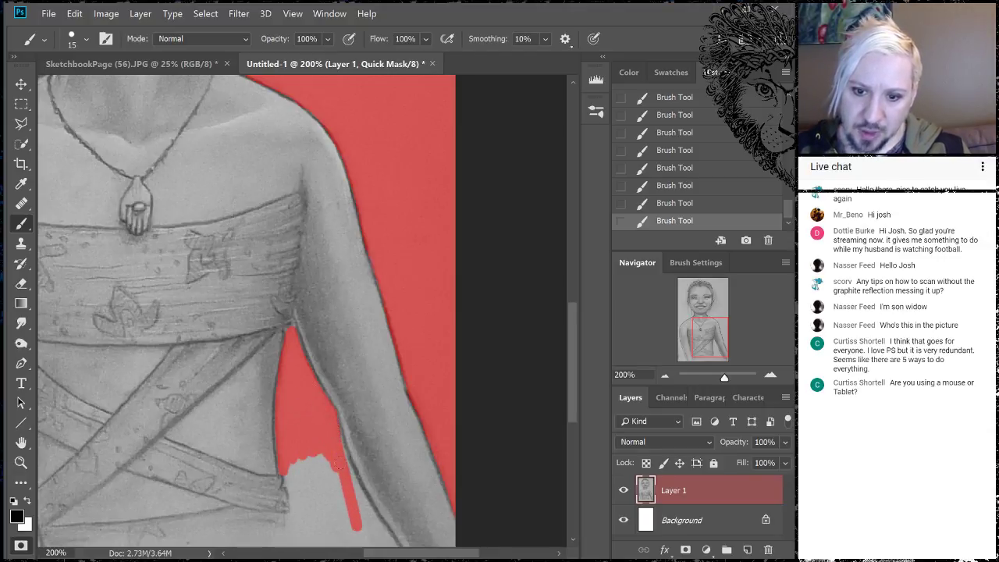
pyautogui.moveTo(337, 493)
pyautogui.mouseDown()
pyautogui.moveTo(334, 426)
pyautogui.moveTo(359, 515)
pyautogui.moveTo(373, 534)
pyautogui.moveTo(336, 465)
pyautogui.moveTo(393, 542)
pyautogui.moveTo(361, 531)
pyautogui.moveTo(320, 460)
pyautogui.moveTo(305, 484)
pyautogui.moveTo(291, 469)
pyautogui.moveTo(288, 488)
pyautogui.moveTo(293, 477)
pyautogui.moveTo(297, 520)
pyautogui.moveTo(361, 543)
pyautogui.mouseUp()
pyautogui.click(328, 466)
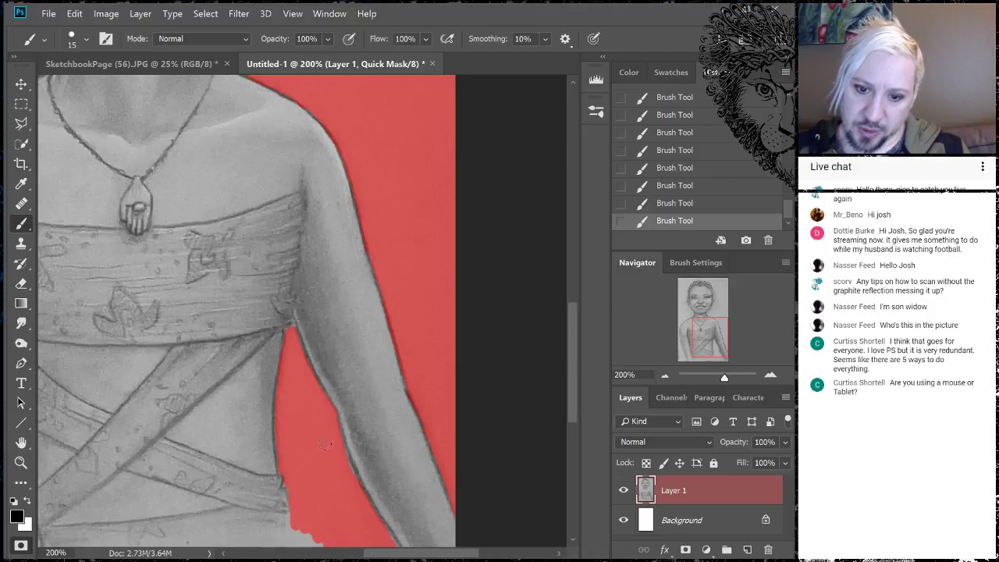
pyautogui.moveTo(311, 516)
pyautogui.mouseDown()
pyautogui.moveTo(300, 536)
pyautogui.moveTo(295, 524)
pyautogui.moveTo(298, 551)
pyautogui.mouseUp()
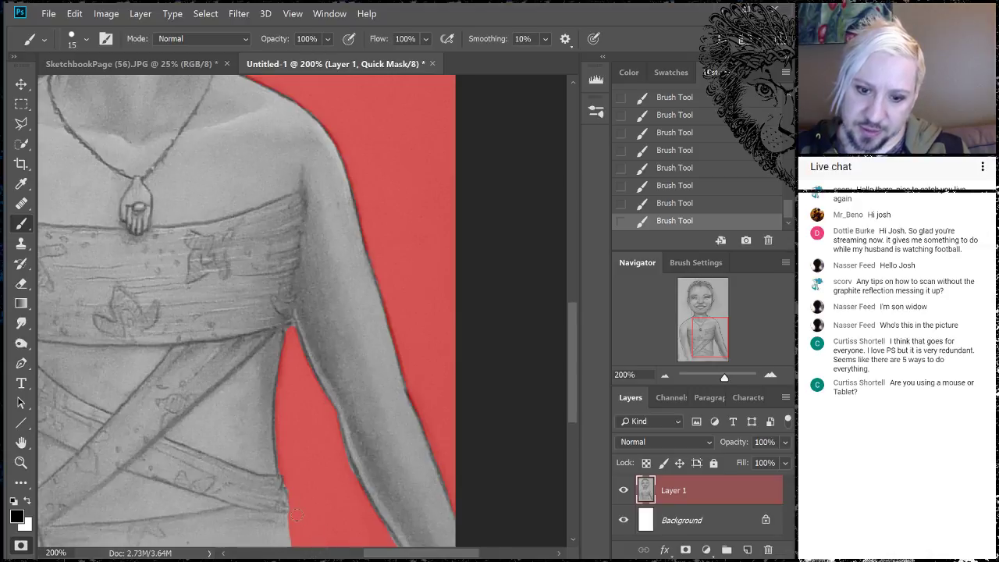
pyautogui.moveTo(296, 515); pyautogui.dragTo(293, 548)
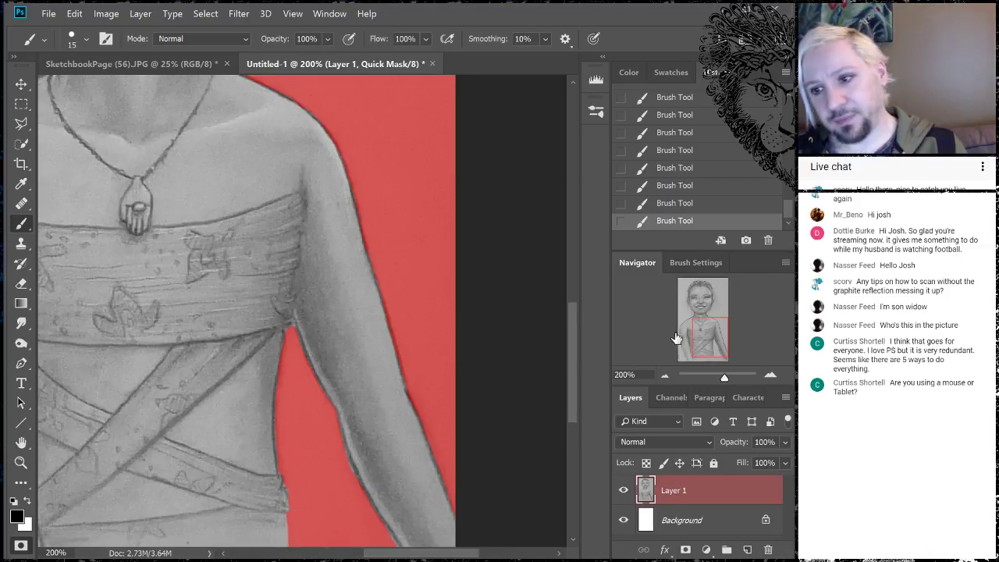
# Reduce the brush to 2 px and refine the loose hair strands around the face, painting them in white and correcting spill in black.
pyautogui.moveTo(695, 334); pyautogui.dragTo(692, 295)
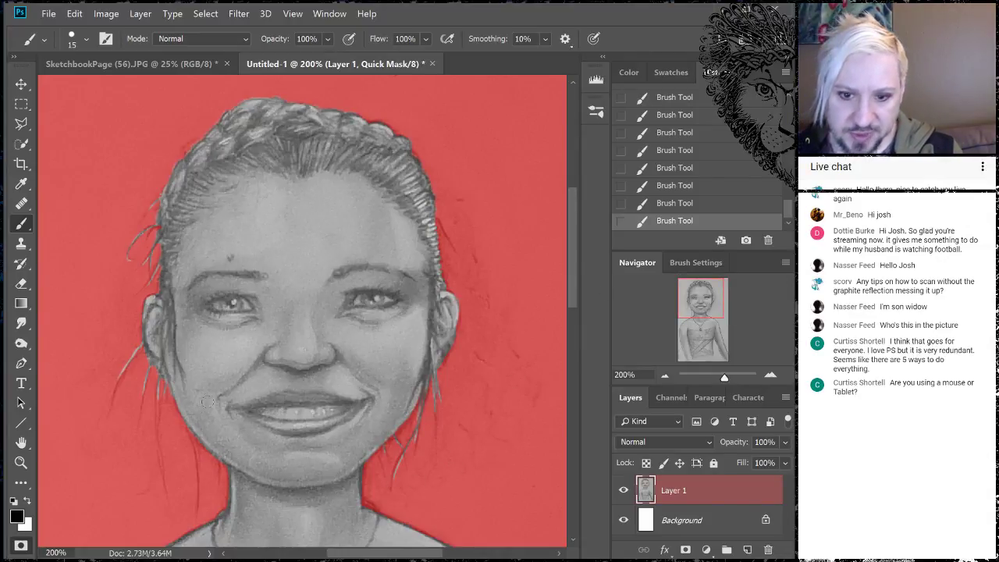
pyautogui.press('[')
pyautogui.press('[')
pyautogui.press('[')
pyautogui.press('[')
pyautogui.press('[')
pyautogui.press('[')
pyautogui.press('[')
pyautogui.press('[')
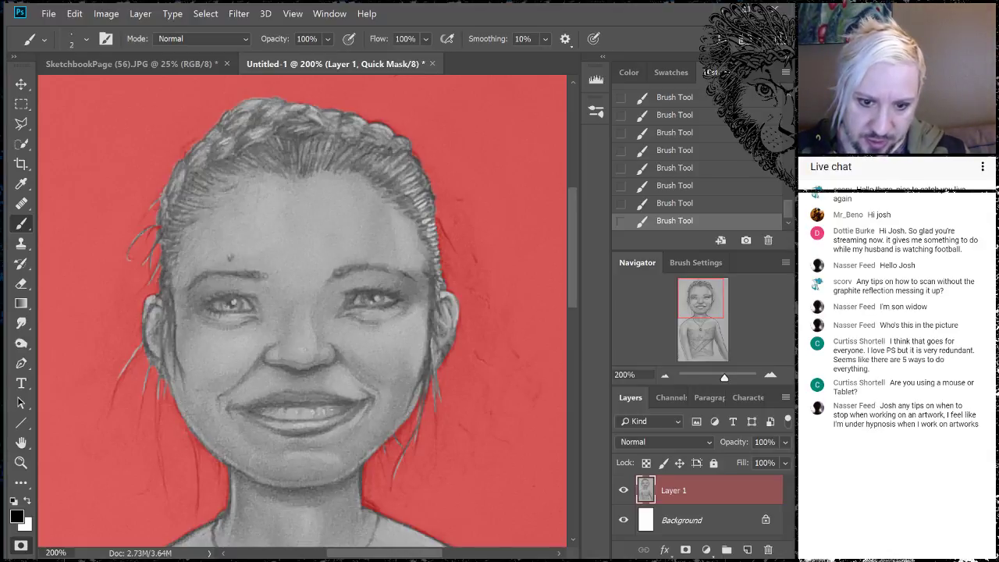
pyautogui.press('x')
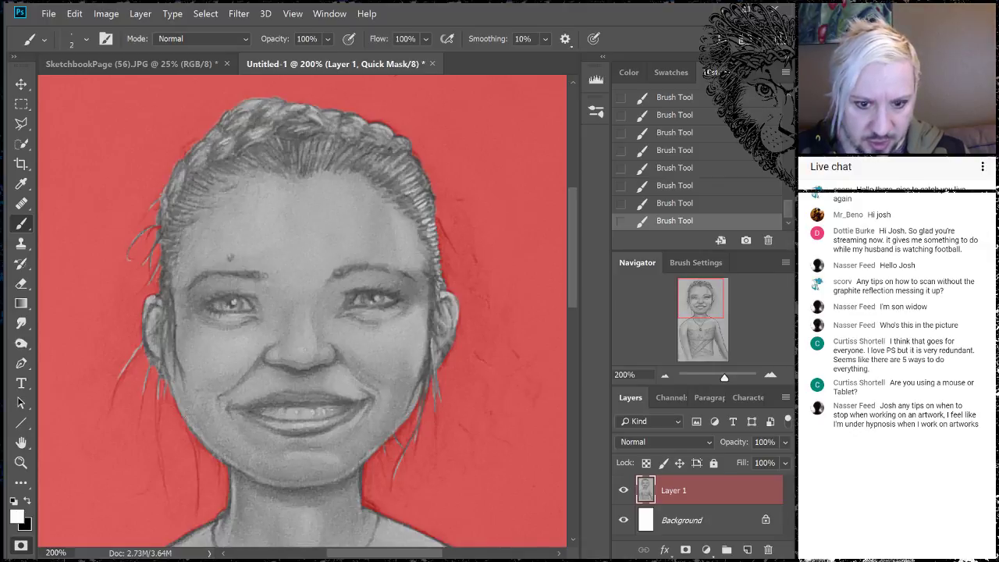
pyautogui.moveTo(188, 432); pyautogui.dragTo(196, 459)
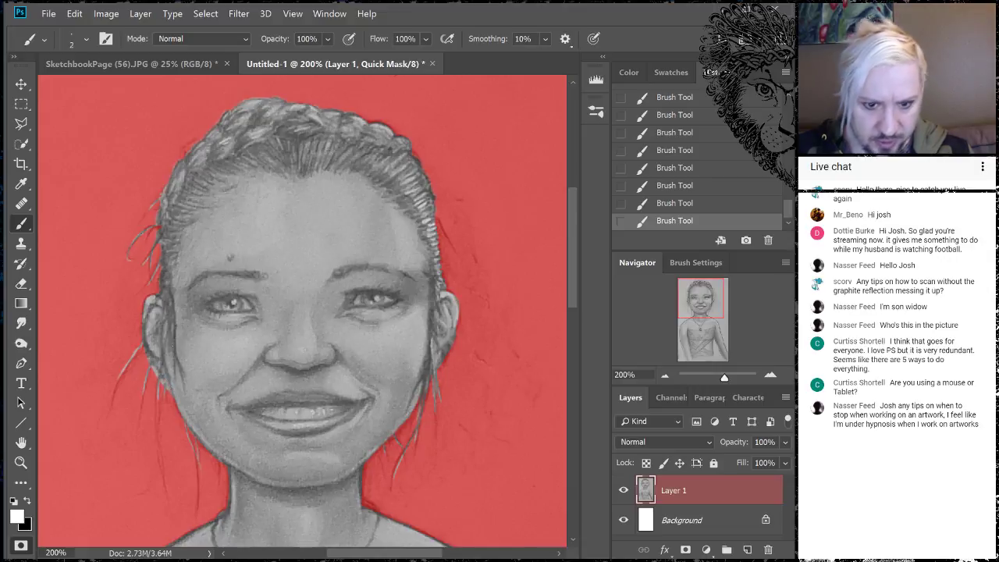
pyautogui.press('x')
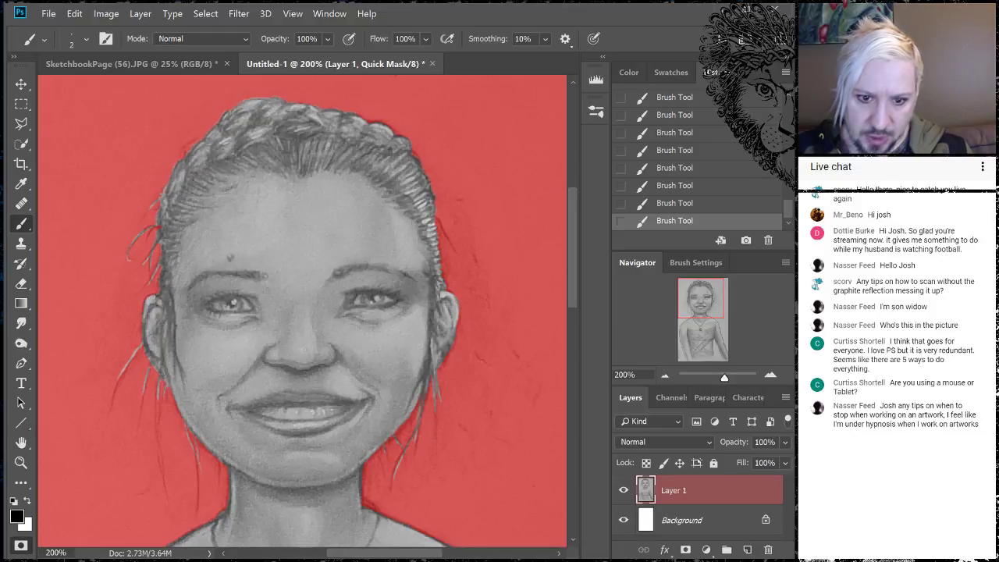
pyautogui.press('x')
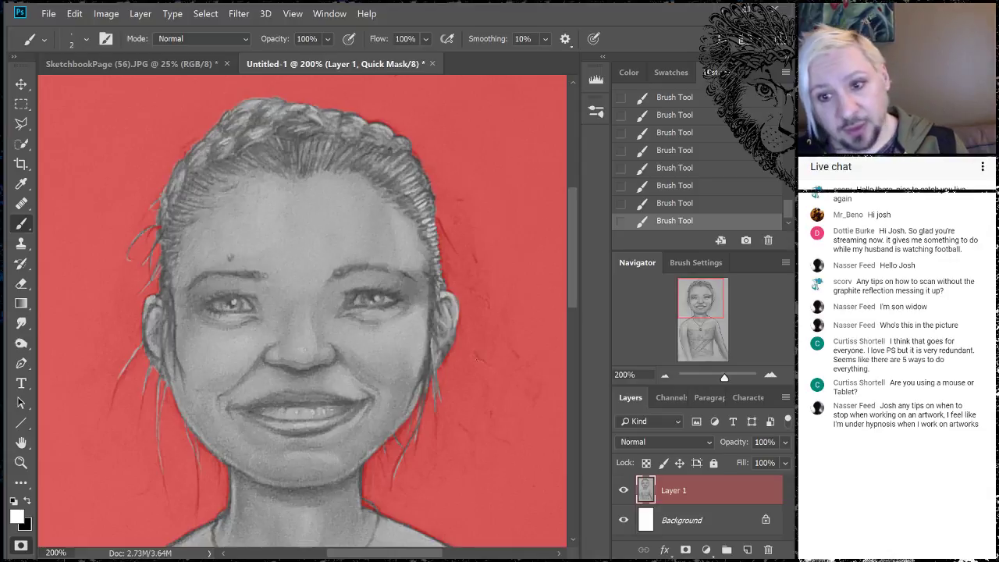
# Exit Quick Mask mode, copy the selected figure onto a new layer and hide Layer 1.
pyautogui.moveTo(696, 297); pyautogui.dragTo(647, 343)
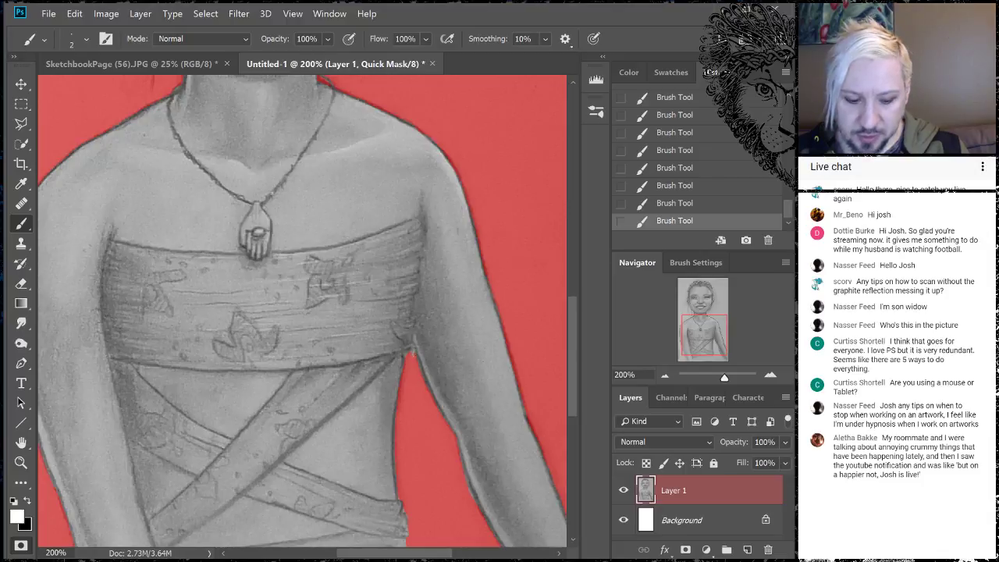
pyautogui.press('x')
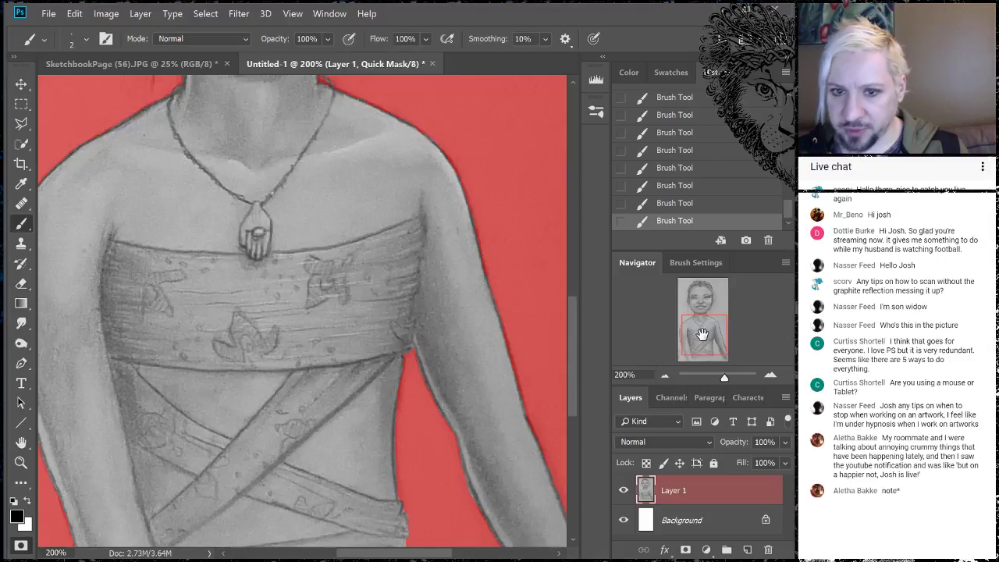
pyautogui.moveTo(702, 332); pyautogui.dragTo(697, 288)
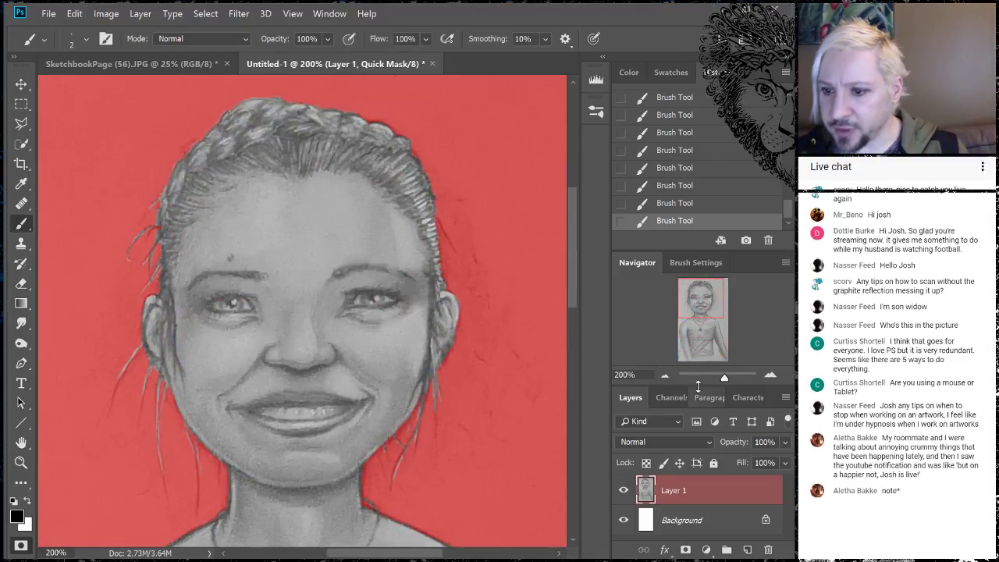
pyautogui.click(665, 377)
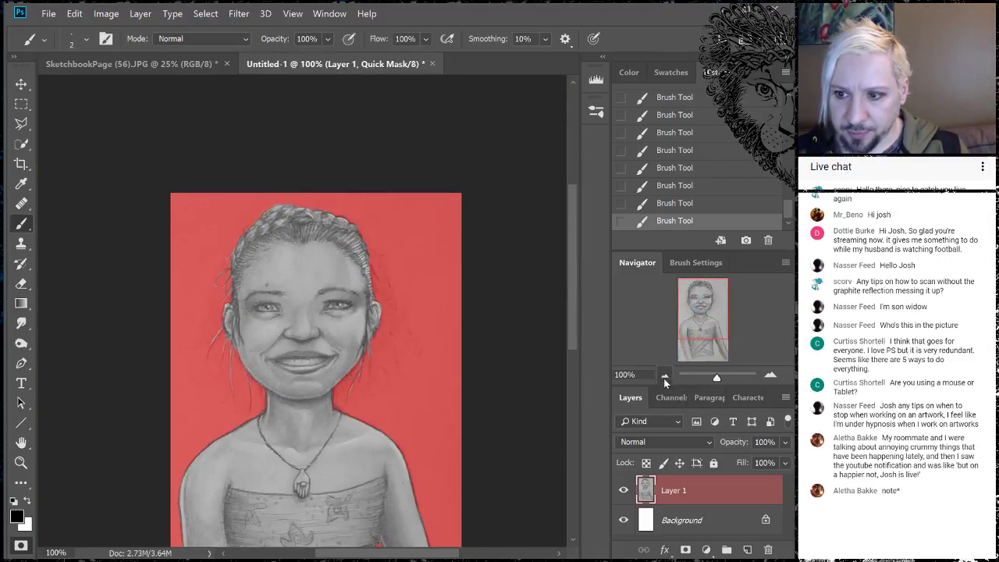
pyautogui.click(664, 376)
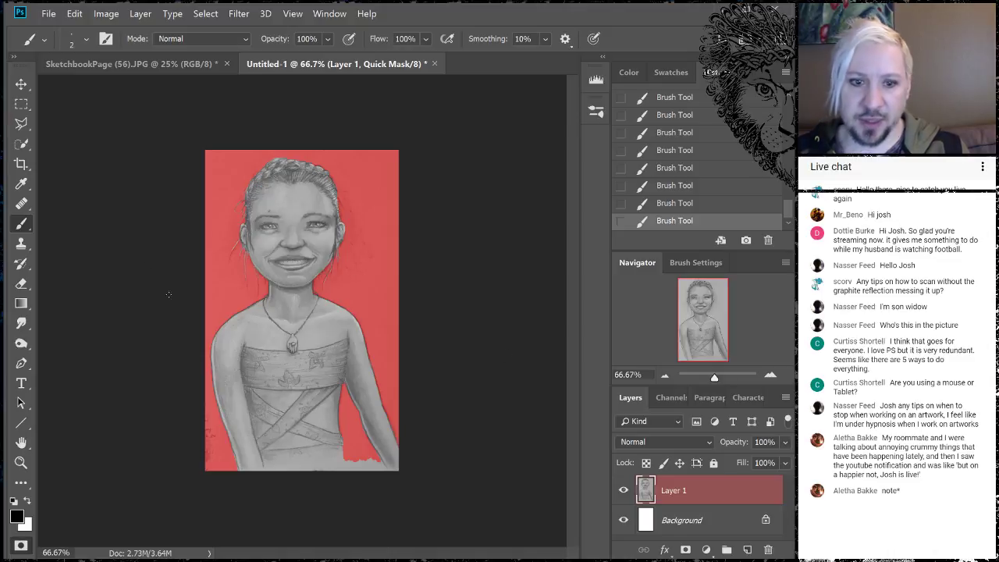
pyautogui.click(22, 545)
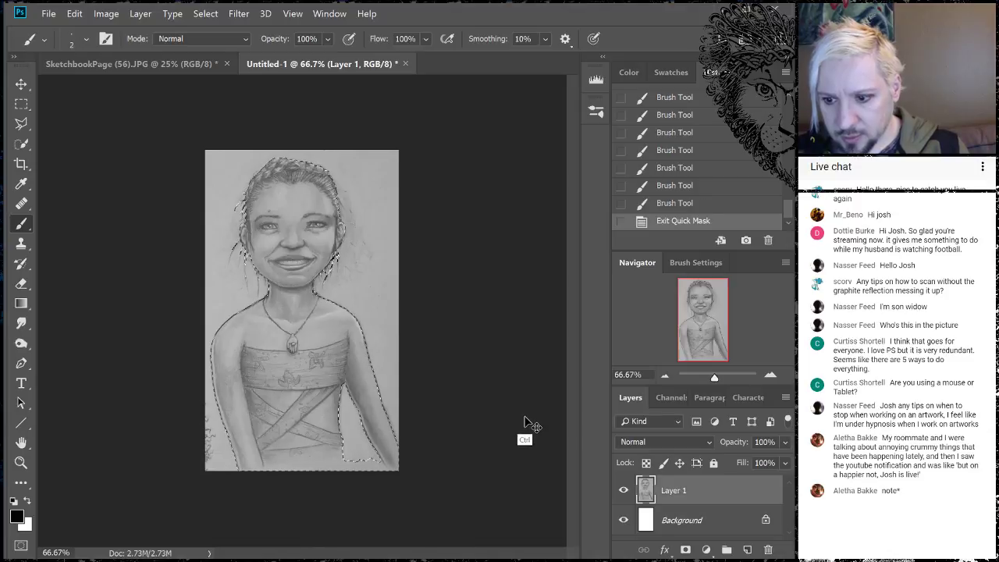
pyautogui.hotkey('ctrl', 'v')
pyautogui.click(624, 520)
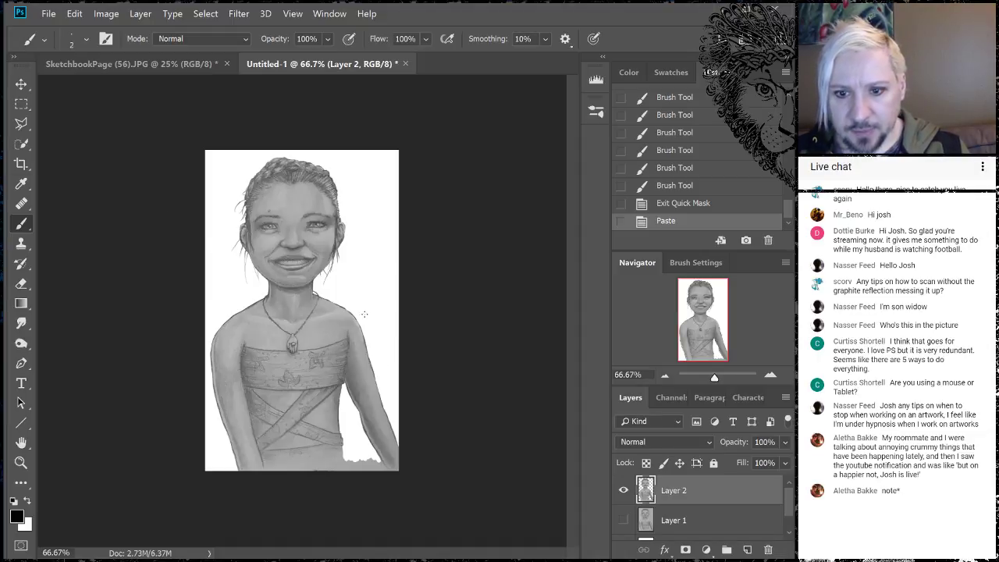
# Set the Eraser to the Hard Round Pressure Size brush at 9 px.
pyautogui.click(770, 375)
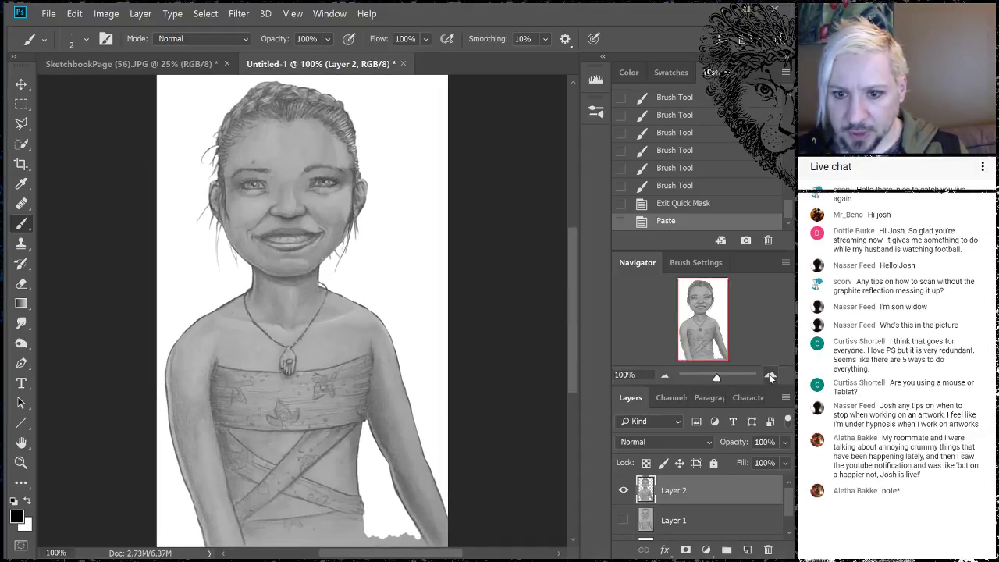
pyautogui.click(770, 376)
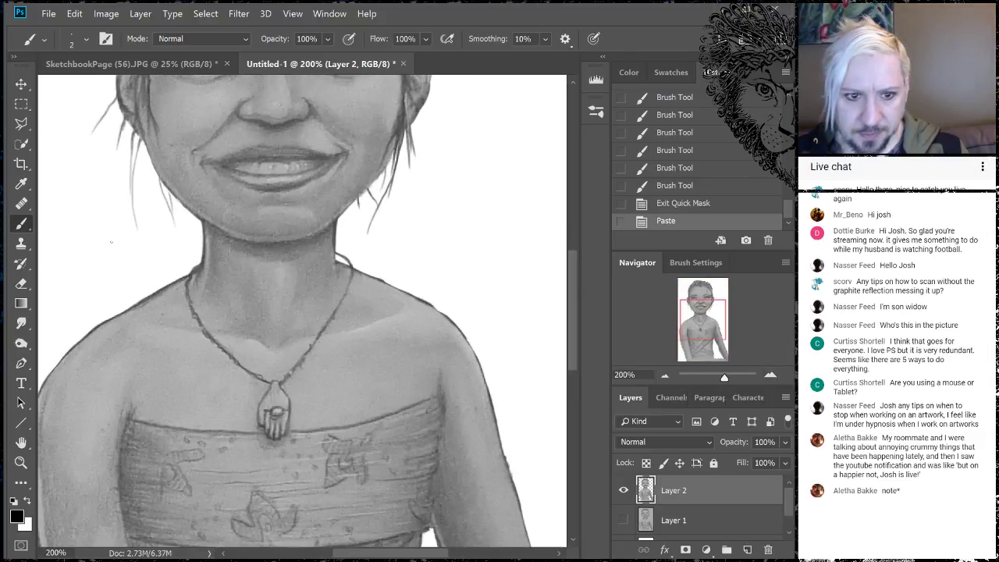
pyautogui.click(21, 283)
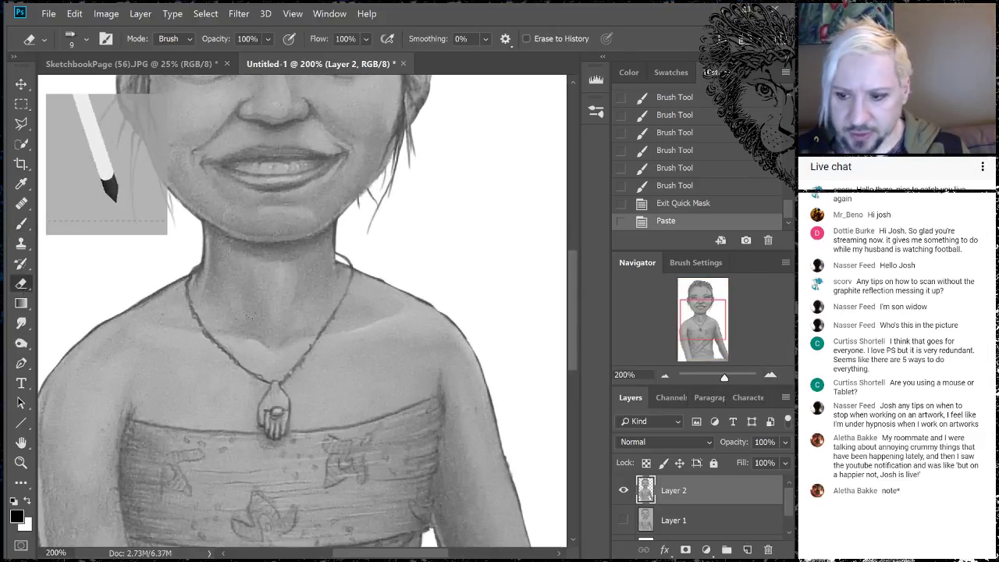
pyautogui.click(422, 294)
pyautogui.rightClick(424, 286)
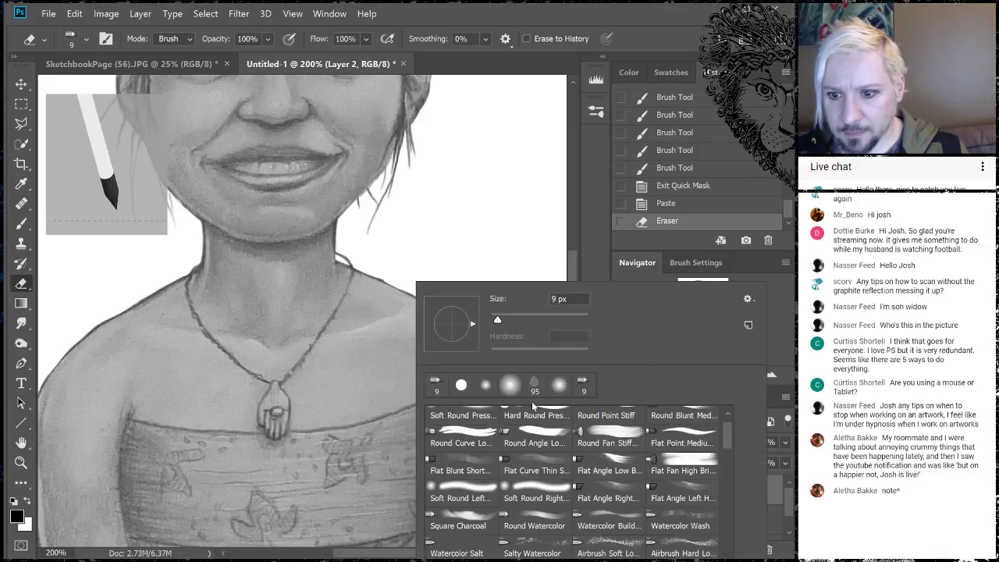
pyautogui.moveTo(727, 438); pyautogui.dragTo(727, 427)
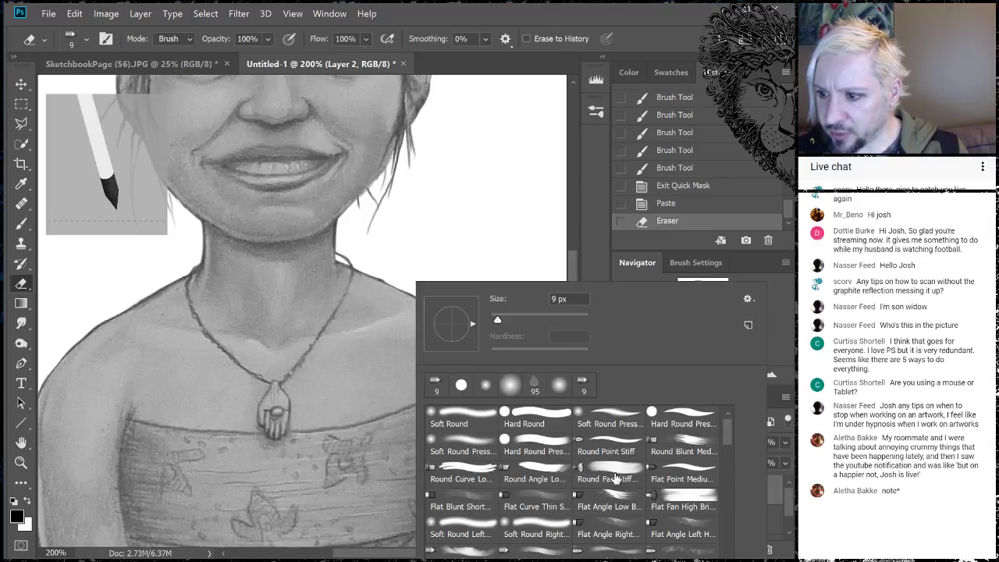
pyautogui.click(681, 422)
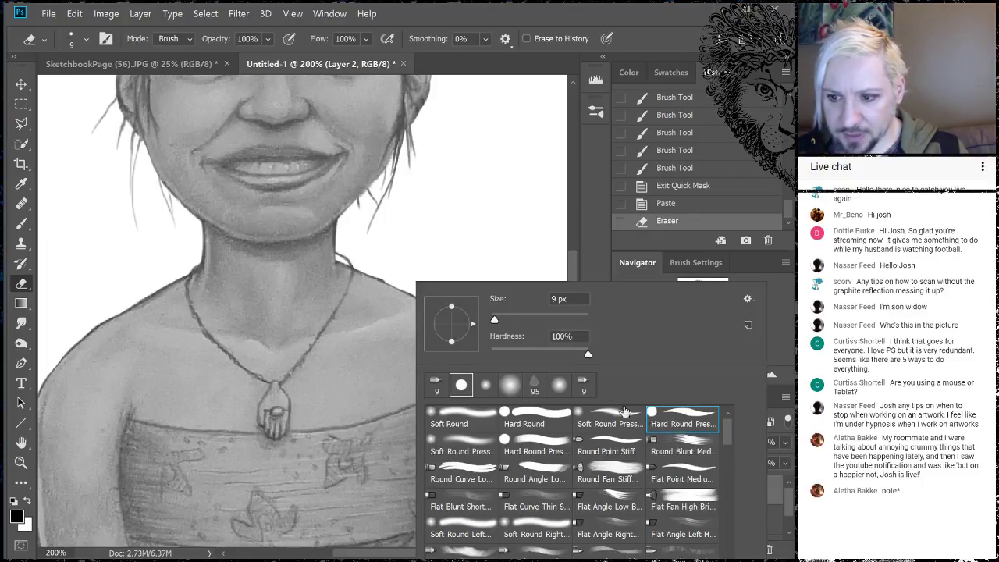
pyautogui.click(437, 226)
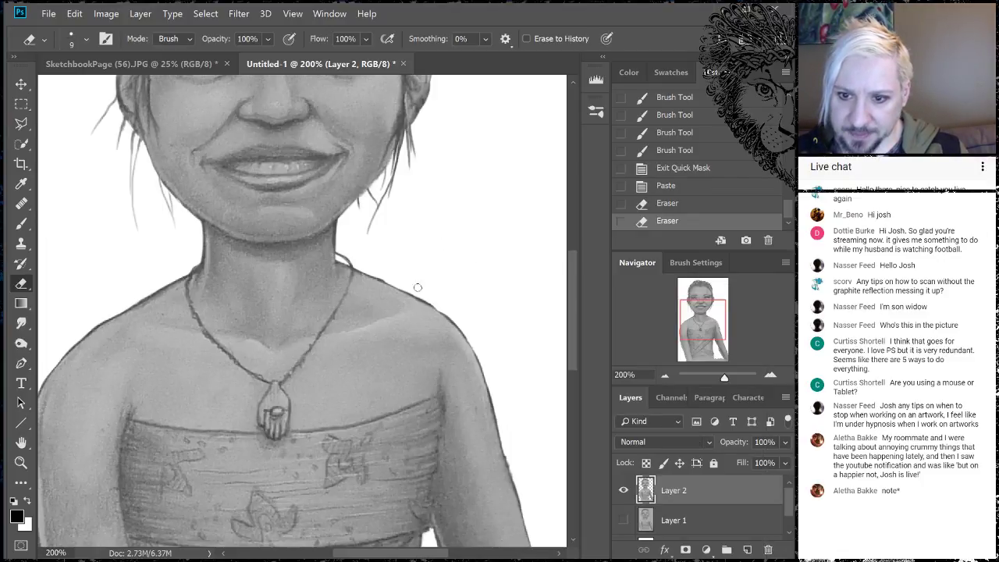
# Erase the leftover paper fringe along the drawing's right shoulder and upper arm and the ragged paper remnant between torso and forearm.
pyautogui.moveTo(420, 291); pyautogui.dragTo(427, 297)
pyautogui.rightClick(436, 298)
pyautogui.click(440, 268)
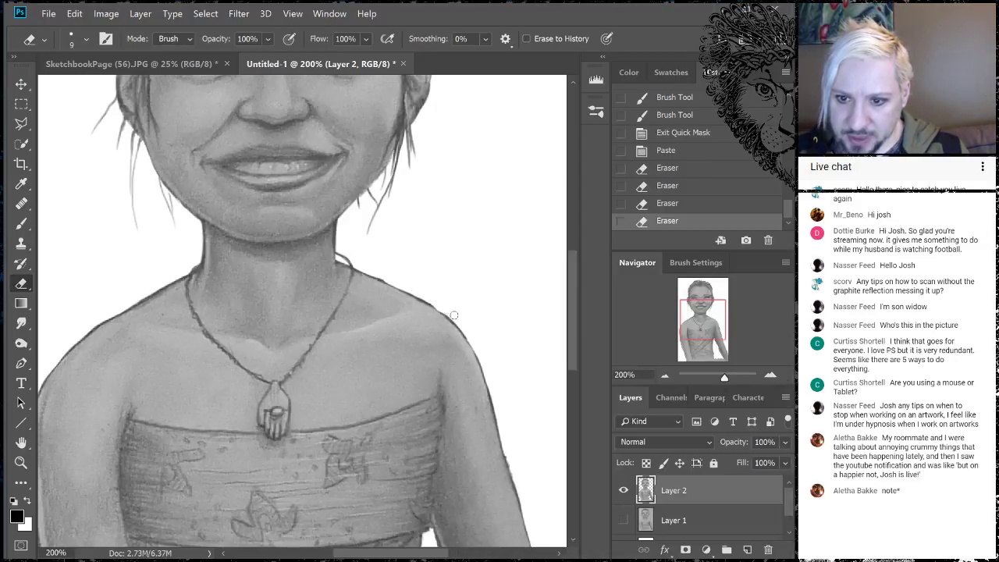
pyautogui.moveTo(461, 325)
pyautogui.mouseDown()
pyautogui.moveTo(454, 316)
pyautogui.moveTo(472, 338)
pyautogui.moveTo(436, 302)
pyautogui.mouseUp()
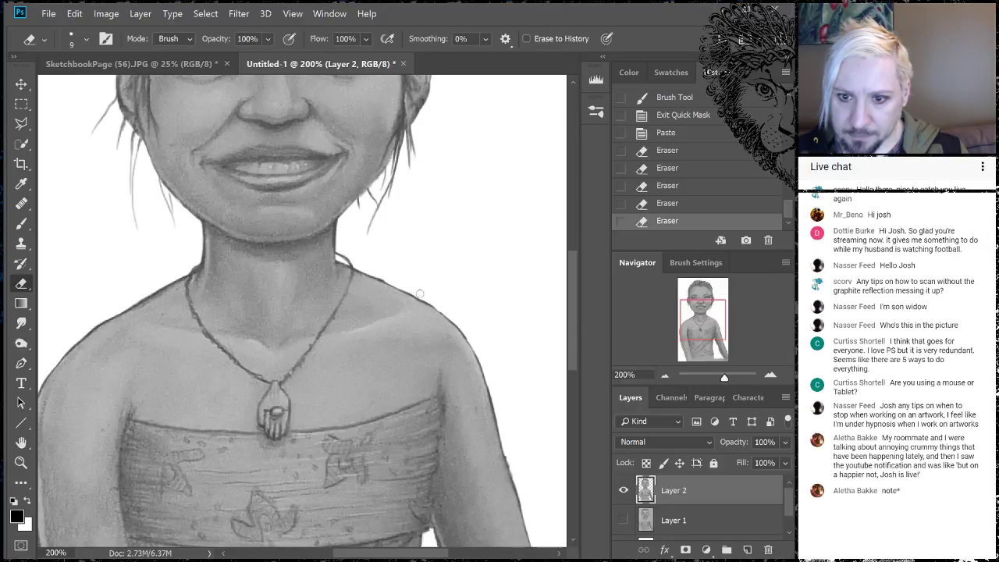
pyautogui.moveTo(409, 287)
pyautogui.mouseDown()
pyautogui.moveTo(360, 259)
pyautogui.moveTo(373, 270)
pyautogui.mouseUp()
pyautogui.hotkey('ctrl', 'z')
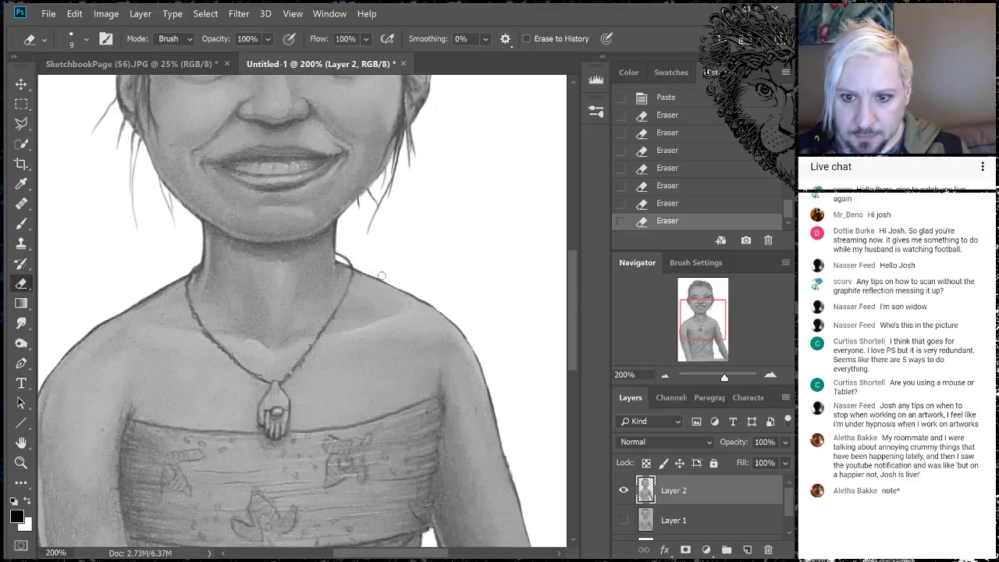
pyautogui.hotkey('ctrl', 'shift', 'z')
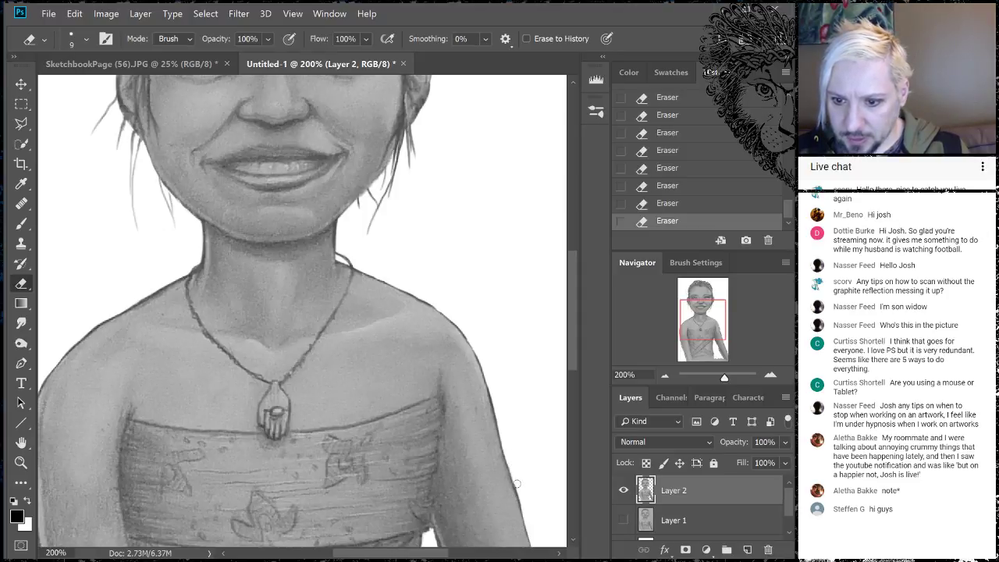
pyautogui.click(665, 376)
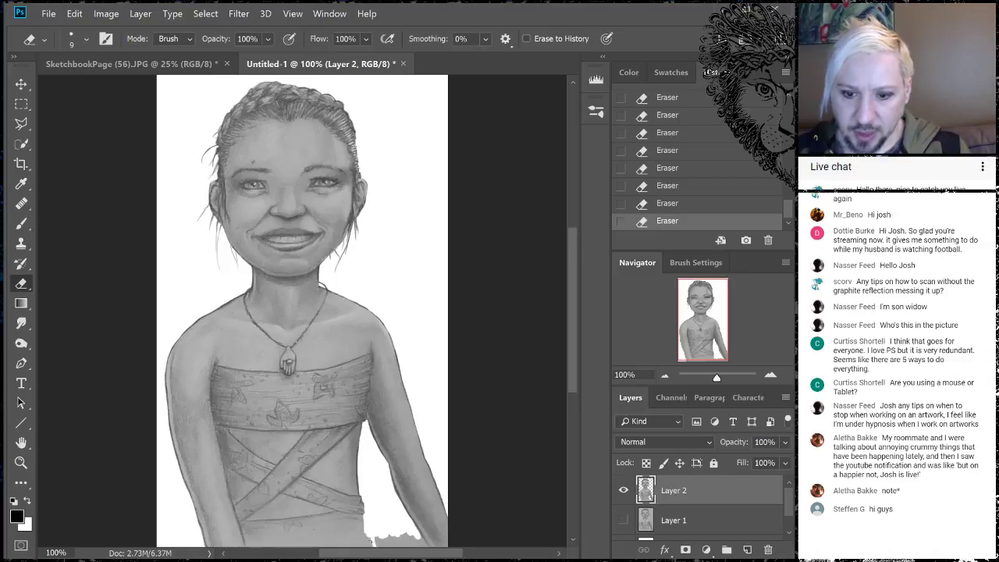
pyautogui.moveTo(367, 539); pyautogui.dragTo(414, 541)
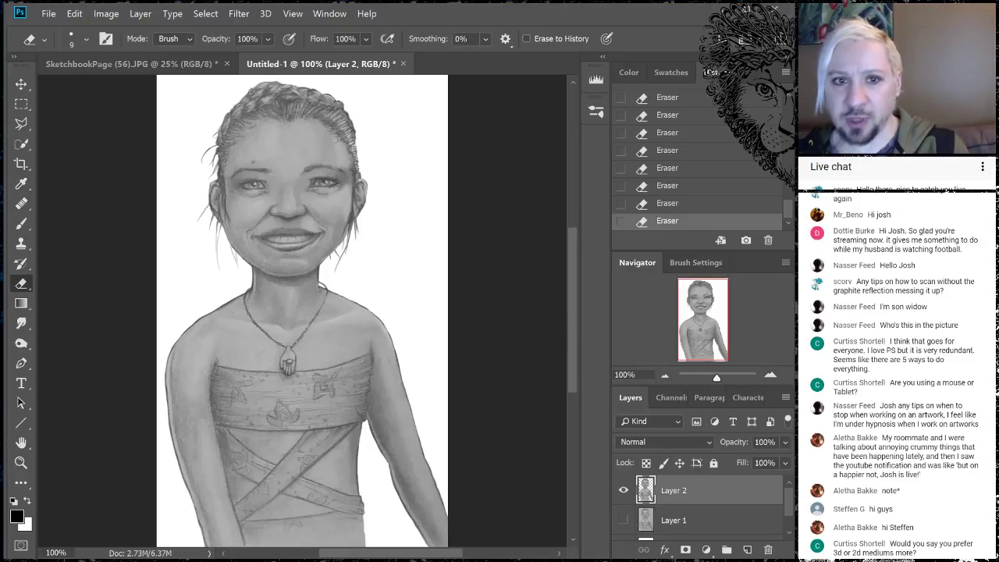
# Apply a Brightness/Contrast adjustment to Layer 2 with brightness -20 and contrast 65.
pyautogui.click(108, 13)
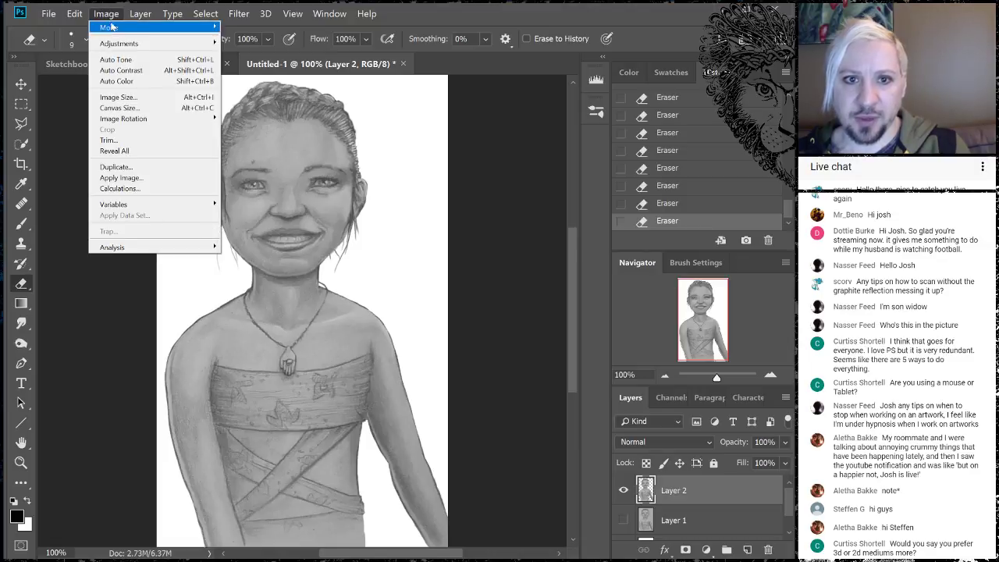
pyautogui.moveTo(126, 45)
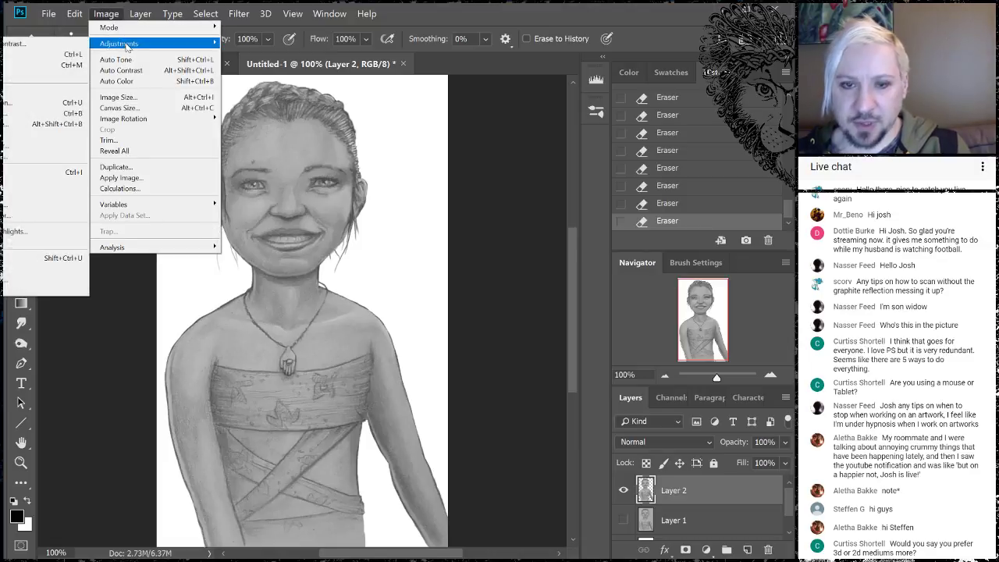
pyautogui.click(31, 45)
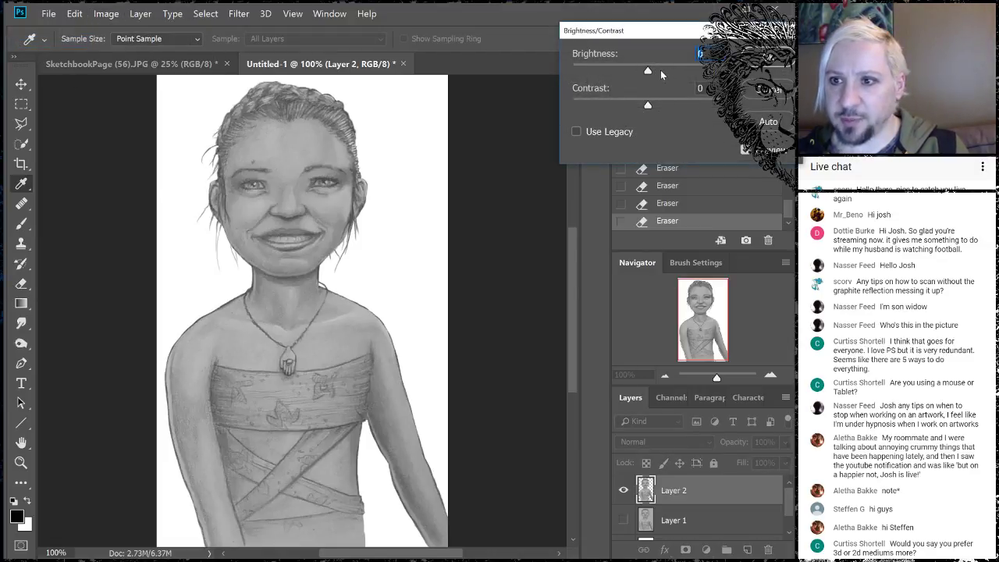
pyautogui.moveTo(661, 70)
pyautogui.mouseDown()
pyautogui.moveTo(659, 109)
pyautogui.moveTo(690, 108)
pyautogui.mouseUp()
pyautogui.moveTo(666, 72); pyautogui.dragTo(652, 72)
pyautogui.moveTo(691, 105); pyautogui.dragTo(699, 107)
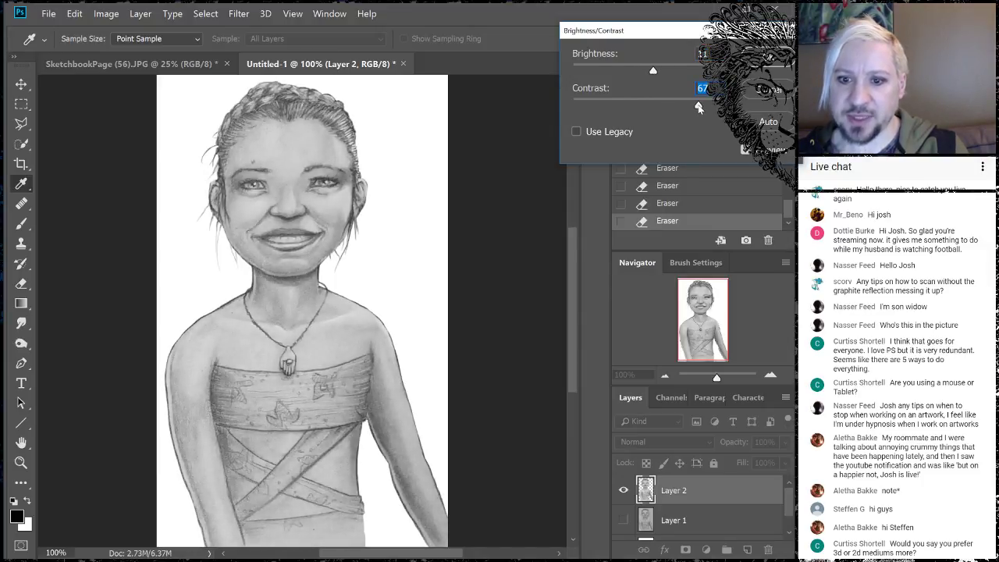
pyautogui.moveTo(653, 73); pyautogui.dragTo(653, 74)
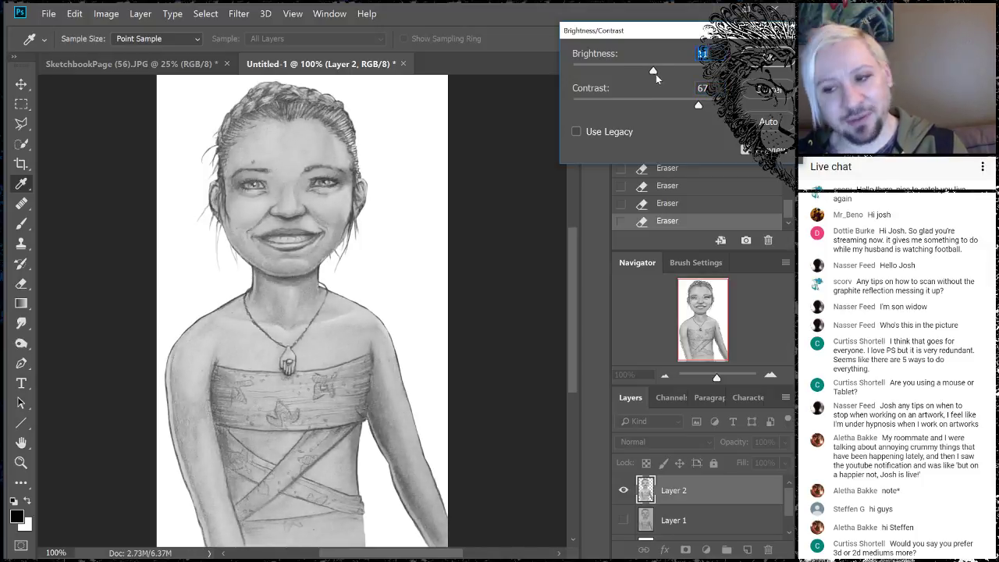
pyautogui.moveTo(698, 108); pyautogui.dragTo(703, 108)
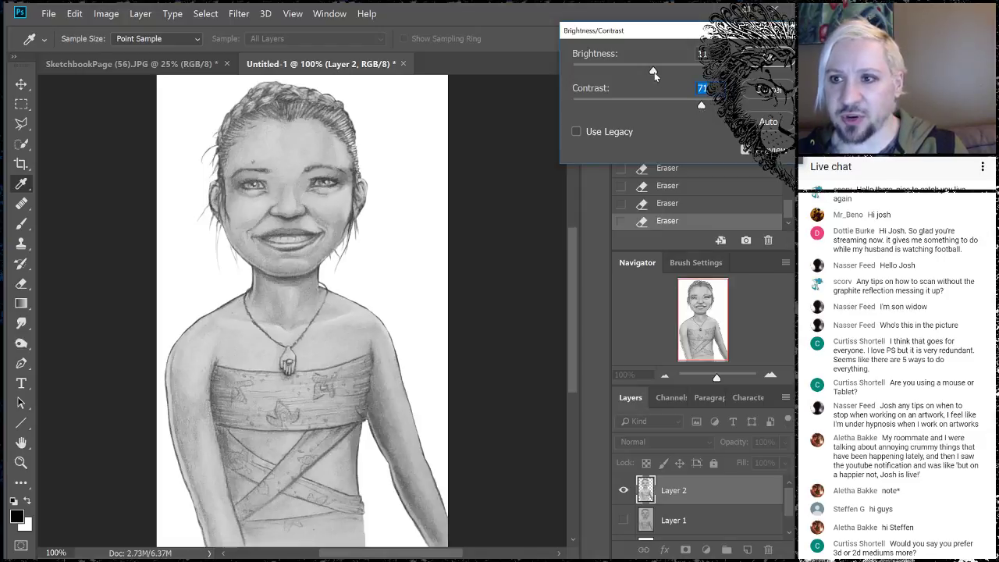
pyautogui.moveTo(654, 72); pyautogui.dragTo(638, 71)
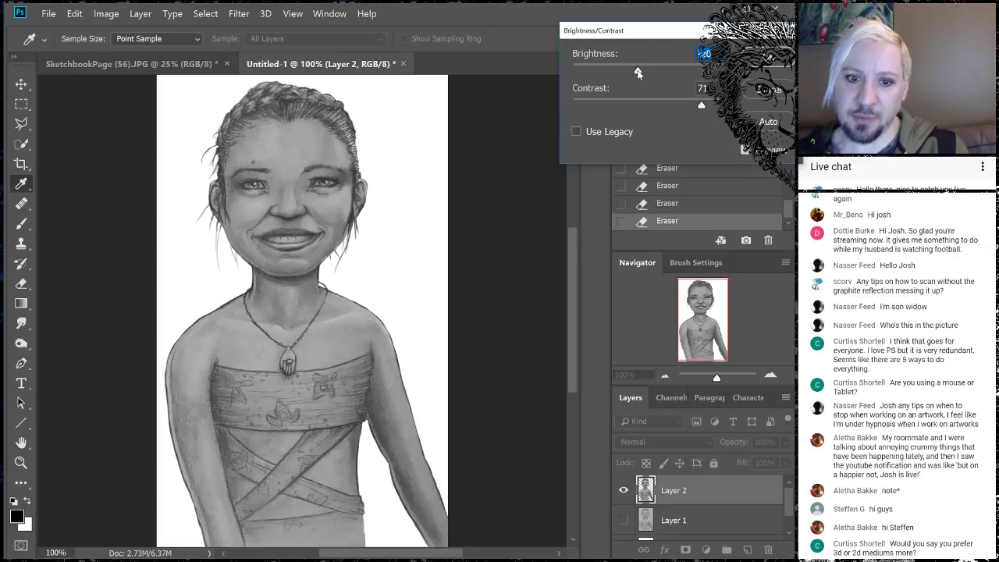
pyautogui.moveTo(702, 107); pyautogui.dragTo(697, 108)
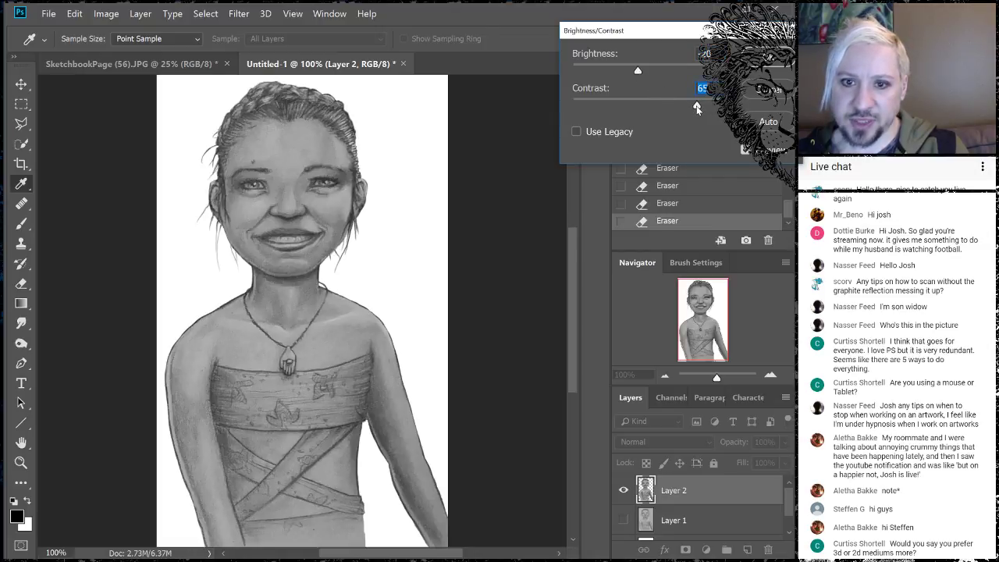
pyautogui.press('Return')
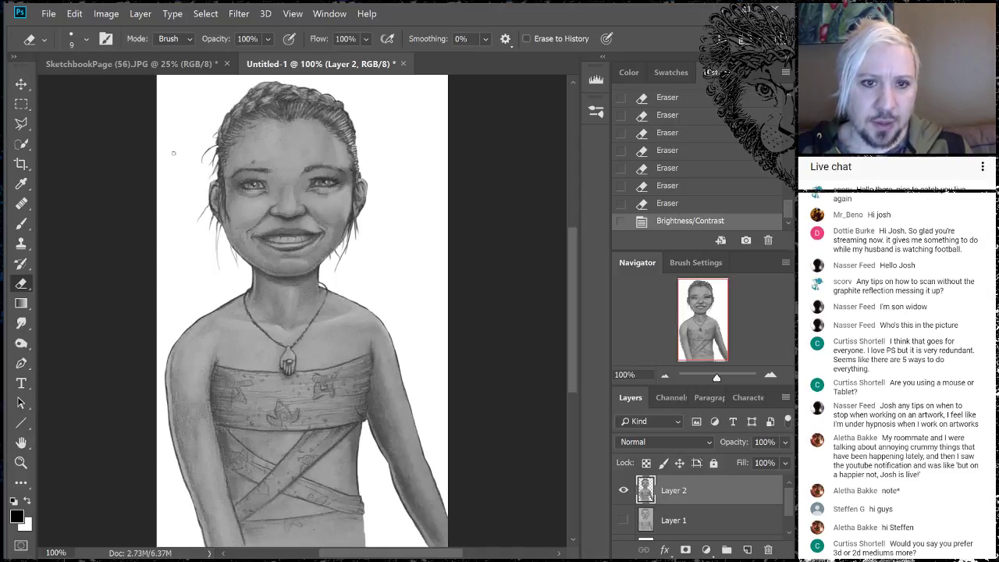
# Try darkening the hair on Layer 2 with the Burn tool, and revert to the state after the Brightness/Contrast adjustment.
pyautogui.click(21, 323)
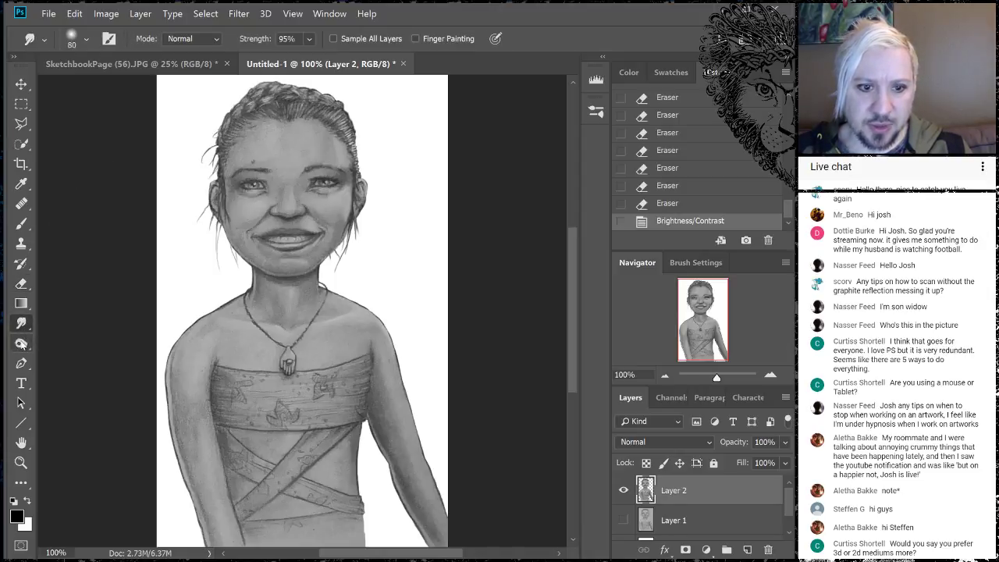
pyautogui.click(23, 345)
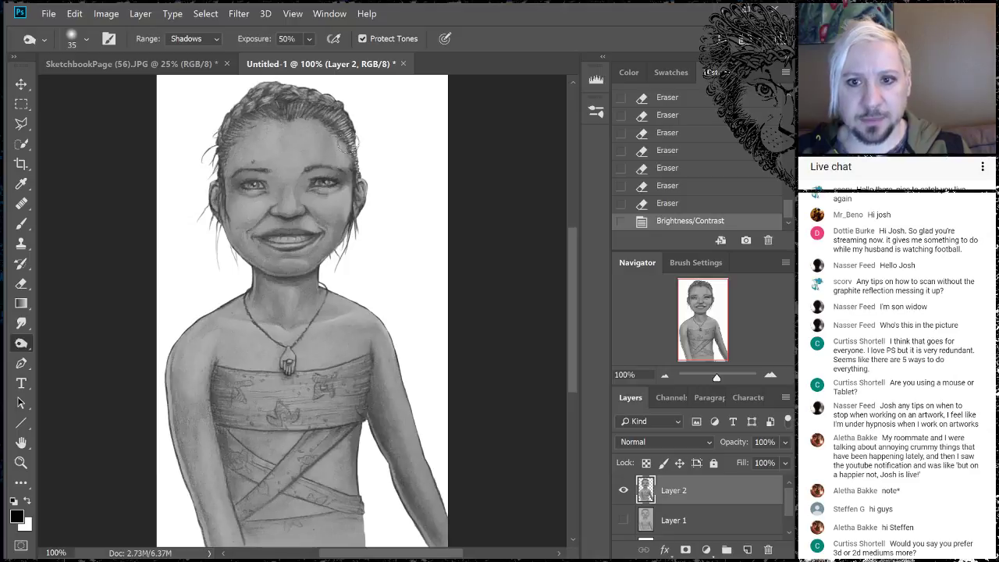
pyautogui.moveTo(306, 101)
pyautogui.mouseDown()
pyautogui.moveTo(279, 115)
pyautogui.moveTo(246, 139)
pyautogui.moveTo(284, 111)
pyautogui.moveTo(266, 116)
pyautogui.moveTo(235, 135)
pyautogui.mouseUp()
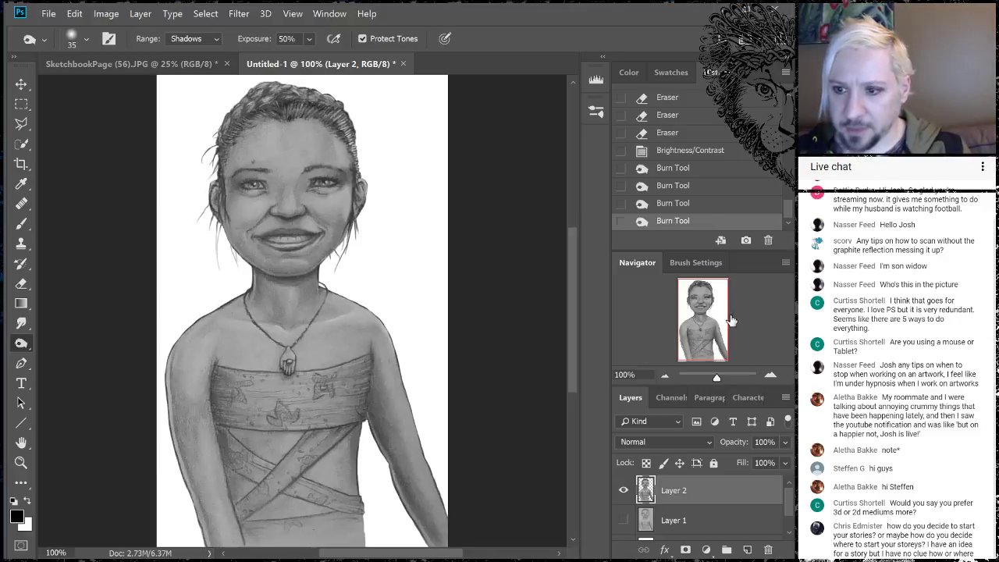
pyautogui.click(680, 152)
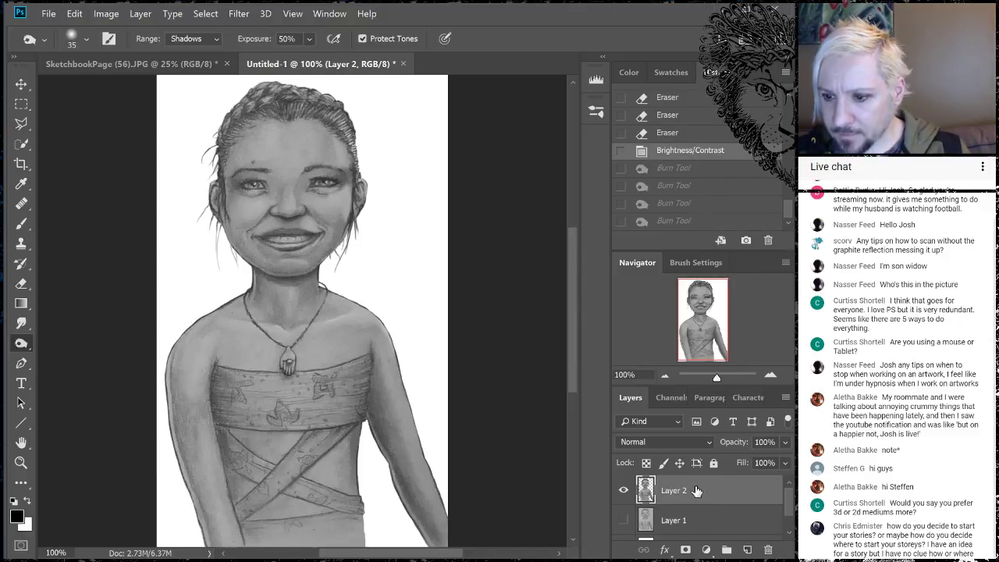
# Duplicate Layer 2 and burn the shadows of the braided hair and hairline on the copy at 35 px, Shadows range, 50% exposure.
pyautogui.moveTo(698, 501)
pyautogui.mouseDown()
pyautogui.moveTo(695, 531)
pyautogui.moveTo(765, 550)
pyautogui.moveTo(747, 549)
pyautogui.mouseUp()
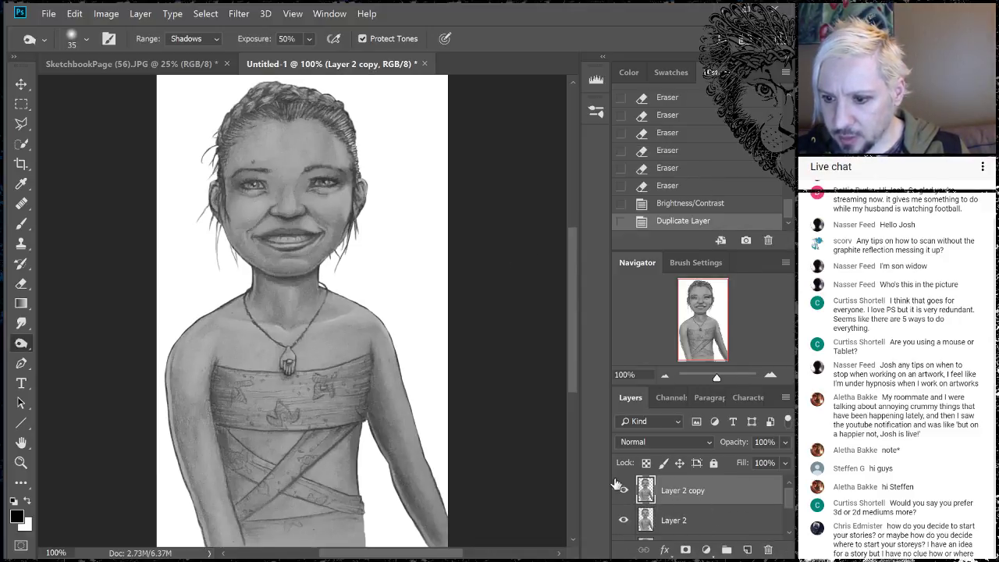
pyautogui.moveTo(355, 148)
pyautogui.mouseDown()
pyautogui.moveTo(314, 116)
pyautogui.moveTo(248, 111)
pyautogui.moveTo(220, 173)
pyautogui.moveTo(262, 109)
pyautogui.moveTo(324, 109)
pyautogui.moveTo(351, 148)
pyautogui.mouseUp()
pyautogui.moveTo(293, 100)
pyautogui.mouseDown()
pyautogui.moveTo(234, 109)
pyautogui.moveTo(224, 136)
pyautogui.mouseUp()
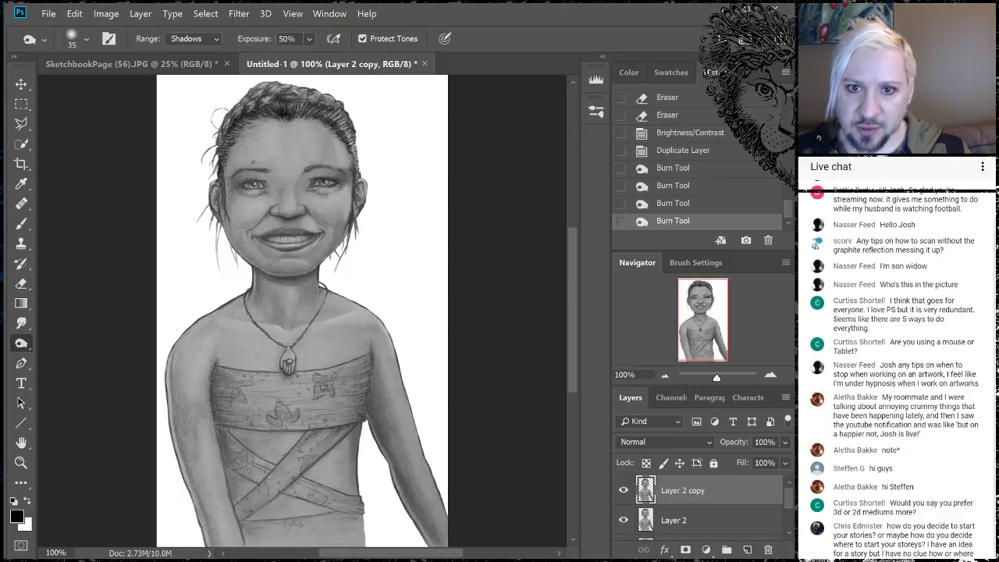
pyautogui.moveTo(249, 102)
pyautogui.mouseDown()
pyautogui.moveTo(311, 88)
pyautogui.moveTo(342, 114)
pyautogui.moveTo(358, 176)
pyautogui.mouseUp()
pyautogui.moveTo(224, 117); pyautogui.dragTo(277, 81)
# Burn the shadows around the eyes, nose and mouth and along the chin and jawline.
pyautogui.moveTo(264, 189)
pyautogui.mouseDown()
pyautogui.moveTo(234, 188)
pyautogui.moveTo(252, 164)
pyautogui.mouseUp()
pyautogui.moveTo(325, 183)
pyautogui.mouseDown()
pyautogui.moveTo(313, 186)
pyautogui.moveTo(342, 187)
pyautogui.moveTo(334, 184)
pyautogui.mouseUp()
pyautogui.moveTo(320, 233)
pyautogui.mouseDown()
pyautogui.moveTo(270, 234)
pyautogui.moveTo(292, 222)
pyautogui.moveTo(270, 210)
pyautogui.moveTo(301, 207)
pyautogui.mouseUp()
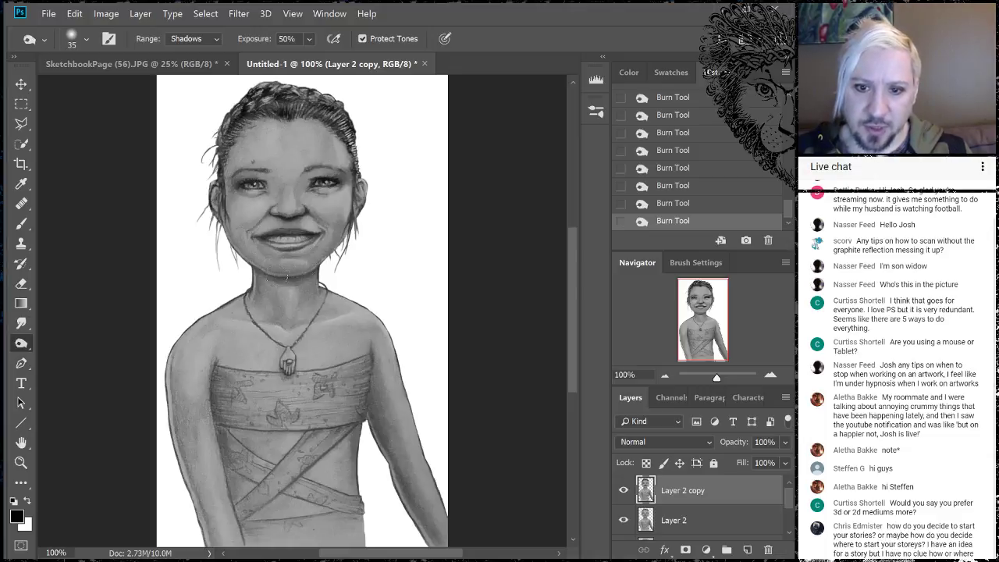
pyautogui.moveTo(292, 278)
pyautogui.mouseDown()
pyautogui.moveTo(319, 270)
pyautogui.moveTo(227, 247)
pyautogui.mouseUp()
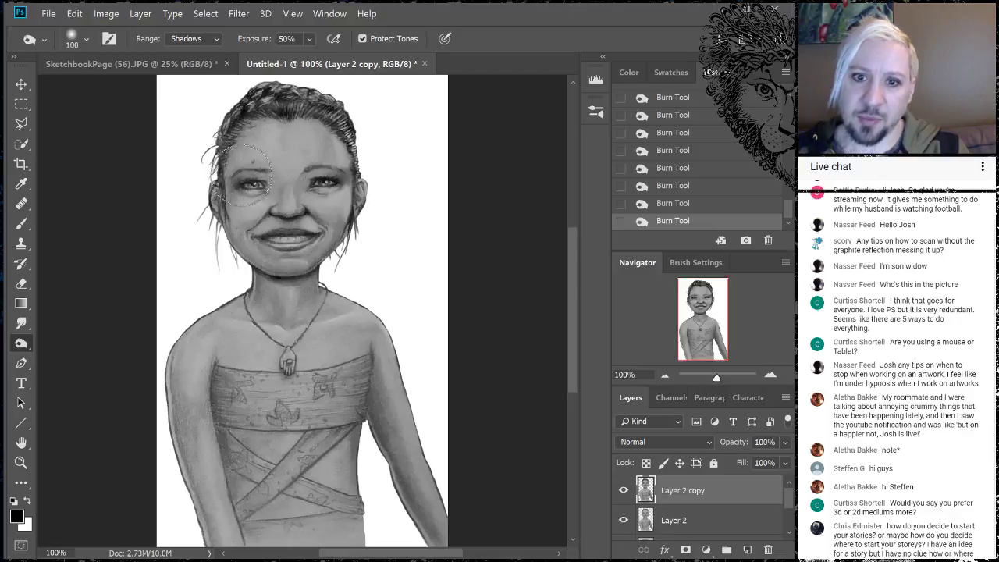
# Enlarge the Burn brush to 100 px and darken the broad shadows on the neck, torso sides and arms.
pyautogui.press(']')
pyautogui.press(']')
pyautogui.press(']')
pyautogui.press(']')
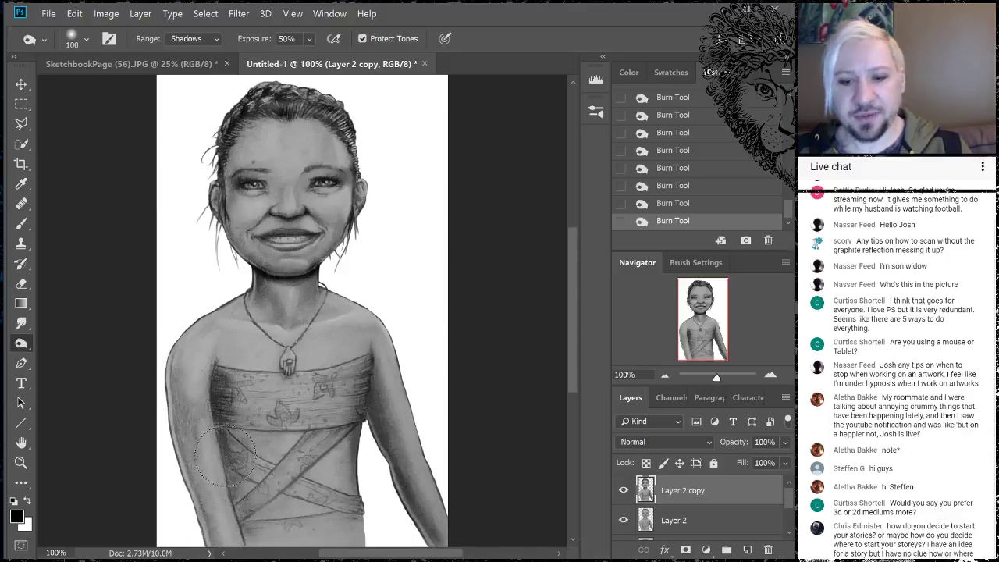
pyautogui.moveTo(571, 296)
pyautogui.mouseDown()
pyautogui.moveTo(573, 324)
pyautogui.moveTo(572, 313)
pyautogui.mouseUp()
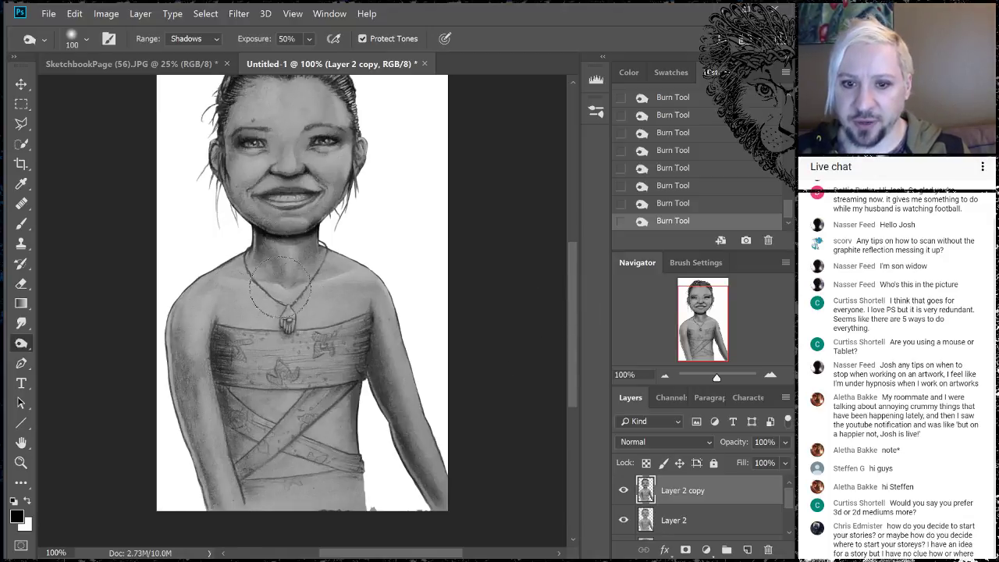
# Reduce the Burn brush to 45 px and deepen the shadows on the neck and around the chest wraps.
pyautogui.press('[')
pyautogui.press('[')
pyautogui.press('[')
pyautogui.press('[')
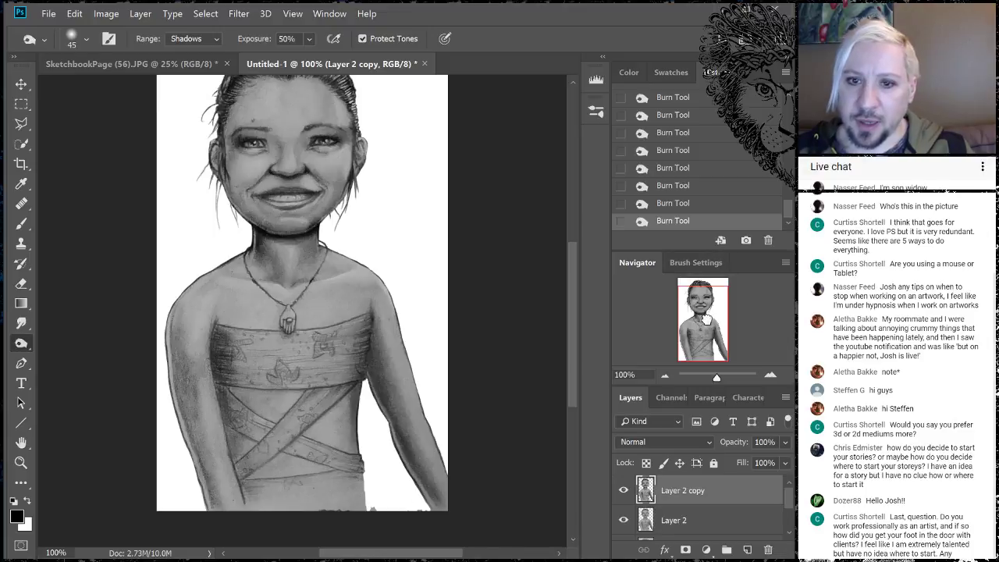
# Enlarge the Burn brush to 80 px and darken the sides of the face and the areas around the eyes.
pyautogui.moveTo(705, 318); pyautogui.dragTo(700, 311)
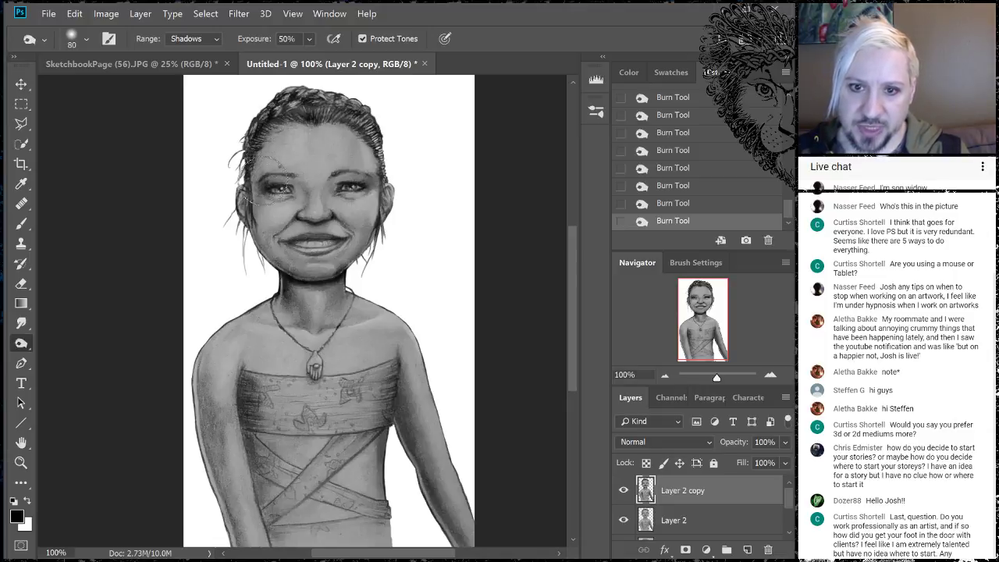
pyautogui.press(']')
pyautogui.press(']')
pyautogui.press(']')
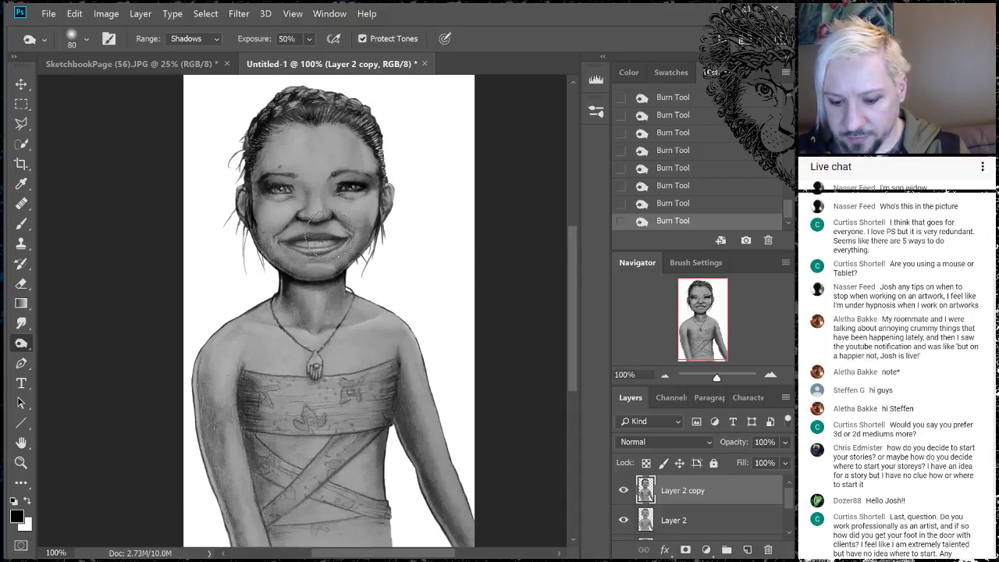
# Reduce the Burn brush to 15 px, raise it to 35 px and darken the neck shadow below the chin.
pyautogui.press('[')
pyautogui.press('[')
pyautogui.press('[')
pyautogui.press('[')
pyautogui.press('[')
pyautogui.press('[')
pyautogui.press('[')
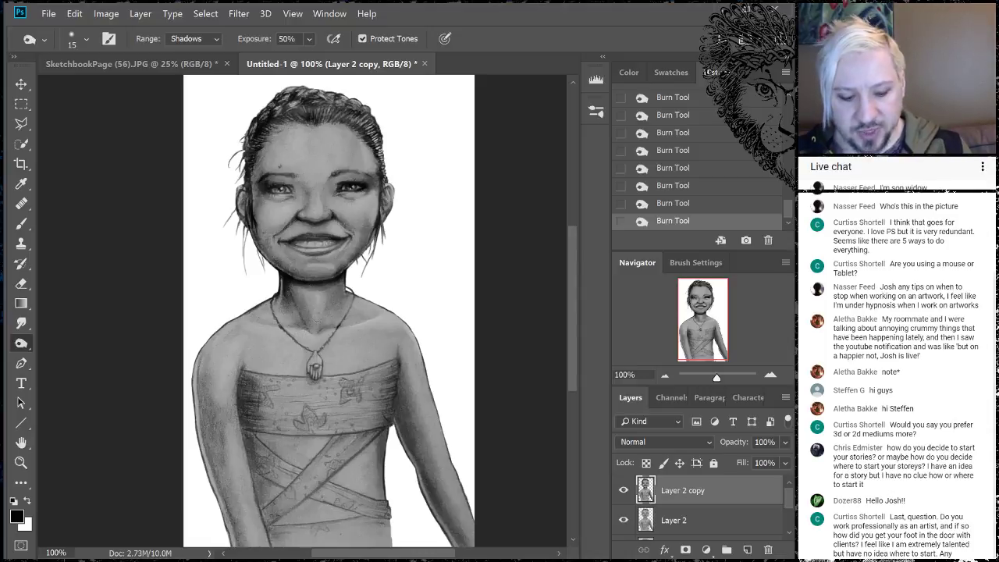
pyautogui.press(']')
pyautogui.press(']')
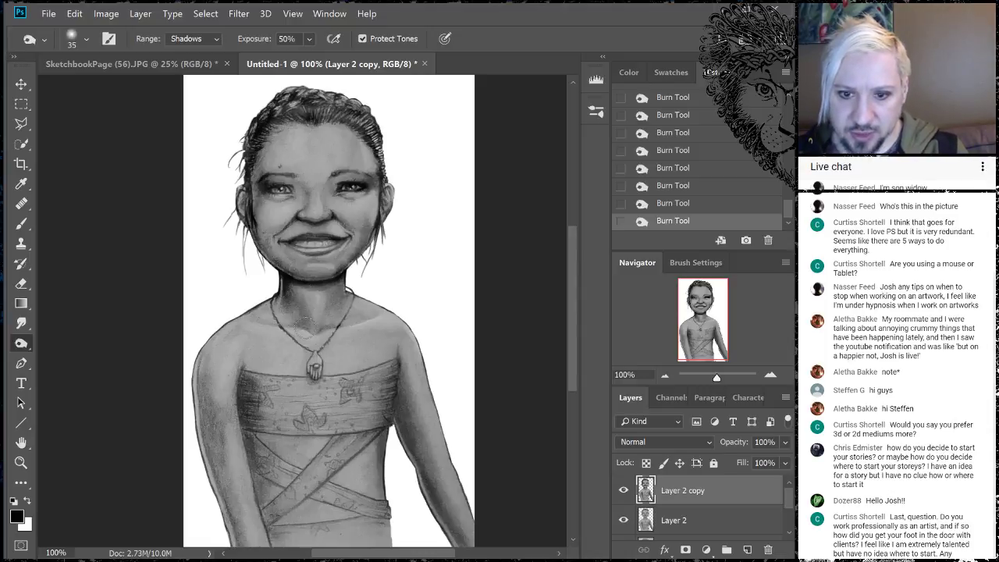
pyautogui.moveTo(306, 321); pyautogui.dragTo(281, 272)
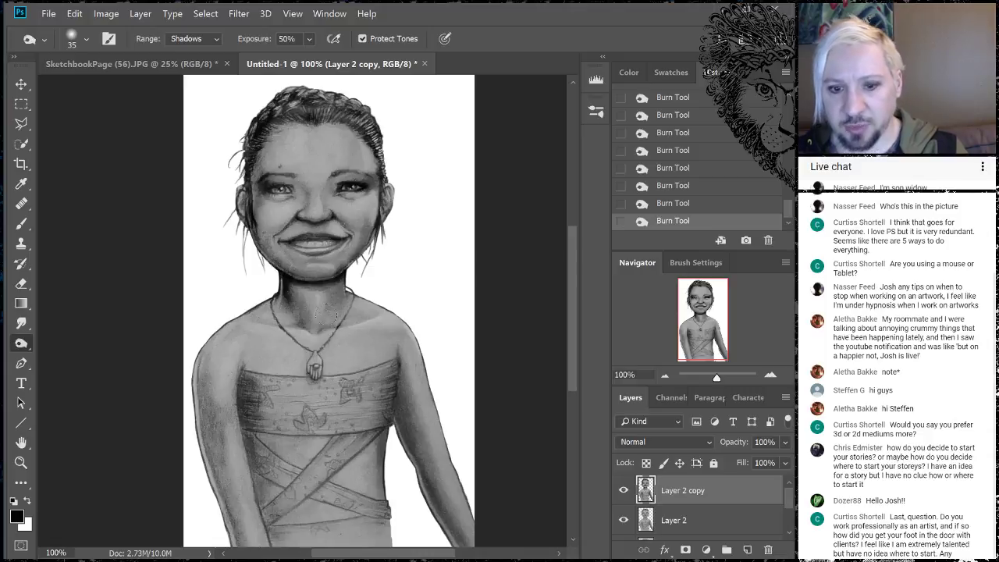
# Burn the shadows along both outer edges of the chest wrap and down the torso's side beside the arm.
pyautogui.moveTo(250, 407)
pyautogui.mouseDown()
pyautogui.moveTo(248, 422)
pyautogui.moveTo(242, 373)
pyautogui.mouseUp()
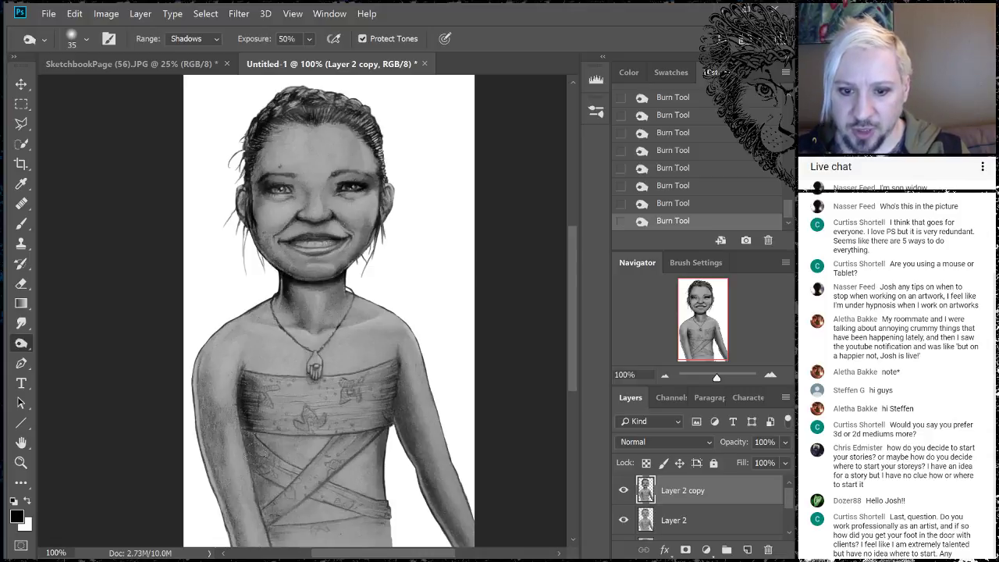
pyautogui.moveTo(254, 449); pyautogui.dragTo(258, 499)
pyautogui.moveTo(247, 428)
pyautogui.mouseDown()
pyautogui.moveTo(252, 531)
pyautogui.moveTo(260, 517)
pyautogui.mouseUp()
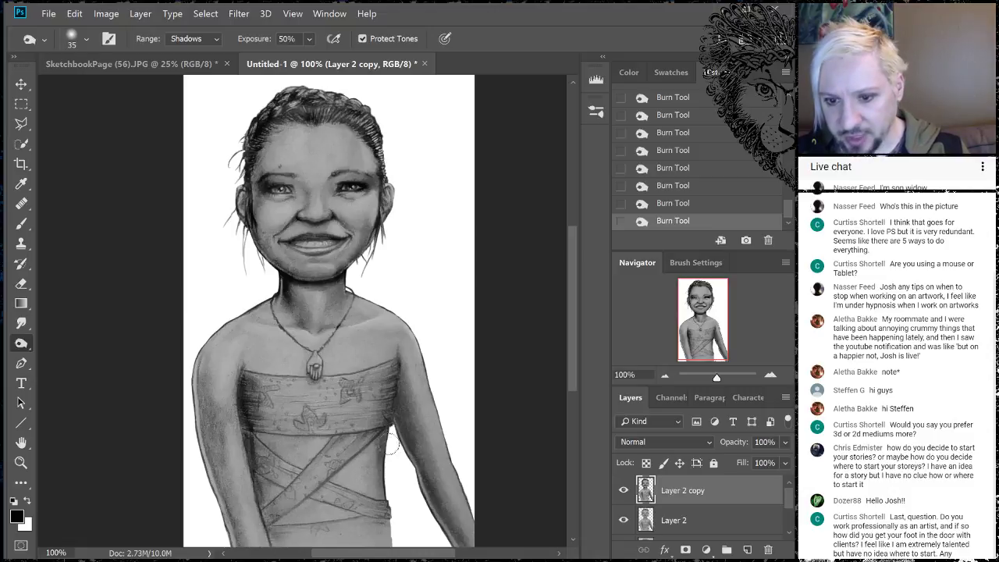
pyautogui.moveTo(404, 422); pyautogui.dragTo(399, 387)
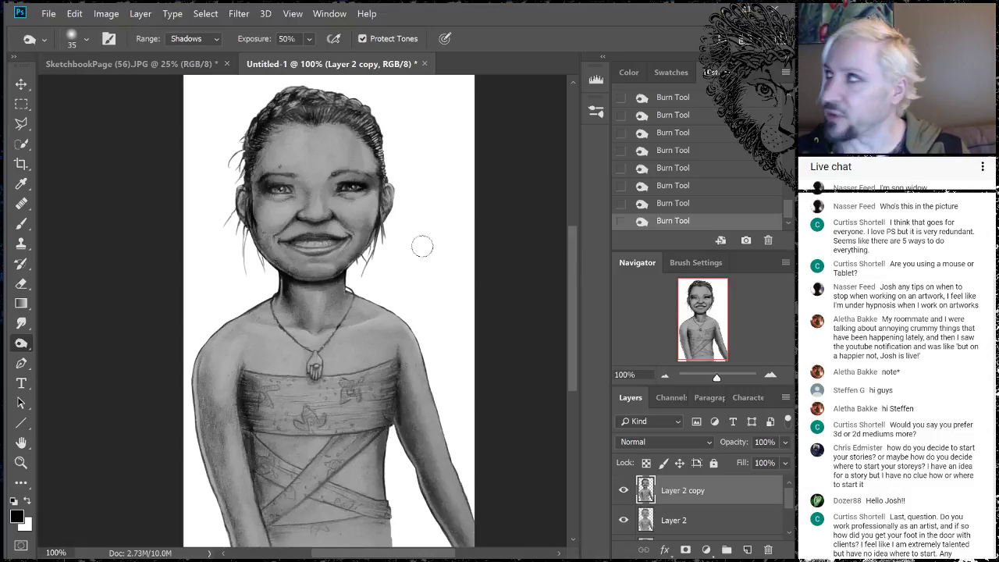
# Enlarge the Burn brush to 50 px and darken the inner edge of the arm where it meets the chest wrap.
pyautogui.press(']')
pyautogui.press(']')
pyautogui.press(']')
pyautogui.press(']')
pyautogui.press(']')
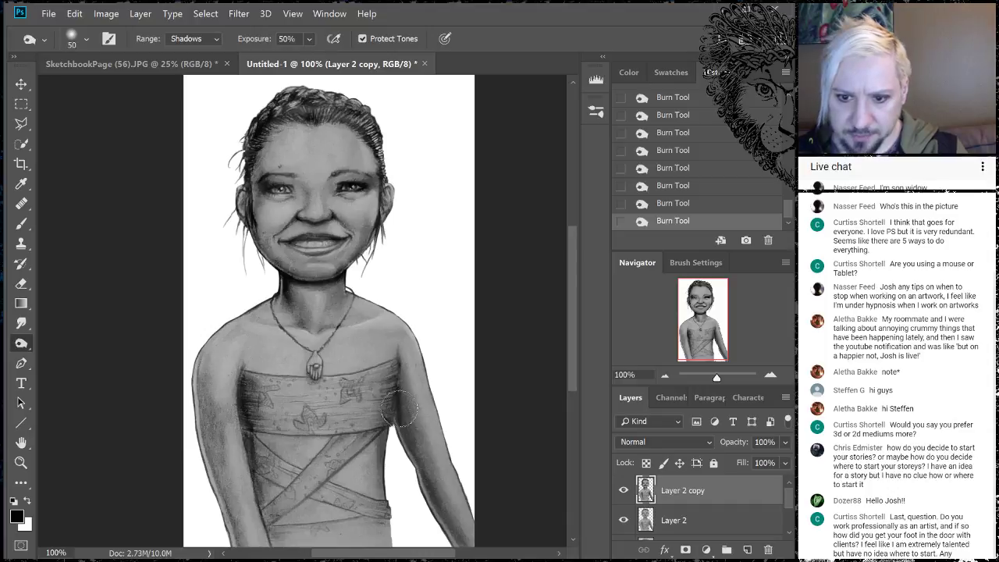
pyautogui.moveTo(405, 411); pyautogui.dragTo(406, 449)
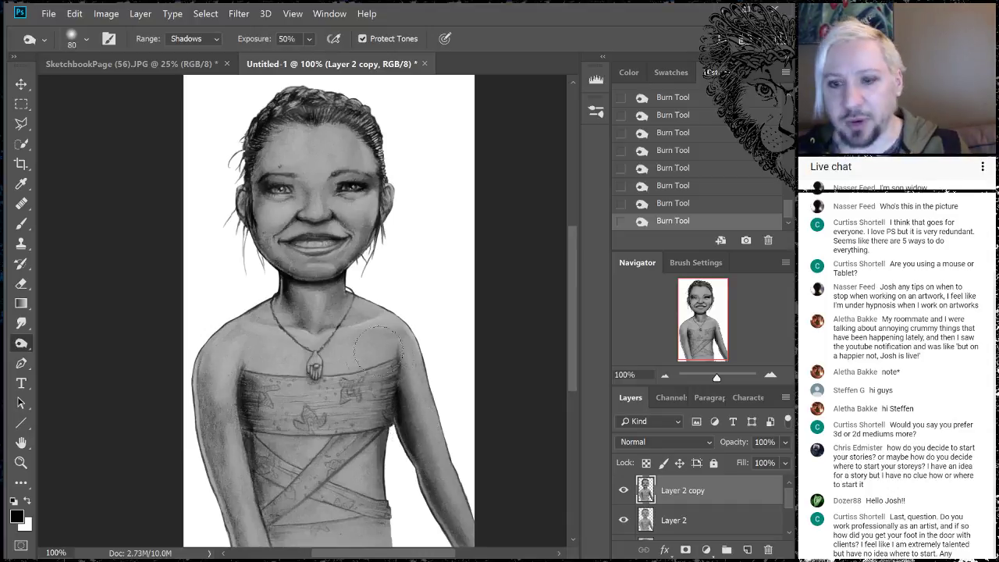
# Reduce the Burn brush to 10 px and darken the necklace and its hand-shaped pendant.
pyautogui.press('[')
pyautogui.press('[')
pyautogui.press('[')
pyautogui.press('[')
pyautogui.press('[')
pyautogui.press('[')
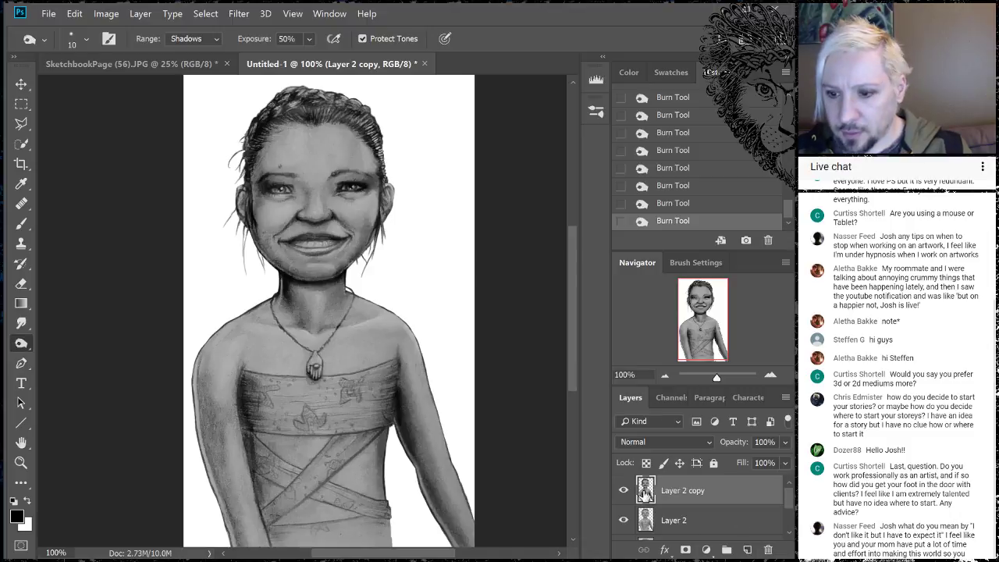
# Compare the drawing with Layer 2 copy hidden and shown, and lower that layer's opacity to 48%.
pyautogui.click(22, 344)
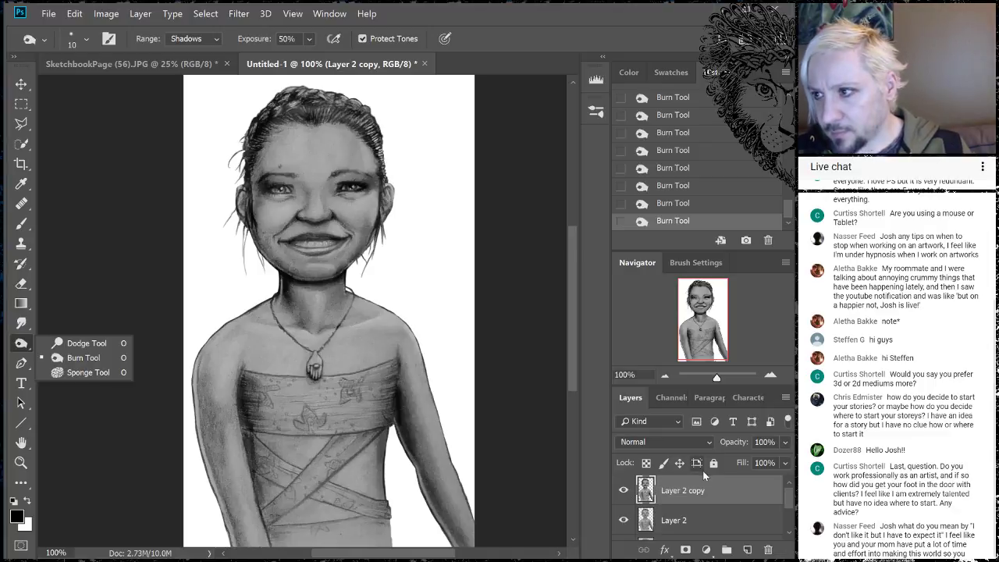
pyautogui.click(623, 491)
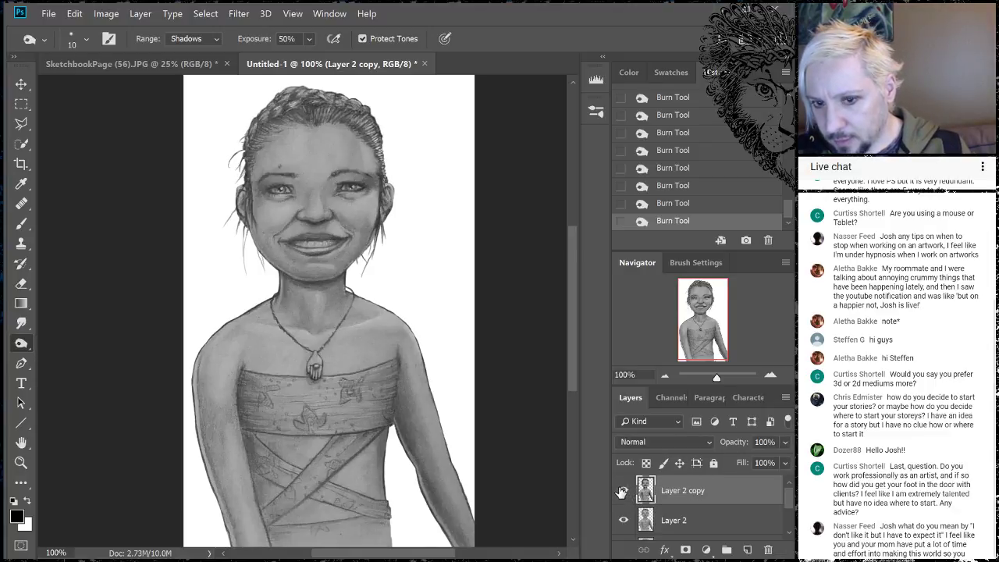
pyautogui.click(624, 490)
pyautogui.click(783, 442)
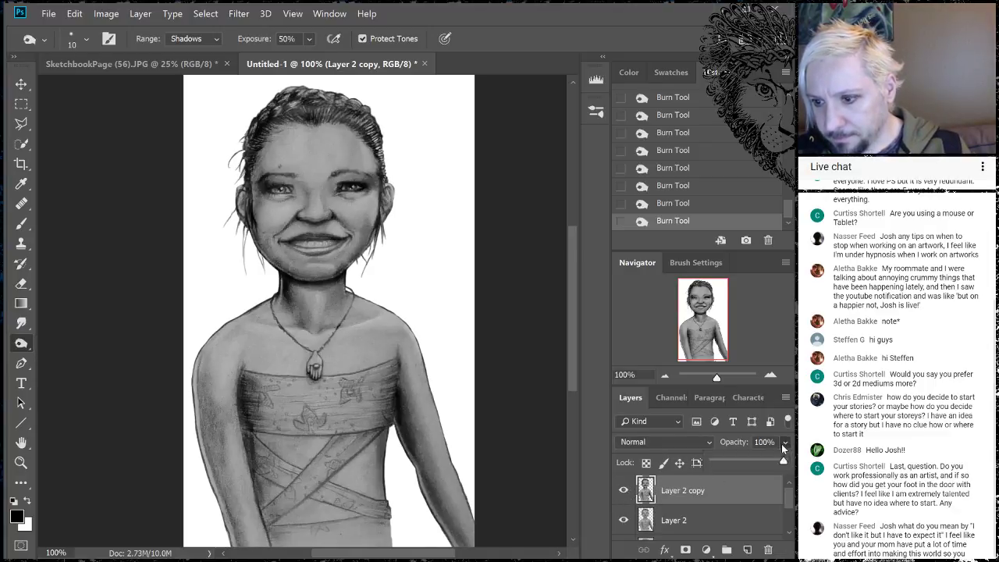
pyautogui.moveTo(784, 462)
pyautogui.mouseDown()
pyautogui.moveTo(725, 464)
pyautogui.moveTo(757, 464)
pyautogui.moveTo(742, 462)
pyautogui.mouseUp()
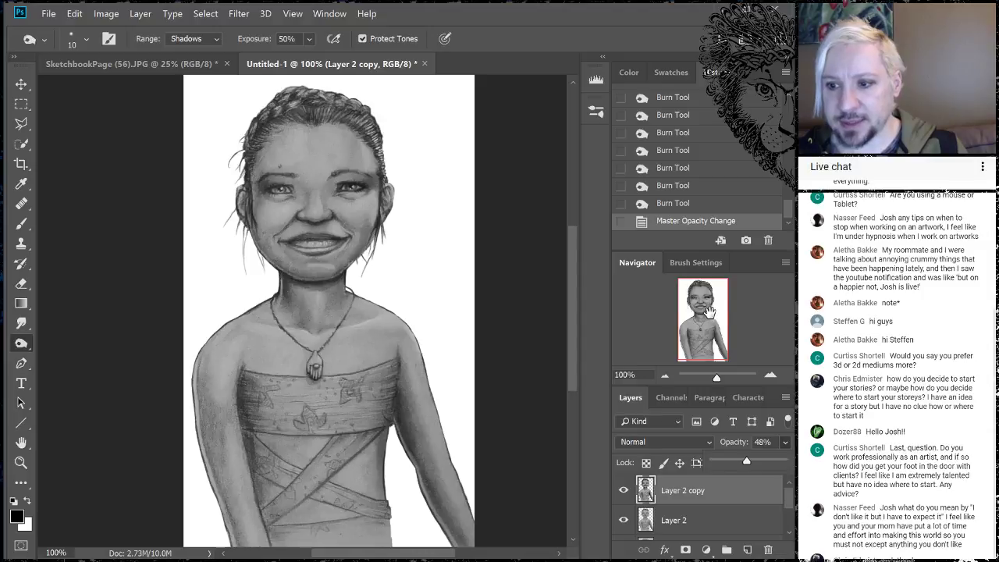
# Crop the canvas to a rectangular selection that trims off the strip below the crossed wraps, and clear the selection.
pyautogui.click(21, 104)
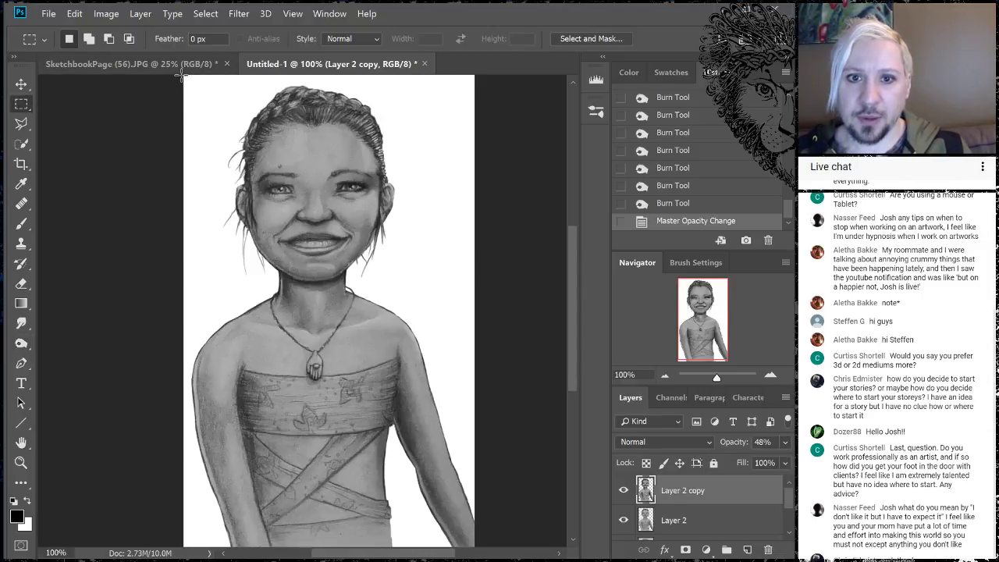
pyautogui.moveTo(181, 75); pyautogui.dragTo(563, 421)
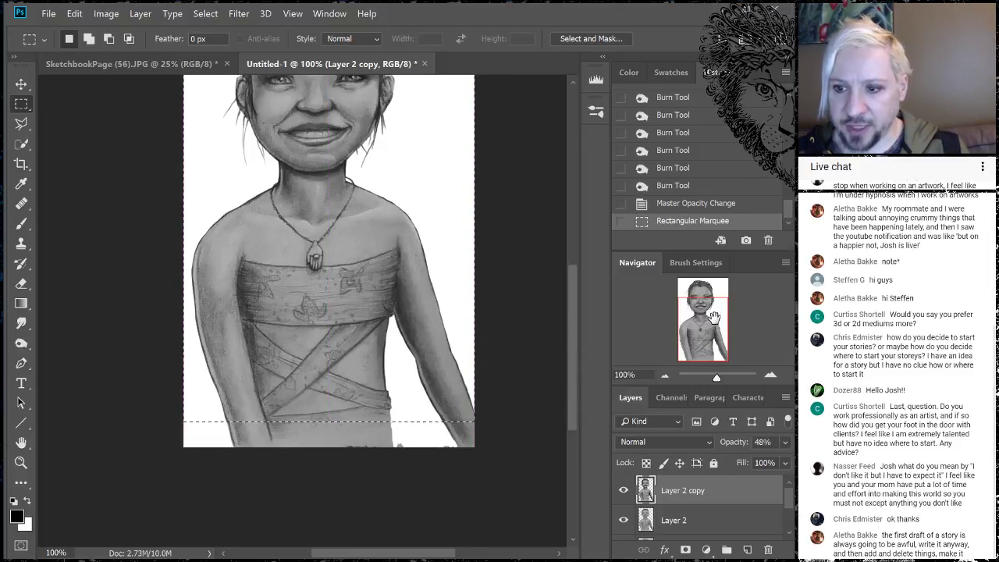
pyautogui.moveTo(709, 317); pyautogui.dragTo(706, 295)
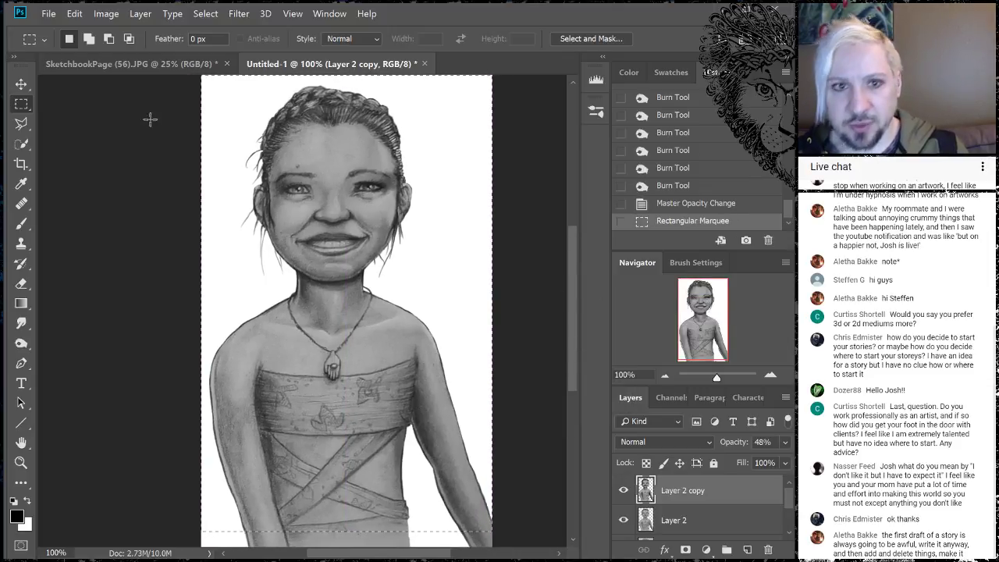
pyautogui.click(114, 15)
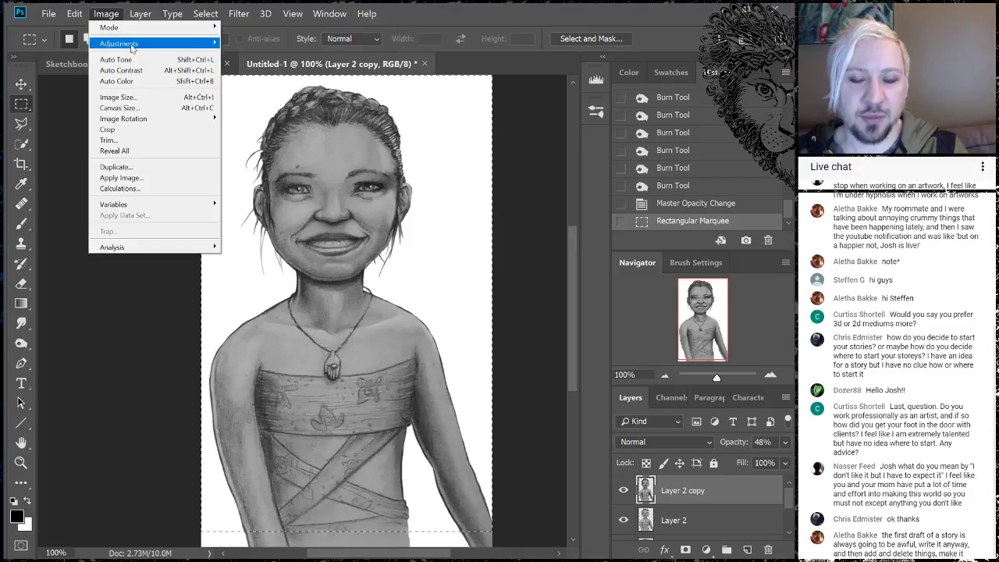
pyautogui.moveTo(135, 49)
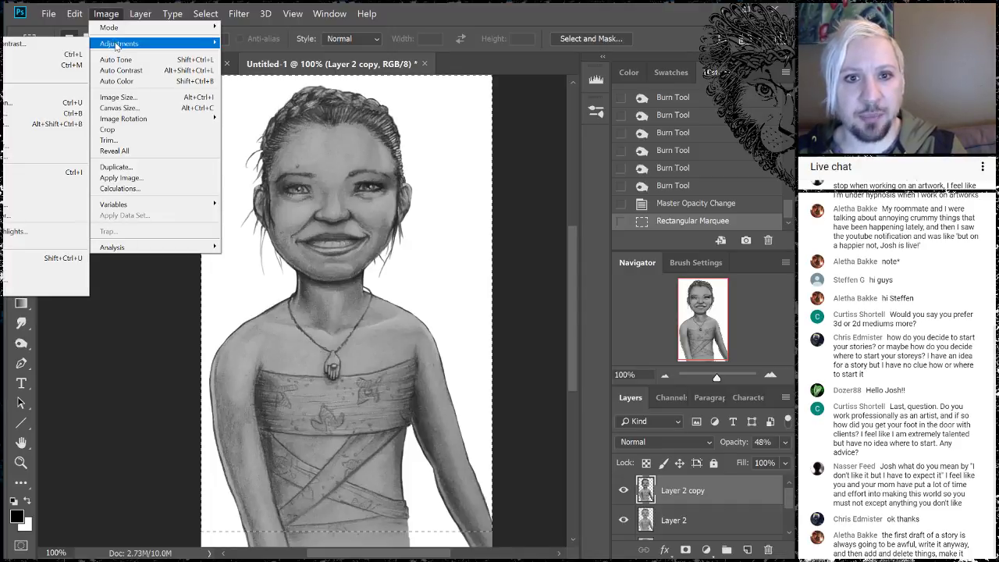
pyautogui.moveTo(75, 15)
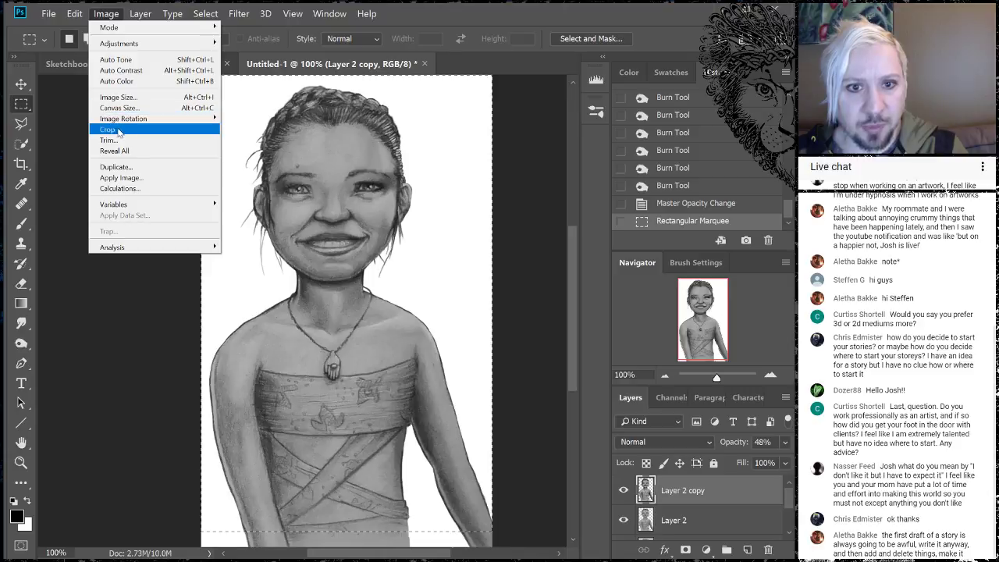
pyautogui.click(117, 130)
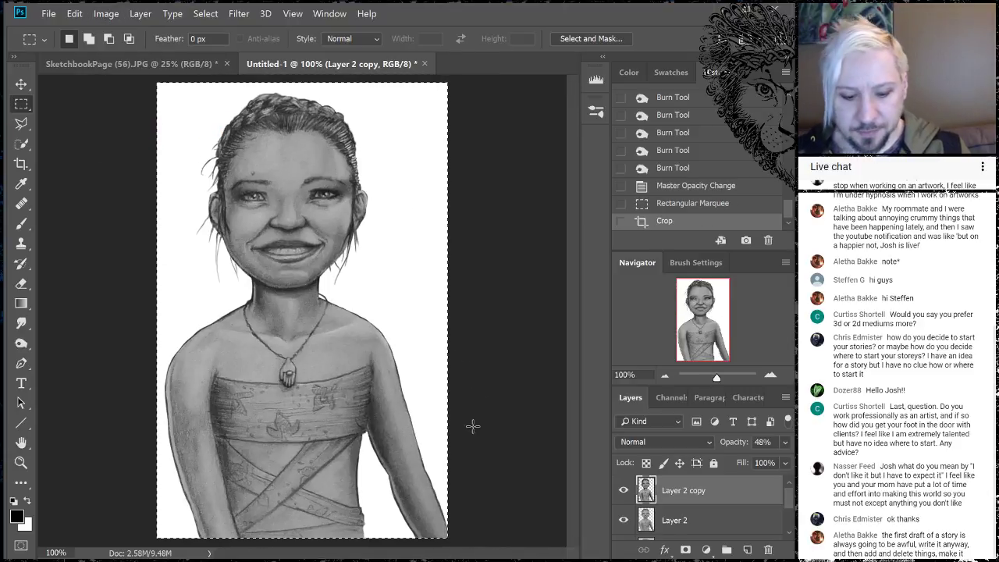
pyautogui.hotkey('ctrl', 'd')
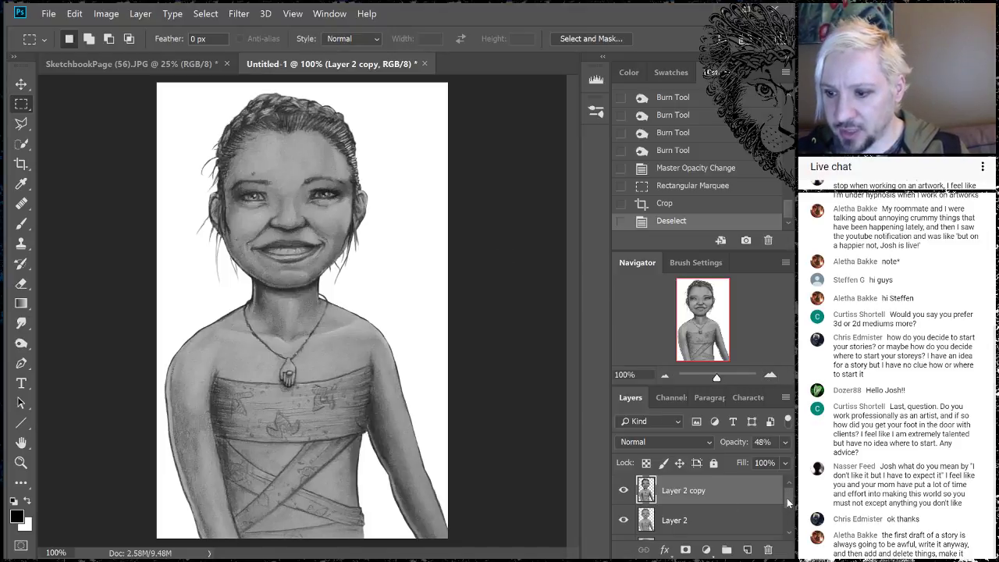
# Merge Layer 2 copy with Layer 2 and duplicate the merged layer.
pyautogui.scroll(-2, 789, 504)
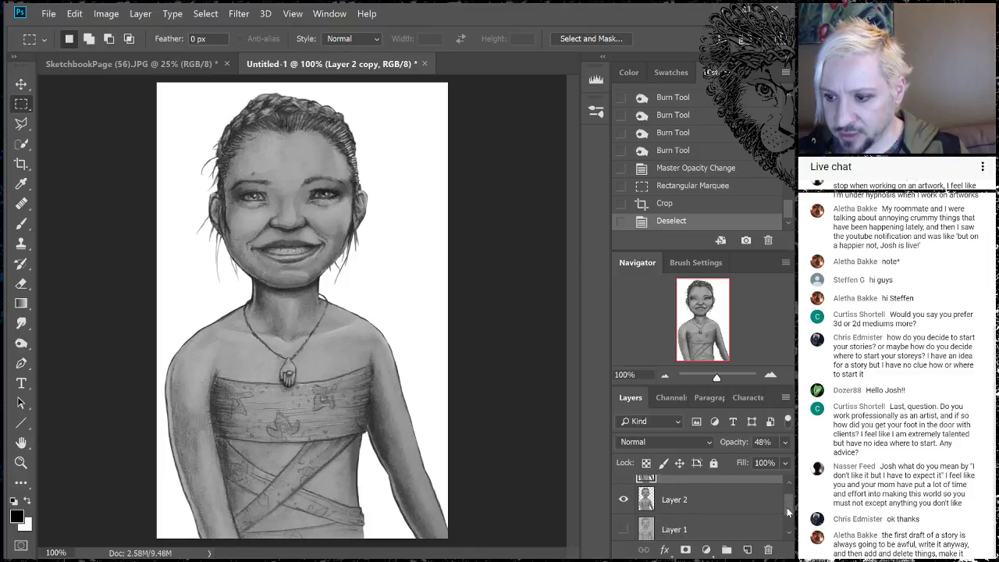
pyautogui.scroll(2, 785, 492)
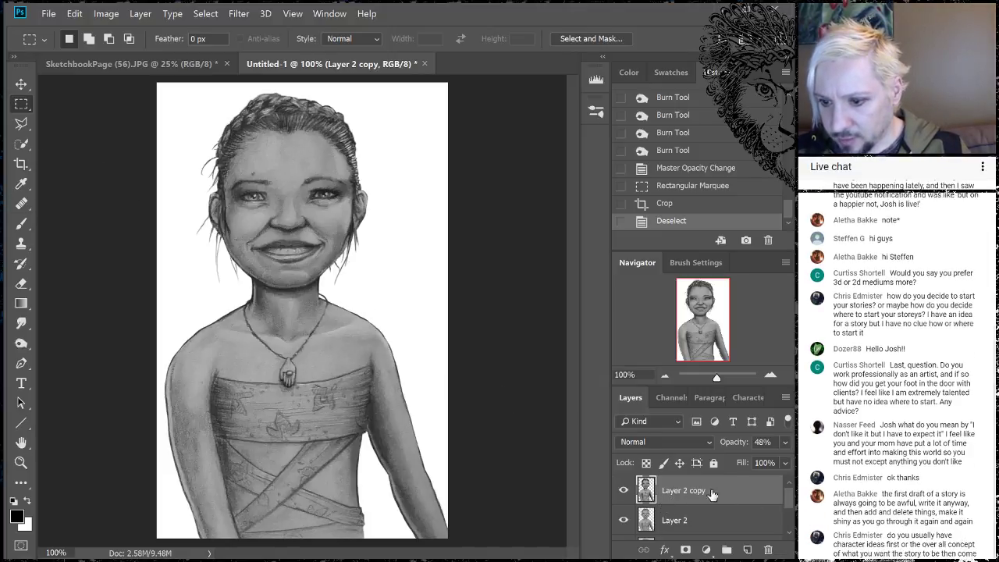
pyautogui.keyDown('shift'); pyautogui.click(716, 518); pyautogui.keyUp('shift')
pyautogui.rightClick(715, 516)
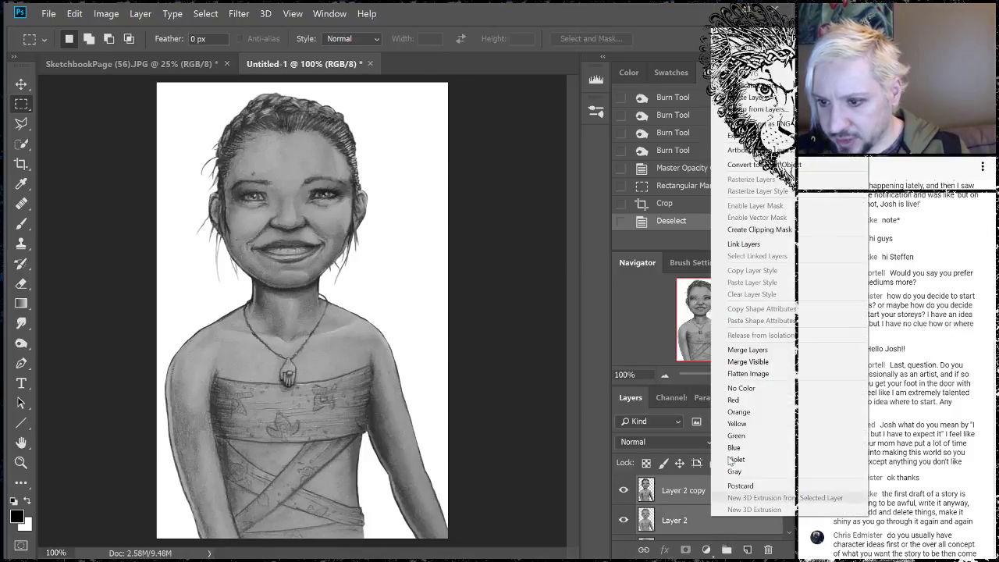
pyautogui.click(738, 350)
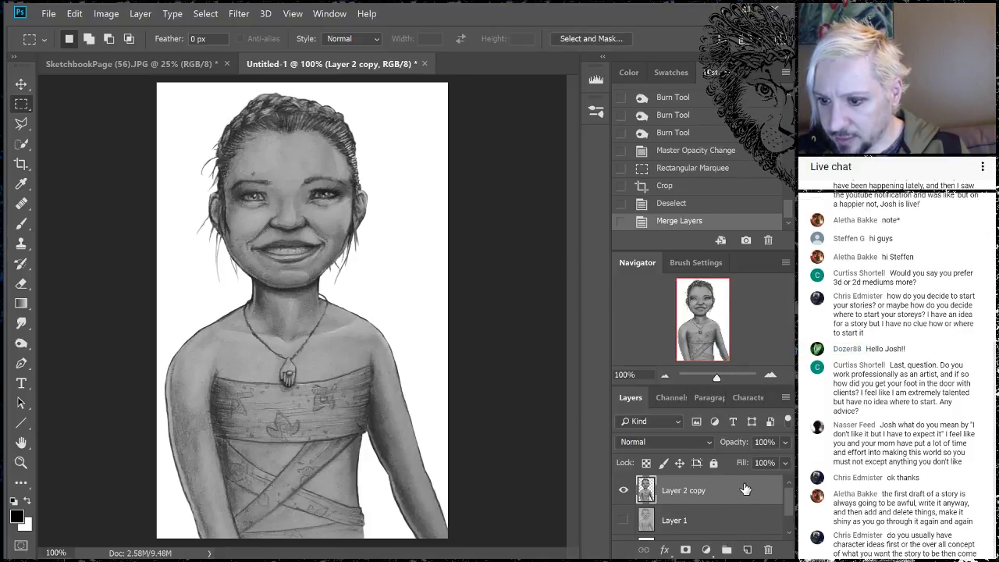
pyautogui.moveTo(746, 490); pyautogui.dragTo(748, 548)
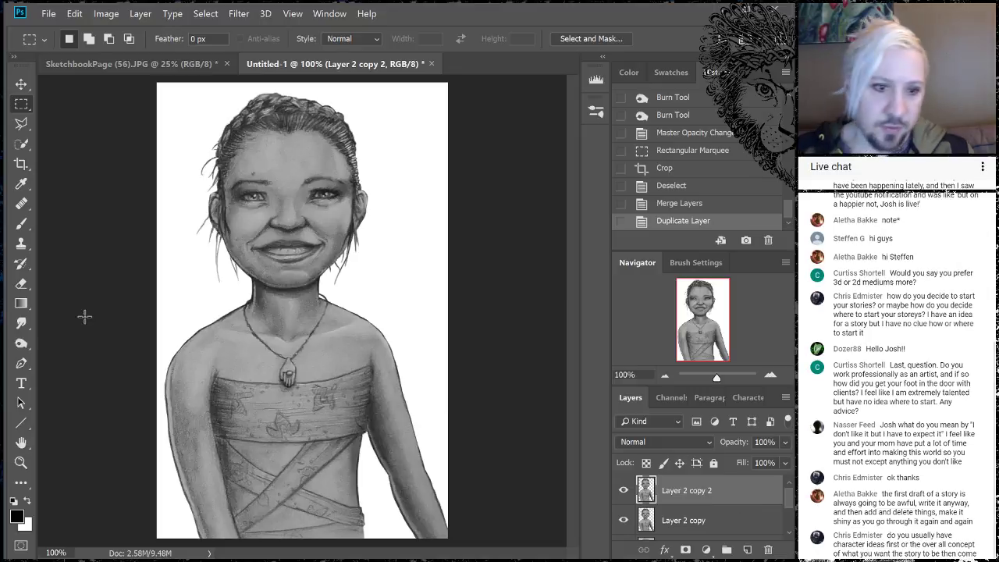
# Lighten the outer side of the forehead and both cheeks using the Dodge tool with a 50 px brush.
pyautogui.click(21, 322)
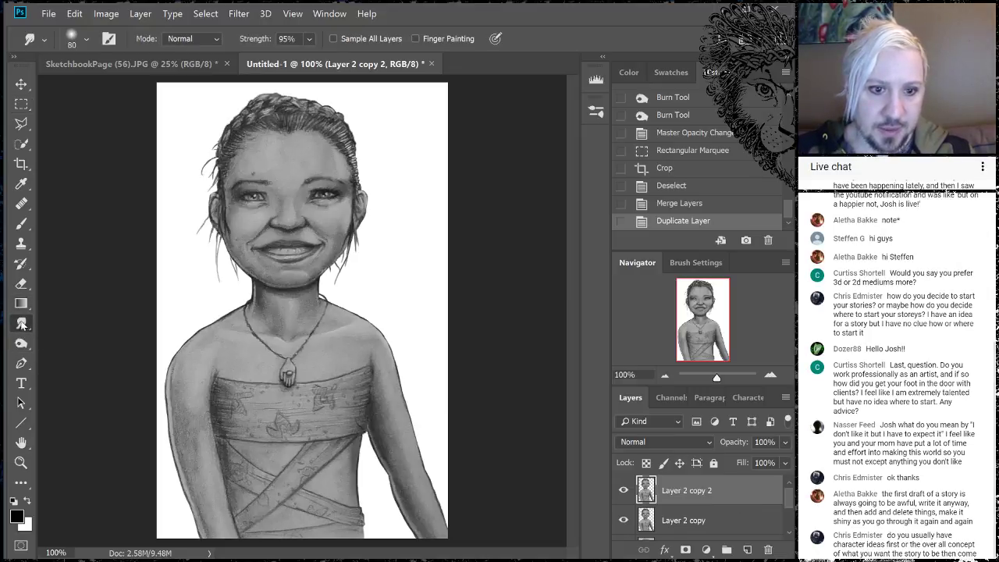
pyautogui.click(22, 345)
pyautogui.rightClick(24, 347)
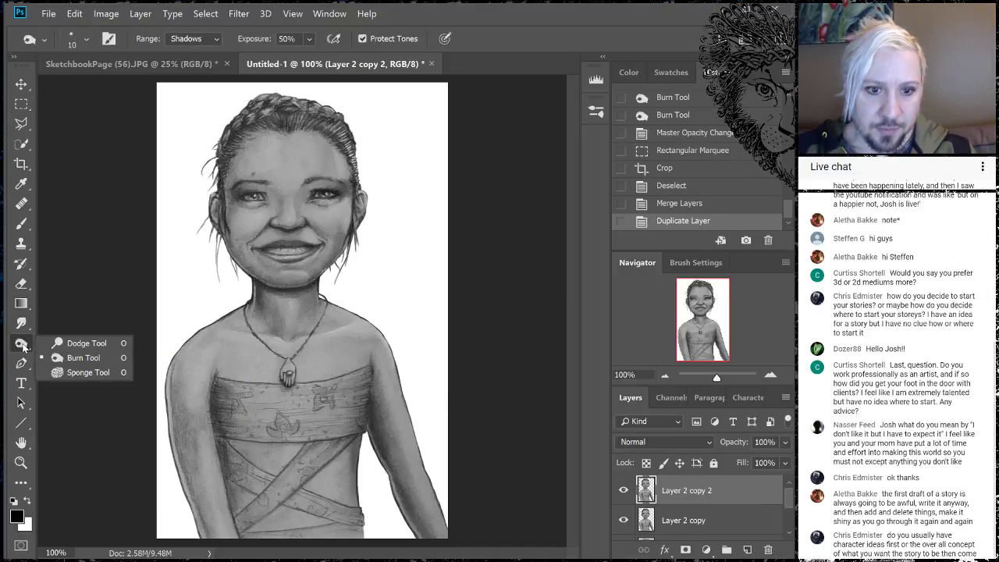
pyautogui.click(64, 345)
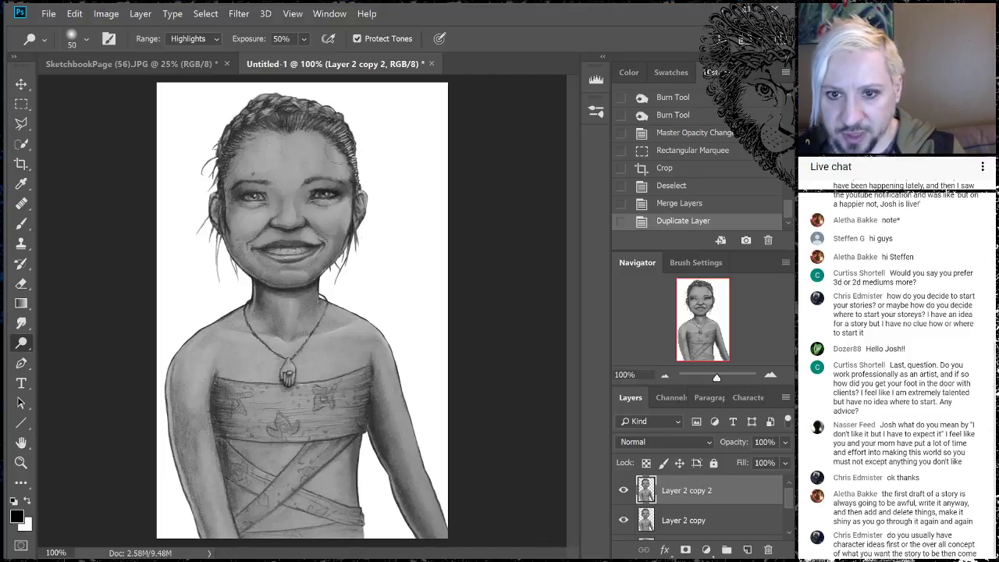
pyautogui.moveTo(344, 162)
pyautogui.mouseDown()
pyautogui.moveTo(345, 172)
pyautogui.moveTo(339, 156)
pyautogui.mouseUp()
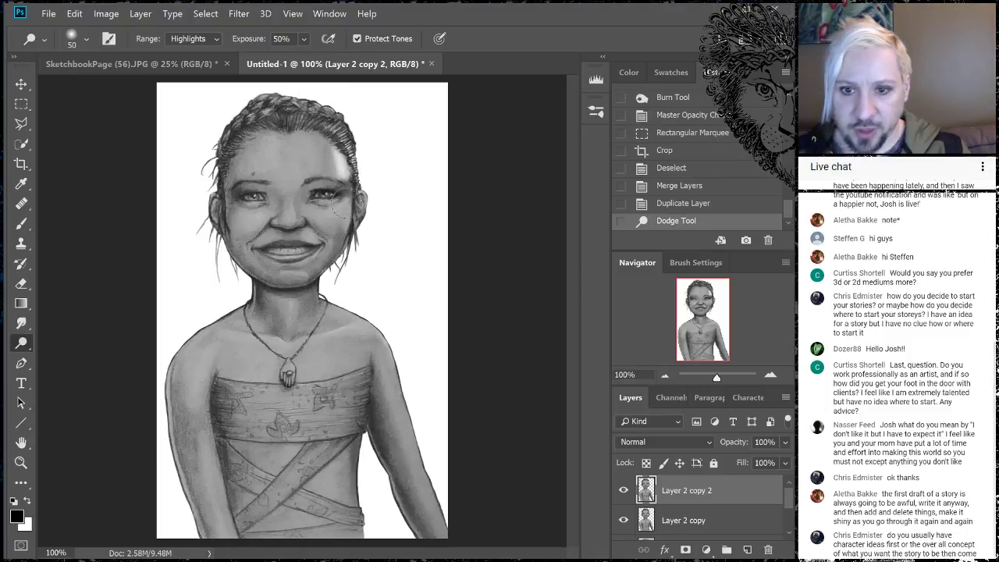
pyautogui.moveTo(348, 190)
pyautogui.mouseDown()
pyautogui.moveTo(336, 213)
pyautogui.moveTo(250, 216)
pyautogui.moveTo(264, 219)
pyautogui.mouseUp()
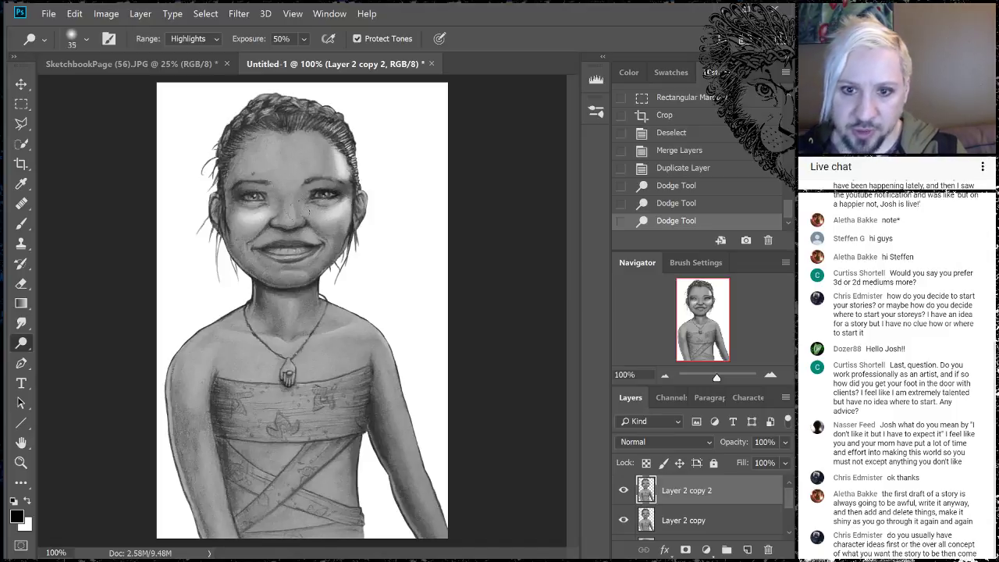
# Reduce the Dodge brush to 20 px and brighten the ridge of the nose.
pyautogui.press('[')
pyautogui.press('[')
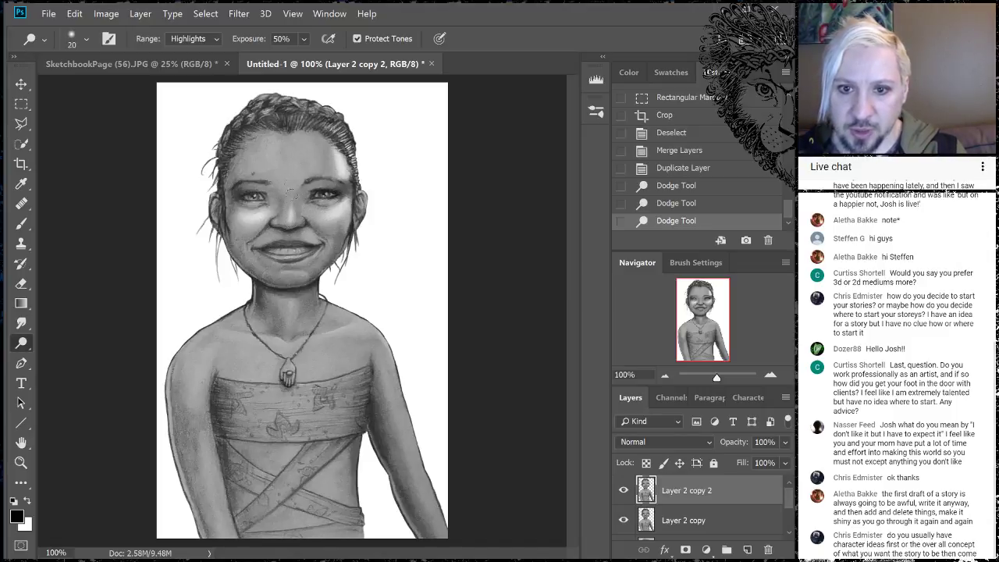
pyautogui.moveTo(290, 191); pyautogui.dragTo(306, 124)
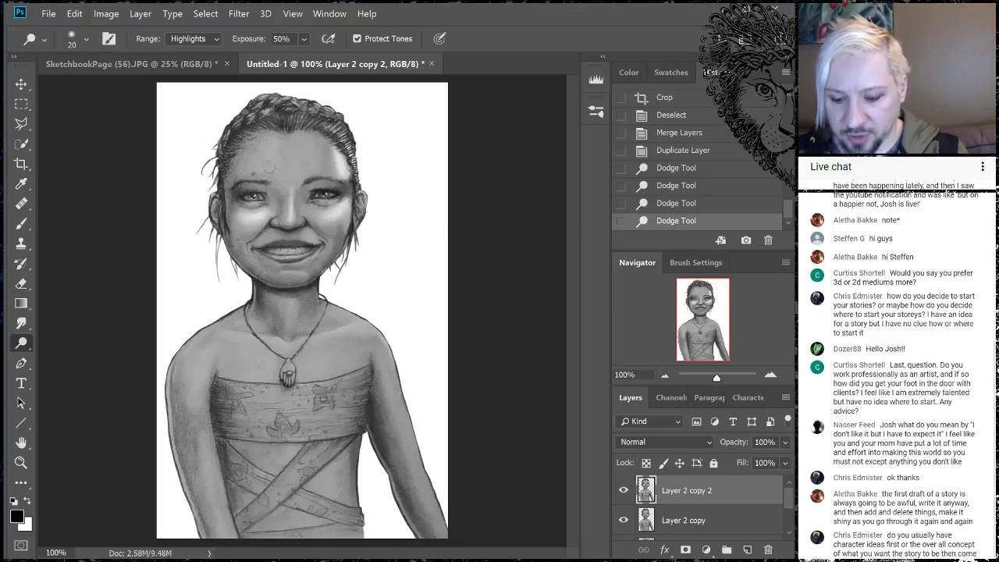
# Enlarge the Dodge brush to 90 px and lighten the forehead between the hairline and the eyebrows.
pyautogui.press(']')
pyautogui.press(']')
pyautogui.press(']')
pyautogui.press(']')
pyautogui.press(']')
pyautogui.press(']')
pyautogui.press(']')
pyautogui.press(']')
pyautogui.press(']')
pyautogui.press(']')
pyautogui.press(']')
pyautogui.press(']')
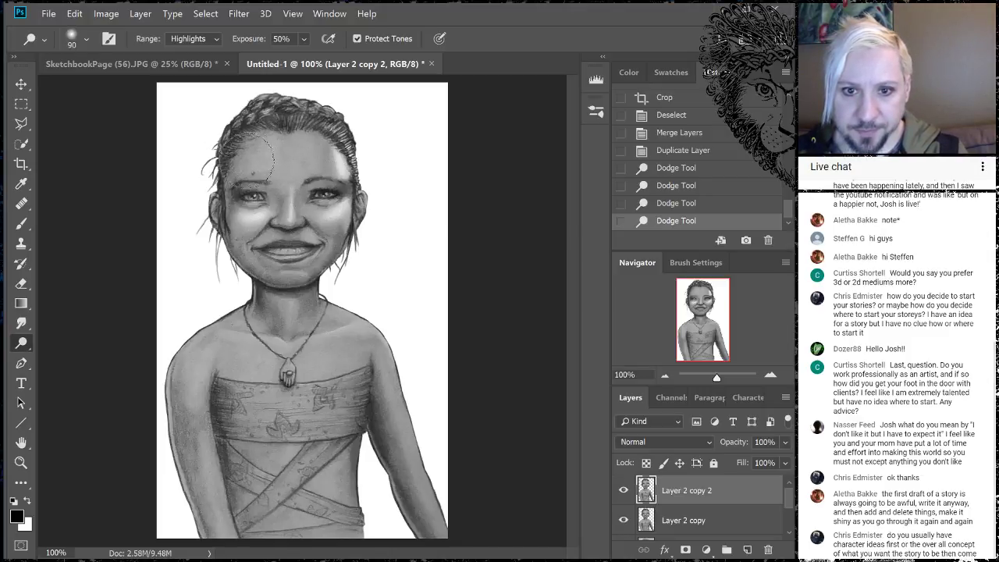
pyautogui.moveTo(243, 160)
pyautogui.mouseDown()
pyautogui.moveTo(259, 110)
pyautogui.moveTo(247, 169)
pyautogui.moveTo(247, 156)
pyautogui.moveTo(257, 183)
pyautogui.mouseUp()
# Reduce the Dodge brush to 9 px and add a highlight along the lower lip.
pyautogui.press('[')
pyautogui.press('[')
pyautogui.press('[')
pyautogui.press('[')
pyautogui.press('[')
pyautogui.press('[')
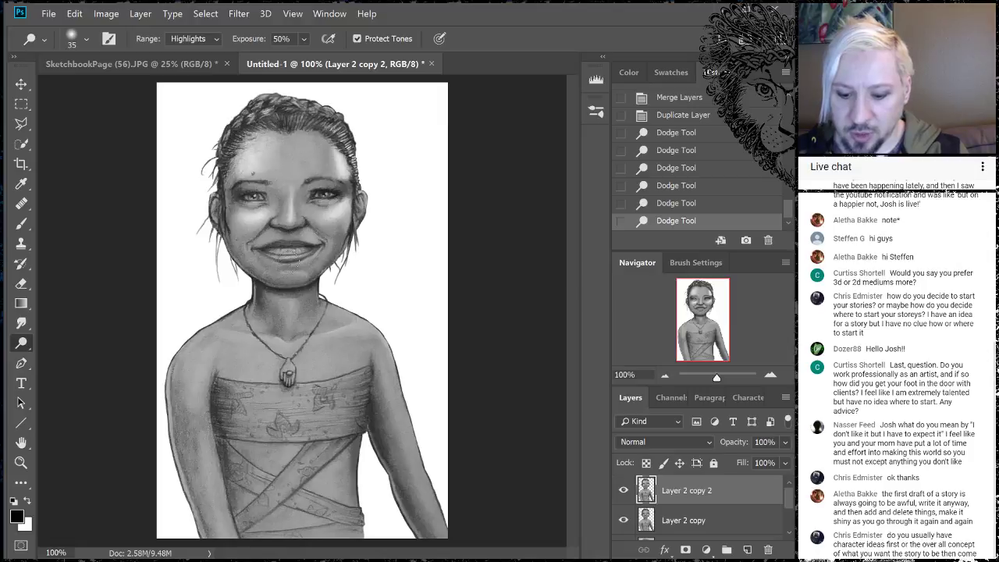
pyautogui.press('[')
pyautogui.press('[')
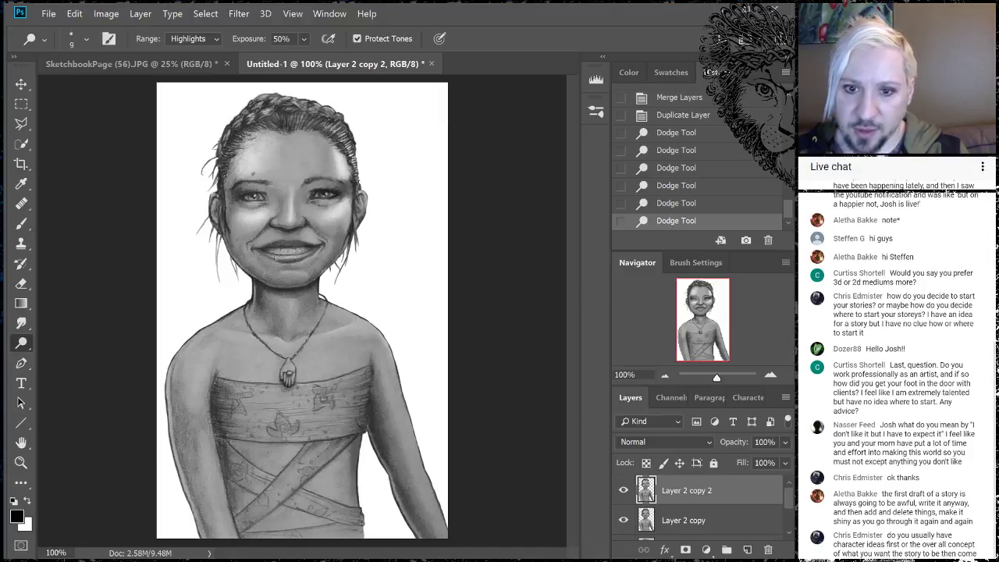
pyautogui.moveTo(274, 256); pyautogui.dragTo(287, 256)
pyautogui.click(277, 256)
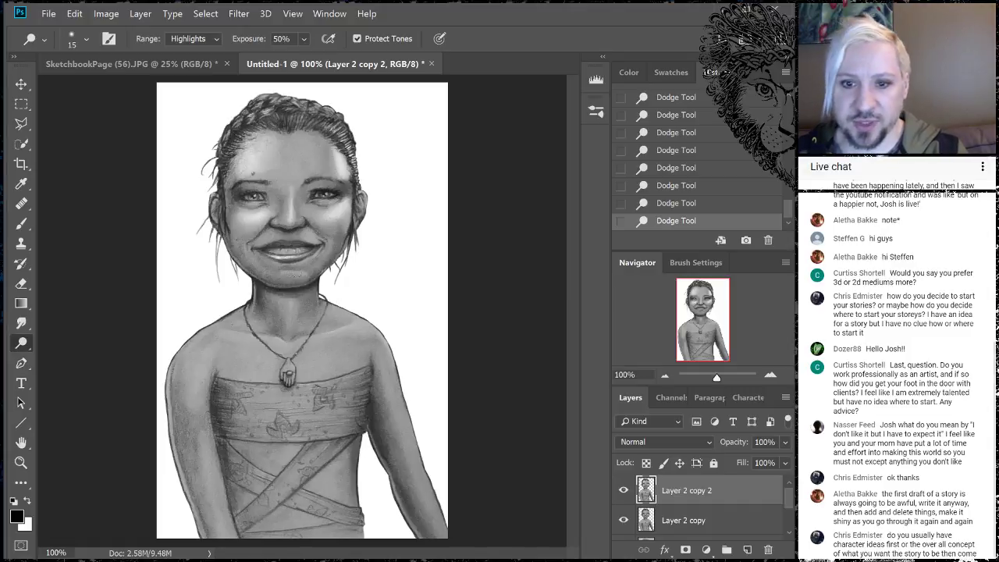
# Lighten the chin and the collarbones with a 30 px Dodge brush.
pyautogui.press('[')
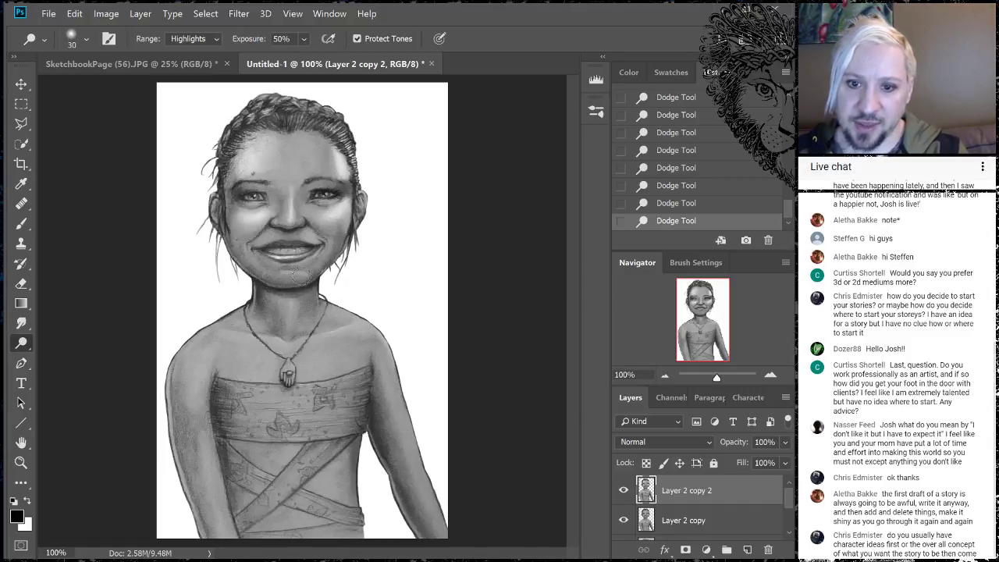
pyautogui.moveTo(297, 275); pyautogui.dragTo(287, 273)
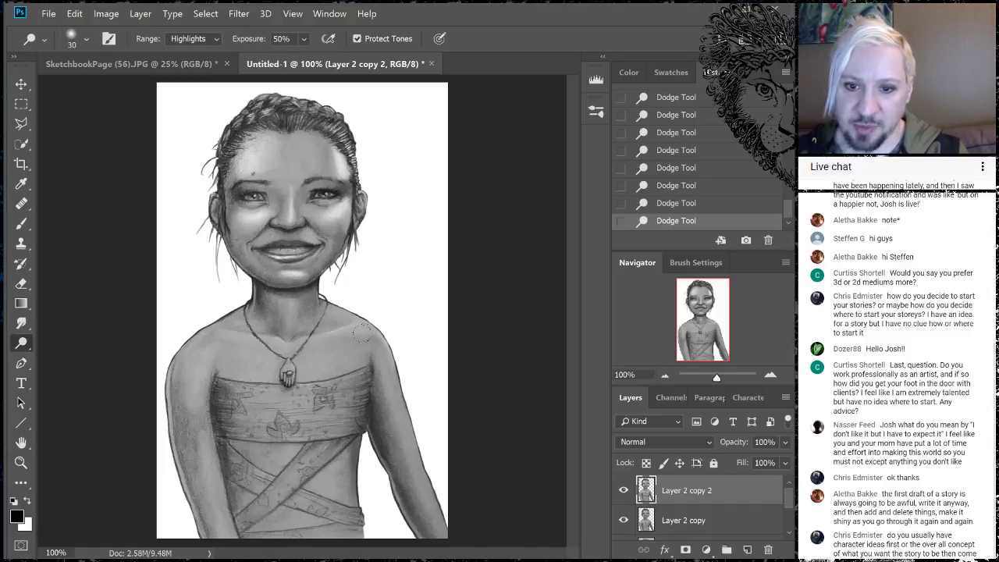
pyautogui.moveTo(295, 344)
pyautogui.mouseDown()
pyautogui.moveTo(348, 329)
pyautogui.moveTo(250, 339)
pyautogui.moveTo(206, 324)
pyautogui.mouseUp()
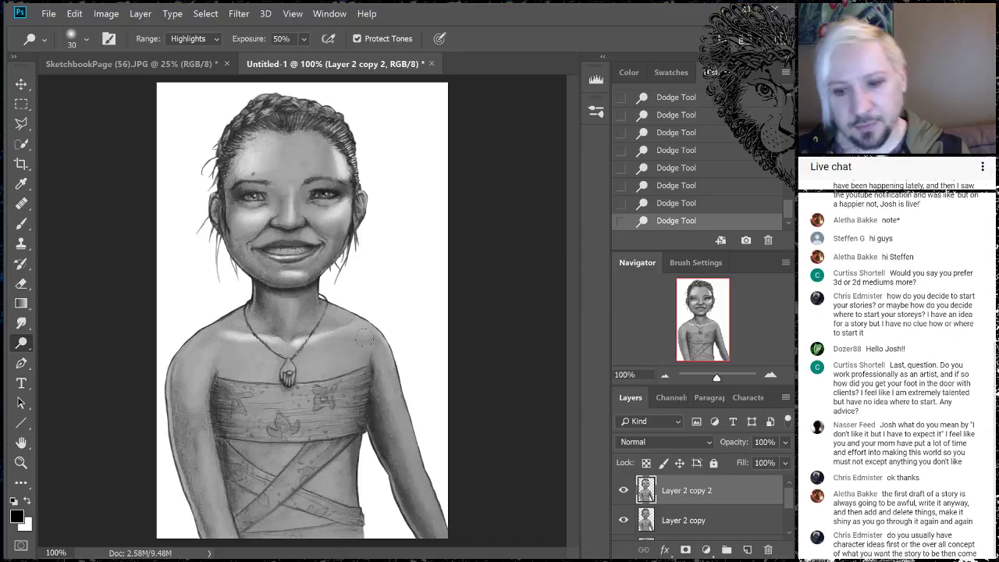
# Enlarge the Dodge brush to 100 px and lighten the middle of the chest wrap.
pyautogui.press(']')
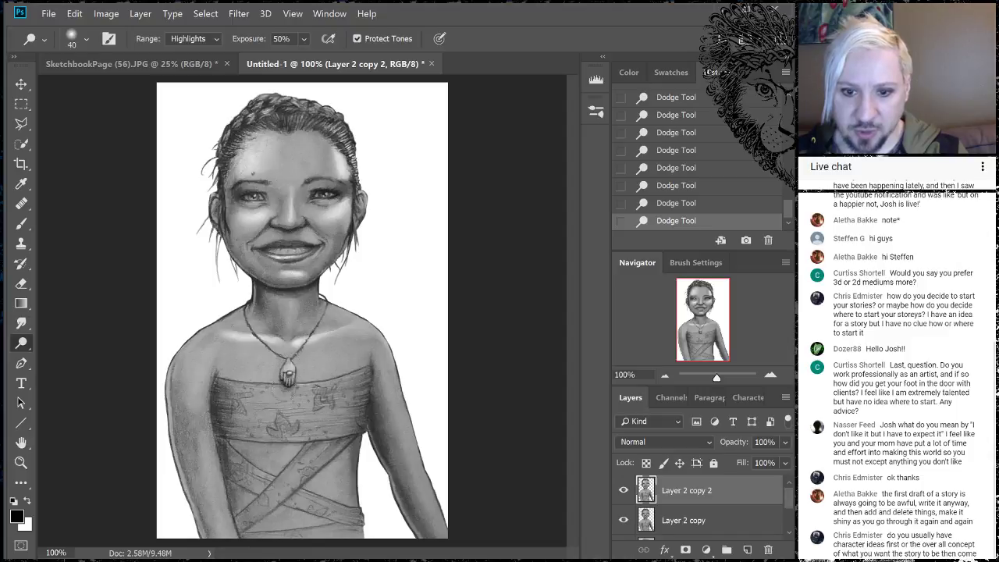
pyautogui.press(']')
pyautogui.press(']')
pyautogui.press(']')
pyautogui.press(']')
pyautogui.press(']')
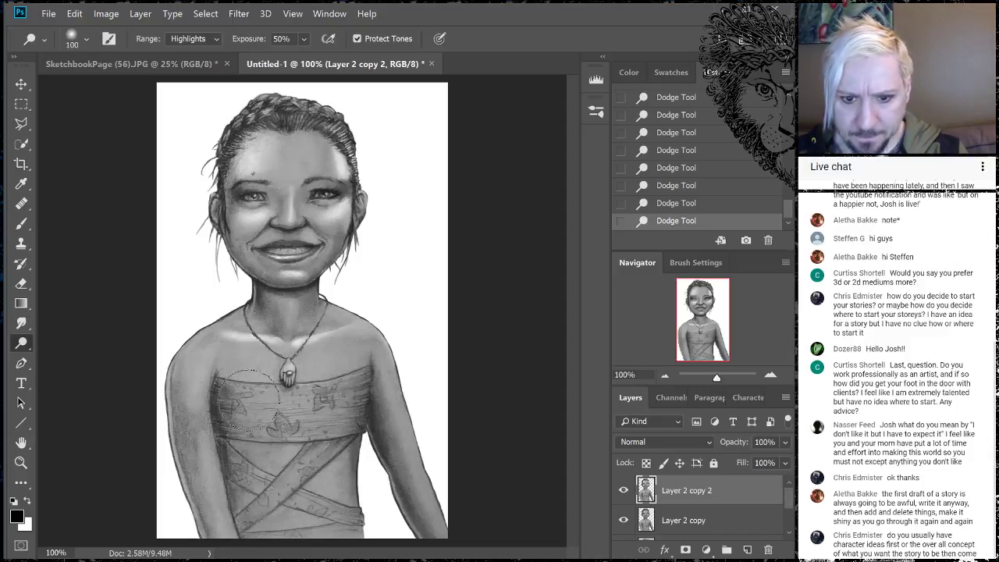
pyautogui.moveTo(316, 403)
pyautogui.mouseDown()
pyautogui.moveTo(266, 406)
pyautogui.moveTo(308, 391)
pyautogui.mouseUp()
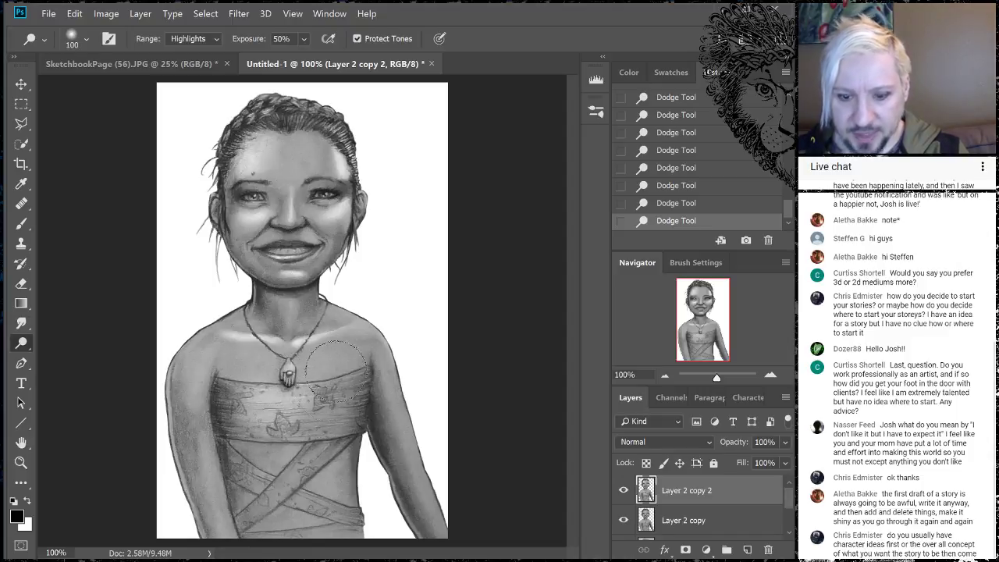
# Dodge highlights onto both shoulders and upper arms and onto the crossed straps over the abdomen.
pyautogui.moveTo(216, 338)
pyautogui.mouseDown()
pyautogui.moveTo(199, 375)
pyautogui.moveTo(195, 367)
pyautogui.mouseUp()
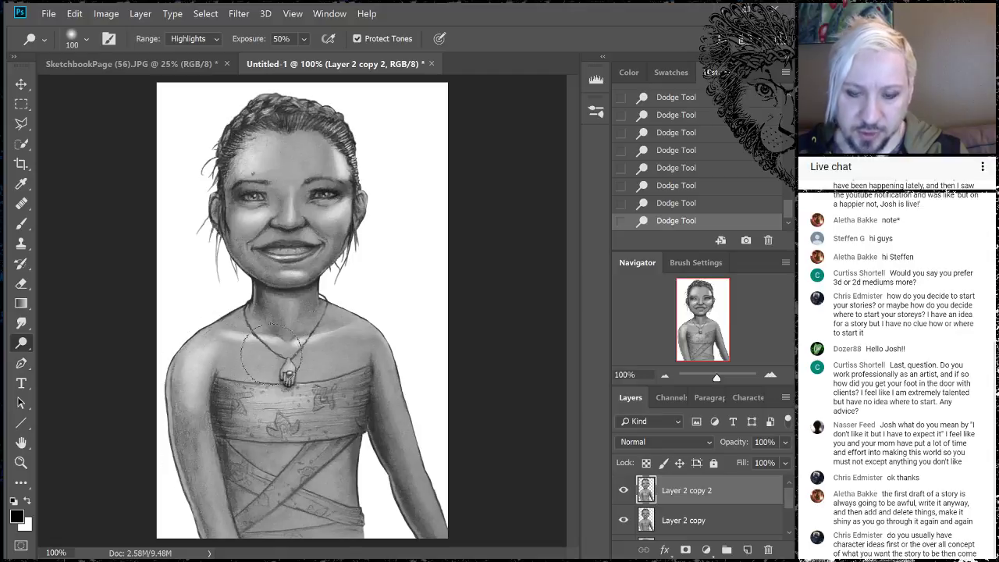
pyautogui.moveTo(391, 323)
pyautogui.mouseDown()
pyautogui.moveTo(398, 441)
pyautogui.moveTo(406, 402)
pyautogui.mouseUp()
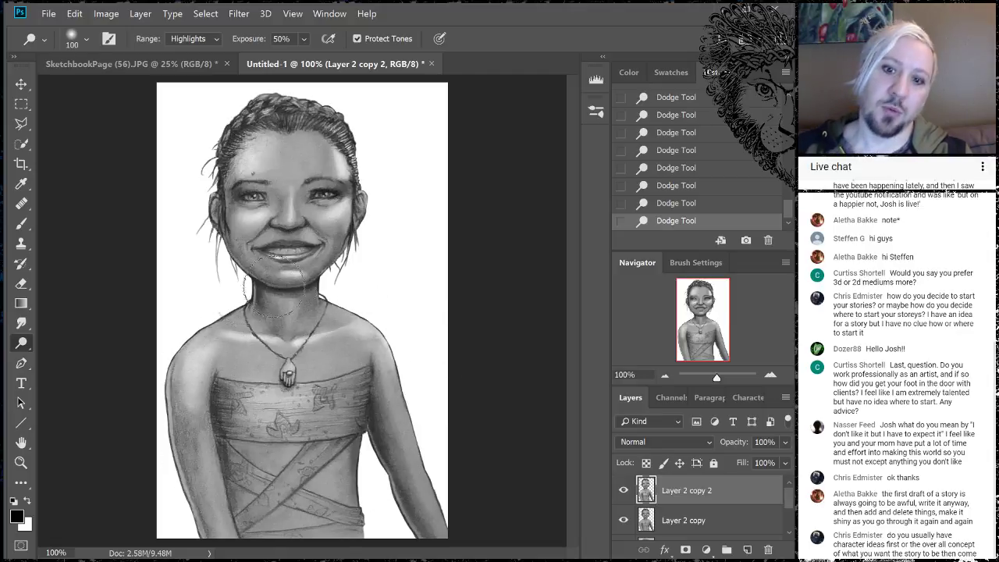
pyautogui.moveTo(223, 335); pyautogui.dragTo(238, 344)
pyautogui.moveTo(288, 117)
pyautogui.mouseDown()
pyautogui.moveTo(247, 209)
pyautogui.moveTo(322, 156)
pyautogui.moveTo(337, 161)
pyautogui.moveTo(266, 136)
pyautogui.moveTo(235, 160)
pyautogui.moveTo(286, 147)
pyautogui.moveTo(258, 111)
pyautogui.moveTo(264, 102)
pyautogui.moveTo(212, 136)
pyautogui.moveTo(243, 176)
pyautogui.moveTo(249, 117)
pyautogui.moveTo(330, 116)
pyautogui.moveTo(346, 262)
pyautogui.moveTo(281, 254)
pyautogui.moveTo(212, 192)
pyautogui.moveTo(222, 279)
pyautogui.moveTo(297, 418)
pyautogui.moveTo(379, 404)
pyautogui.mouseUp()
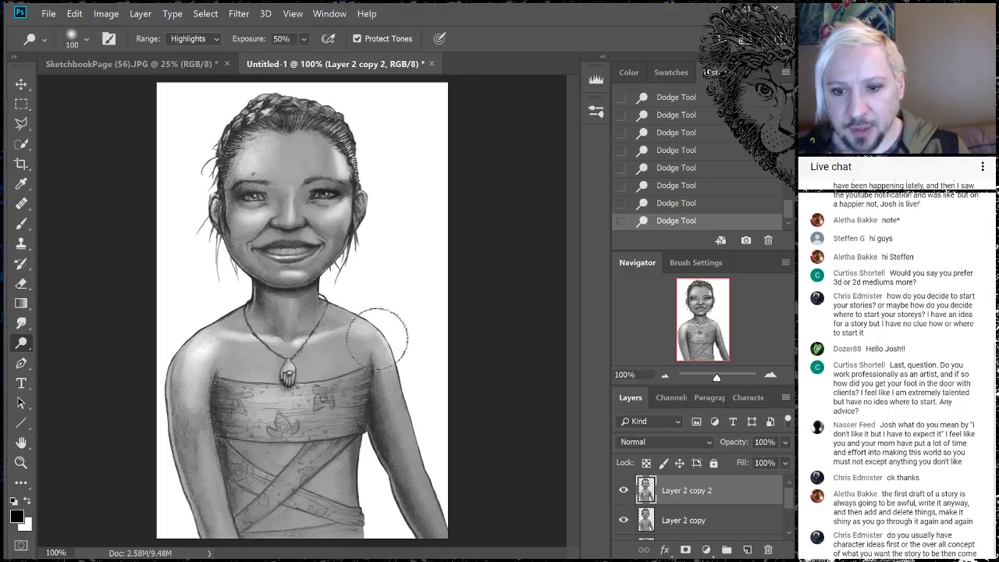
pyautogui.moveTo(307, 453); pyautogui.dragTo(291, 480)
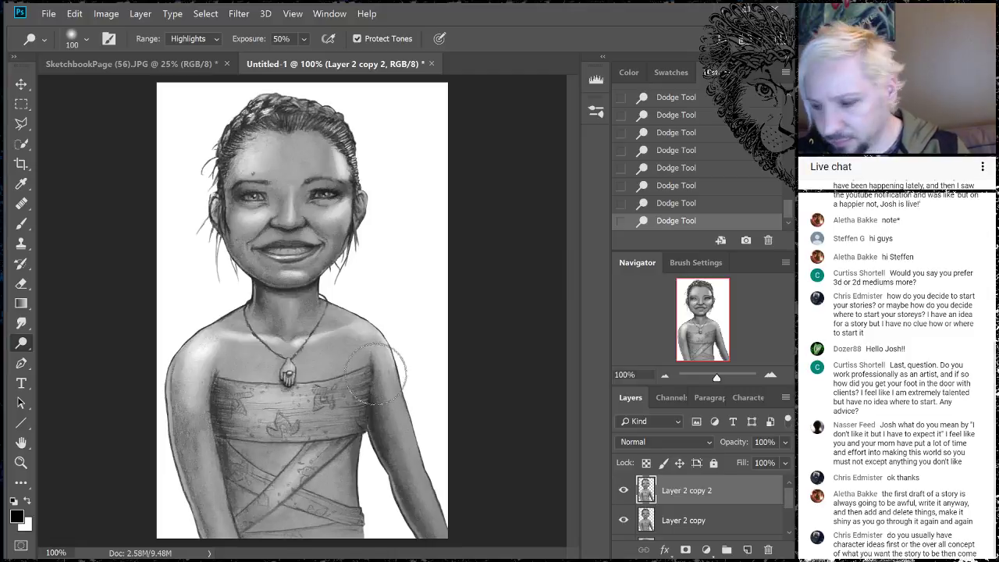
pyautogui.moveTo(379, 378); pyautogui.dragTo(376, 361)
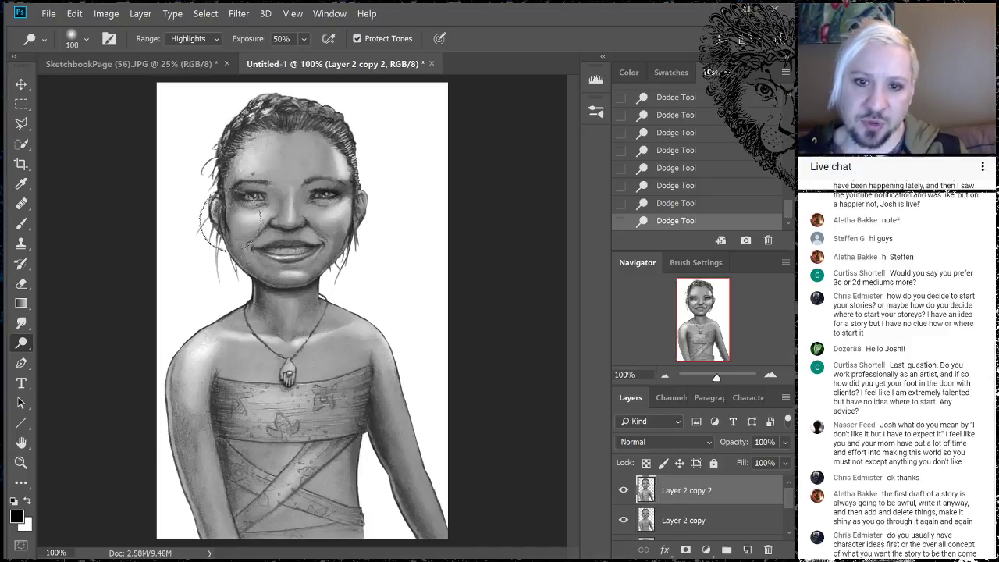
# Dodge a highlight down the bridge of the nose to its tip, and reduce the brush to 20 px.
pyautogui.moveTo(280, 184); pyautogui.dragTo(290, 223)
pyautogui.press('[')
pyautogui.press('[')
pyautogui.press('[')
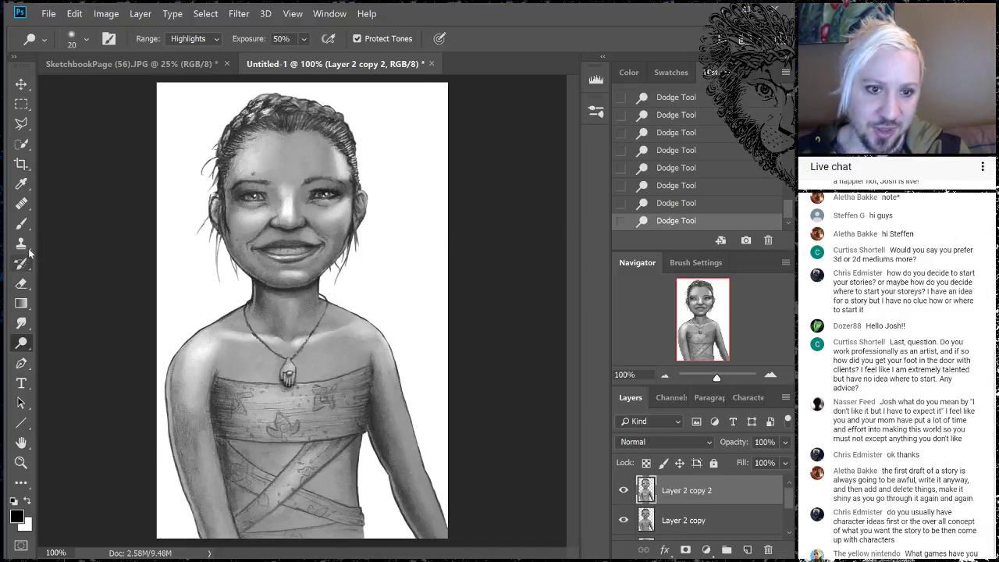
# Soften the dodged highlights on the forehead, nose and side of the face with a 125 px Soft Round Pressure eraser.
pyautogui.click(21, 283)
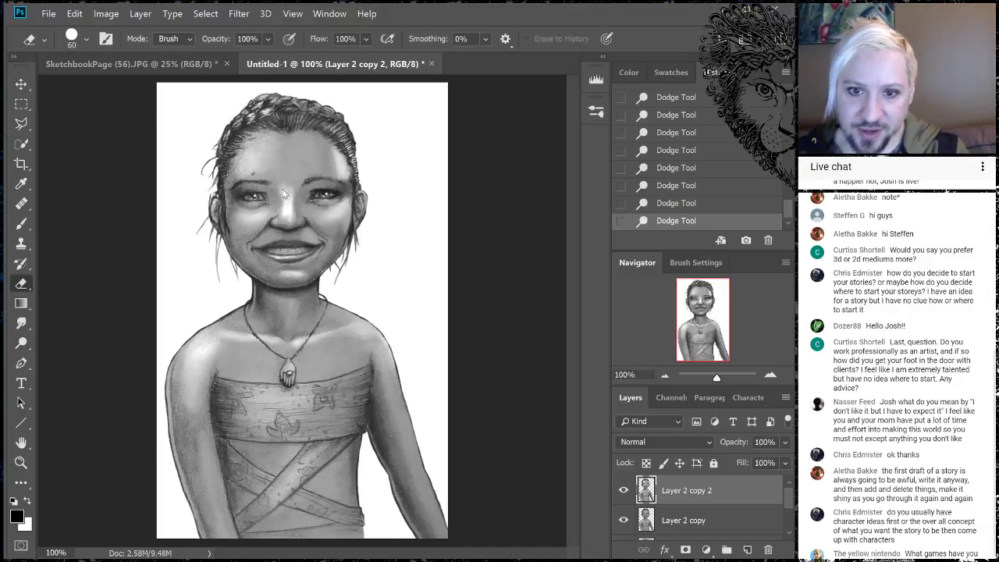
pyautogui.moveTo(283, 191); pyautogui.dragTo(282, 166)
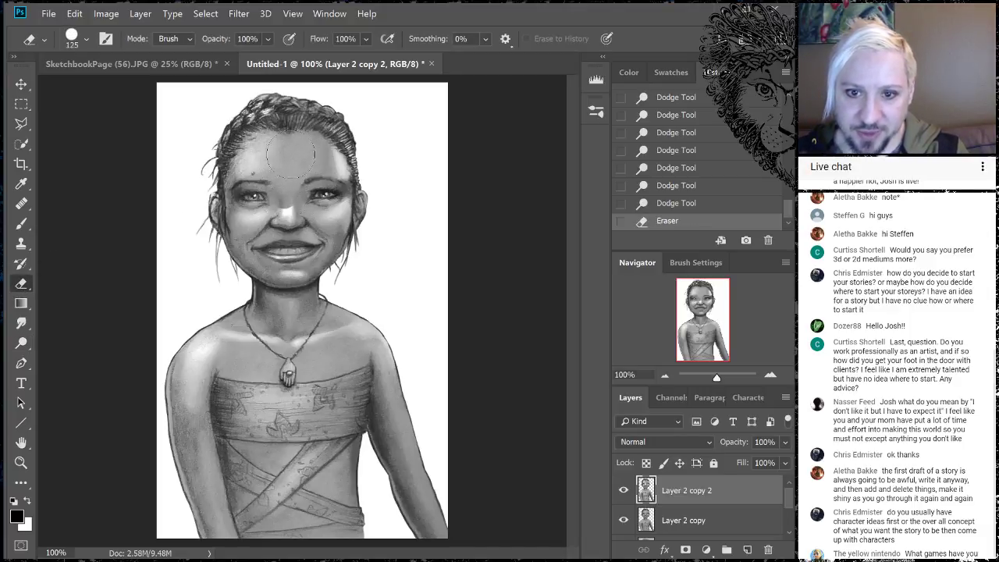
pyautogui.hotkey('ctrl', 'z')
pyautogui.rightClick(289, 181)
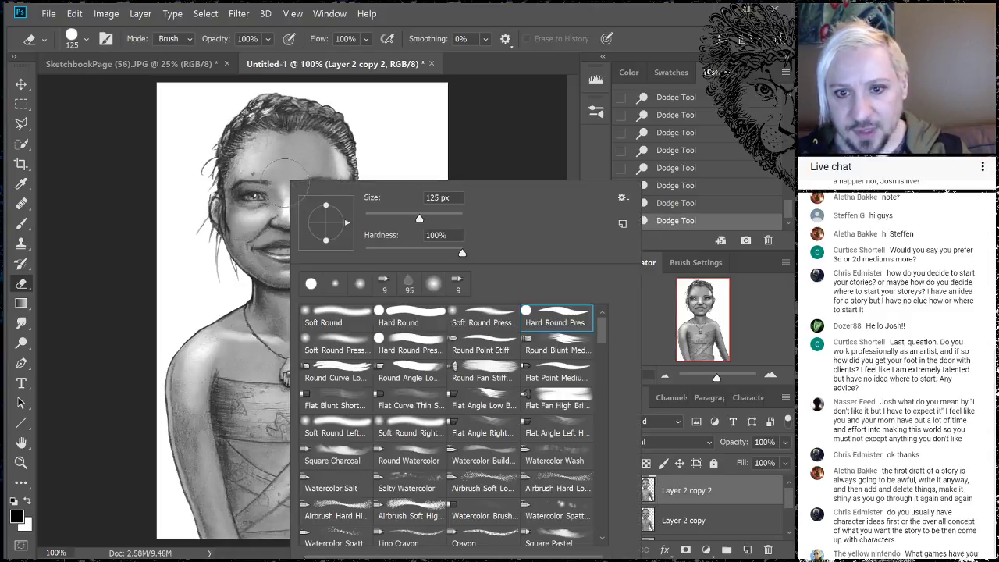
pyautogui.click(482, 322)
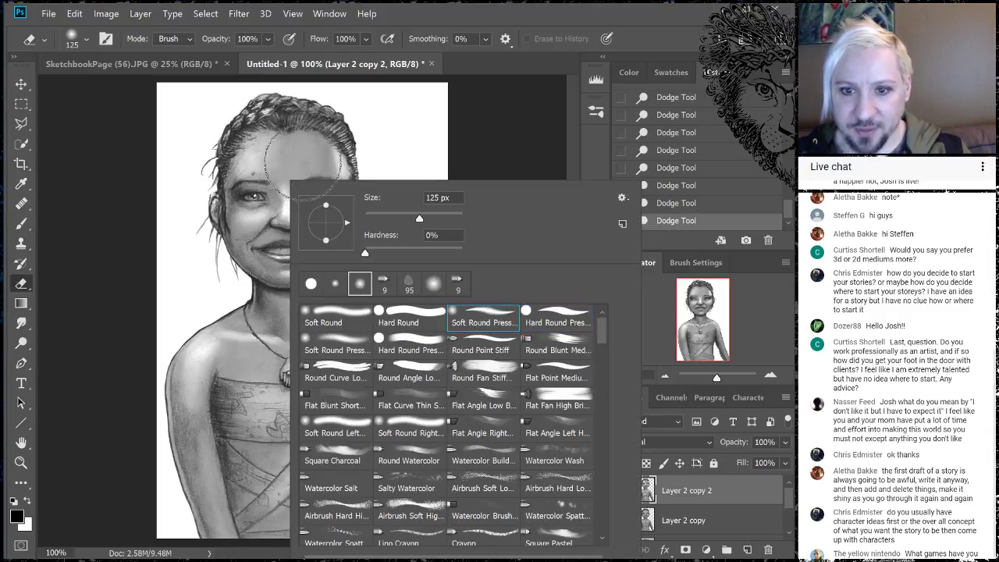
pyautogui.click(285, 184)
pyautogui.moveTo(265, 164)
pyautogui.mouseDown()
pyautogui.moveTo(285, 188)
pyautogui.moveTo(281, 166)
pyautogui.moveTo(309, 199)
pyautogui.moveTo(284, 210)
pyautogui.mouseUp()
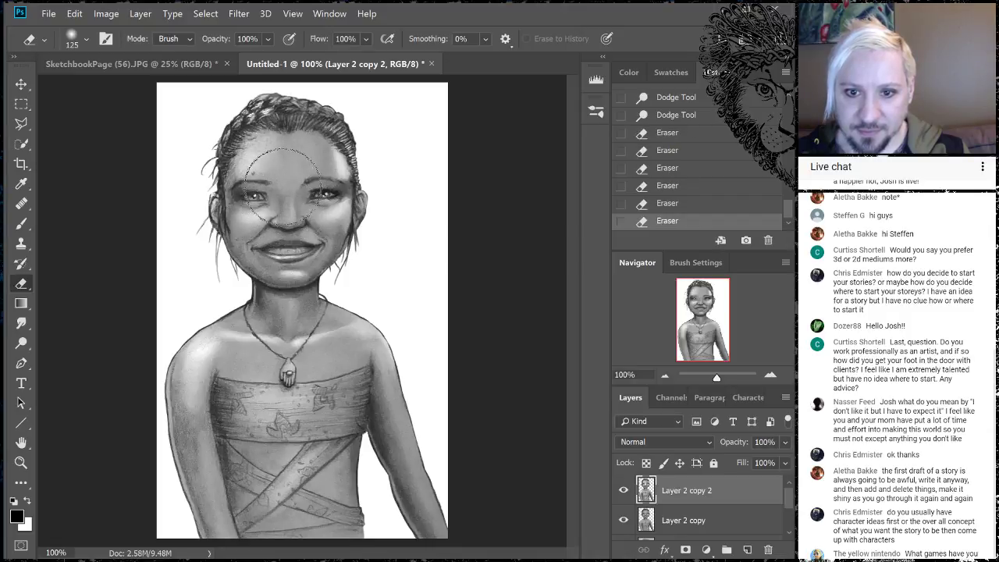
pyautogui.moveTo(270, 168)
pyautogui.mouseDown()
pyautogui.moveTo(288, 220)
pyautogui.moveTo(293, 189)
pyautogui.mouseUp()
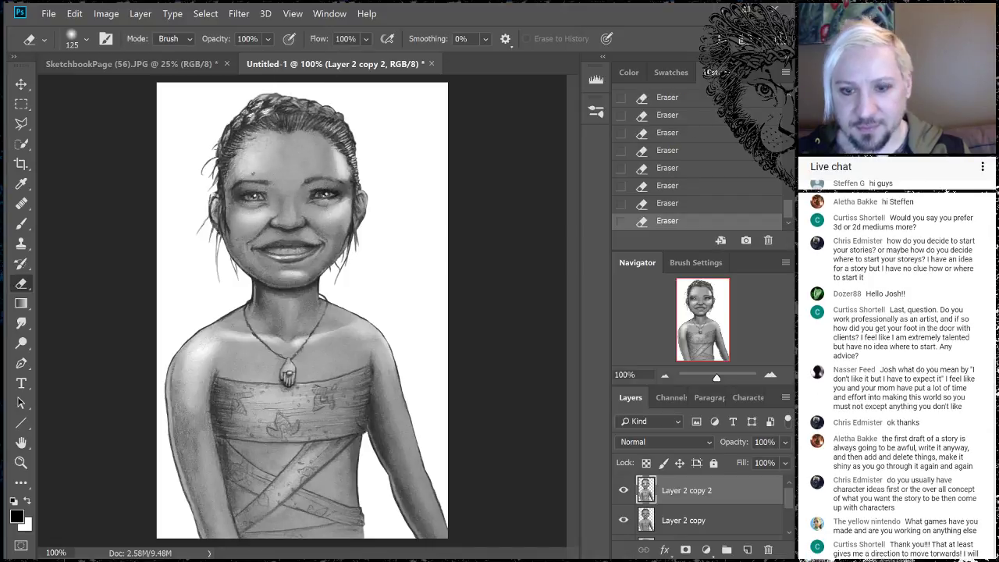
pyautogui.moveTo(357, 214); pyautogui.dragTo(349, 234)
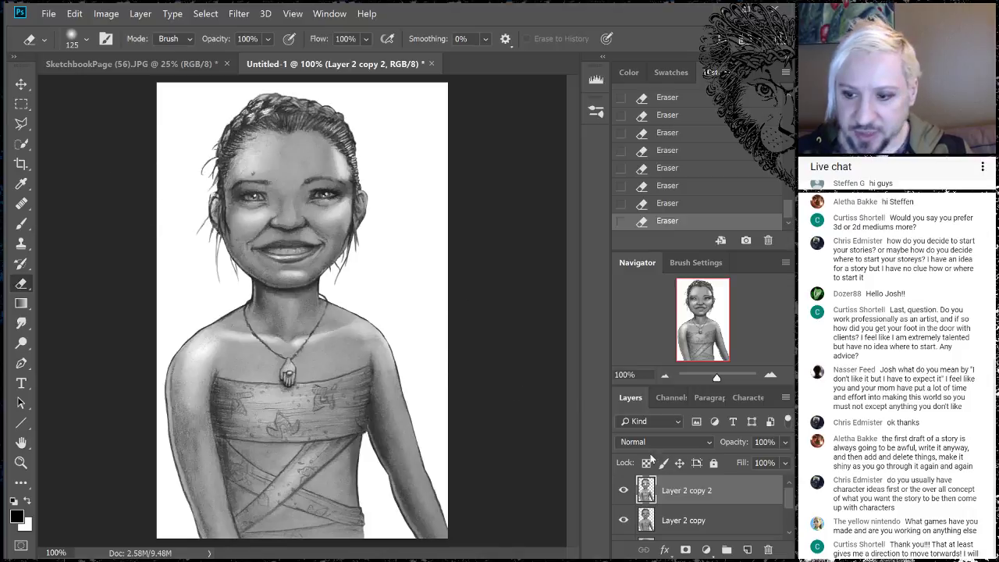
# Compare the portrait with and without the Layer 2 copy 2 highlights, and set that layer's opacity to 66%.
pyautogui.click(624, 491)
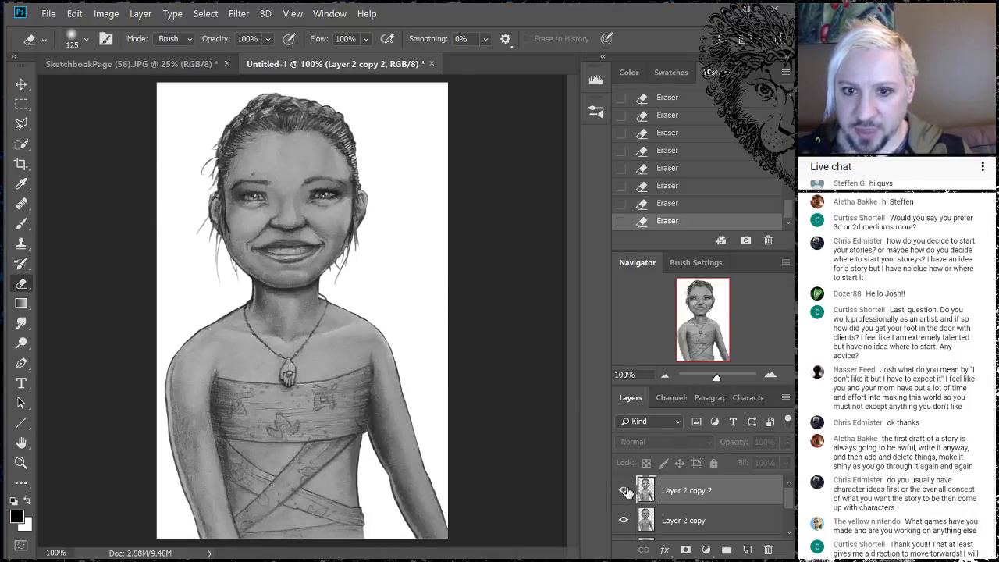
pyautogui.click(623, 491)
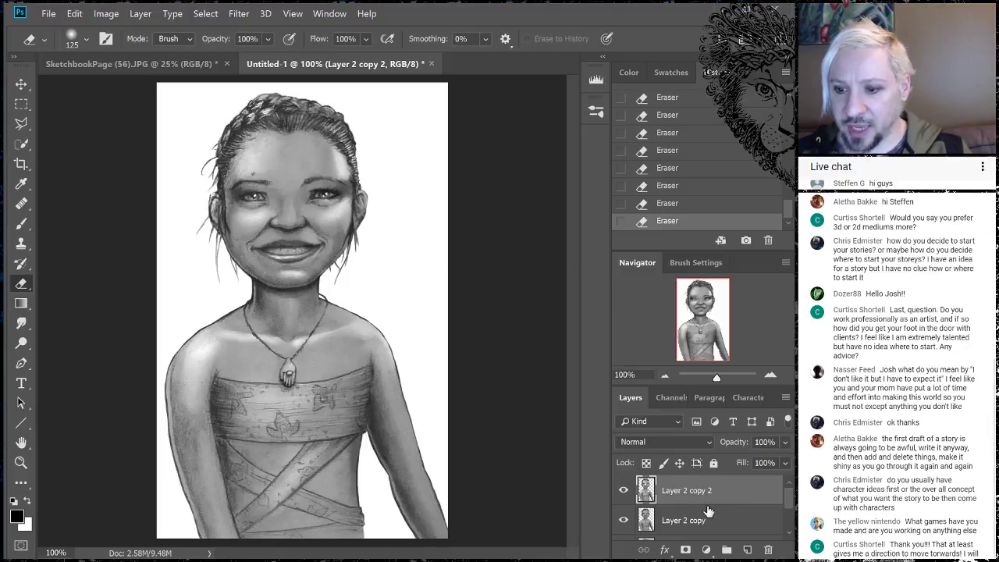
pyautogui.click(786, 443)
pyautogui.moveTo(769, 465); pyautogui.dragTo(761, 472)
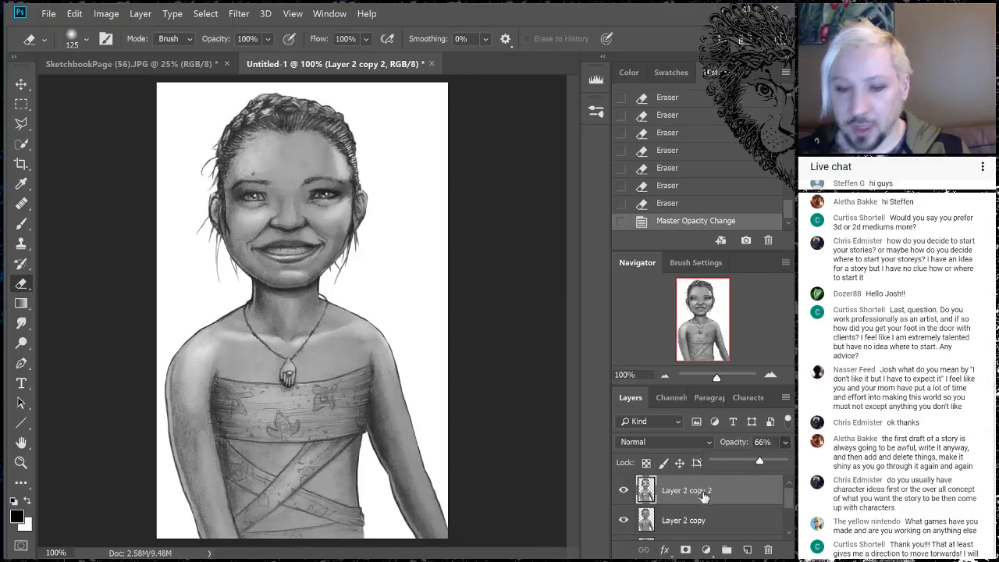
# Flatten all layers into a single image and duplicate the resulting Background layer.
pyautogui.keyDown('shift'); pyautogui.click(685, 515); pyautogui.keyUp('shift')
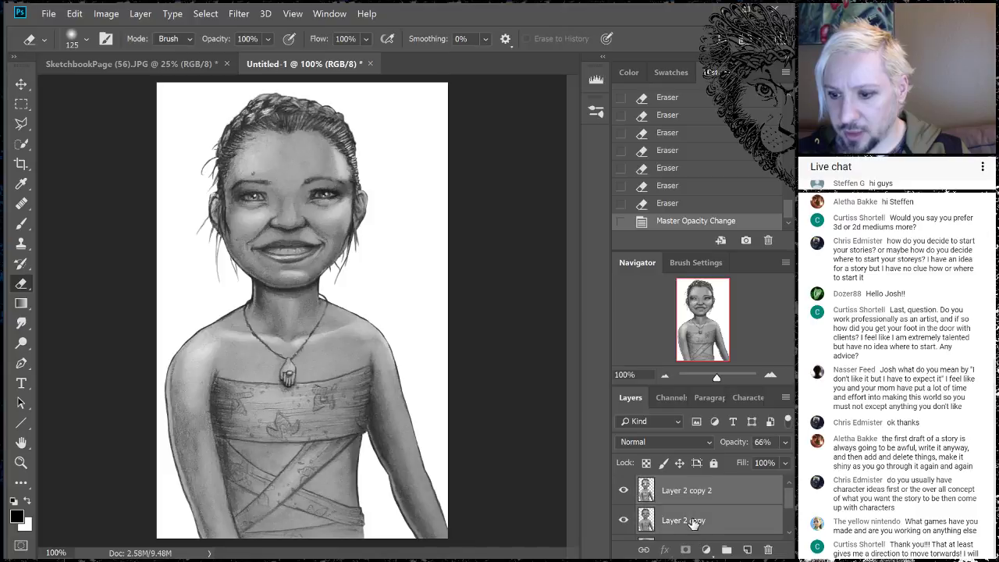
pyautogui.rightClick(693, 520)
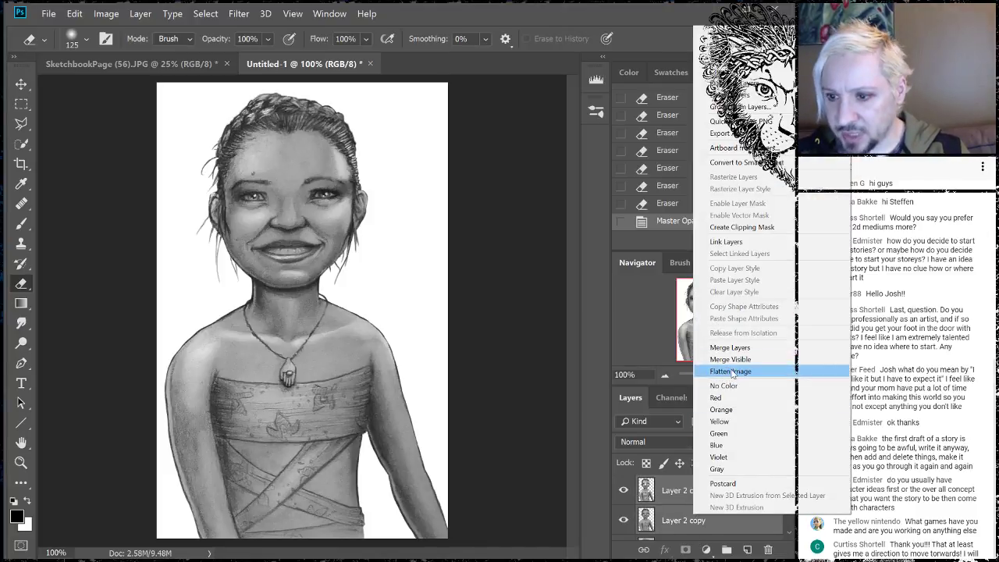
pyautogui.click(734, 371)
pyautogui.click(504, 222)
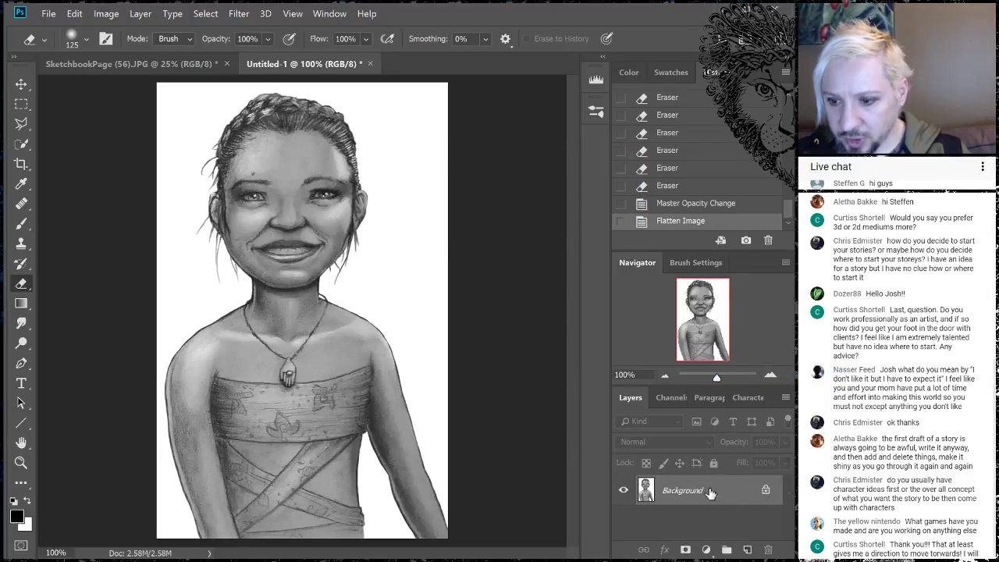
pyautogui.moveTo(733, 493); pyautogui.dragTo(747, 550)
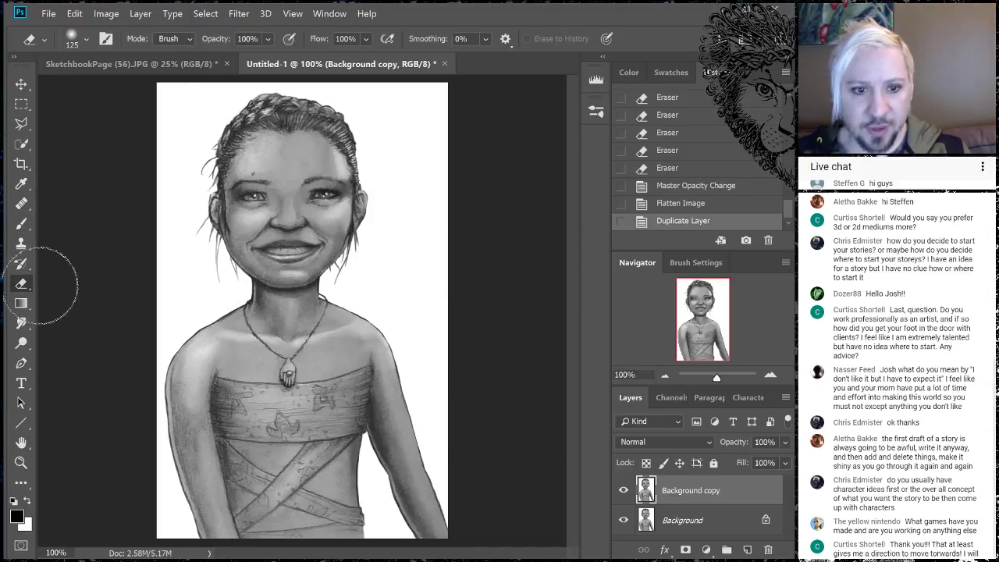
# Lighten the hair, forehead and cheek on the Background copy layer with a 90 px Dodge brush set to Highlights.
pyautogui.click(21, 322)
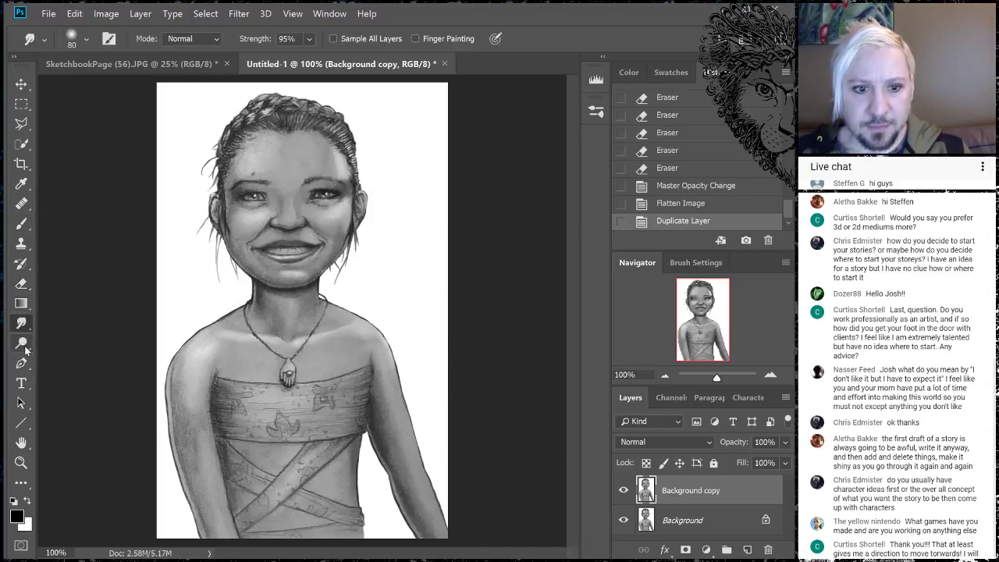
pyautogui.click(21, 343)
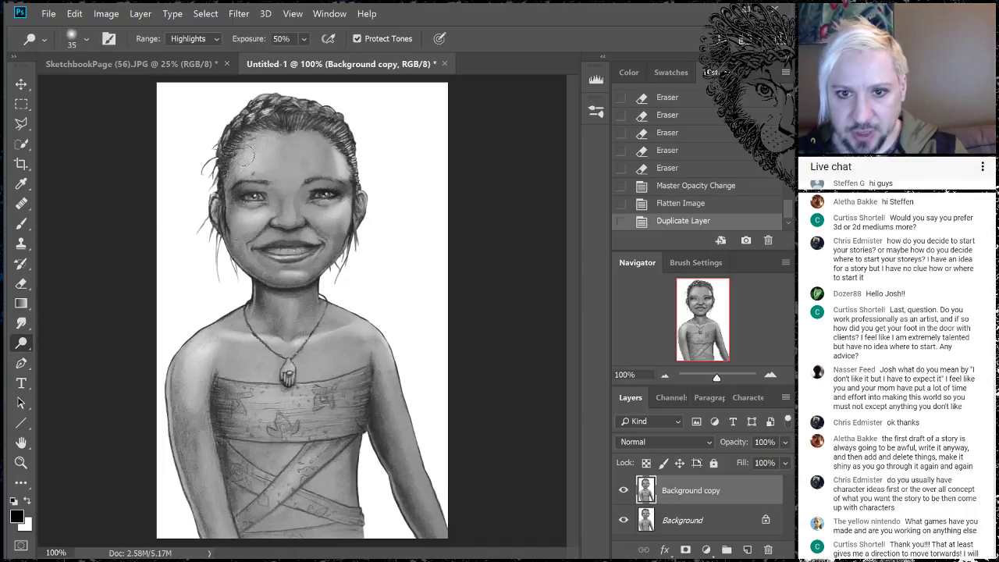
pyautogui.press(']')
pyautogui.press(']')
pyautogui.press(']')
pyautogui.press(']')
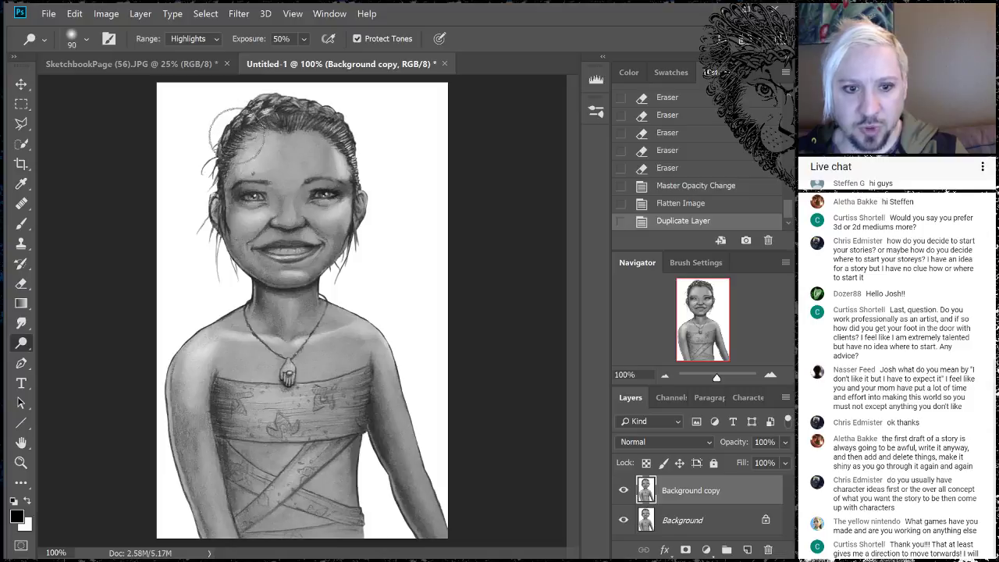
pyautogui.moveTo(229, 153); pyautogui.dragTo(281, 94)
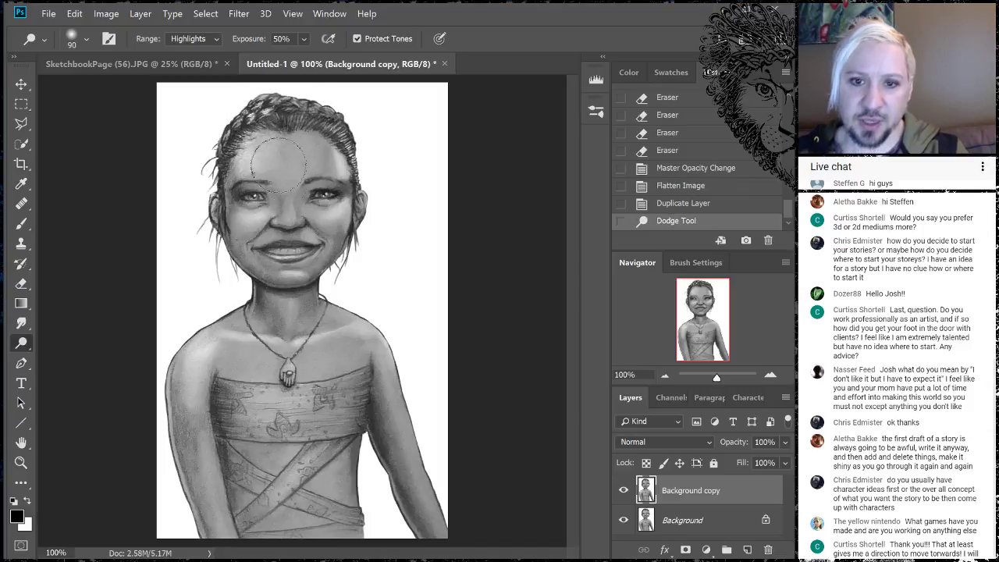
pyautogui.moveTo(257, 148)
pyautogui.mouseDown()
pyautogui.moveTo(214, 195)
pyautogui.moveTo(222, 258)
pyautogui.mouseUp()
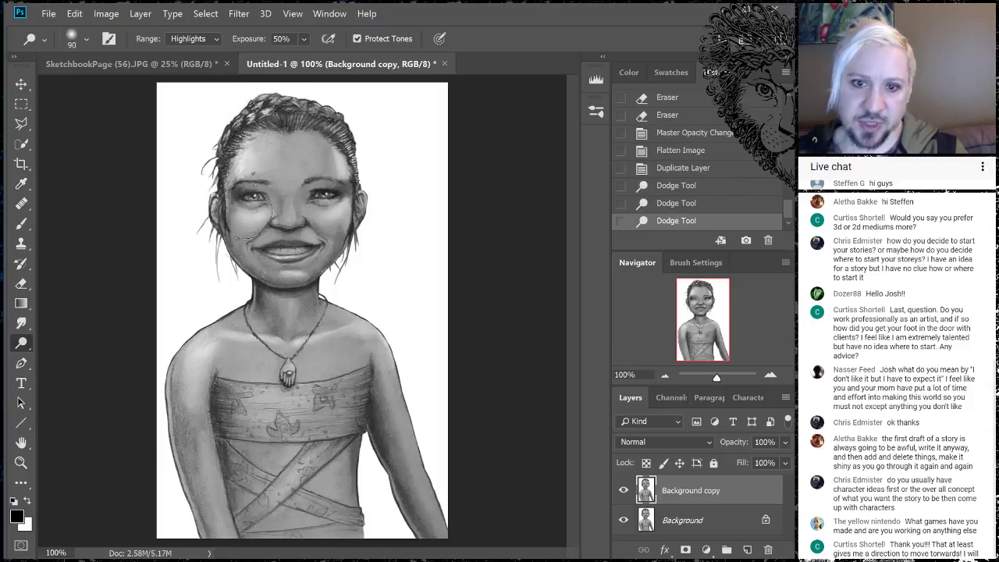
# Dodge the nose with a 70 px brush, and brighten the mouth and teeth with a 15 px brush.
pyautogui.press('[')
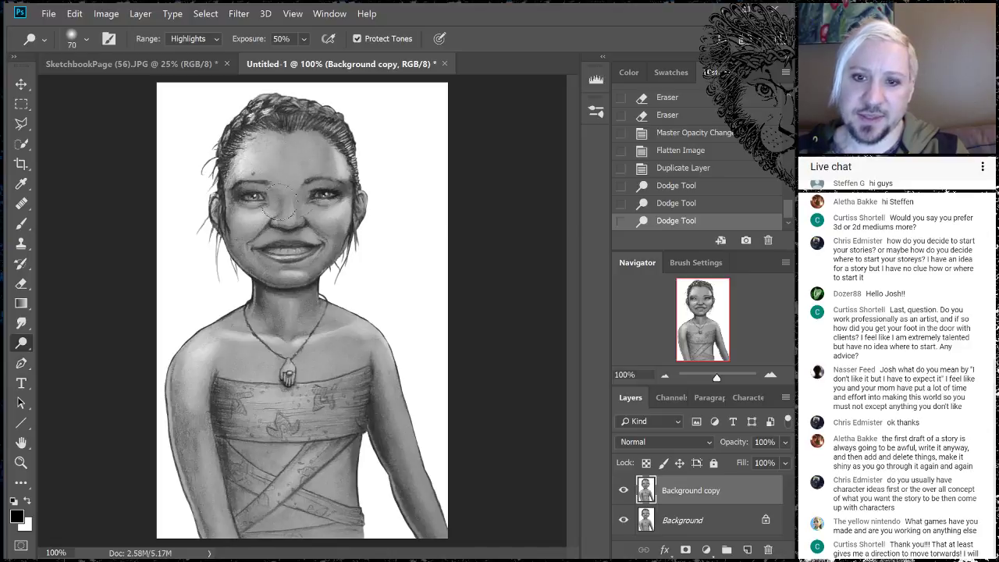
pyautogui.moveTo(285, 210)
pyautogui.mouseDown()
pyautogui.moveTo(283, 125)
pyautogui.moveTo(295, 82)
pyautogui.moveTo(362, 129)
pyautogui.moveTo(359, 148)
pyautogui.moveTo(391, 118)
pyautogui.moveTo(269, 258)
pyautogui.mouseUp()
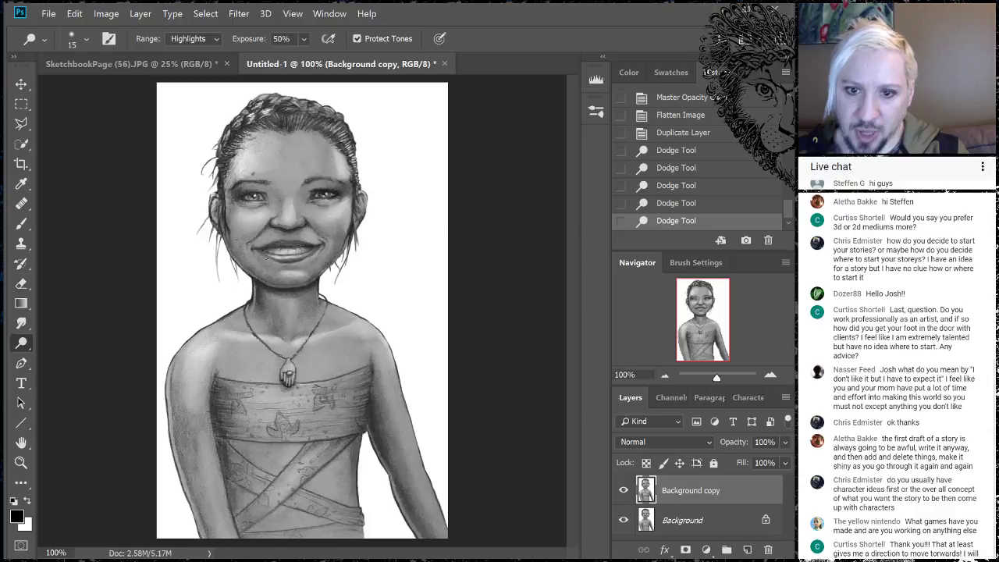
pyautogui.moveTo(268, 258); pyautogui.dragTo(303, 237)
pyautogui.hotkey('ctrl', 'z')
pyautogui.hotkey('ctrl', 'z')
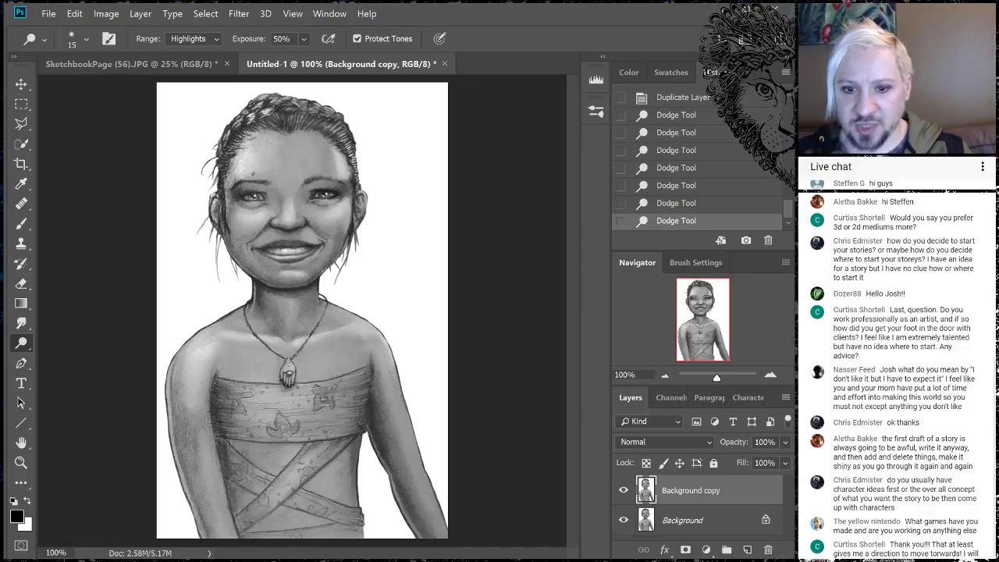
# Dodge highlights onto the patterned chest wrap and the cheek below the eye with a 25 px brush.
pyautogui.click(277, 403)
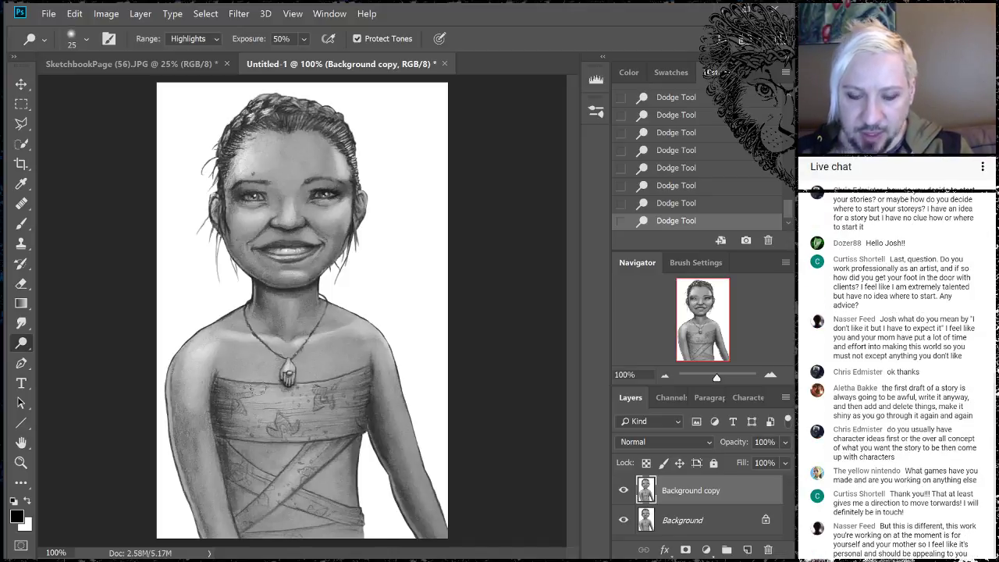
pyautogui.moveTo(236, 387)
pyautogui.mouseDown()
pyautogui.moveTo(299, 399)
pyautogui.moveTo(353, 387)
pyautogui.moveTo(336, 389)
pyautogui.mouseUp()
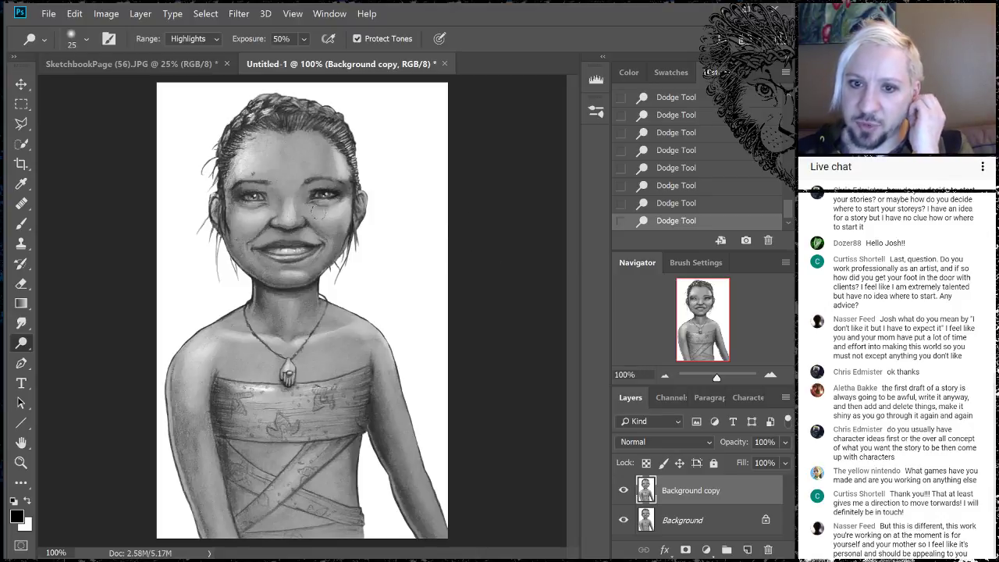
pyautogui.moveTo(316, 213); pyautogui.dragTo(336, 214)
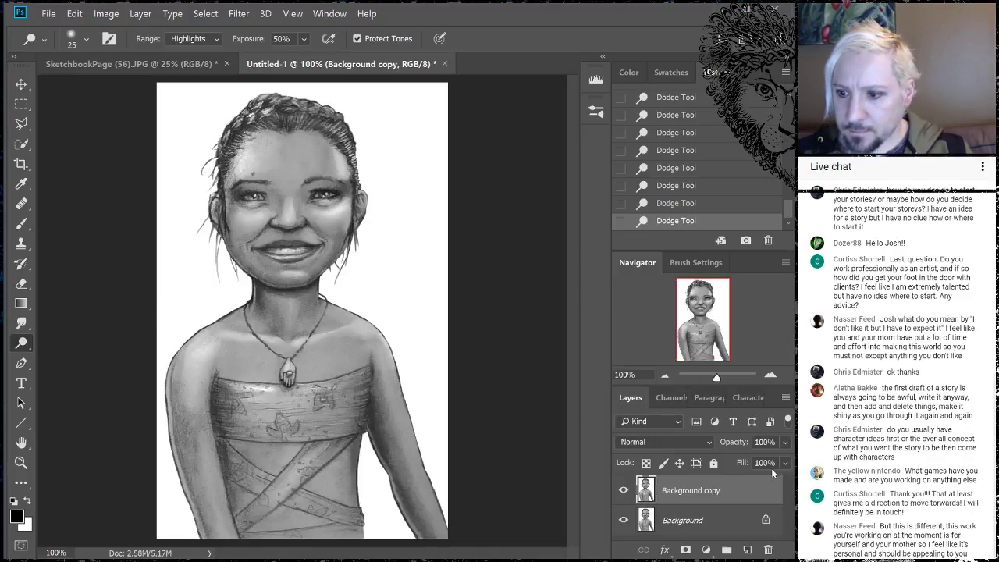
# Lower the opacity of the Background copy layer to 62%.
pyautogui.click(785, 443)
pyautogui.moveTo(785, 465); pyautogui.dragTo(753, 462)
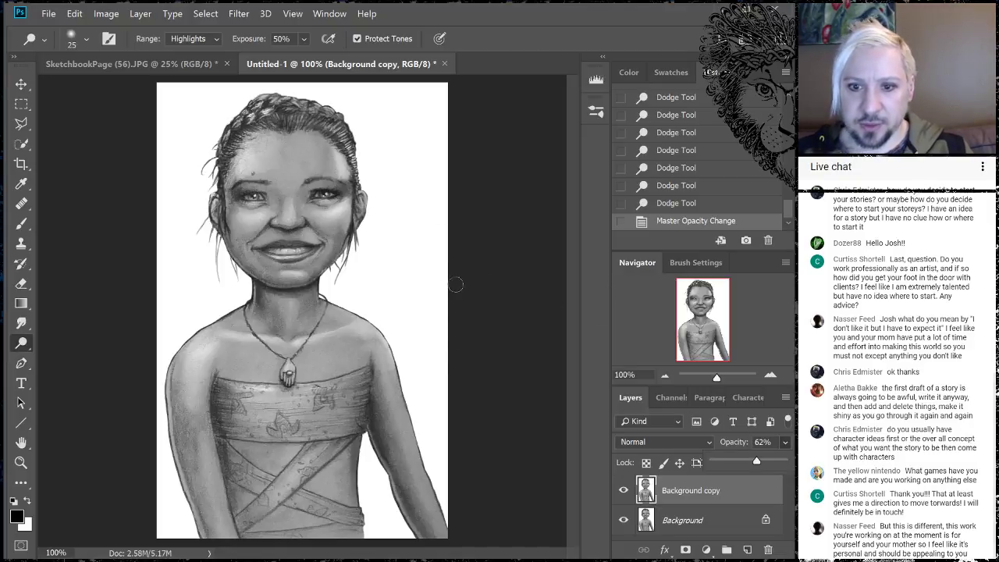
pyautogui.moveTo(463, 284); pyautogui.dragTo(460, 280)
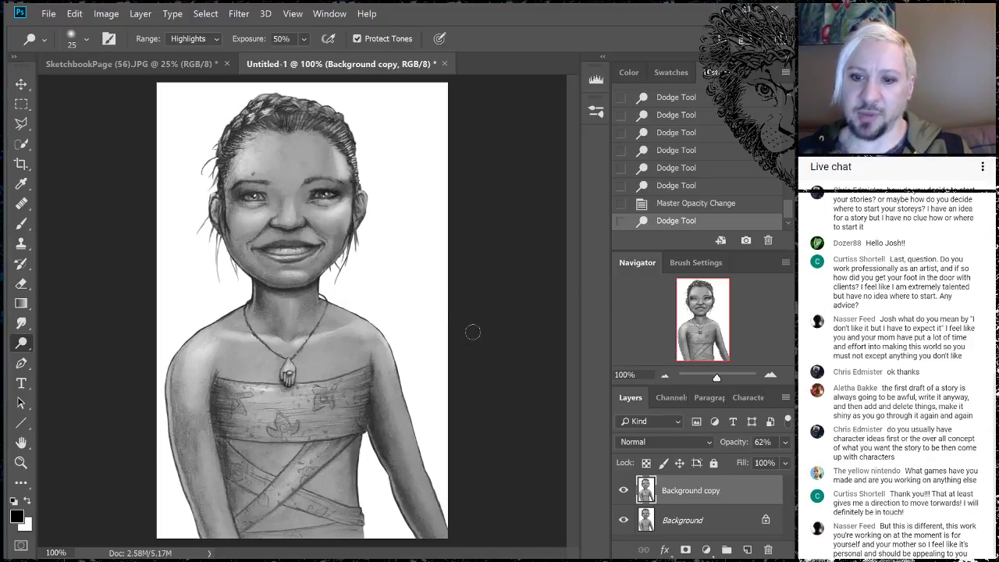
# Select the whole canvas and add a 6 px black stroke inside its edge as a border.
pyautogui.click(664, 378)
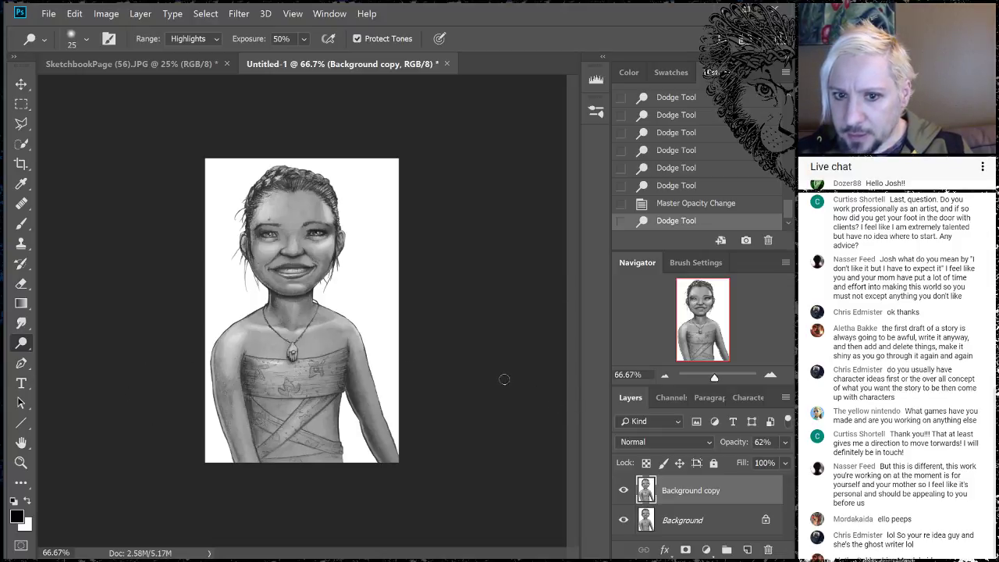
pyautogui.click(21, 104)
pyautogui.hotkey('ctrl', 'a')
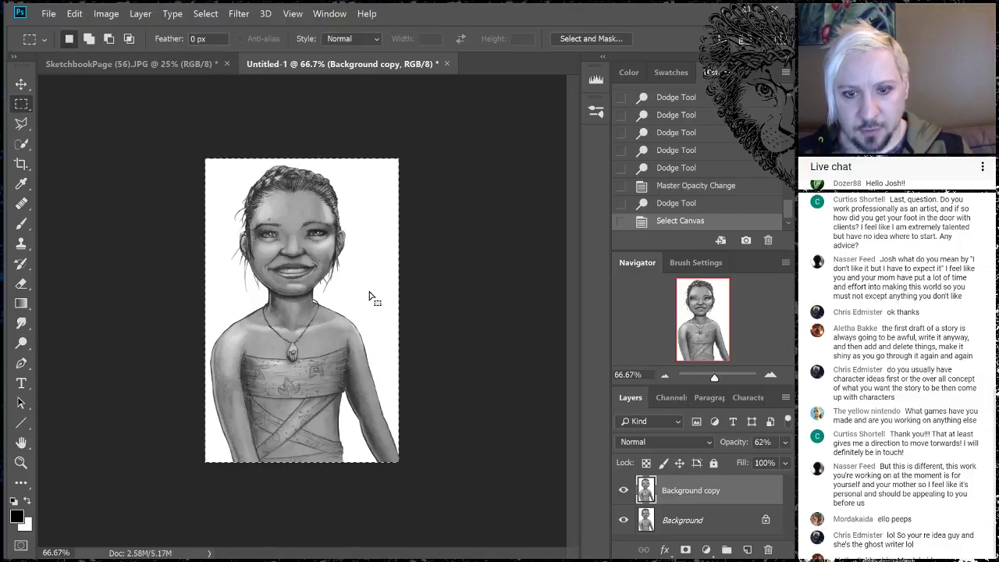
pyautogui.rightClick(297, 288)
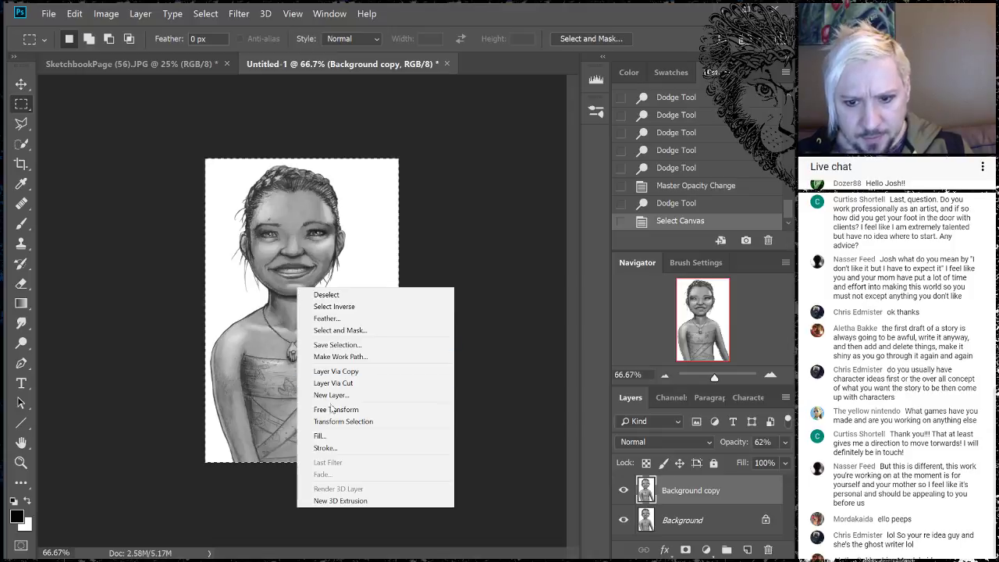
pyautogui.click(331, 448)
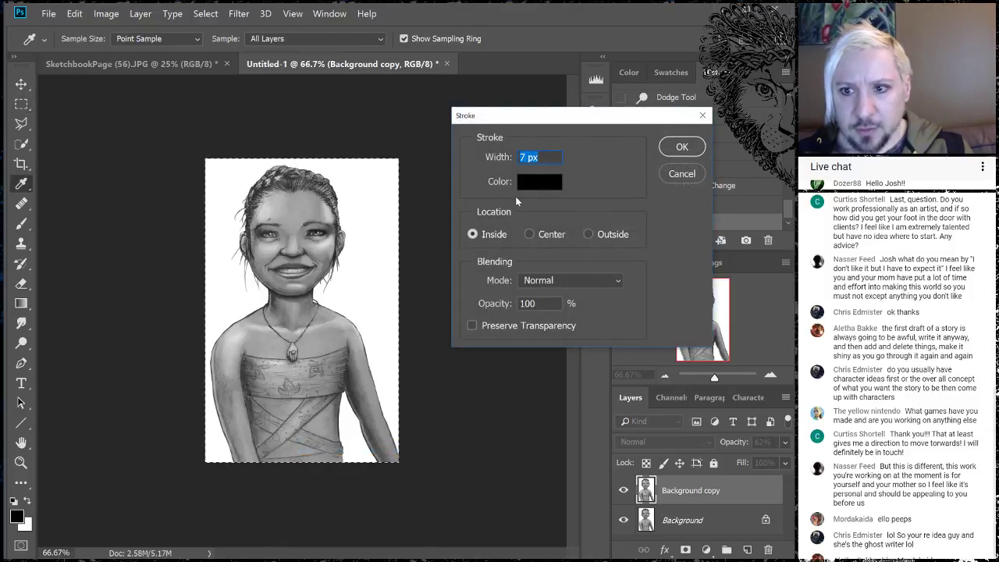
pyautogui.write('5')
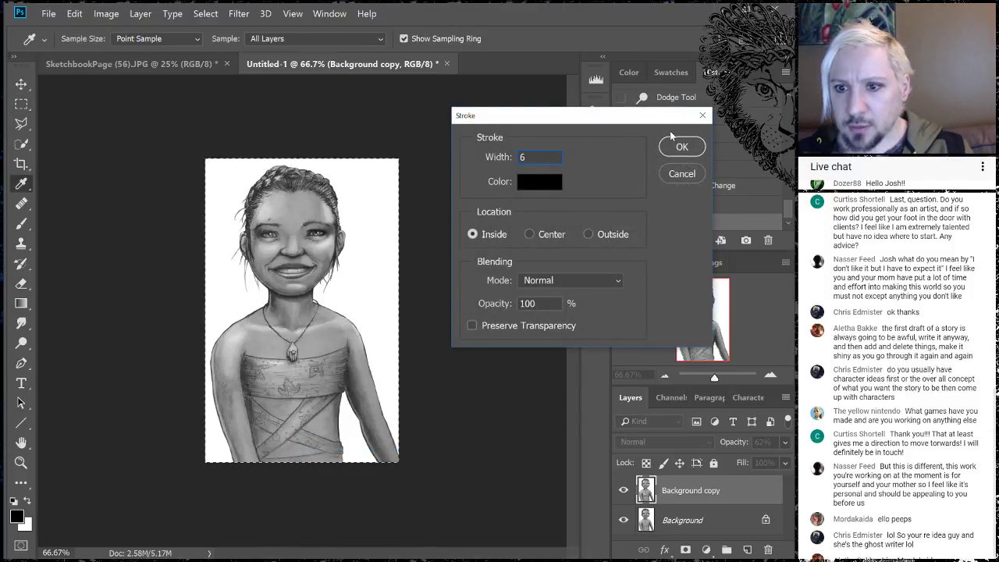
pyautogui.click(681, 147)
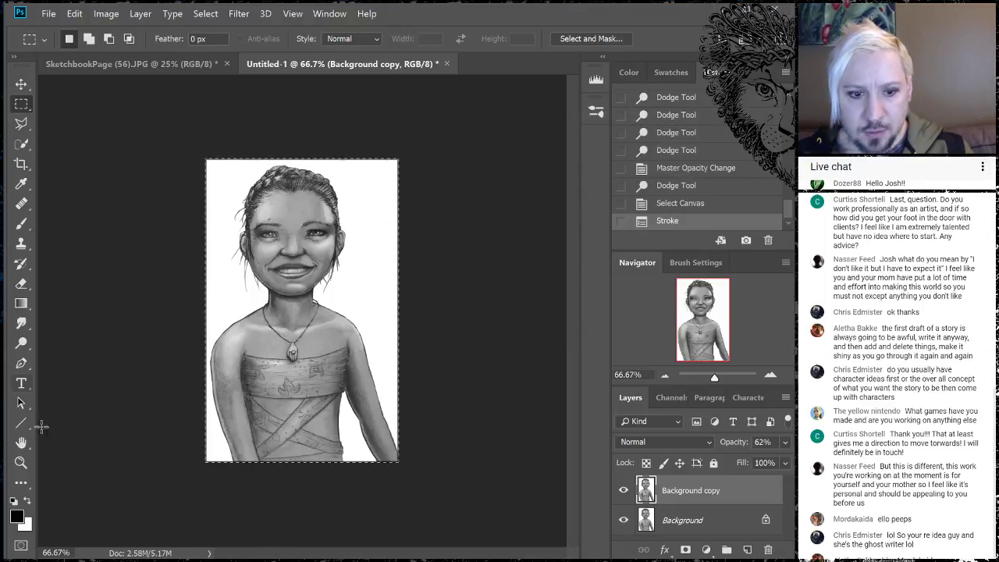
pyautogui.rightClick(294, 206)
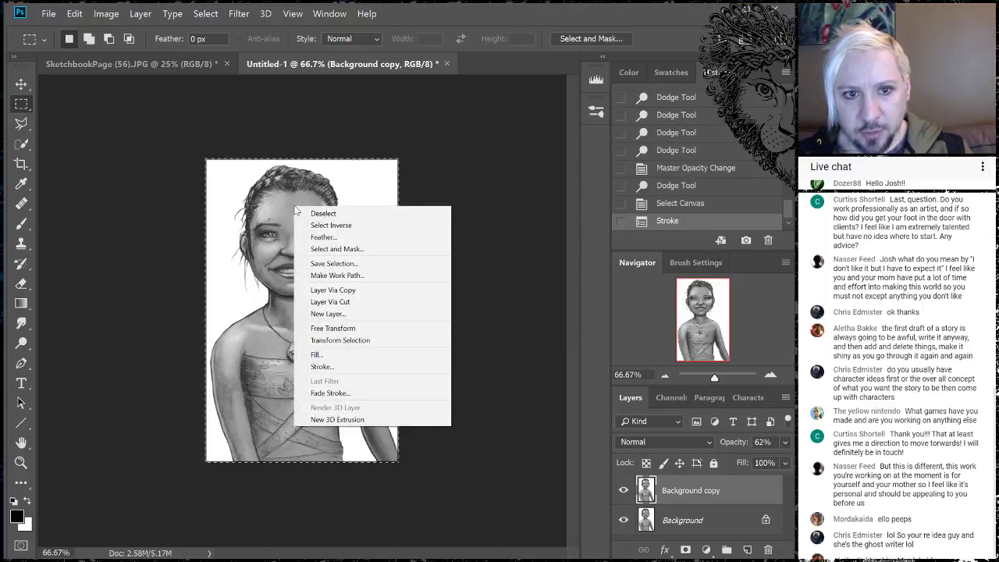
pyautogui.click(325, 367)
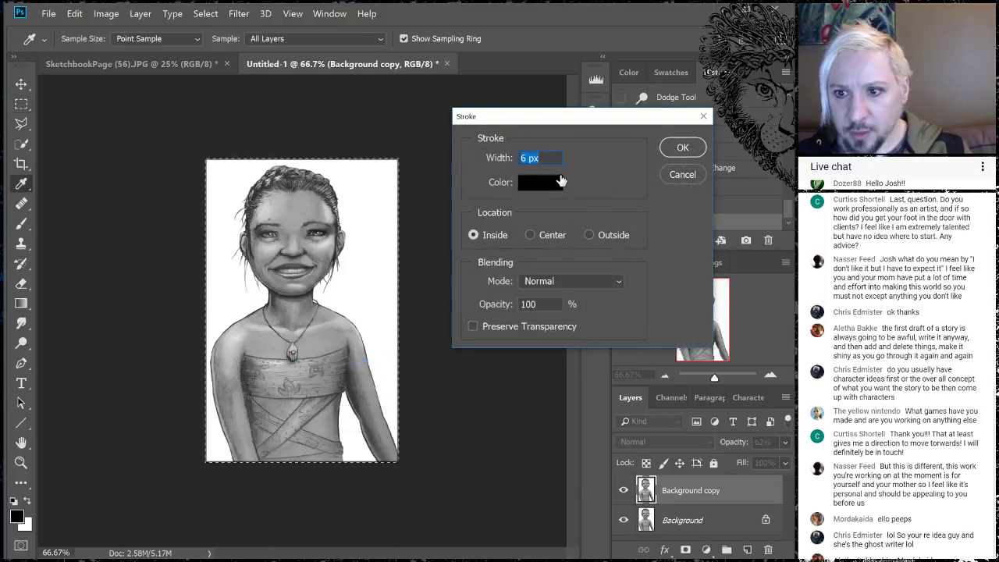
pyautogui.click(551, 185)
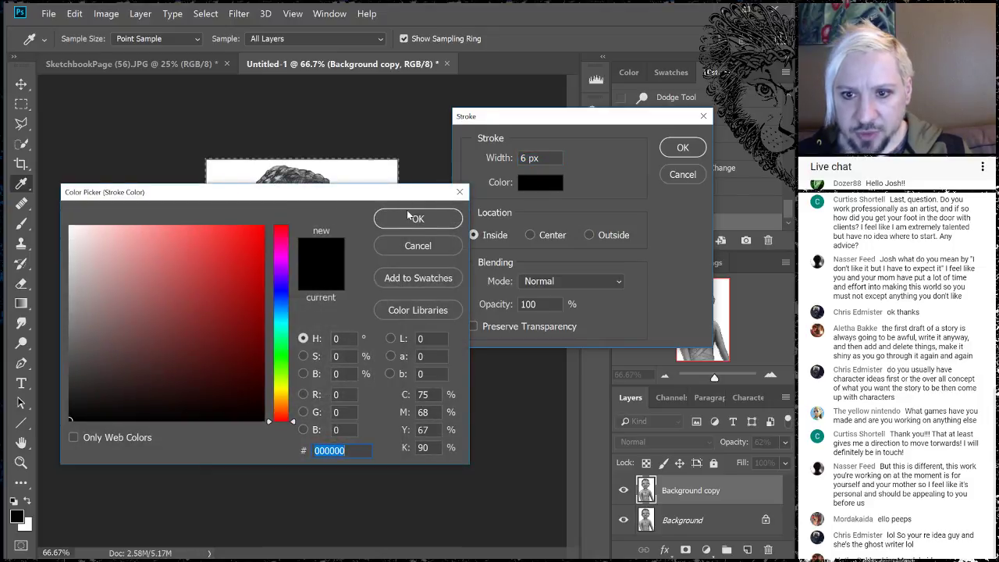
pyautogui.click(429, 249)
pyautogui.press('Return')
pyautogui.press('m')
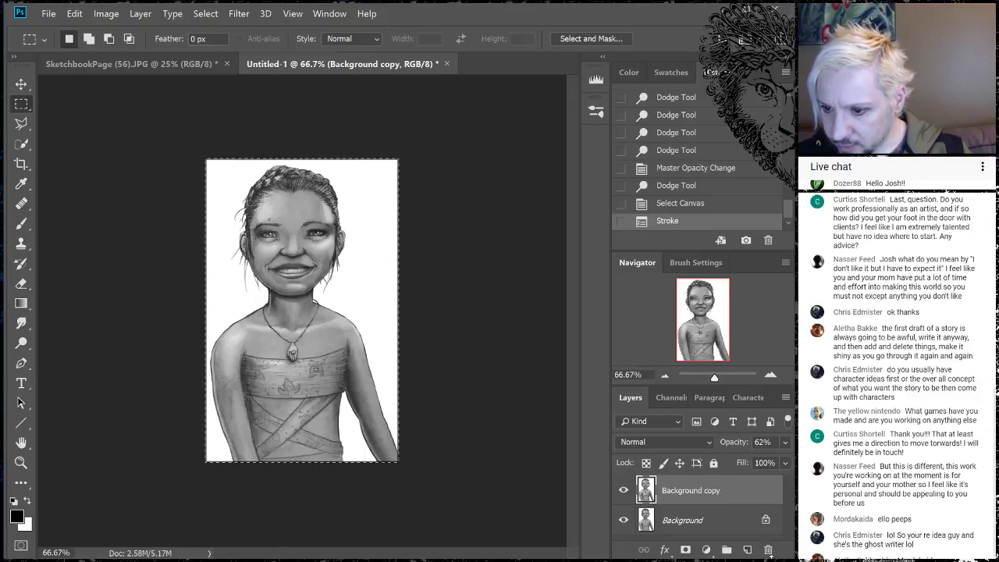
pyautogui.click(747, 550)
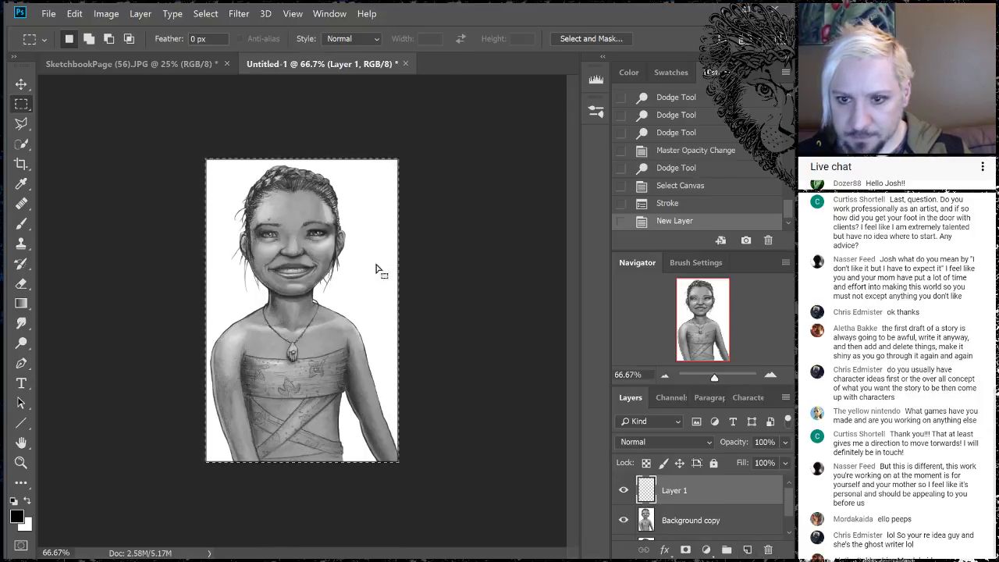
pyautogui.click(663, 203)
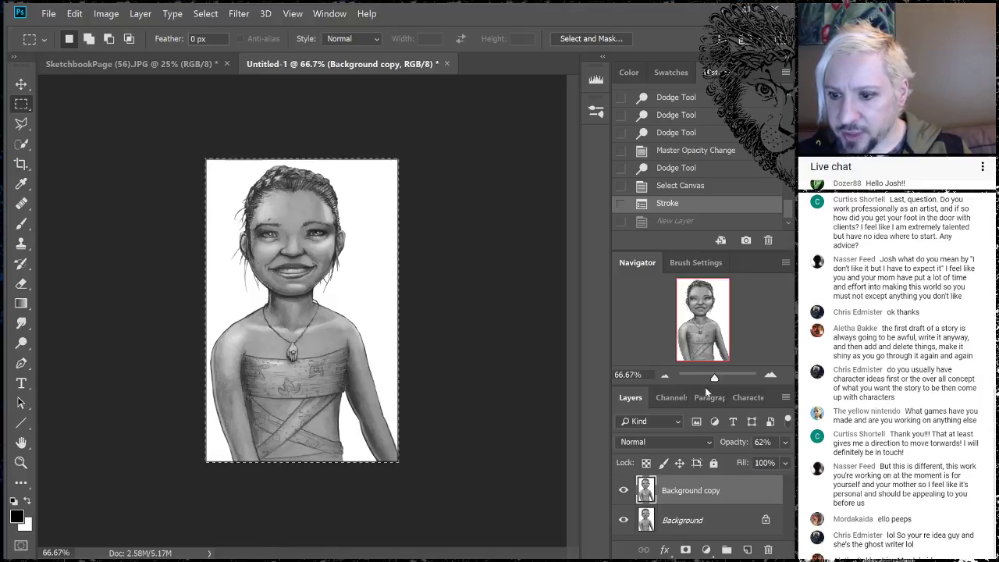
# Revert the document to the state before the border stroke and flatten the image.
pyautogui.click(679, 185)
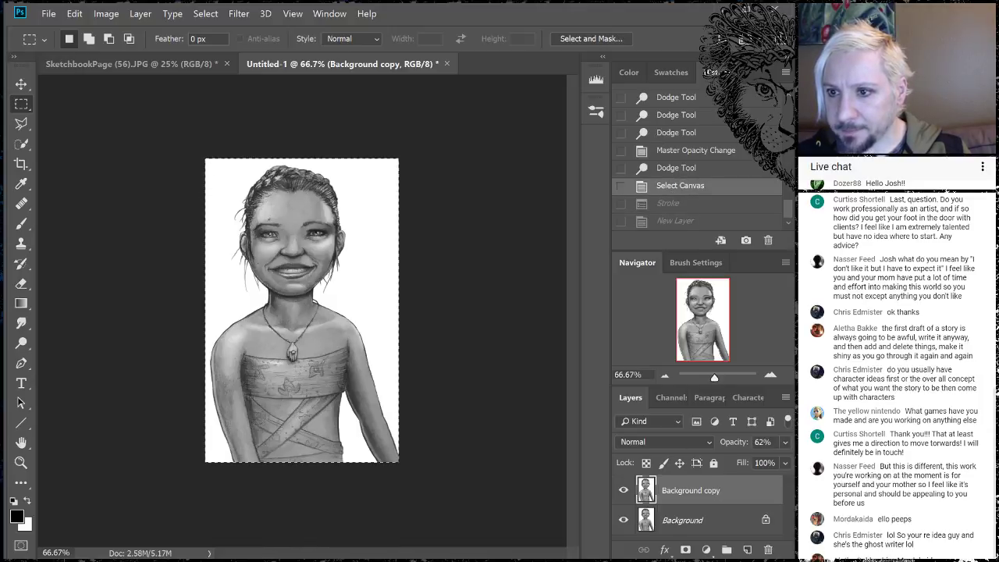
pyautogui.rightClick(700, 498)
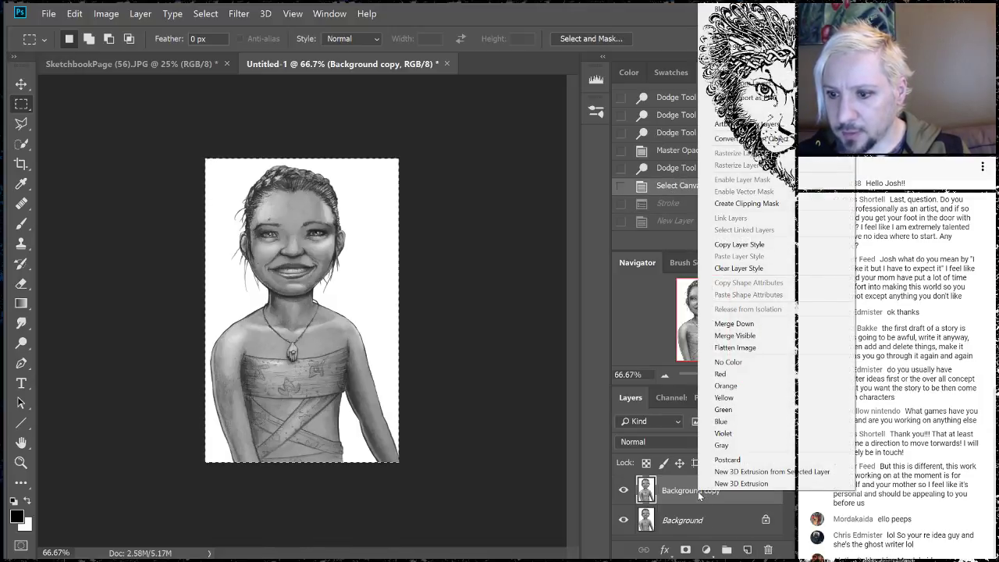
pyautogui.click(725, 347)
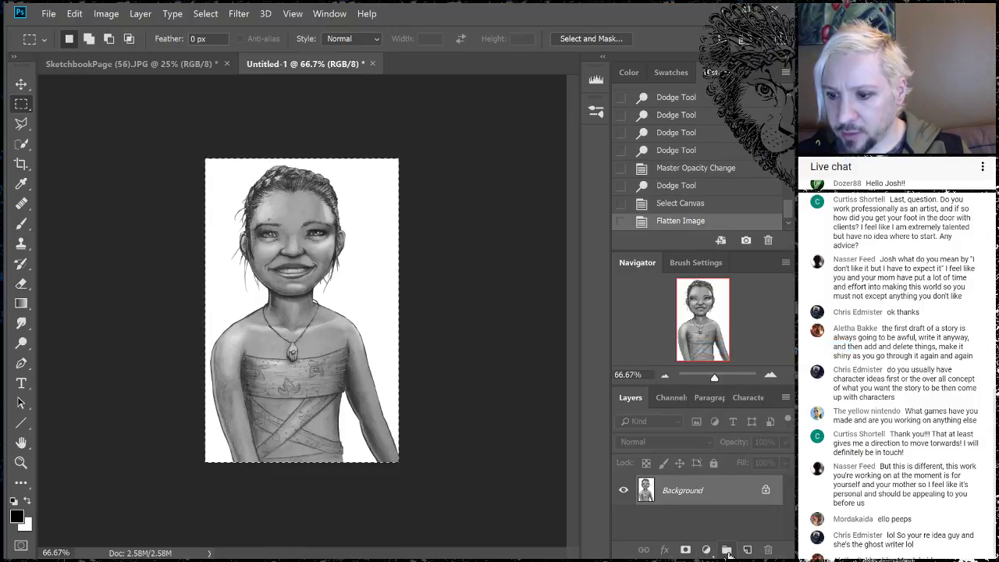
# Add a new layer, apply a 6 px black stroke inside the canvas selection on it, and deselect.
pyautogui.click(747, 550)
pyautogui.rightClick(346, 324)
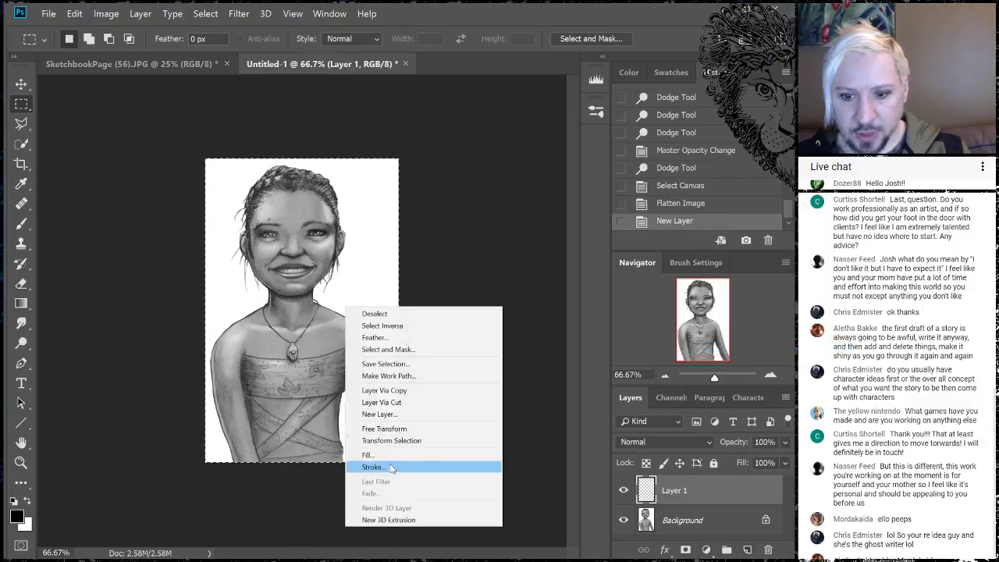
pyautogui.click(445, 467)
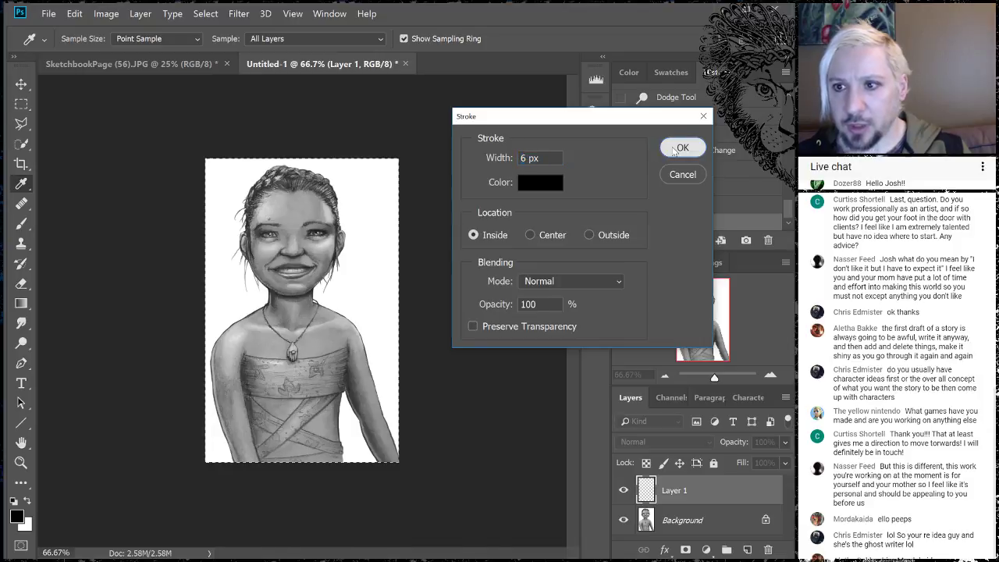
pyautogui.click(682, 147)
pyautogui.hotkey('ctrl', 'd')
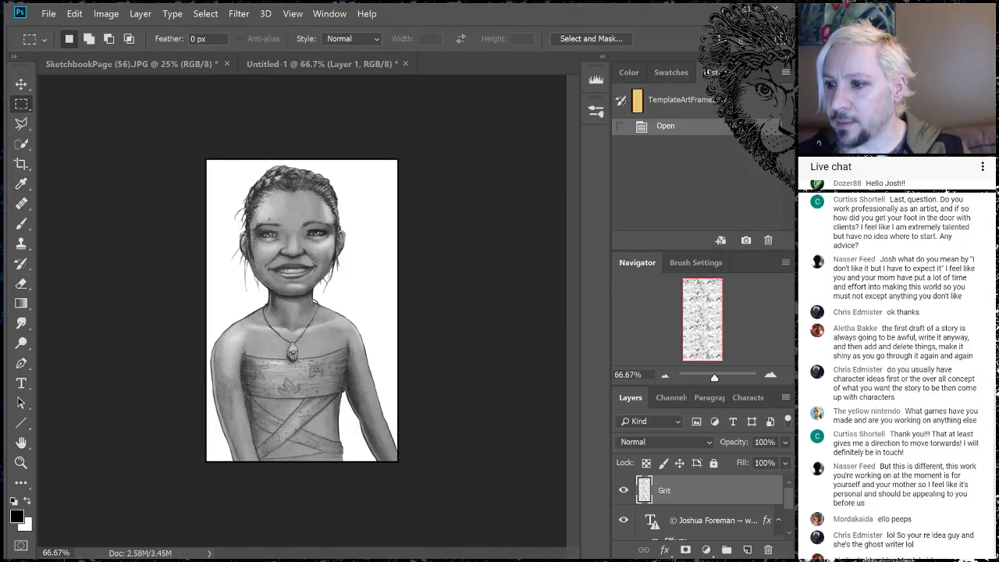
# Copy the whole Grit layer from the art frame template, close the template, and paste the texture into the portrait document.
pyautogui.hotkey('ctrl', 'a')
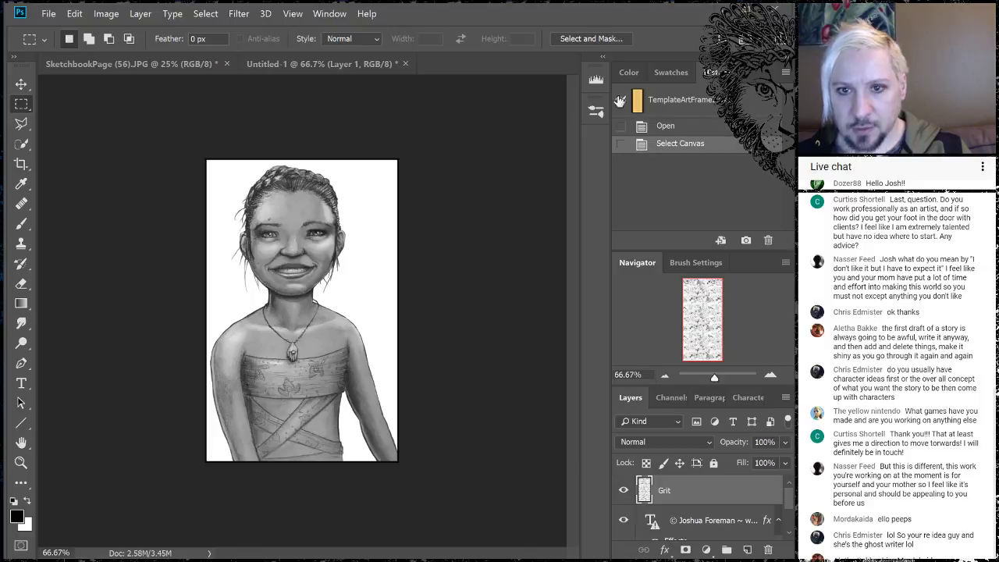
pyautogui.hotkey('ctrl', 'c')
pyautogui.hotkey('ctrl', 'w')
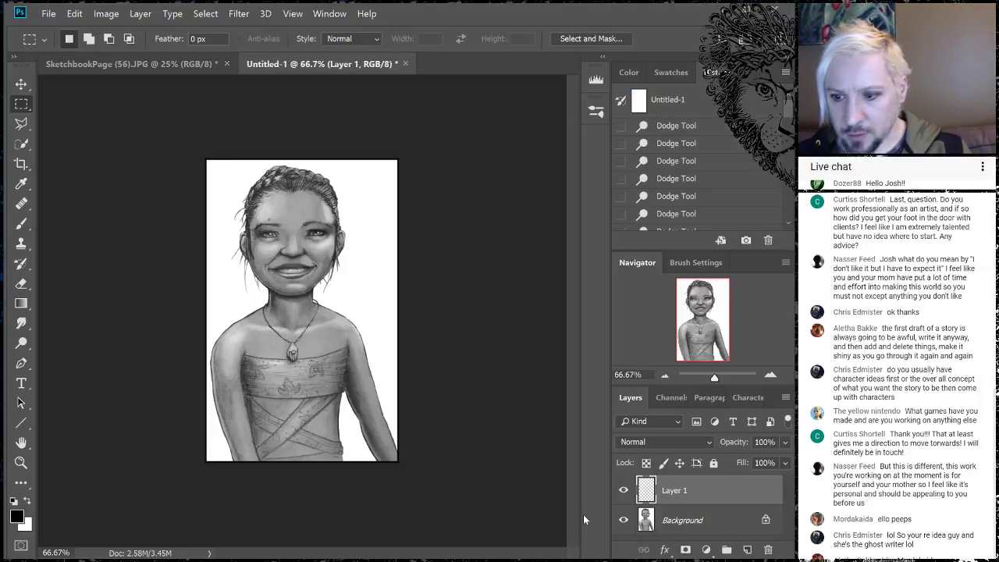
pyautogui.hotkey('ctrl', 'v')
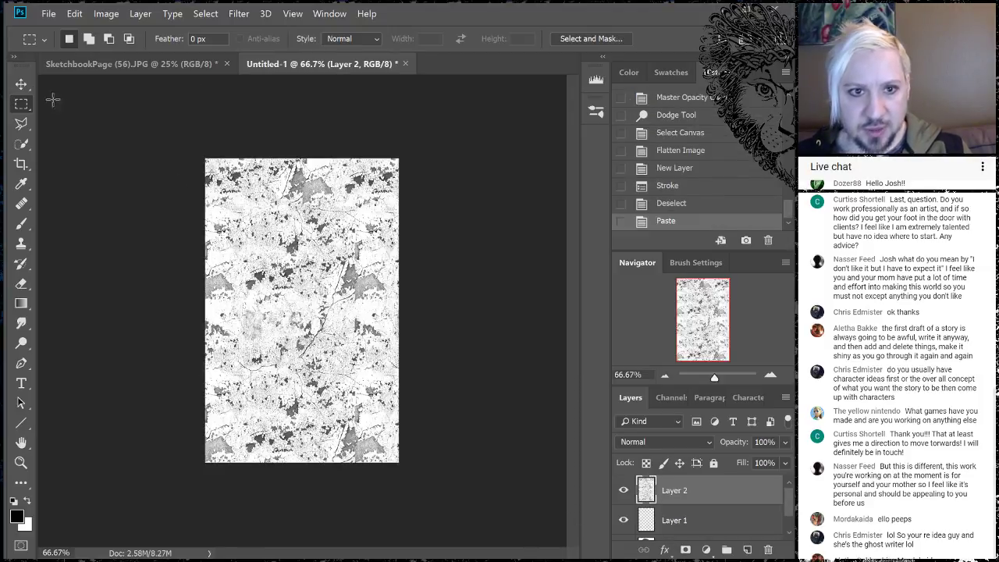
# Enlarge the pasted grit texture with Free Transform and reposition it so it covers the whole canvas.
pyautogui.click(21, 84)
pyautogui.hotkey('ctrl', 't')
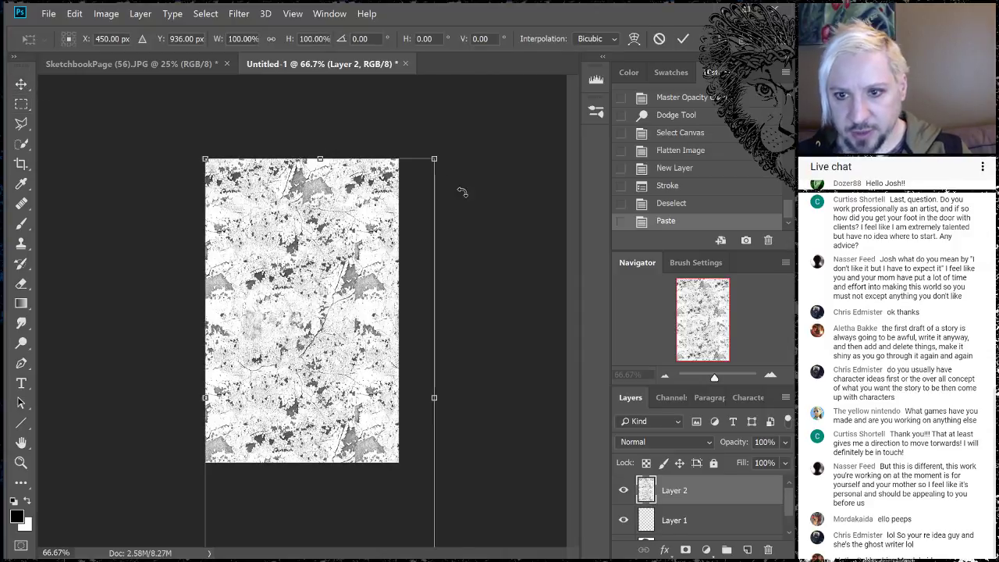
pyautogui.moveTo(437, 152); pyautogui.dragTo(491, 171)
pyautogui.moveTo(410, 238); pyautogui.dragTo(391, 229)
pyautogui.press('Return')
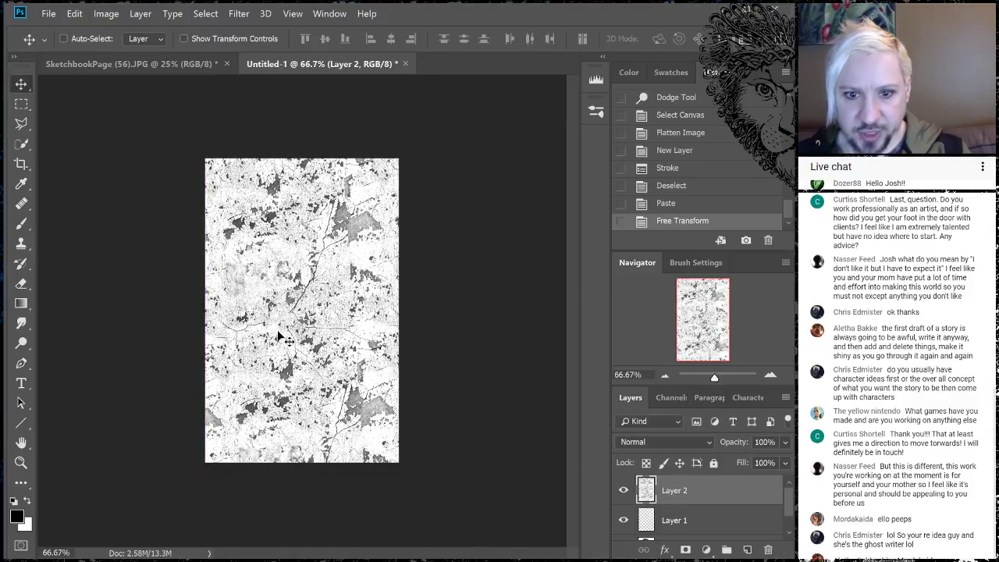
# Select the dark areas of the grit texture with Color Range, using sampled colors and a fuzziness of 167.
pyautogui.click(202, 15)
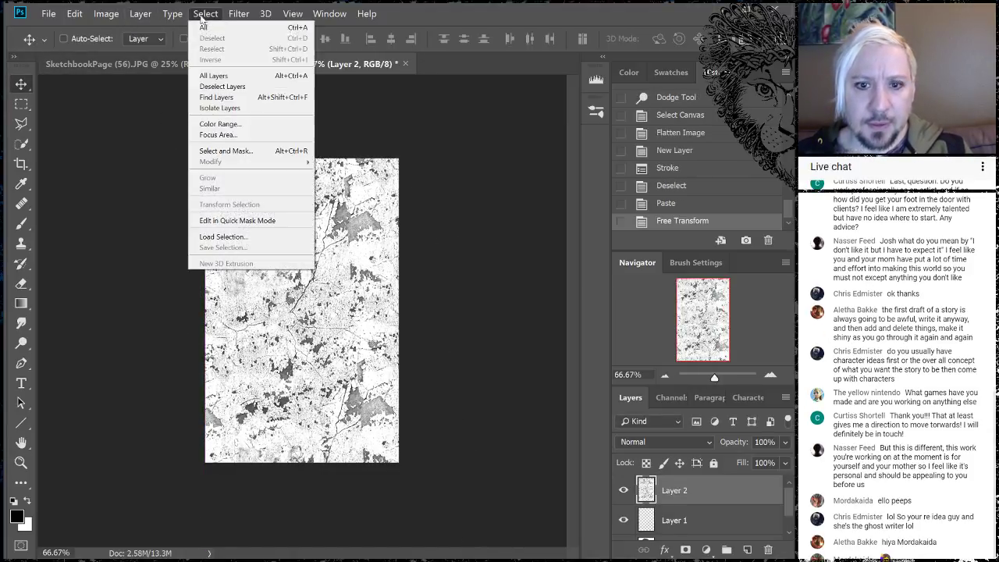
pyautogui.click(220, 125)
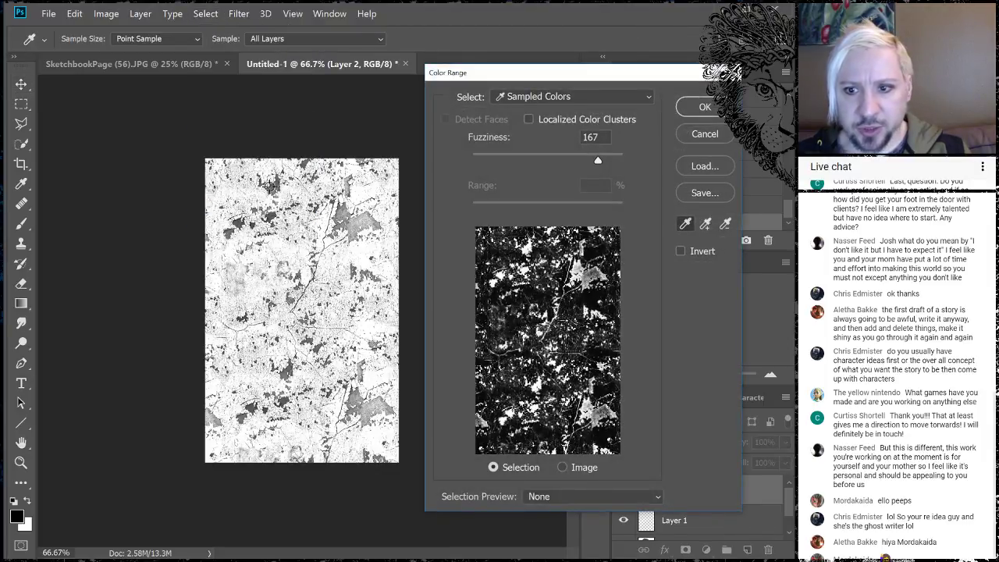
pyautogui.click(703, 107)
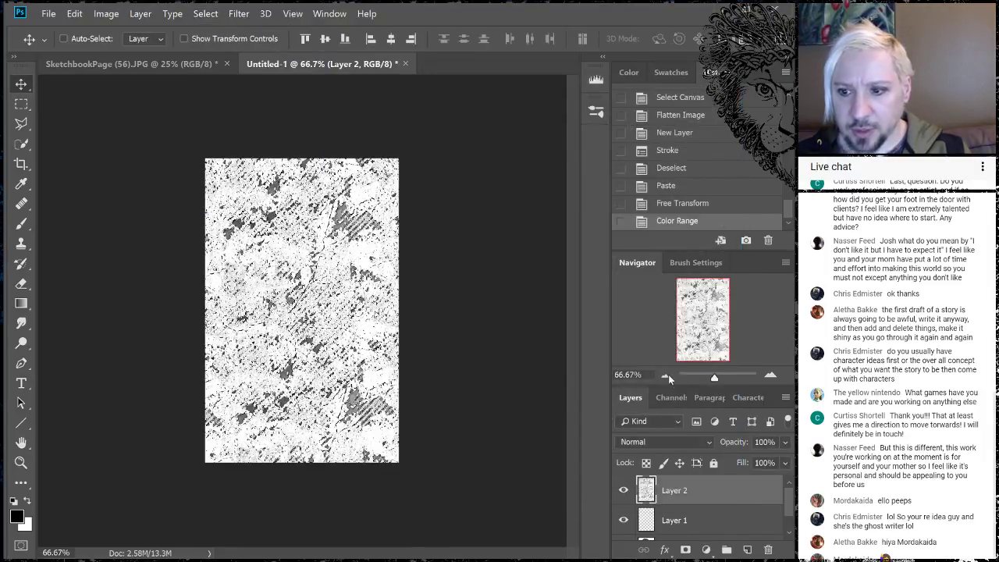
# Hide the grit layer, clear the selected grit shapes from the black border on Layer 1, and deselect.
pyautogui.click(624, 491)
pyautogui.click(674, 520)
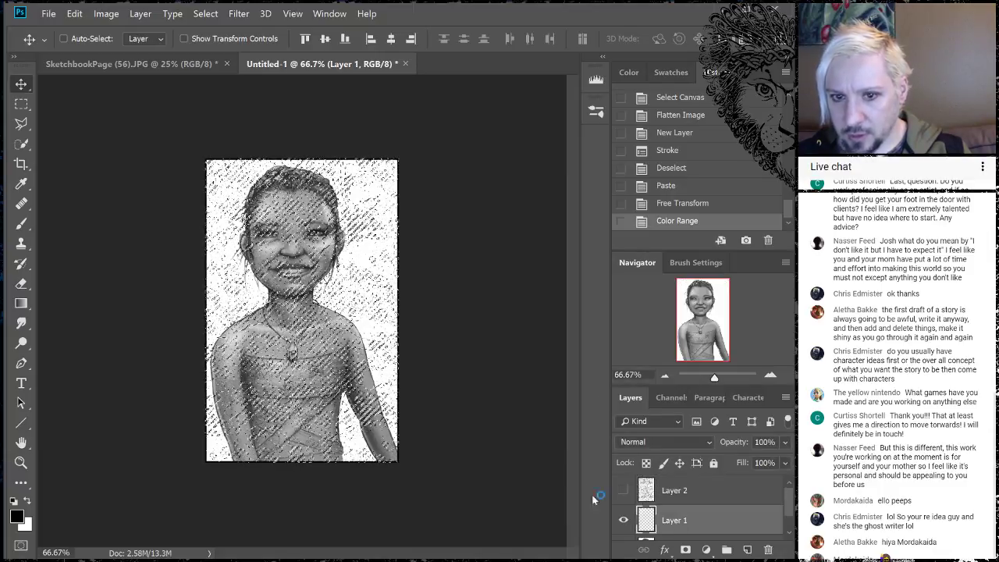
pyautogui.hotkey('ctrl', 'h')
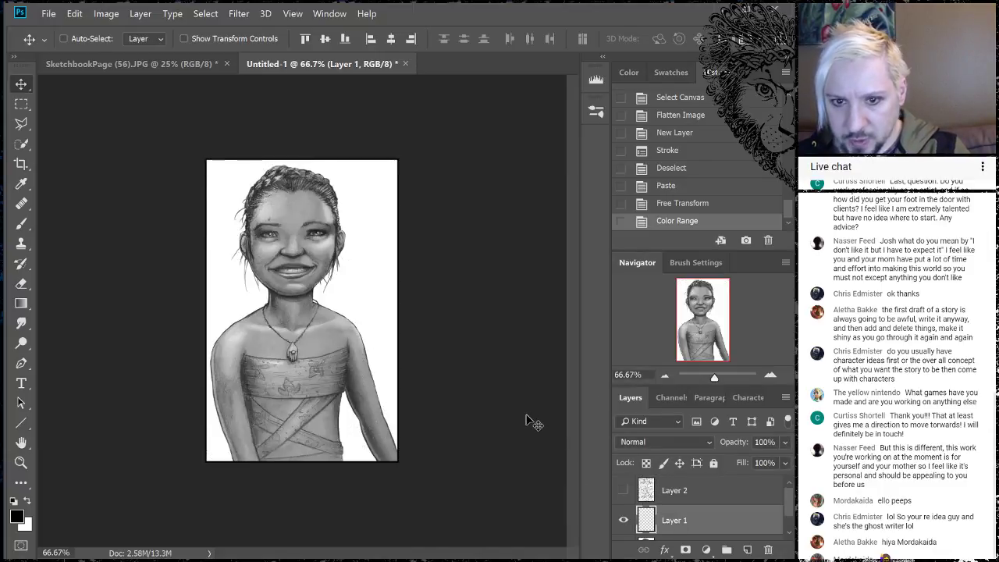
pyautogui.press('Delete')
pyautogui.hotkey('ctrl', 'd')
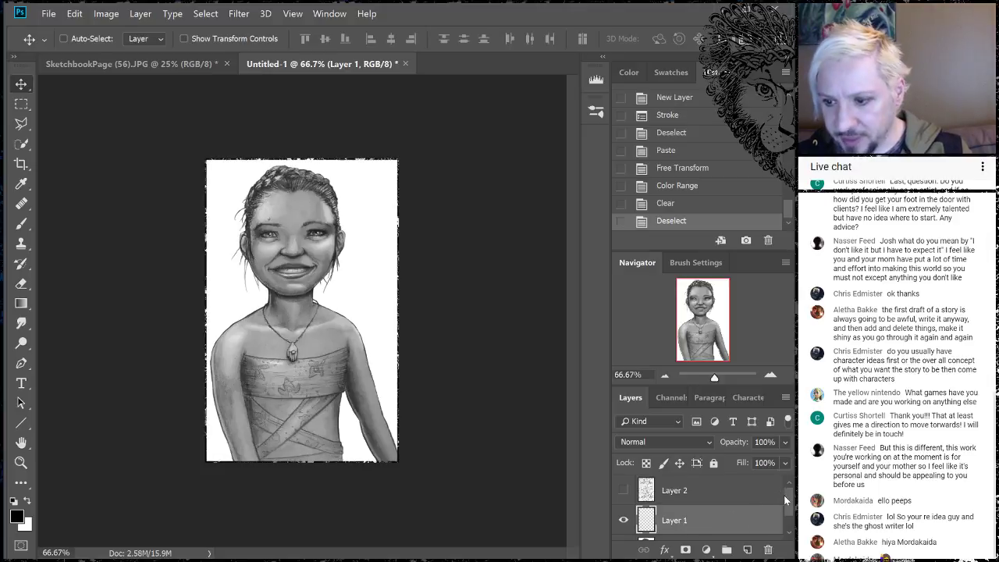
# Flatten the image onto the Background layer, discarding the hidden grit layer.
pyautogui.scroll(-1, 787, 500)
pyautogui.click(700, 526)
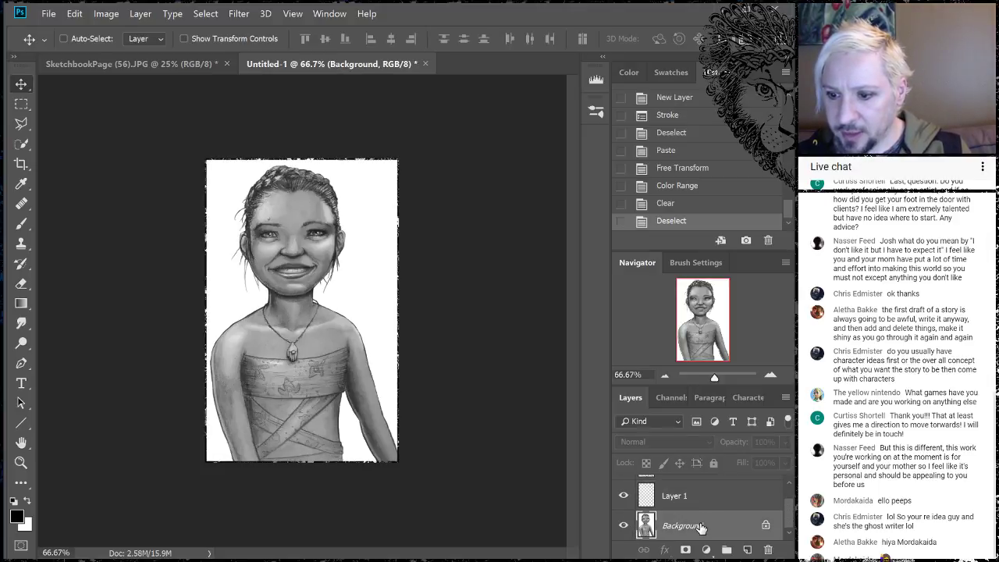
pyautogui.rightClick(700, 528)
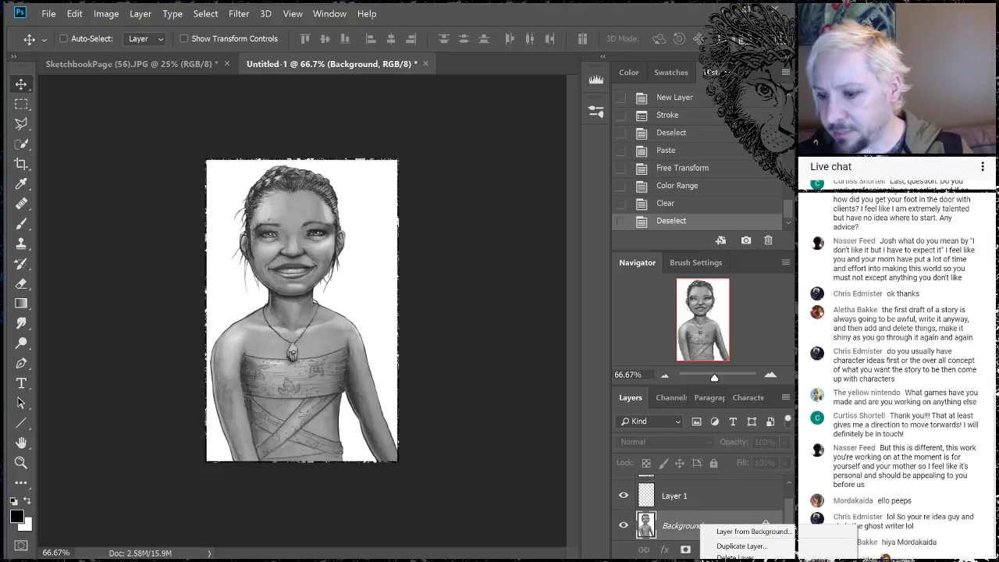
pyautogui.click(741, 561)
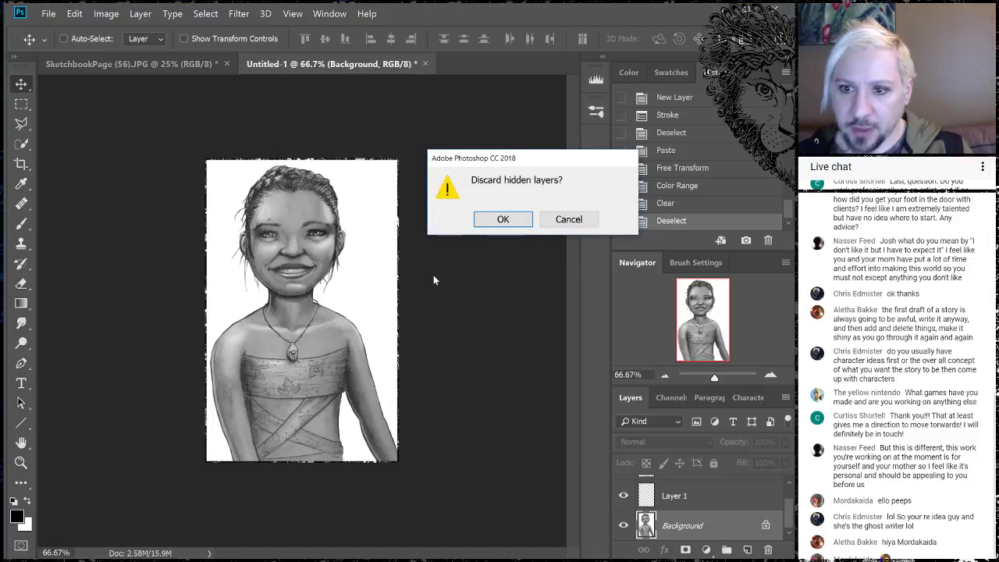
pyautogui.click(502, 220)
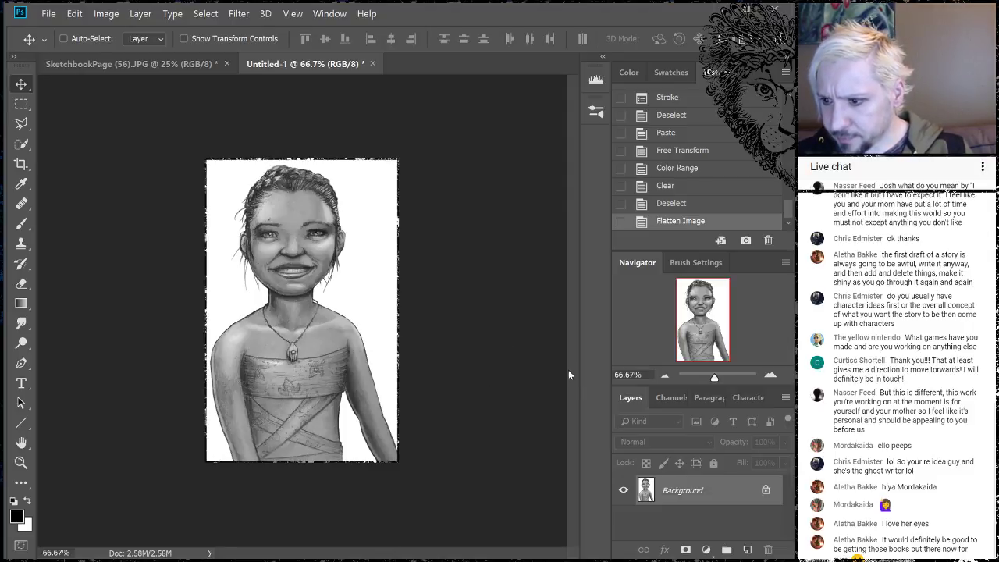
# Save the portrait as a JPEG named MoongleamHappy in the ScarredKing1 folder, with quality 12 (Maximum) and the Baseline ("Standard") format.
pyautogui.click(53, 16)
pyautogui.click(74, 141)
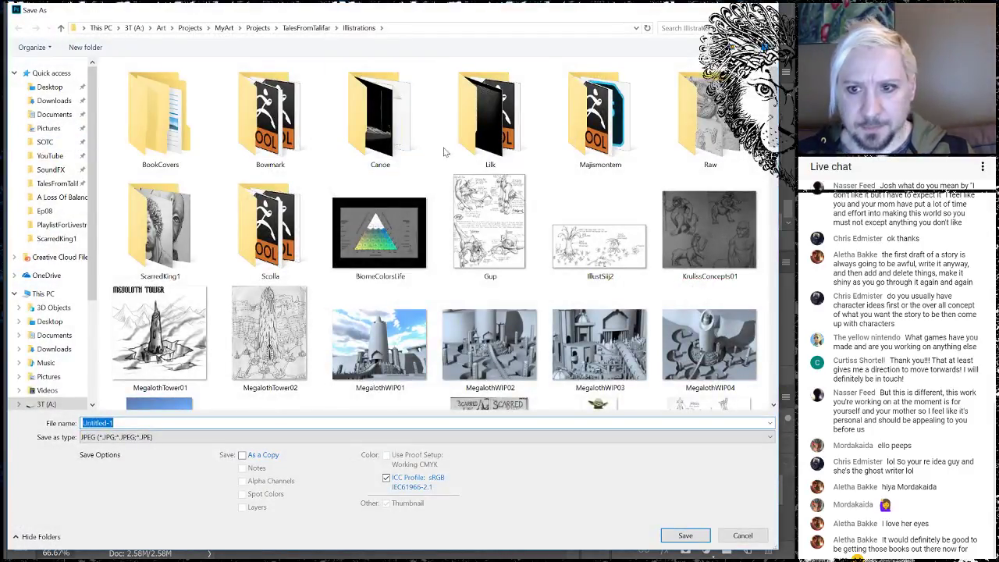
pyautogui.click(147, 221)
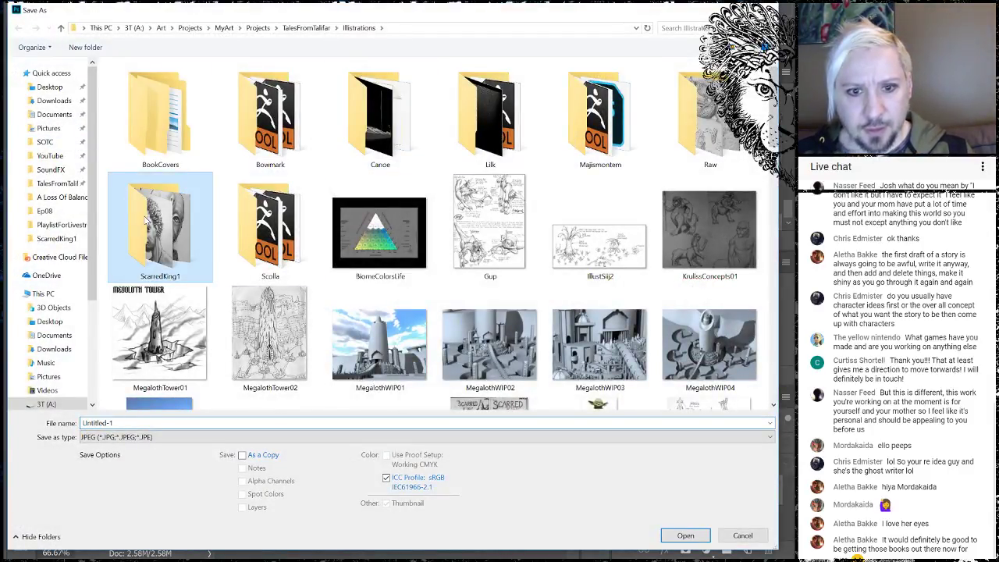
pyautogui.doubleClick(147, 221)
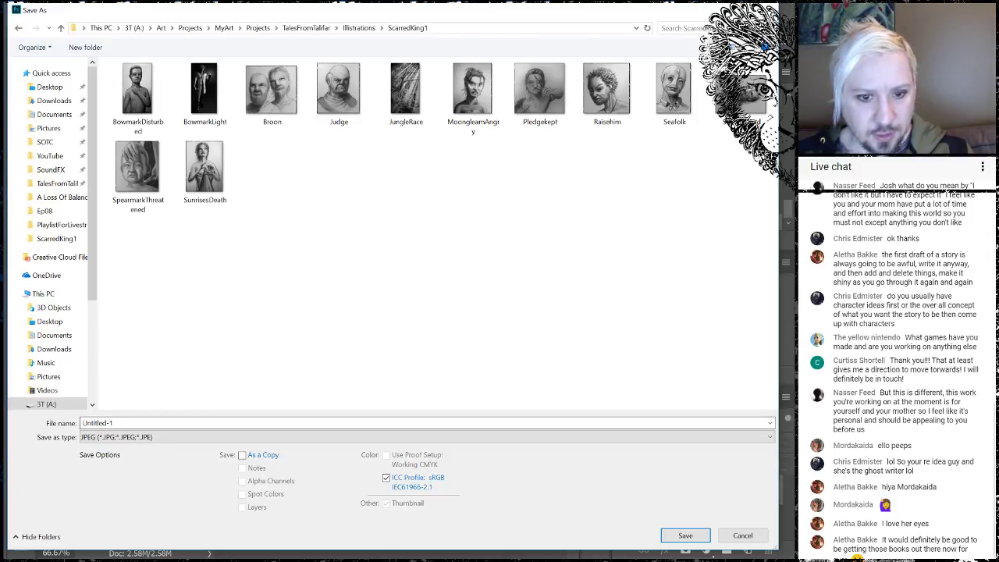
pyautogui.click(97, 423)
pyautogui.write('Mo')
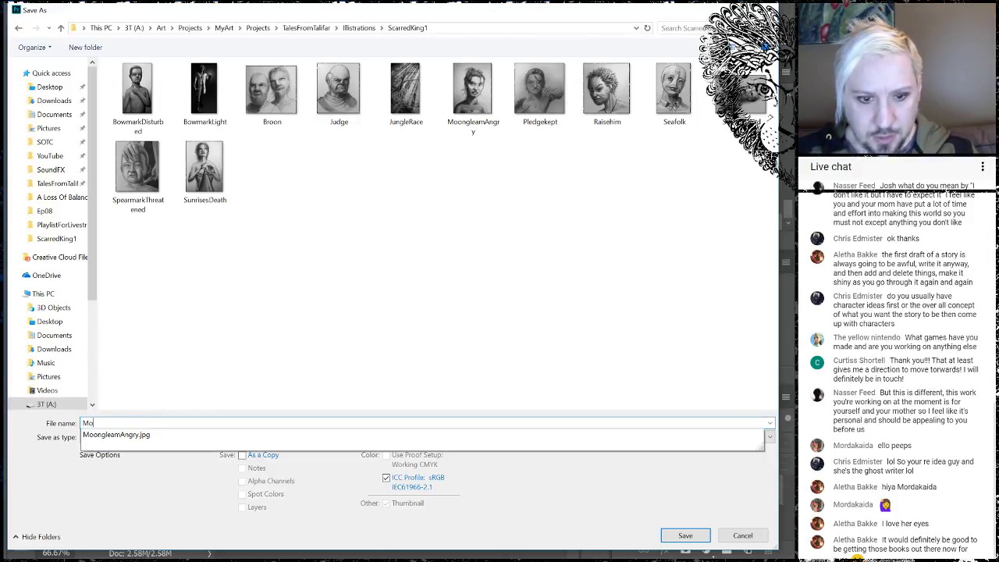
pyautogui.write('ongl')
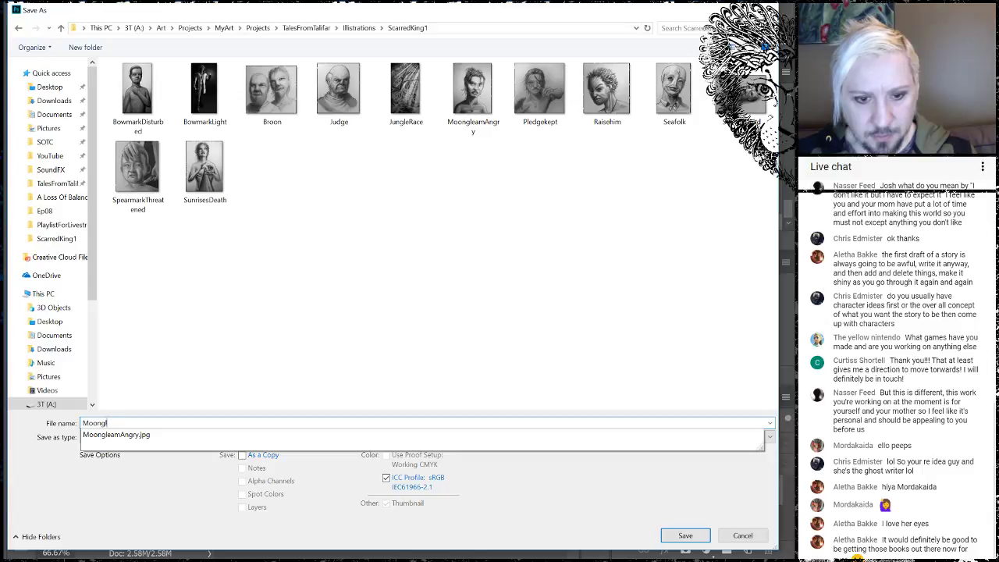
pyautogui.write('eamHappy')
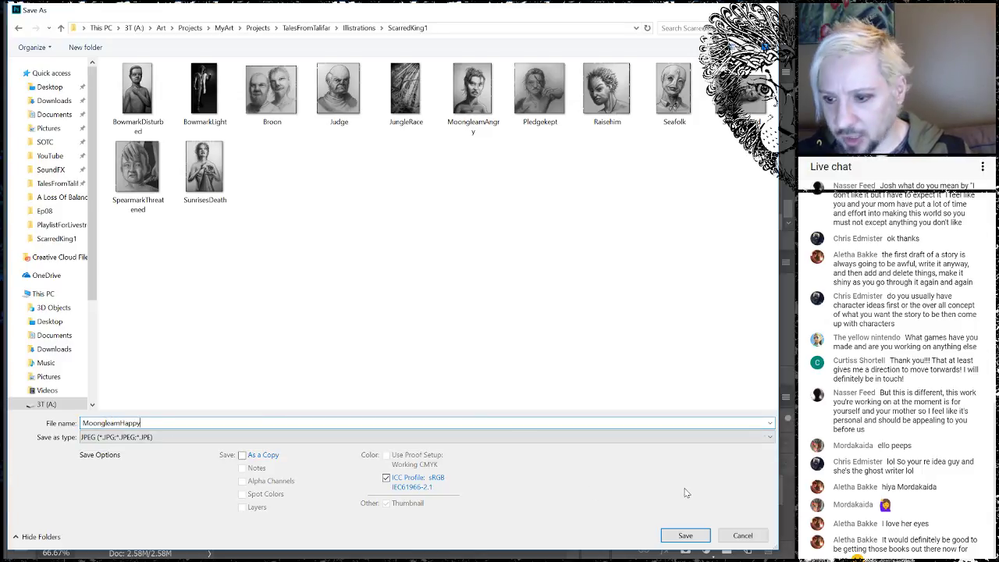
pyautogui.click(686, 535)
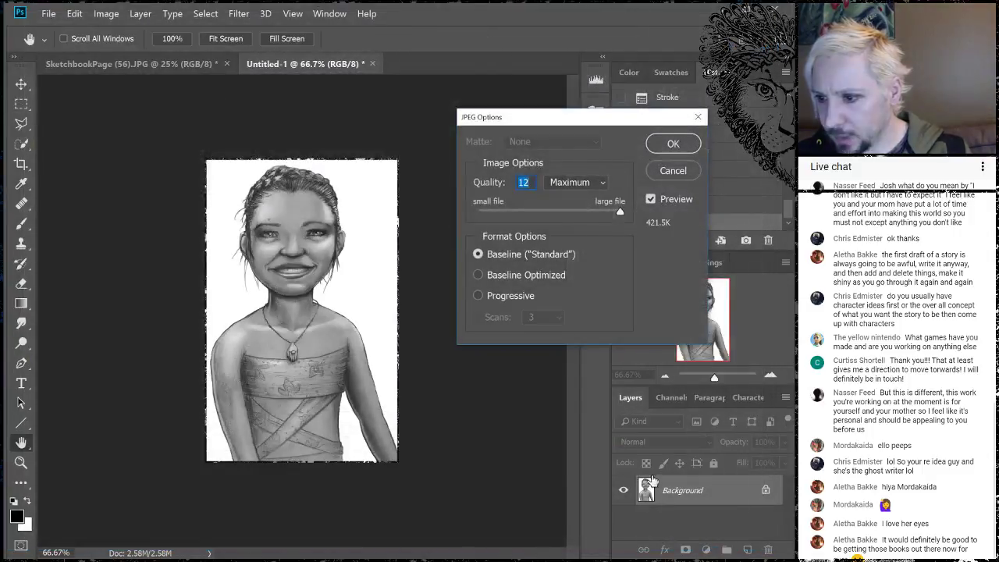
pyautogui.click(673, 143)
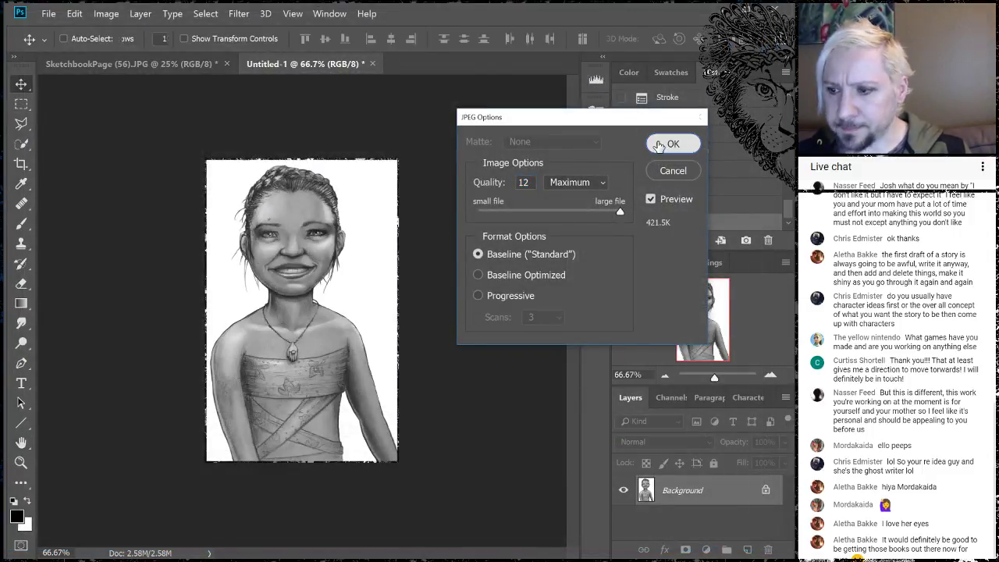
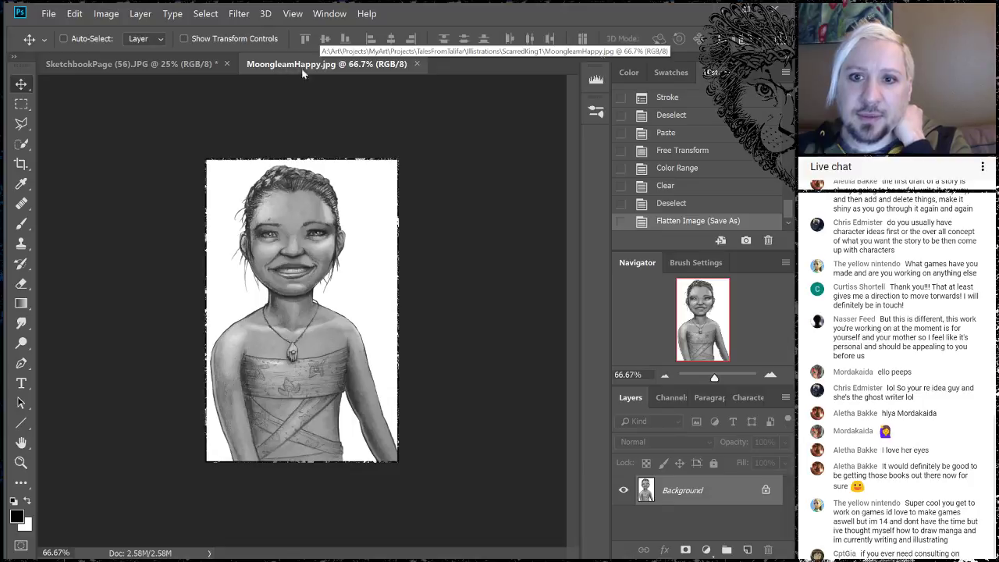
# Close the saved MoongleamHappy portrait, clear the sketchbook page's selection, and marquee the man-and-woman sketch in the page's left middle.
pyautogui.click(417, 64)
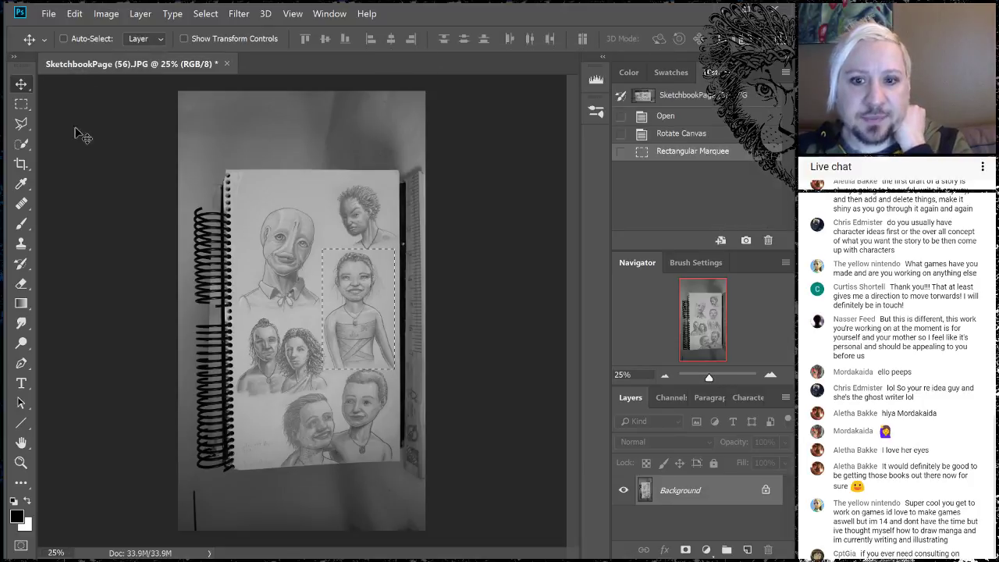
pyautogui.hotkey('ctrl', 'd')
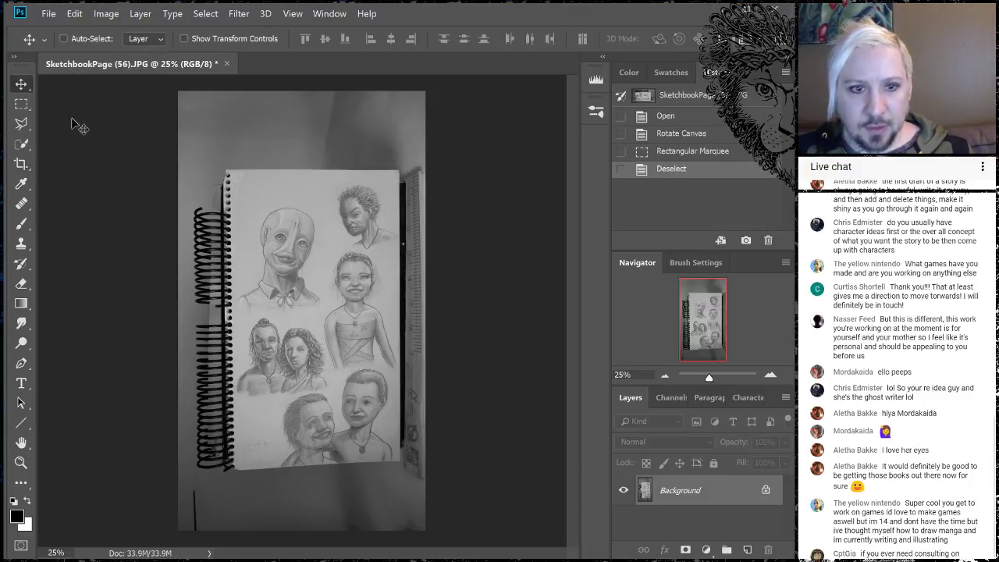
pyautogui.click(22, 103)
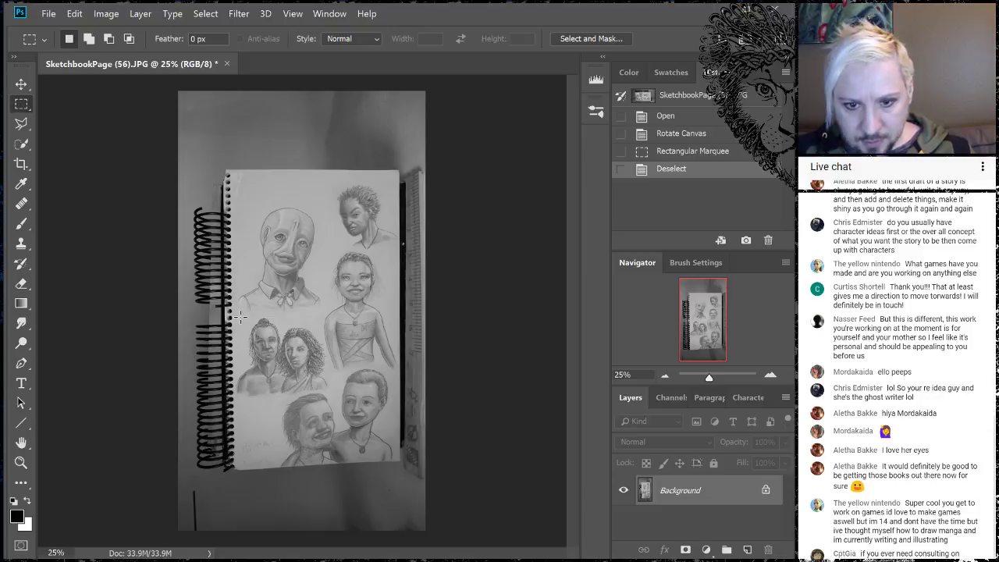
pyautogui.moveTo(235, 319); pyautogui.dragTo(330, 397)
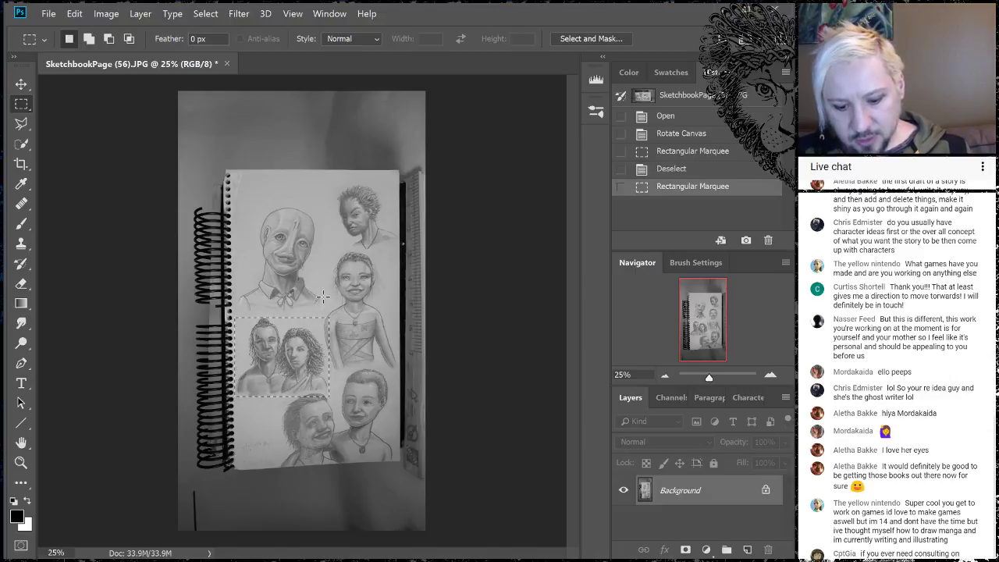
# Copy the selected couple sketch and paste it into a new clipboard-sized document of 991 x 827 px at 180 ppi.
pyautogui.hotkey('ctrl', 'c')
pyautogui.hotkey('ctrl', 'n')
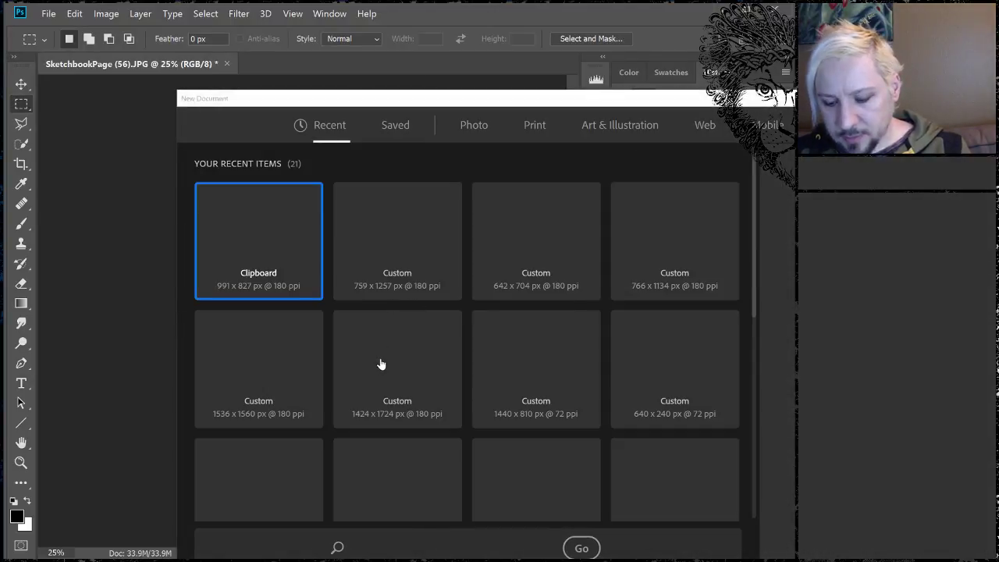
pyautogui.press('Return')
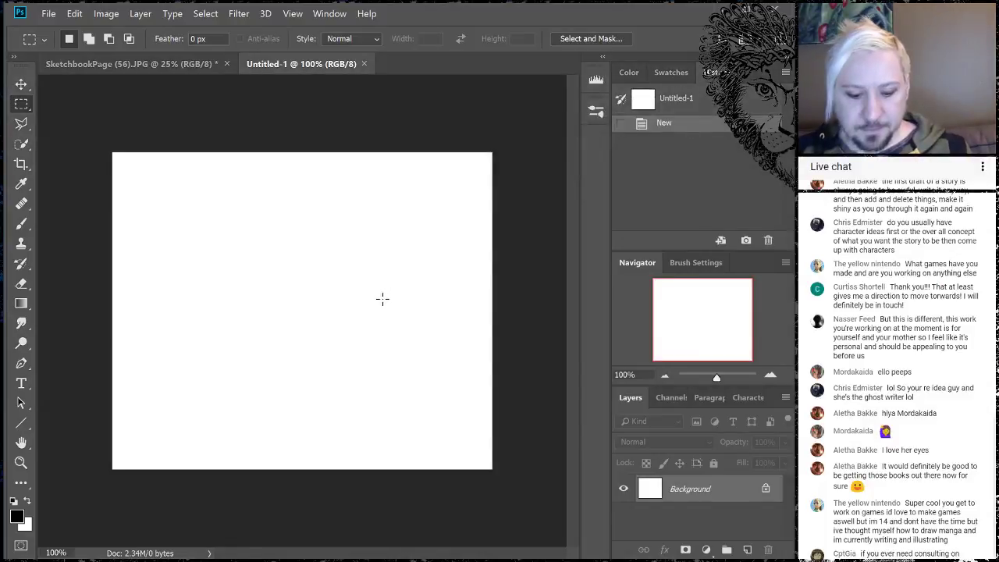
pyautogui.hotkey('ctrl', 'v')
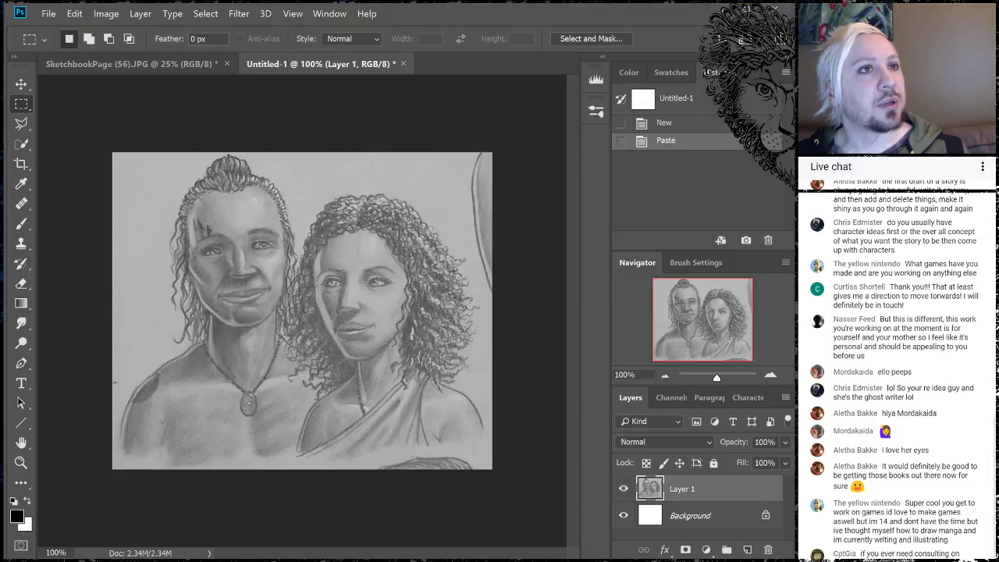
# Switch to the Chrome browser, open breathoflifeart.com, and reposition the browser window to show more of the page.
pyautogui.hotkey('alt', 'Tab')
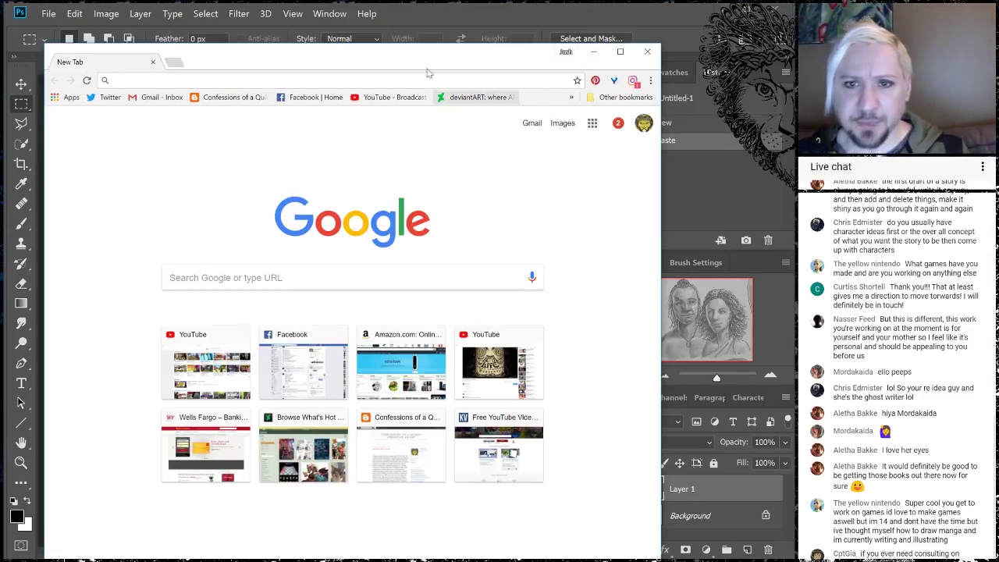
pyautogui.write('breathoflifeart.com')
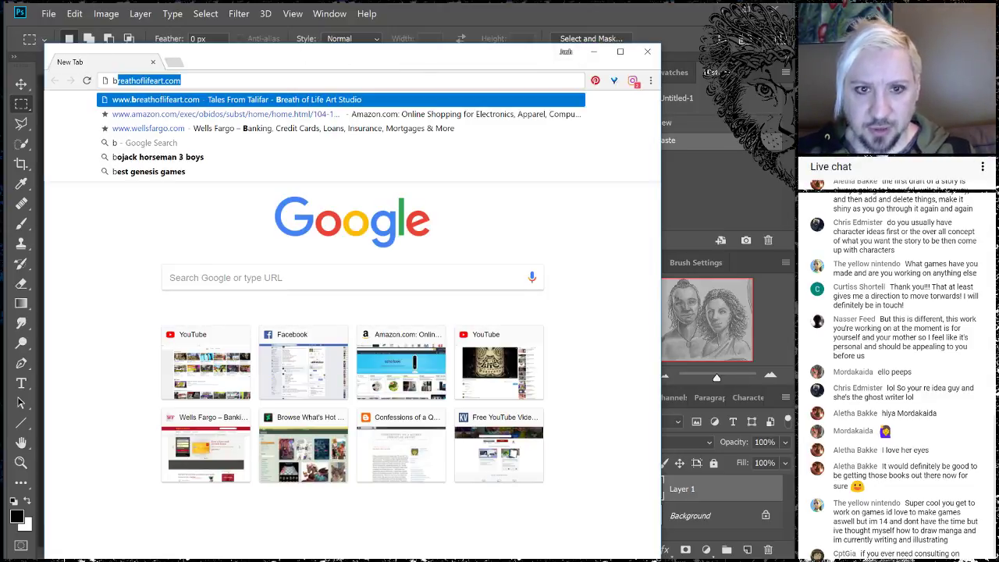
pyautogui.press('Return')
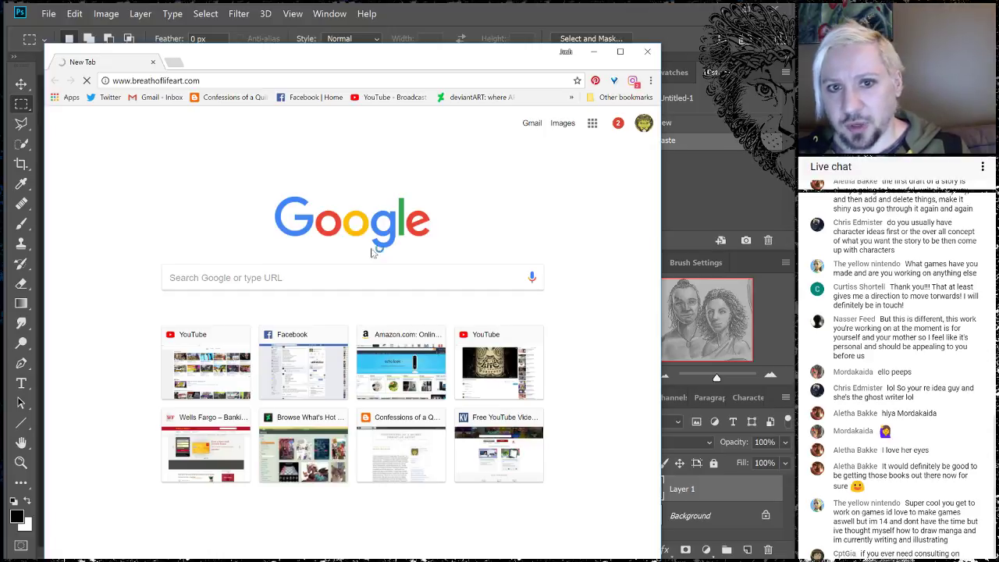
pyautogui.moveTo(414, 60); pyautogui.dragTo(373, 0)
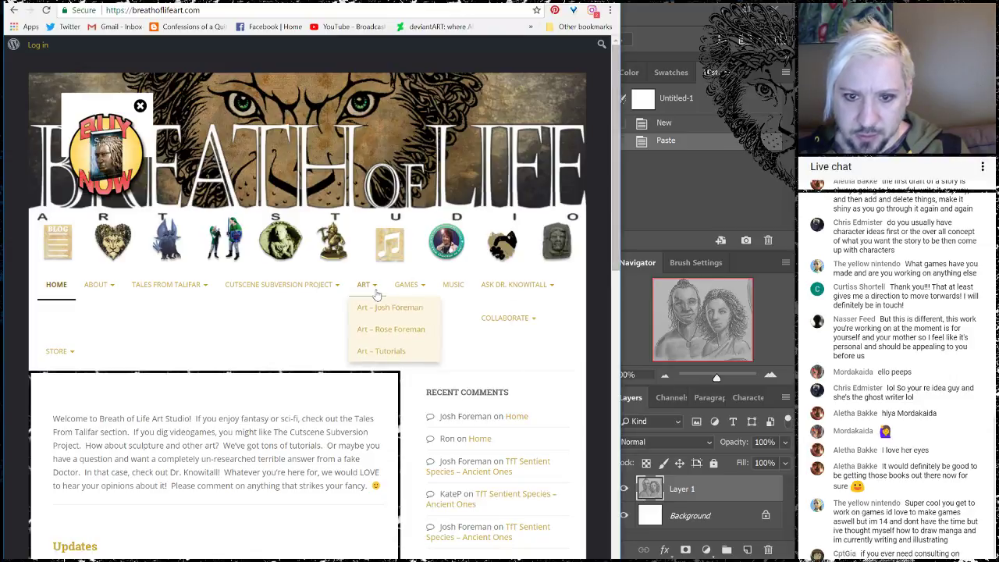
# Open the Tales From Talifar page, dismiss the Buy Now pop-up, and look through the vision statement.
pyautogui.moveTo(159, 293)
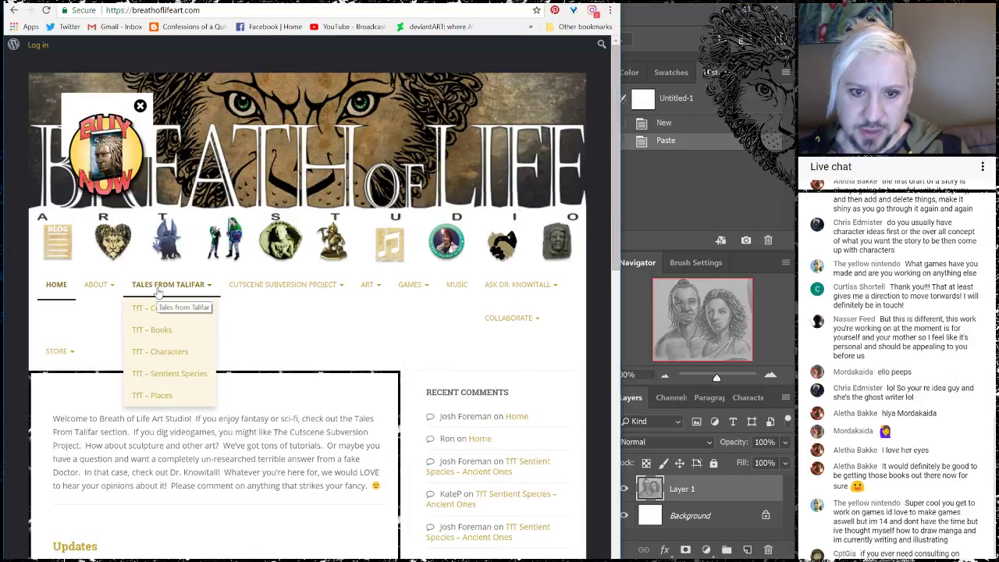
pyautogui.click(161, 288)
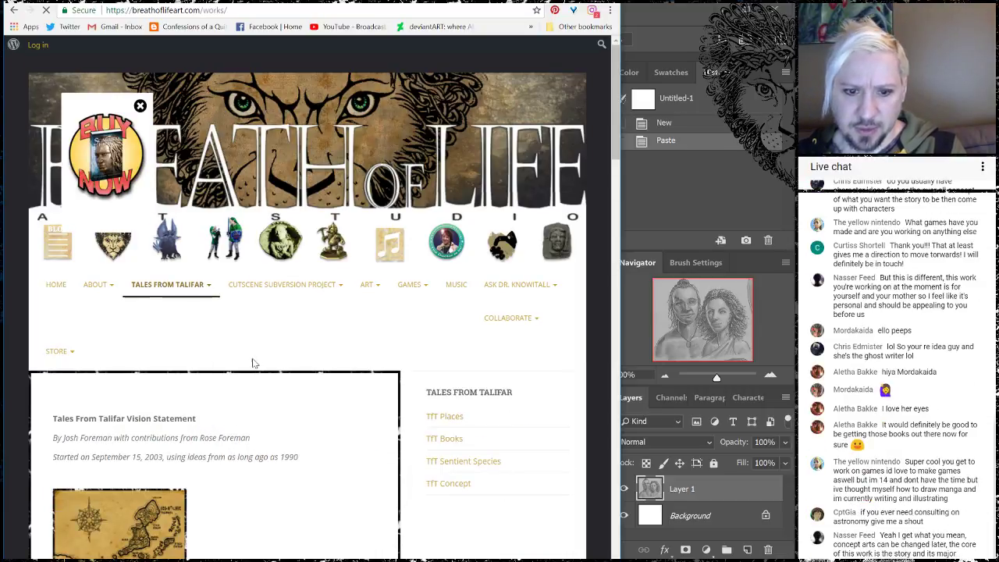
pyautogui.scroll(-3, 309, 474)
pyautogui.scroll(-7, 308, 473)
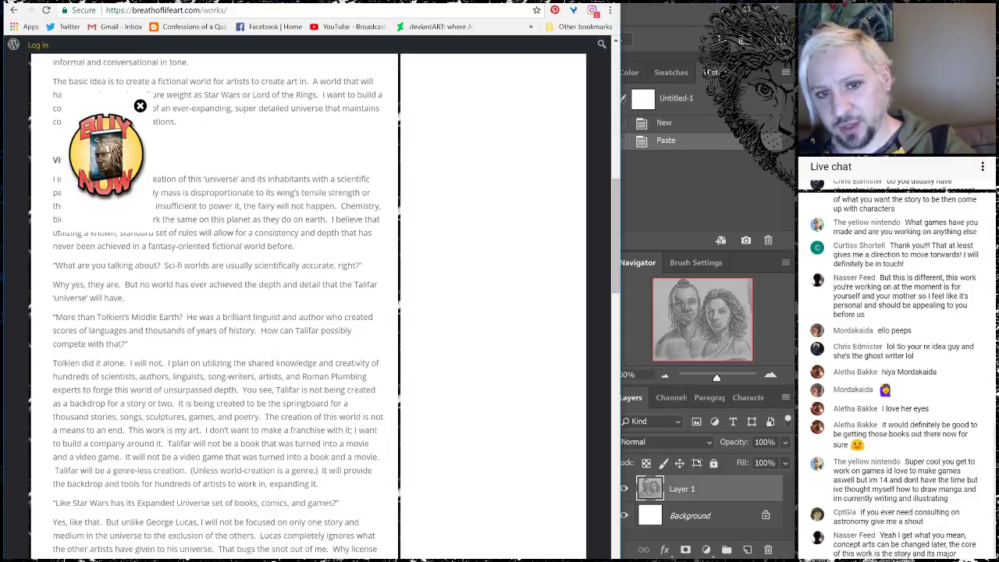
pyautogui.scroll(2, 121, 148)
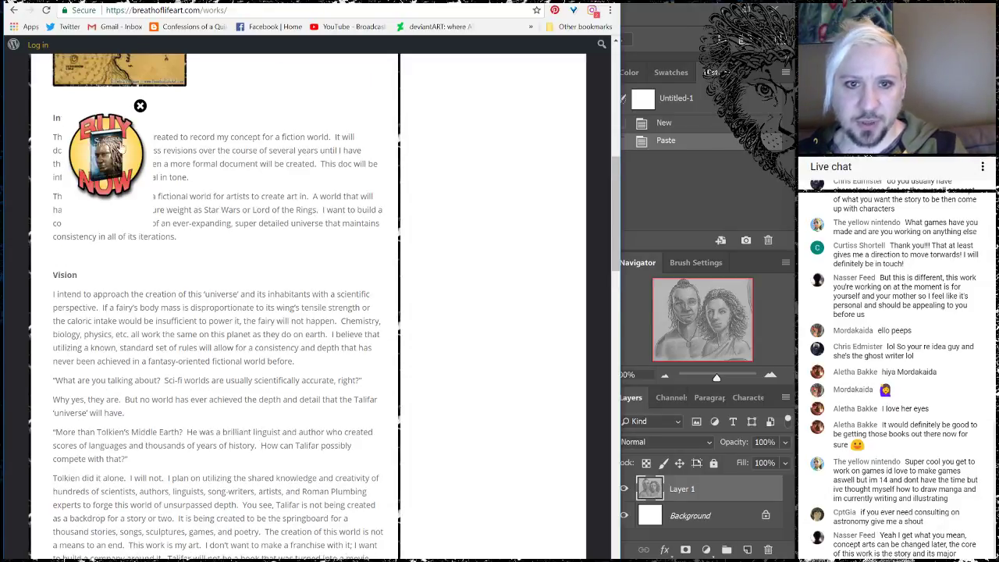
pyautogui.click(140, 105)
pyautogui.scroll(-6, 219, 313)
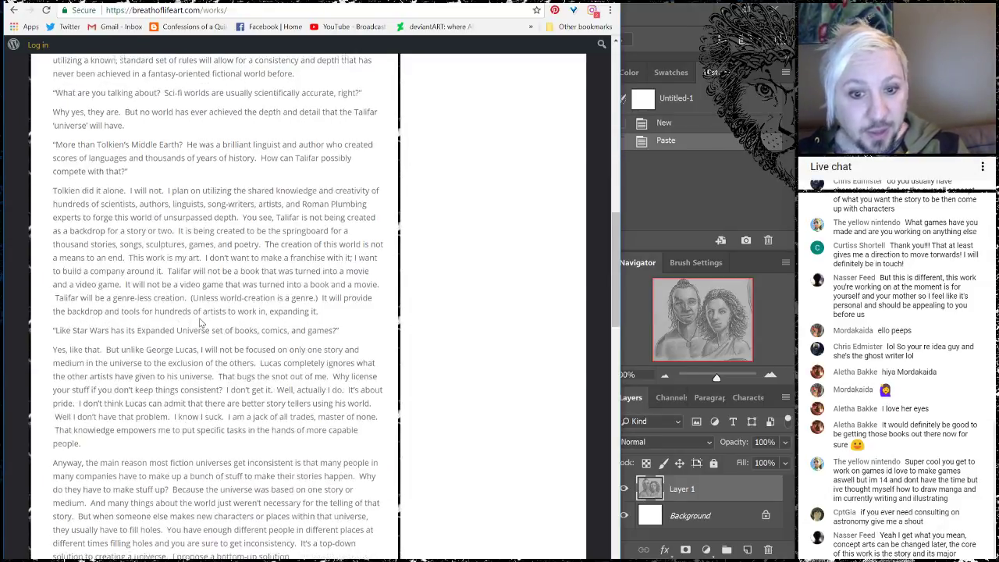
pyautogui.scroll(-6, 199, 321)
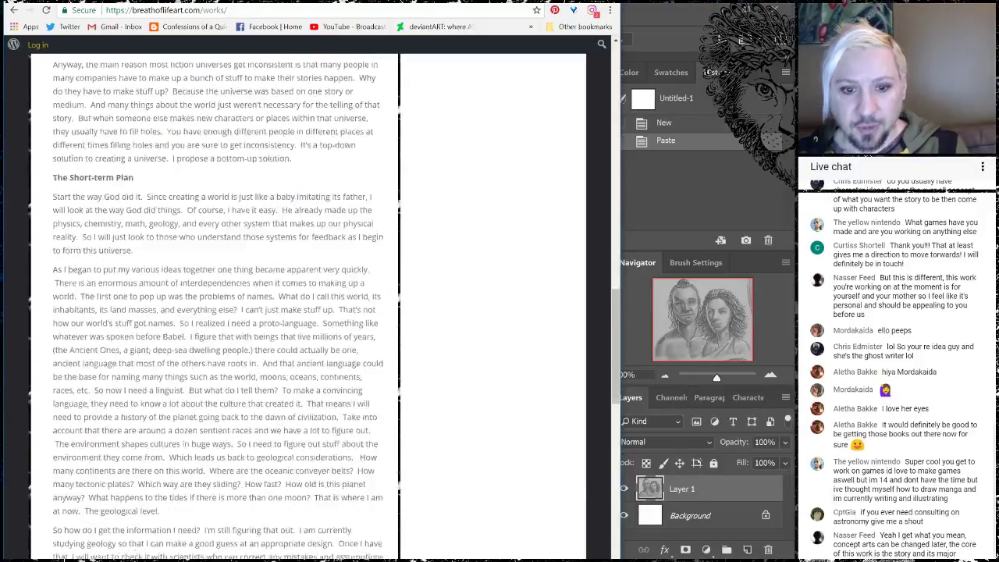
pyautogui.scroll(18, 199, 318)
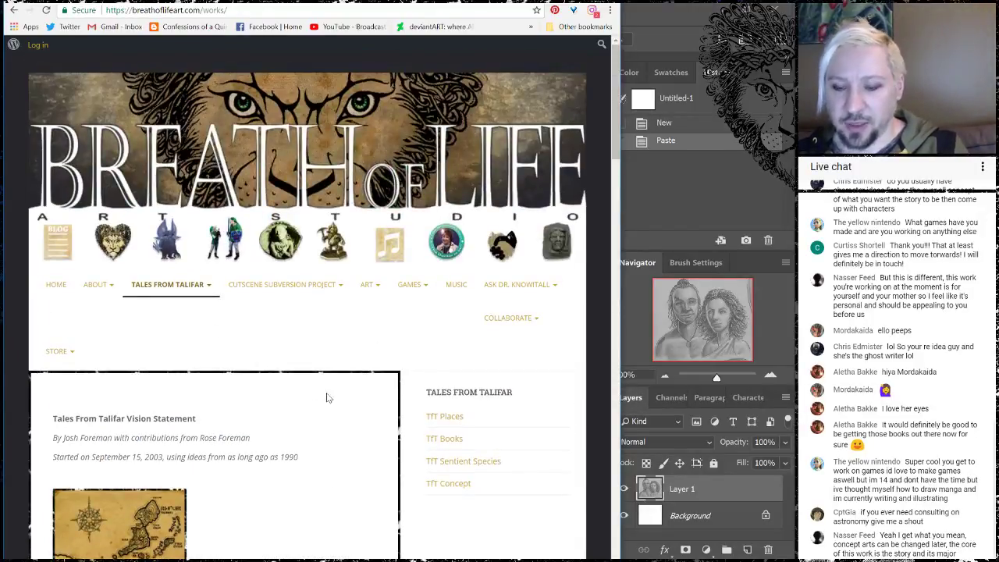
# Open the TfT Books page and examine the book cover shown there.
pyautogui.click(449, 445)
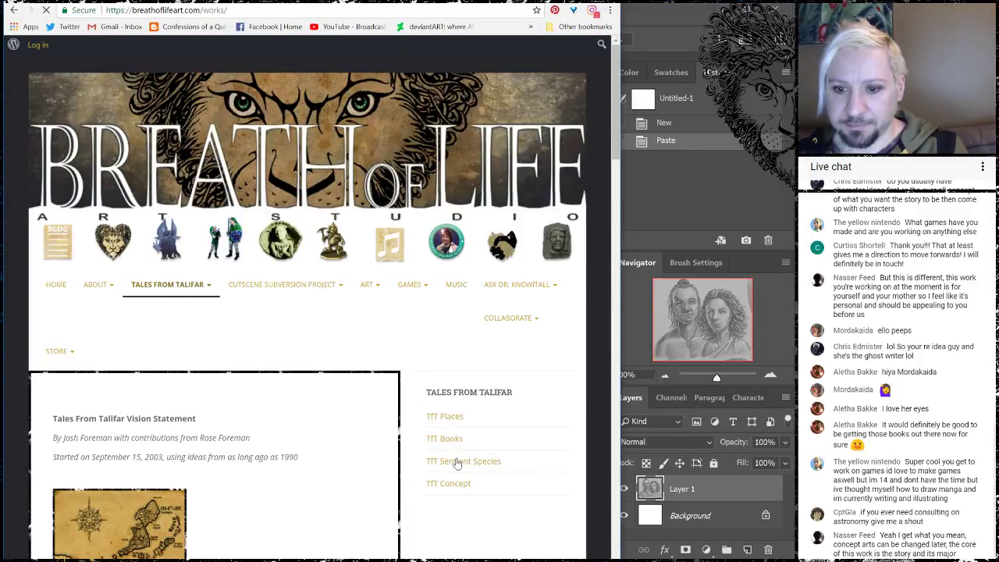
pyautogui.scroll(-3, 328, 422)
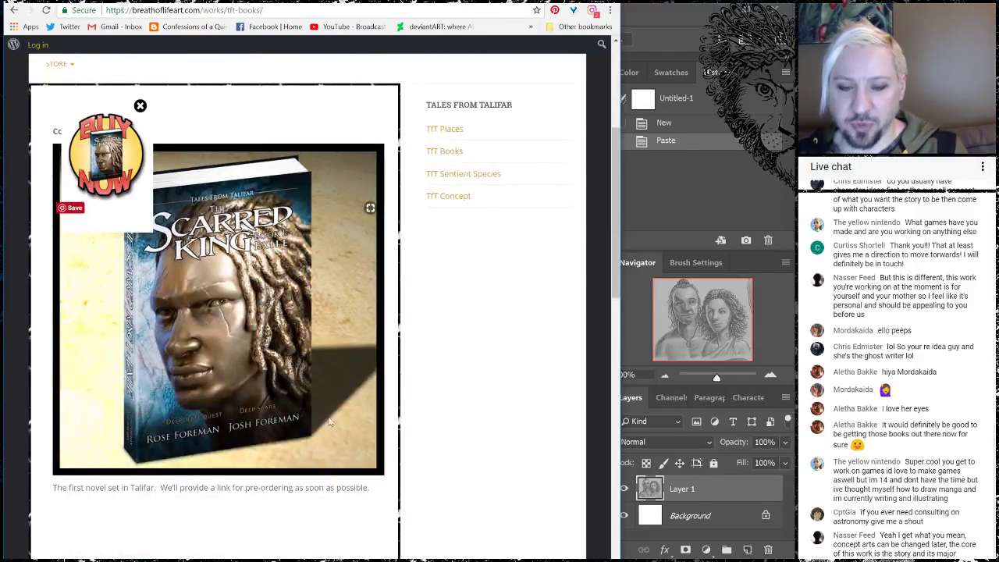
pyautogui.scroll(1, 310, 401)
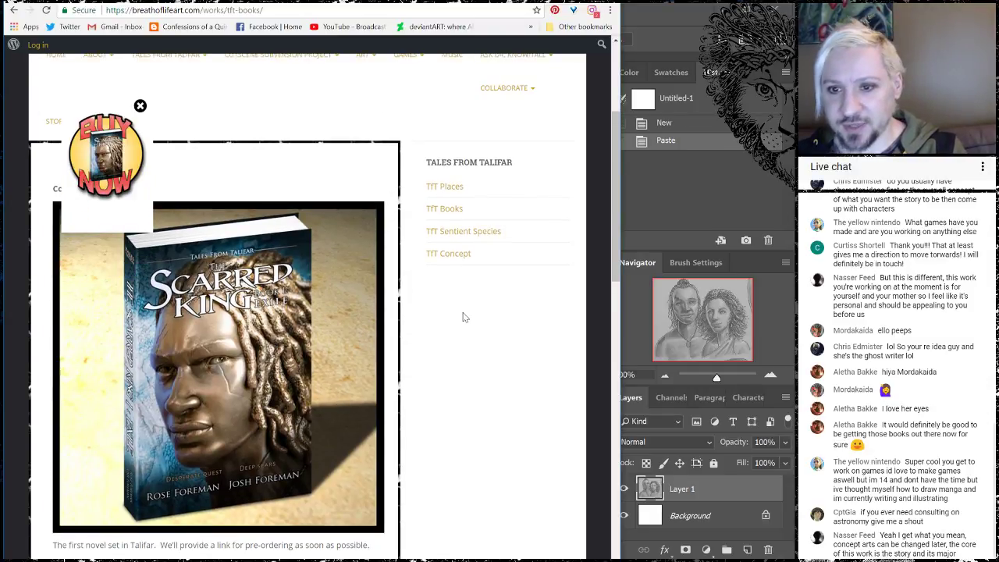
# Open the TfT Sentient Species page and go to the Varon species entry.
pyautogui.click(459, 233)
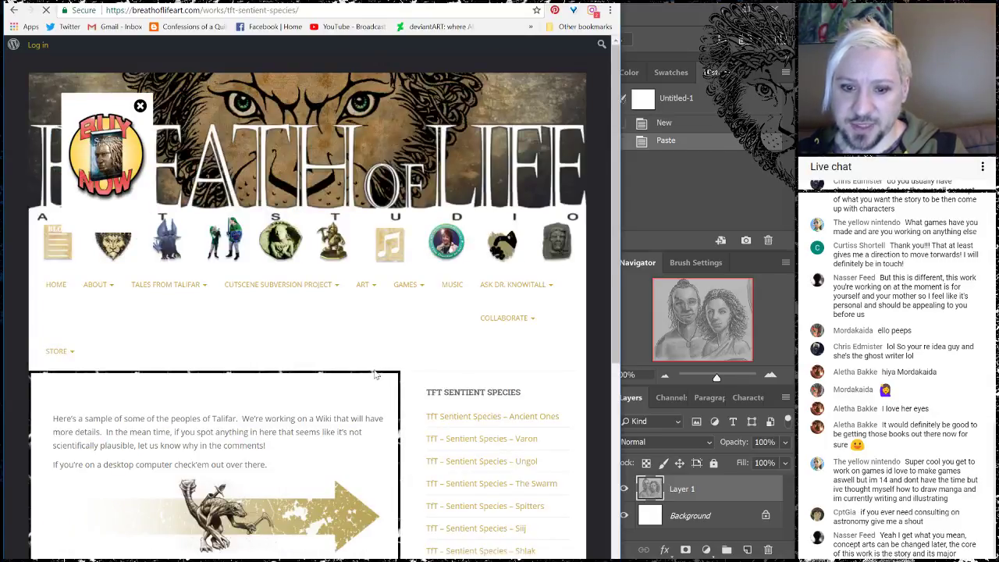
pyautogui.scroll(-2, 367, 367)
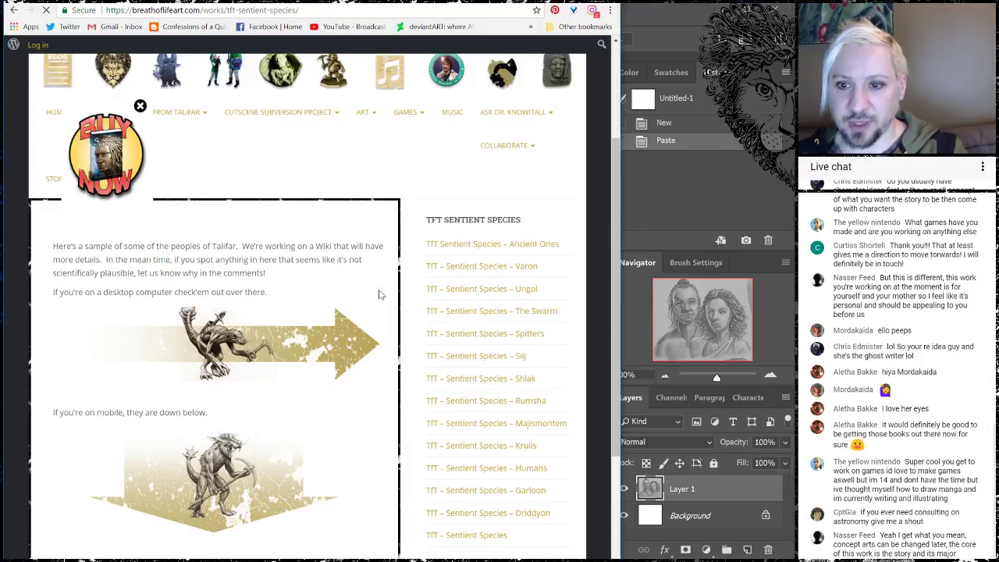
pyautogui.click(445, 269)
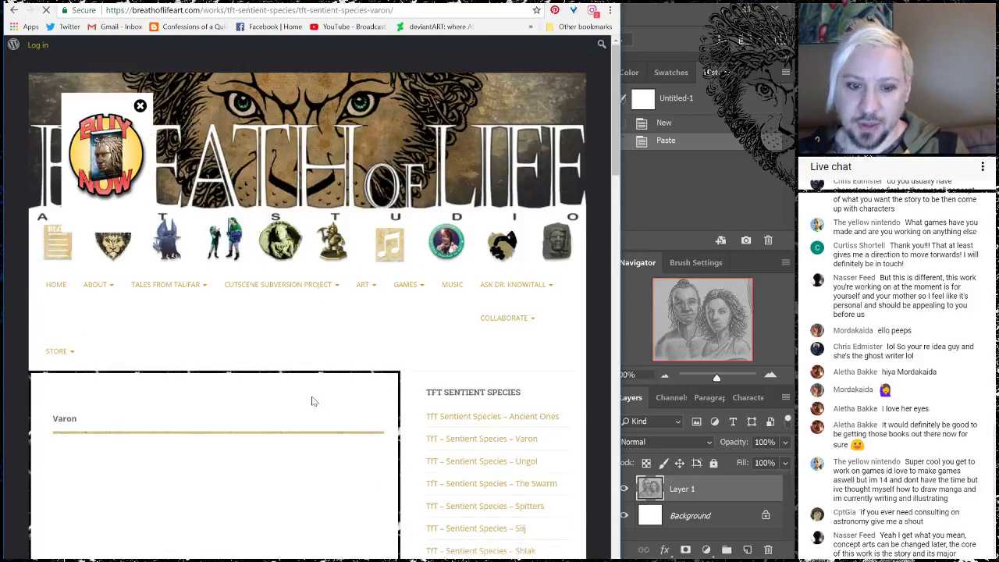
# Examine the Varon illustration, description, and statistics table, and dismiss the newsletter sign-up pop-up.
pyautogui.scroll(-5, 328, 371)
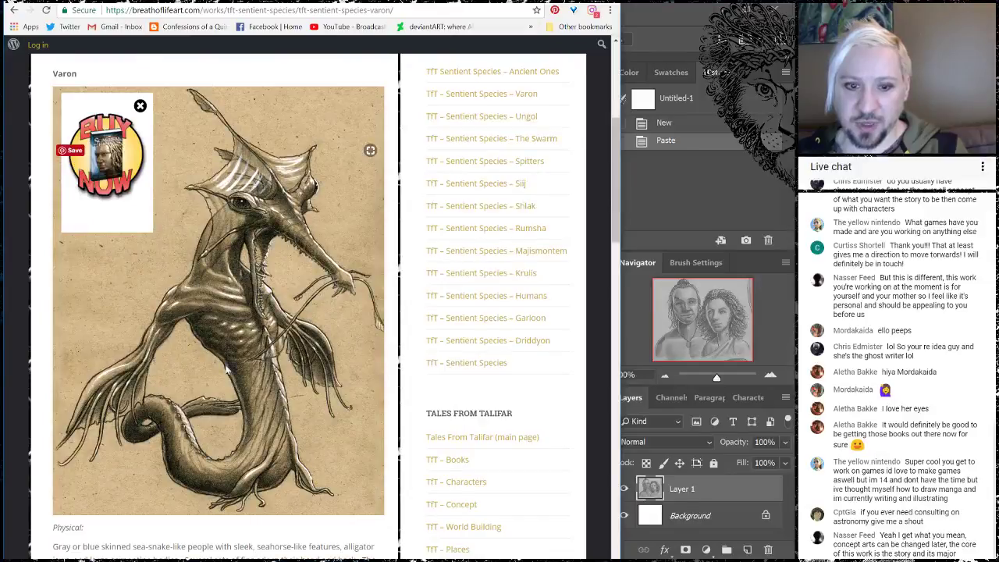
pyautogui.scroll(-2, 352, 342)
pyautogui.scroll(-12, 296, 353)
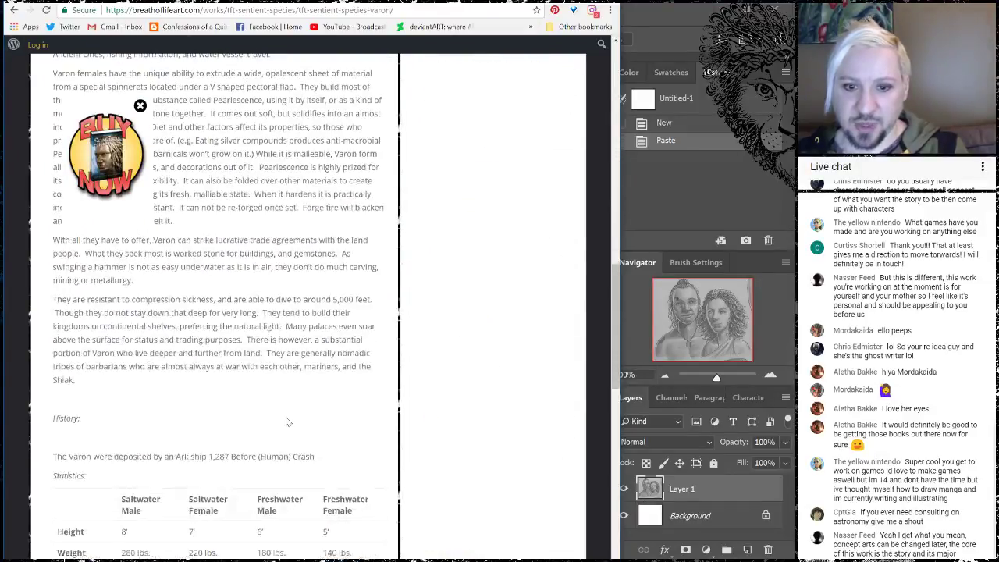
pyautogui.scroll(-4, 297, 353)
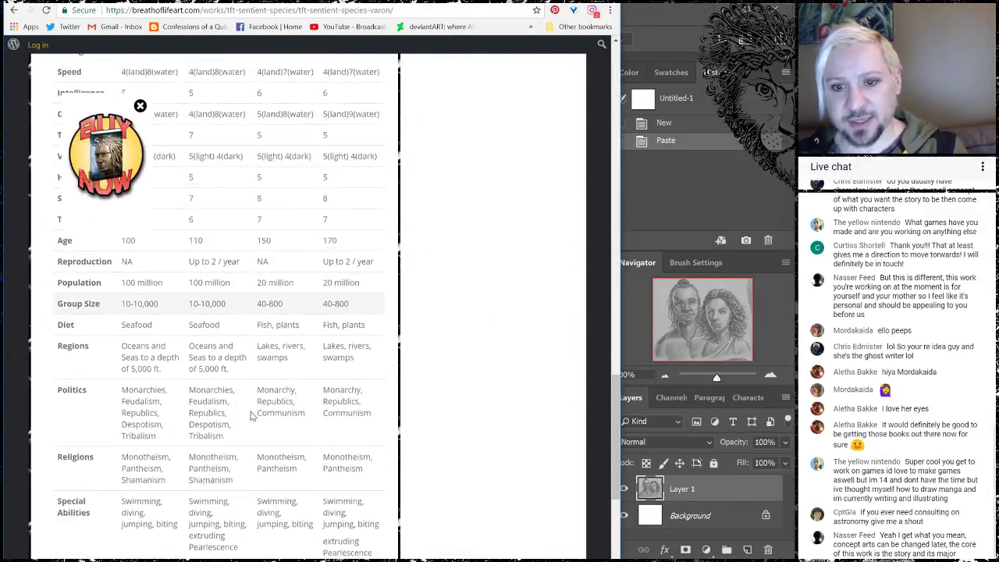
pyautogui.scroll(6, 299, 404)
pyautogui.scroll(15, 297, 403)
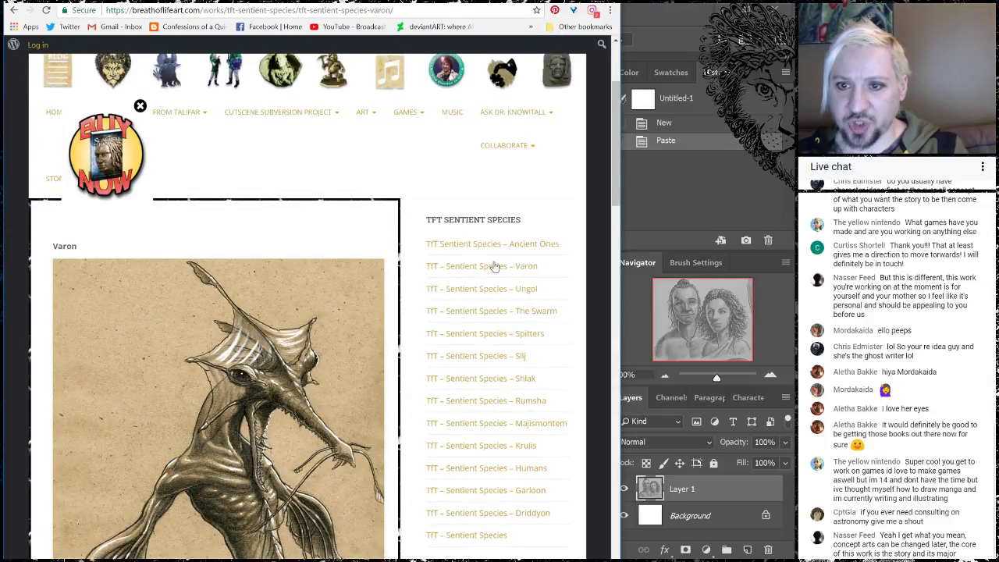
pyautogui.scroll(3, 500, 267)
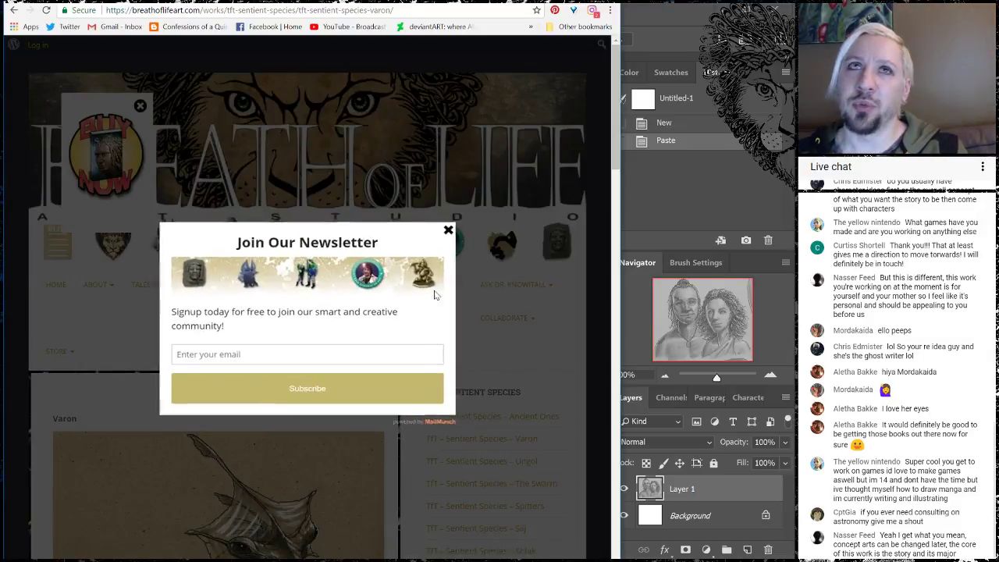
pyautogui.click(444, 233)
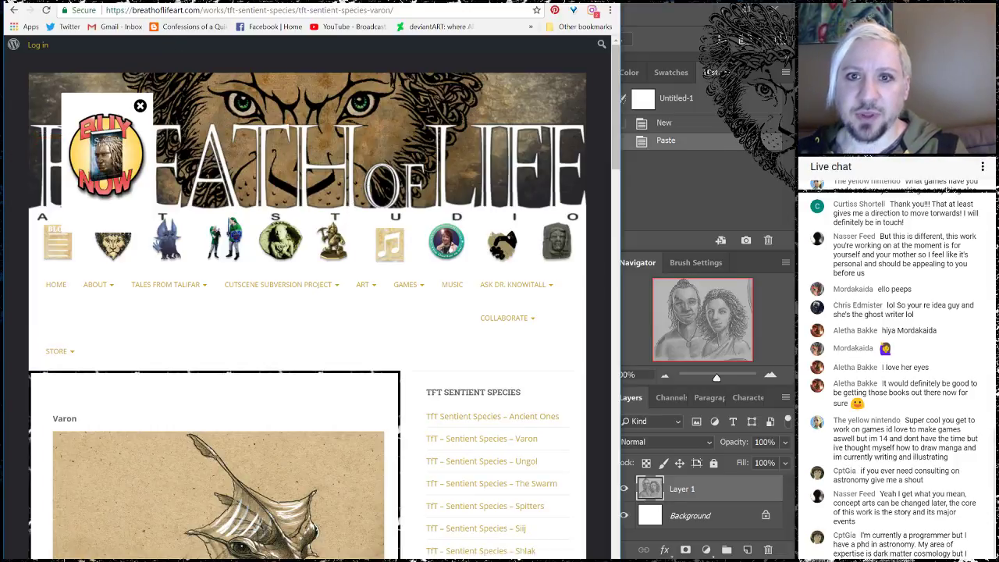
# Switch to Photoshop and clone plain background over the upper part of the stray line beside the woman, using a size 90 Clone Stamp brush.
pyautogui.hotkey('alt', 'Tab')
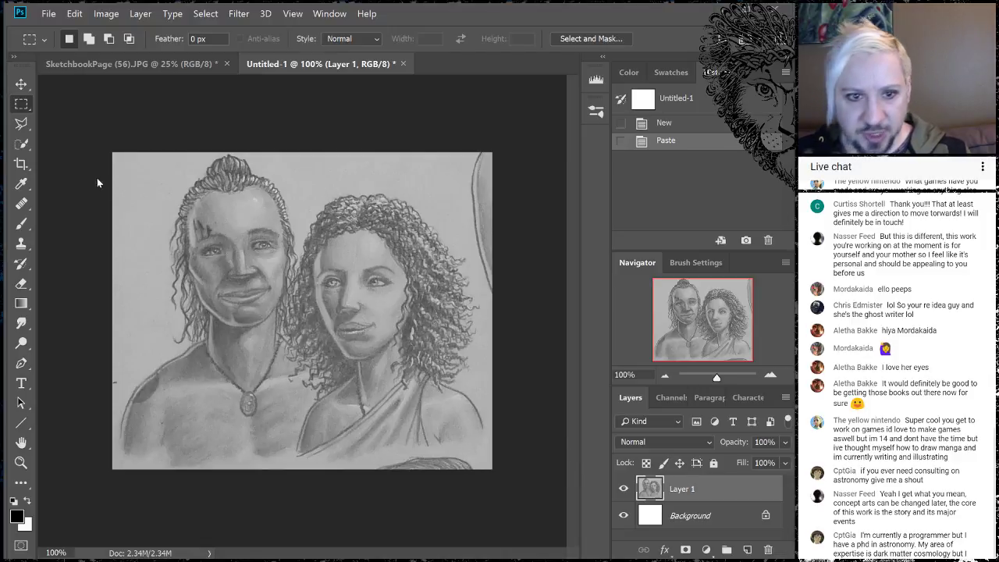
pyautogui.click(21, 226)
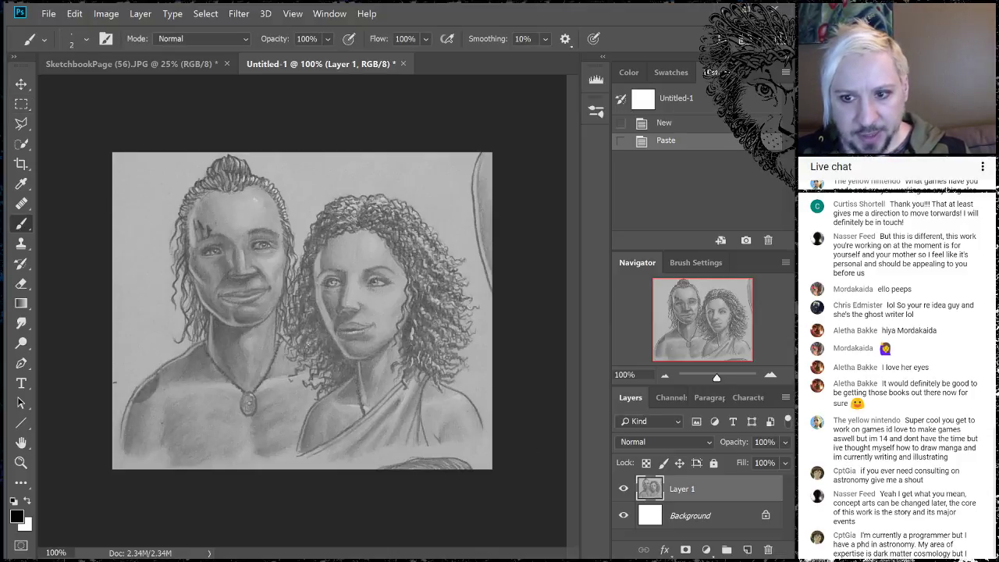
pyautogui.click(21, 243)
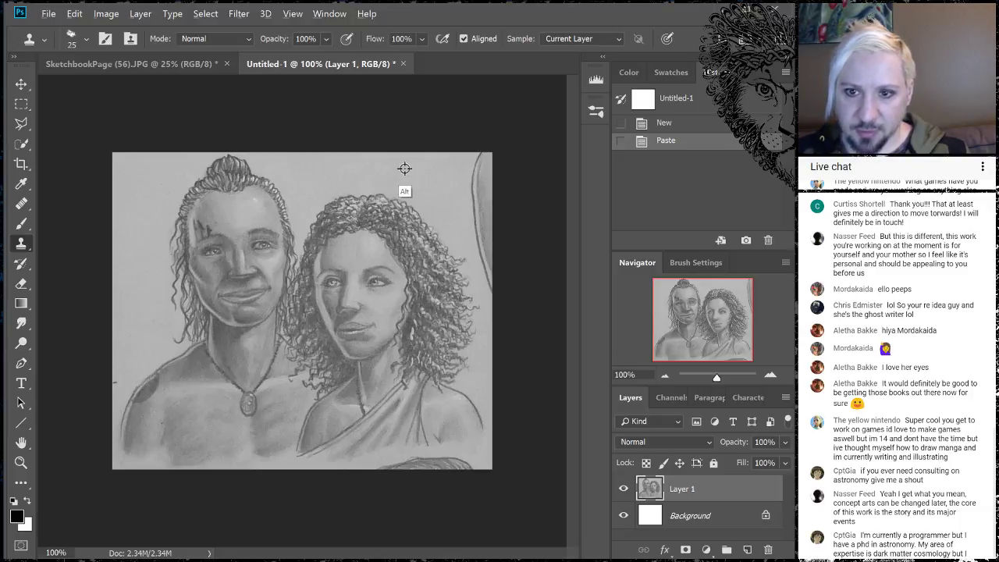
pyautogui.moveTo(472, 180); pyautogui.dragTo(474, 192)
pyautogui.press(']')
pyautogui.press(']')
pyautogui.press(']')
pyautogui.press(']')
pyautogui.press(']')
pyautogui.press(']')
pyautogui.press(']')
pyautogui.press(']')
pyautogui.press(']')
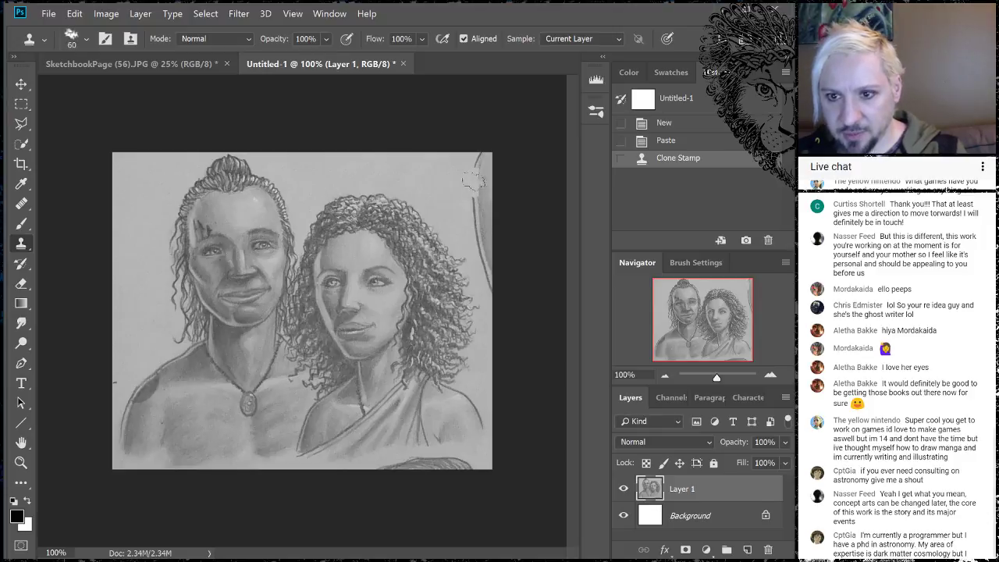
pyautogui.click(476, 168)
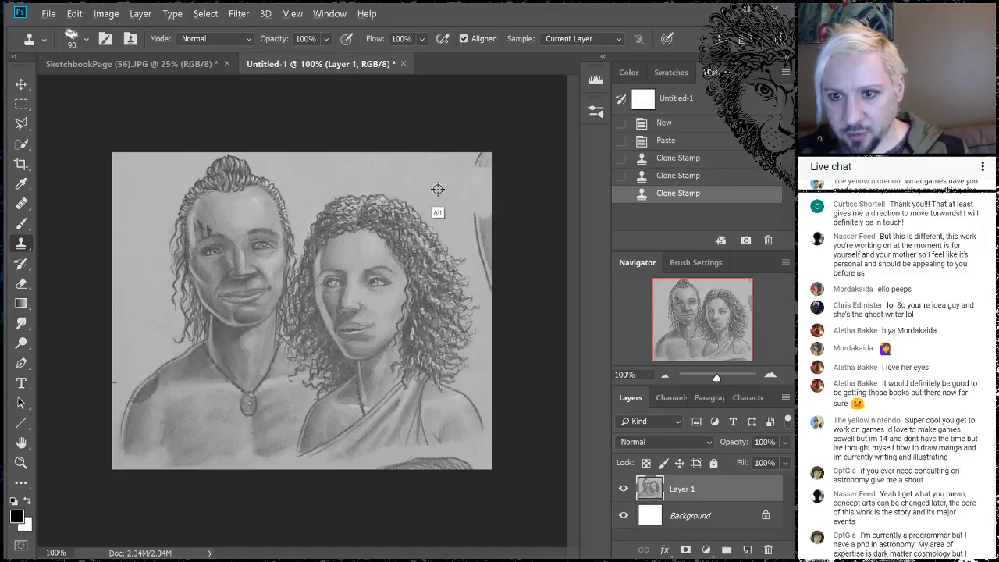
pyautogui.click(480, 191)
pyautogui.click(483, 160)
# Resample clean background and clone out the rest of the stray curved line beside the woman's hair.
pyautogui.keyDown('alt'); pyautogui.click(448, 180); pyautogui.keyUp('alt')
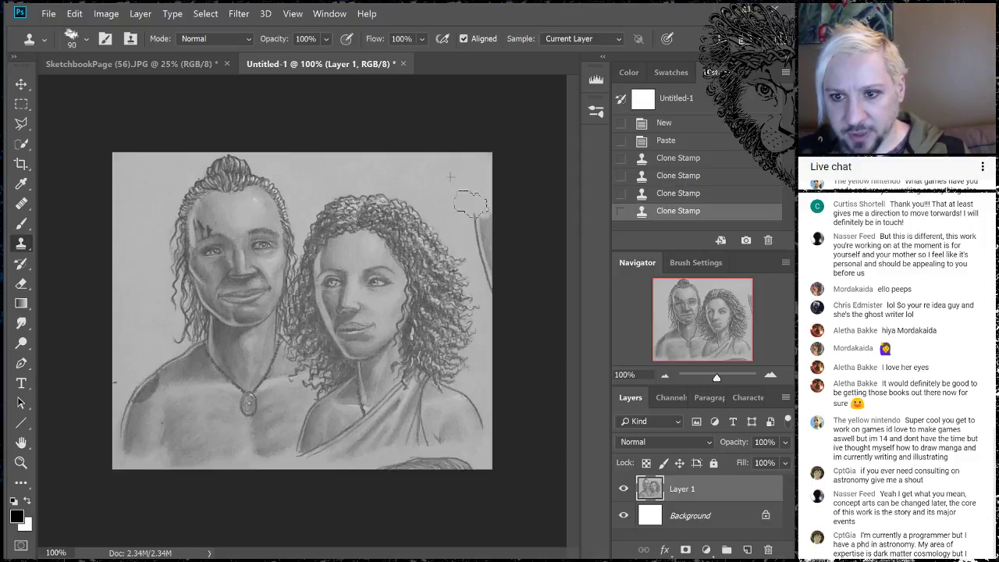
pyautogui.click(482, 223)
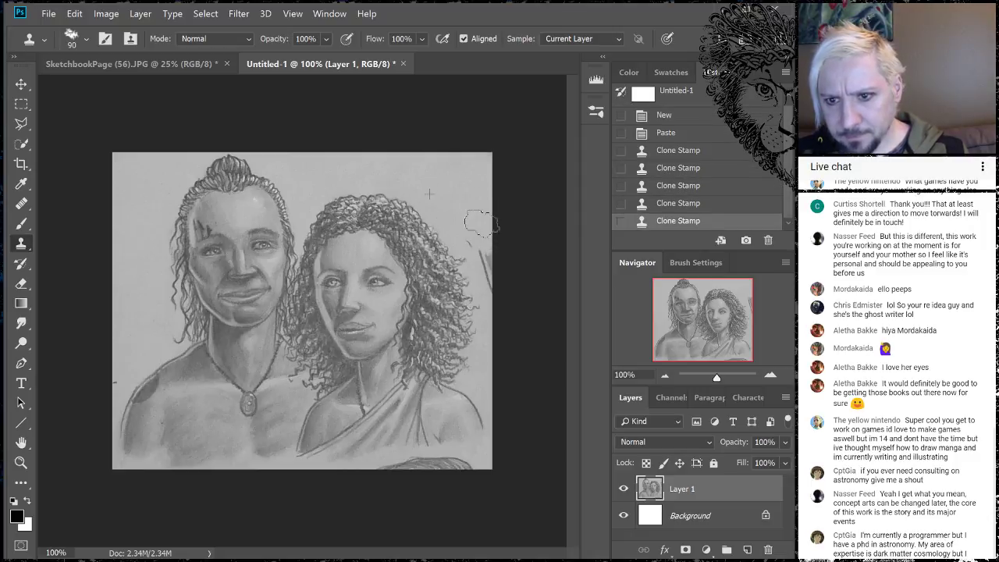
pyautogui.click(475, 228)
pyautogui.click(477, 241)
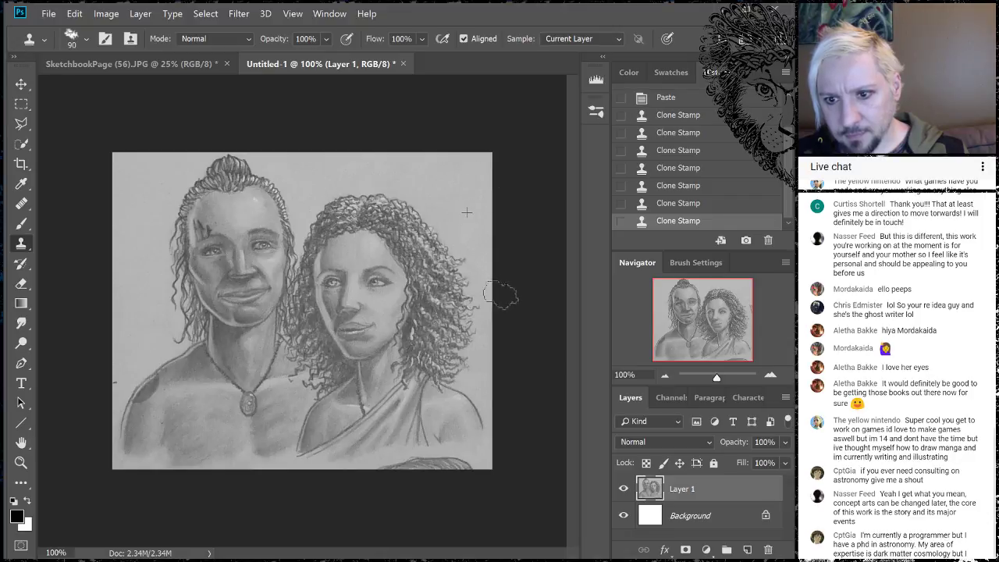
pyautogui.click(500, 290)
# Clone background texture over the stray sketch fragment along the image's lower edge, beneath the woman's shoulder.
pyautogui.keyDown('alt'); pyautogui.click(466, 177); pyautogui.keyUp('alt')
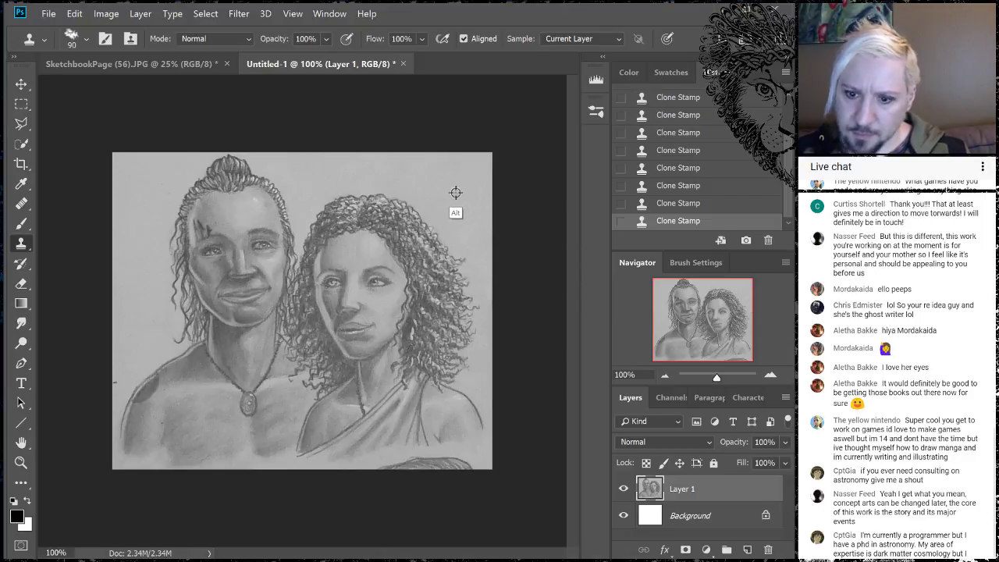
pyautogui.moveTo(464, 476); pyautogui.dragTo(456, 465)
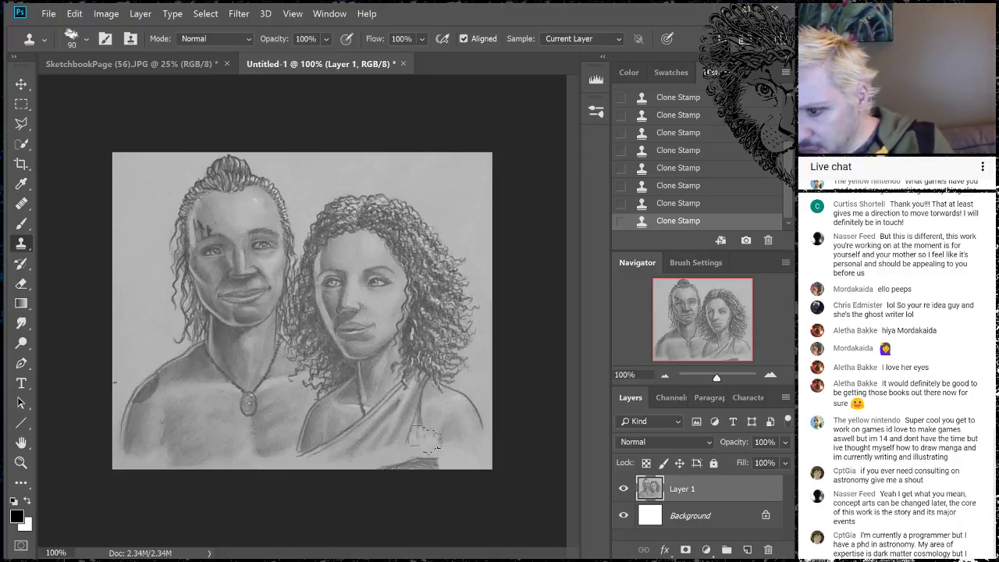
pyautogui.scroll(-2, 404, 440)
pyautogui.scroll(-3, 403, 439)
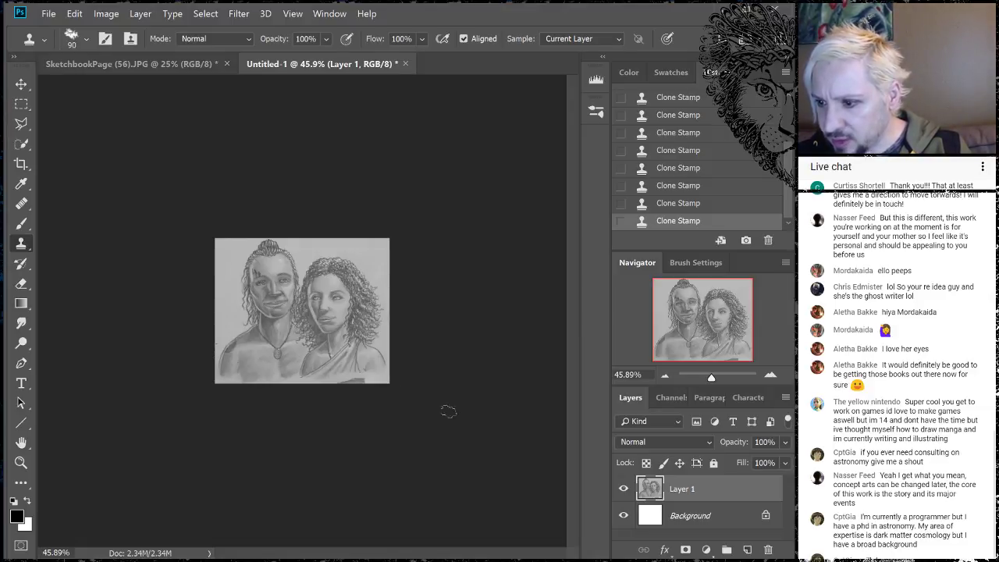
pyautogui.click(770, 376)
pyautogui.click(771, 376)
pyautogui.click(771, 376)
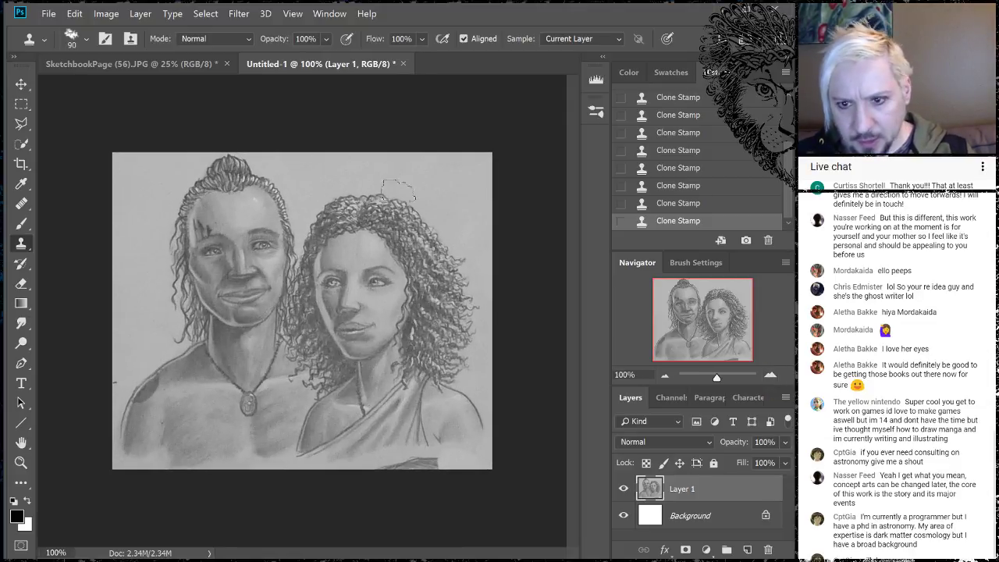
pyautogui.keyDown('alt'); pyautogui.click(460, 173); pyautogui.keyUp('alt')
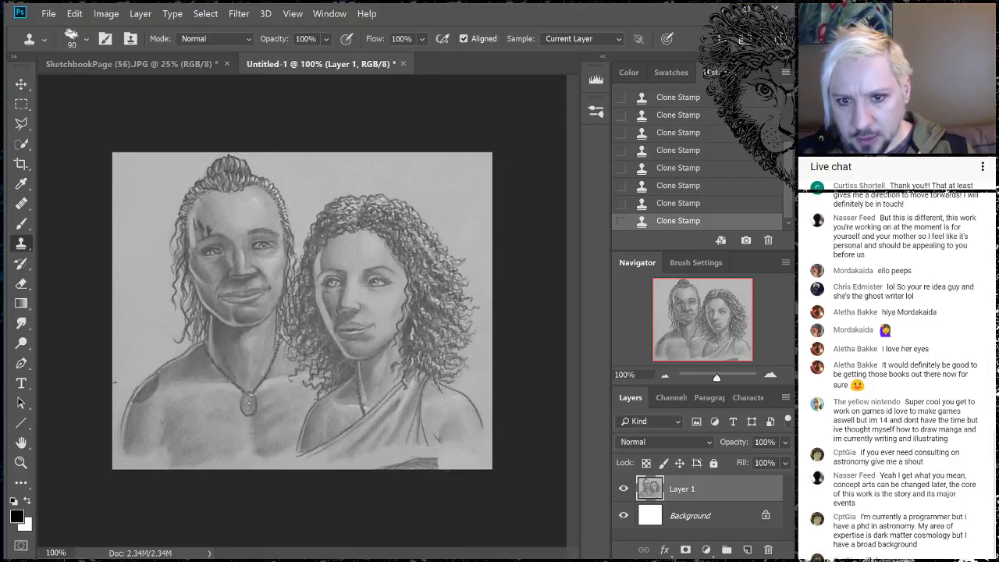
pyautogui.moveTo(432, 480)
pyautogui.mouseDown()
pyautogui.moveTo(414, 469)
pyautogui.moveTo(376, 484)
pyautogui.moveTo(436, 466)
pyautogui.mouseUp()
pyautogui.keyDown('alt'); pyautogui.click(455, 179); pyautogui.keyUp('alt')
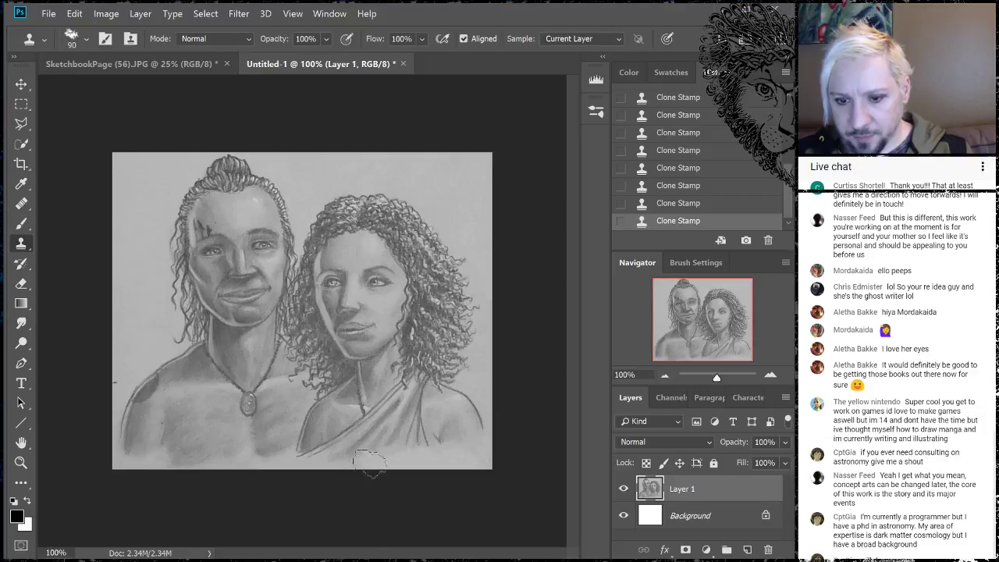
pyautogui.moveTo(378, 474); pyautogui.dragTo(386, 460)
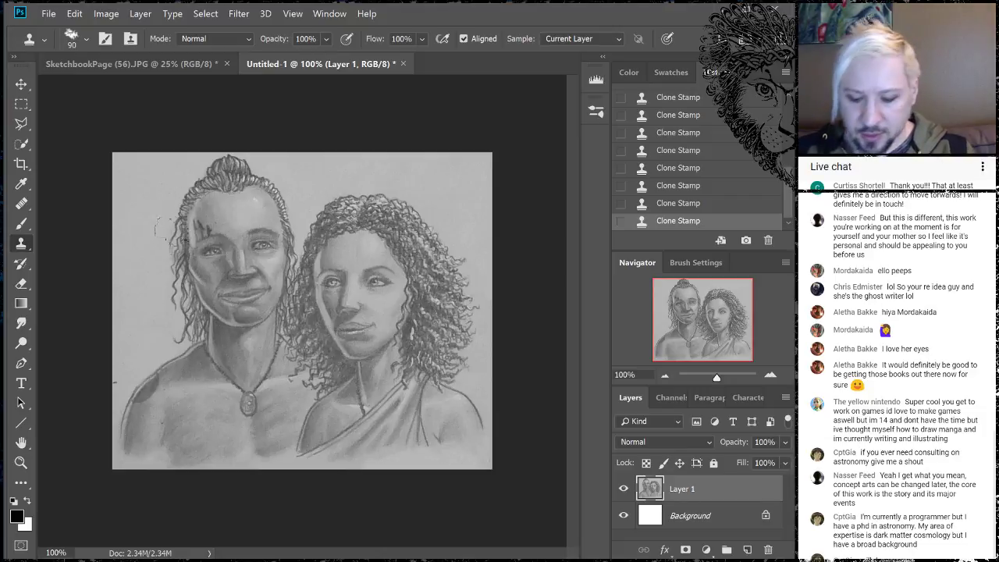
# Reduce the Clone Stamp brush to size 50 and clone out the small stray mark at the image edge beside the man's shoulder.
pyautogui.moveTo(189, 242)
pyautogui.mouseDown()
pyautogui.moveTo(204, 234)
pyautogui.moveTo(195, 235)
pyautogui.moveTo(207, 261)
pyautogui.mouseUp()
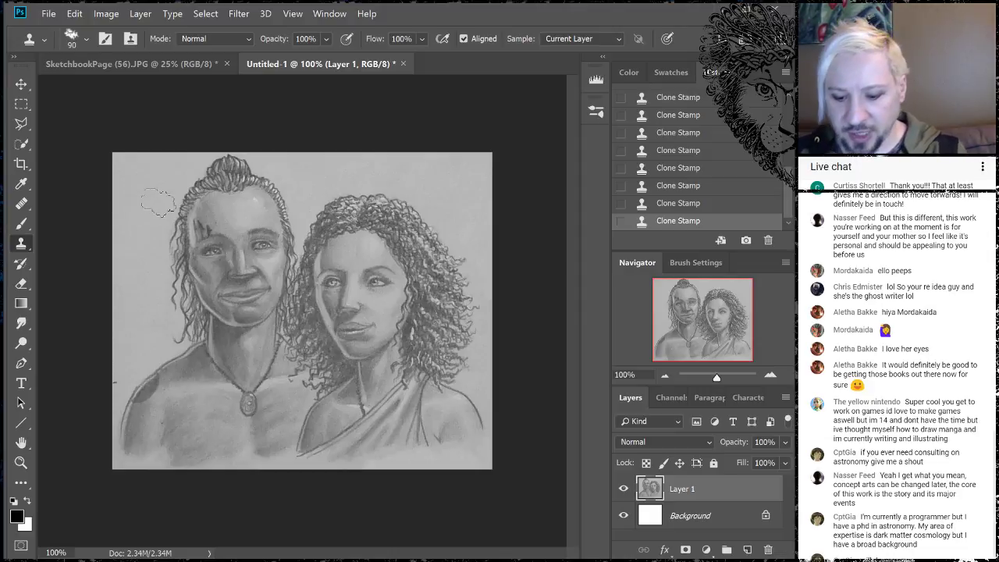
pyautogui.press('[')
pyautogui.press('[')
pyautogui.press('[')
pyautogui.press('[')
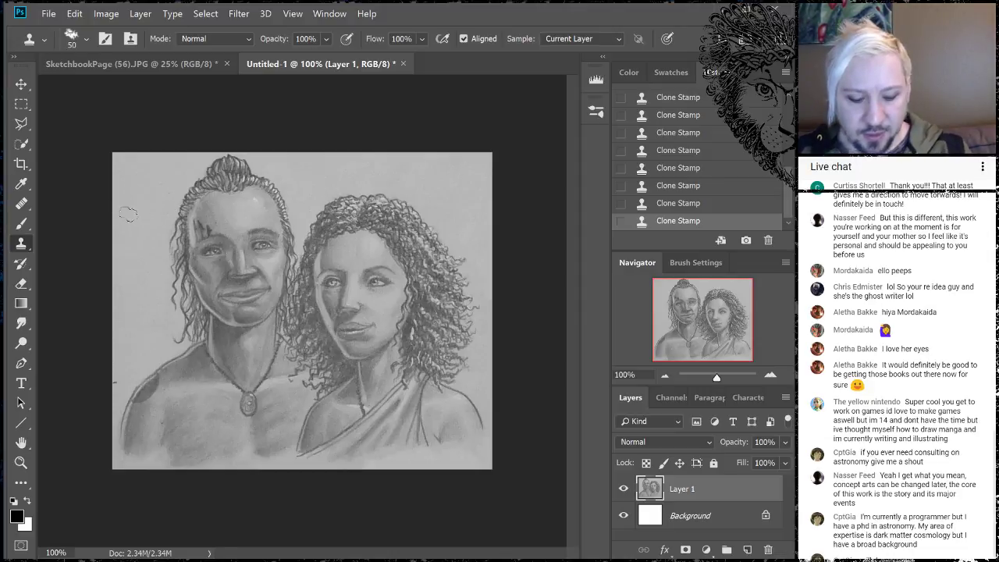
pyautogui.keyDown('alt'); pyautogui.click(130, 209); pyautogui.keyUp('alt')
pyautogui.moveTo(163, 191); pyautogui.dragTo(164, 191)
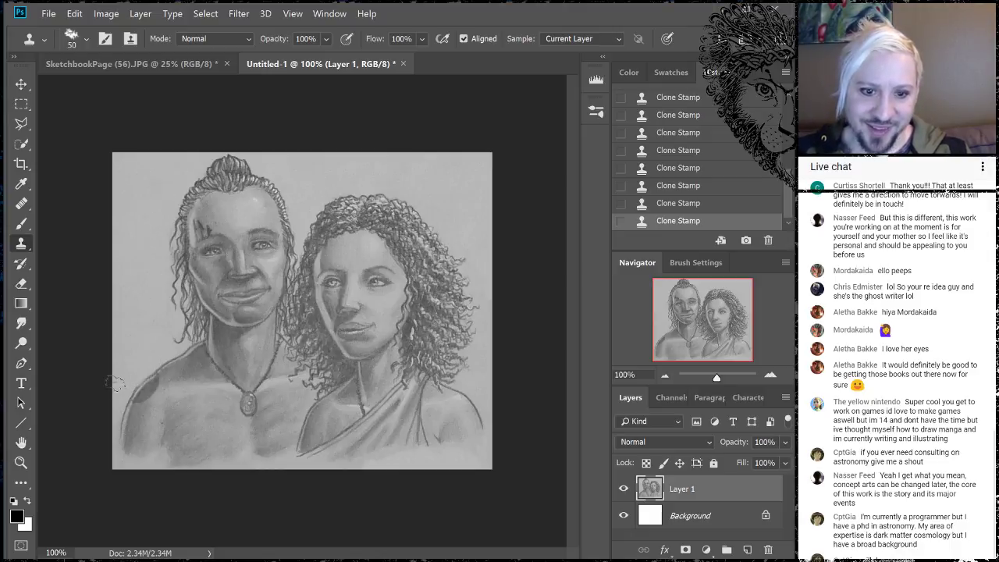
pyautogui.moveTo(114, 383); pyautogui.dragTo(111, 385)
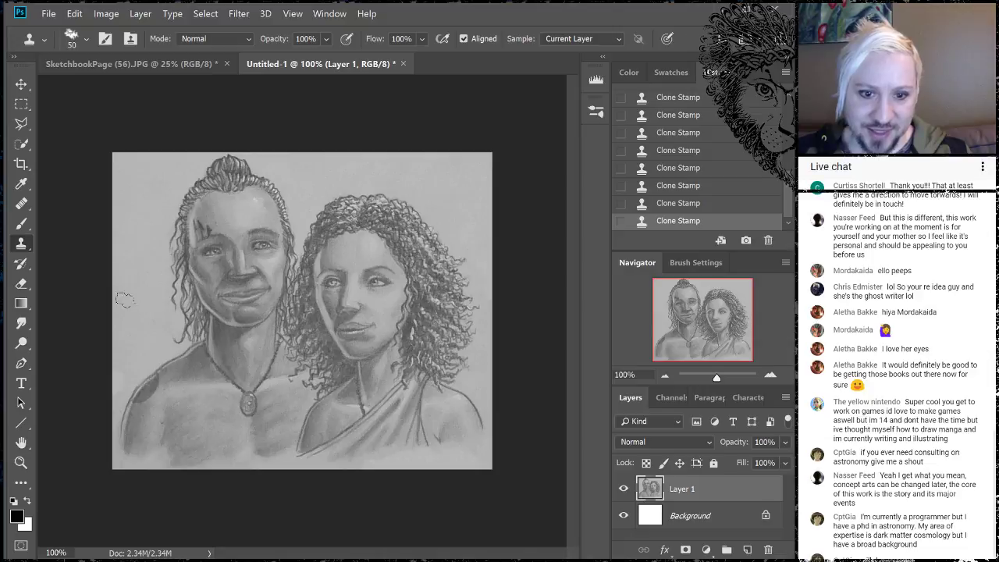
pyautogui.moveTo(119, 376); pyautogui.dragTo(107, 382)
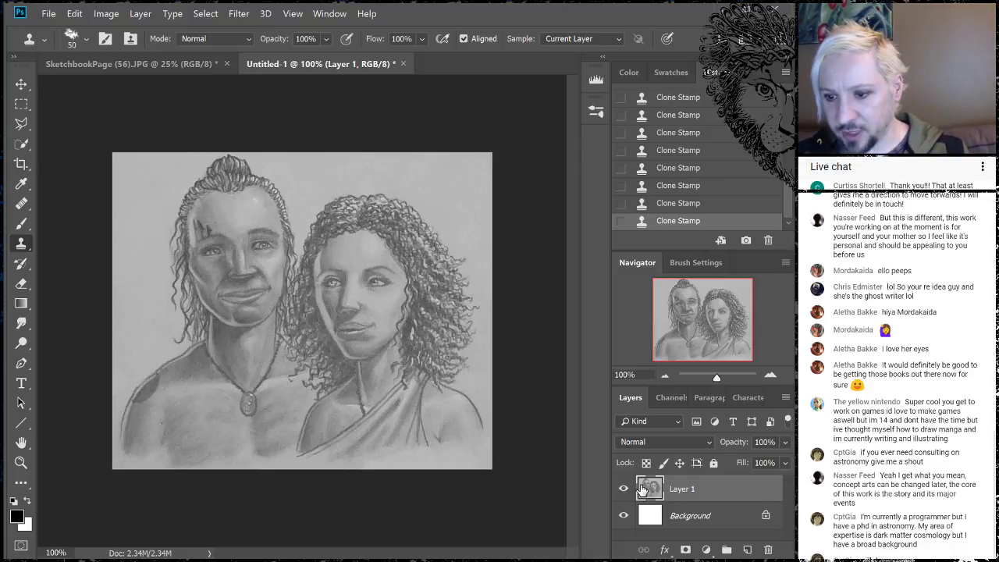
# Apply a Brightness/Contrast adjustment to the portrait layer with brightness -17 and contrast 77.
pyautogui.moveTo(719, 495); pyautogui.dragTo(745, 543)
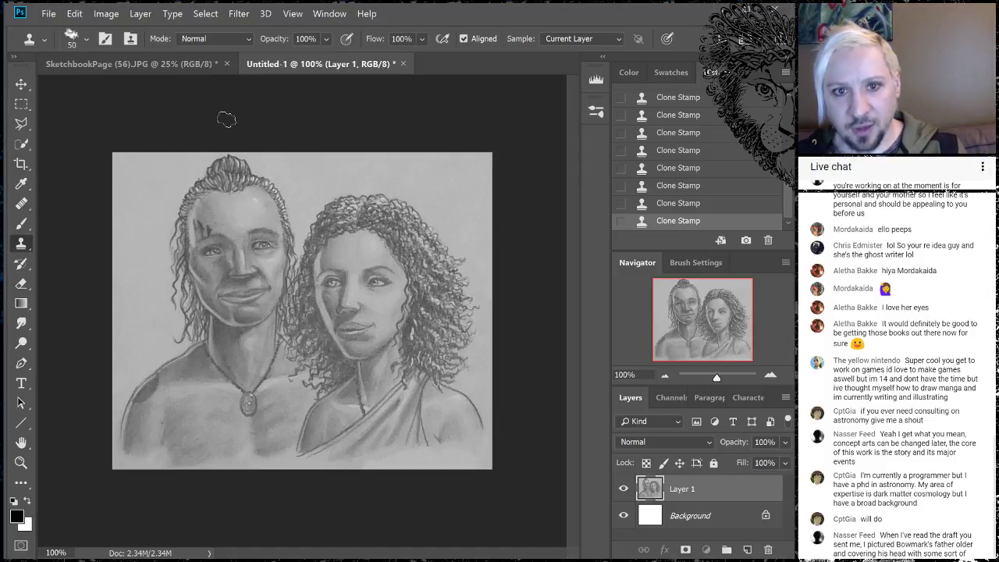
pyautogui.click(110, 17)
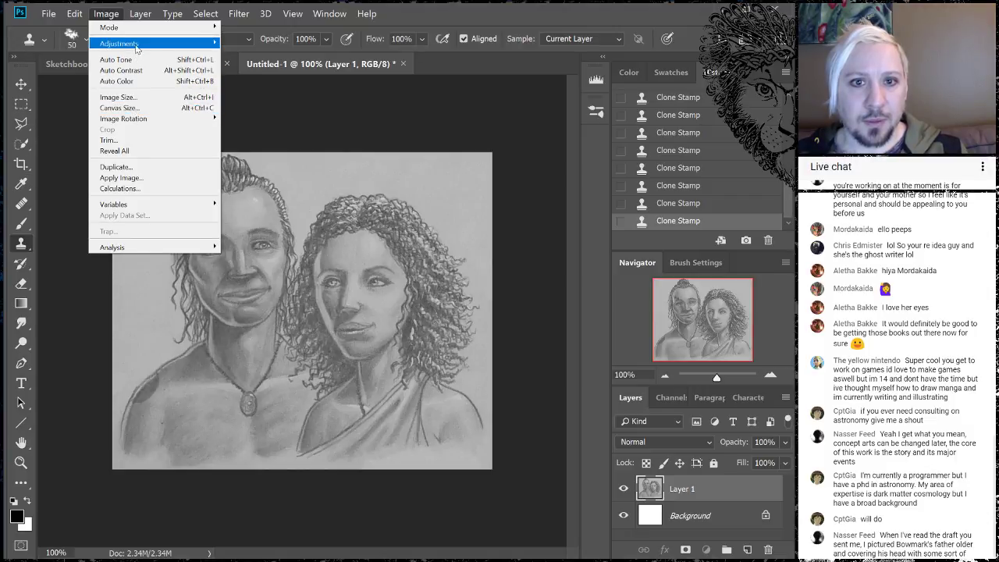
pyautogui.moveTo(136, 46)
pyautogui.click(47, 44)
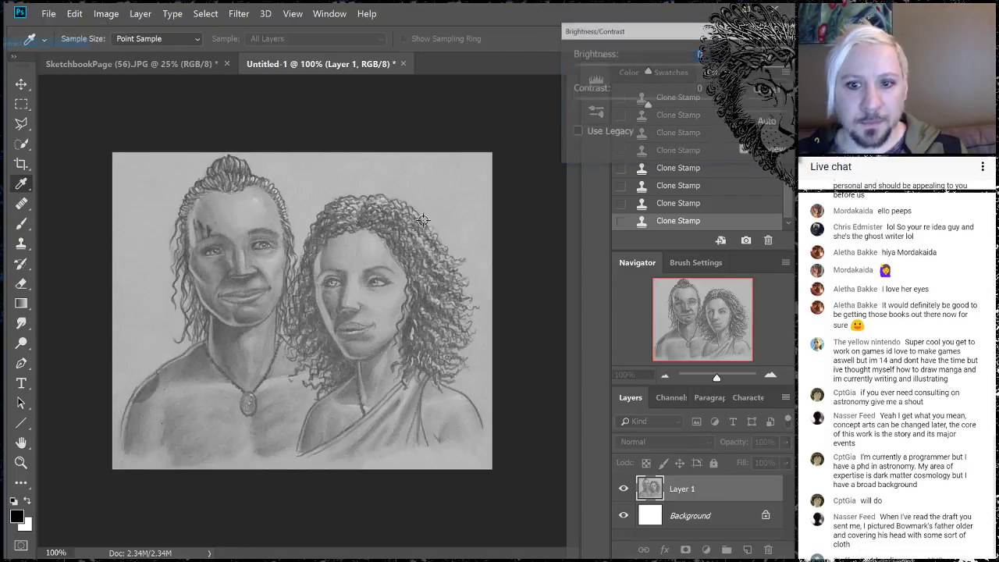
pyautogui.moveTo(664, 72); pyautogui.dragTo(663, 72)
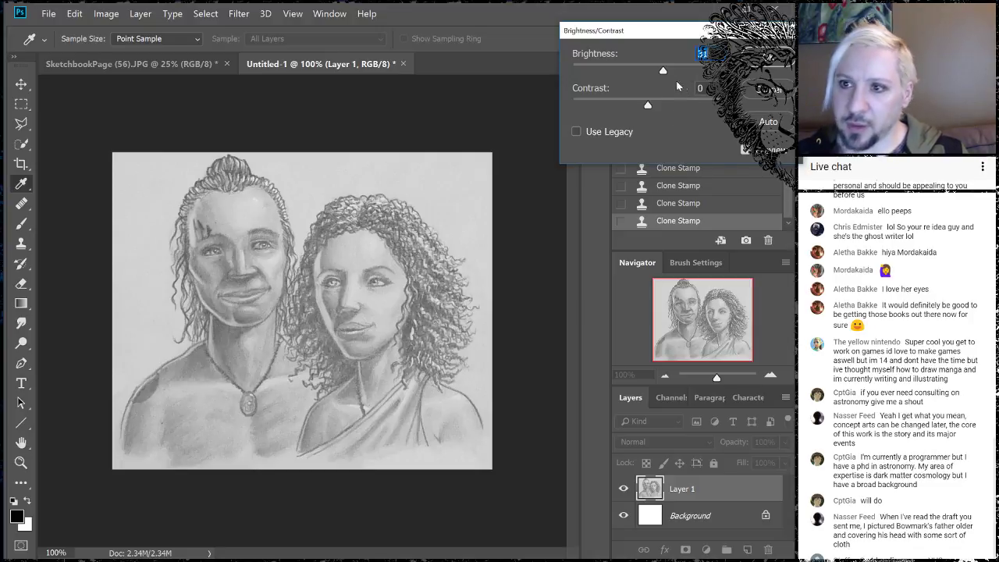
pyautogui.moveTo(664, 72); pyautogui.dragTo(678, 71)
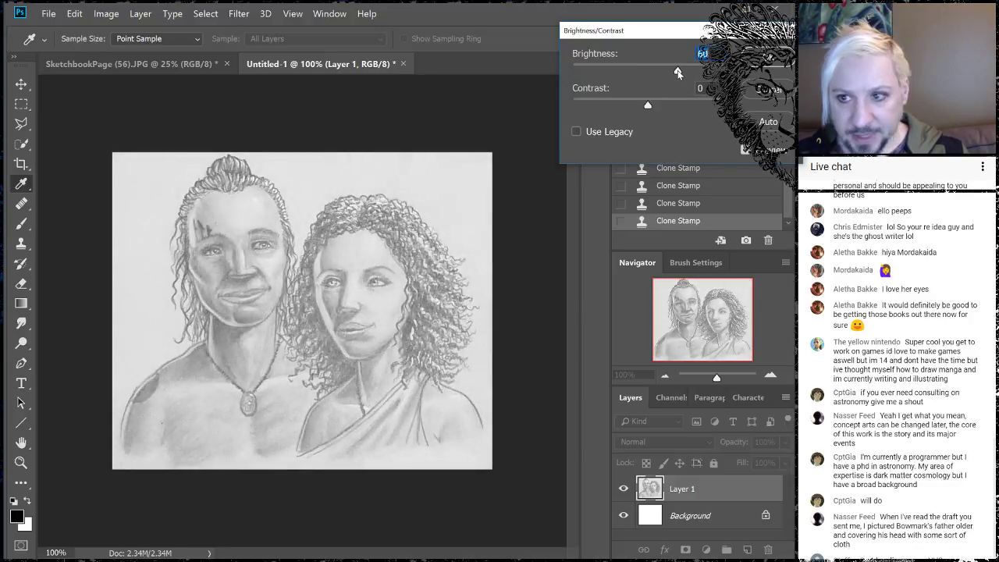
pyautogui.moveTo(646, 107)
pyautogui.mouseDown()
pyautogui.moveTo(668, 108)
pyautogui.moveTo(636, 105)
pyautogui.moveTo(653, 106)
pyautogui.mouseUp()
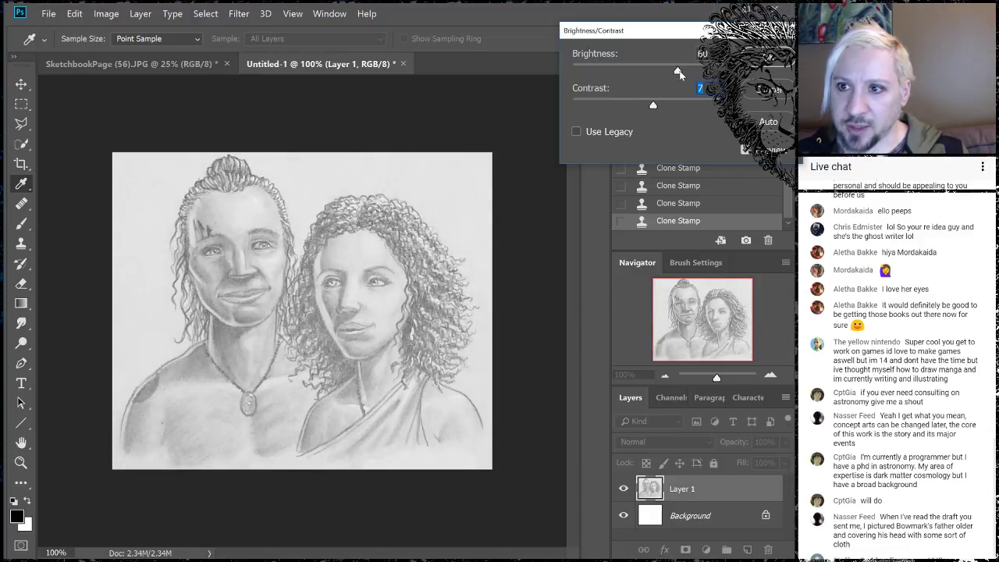
pyautogui.moveTo(673, 73); pyautogui.dragTo(686, 107)
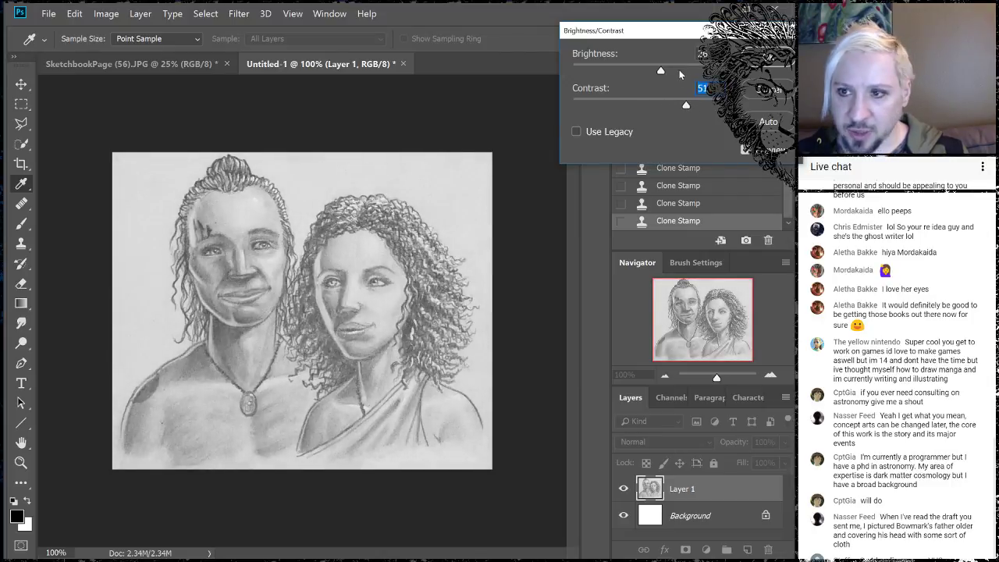
pyautogui.moveTo(662, 73); pyautogui.dragTo(644, 75)
pyautogui.moveTo(686, 107); pyautogui.dragTo(692, 107)
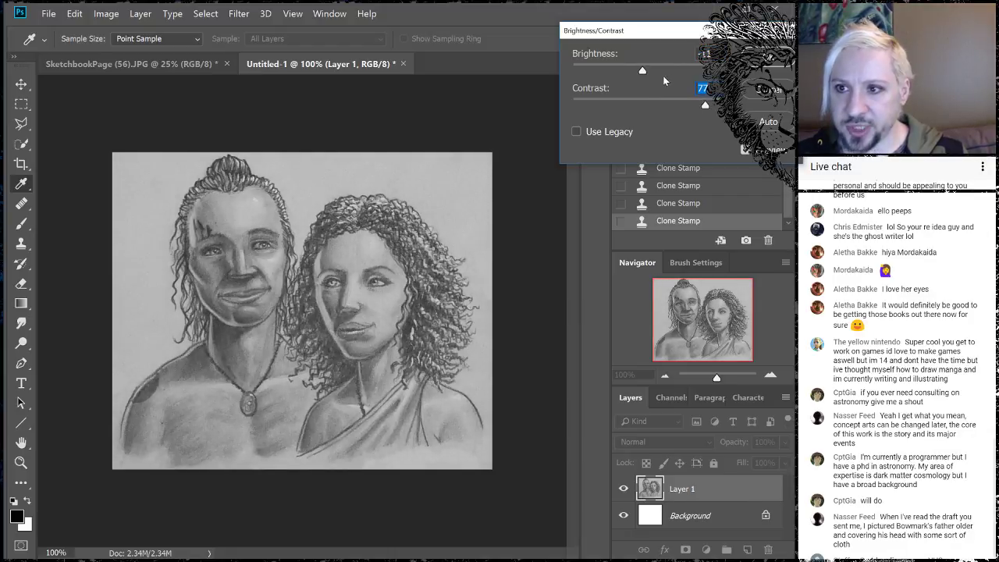
pyautogui.moveTo(643, 72); pyautogui.dragTo(639, 70)
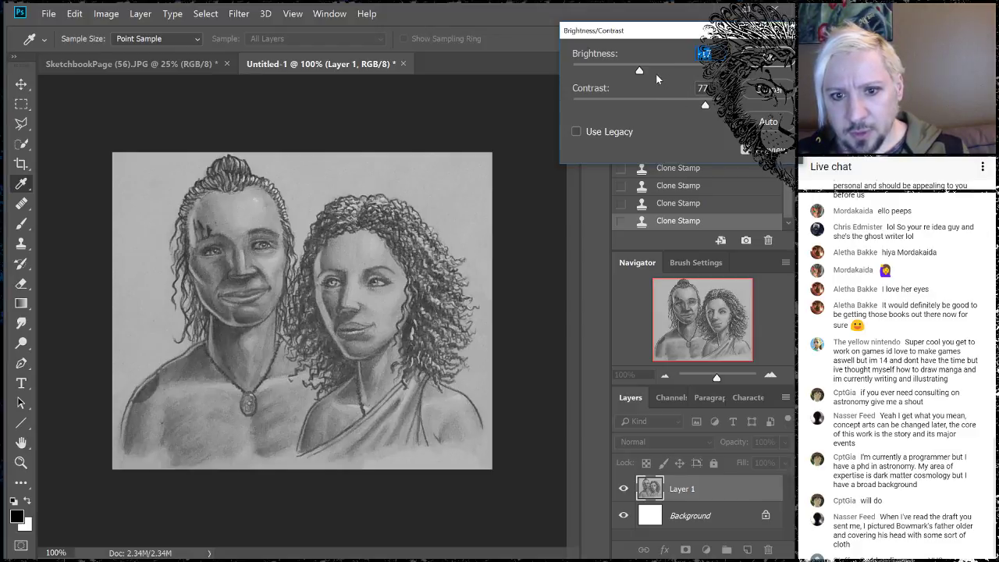
pyautogui.click(770, 59)
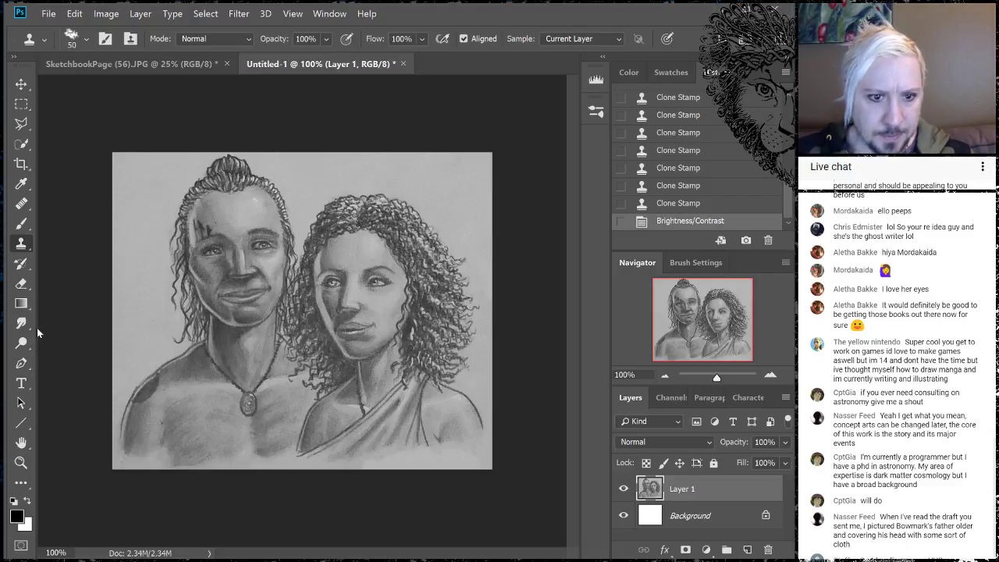
# Duplicate the portrait layer and dodge the copy's highlights across both heads and the woman's shoulder, using a size 300 brush at 50% exposure.
pyautogui.click(22, 264)
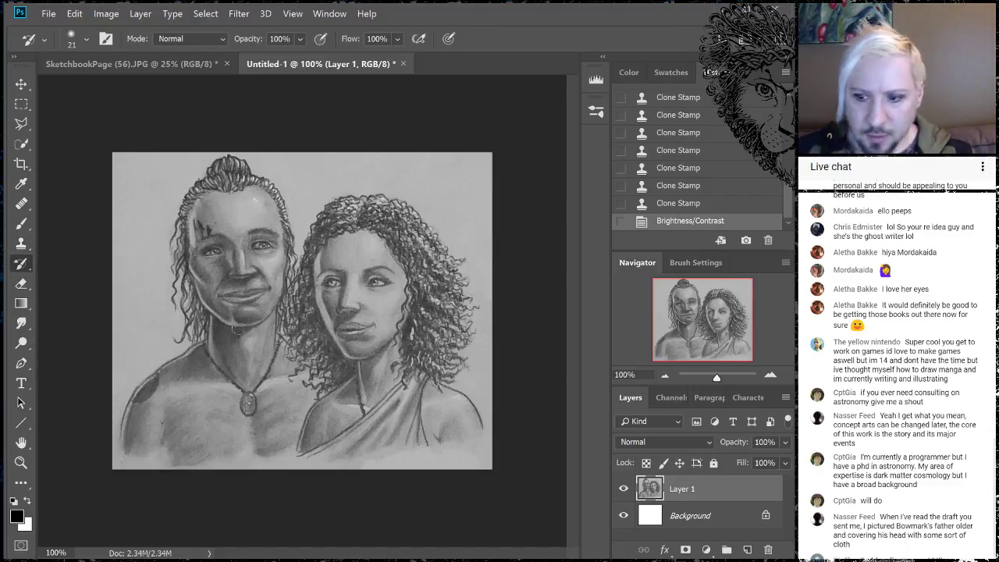
pyautogui.moveTo(723, 496); pyautogui.dragTo(747, 549)
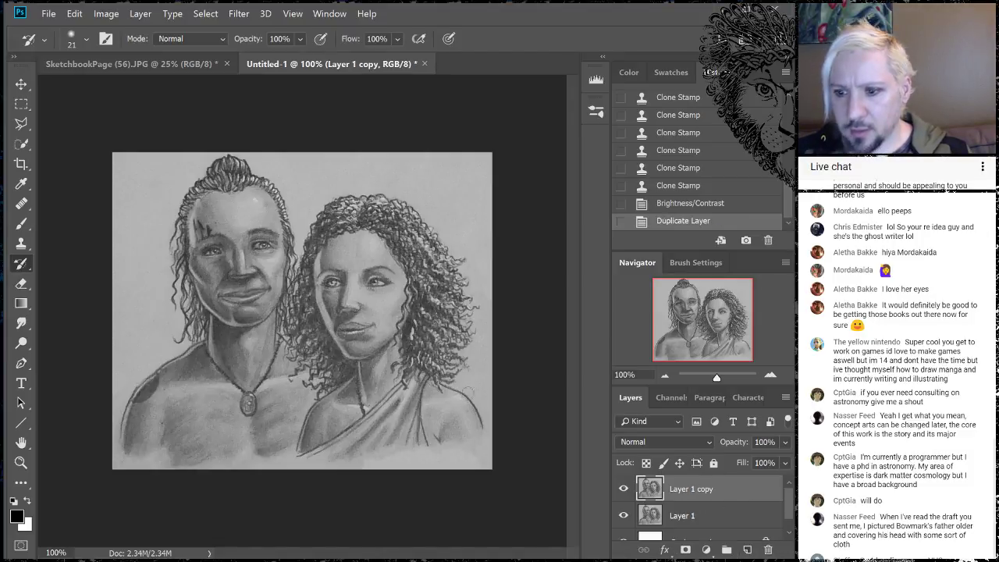
pyautogui.click(23, 340)
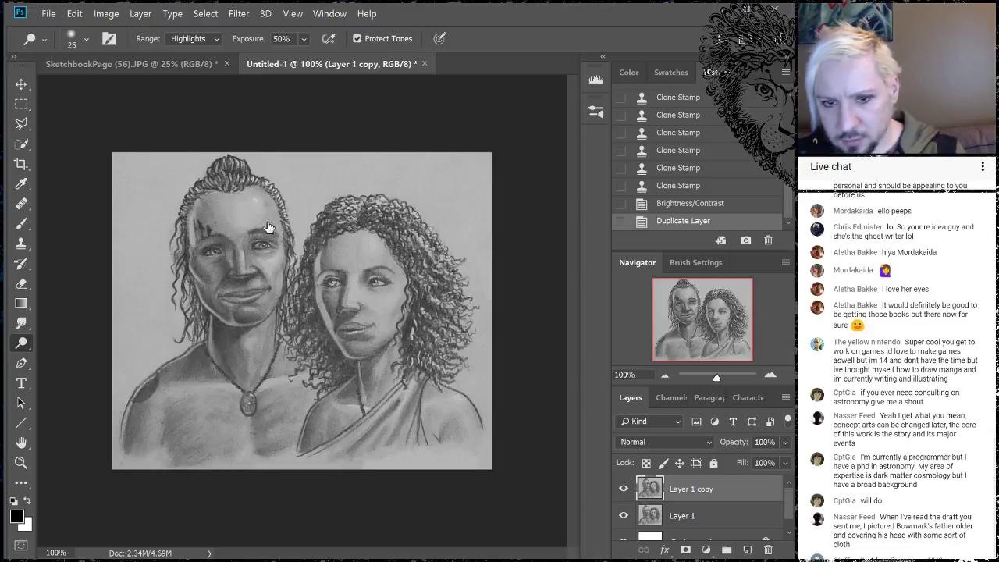
pyautogui.press(']')
pyautogui.press(']')
pyautogui.press(']')
pyautogui.press(']')
pyautogui.press(']')
pyautogui.press(']')
pyautogui.press(']')
pyautogui.press(']')
pyautogui.press(']')
pyautogui.press(']')
pyautogui.press(']')
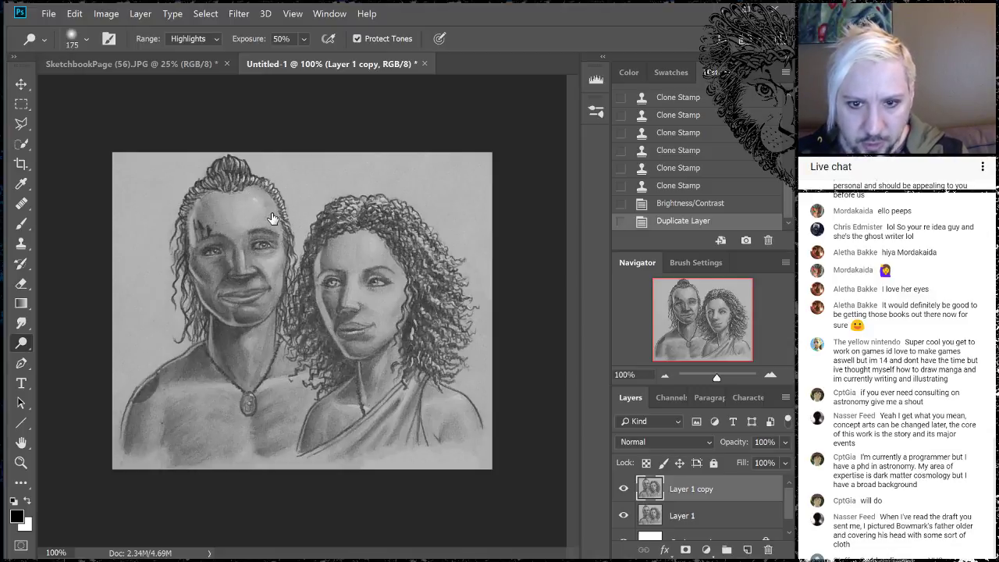
pyautogui.press('[')
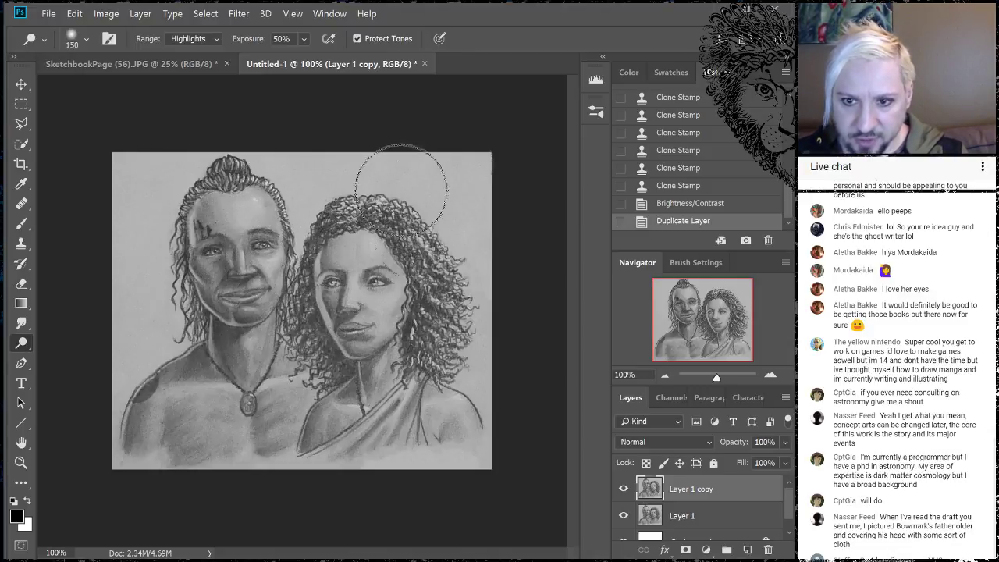
pyautogui.press(']')
pyautogui.press(']')
pyautogui.press(']')
pyautogui.press(']')
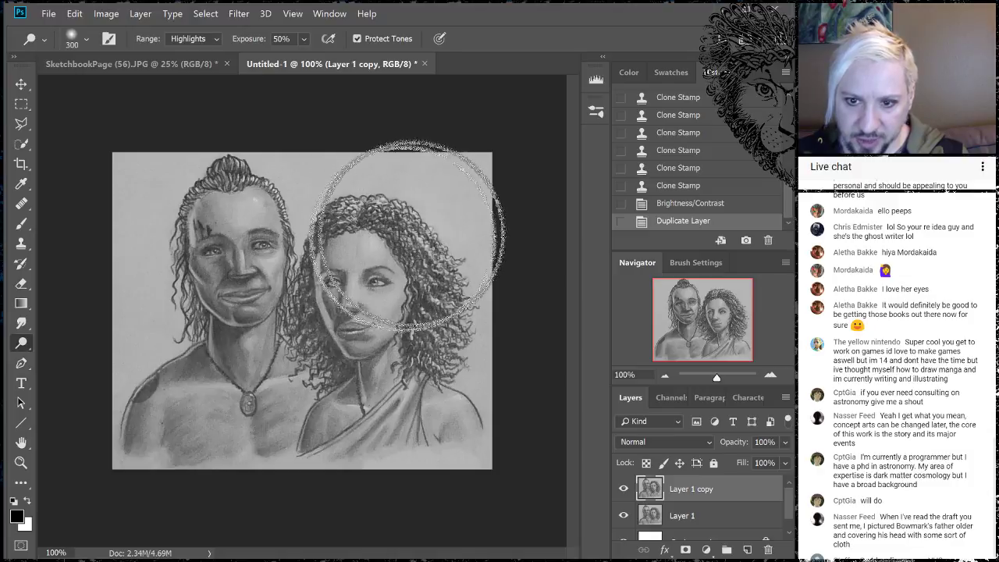
pyautogui.click(401, 211)
pyautogui.click(270, 208)
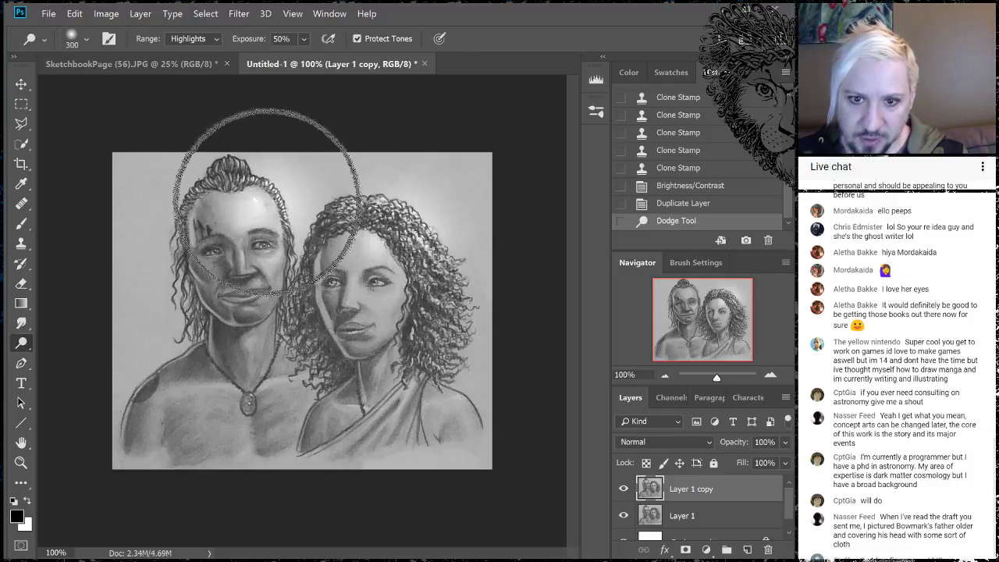
pyautogui.moveTo(405, 319); pyautogui.dragTo(414, 327)
pyautogui.moveTo(459, 411); pyautogui.dragTo(453, 396)
pyautogui.moveTo(239, 194)
pyautogui.mouseDown()
pyautogui.moveTo(281, 276)
pyautogui.moveTo(275, 292)
pyautogui.moveTo(287, 328)
pyautogui.mouseUp()
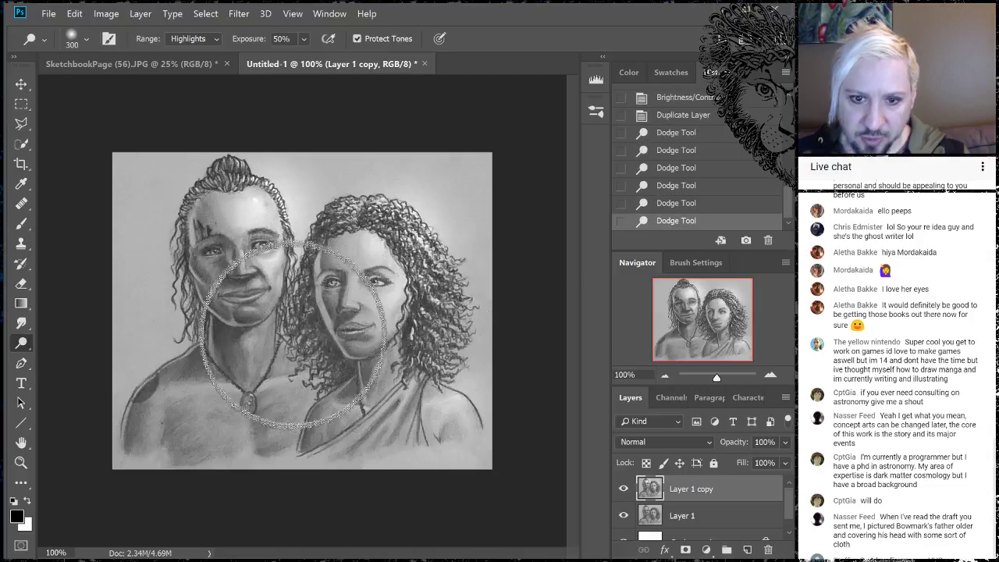
pyautogui.press('[')
pyautogui.press('[')
pyautogui.press('[')
pyautogui.press('[')
pyautogui.press('[')
pyautogui.press('[')
pyautogui.press('[')
pyautogui.press('[')
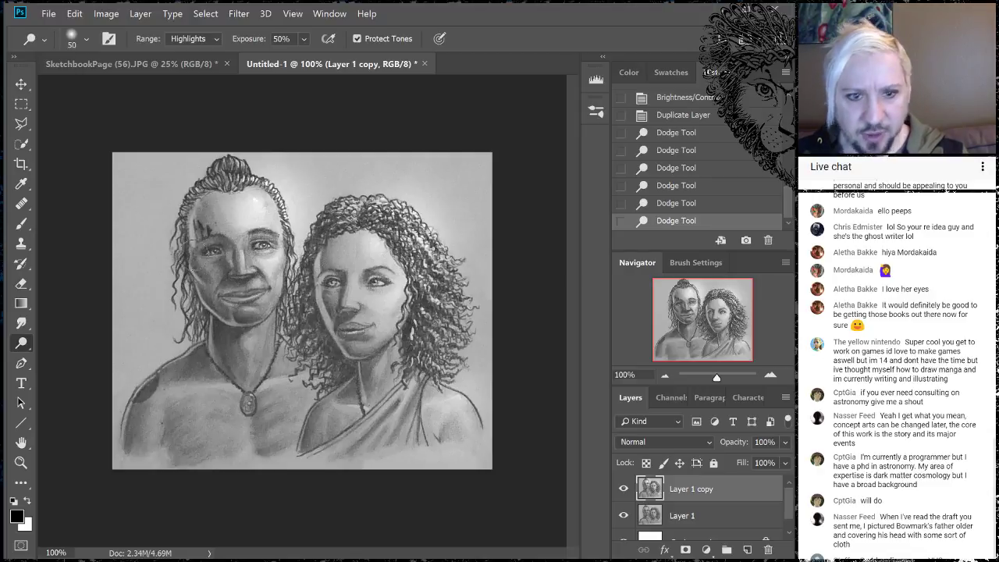
# Burn the shadows of the woman's hair on the side nearest the man, using a soft brush of about size 90 at 50% exposure.
pyautogui.click(21, 342)
pyautogui.click(47, 358)
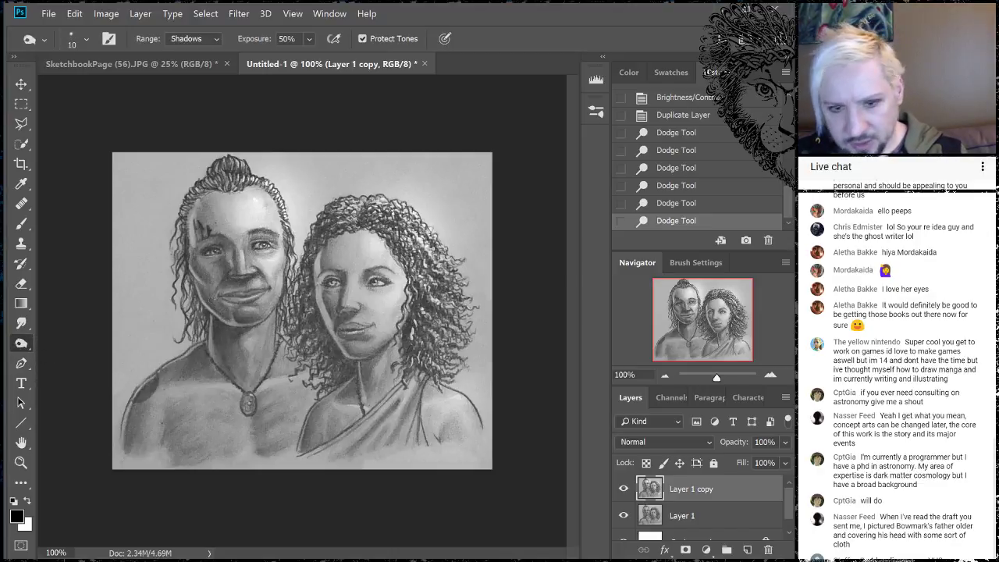
pyautogui.press(']')
pyautogui.press(']')
pyautogui.press(']')
pyautogui.press(']')
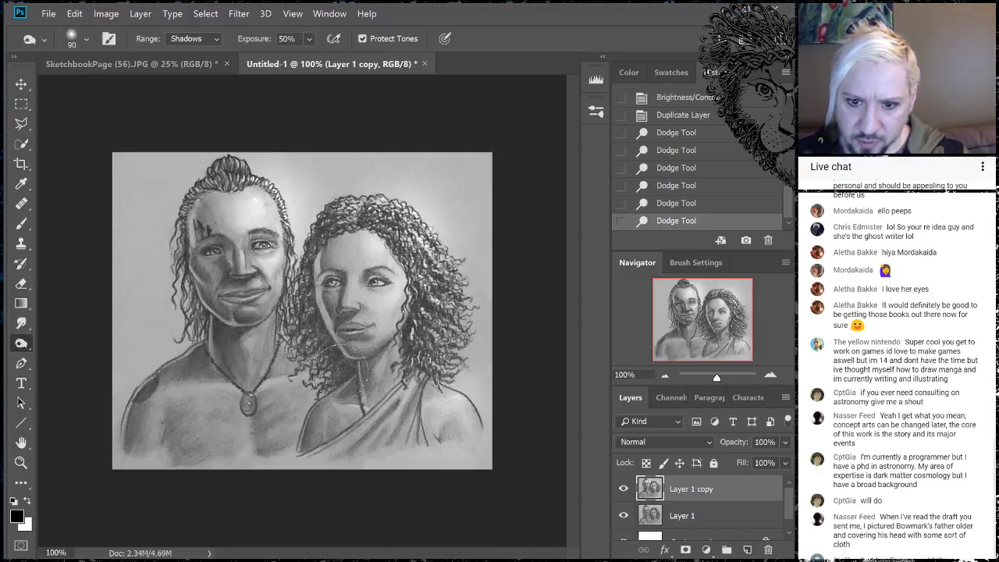
pyautogui.moveTo(316, 336); pyautogui.dragTo(306, 300)
pyautogui.moveTo(316, 281)
pyautogui.mouseDown()
pyautogui.moveTo(332, 347)
pyautogui.moveTo(351, 367)
pyautogui.moveTo(322, 338)
pyautogui.moveTo(328, 313)
pyautogui.moveTo(310, 236)
pyautogui.moveTo(306, 297)
pyautogui.moveTo(351, 378)
pyautogui.moveTo(317, 344)
pyautogui.moveTo(311, 304)
pyautogui.mouseUp()
pyautogui.moveTo(332, 359)
pyautogui.mouseDown()
pyautogui.moveTo(338, 383)
pyautogui.moveTo(298, 306)
pyautogui.mouseUp()
pyautogui.moveTo(324, 353)
pyautogui.mouseDown()
pyautogui.moveTo(316, 374)
pyautogui.moveTo(290, 295)
pyautogui.moveTo(316, 343)
pyautogui.moveTo(308, 257)
pyautogui.mouseUp()
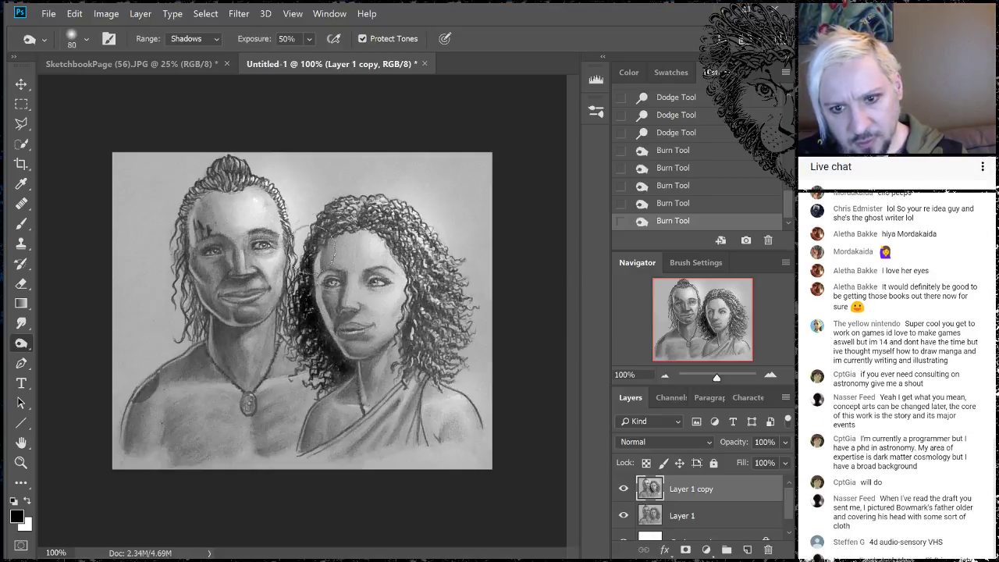
# Deepen the shadows around the woman's hair, face and neck and on the man's neck and face with smaller Burn tool strokes.
pyautogui.moveTo(320, 207)
pyautogui.mouseDown()
pyautogui.moveTo(312, 263)
pyautogui.moveTo(320, 230)
pyautogui.moveTo(346, 219)
pyautogui.moveTo(328, 243)
pyautogui.moveTo(359, 238)
pyautogui.moveTo(407, 211)
pyautogui.moveTo(359, 226)
pyautogui.moveTo(414, 317)
pyautogui.moveTo(394, 355)
pyautogui.moveTo(402, 367)
pyautogui.moveTo(413, 299)
pyautogui.moveTo(414, 355)
pyautogui.moveTo(395, 335)
pyautogui.moveTo(391, 297)
pyautogui.moveTo(417, 324)
pyautogui.moveTo(415, 370)
pyautogui.moveTo(410, 363)
pyautogui.moveTo(421, 389)
pyautogui.moveTo(394, 328)
pyautogui.moveTo(403, 320)
pyautogui.moveTo(410, 348)
pyautogui.moveTo(394, 371)
pyautogui.moveTo(414, 340)
pyautogui.moveTo(414, 305)
pyautogui.moveTo(425, 359)
pyautogui.moveTo(423, 339)
pyautogui.moveTo(441, 375)
pyautogui.moveTo(337, 408)
pyautogui.mouseUp()
pyautogui.moveTo(313, 455)
pyautogui.mouseDown()
pyautogui.moveTo(332, 396)
pyautogui.moveTo(361, 386)
pyautogui.moveTo(317, 440)
pyautogui.moveTo(358, 380)
pyautogui.moveTo(360, 401)
pyautogui.moveTo(371, 402)
pyautogui.moveTo(358, 349)
pyautogui.moveTo(229, 404)
pyautogui.moveTo(188, 348)
pyautogui.moveTo(189, 379)
pyautogui.moveTo(171, 383)
pyautogui.moveTo(215, 366)
pyautogui.moveTo(218, 321)
pyautogui.moveTo(247, 391)
pyautogui.moveTo(204, 299)
pyautogui.moveTo(220, 317)
pyautogui.moveTo(196, 219)
pyautogui.moveTo(201, 167)
pyautogui.moveTo(180, 272)
pyautogui.moveTo(199, 329)
pyautogui.moveTo(178, 225)
pyautogui.moveTo(188, 185)
pyautogui.moveTo(231, 154)
pyautogui.moveTo(219, 181)
pyautogui.moveTo(210, 161)
pyautogui.moveTo(275, 250)
pyautogui.mouseUp()
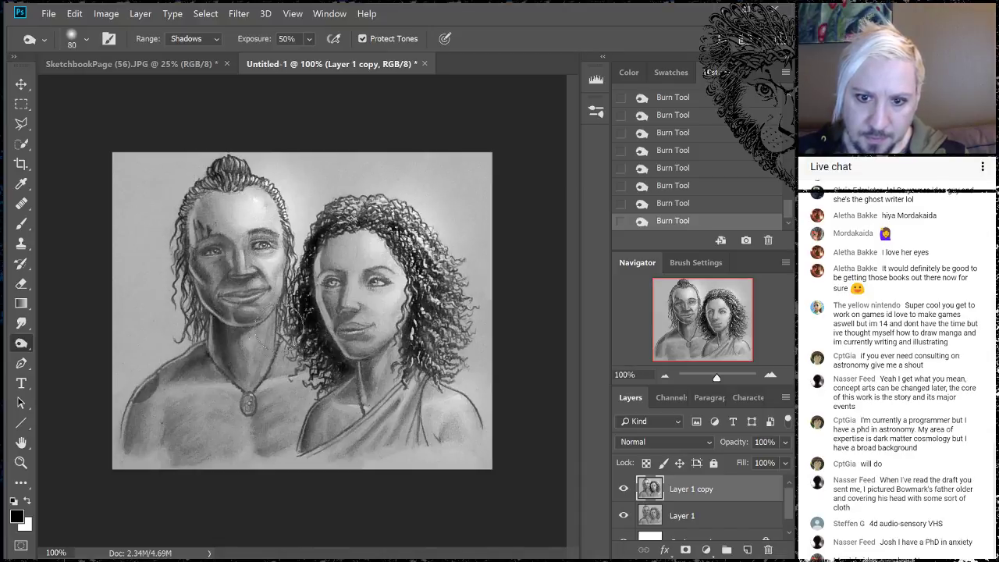
pyautogui.moveTo(293, 321)
pyautogui.mouseDown()
pyautogui.moveTo(276, 338)
pyautogui.moveTo(234, 320)
pyautogui.moveTo(269, 274)
pyautogui.moveTo(234, 274)
pyautogui.mouseUp()
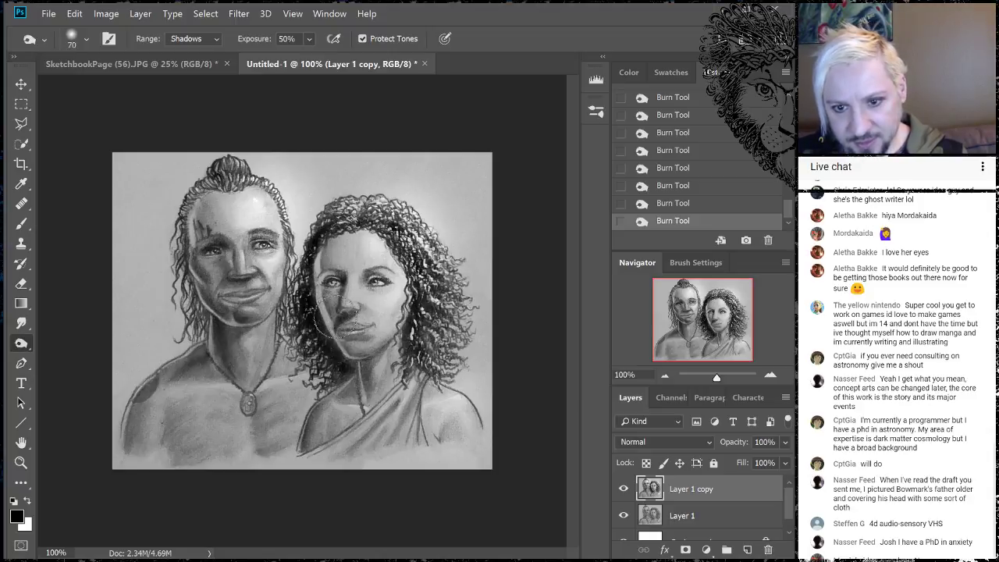
pyautogui.press(']')
pyautogui.press(']')
pyautogui.press('[')
pyautogui.press('[')
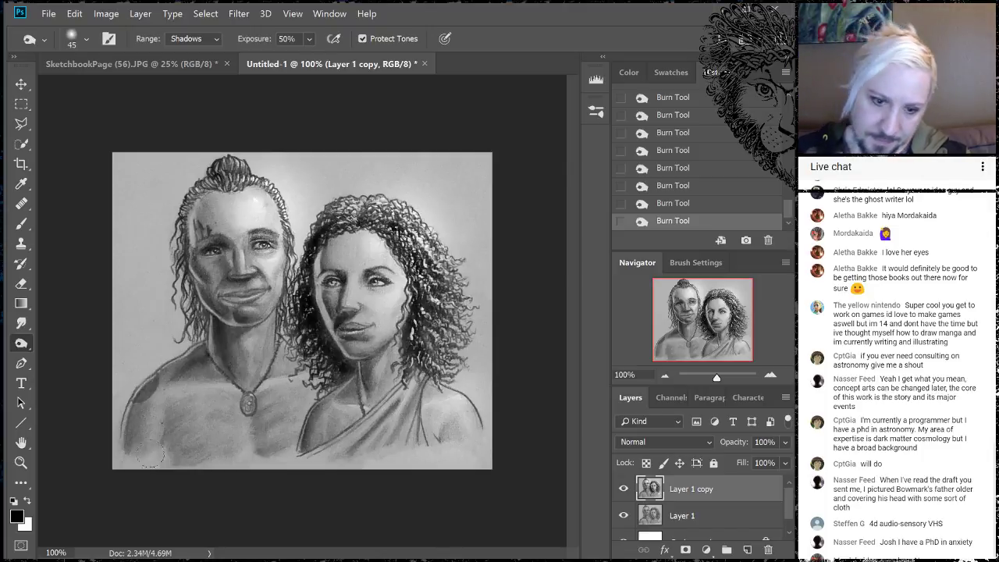
# Enlarge the Burn brush to size 125 and darken the shading on the man's lower chest.
pyautogui.press(']')
pyautogui.press(']')
pyautogui.press(']')
pyautogui.press(']')
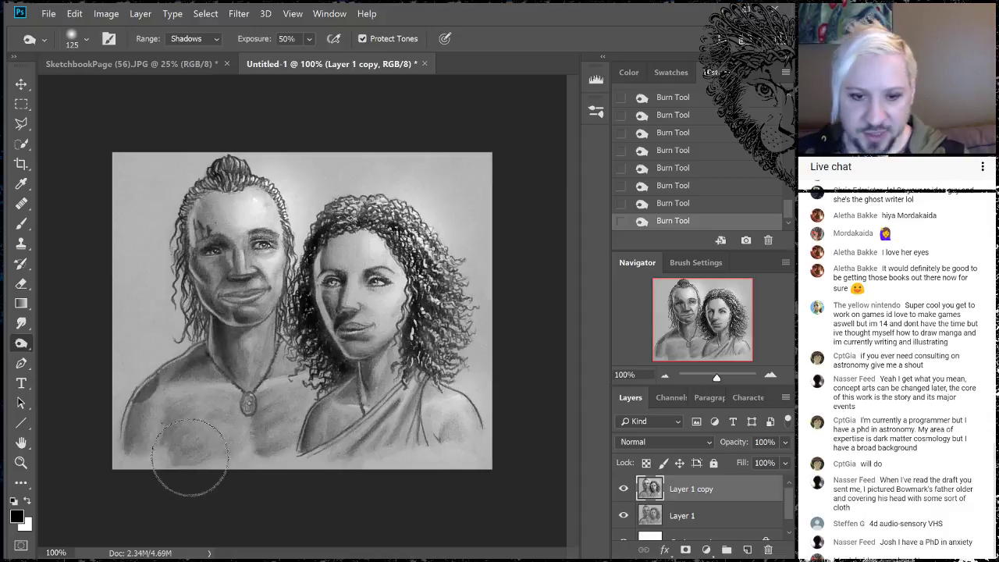
pyautogui.moveTo(205, 465)
pyautogui.mouseDown()
pyautogui.moveTo(178, 425)
pyautogui.moveTo(222, 392)
pyautogui.moveTo(170, 437)
pyautogui.moveTo(146, 420)
pyautogui.moveTo(143, 446)
pyautogui.moveTo(150, 385)
pyautogui.moveTo(203, 362)
pyautogui.moveTo(279, 451)
pyautogui.moveTo(269, 427)
pyautogui.moveTo(313, 377)
pyautogui.moveTo(187, 354)
pyautogui.moveTo(237, 373)
pyautogui.moveTo(206, 363)
pyautogui.moveTo(230, 356)
pyautogui.moveTo(200, 370)
pyautogui.moveTo(244, 351)
pyautogui.moveTo(239, 368)
pyautogui.moveTo(226, 304)
pyautogui.moveTo(324, 299)
pyautogui.mouseUp()
# Reduce the Burn brush to size 60 and darken the man's shadowed cheek, eye area and forehead marking.
pyautogui.press('[')
pyautogui.press('[')
pyautogui.press('[')
pyautogui.press('[')
pyautogui.press('[')
pyautogui.press('[')
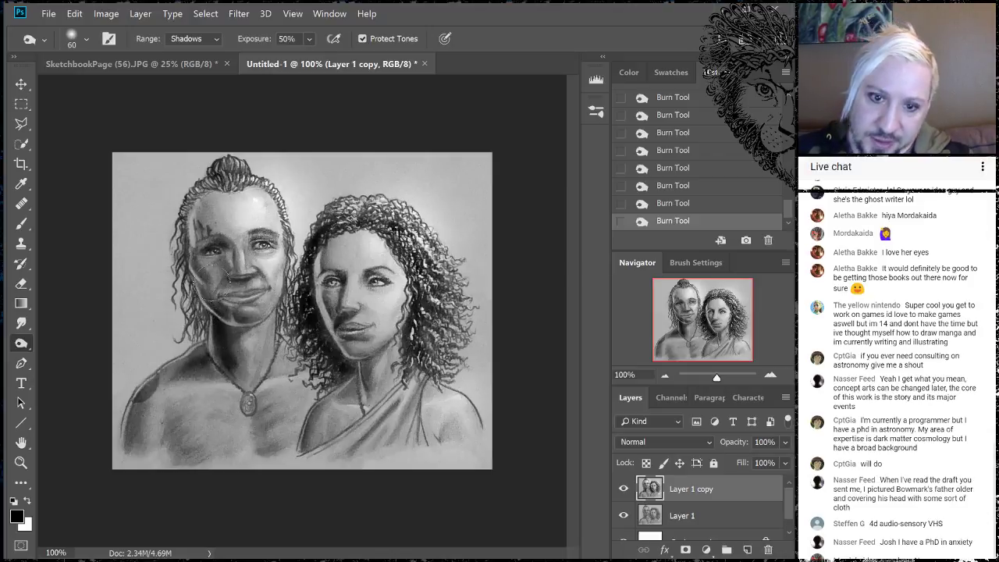
pyautogui.moveTo(221, 296); pyautogui.dragTo(212, 262)
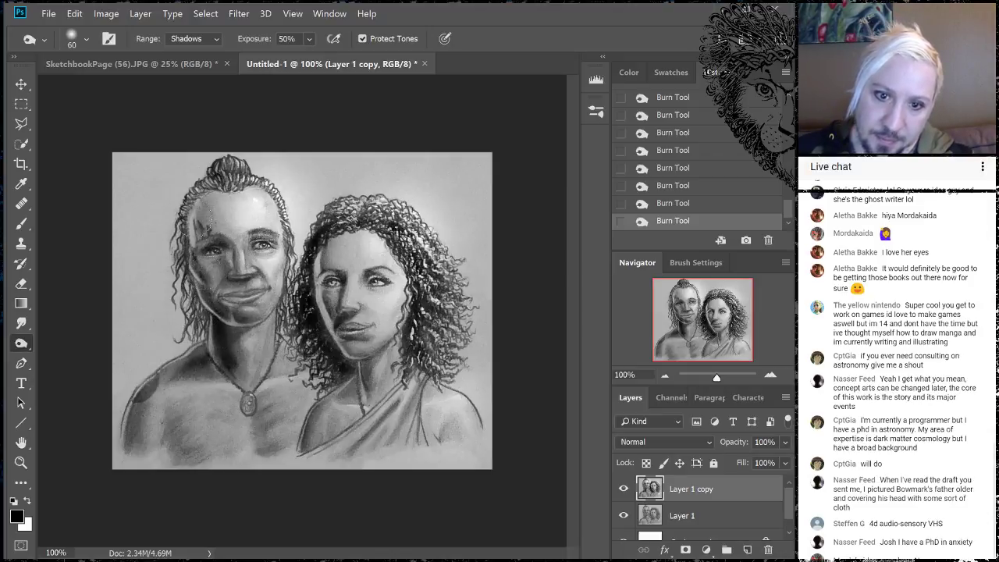
pyautogui.moveTo(218, 246)
pyautogui.mouseDown()
pyautogui.moveTo(270, 256)
pyautogui.moveTo(271, 290)
pyautogui.moveTo(257, 265)
pyautogui.moveTo(270, 253)
pyautogui.moveTo(250, 221)
pyautogui.moveTo(281, 228)
pyautogui.moveTo(269, 252)
pyautogui.moveTo(251, 234)
pyautogui.moveTo(243, 244)
pyautogui.moveTo(207, 239)
pyautogui.moveTo(219, 215)
pyautogui.mouseUp()
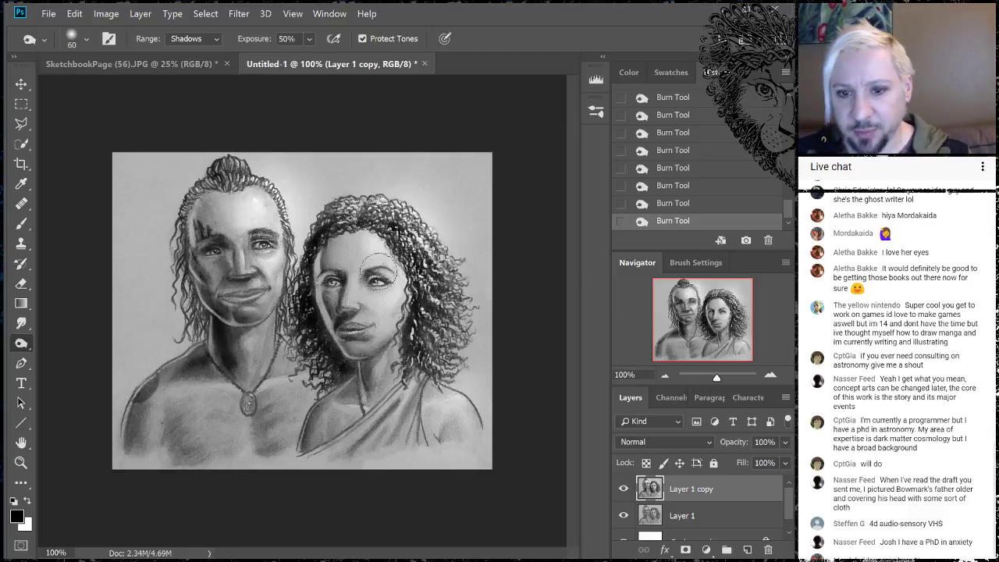
# Burn the shadows in the woman's hair and along the man's chest, shoulder and pendant.
pyautogui.moveTo(334, 243)
pyautogui.mouseDown()
pyautogui.moveTo(329, 211)
pyautogui.moveTo(320, 250)
pyautogui.moveTo(348, 191)
pyautogui.moveTo(327, 233)
pyautogui.moveTo(365, 205)
pyautogui.moveTo(426, 213)
pyautogui.moveTo(375, 225)
pyautogui.moveTo(427, 219)
pyautogui.moveTo(379, 201)
pyautogui.moveTo(474, 318)
pyautogui.mouseUp()
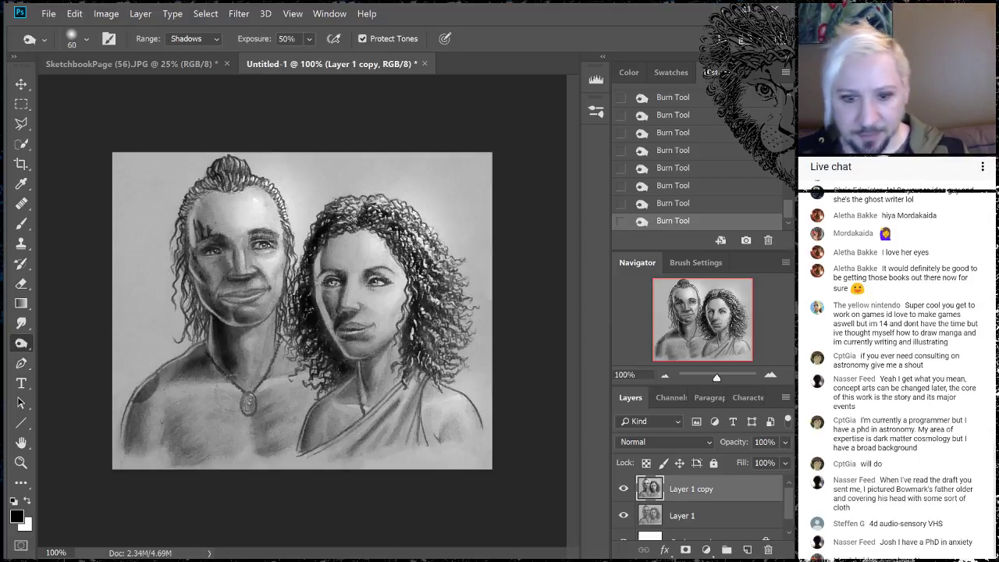
pyautogui.moveTo(173, 439)
pyautogui.mouseDown()
pyautogui.moveTo(174, 394)
pyautogui.moveTo(199, 465)
pyautogui.moveTo(181, 458)
pyautogui.moveTo(186, 396)
pyautogui.moveTo(167, 399)
pyautogui.moveTo(135, 454)
pyautogui.moveTo(204, 374)
pyautogui.mouseUp()
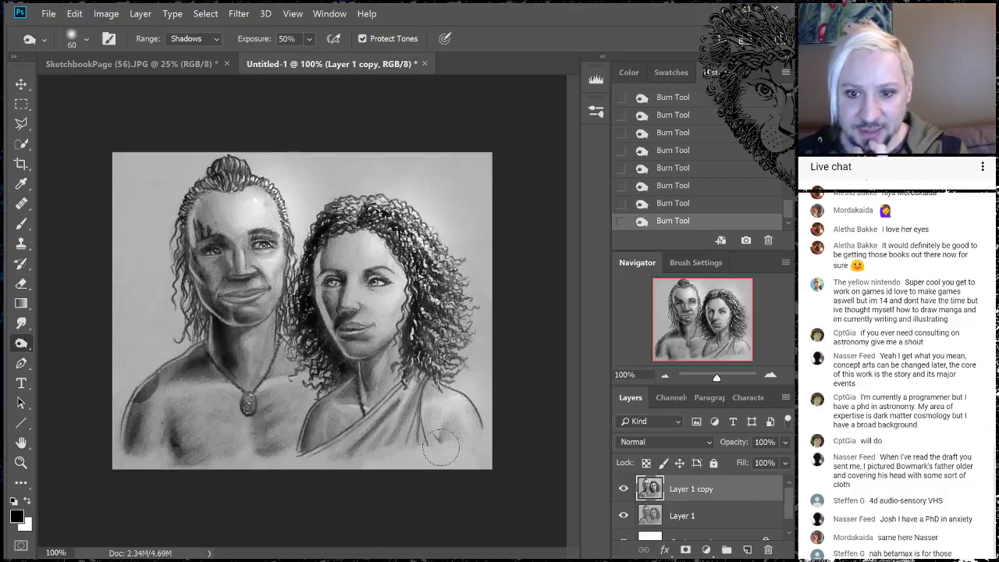
# Lower the duplicated layer's opacity to 28% and toggle its visibility to compare it with the original.
pyautogui.click(786, 442)
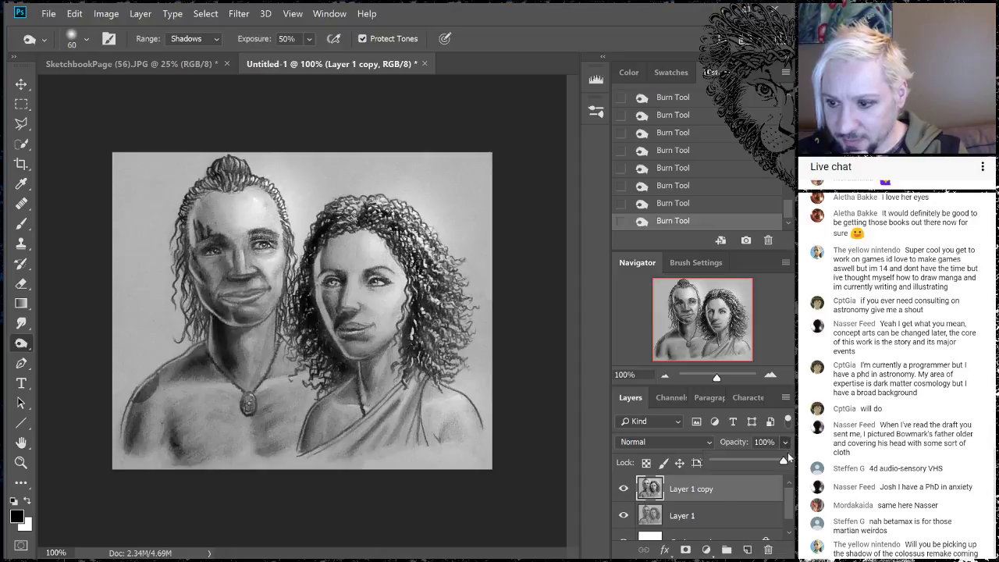
pyautogui.moveTo(784, 463); pyautogui.dragTo(738, 465)
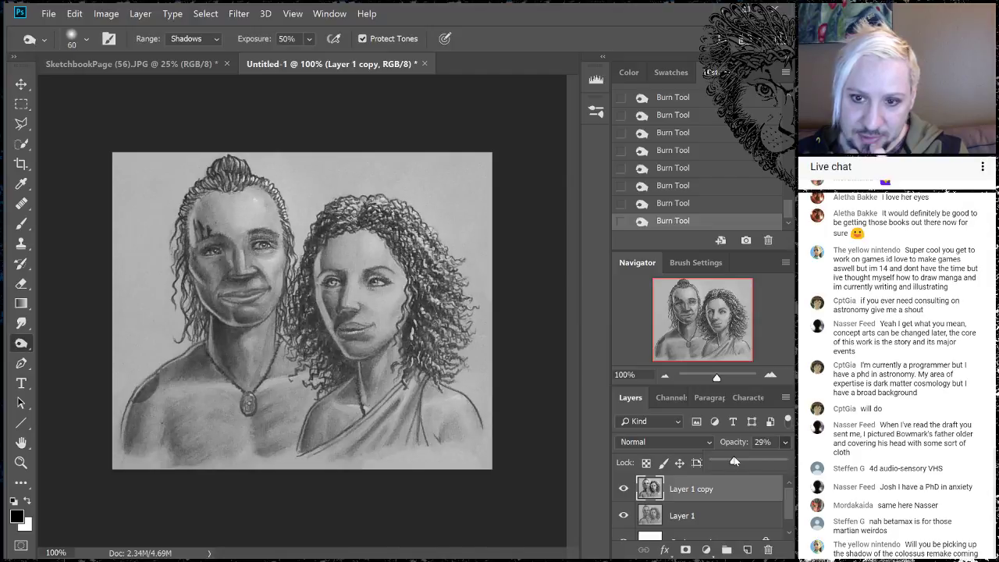
pyautogui.moveTo(735, 461); pyautogui.dragTo(734, 462)
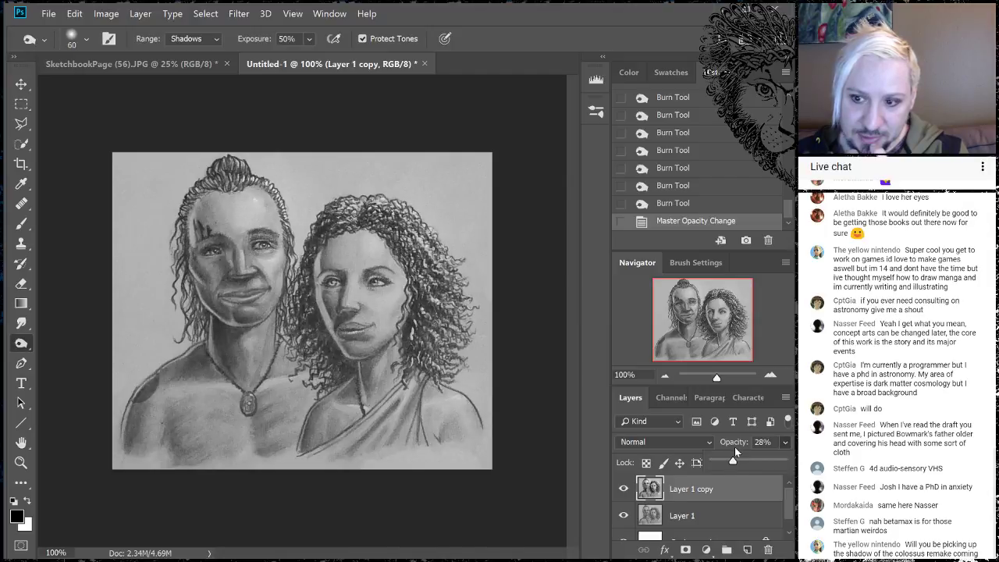
pyautogui.click(624, 489)
pyautogui.click(624, 491)
pyautogui.click(625, 491)
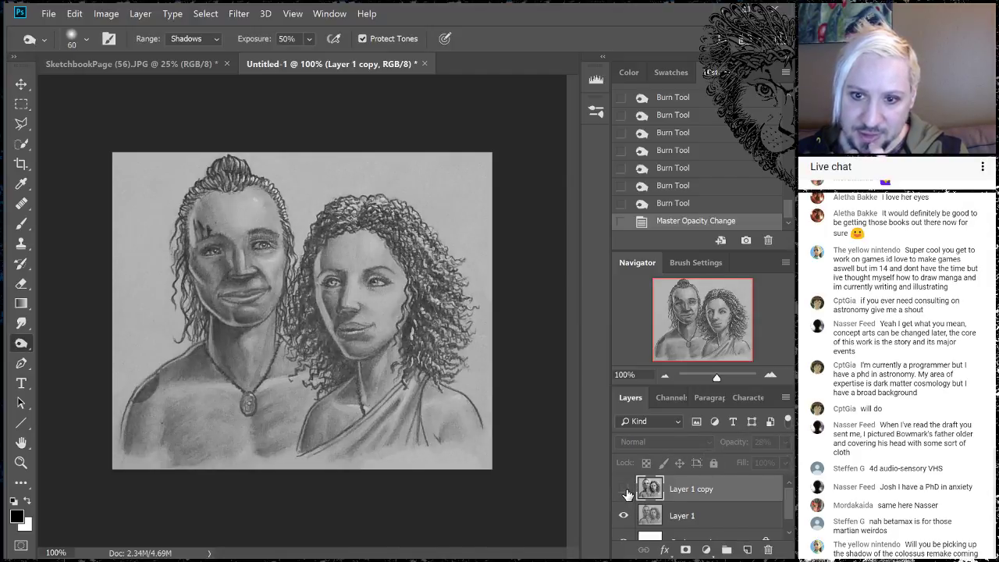
pyautogui.click(625, 490)
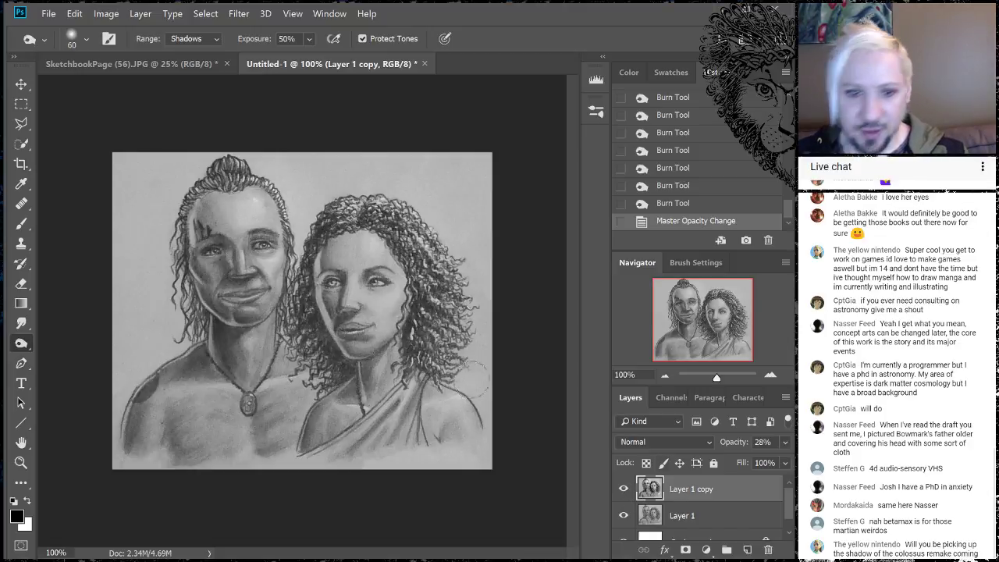
# Erase the dodged background glow beside the woman's hair and between the two heads, using eraser sizes 125 and 70.
pyautogui.click(21, 284)
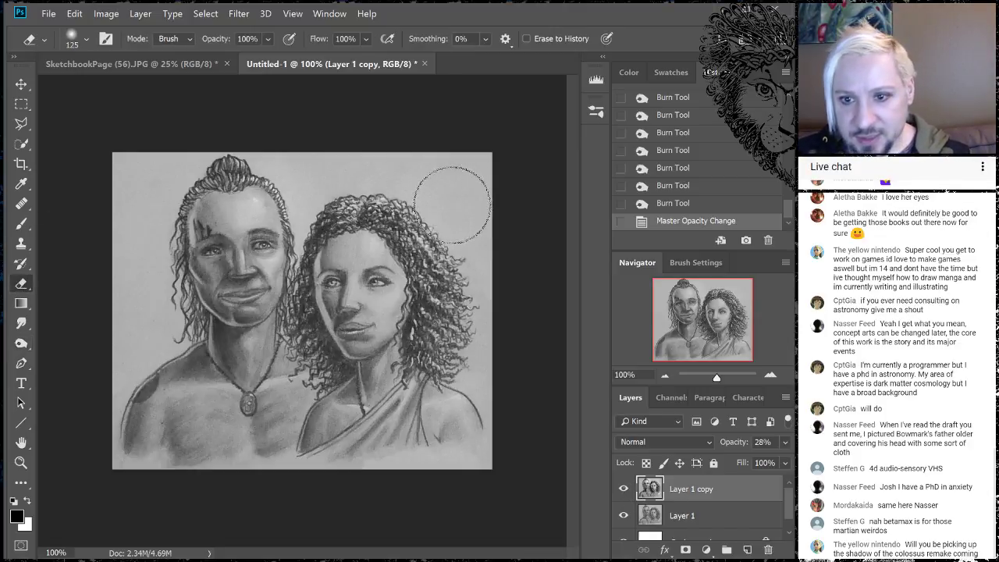
pyautogui.moveTo(417, 169); pyautogui.dragTo(427, 179)
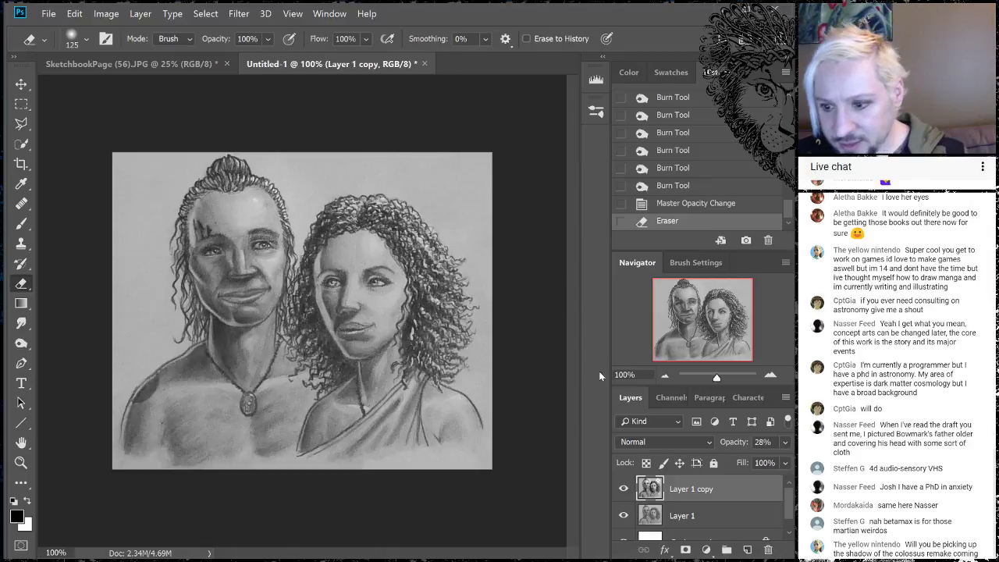
pyautogui.press('[')
pyautogui.press('[')
pyautogui.press('[')
pyautogui.press('[')
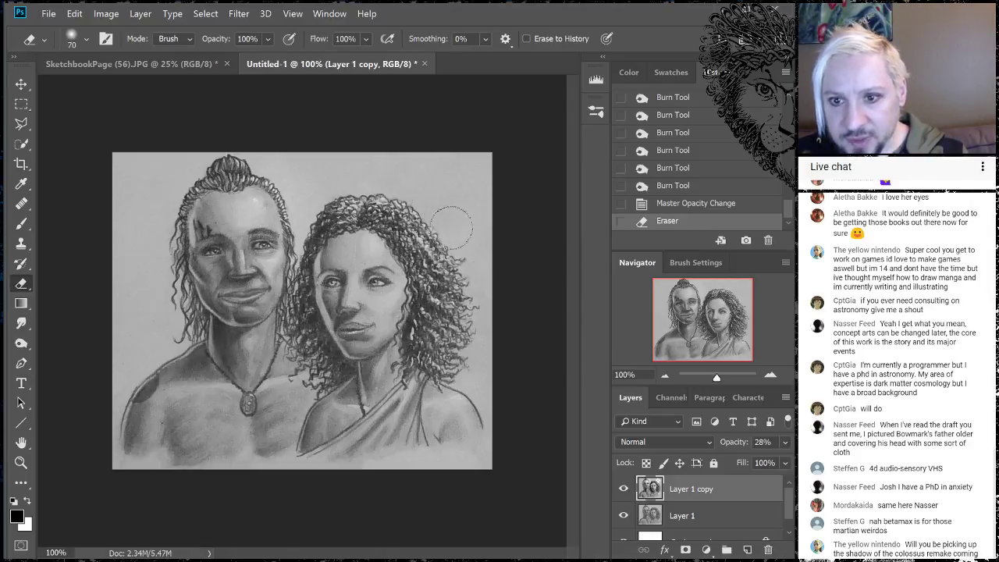
pyautogui.moveTo(451, 227); pyautogui.dragTo(459, 244)
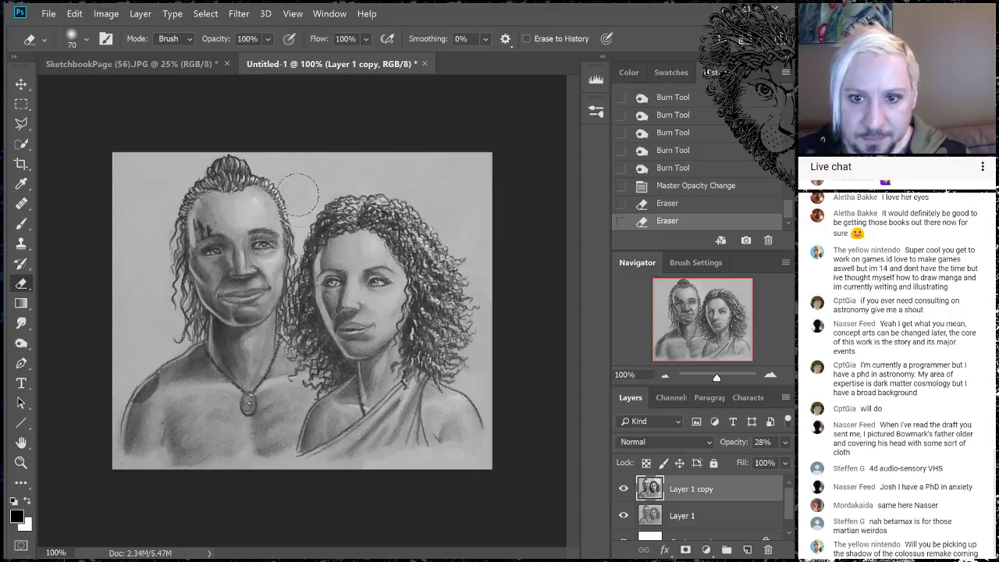
pyautogui.moveTo(299, 191); pyautogui.dragTo(309, 176)
# Flatten the image and add a new empty layer above the background.
pyautogui.click(693, 538)
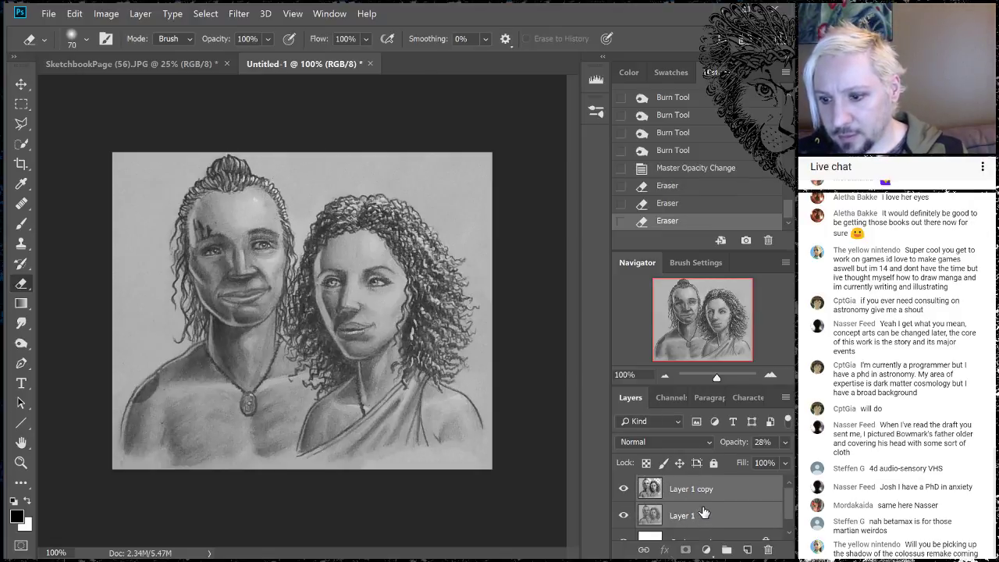
pyautogui.rightClick(703, 512)
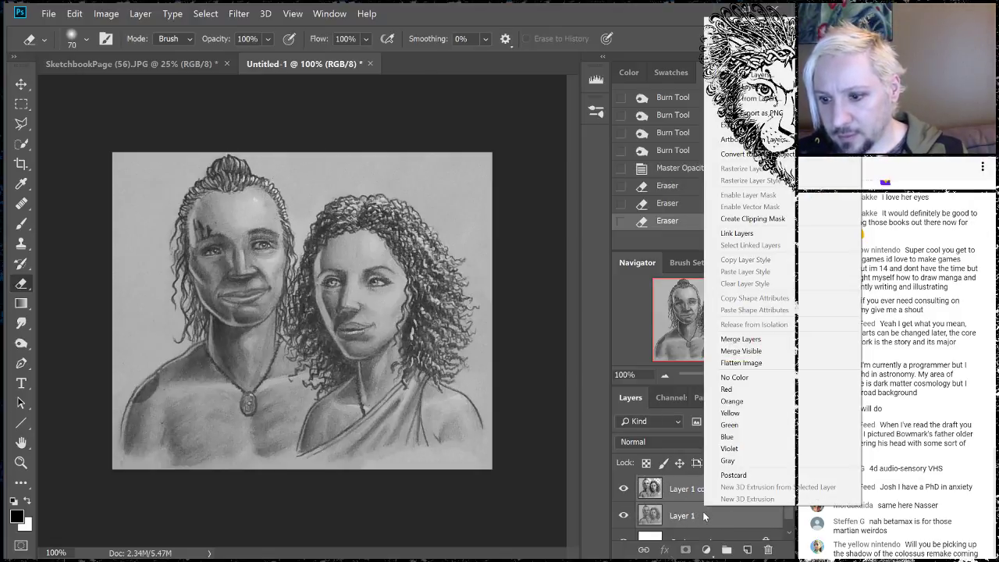
pyautogui.click(739, 364)
pyautogui.click(748, 550)
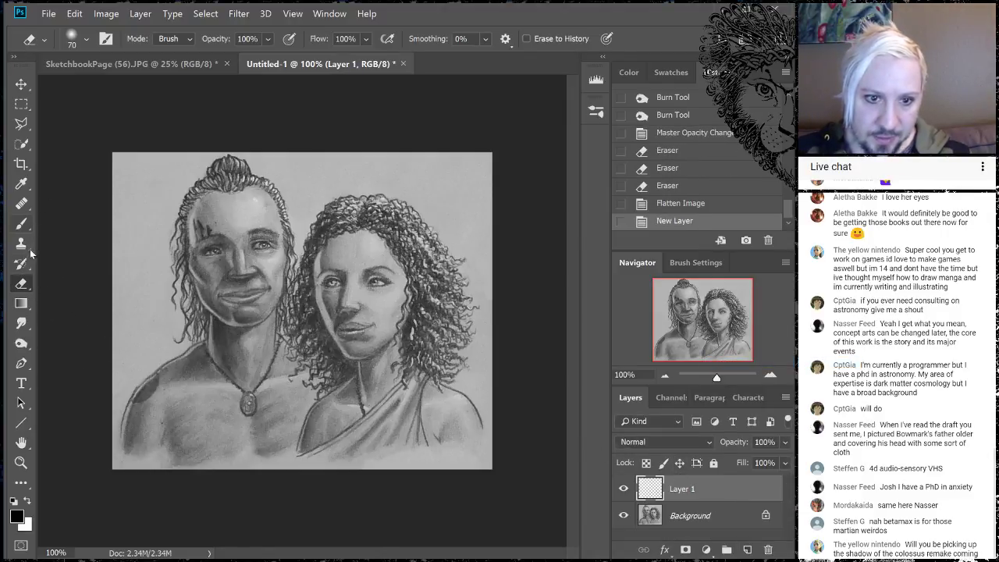
# Try to burn the shadows around the man's eye on the new empty layer with the size 60 brush.
pyautogui.click(21, 324)
pyautogui.click(21, 343)
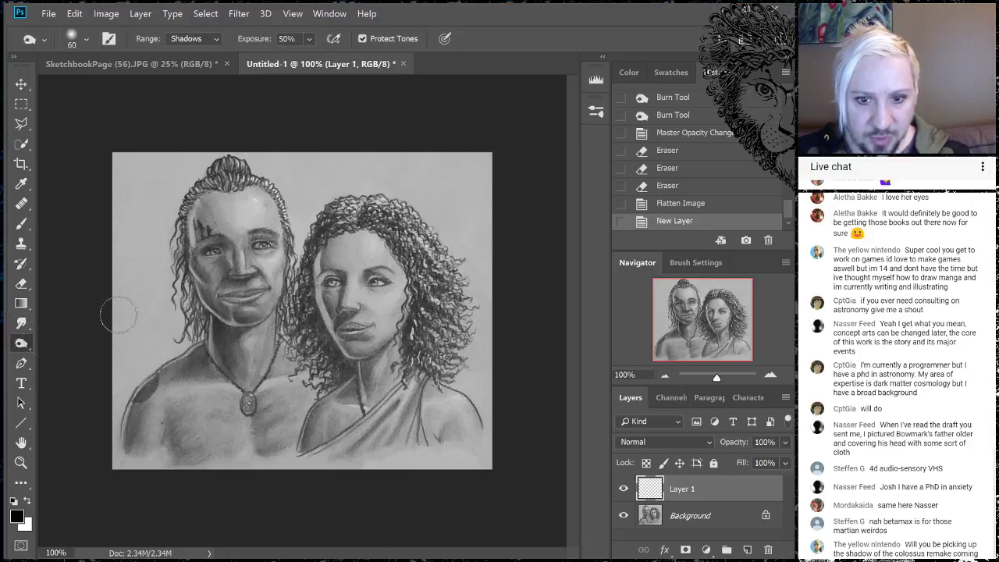
pyautogui.click(261, 245)
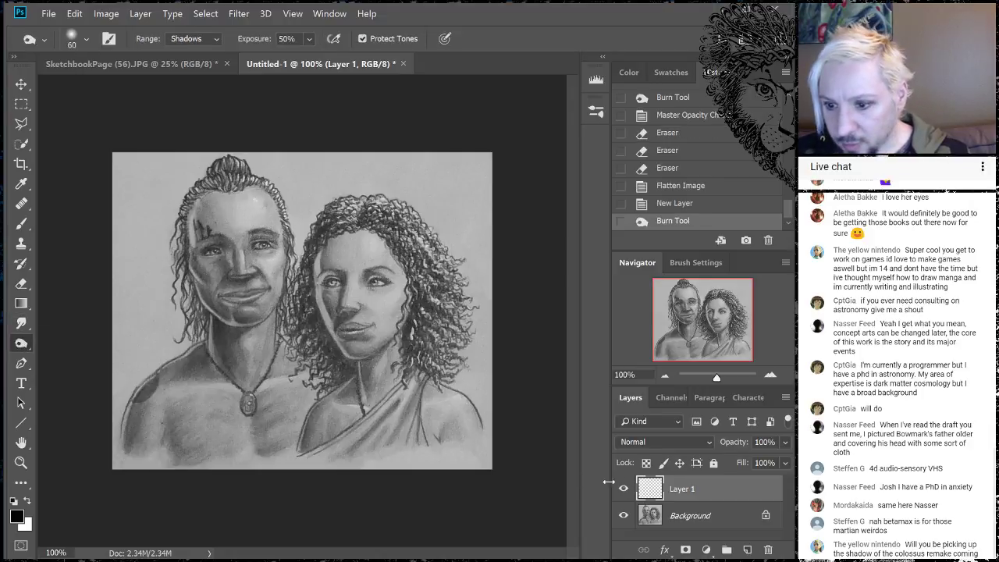
# Replace the empty layer with a duplicate of the background and burn the shadows around the man's eye nearest the woman.
pyautogui.moveTo(709, 491); pyautogui.dragTo(748, 550)
pyautogui.moveTo(261, 244); pyautogui.dragTo(264, 244)
pyautogui.click(264, 243)
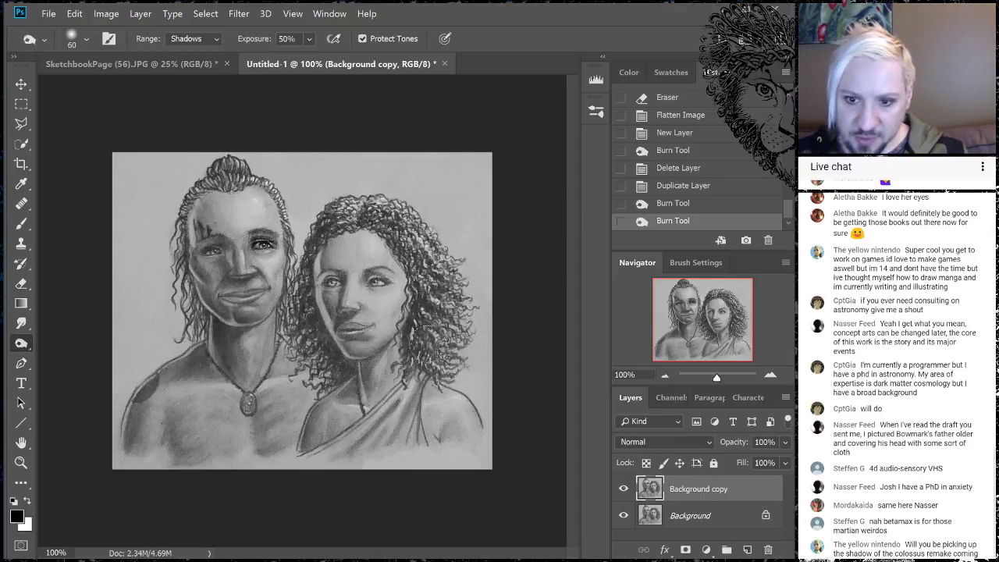
# Burn the shadows in the woman's curls along both sides of her face and beside her neck.
pyautogui.click(403, 310)
pyautogui.moveTo(406, 293); pyautogui.dragTo(384, 235)
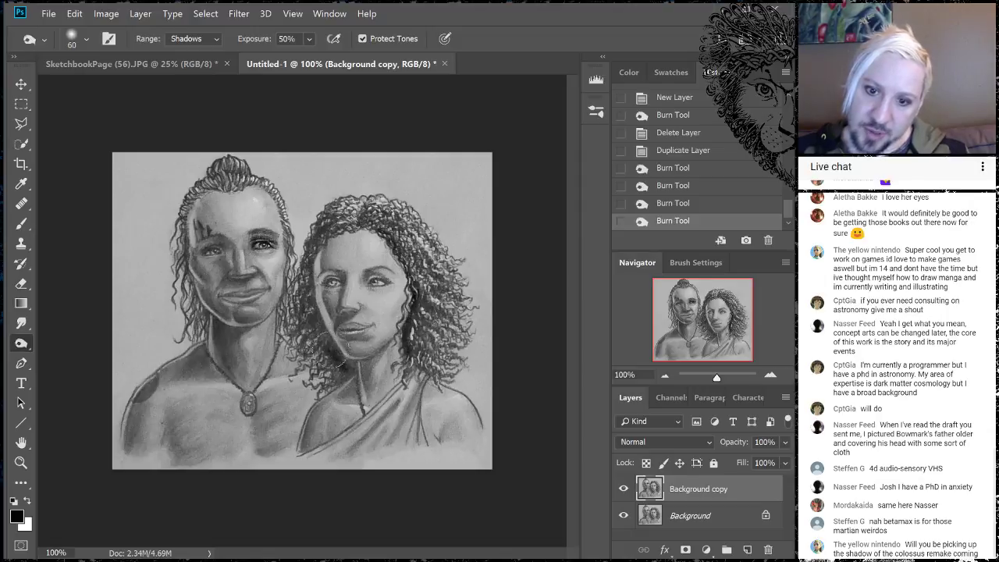
pyautogui.click(308, 270)
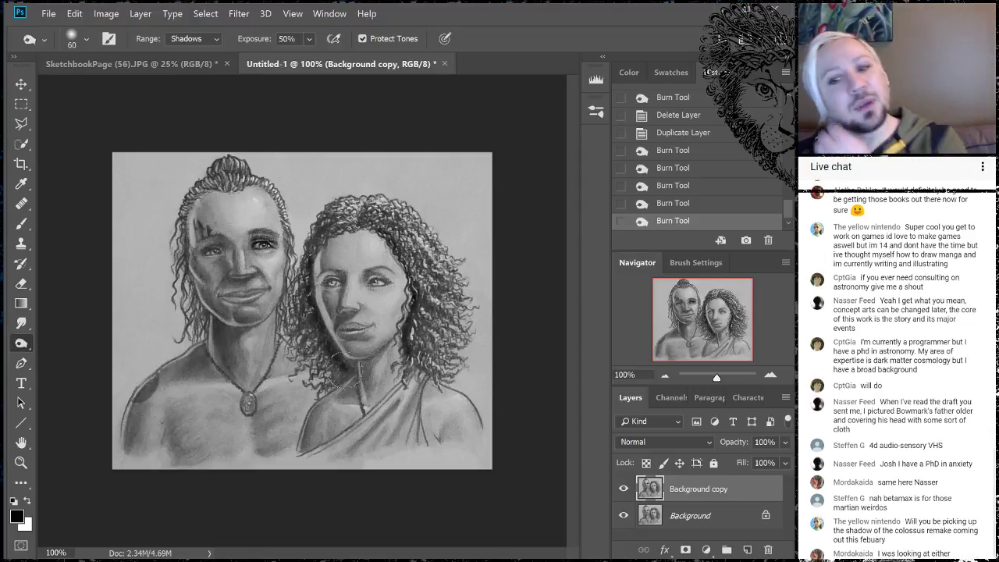
pyautogui.moveTo(313, 335)
pyautogui.mouseDown()
pyautogui.moveTo(334, 358)
pyautogui.moveTo(328, 387)
pyautogui.mouseUp()
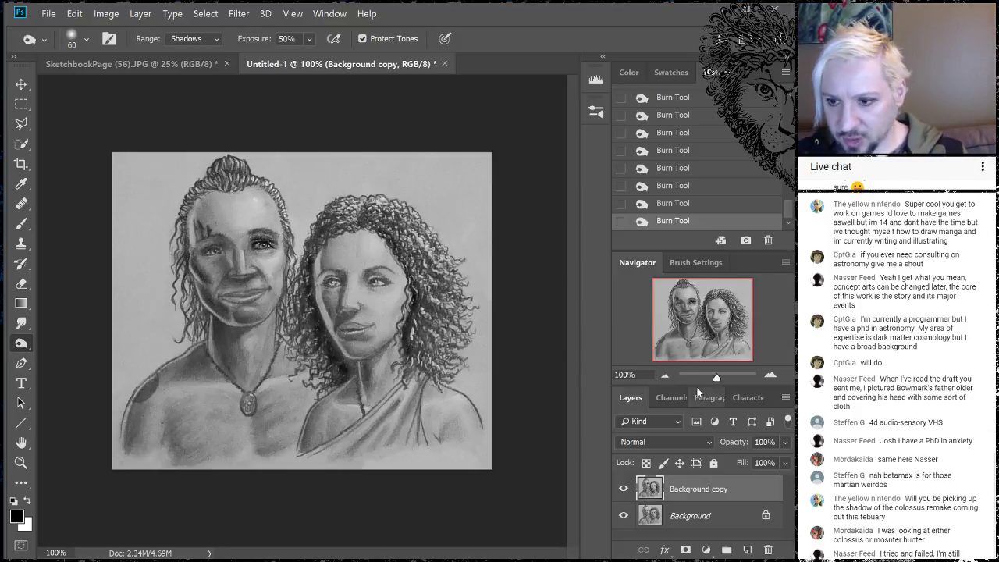
# Step back through the last three burn strokes in the history and restore them to compare the shading.
pyautogui.click(680, 204)
pyautogui.click(676, 185)
pyautogui.click(669, 175)
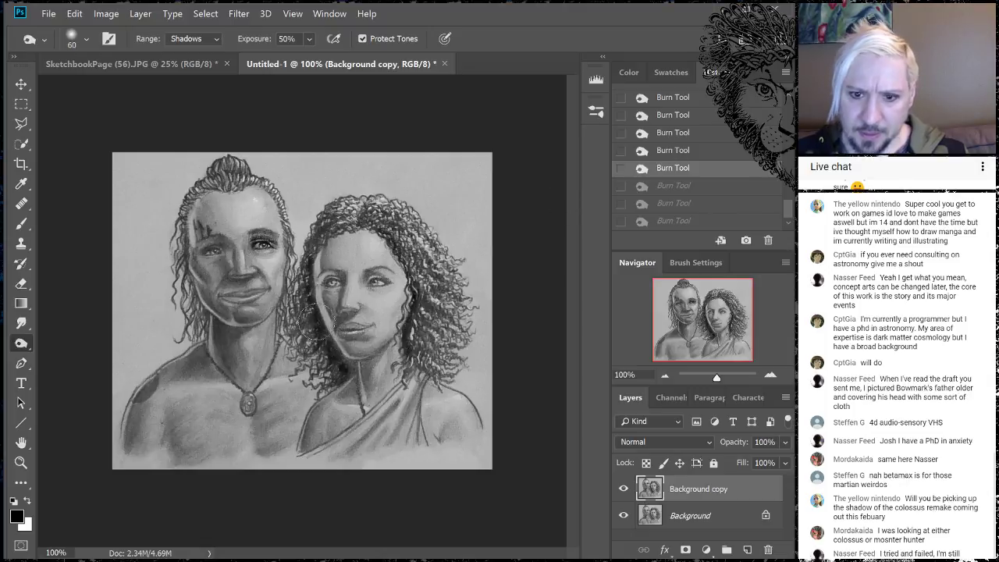
pyautogui.hotkey('ctrl', 'shift', 'z')
pyautogui.hotkey('ctrl', 'shift', 'z')
pyautogui.hotkey('ctrl', 'shift', 'z')
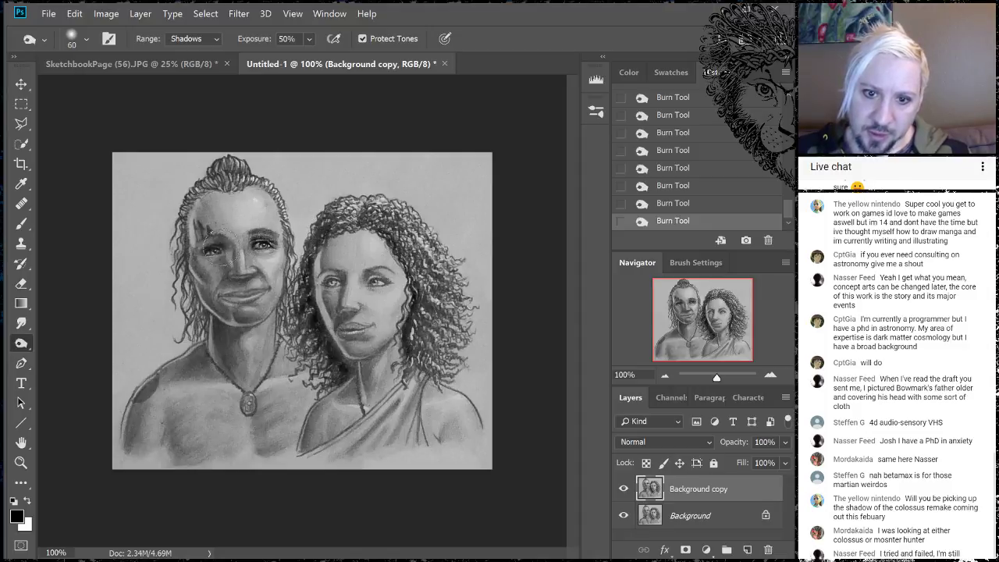
# Deepen the shadows in the woman's lower curls, around both figures' eyes and on the man's face with the size 60 Burn tool.
pyautogui.moveTo(421, 344)
pyautogui.mouseDown()
pyautogui.moveTo(413, 332)
pyautogui.moveTo(423, 314)
pyautogui.moveTo(400, 266)
pyautogui.moveTo(422, 279)
pyautogui.moveTo(404, 256)
pyautogui.moveTo(425, 367)
pyautogui.moveTo(418, 353)
pyautogui.mouseUp()
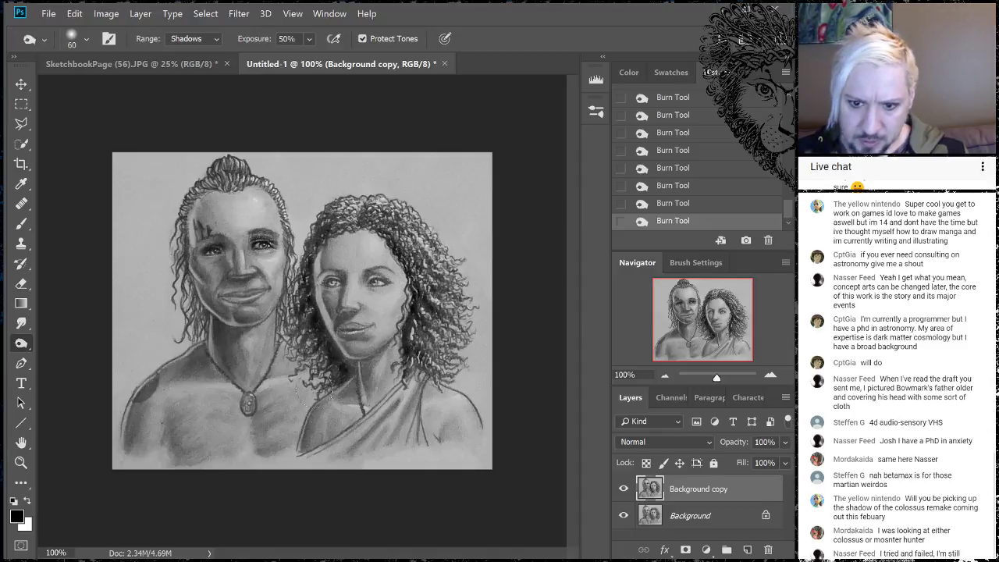
pyautogui.moveTo(337, 367)
pyautogui.mouseDown()
pyautogui.moveTo(336, 334)
pyautogui.moveTo(317, 349)
pyautogui.mouseUp()
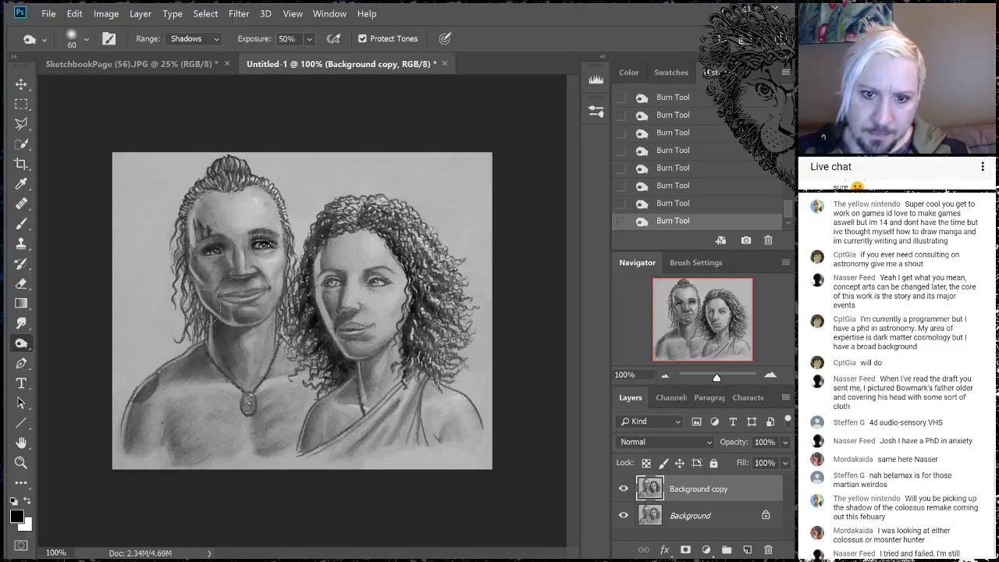
pyautogui.moveTo(207, 238); pyautogui.dragTo(228, 254)
pyautogui.moveTo(336, 289)
pyautogui.mouseDown()
pyautogui.moveTo(410, 294)
pyautogui.moveTo(381, 273)
pyautogui.moveTo(384, 294)
pyautogui.moveTo(375, 266)
pyautogui.moveTo(338, 290)
pyautogui.moveTo(337, 267)
pyautogui.moveTo(341, 279)
pyautogui.moveTo(332, 269)
pyautogui.moveTo(353, 277)
pyautogui.moveTo(311, 298)
pyautogui.moveTo(348, 310)
pyautogui.moveTo(342, 279)
pyautogui.moveTo(350, 316)
pyautogui.moveTo(332, 325)
pyautogui.moveTo(352, 311)
pyautogui.moveTo(322, 301)
pyautogui.mouseUp()
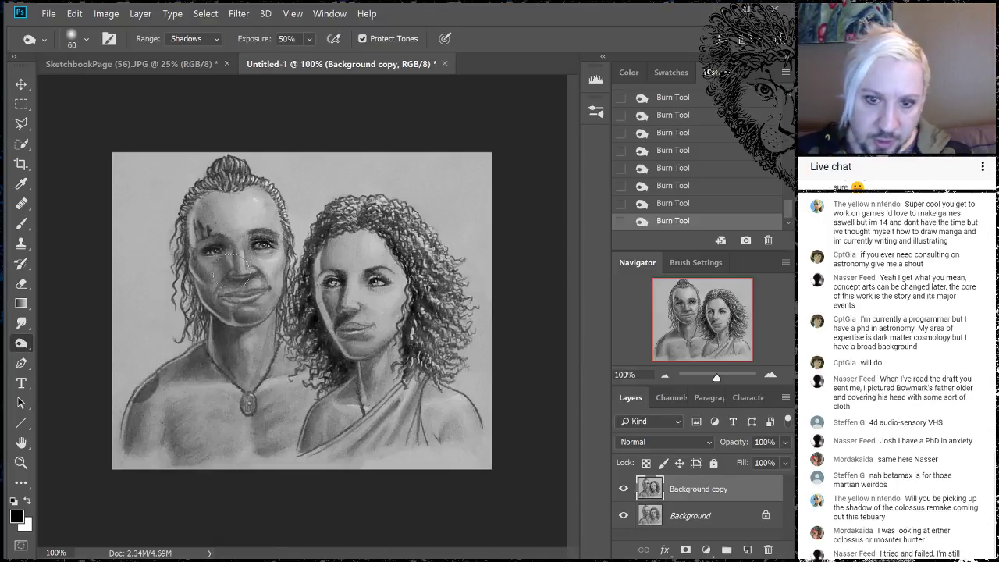
pyautogui.moveTo(215, 262)
pyautogui.mouseDown()
pyautogui.moveTo(247, 277)
pyautogui.moveTo(230, 275)
pyautogui.moveTo(261, 282)
pyautogui.moveTo(254, 274)
pyautogui.moveTo(218, 287)
pyautogui.moveTo(230, 277)
pyautogui.moveTo(217, 292)
pyautogui.moveTo(228, 277)
pyautogui.moveTo(204, 306)
pyautogui.mouseUp()
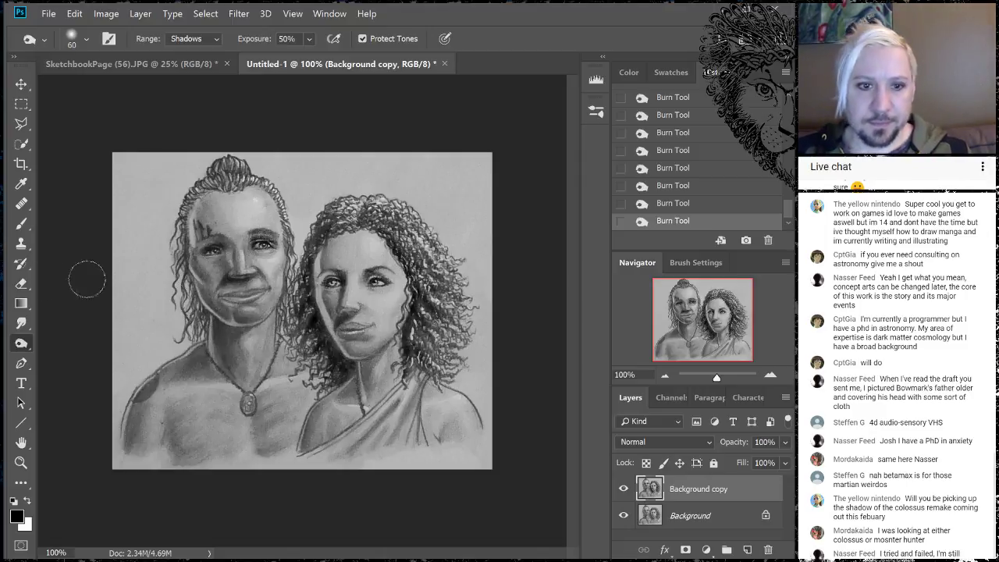
# Erase excess dark shading around the man's mouth and jaw on the Background copy layer with a 70 px Eraser.
pyautogui.click(21, 284)
pyautogui.moveTo(211, 313)
pyautogui.mouseDown()
pyautogui.moveTo(235, 311)
pyautogui.moveTo(234, 278)
pyautogui.moveTo(246, 304)
pyautogui.moveTo(238, 281)
pyautogui.moveTo(226, 300)
pyautogui.mouseUp()
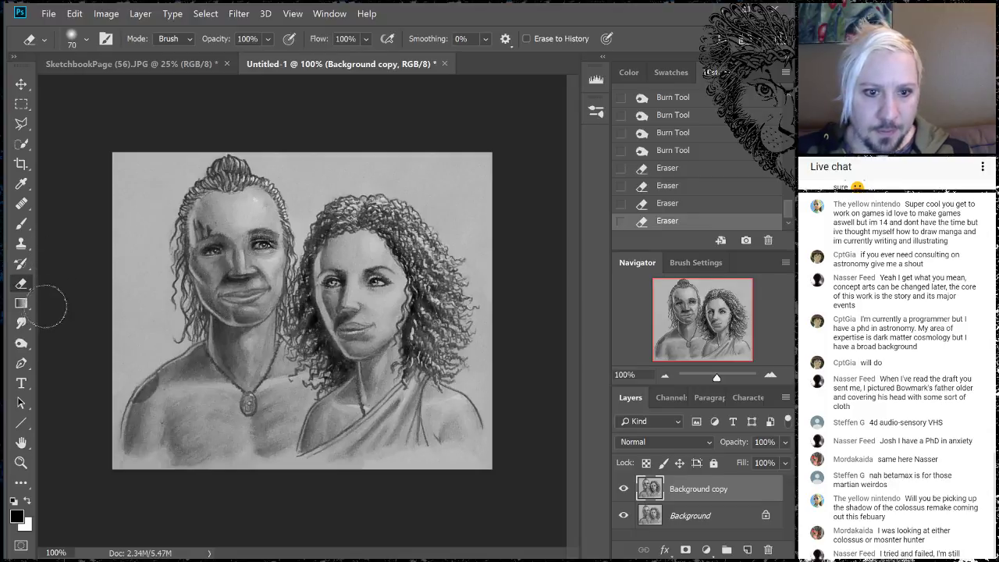
# Darken the shadows on the woman's lips and around her eye using the Burn tool with a 15 px brush.
pyautogui.click(21, 343)
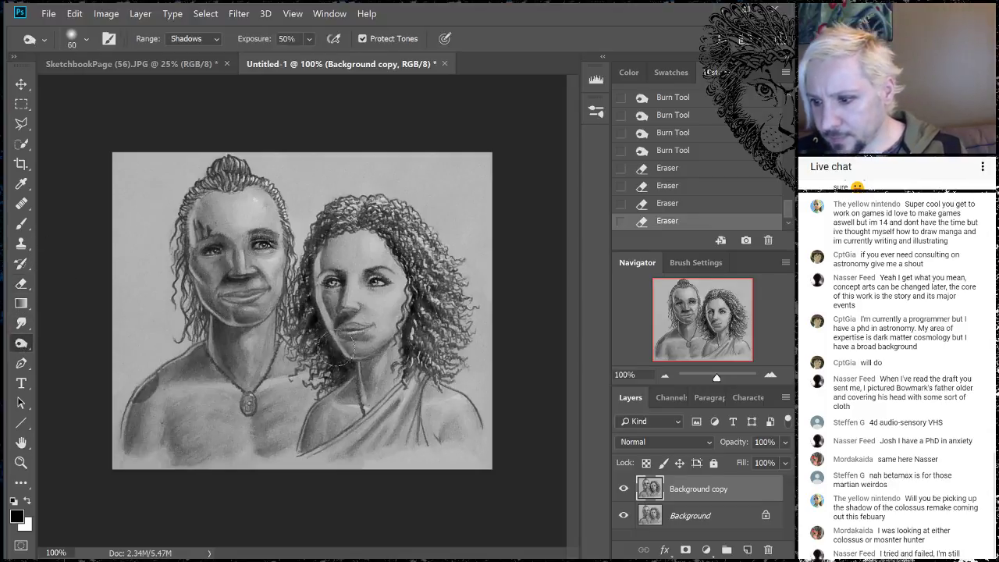
pyautogui.press('[')
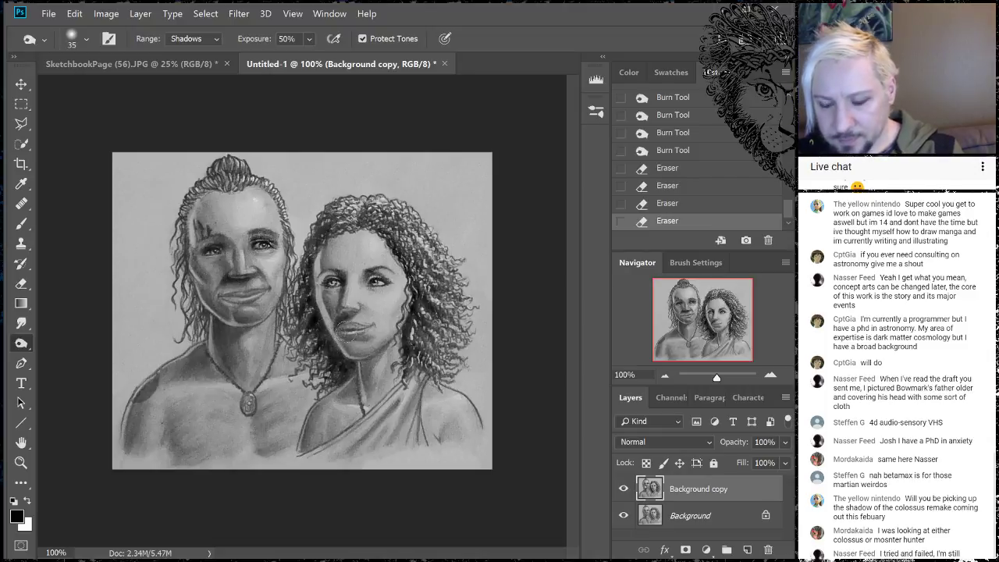
pyautogui.press('[')
pyautogui.press('[')
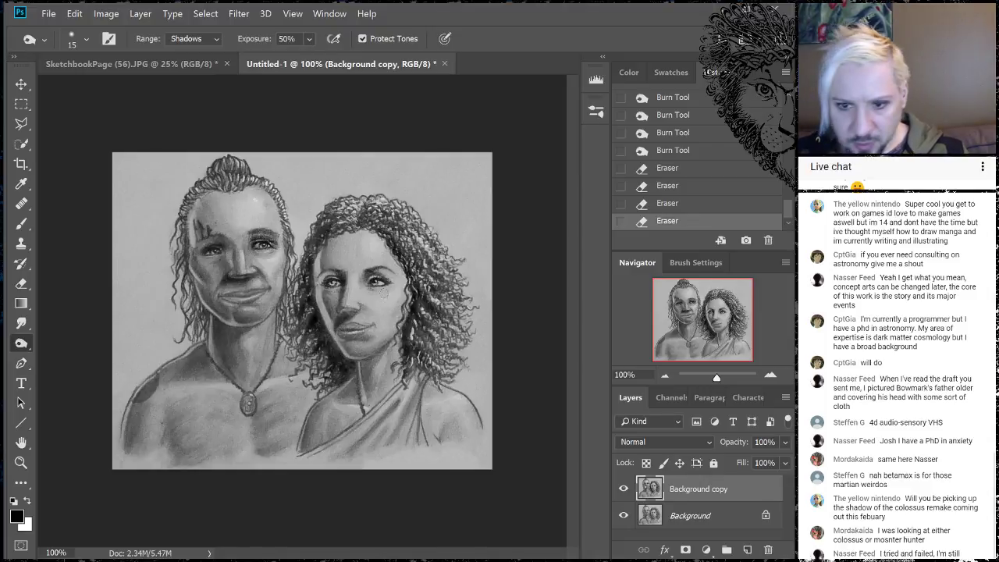
pyautogui.moveTo(338, 330); pyautogui.dragTo(380, 299)
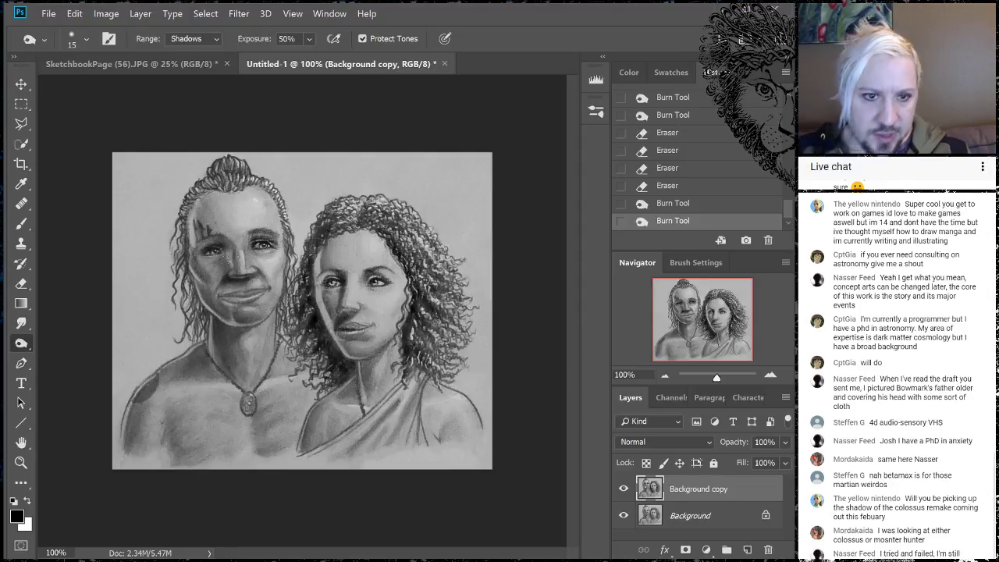
# Burn the woman's lips and the man's mouth area with the Burn tool range set to Midtones.
pyautogui.click(217, 39)
pyautogui.click(196, 61)
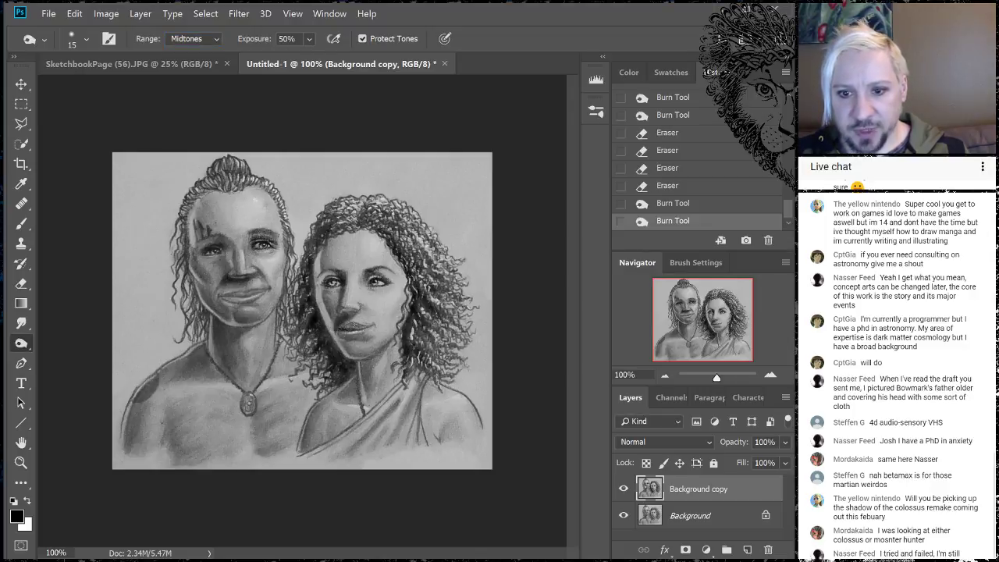
pyautogui.click(342, 327)
pyautogui.click(349, 327)
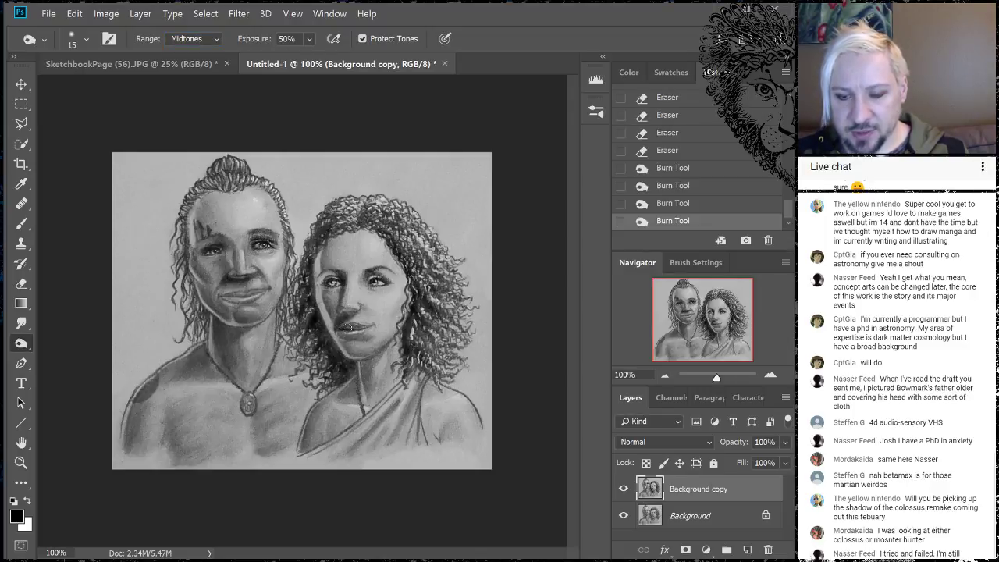
pyautogui.click(346, 323)
pyautogui.click(342, 324)
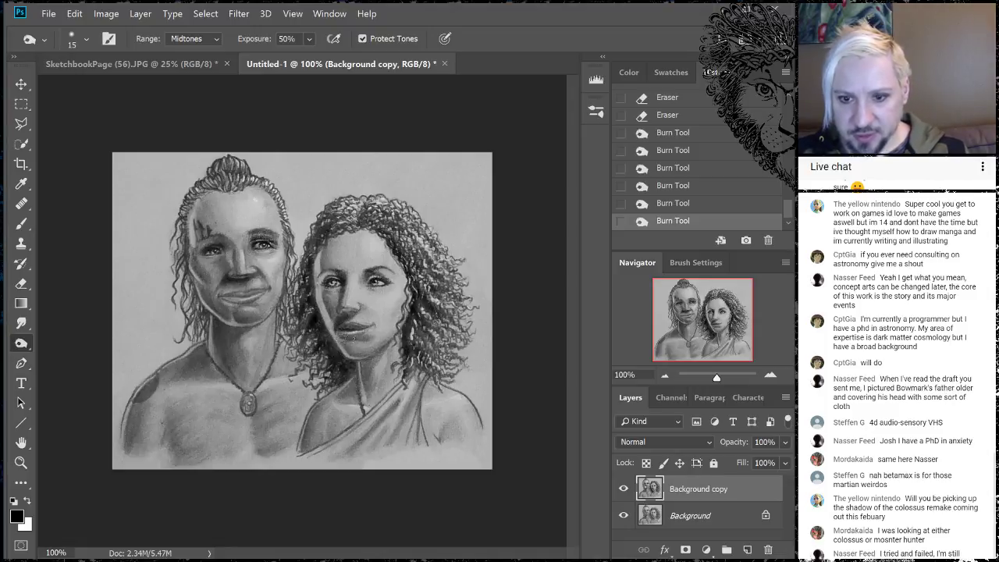
pyautogui.click(353, 338)
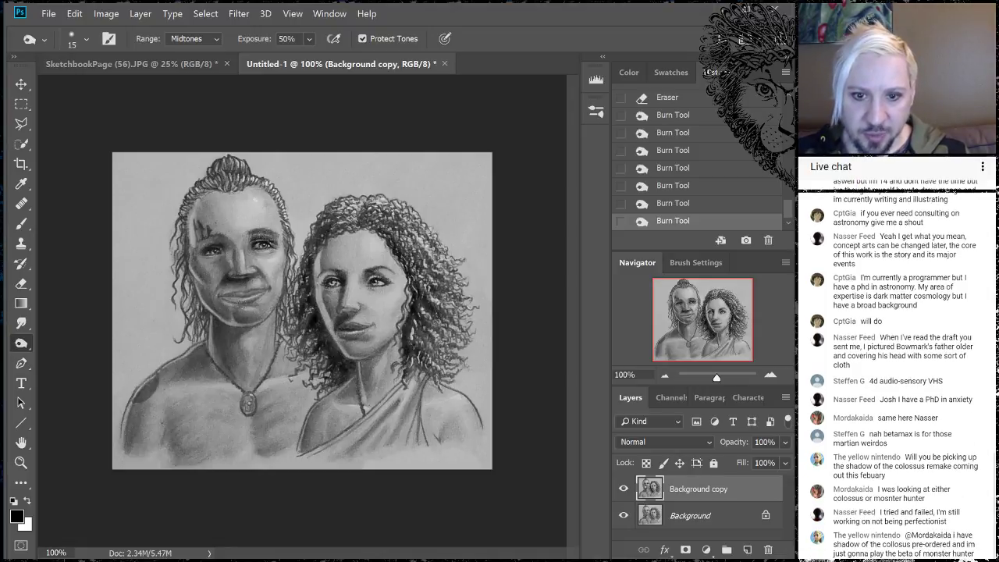
pyautogui.click(232, 298)
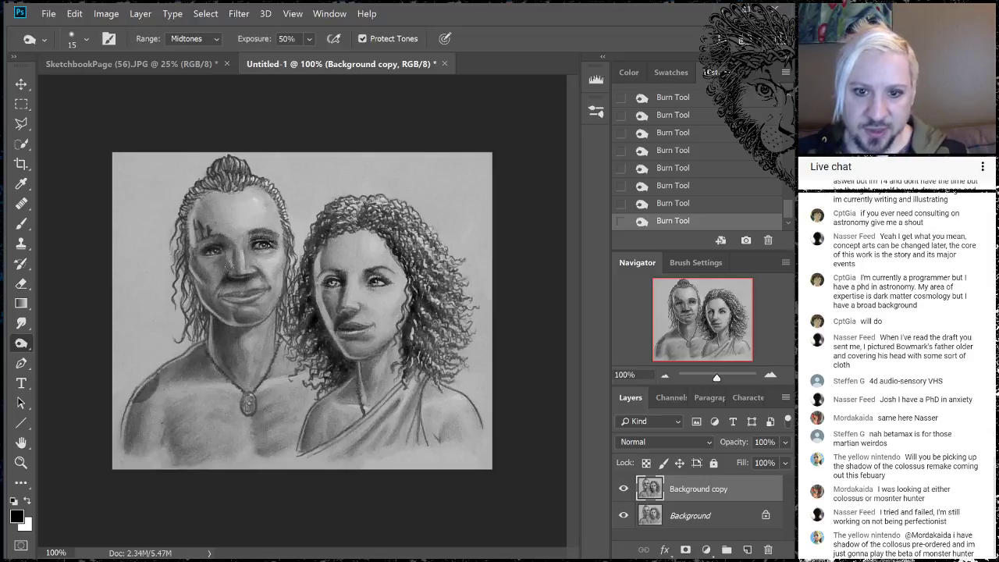
# Set the Burn tool range to Shadows and deepen the darks in the woman's curls and the man's topknot and side hair.
pyautogui.click(209, 41)
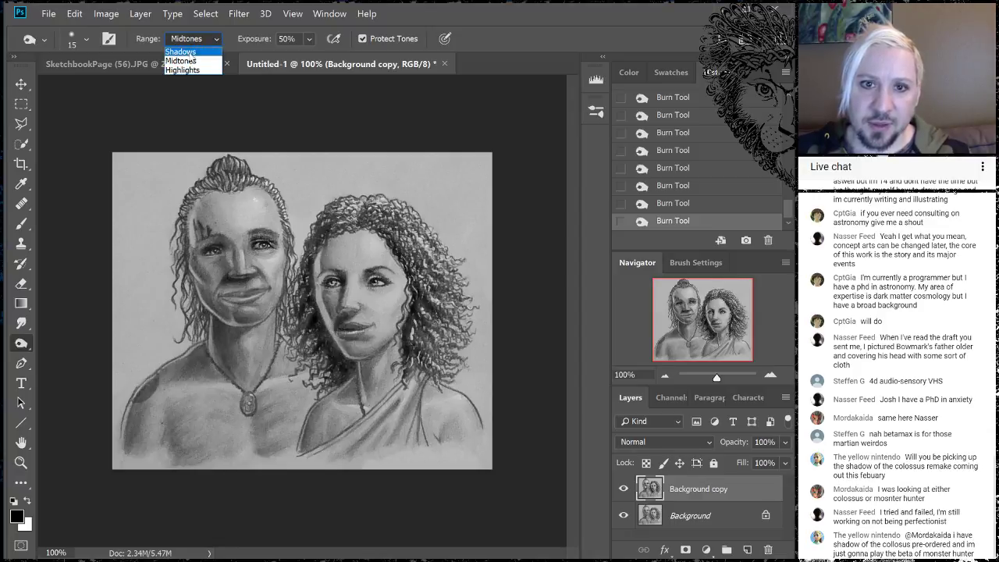
pyautogui.click(188, 52)
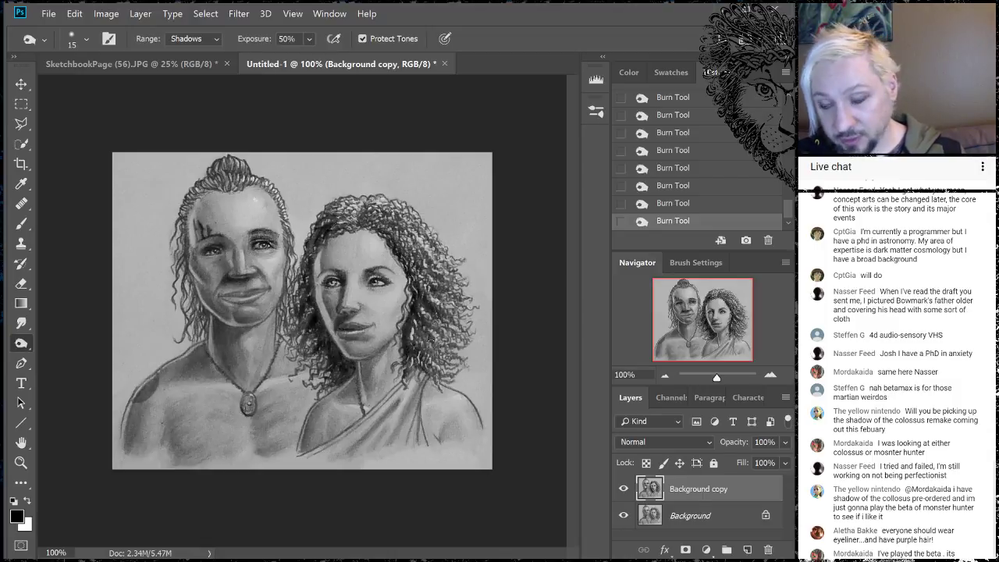
pyautogui.moveTo(432, 338); pyautogui.dragTo(460, 345)
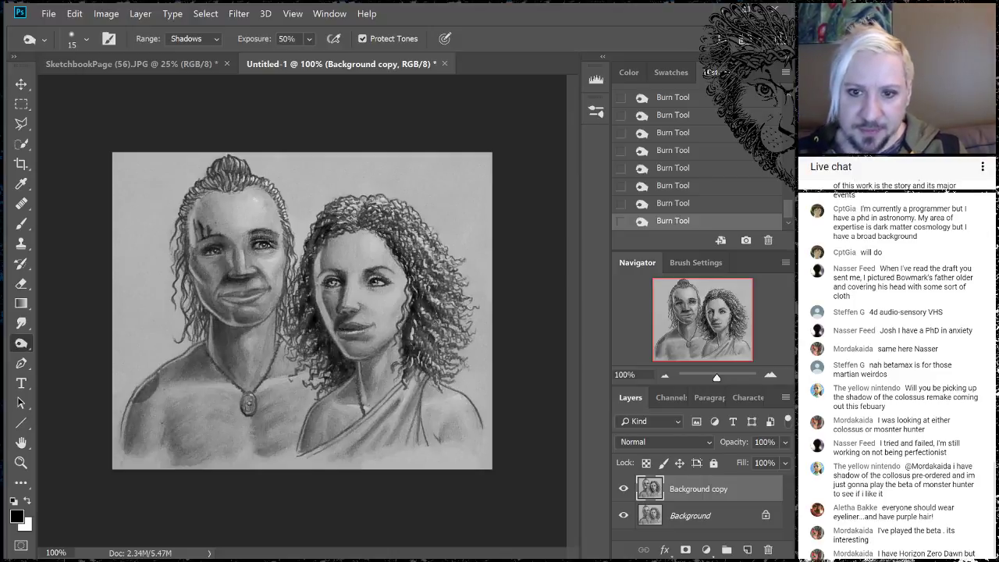
pyautogui.moveTo(326, 231)
pyautogui.mouseDown()
pyautogui.moveTo(346, 228)
pyautogui.moveTo(328, 212)
pyautogui.moveTo(395, 221)
pyautogui.mouseUp()
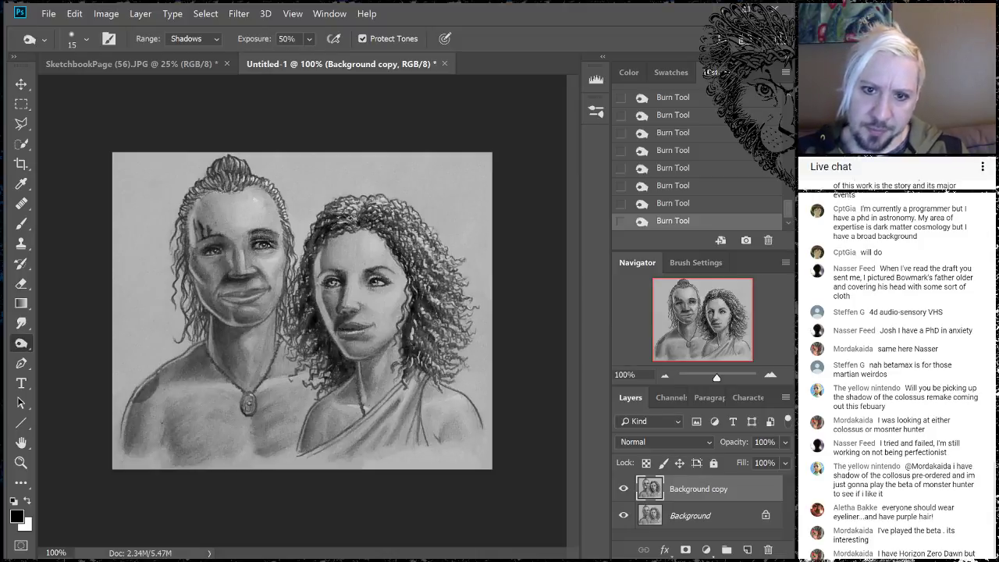
pyautogui.moveTo(223, 166); pyautogui.dragTo(224, 179)
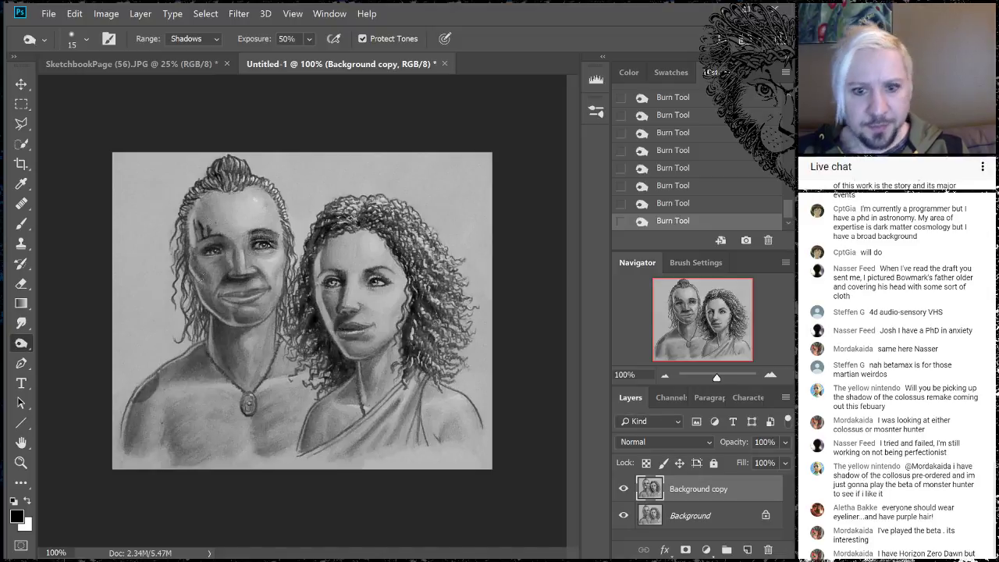
pyautogui.moveTo(186, 245)
pyautogui.mouseDown()
pyautogui.moveTo(189, 302)
pyautogui.moveTo(207, 334)
pyautogui.moveTo(187, 263)
pyautogui.mouseUp()
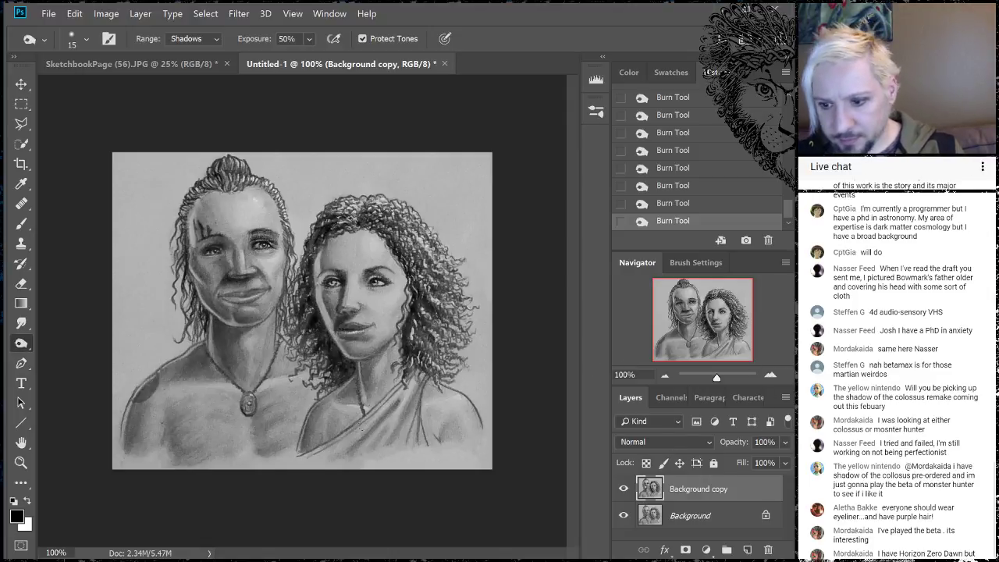
# Flatten the portrait image and add a new blank layer above the Background.
pyautogui.rightClick(705, 493)
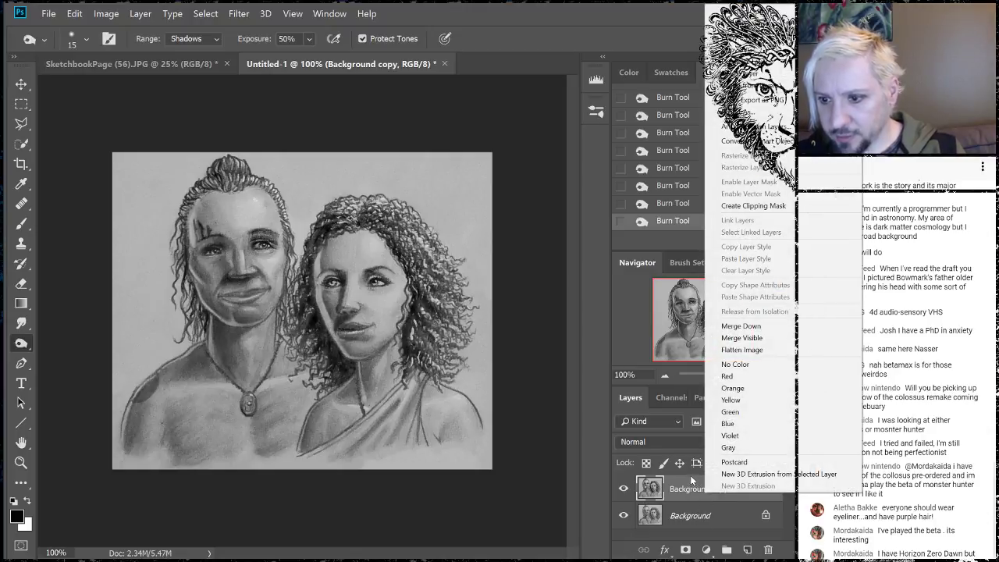
pyautogui.click(778, 353)
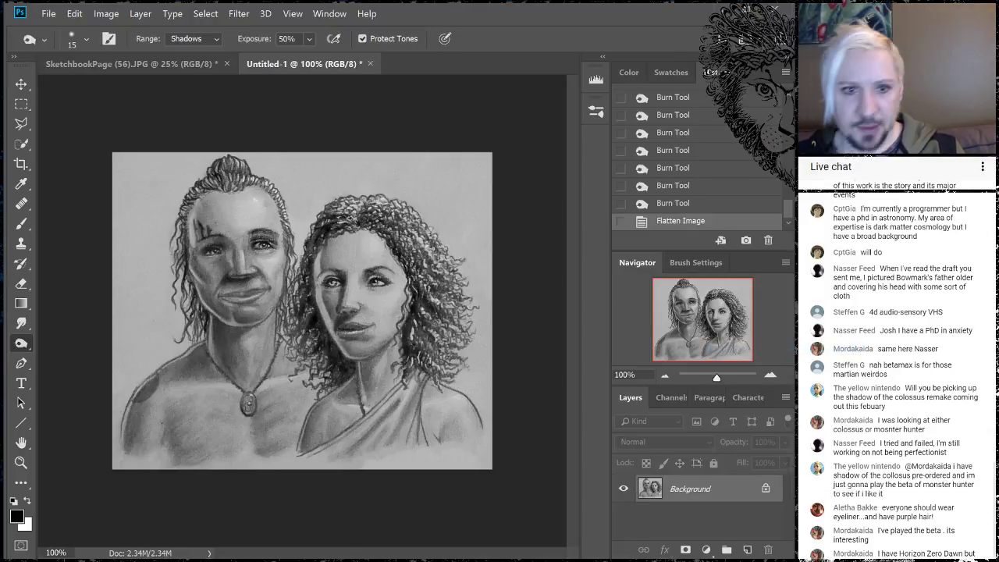
pyautogui.click(21, 104)
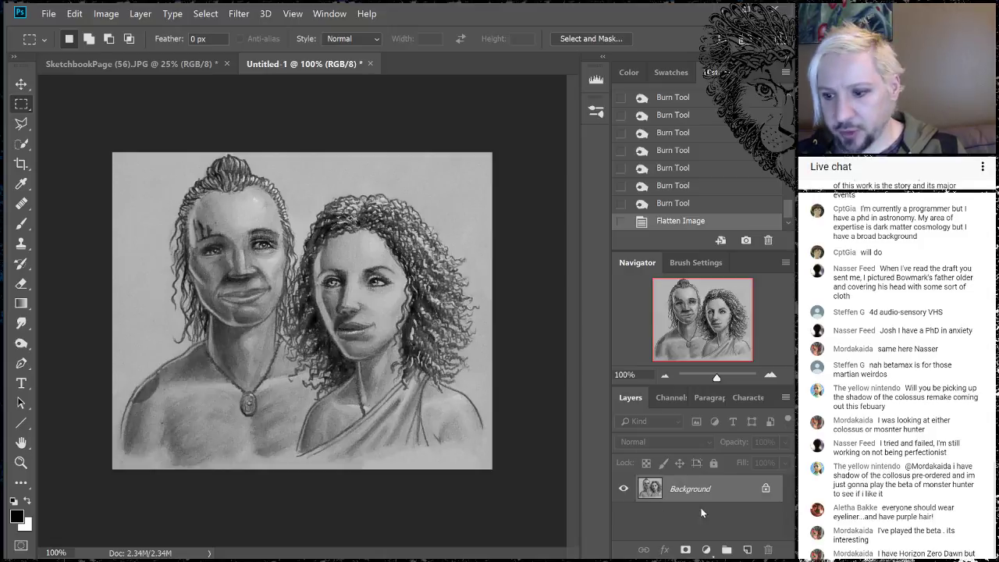
pyautogui.click(748, 551)
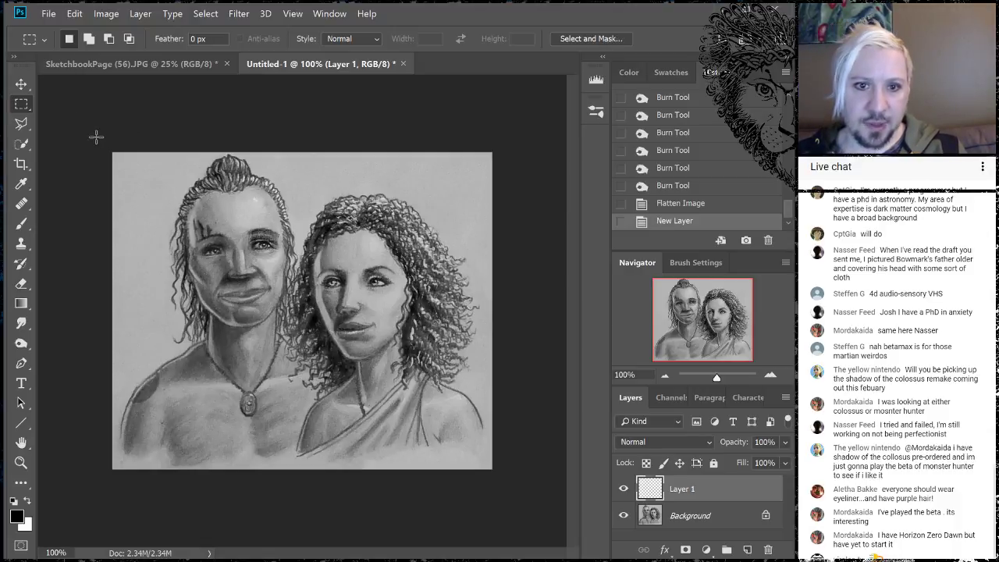
# Select the entire canvas, apply a 6 px black inside stroke on the new layer as a border, and deselect.
pyautogui.moveTo(93, 134); pyautogui.dragTo(545, 537)
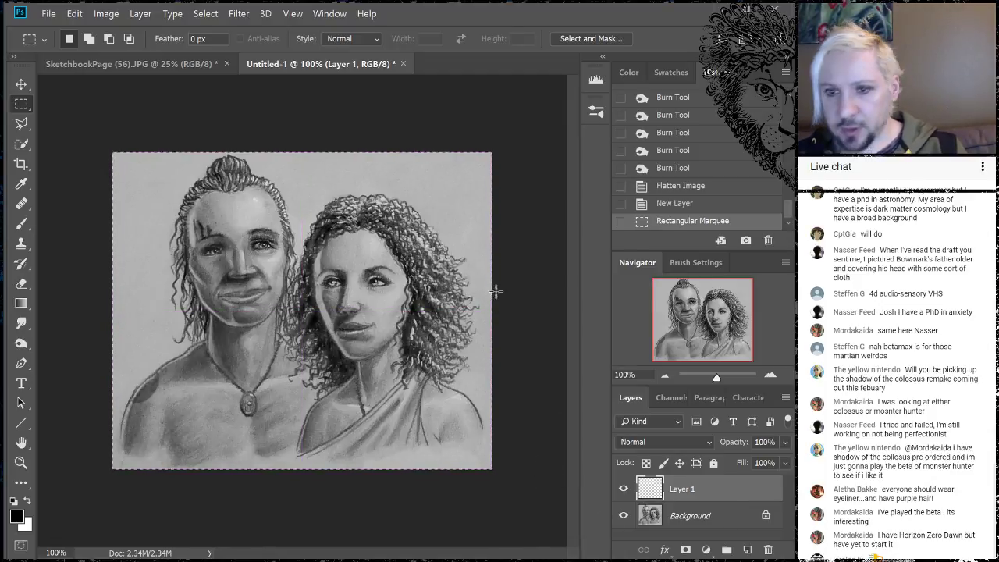
pyautogui.rightClick(337, 304)
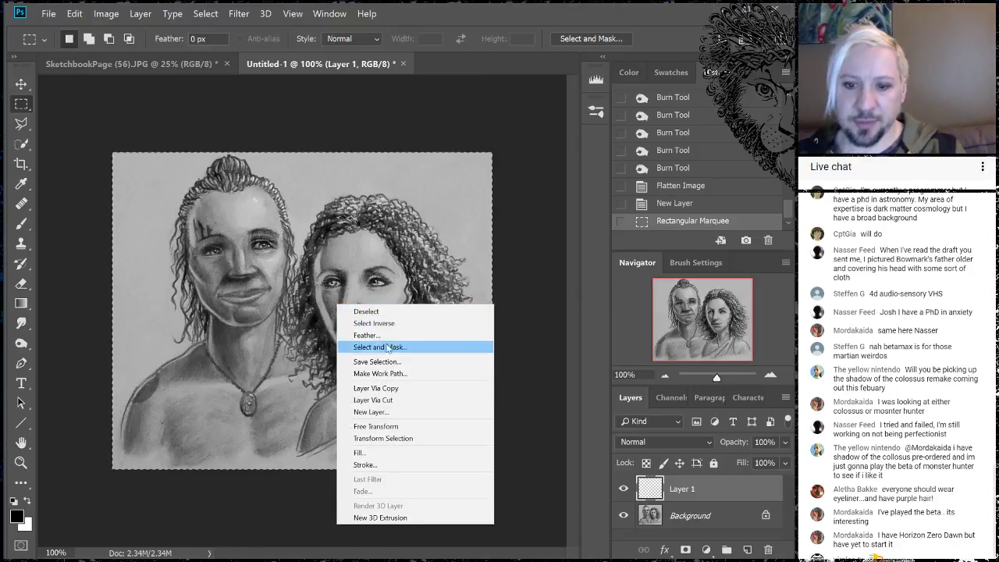
pyautogui.click(394, 465)
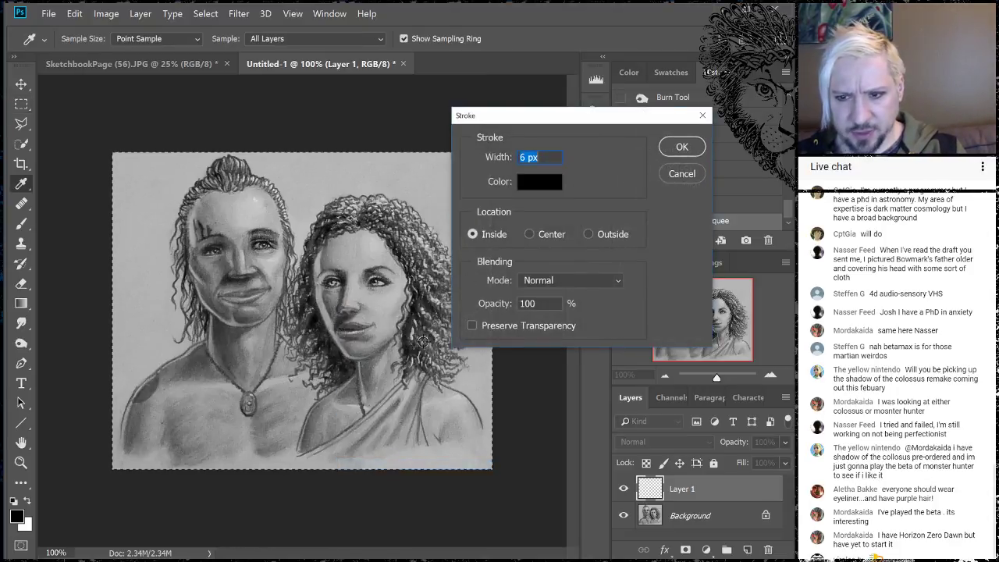
pyautogui.click(695, 146)
pyautogui.hotkey('ctrl', 'd')
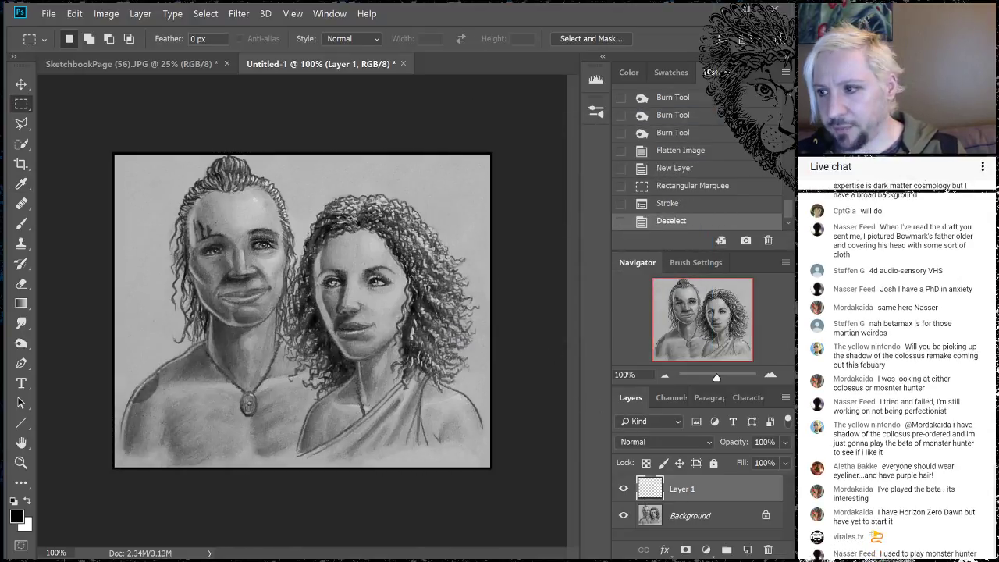
# Copy the Grit texture from the art frame template document and paste it into the portrait document.
pyautogui.hotkey('ctrl', 'Tab')
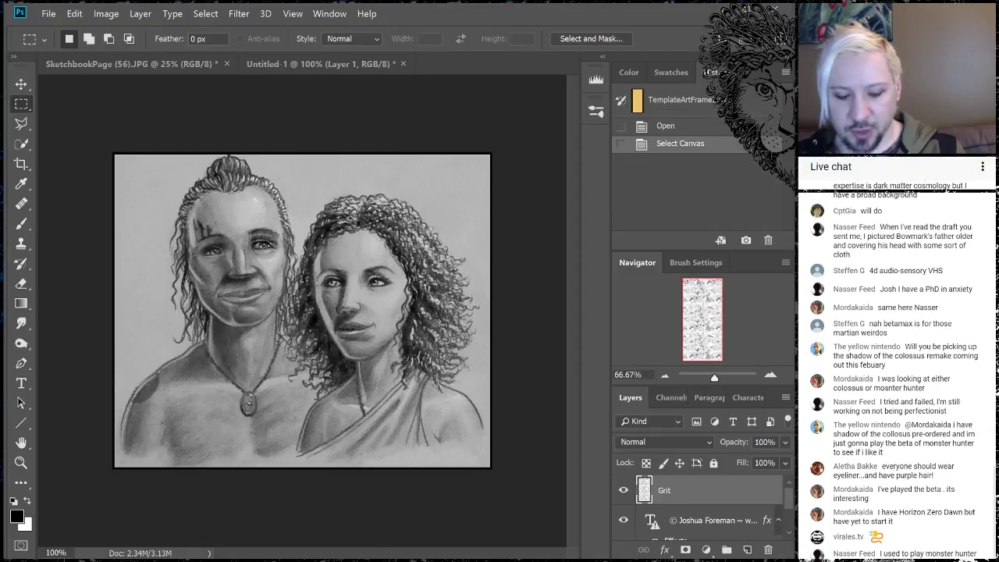
pyautogui.hotkey('ctrl', 'Tab')
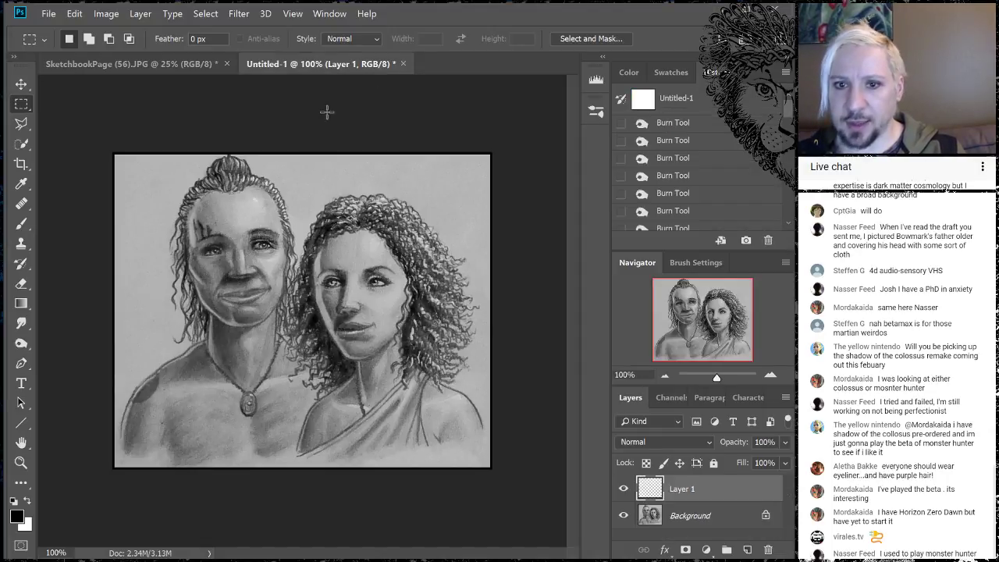
pyautogui.hotkey('ctrl', 'v')
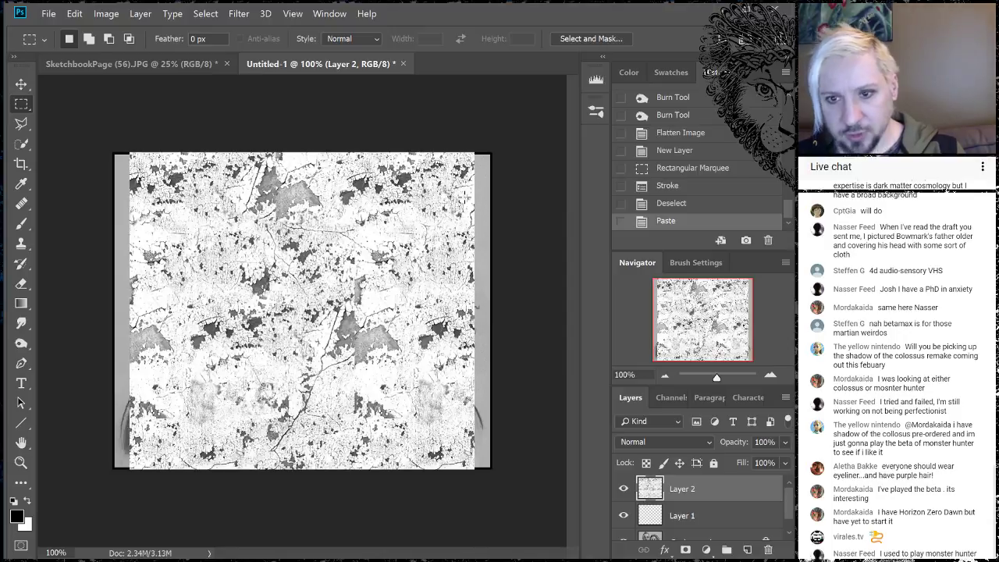
# Free-transform the pasted grit texture to cover the whole canvas, rotated to -82.94° with the width scaled to 121.04%.
pyautogui.hotkey('ctrl', 't')
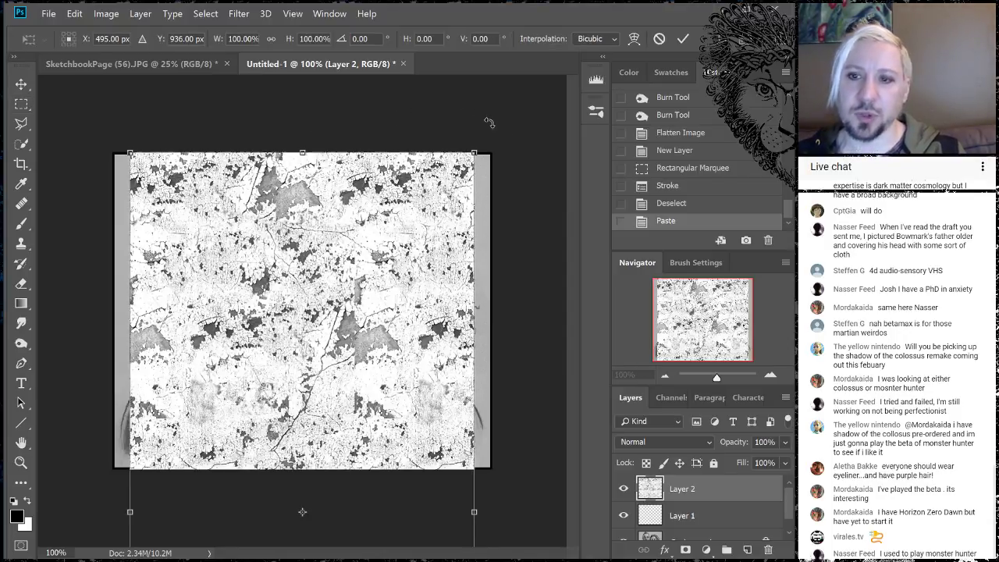
pyautogui.moveTo(520, 144); pyautogui.dragTo(19, 191)
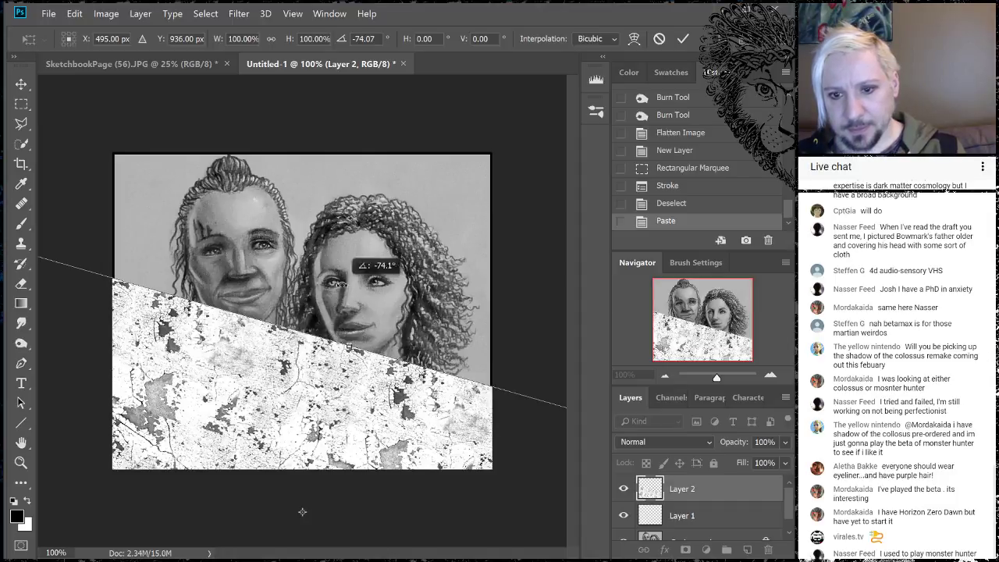
pyautogui.moveTo(350, 347); pyautogui.dragTo(369, 277)
pyautogui.moveTo(332, 369); pyautogui.dragTo(423, 165)
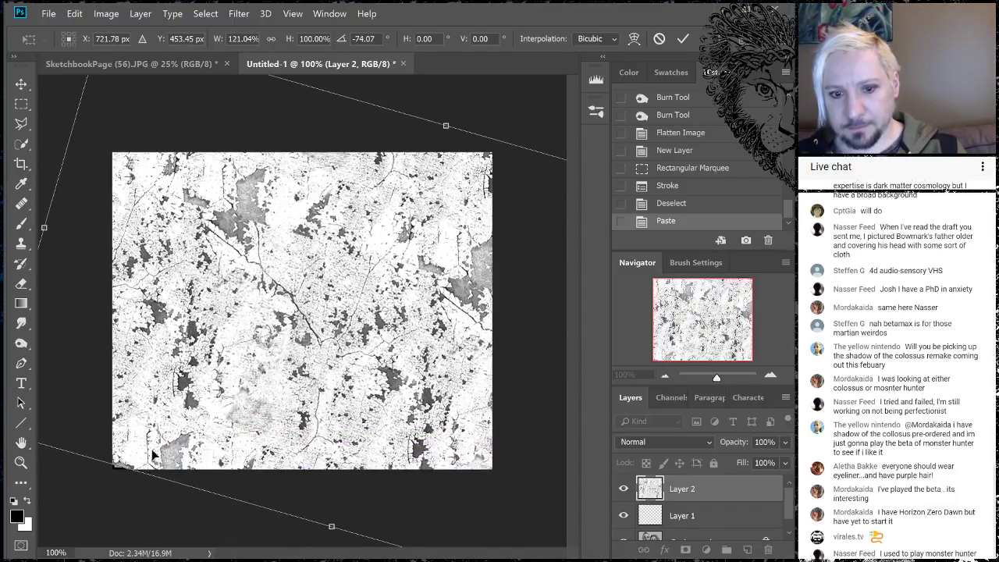
pyautogui.moveTo(142, 526); pyautogui.dragTo(47, 528)
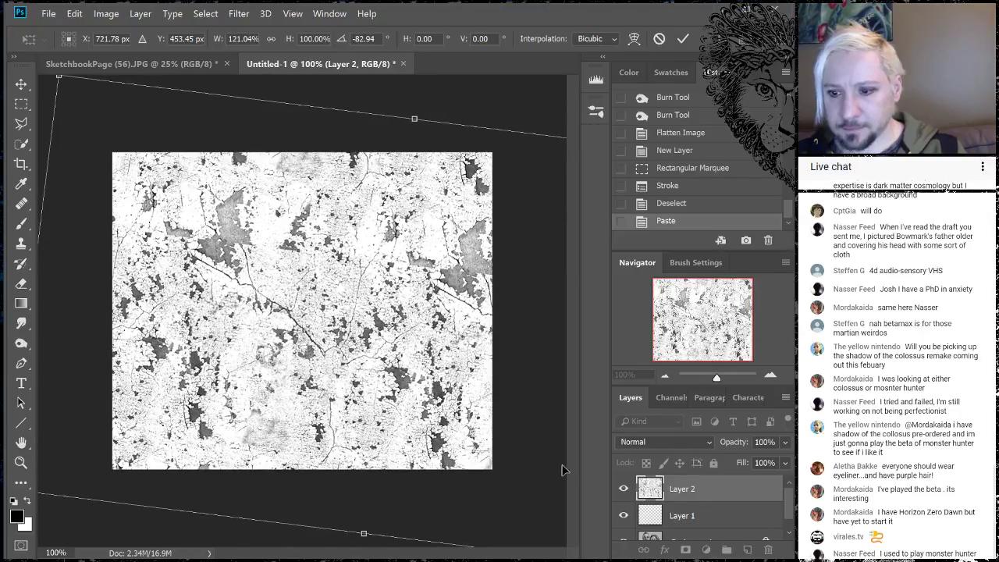
pyautogui.press('Return')
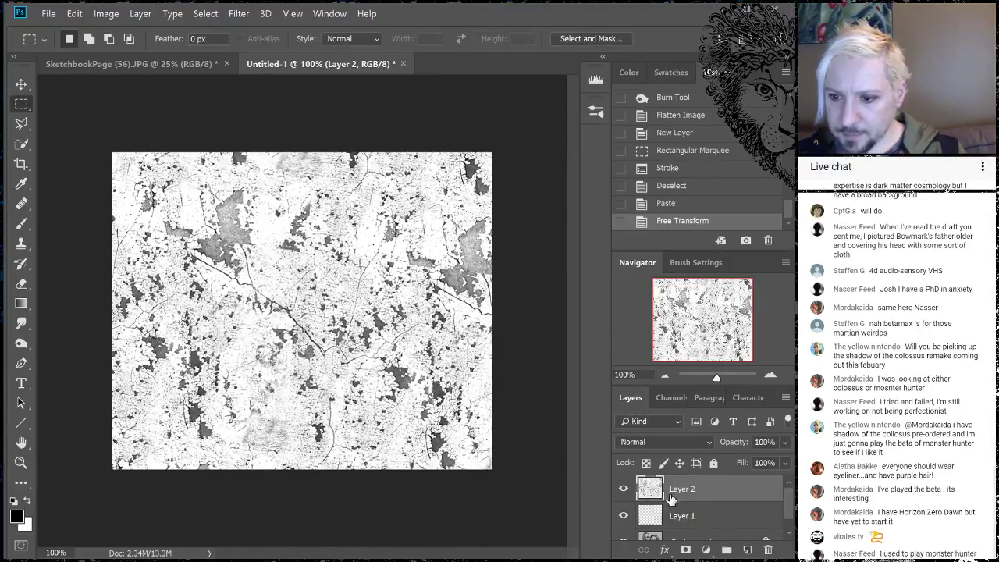
# Select the grit texture's dark areas using Color Range with sampled colors and fuzziness 167, and hide the texture layer.
pyautogui.click(207, 14)
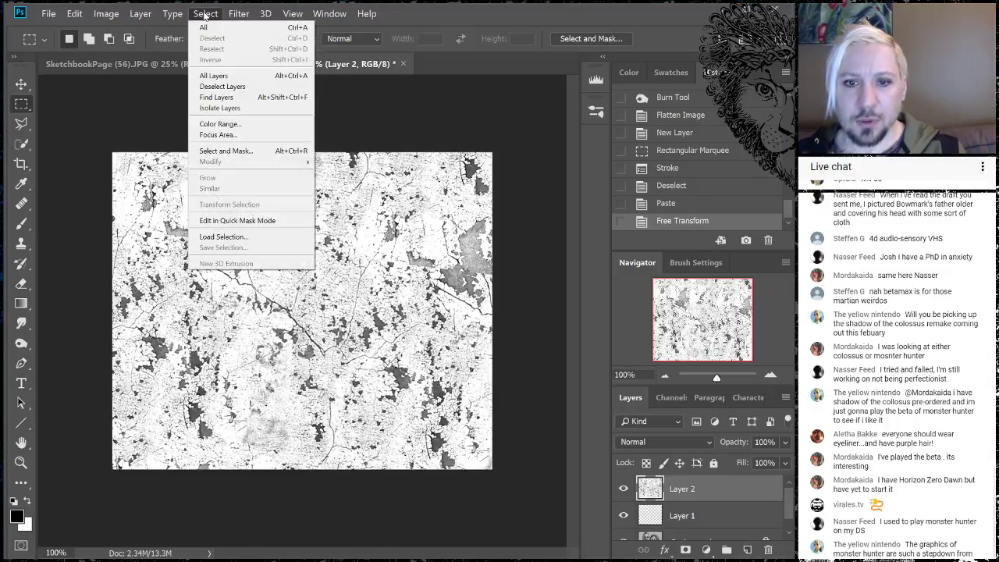
pyautogui.click(221, 125)
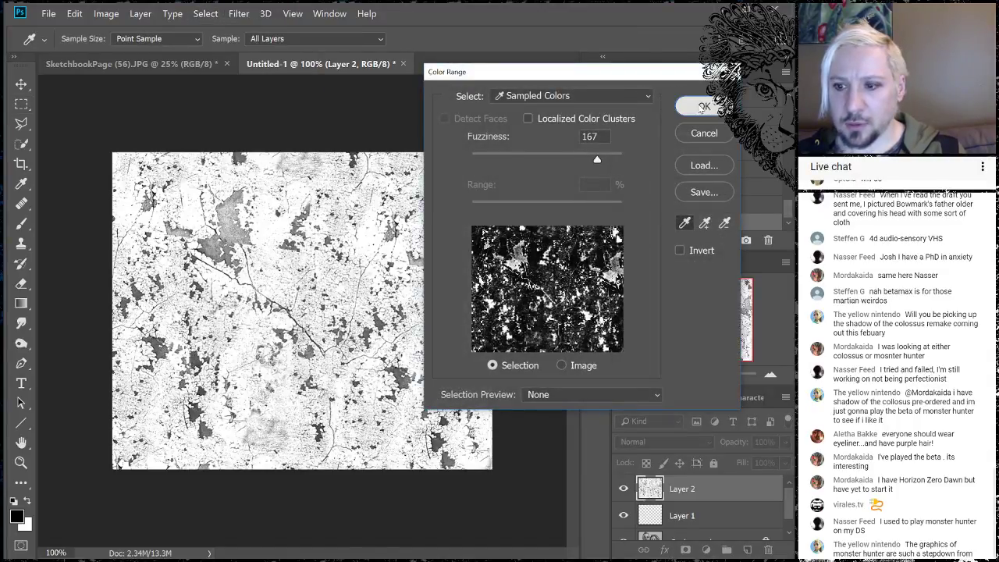
pyautogui.click(704, 106)
pyautogui.click(623, 489)
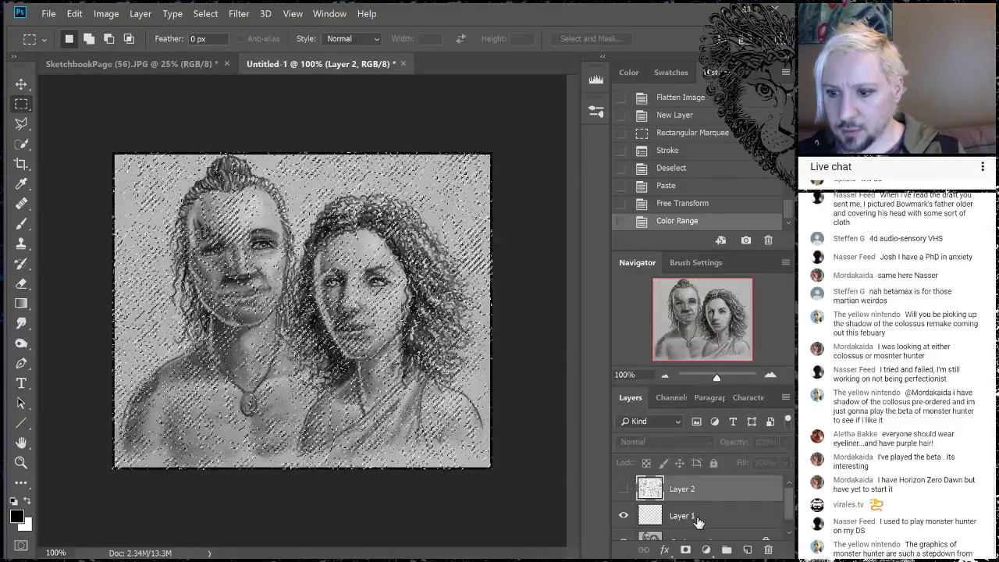
# Clear the selected grit areas from the border layer, Layer 1, and deselect.
pyautogui.click(679, 516)
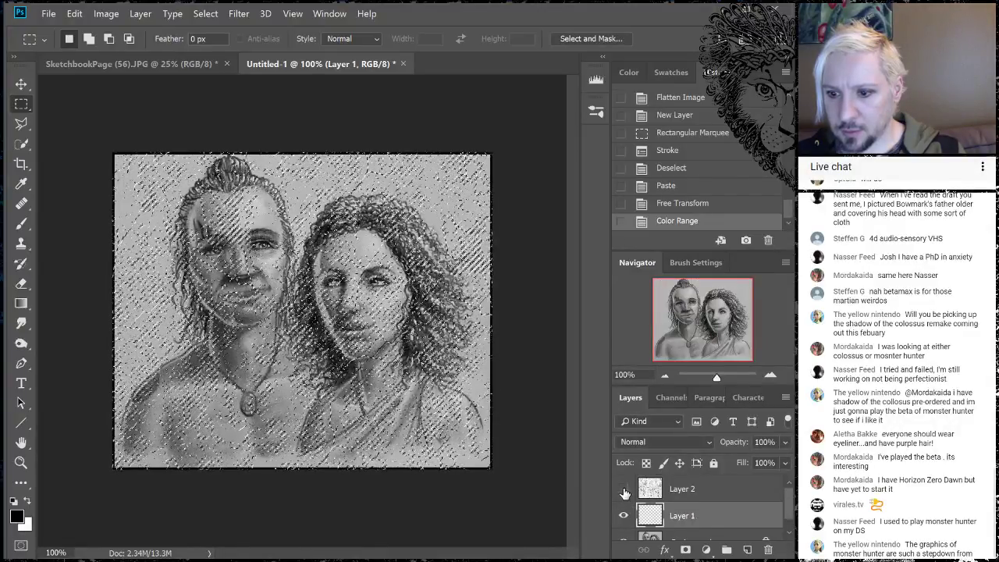
pyautogui.press('Delete')
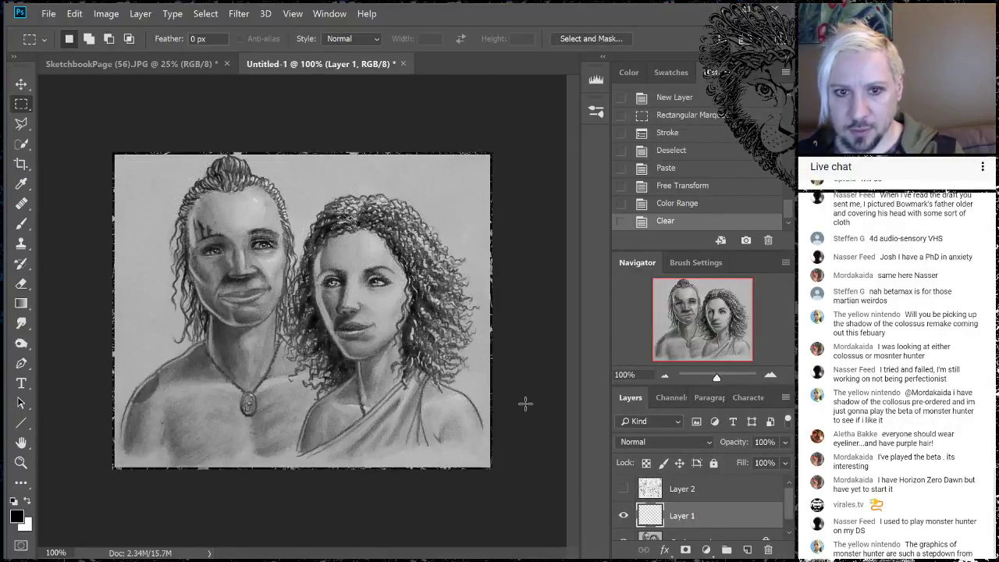
pyautogui.hotkey('ctrl', 'd')
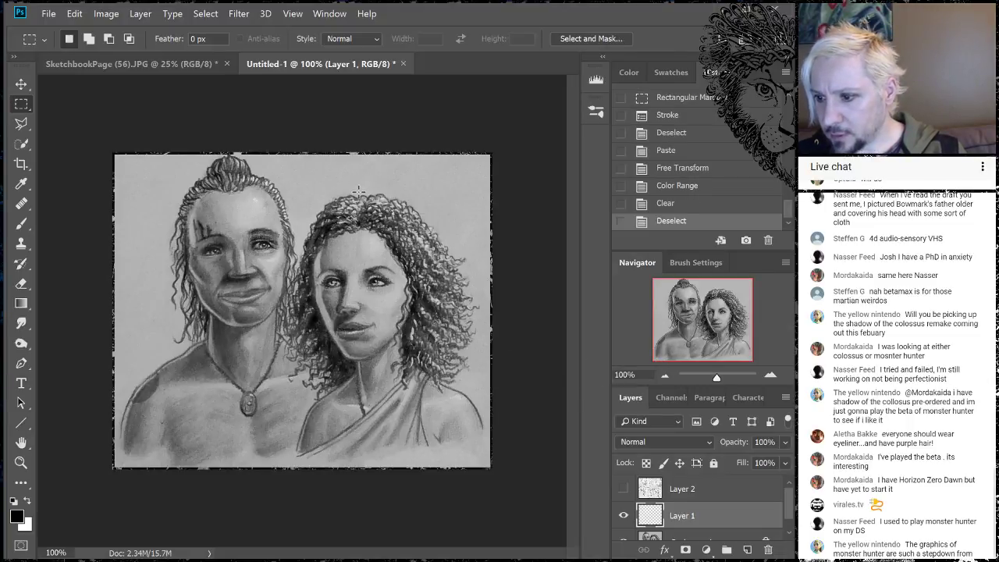
pyautogui.click(51, 15)
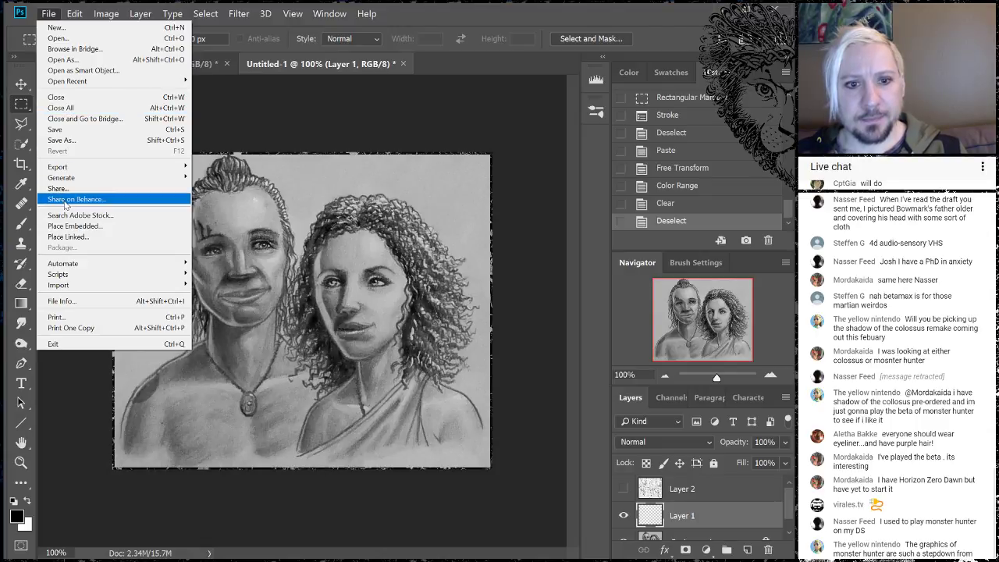
pyautogui.click(75, 138)
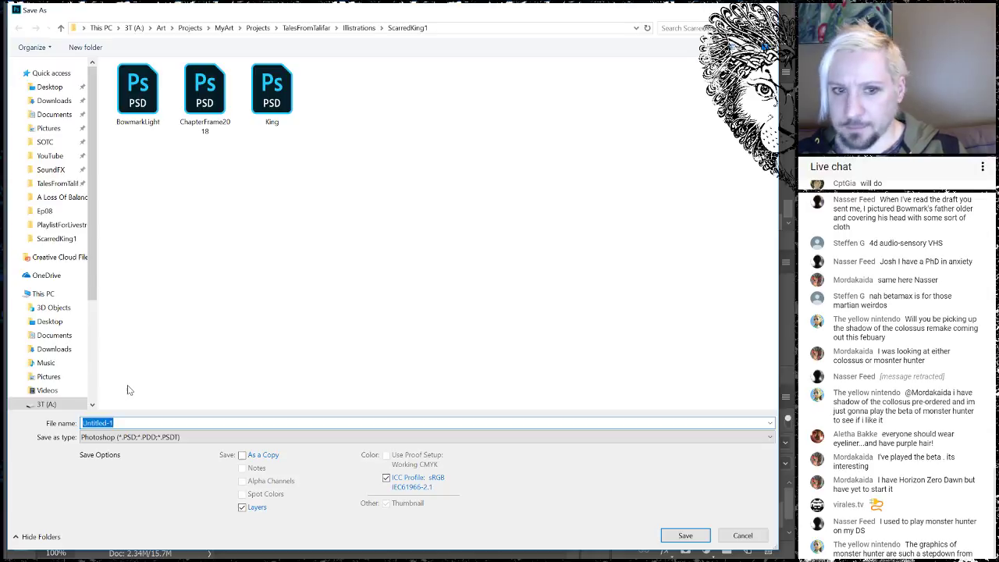
pyautogui.click(740, 537)
# Flatten the portrait image, discarding the hidden grit texture layer.
pyautogui.rightClick(692, 516)
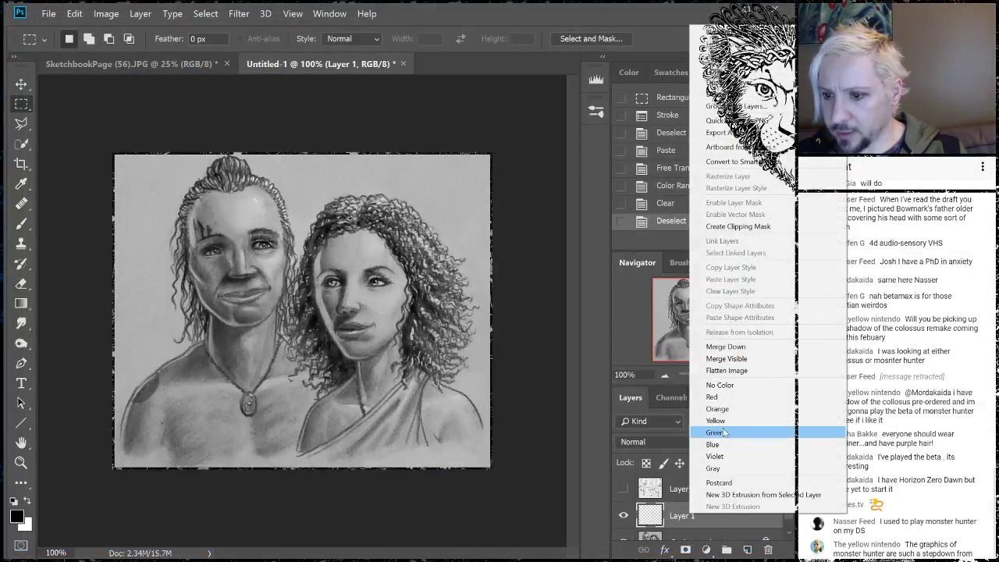
pyautogui.click(727, 370)
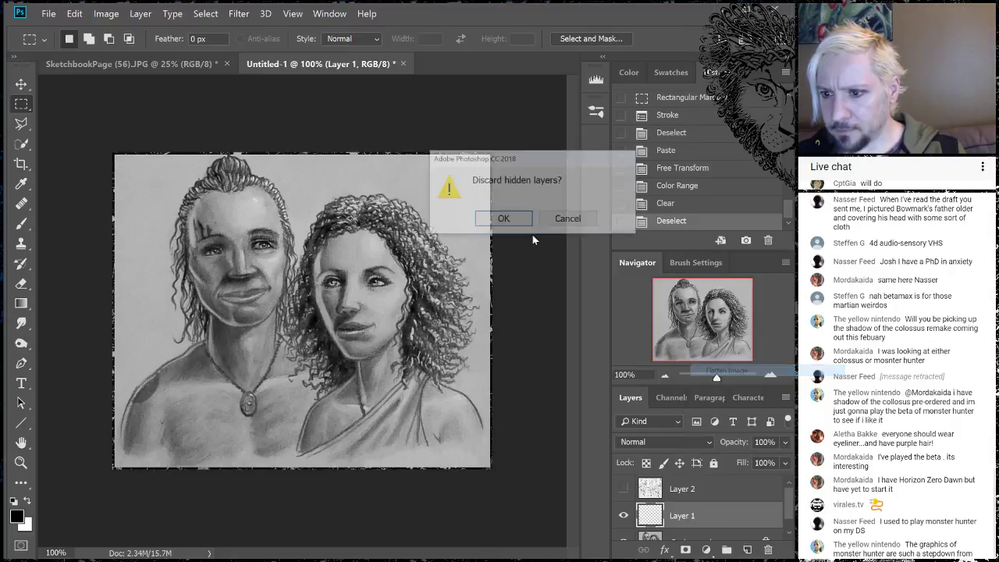
pyautogui.click(504, 220)
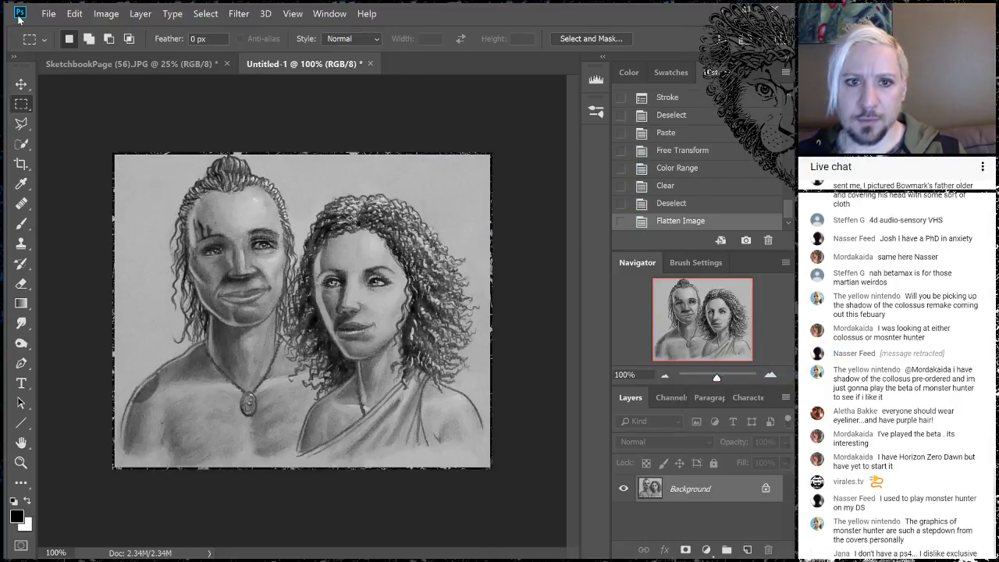
# Save the flattened portrait as a JPEG named FatherAndMother in the ScarredKing1 folder, at maximum quality 12.
pyautogui.click(49, 13)
pyautogui.click(63, 140)
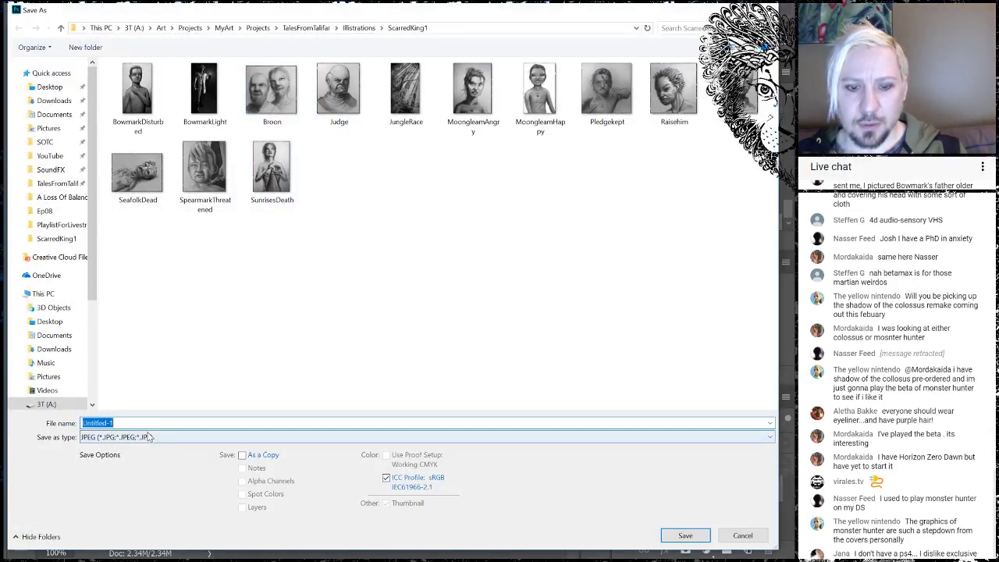
pyautogui.write('FatherAndMother')
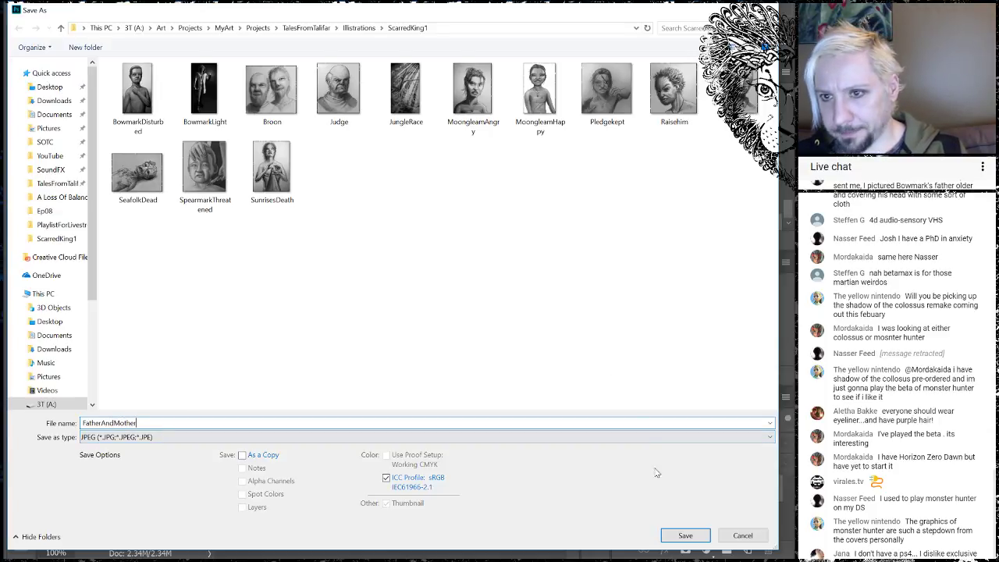
pyautogui.click(678, 536)
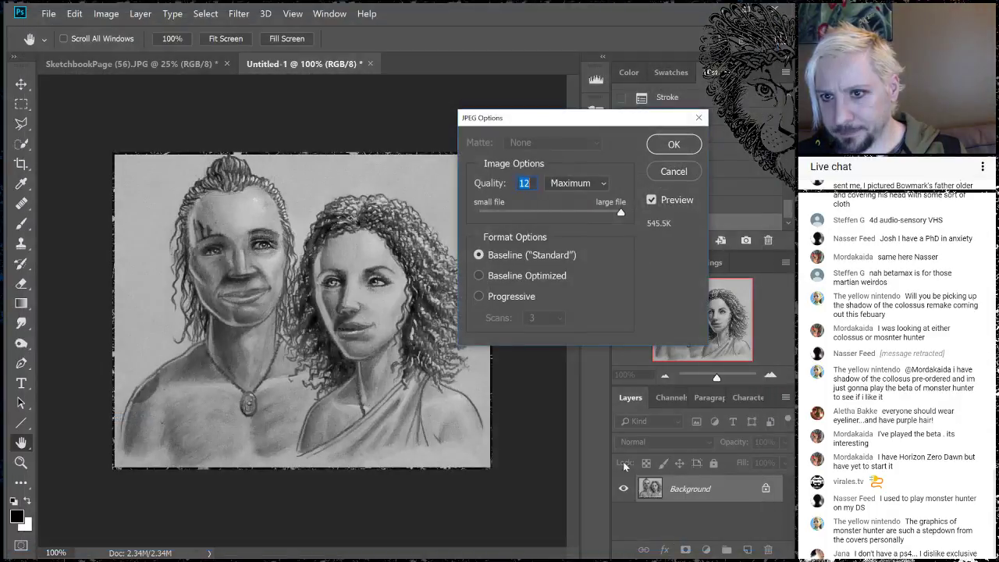
pyautogui.click(671, 146)
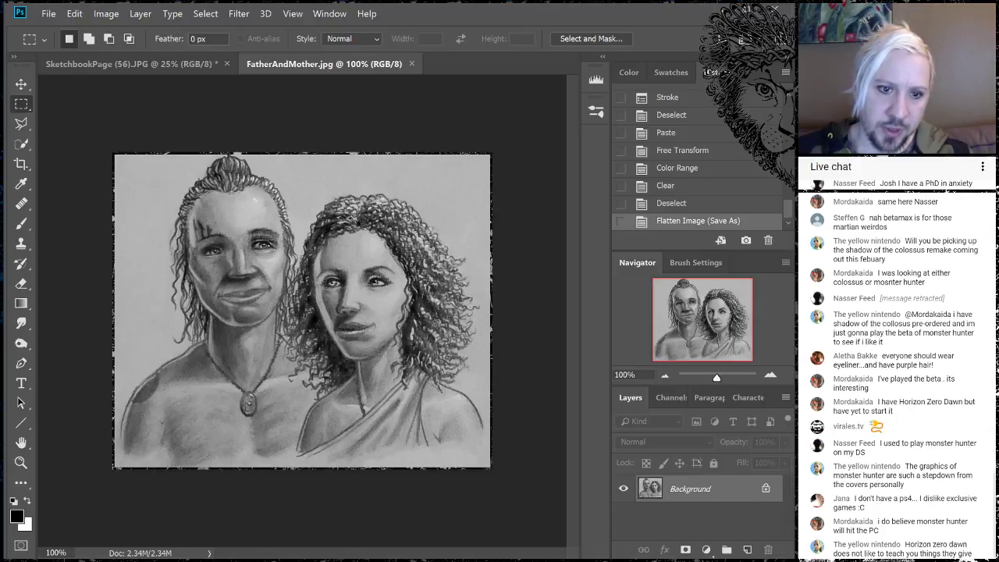
# Brighten the man's and woman's foreheads using the Dodge tool with a 150 px brush, Highlights range and 50% exposure.
pyautogui.moveTo(22, 343); pyautogui.dragTo(58, 343)
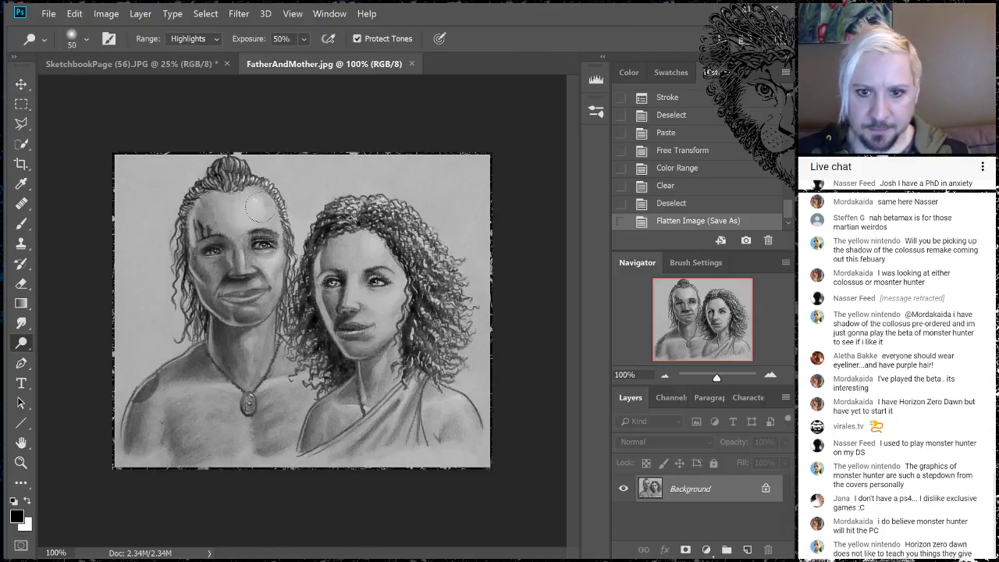
pyautogui.moveTo(246, 204); pyautogui.dragTo(264, 195)
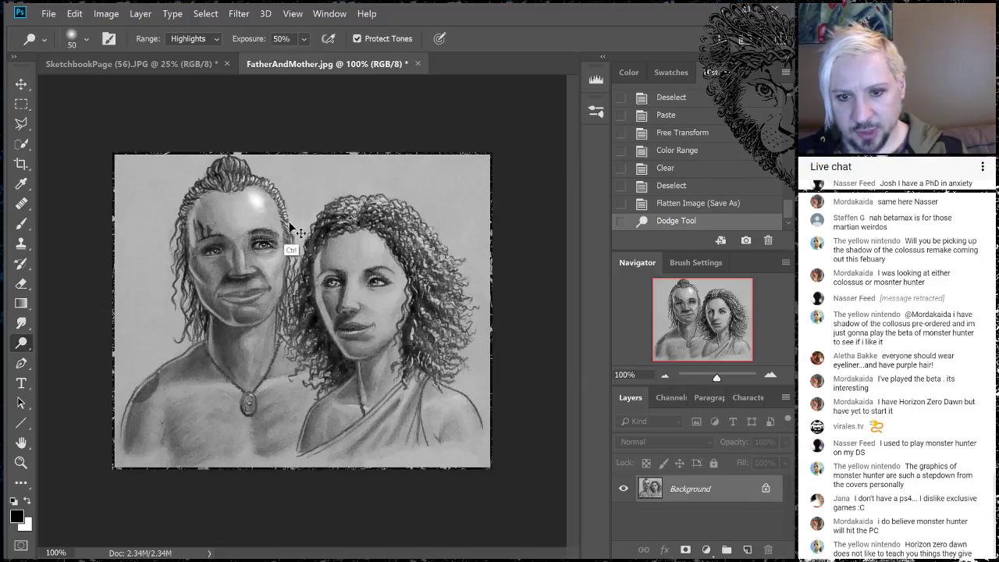
pyautogui.hotkey('ctrl', 'z')
pyautogui.press(']')
pyautogui.press(']')
pyautogui.press(']')
pyautogui.press(']')
pyautogui.press(']')
pyautogui.press(']')
pyautogui.press(']')
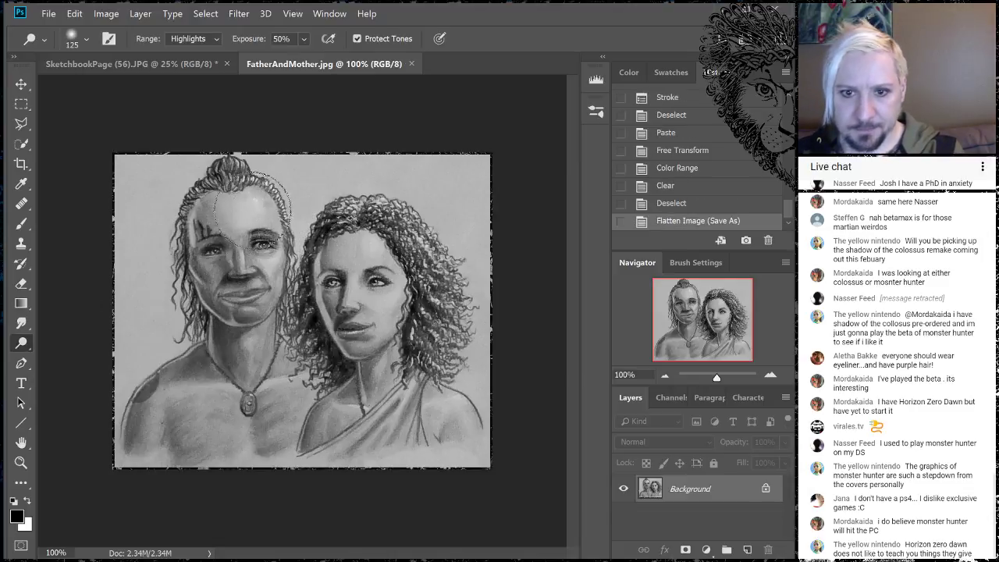
pyautogui.moveTo(251, 205)
pyautogui.mouseDown()
pyautogui.moveTo(238, 197)
pyautogui.moveTo(261, 202)
pyautogui.mouseUp()
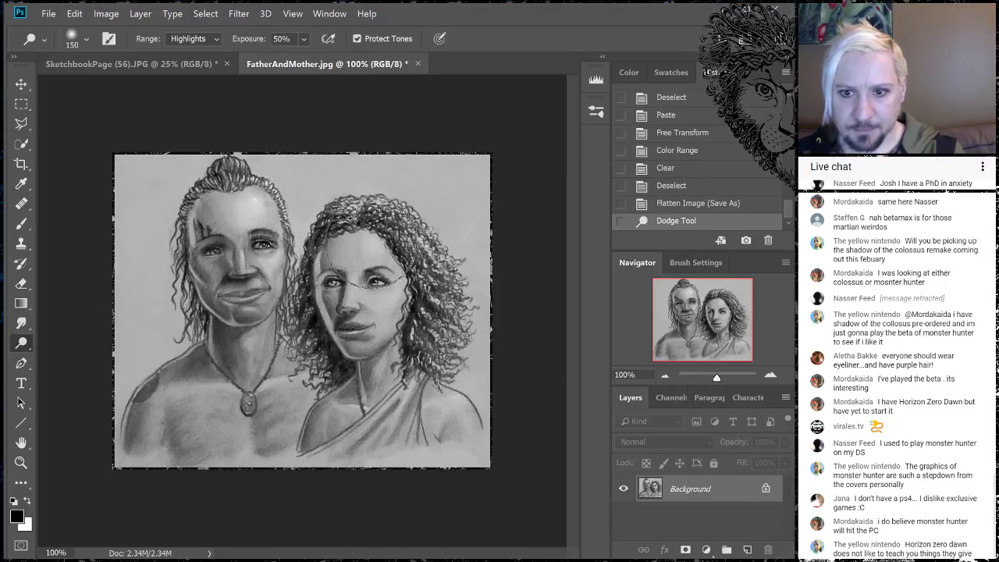
pyautogui.moveTo(375, 273)
pyautogui.mouseDown()
pyautogui.moveTo(400, 307)
pyautogui.moveTo(387, 278)
pyautogui.moveTo(388, 318)
pyautogui.moveTo(348, 238)
pyautogui.mouseUp()
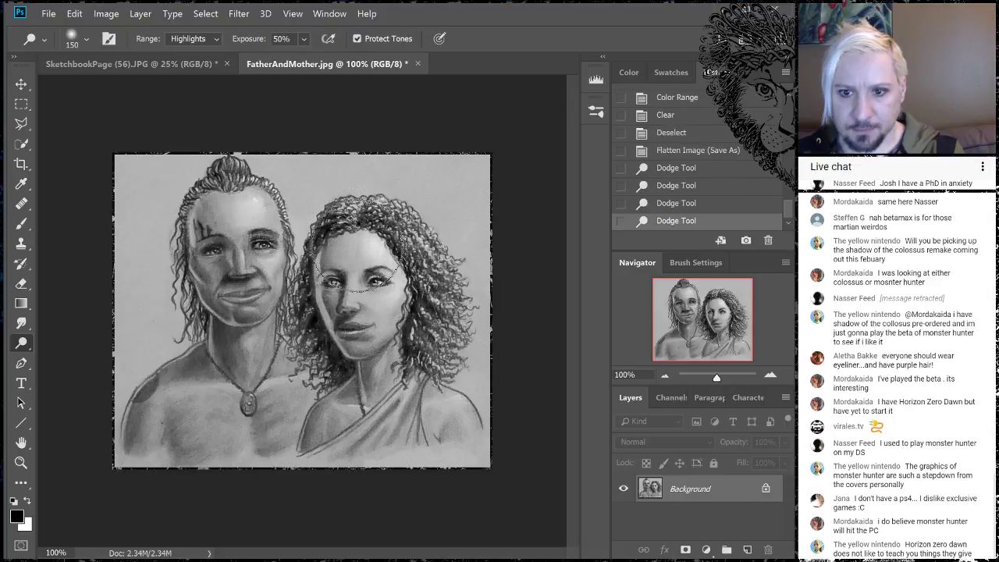
pyautogui.moveTo(252, 191); pyautogui.dragTo(301, 246)
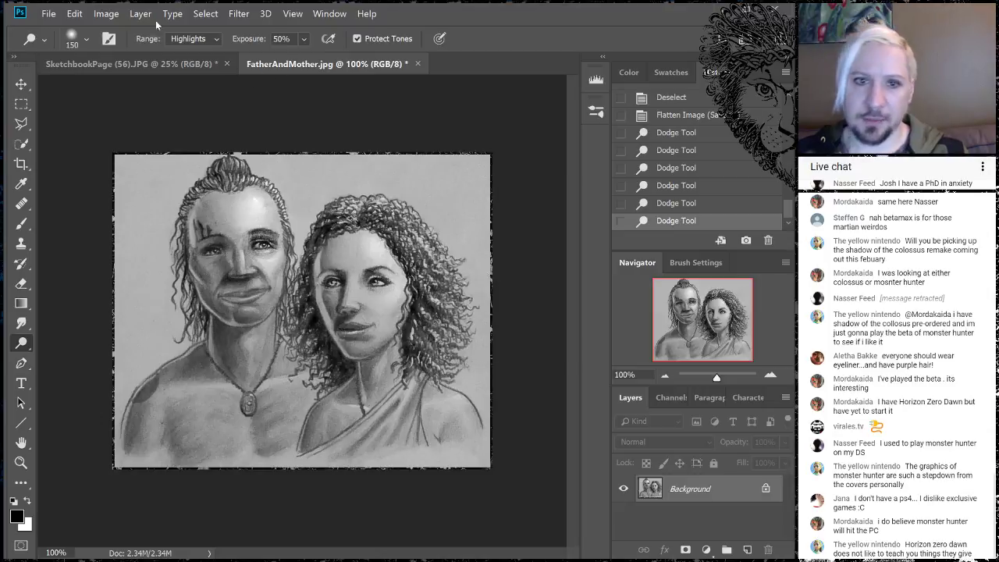
# Save the dodged FatherAndMother.jpg and close it.
pyautogui.click(49, 13)
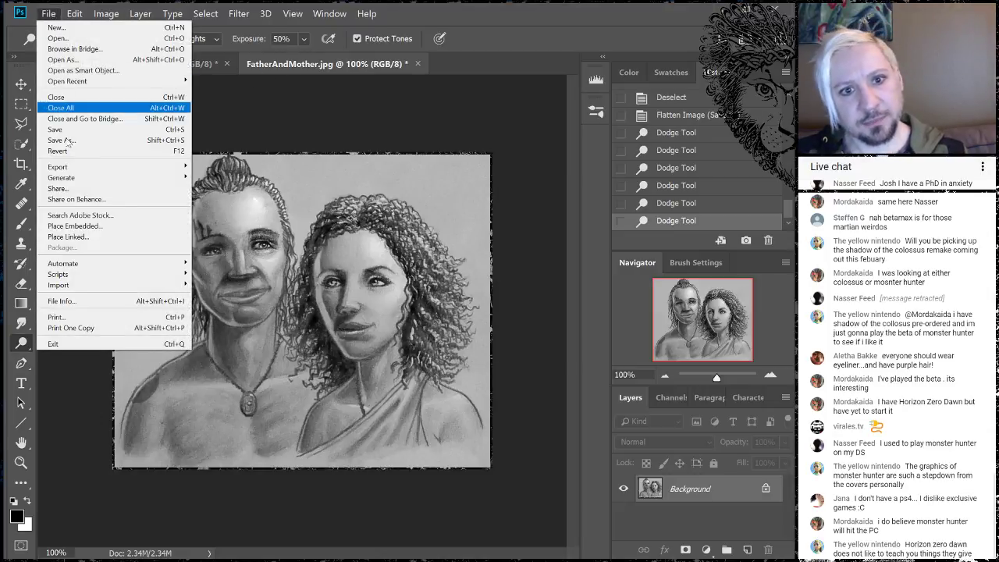
pyautogui.click(56, 130)
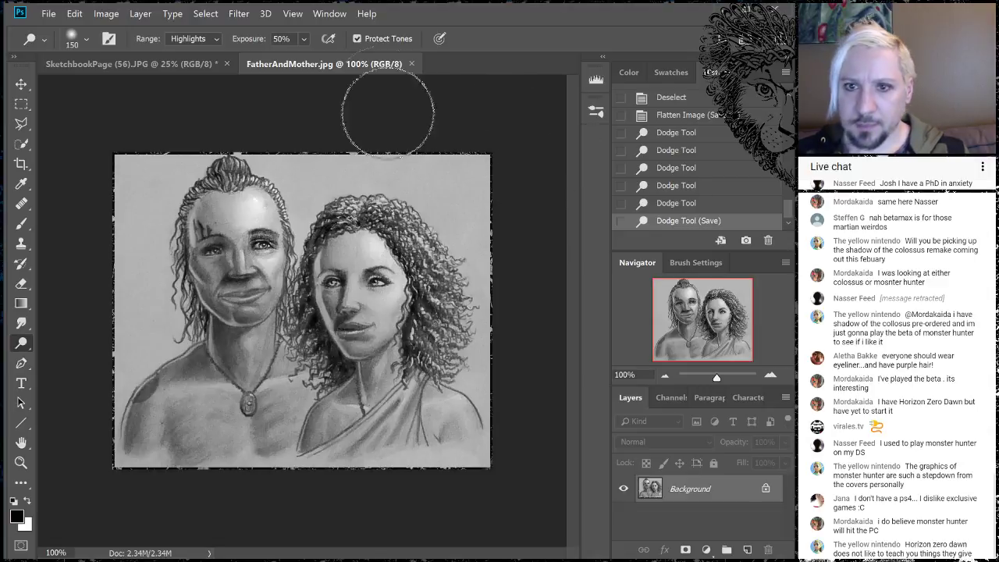
pyautogui.click(412, 64)
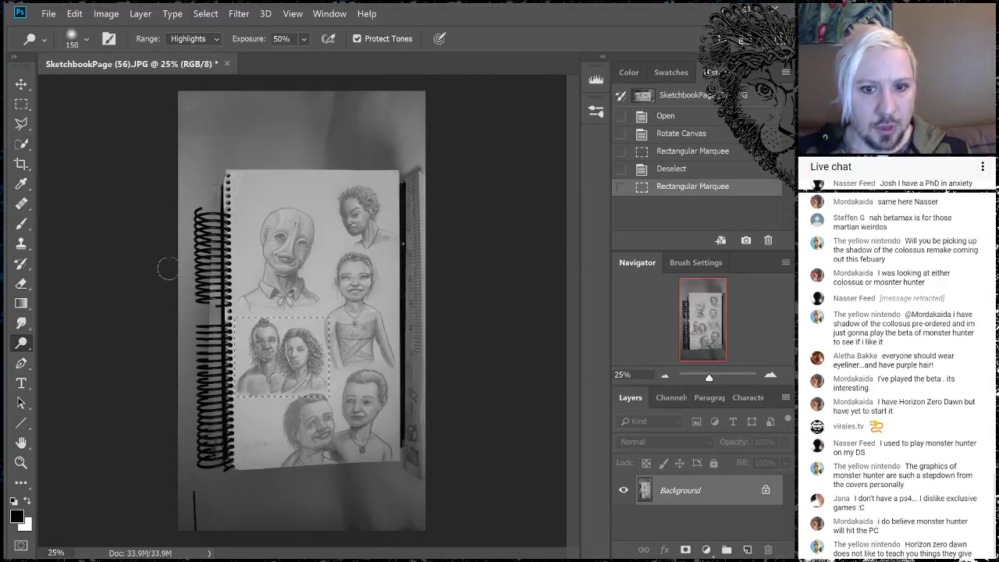
# Replace the old selection on the sketchbook page with a rectangular marquee around the two-person sketch at the page's lower right.
pyautogui.hotkey('ctrl', 'd')
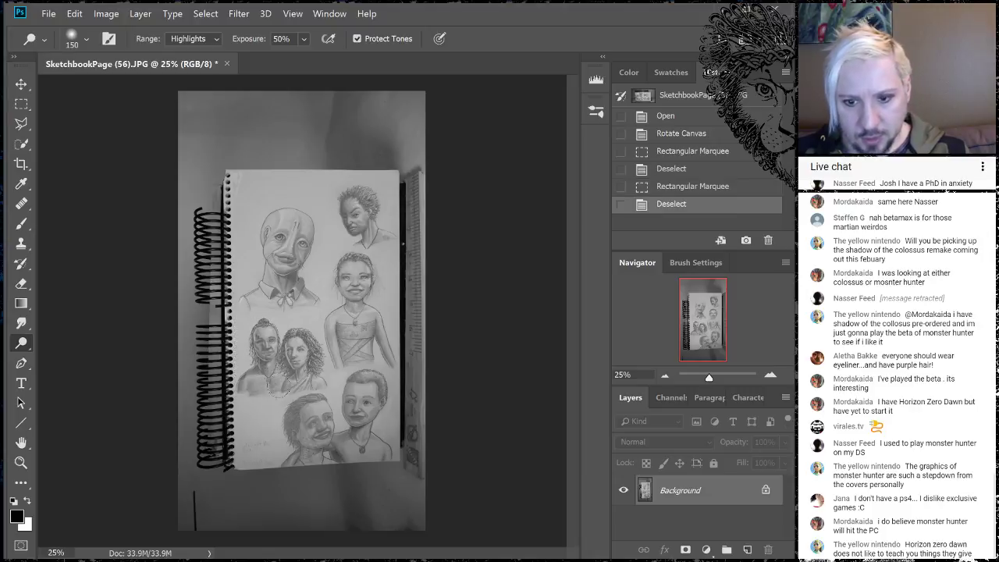
pyautogui.click(21, 104)
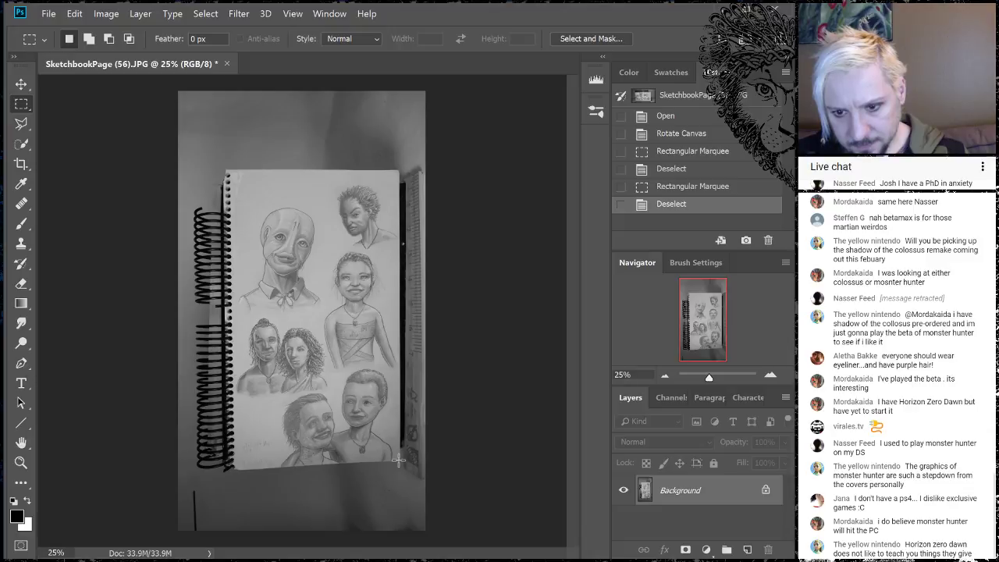
pyautogui.moveTo(399, 460)
pyautogui.mouseDown()
pyautogui.moveTo(264, 365)
pyautogui.moveTo(289, 369)
pyautogui.moveTo(278, 369)
pyautogui.mouseUp()
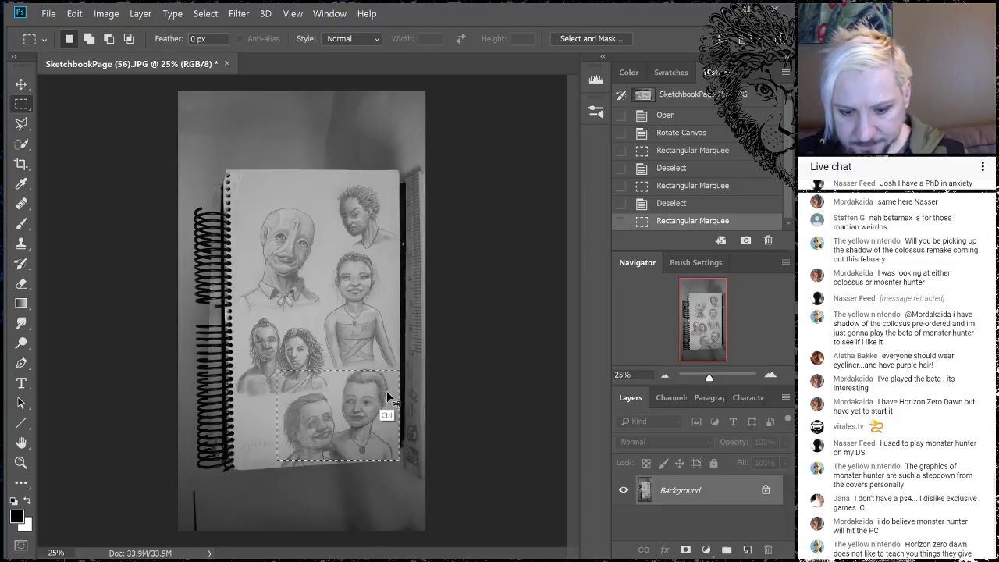
pyautogui.hotkey('ctrl', 'd')
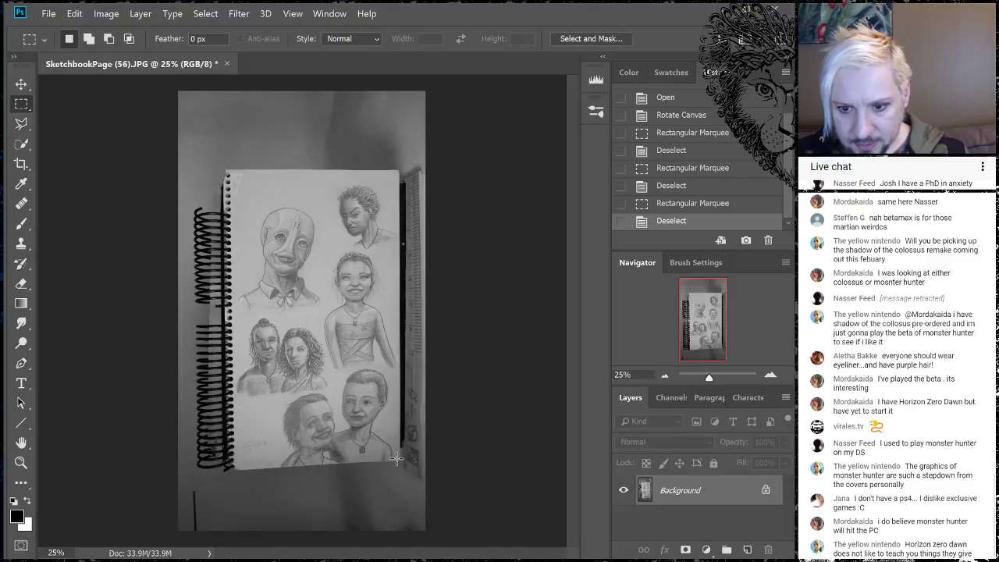
pyautogui.moveTo(397, 461); pyautogui.dragTo(277, 364)
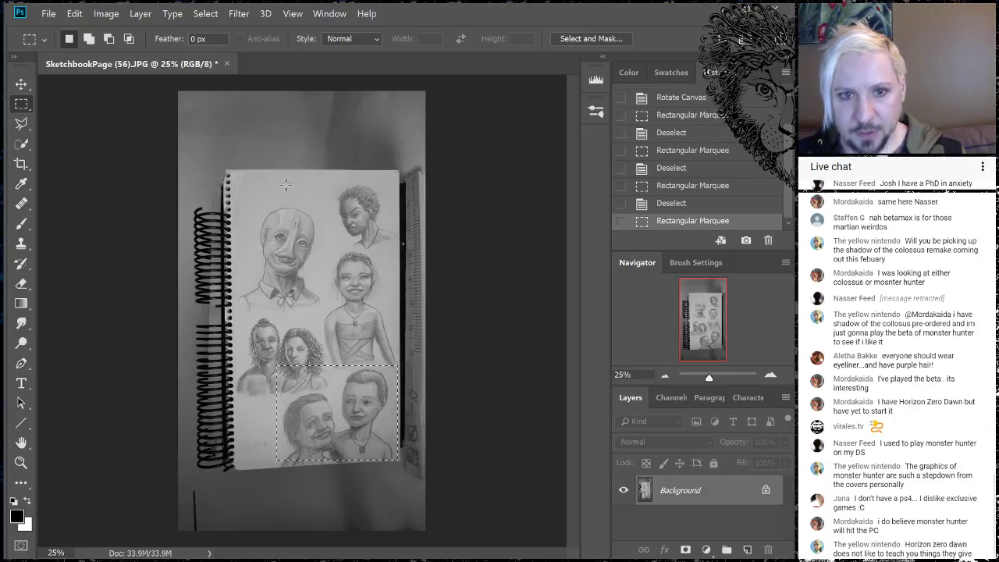
# Crop the sketchbook page to the selected two-person sketch and deselect.
pyautogui.click(107, 15)
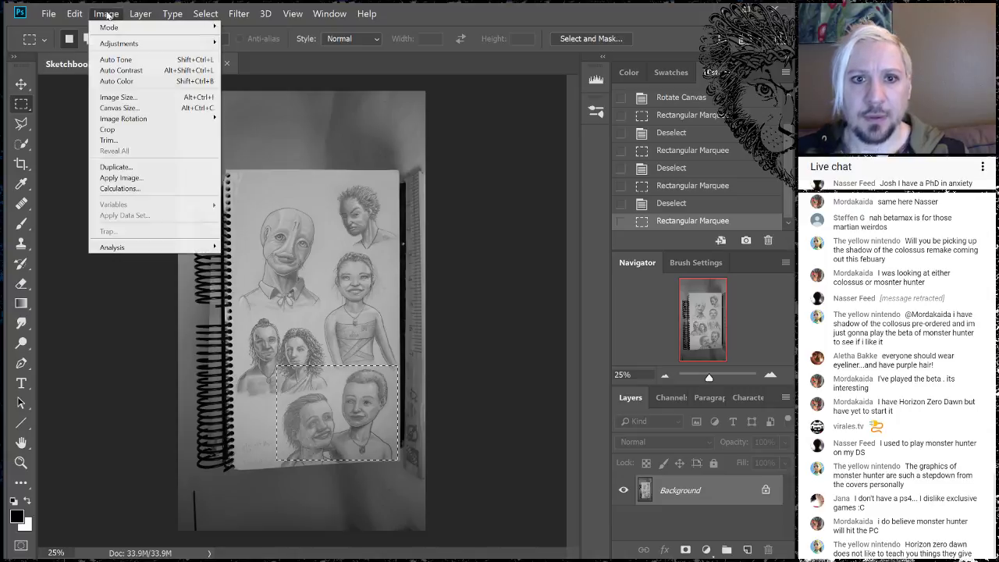
pyautogui.click(108, 130)
pyautogui.hotkey('ctrl', 'd')
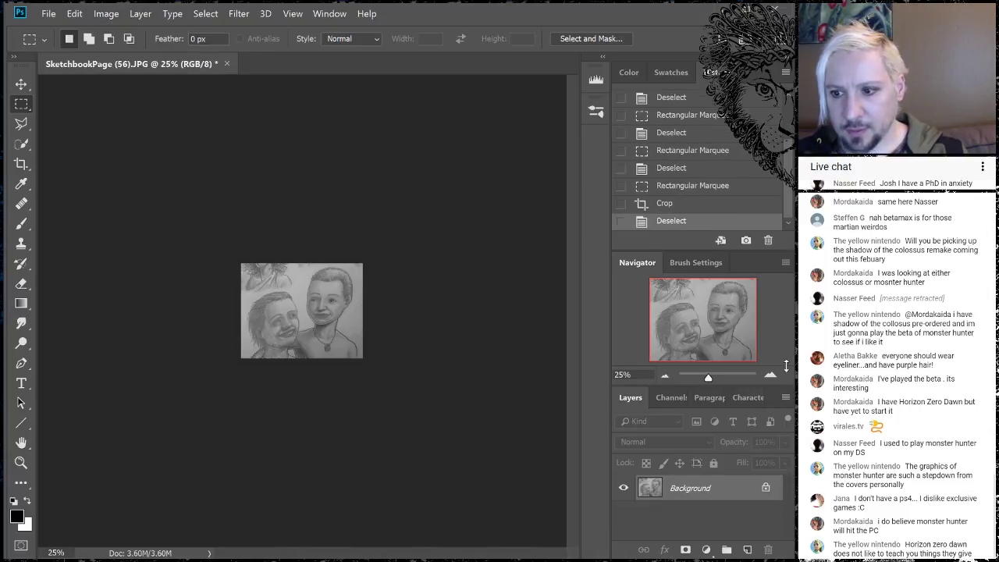
# Try a Brightness/Contrast adjustment with contrast 33 on the cropped sketch.
pyautogui.click(770, 376)
pyautogui.click(771, 376)
pyautogui.click(770, 376)
pyautogui.click(770, 376)
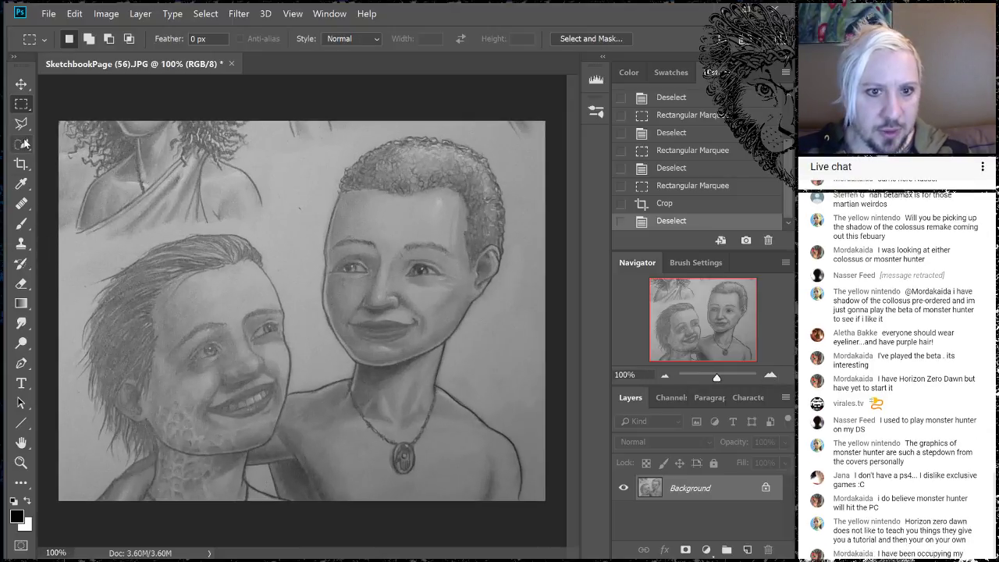
pyautogui.click(106, 14)
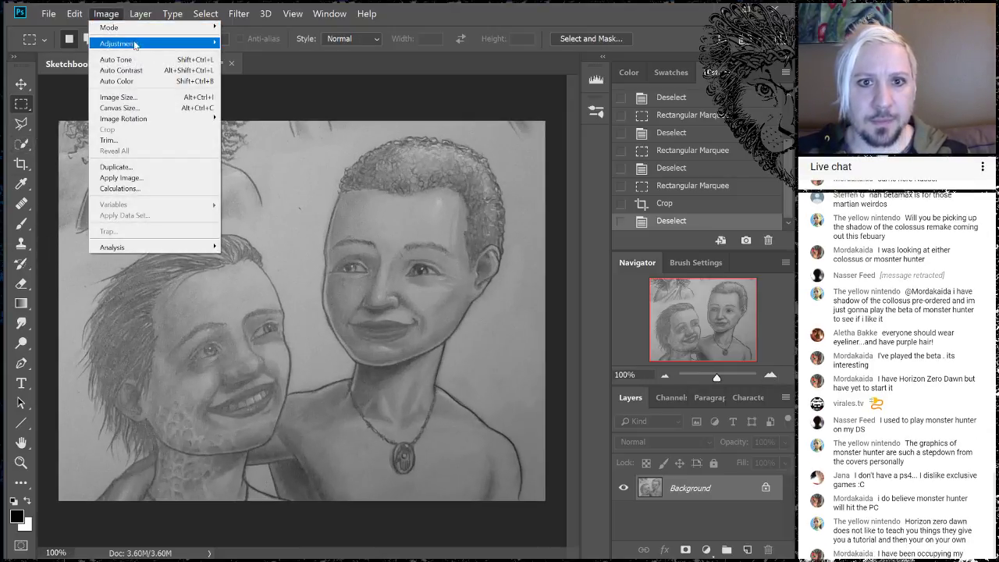
pyautogui.moveTo(142, 44)
pyautogui.click(23, 44)
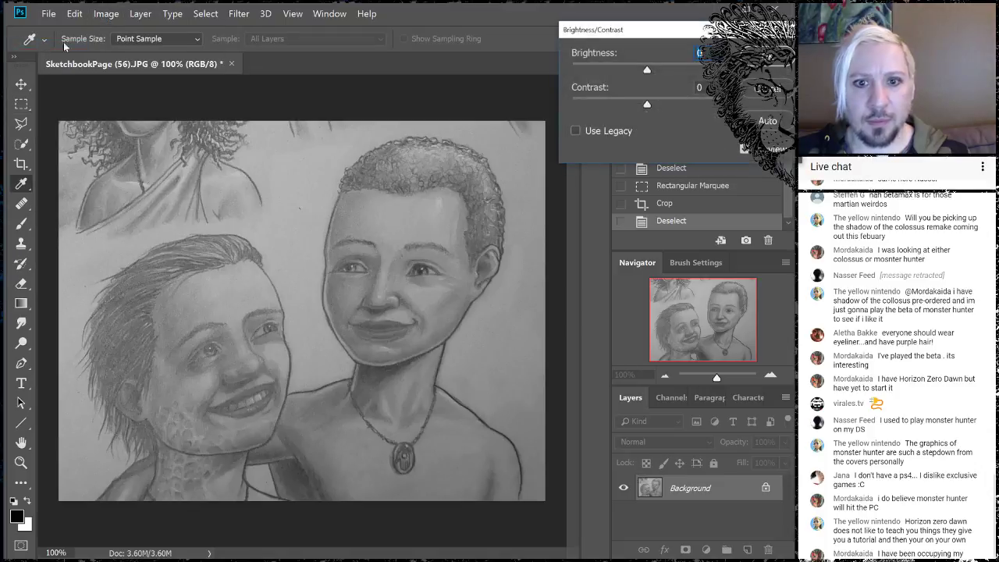
pyautogui.moveTo(647, 105); pyautogui.dragTo(672, 107)
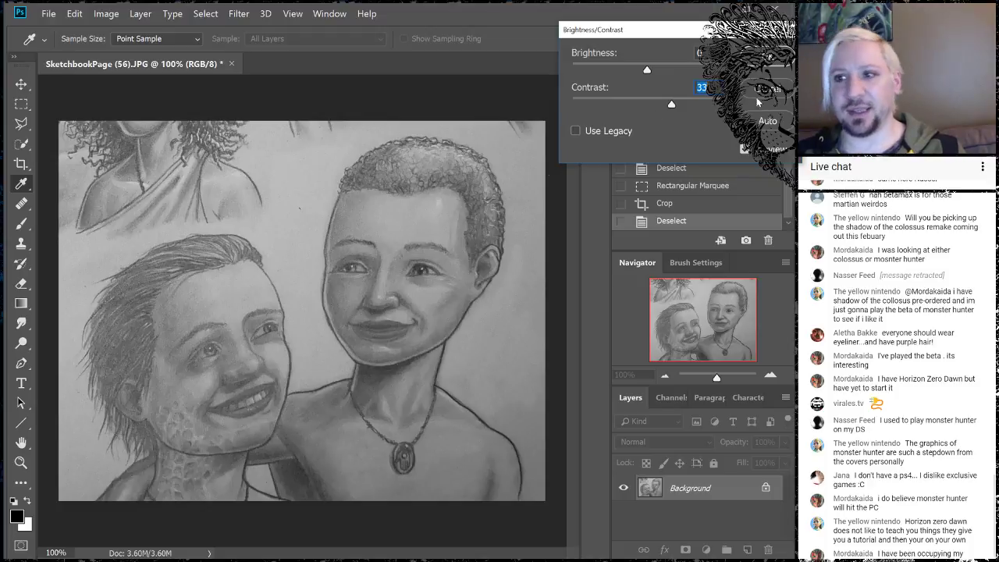
pyautogui.press('Escape')
pyautogui.press('m')
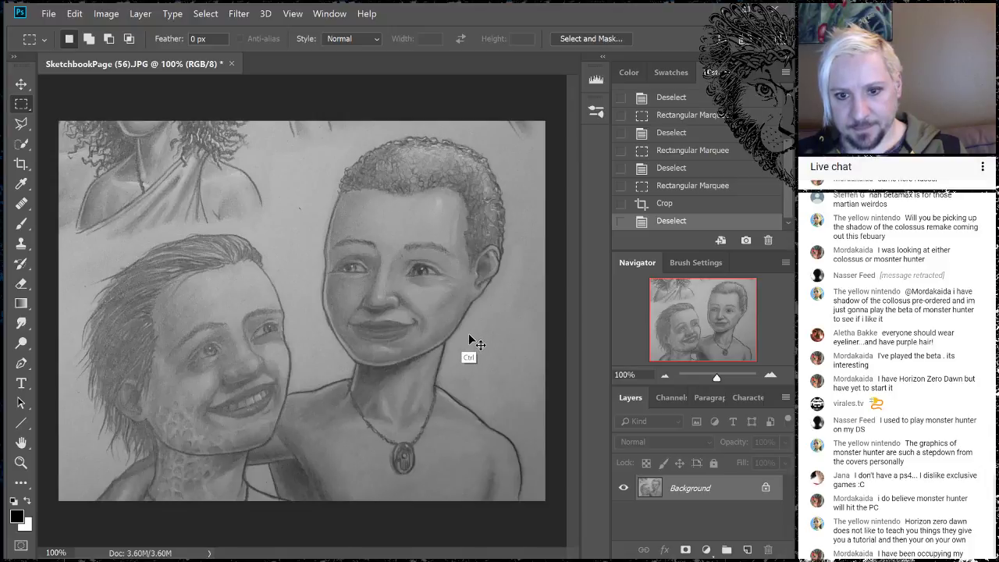
# Revert the sketchbook page to the marquee selection made before the crop.
pyautogui.click(705, 206)
pyautogui.click(709, 188)
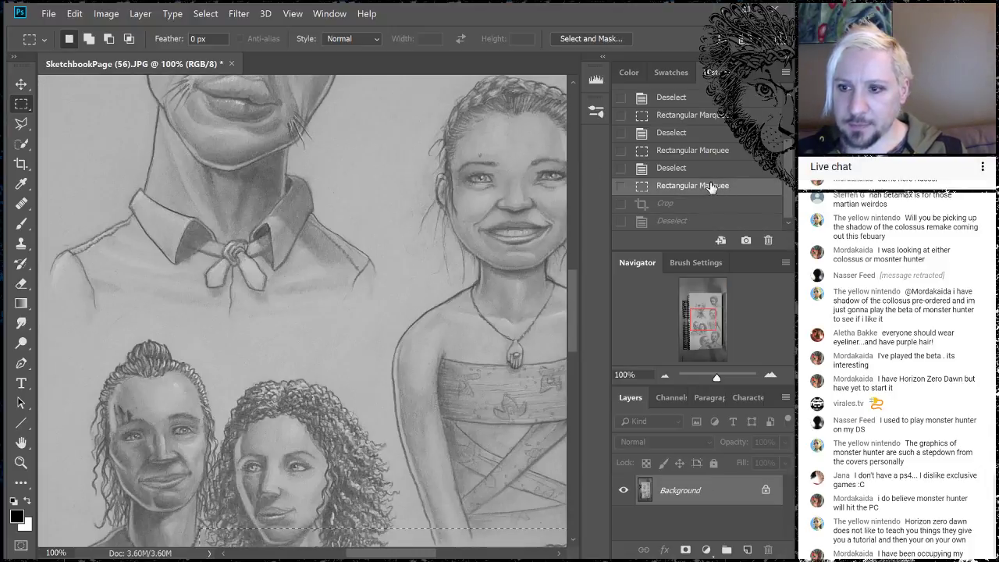
pyautogui.click(664, 375)
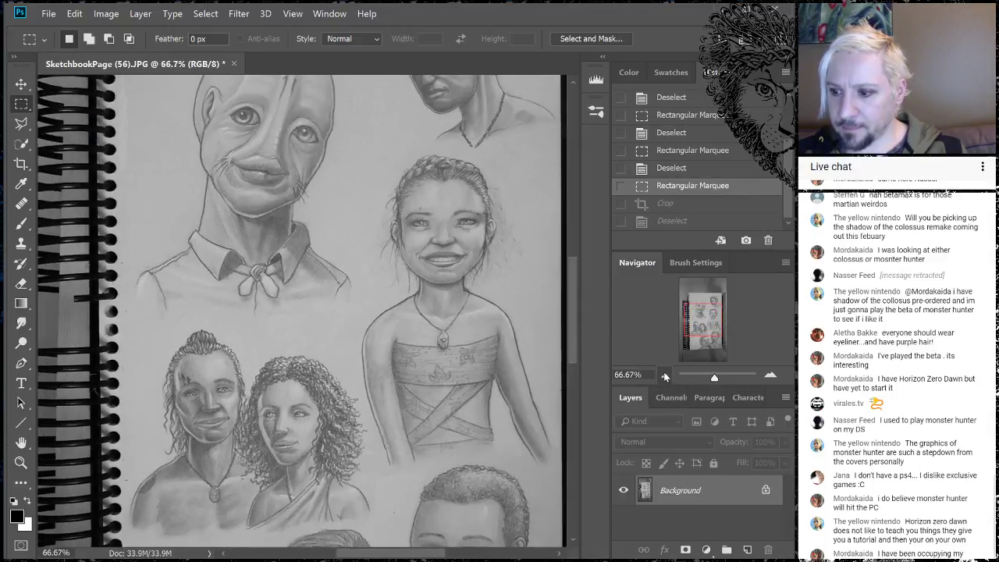
# Replace the selection with a rectangular marquee about 7.17 by 5.91 in around the two-person sketch, extending just below the page edge.
pyautogui.click(664, 377)
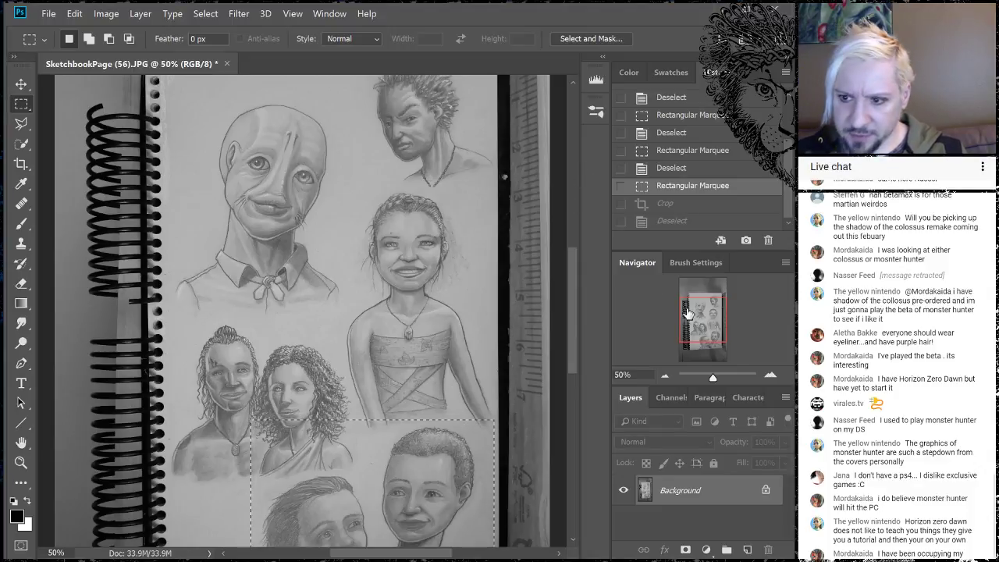
pyautogui.moveTo(703, 306); pyautogui.dragTo(705, 337)
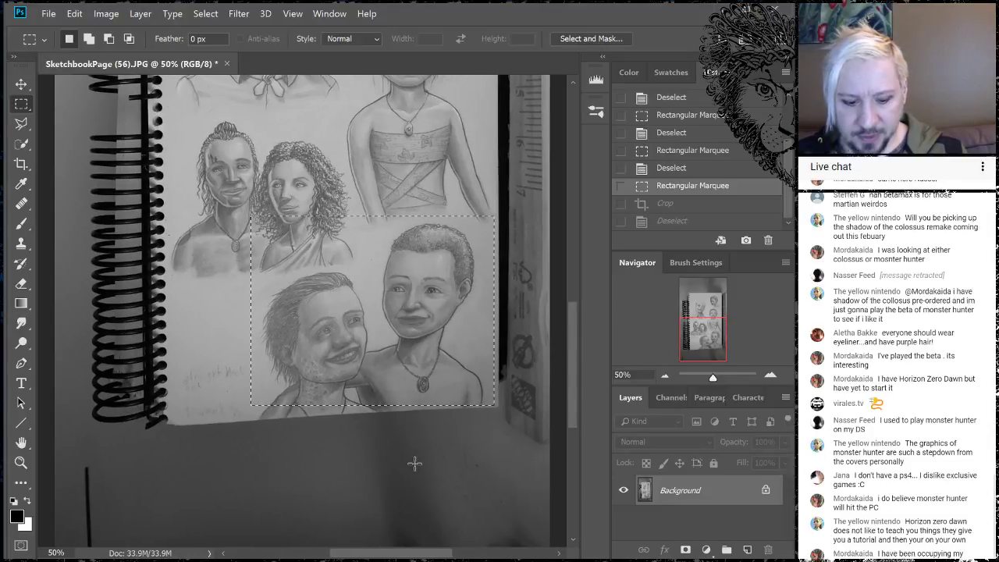
pyautogui.click(439, 446)
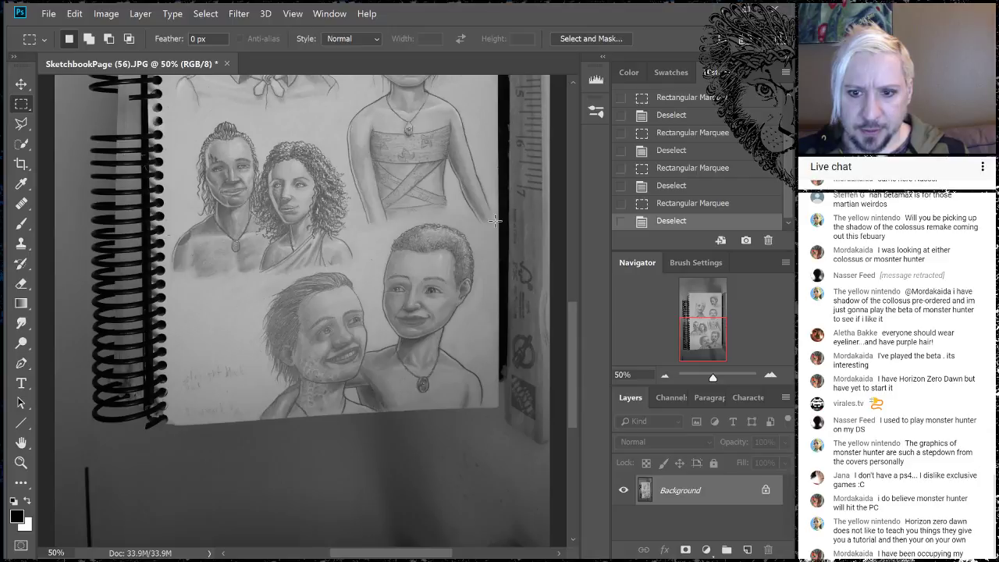
pyautogui.moveTo(495, 221)
pyautogui.mouseDown()
pyautogui.moveTo(406, 337)
pyautogui.moveTo(304, 406)
pyautogui.moveTo(256, 416)
pyautogui.mouseUp()
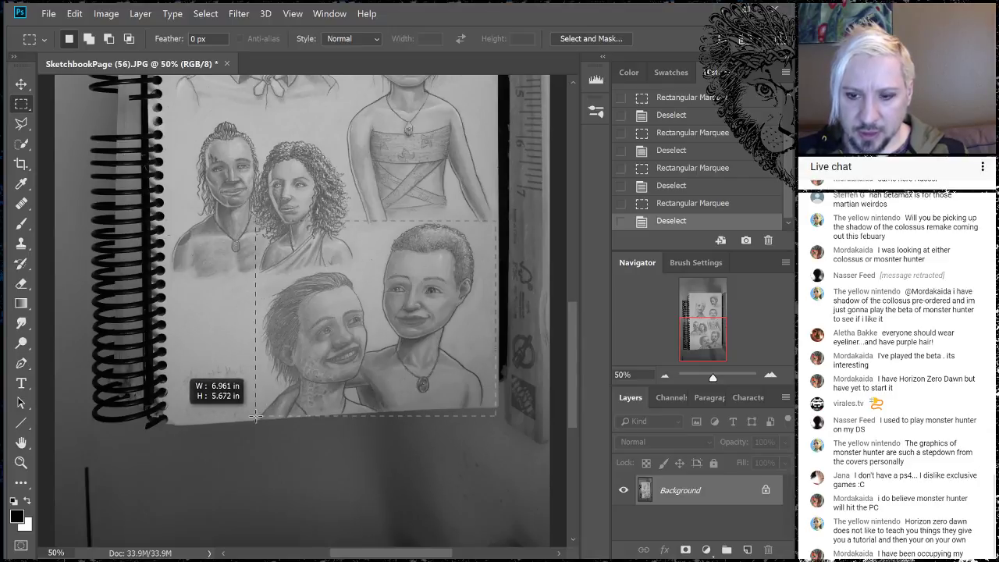
pyautogui.moveTo(257, 416); pyautogui.dragTo(248, 424)
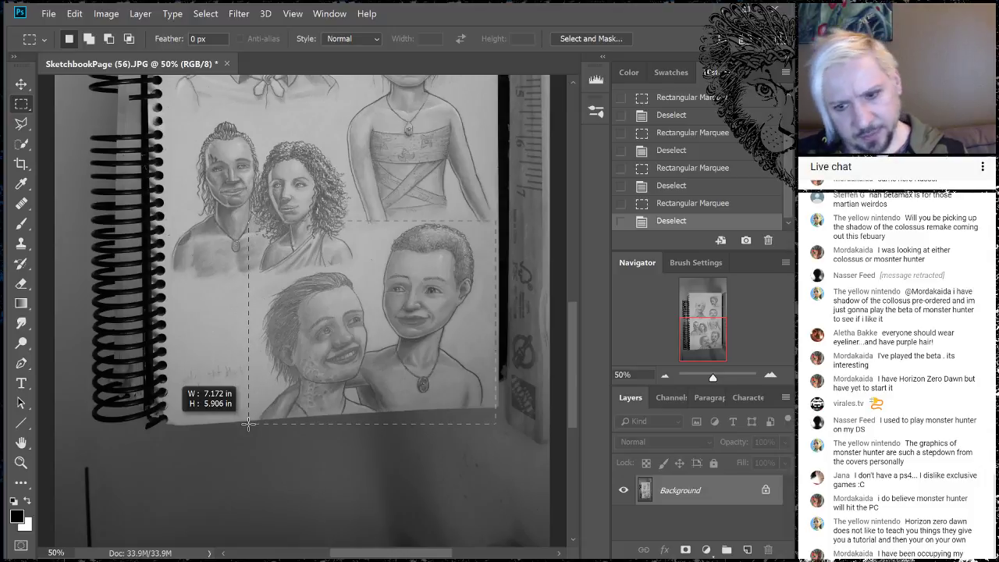
pyautogui.moveTo(248, 424); pyautogui.dragTo(248, 424)
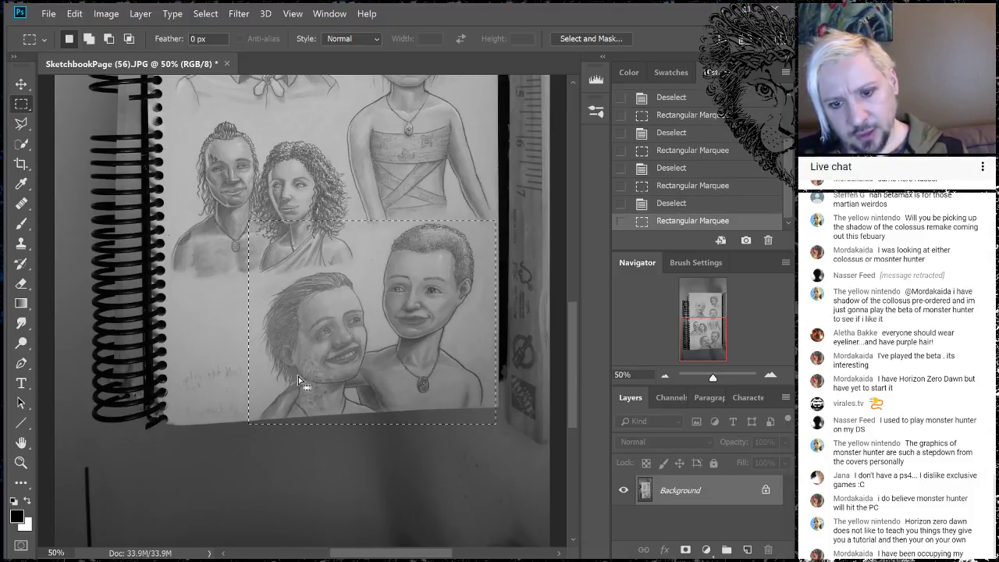
# Copy the selected two-person sketch onto a new layer and hide the Background layer.
pyautogui.hotkey('ctrl', 'c')
pyautogui.hotkey('ctrl', 'v')
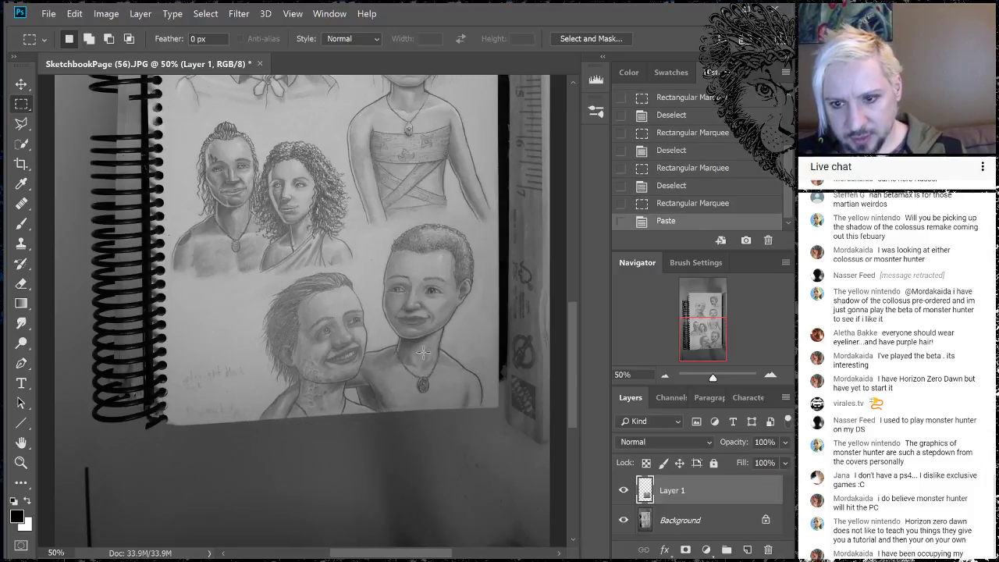
pyautogui.click(623, 521)
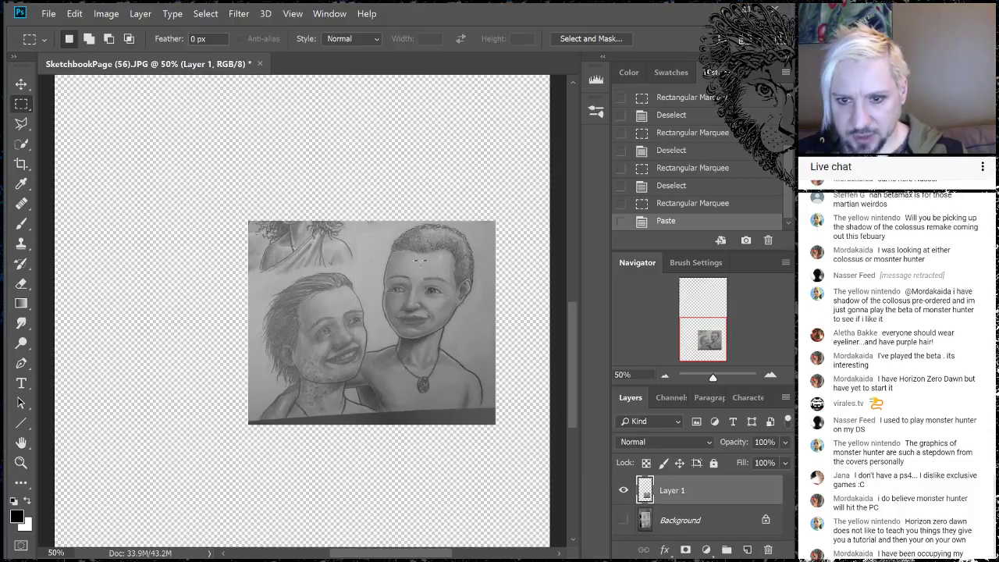
# Skew the pasted sketch vertically by about 3.28° so the page's bottom edge runs level.
pyautogui.hotkey('ctrl', 't')
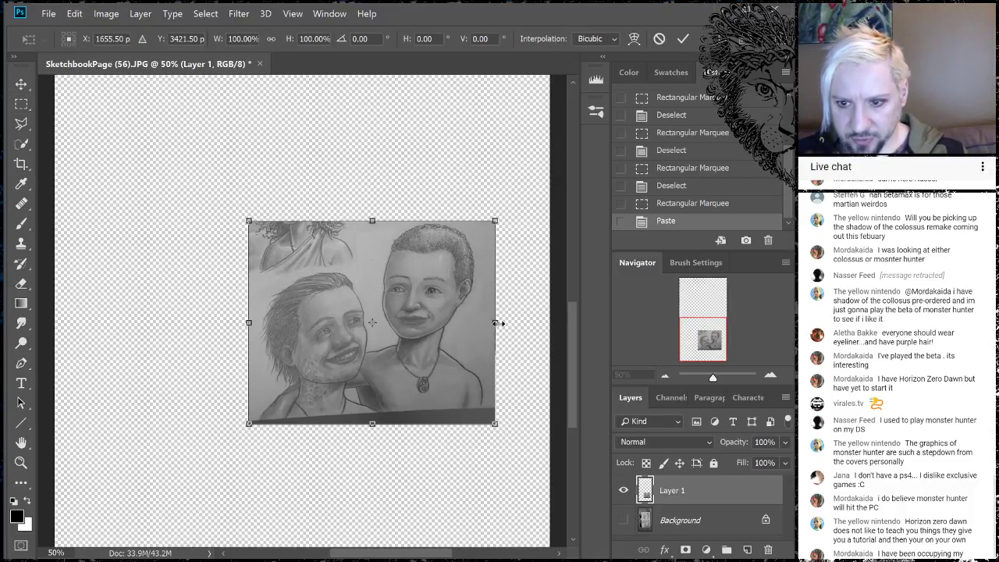
pyautogui.press('Return')
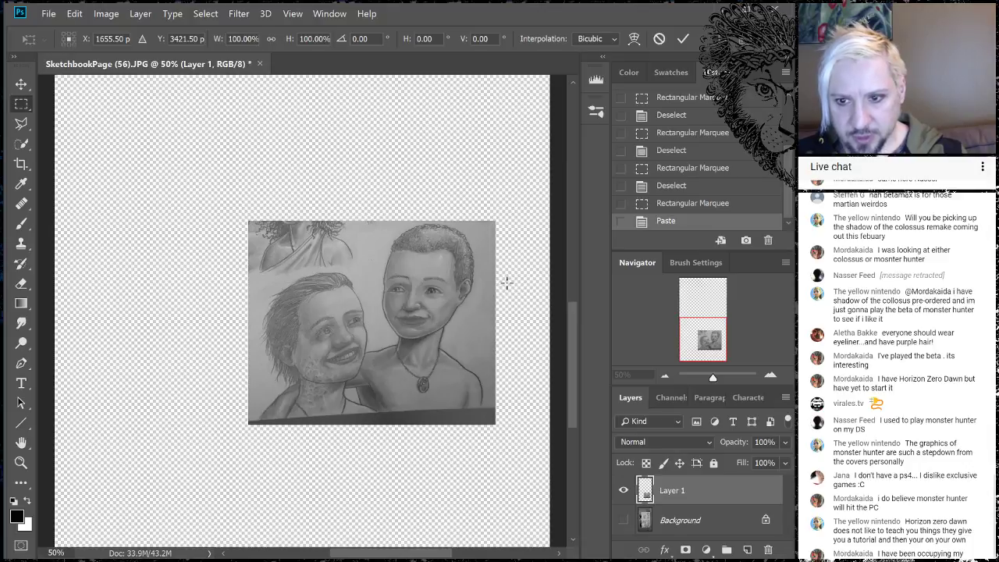
pyautogui.click(74, 13)
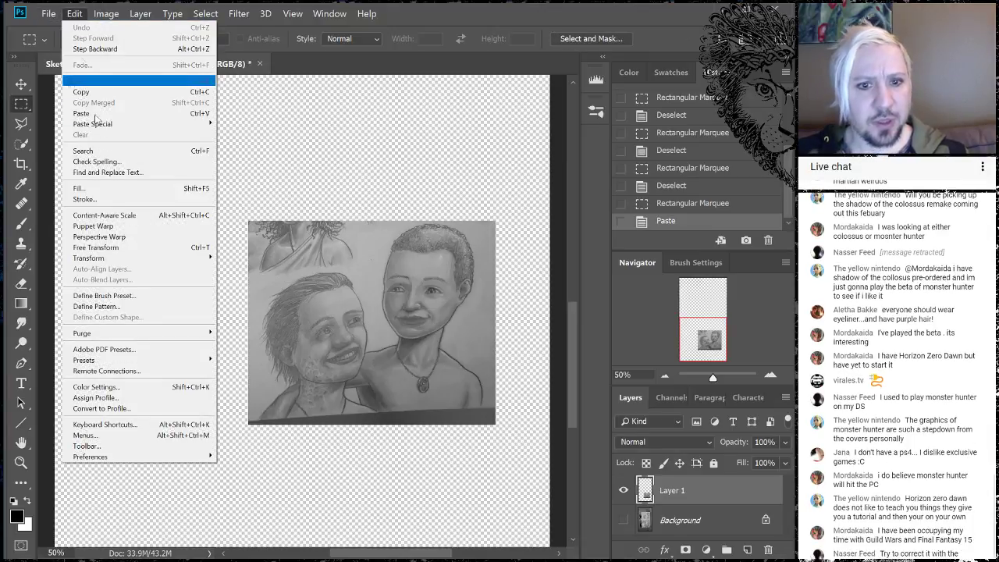
pyautogui.moveTo(193, 263)
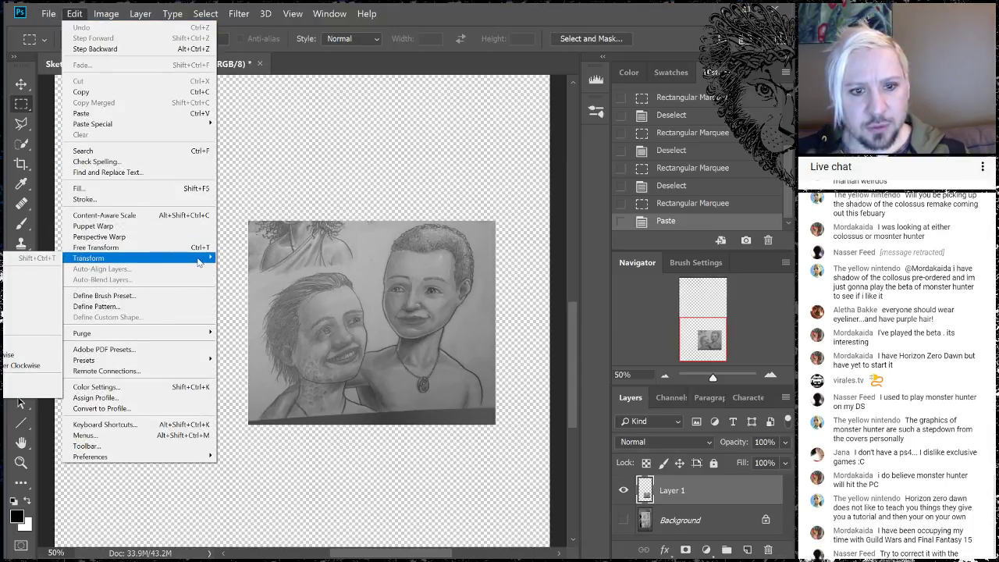
pyautogui.click(31, 295)
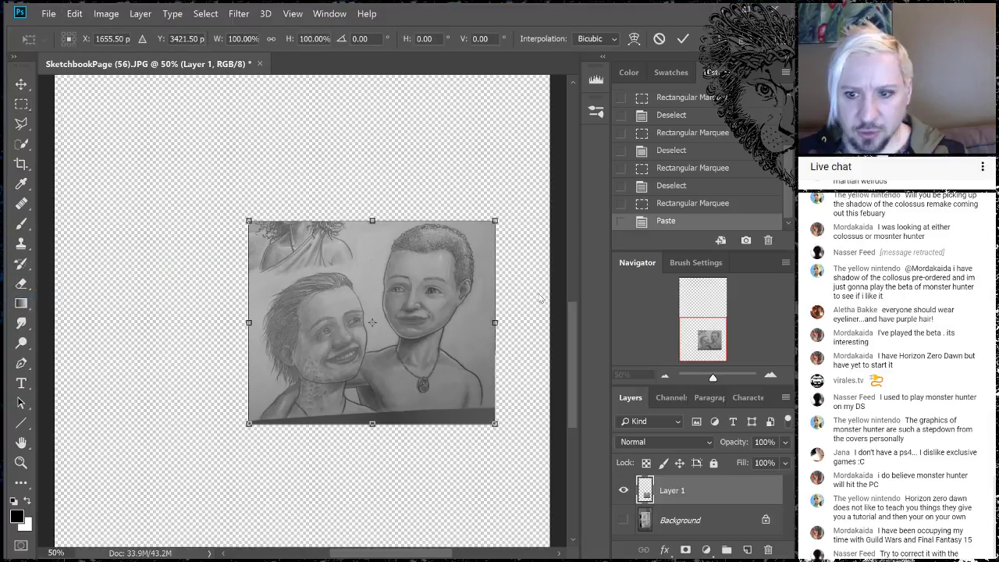
pyautogui.moveTo(496, 324); pyautogui.dragTo(495, 339)
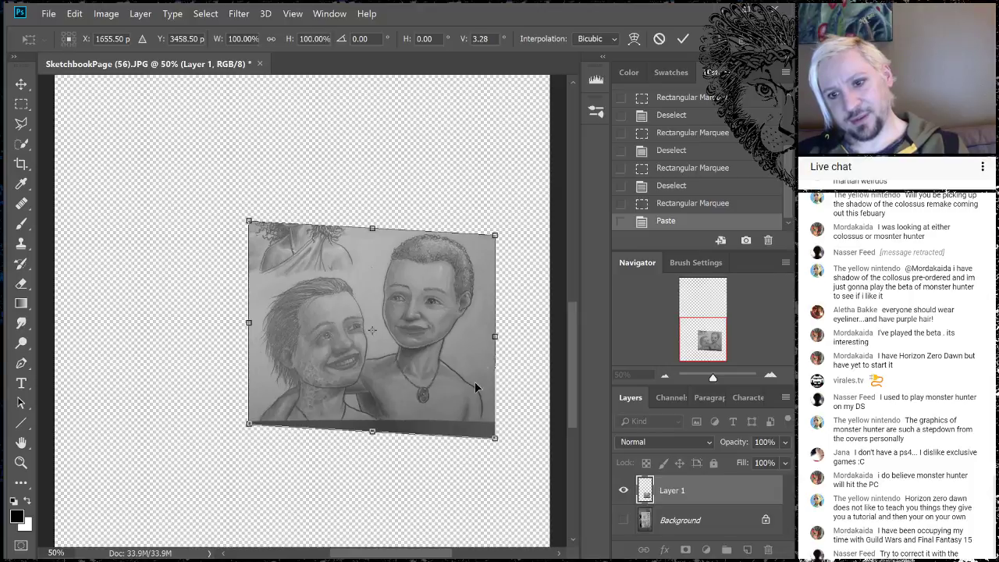
pyautogui.press('Return')
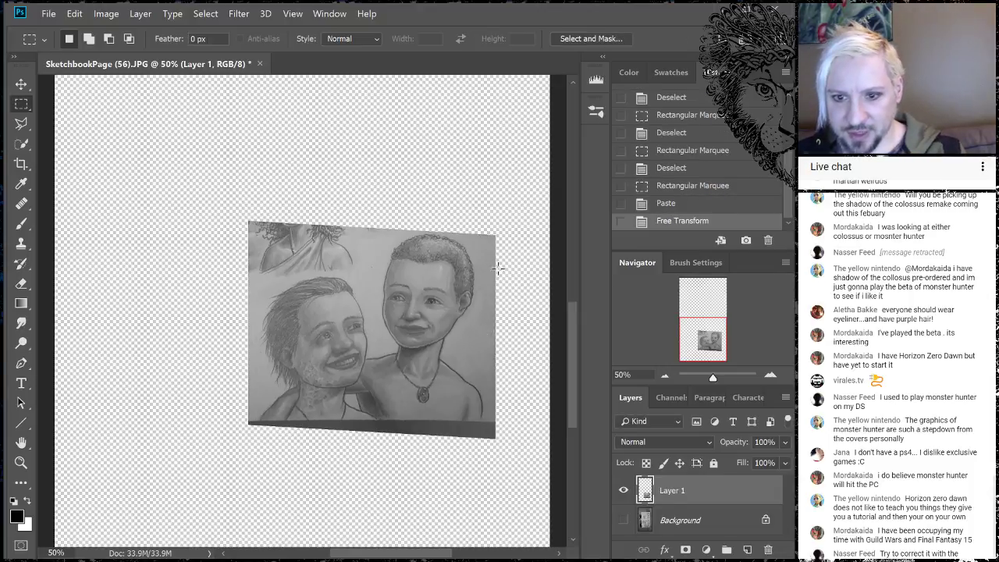
# Narrow the skewed sketch to about 94.66% of its width with Free Transform.
pyautogui.hotkey('ctrl', 't')
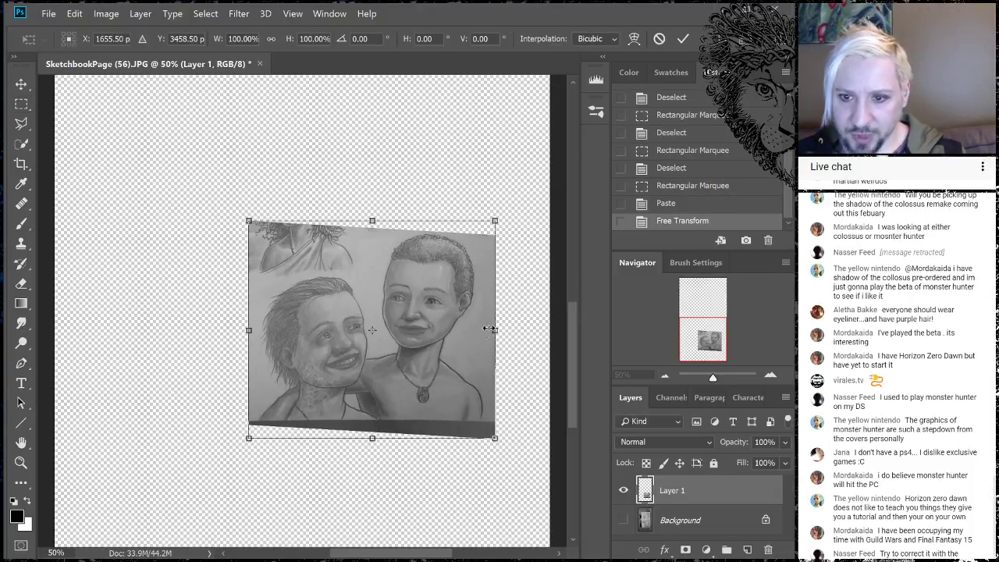
pyautogui.moveTo(495, 330); pyautogui.dragTo(483, 329)
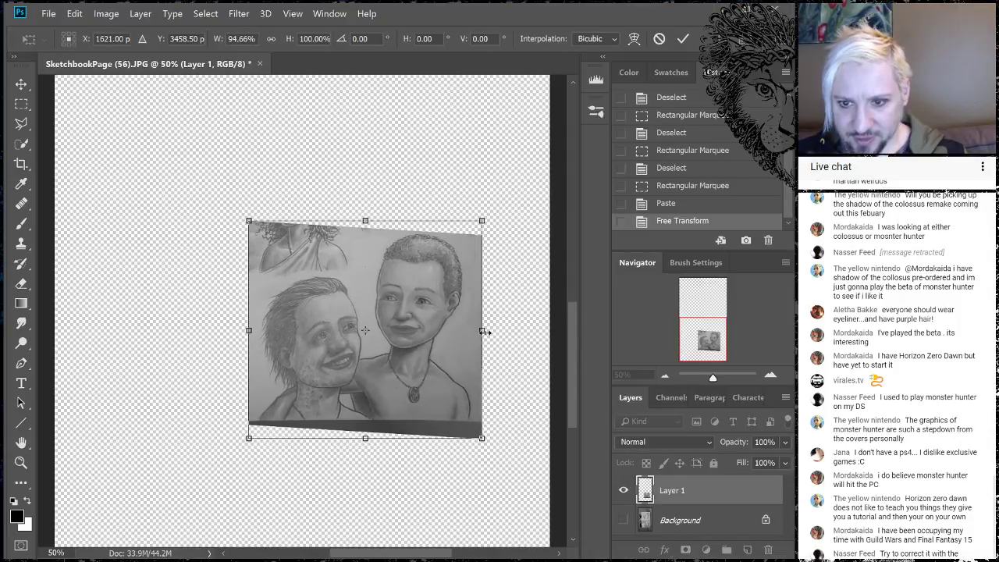
pyautogui.press('Return')
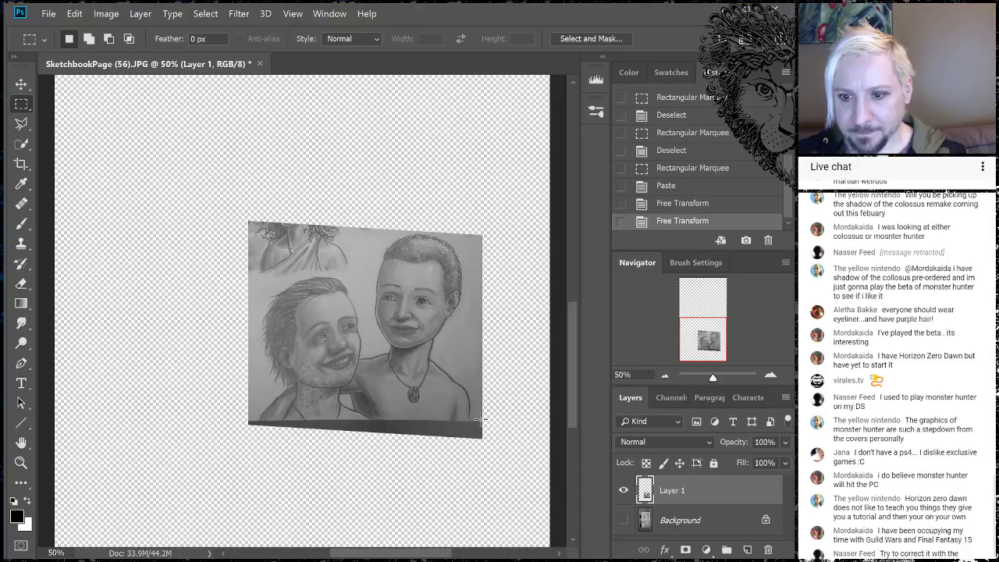
# Marquee the sketch without its slanted top and bottom edges, crop the image to that selection, and deselect.
pyautogui.moveTo(482, 419); pyautogui.dragTo(249, 232)
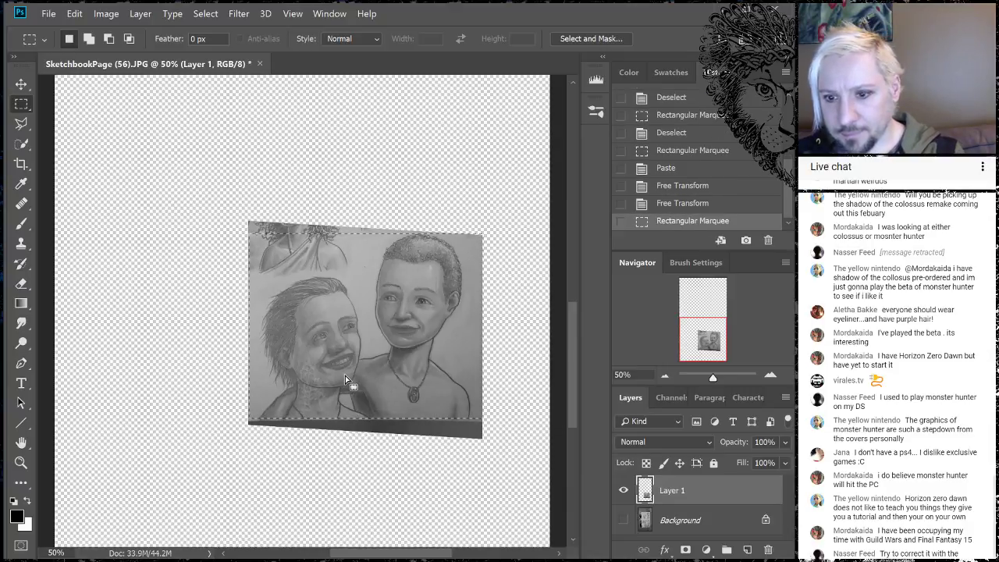
pyautogui.press('Up')
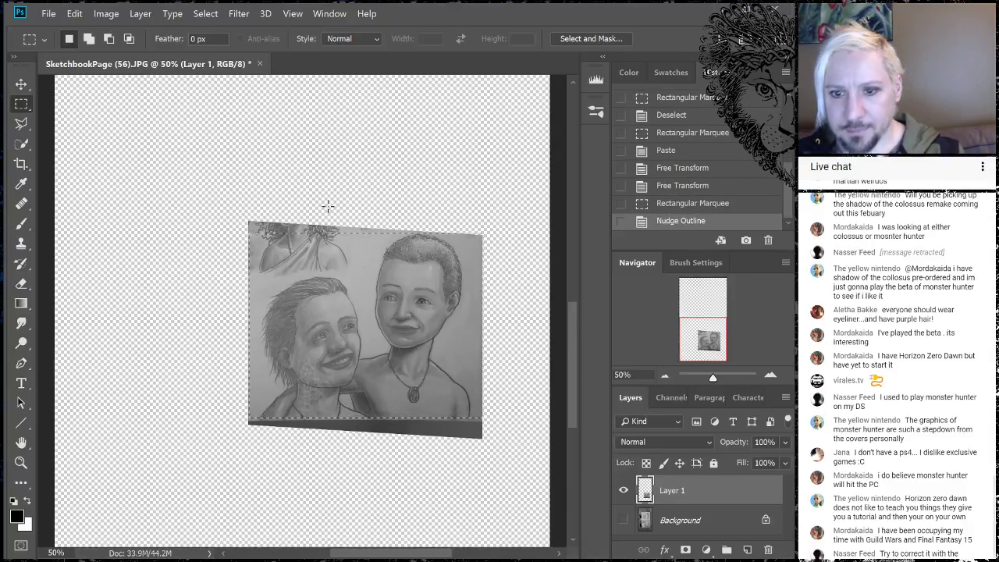
pyautogui.click(106, 13)
pyautogui.click(114, 129)
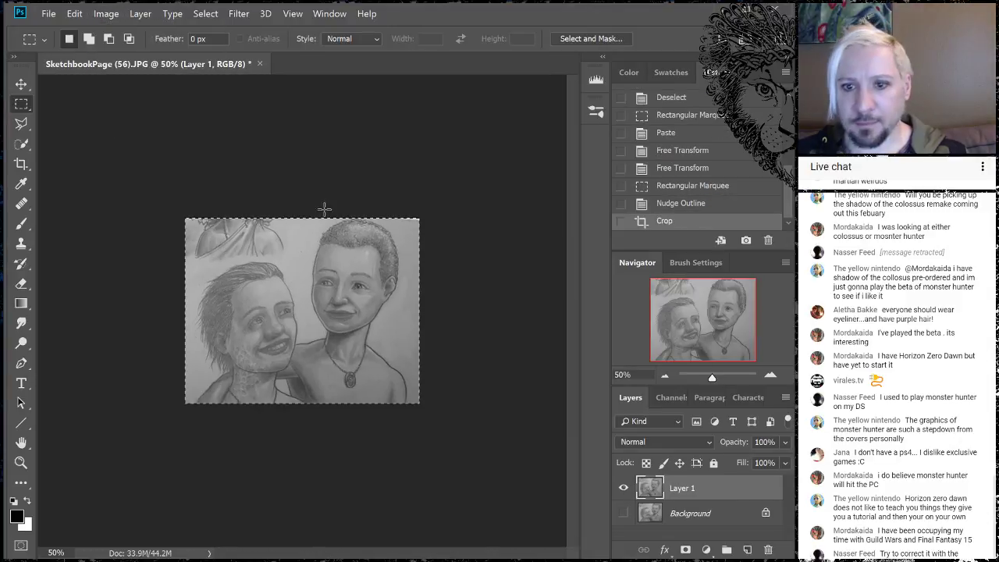
pyautogui.hotkey('ctrl', 'd')
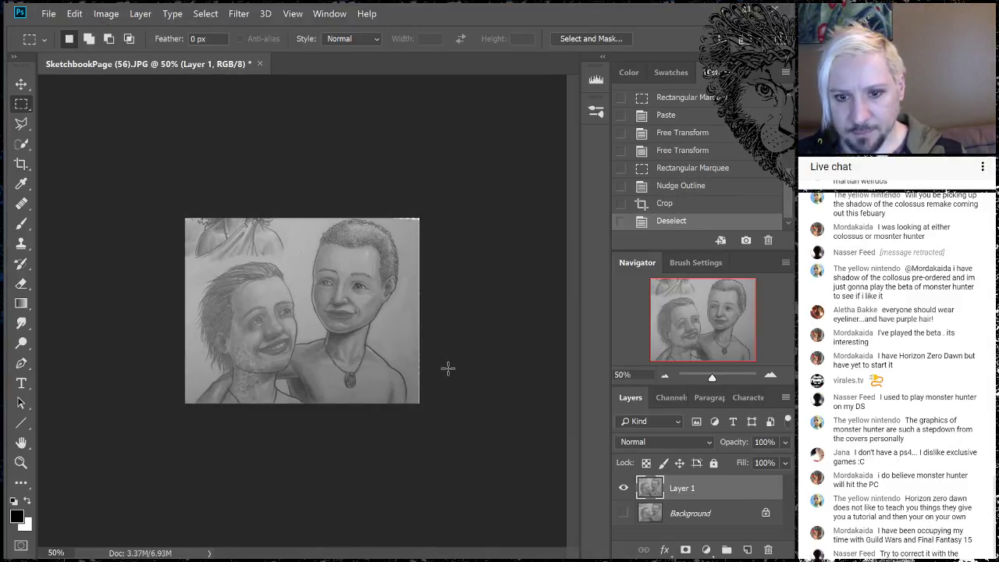
# Try selecting the figures in the cropped sketch with the Quick Selection tool, and clear the selection.
pyautogui.click(771, 376)
pyautogui.click(771, 375)
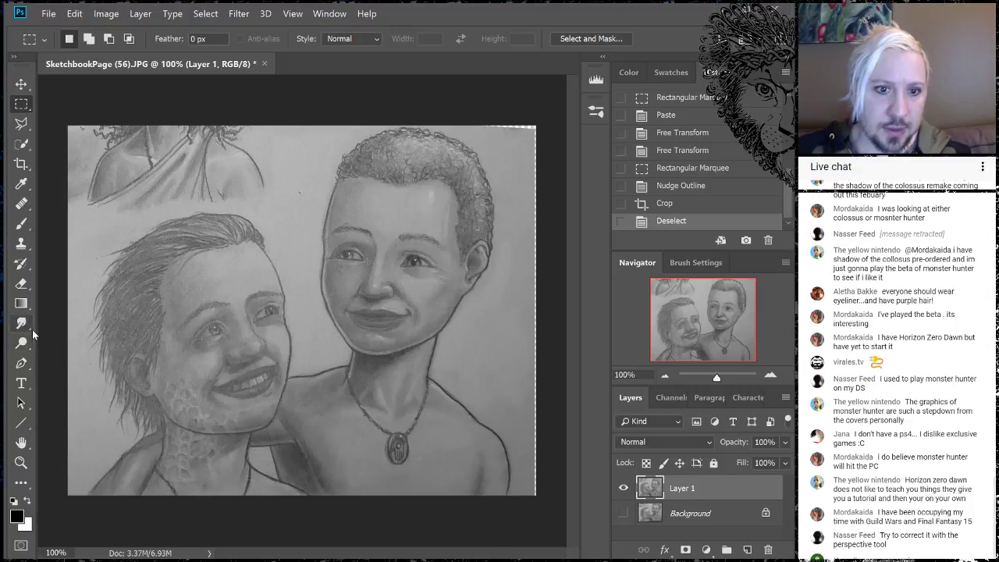
pyautogui.click(22, 143)
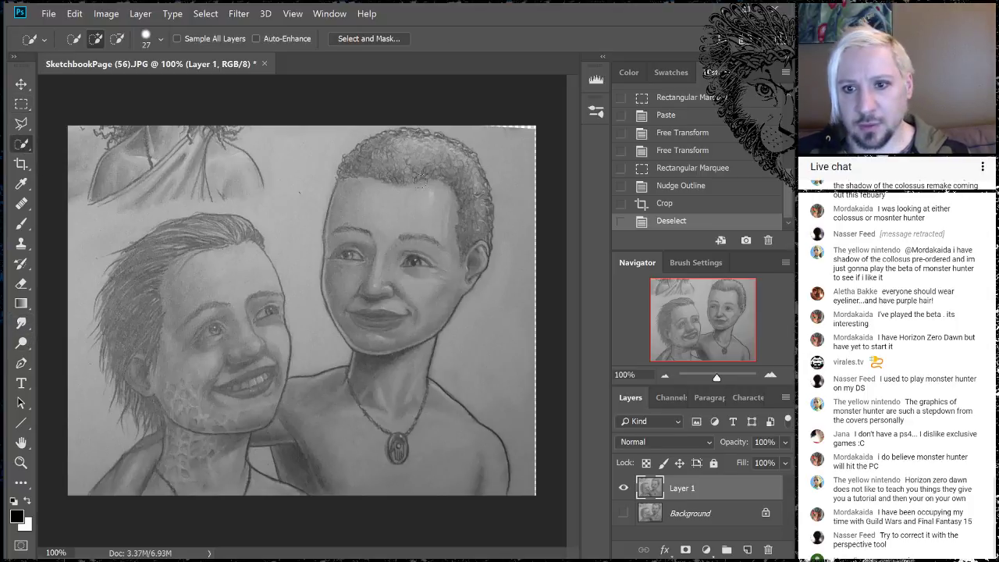
pyautogui.moveTo(419, 173)
pyautogui.mouseDown()
pyautogui.moveTo(394, 199)
pyautogui.moveTo(386, 312)
pyautogui.mouseUp()
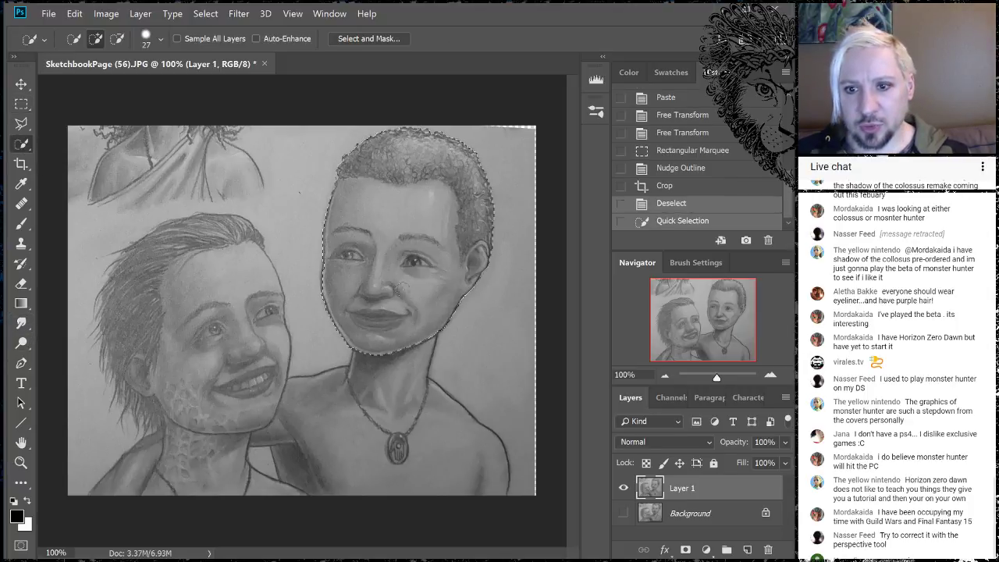
pyautogui.moveTo(394, 384)
pyautogui.mouseDown()
pyautogui.moveTo(383, 420)
pyautogui.moveTo(394, 453)
pyautogui.moveTo(422, 482)
pyautogui.moveTo(437, 470)
pyautogui.mouseUp()
pyautogui.moveTo(221, 356)
pyautogui.mouseDown()
pyautogui.moveTo(204, 400)
pyautogui.moveTo(199, 453)
pyautogui.moveTo(142, 480)
pyautogui.moveTo(196, 413)
pyautogui.mouseUp()
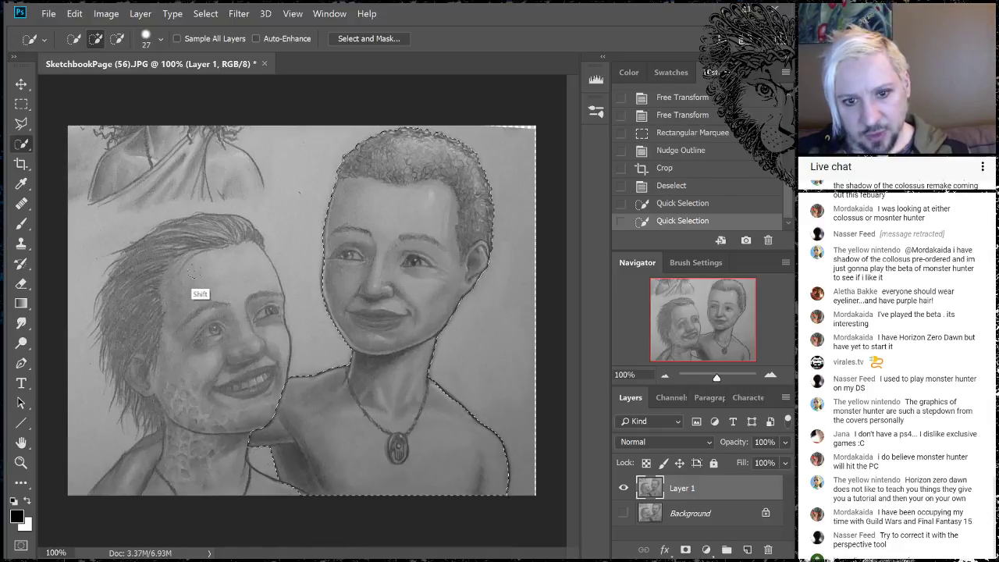
pyautogui.hotkey('ctrl', 'd')
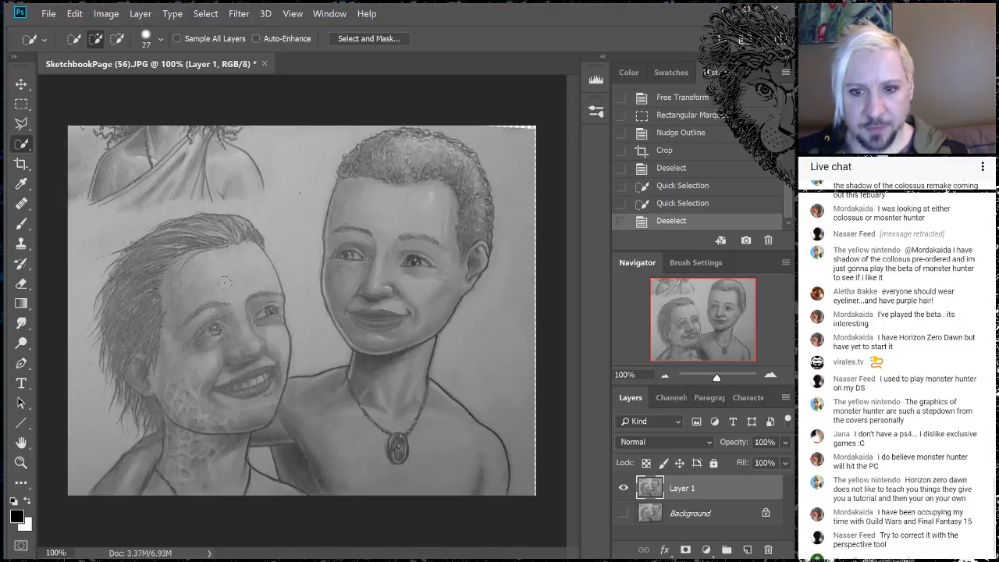
# Compare Layer 1 with the Background by toggling their visibility, and delete the Background layer.
pyautogui.click(107, 16)
pyautogui.moveTo(125, 47)
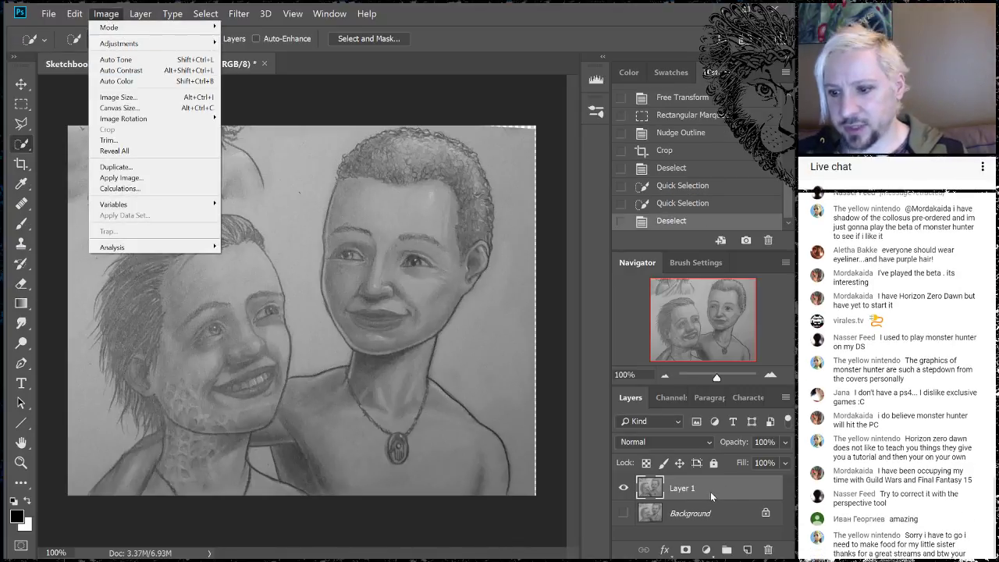
pyautogui.click(733, 494)
pyautogui.click(624, 490)
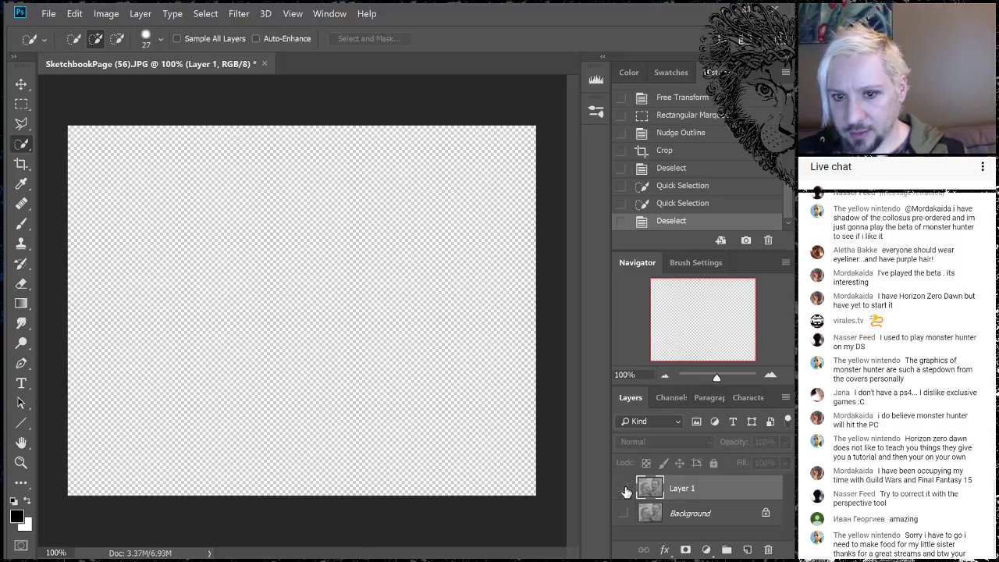
pyautogui.click(624, 489)
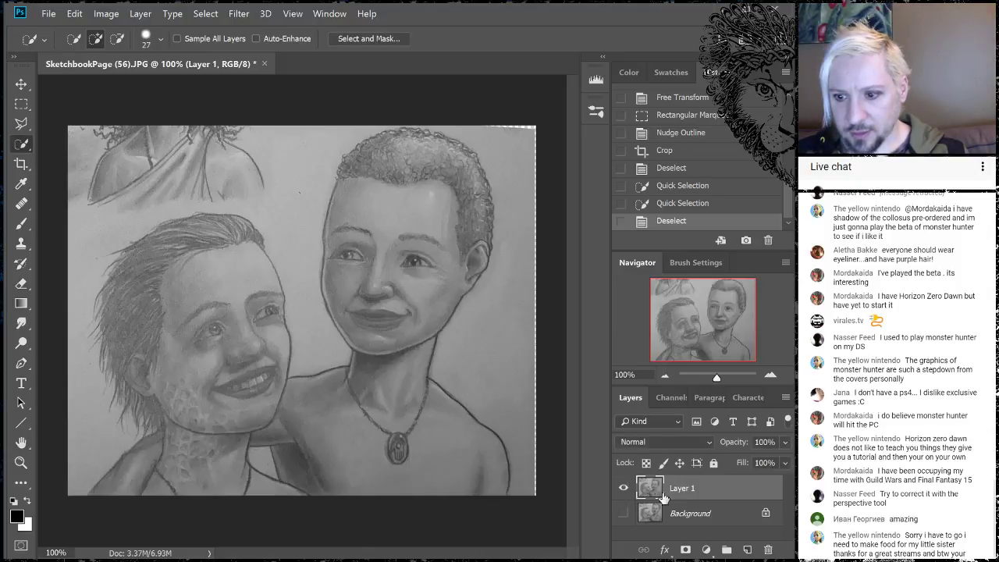
pyautogui.click(623, 513)
pyautogui.click(624, 488)
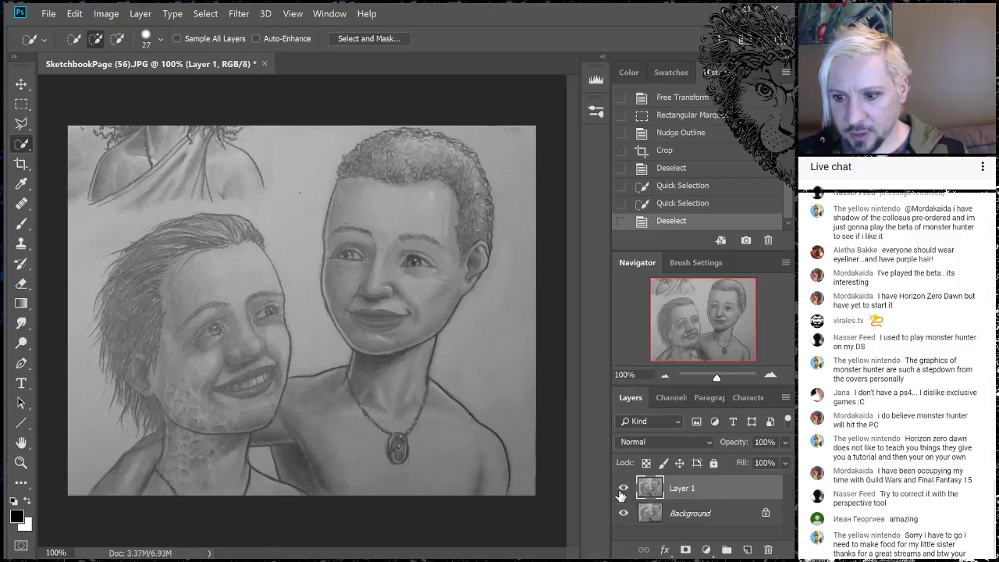
pyautogui.click(624, 489)
pyautogui.moveTo(711, 521); pyautogui.dragTo(766, 551)
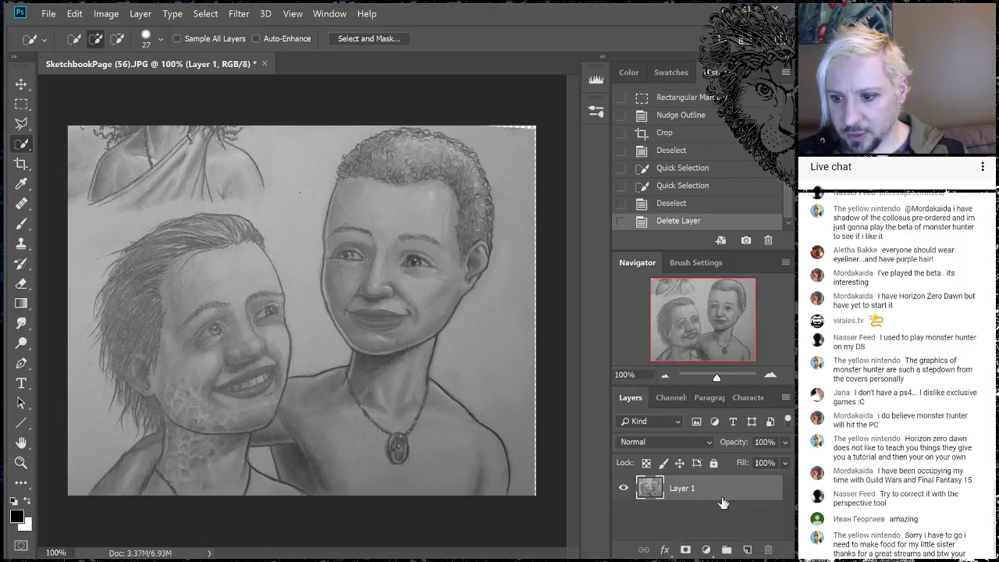
# Duplicate Layer 1 and raise the copy's contrast to 68 with the legacy Brightness/Contrast adjustment.
pyautogui.moveTo(679, 489); pyautogui.dragTo(748, 550)
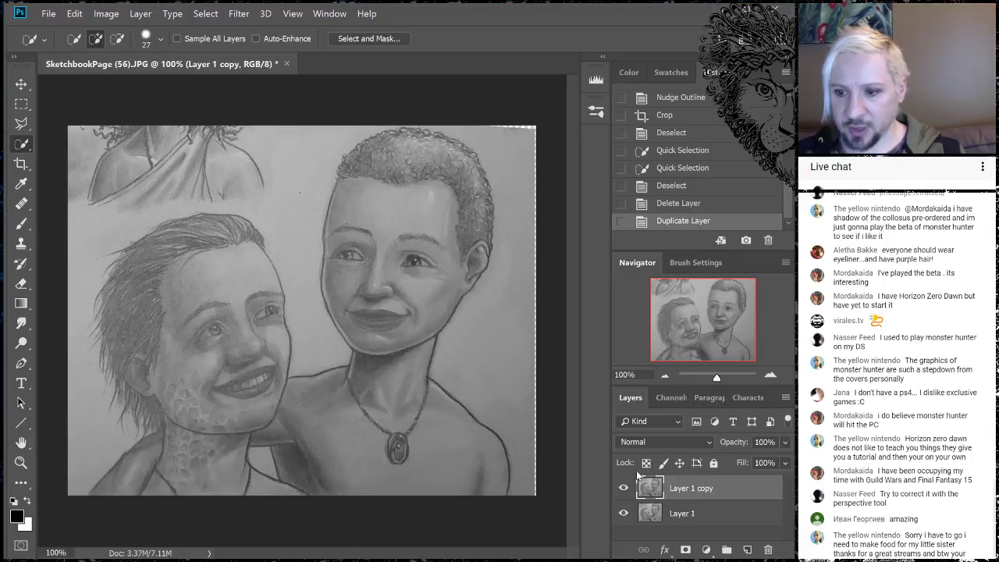
pyautogui.click(107, 14)
pyautogui.moveTo(117, 42)
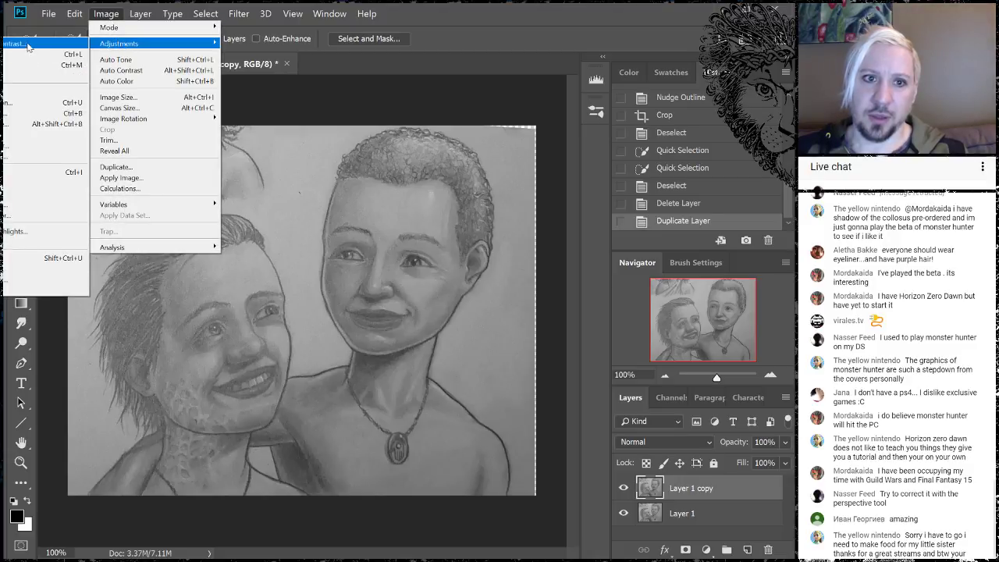
pyautogui.click(39, 47)
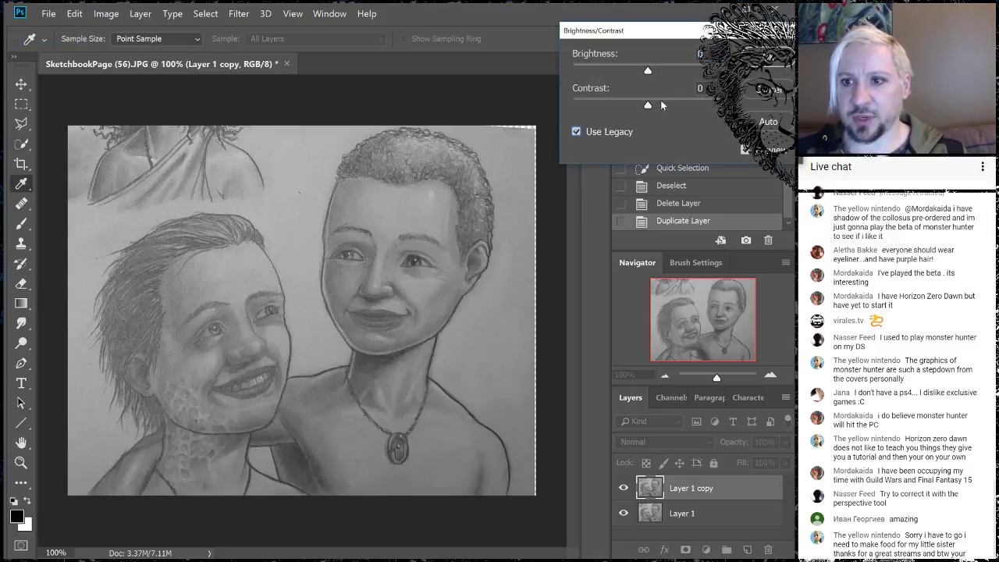
pyautogui.moveTo(645, 108); pyautogui.dragTo(699, 109)
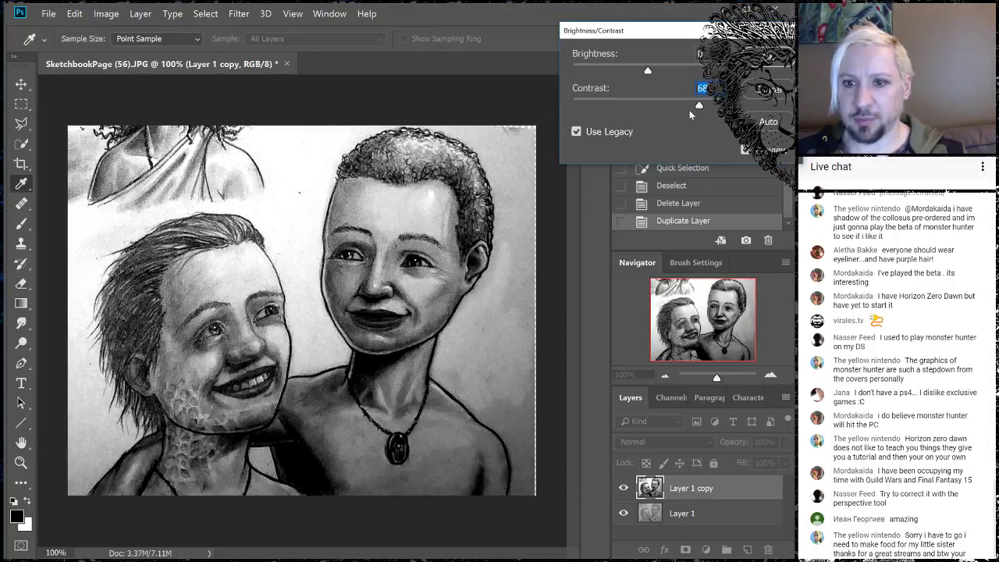
pyautogui.press('Return')
# Select both figures on the high-contrast layer with the Quick Selection tool, leaving out the paper background.
pyautogui.press('w')
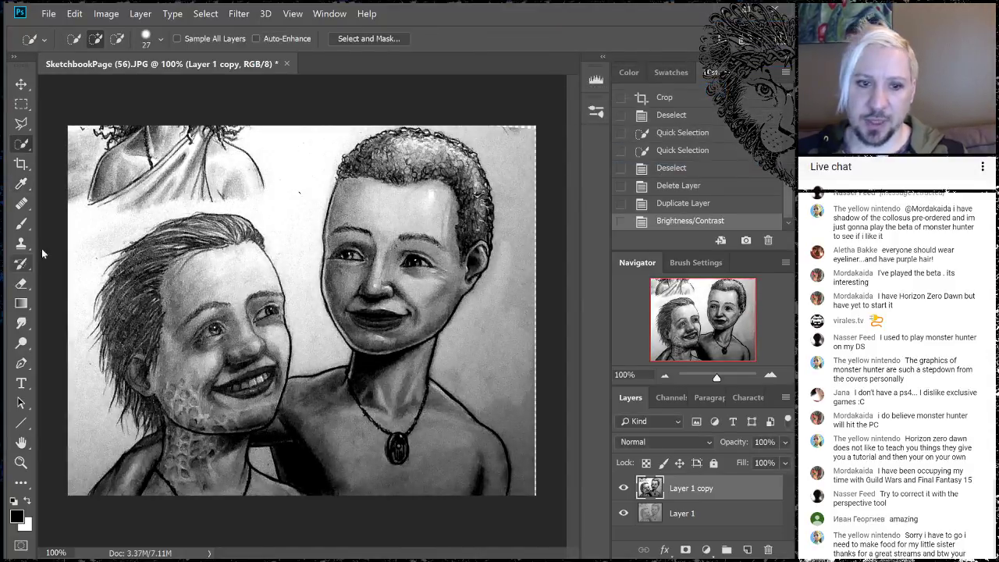
pyautogui.moveTo(112, 208)
pyautogui.mouseDown()
pyautogui.moveTo(186, 261)
pyautogui.moveTo(156, 328)
pyautogui.moveTo(186, 457)
pyautogui.mouseUp()
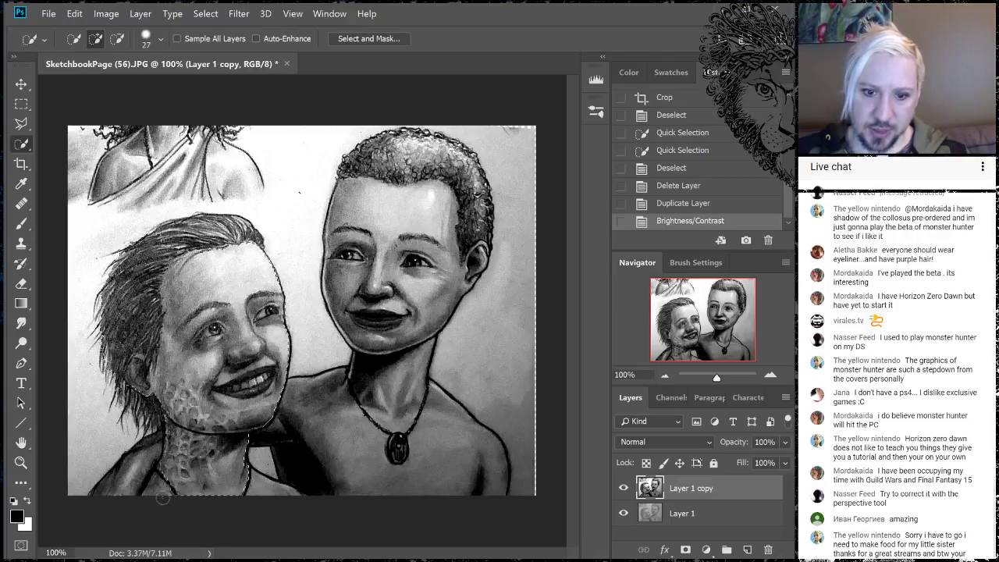
pyautogui.moveTo(147, 500)
pyautogui.mouseDown()
pyautogui.moveTo(254, 496)
pyautogui.moveTo(369, 362)
pyautogui.moveTo(389, 360)
pyautogui.moveTo(391, 230)
pyautogui.mouseUp()
pyautogui.click(392, 192)
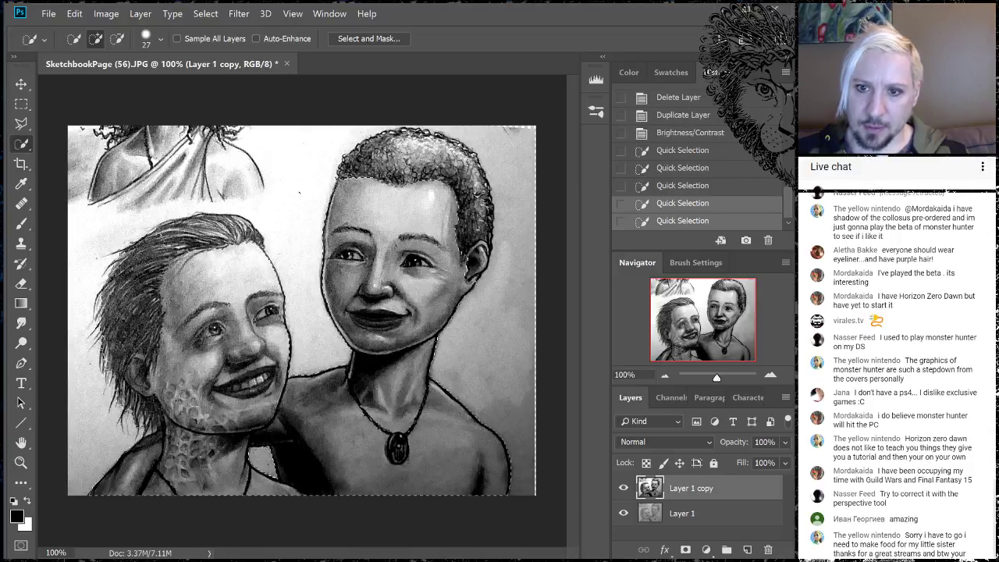
pyautogui.click(476, 264)
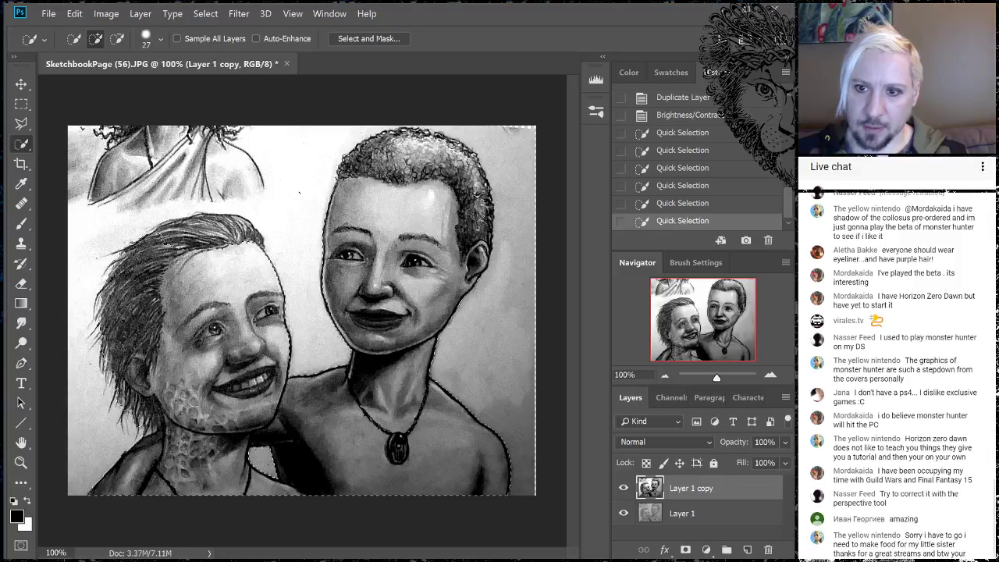
pyautogui.click(446, 199)
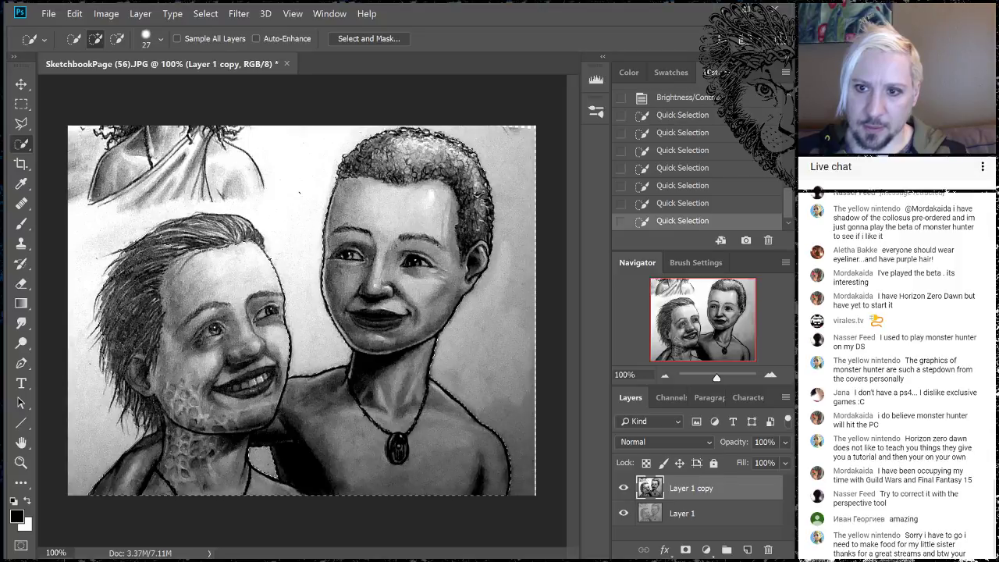
pyautogui.click(388, 201)
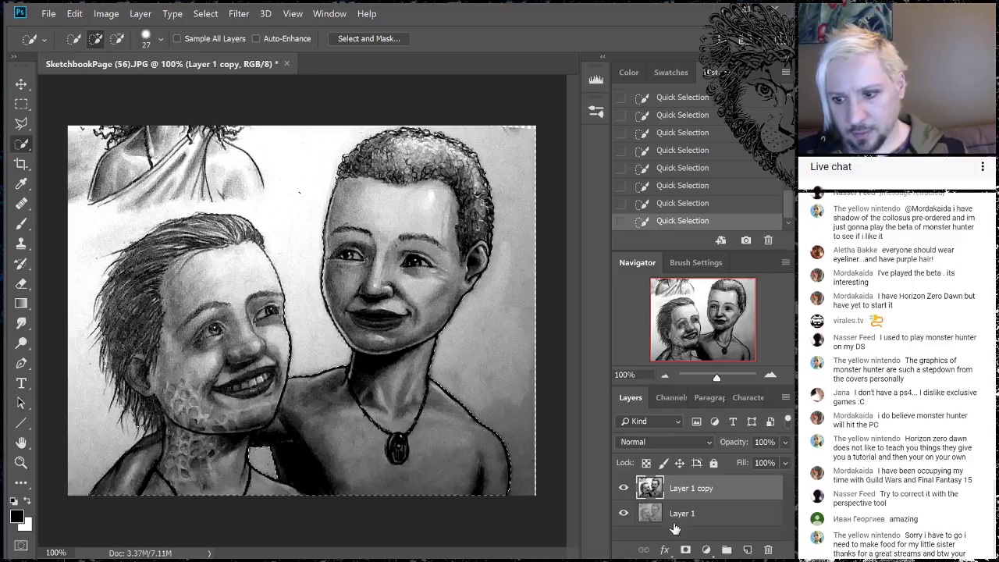
# Hide Layer 1 copy, make Layer 1 active, and show the selection of the figures as a quick mask.
pyautogui.click(622, 489)
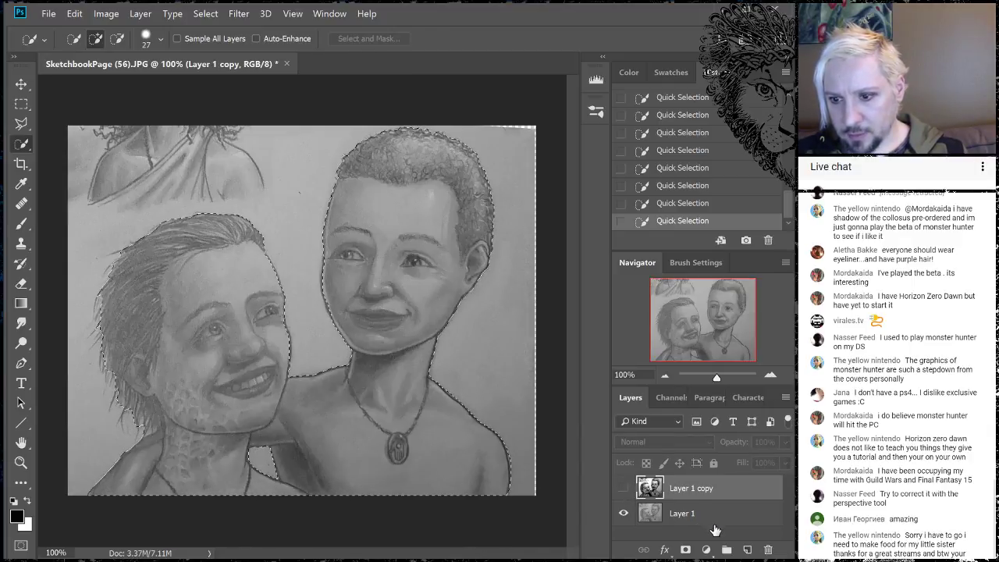
pyautogui.click(708, 517)
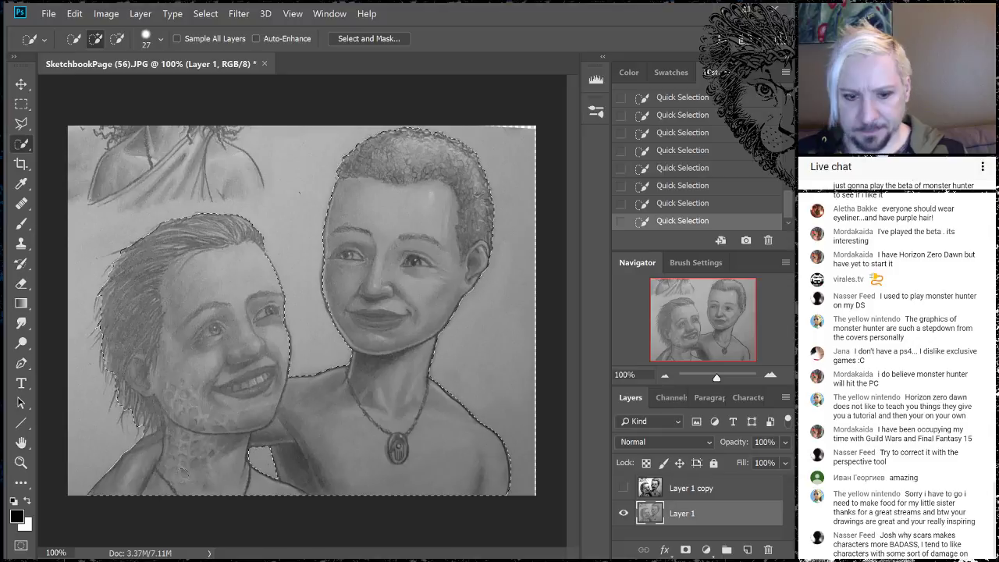
pyautogui.click(21, 545)
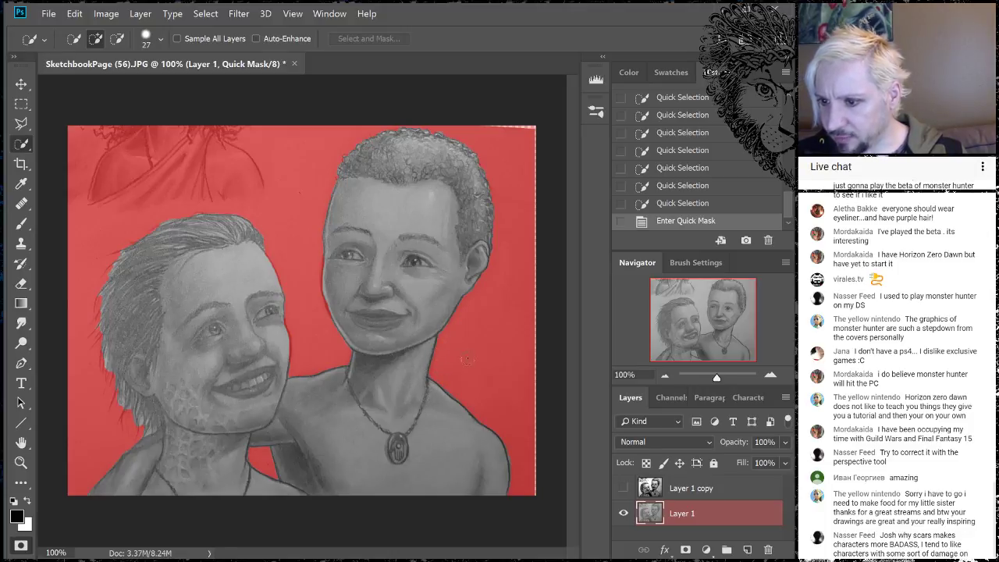
# Unmask the loose hair strands at the back of the smiling figure's head with a 2 px white brush.
pyautogui.click(772, 376)
pyautogui.moveTo(701, 322); pyautogui.dragTo(676, 329)
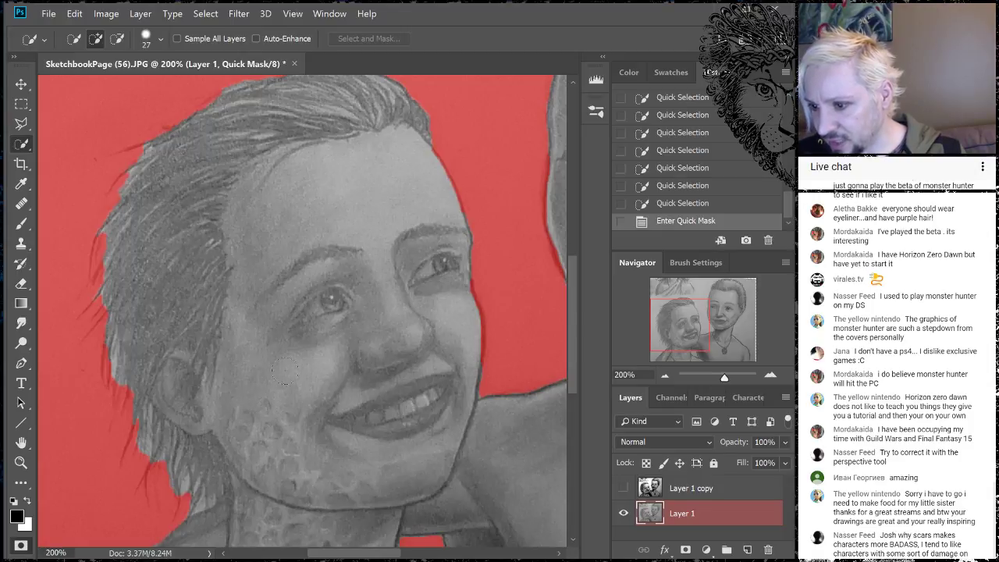
pyautogui.click(22, 225)
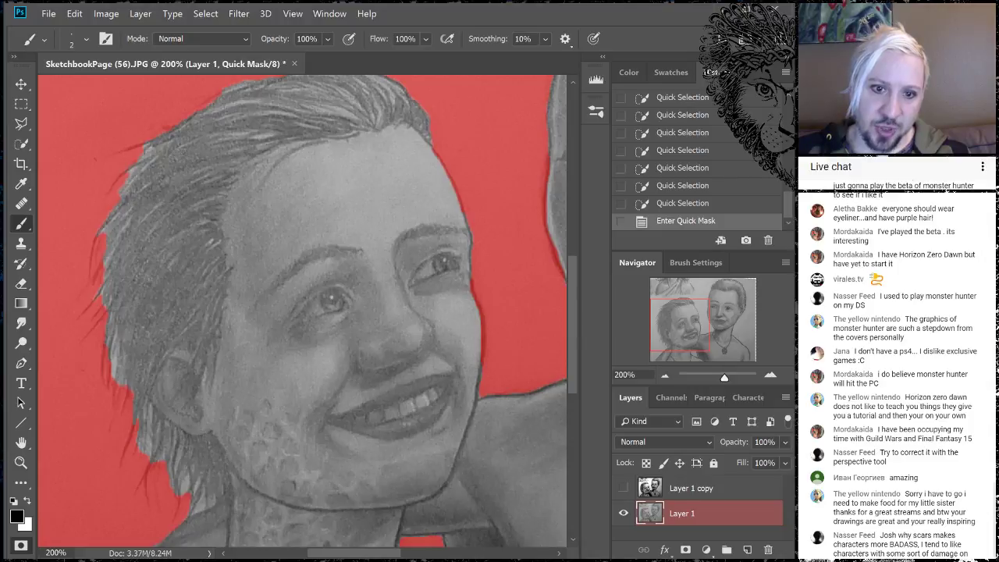
pyautogui.click(99, 234)
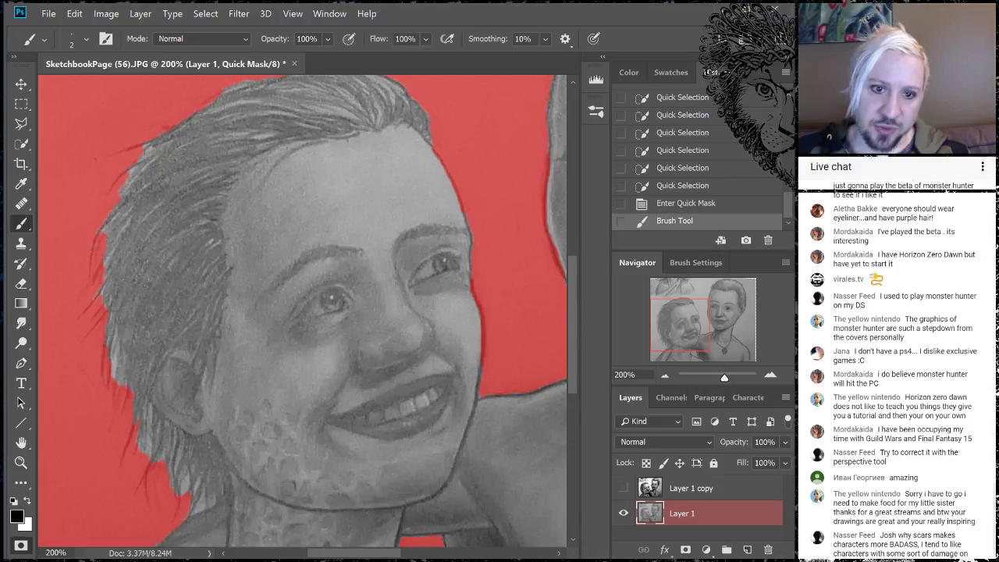
pyautogui.press('x')
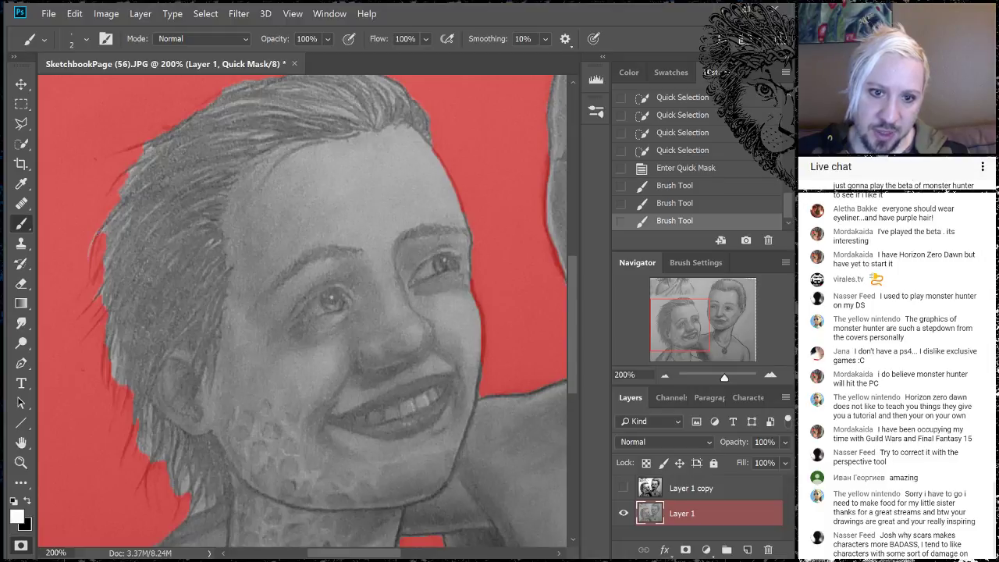
pyautogui.moveTo(96, 233); pyautogui.dragTo(88, 261)
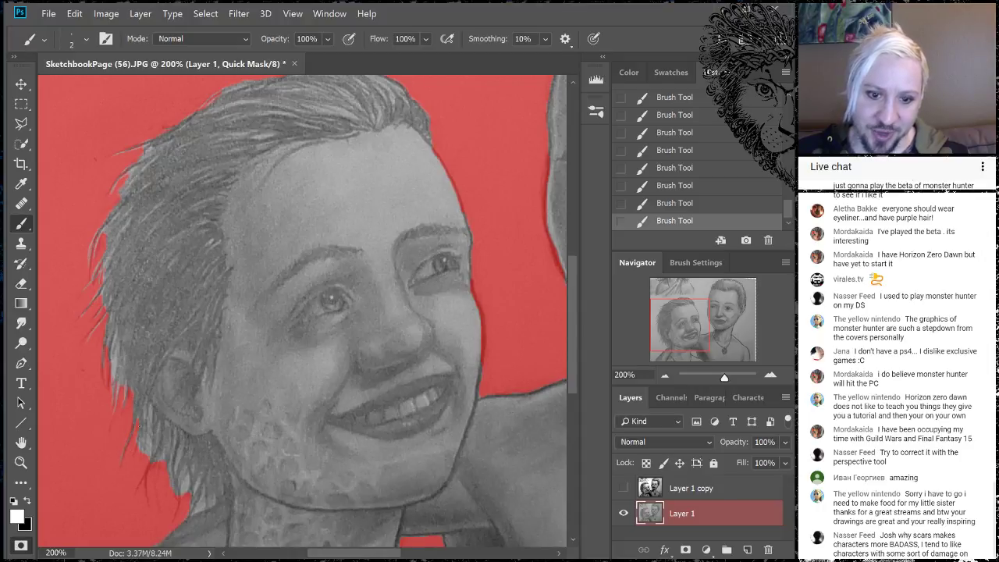
# Refine the quick mask around the smiling figure's lower hair tips above the shoulder, resizing the brush to 8 px and 3 px.
pyautogui.press('x')
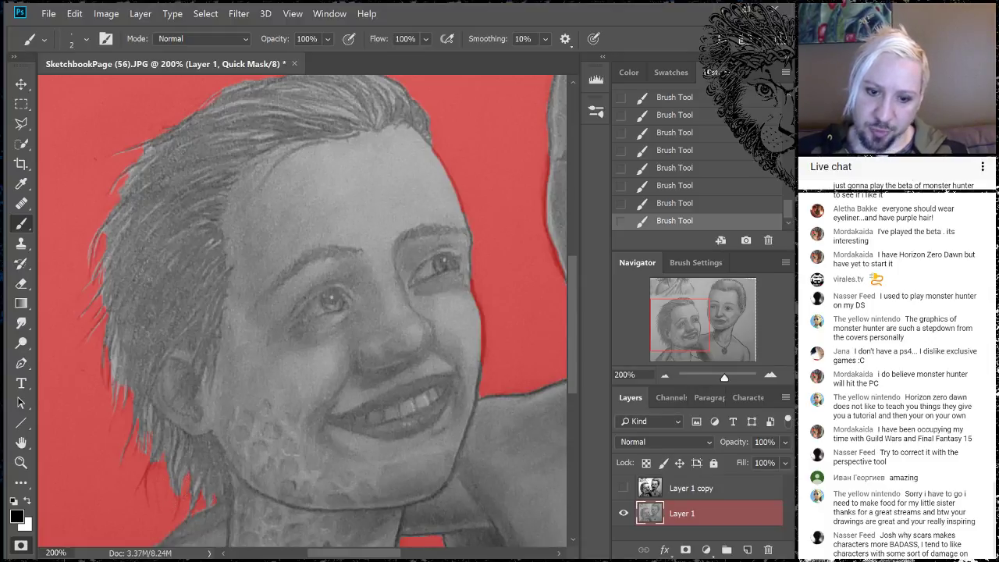
pyautogui.moveTo(155, 498); pyautogui.dragTo(196, 402)
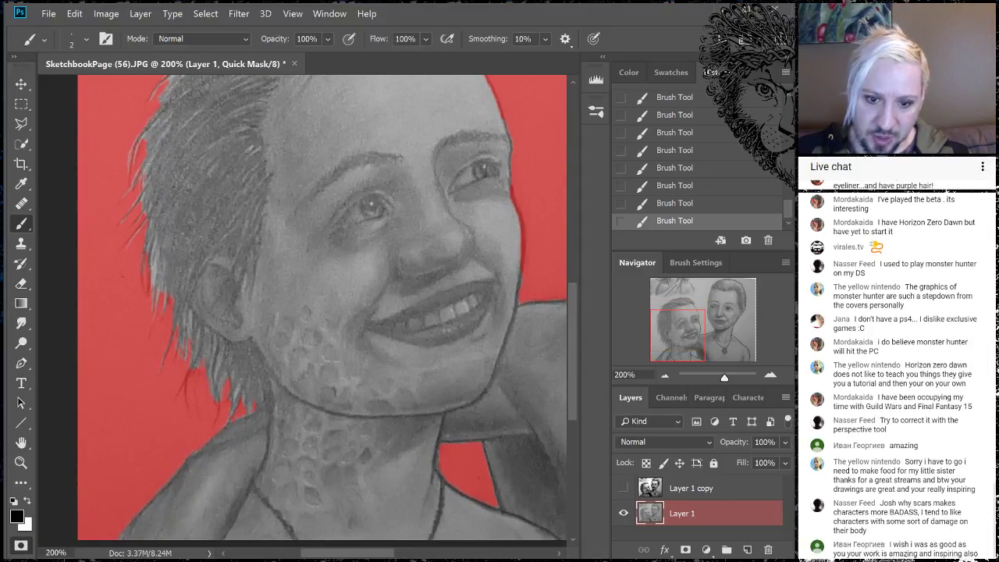
pyautogui.press(']')
pyautogui.press(']')
pyautogui.press(']')
pyautogui.press(']')
pyautogui.press(']')
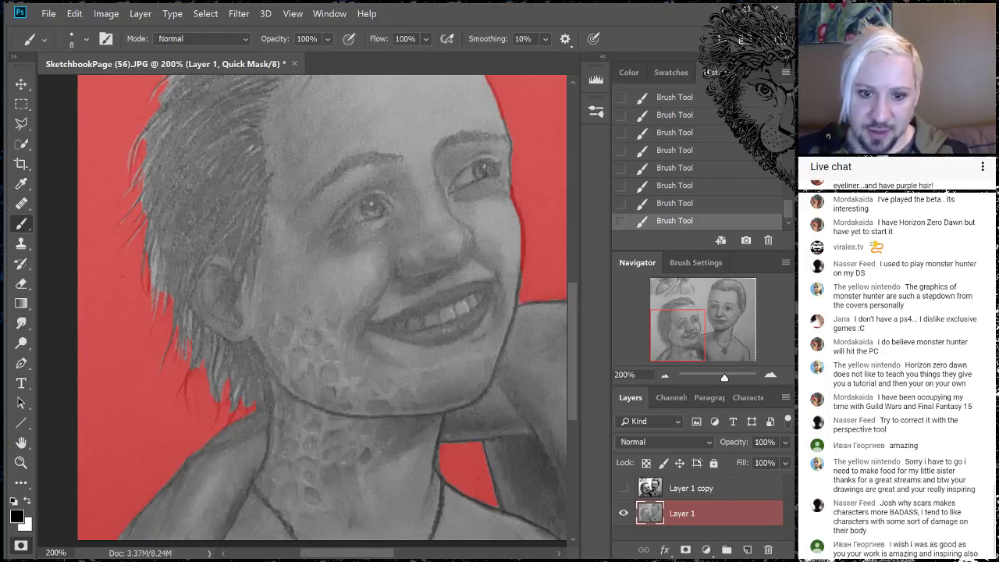
pyautogui.press('[')
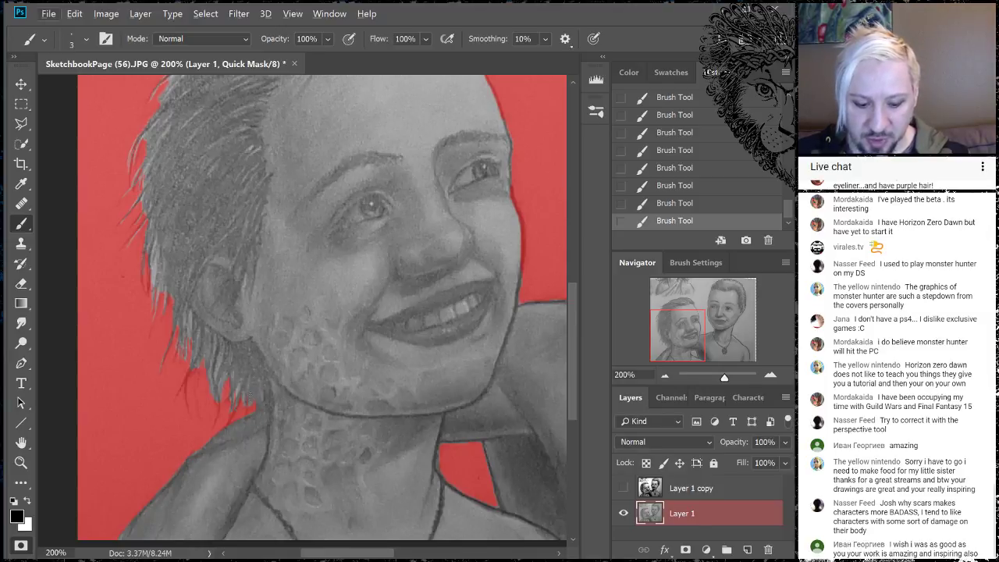
pyautogui.press('x')
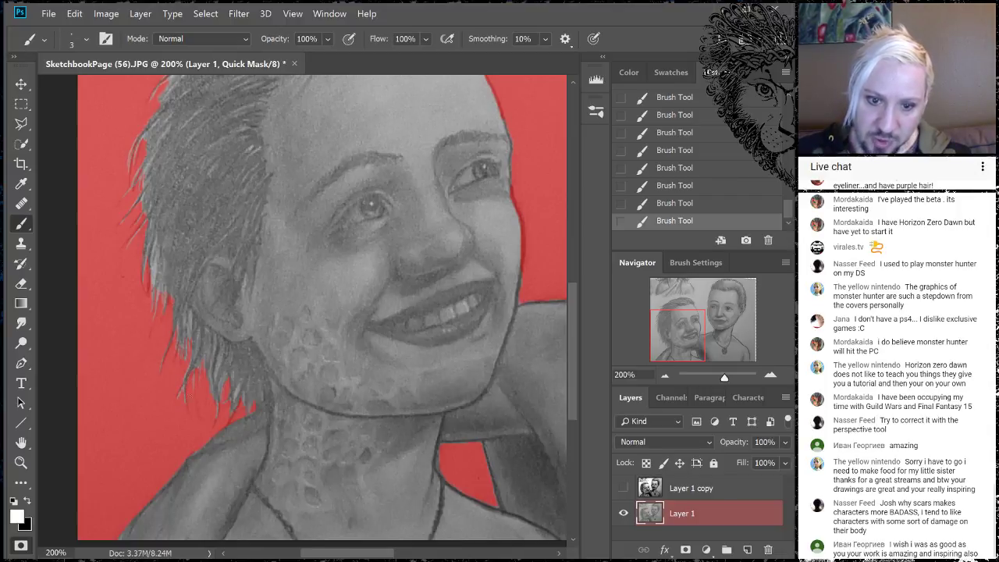
# Unmask the smiling figure's forehead and upper cheek outline with a 15 px white brush.
pyautogui.moveTo(383, 312); pyautogui.dragTo(301, 424)
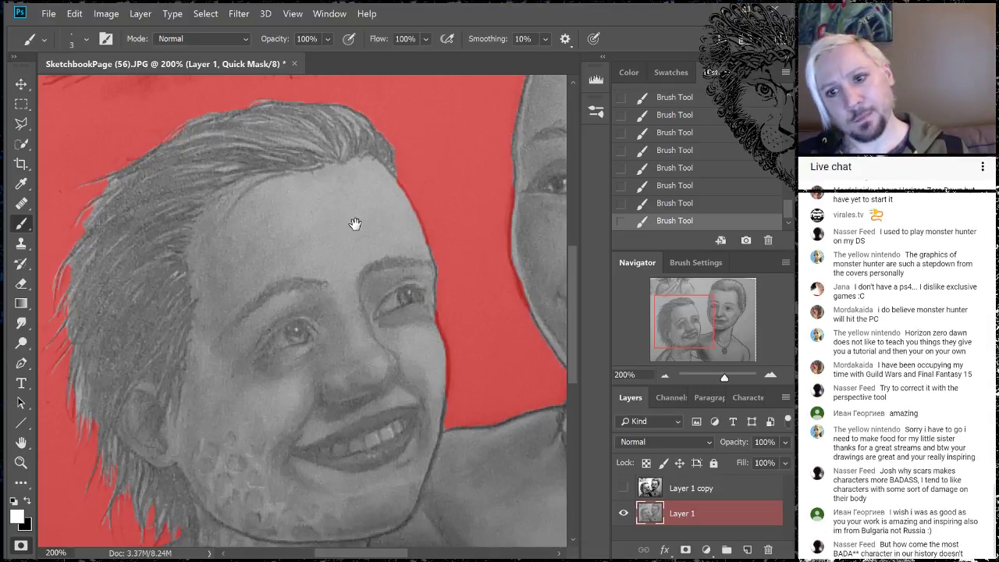
pyautogui.moveTo(355, 224); pyautogui.dragTo(251, 191)
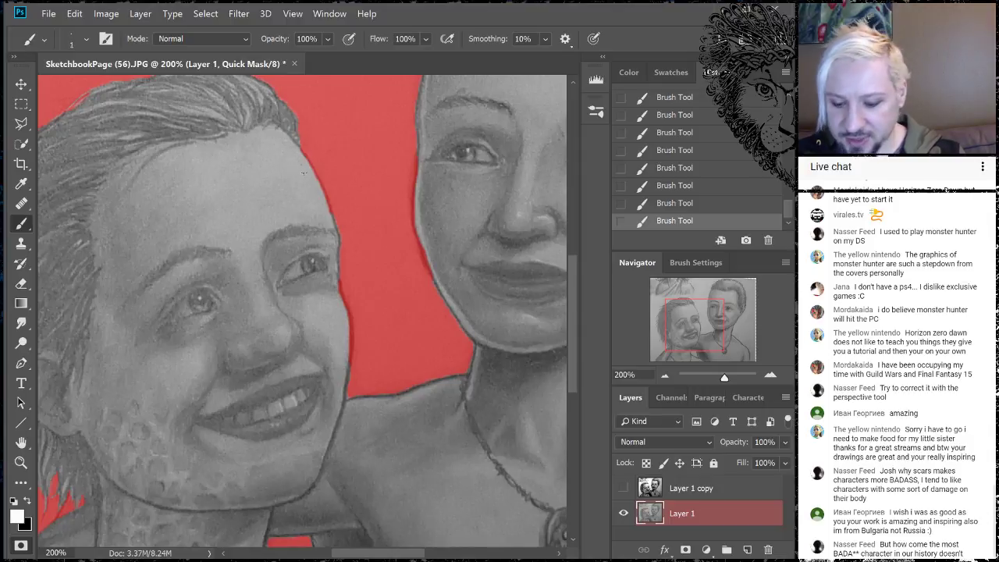
pyautogui.press(']')
pyautogui.press(']')
pyautogui.press(']')
pyautogui.press(']')
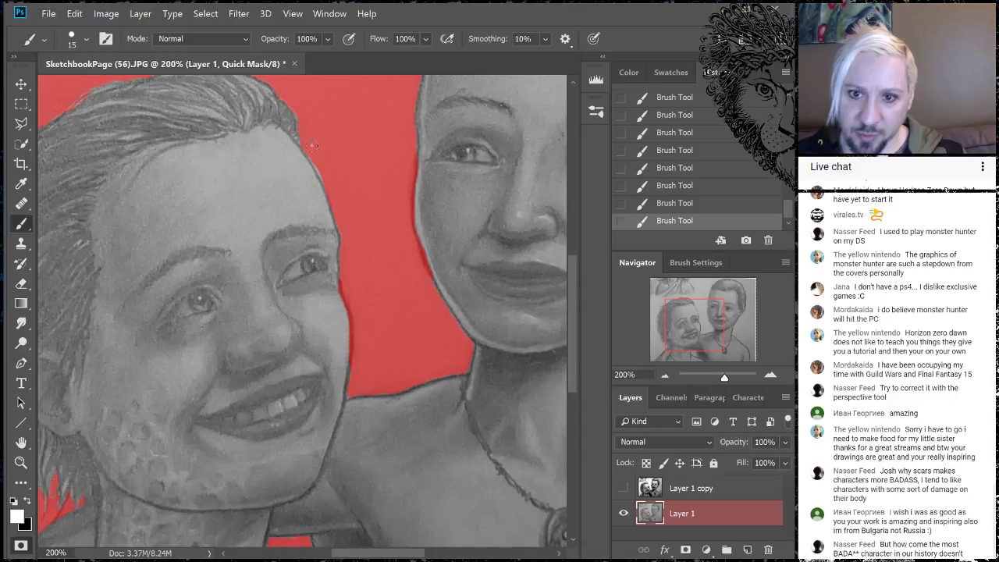
pyautogui.moveTo(310, 143); pyautogui.dragTo(331, 181)
pyautogui.press('x')
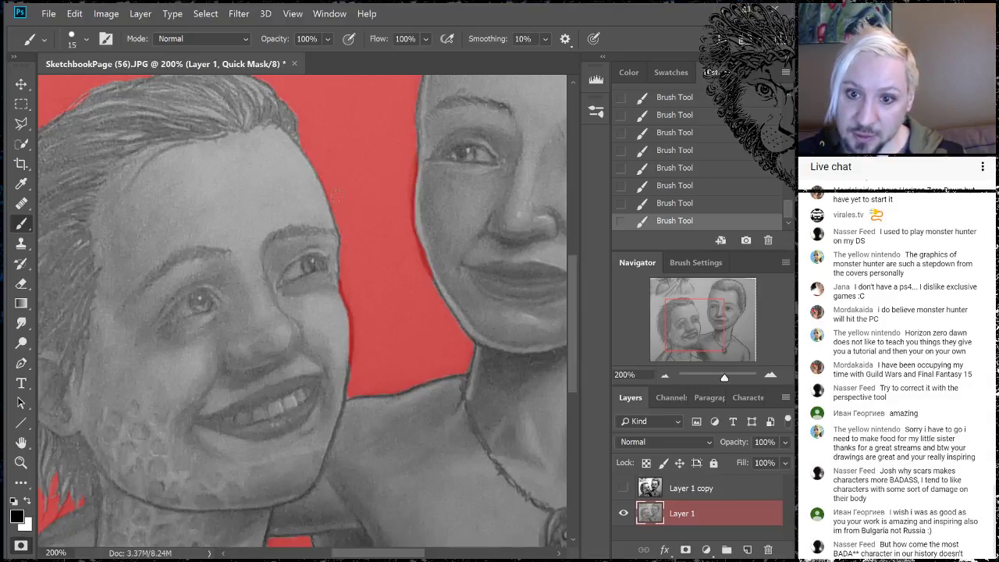
pyautogui.press('x')
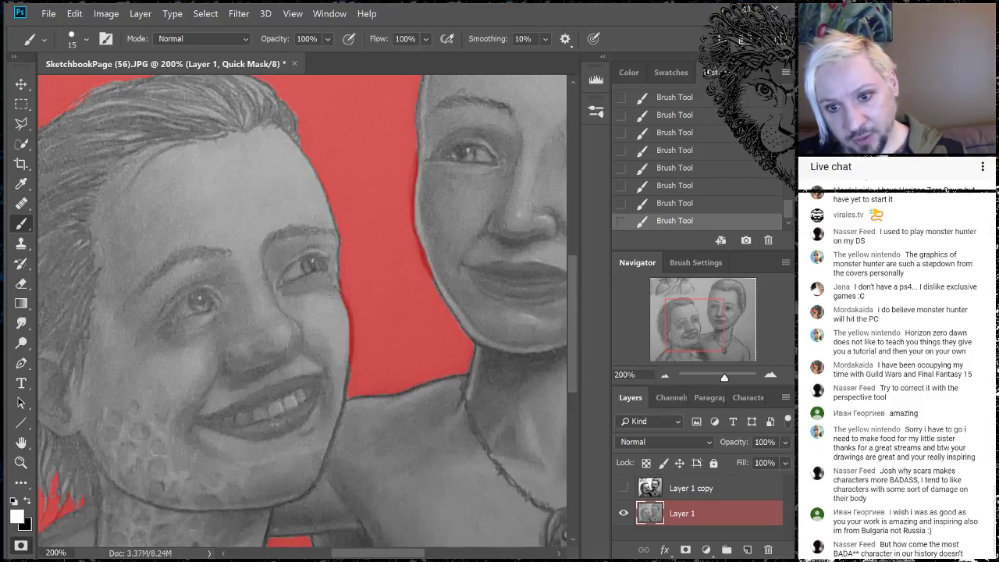
pyautogui.moveTo(334, 300)
pyautogui.mouseDown()
pyautogui.moveTo(348, 315)
pyautogui.moveTo(349, 348)
pyautogui.mouseUp()
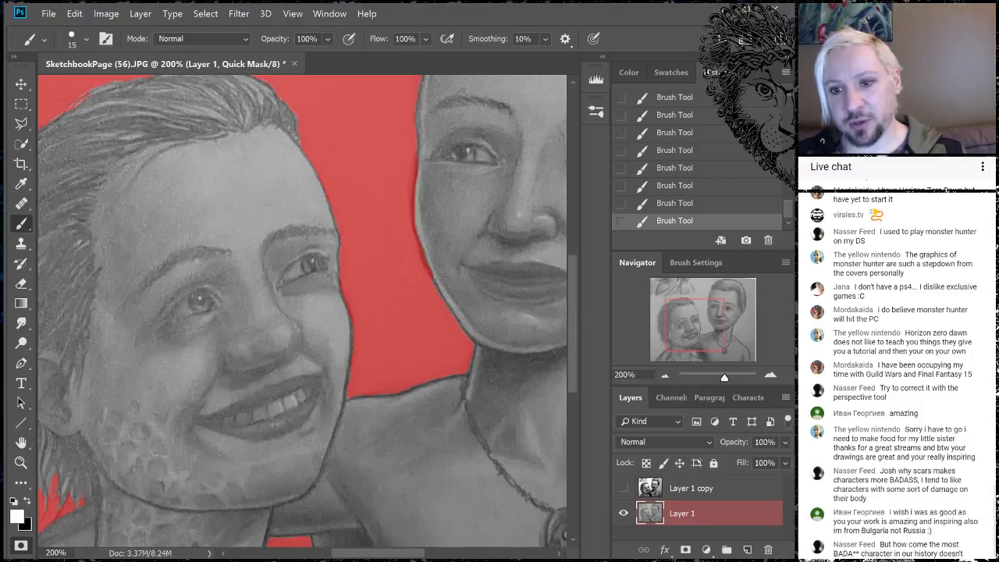
# Unmask the short-haired figure's cheek contour in white, and touch up the mask in black where the shoulder meets the smiling face.
pyautogui.moveTo(436, 264)
pyautogui.mouseDown()
pyautogui.moveTo(416, 234)
pyautogui.moveTo(425, 154)
pyautogui.mouseUp()
pyautogui.press('x')
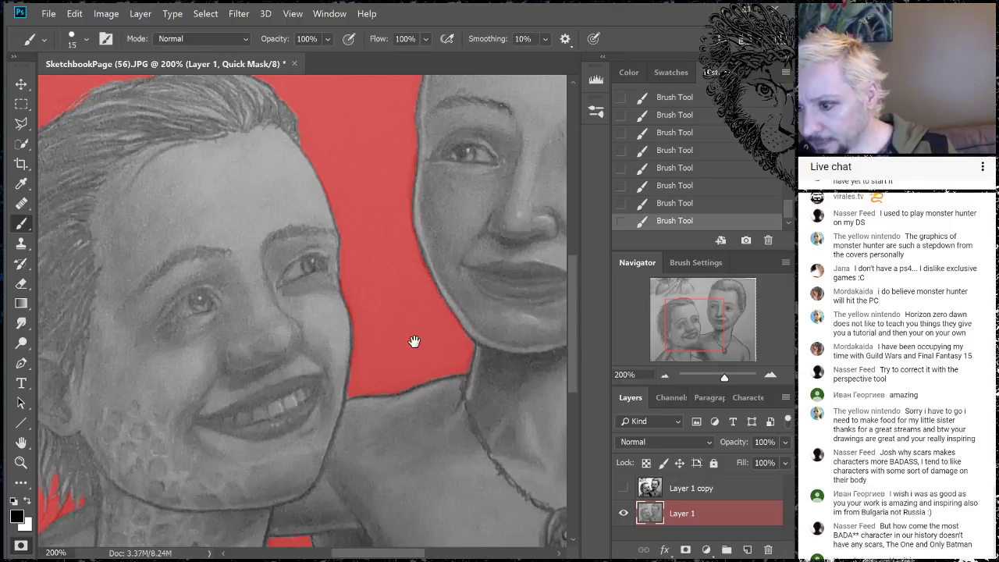
pyautogui.moveTo(413, 338); pyautogui.dragTo(394, 279)
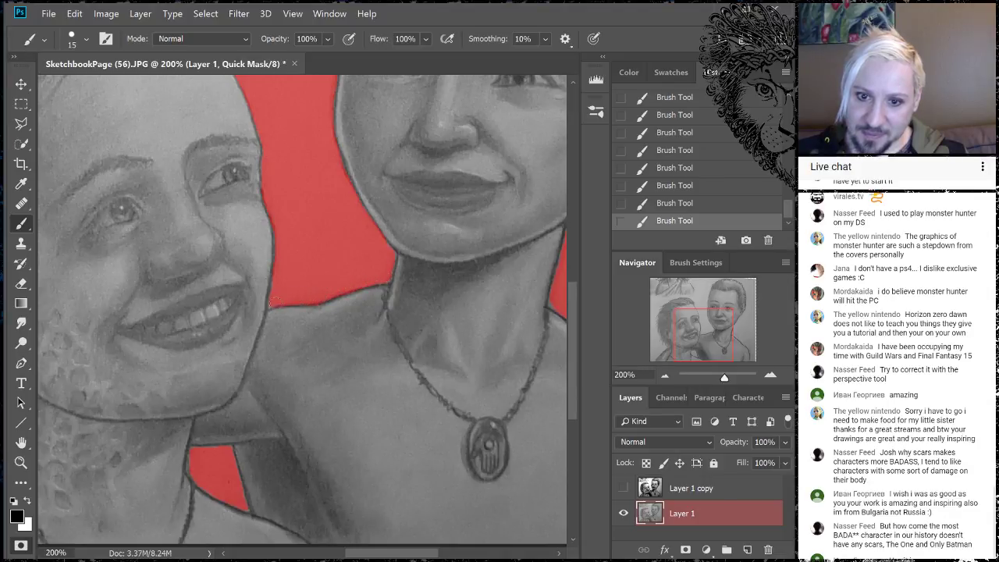
pyautogui.click(268, 304)
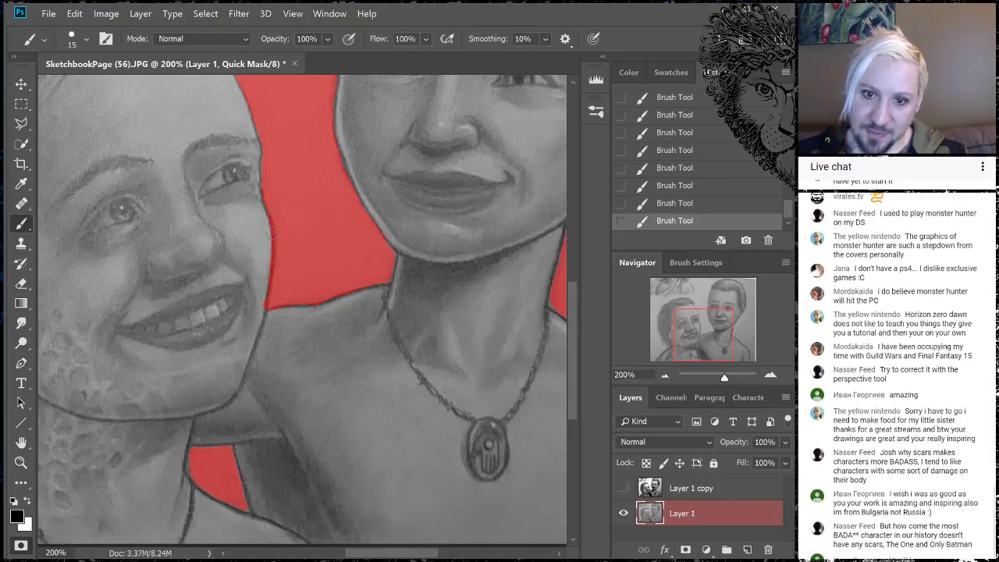
# Paint a black mask strip along the smiling figure's cheek above the shoulder, and clear it from the face with white strokes.
pyautogui.moveTo(256, 277); pyautogui.dragTo(256, 328)
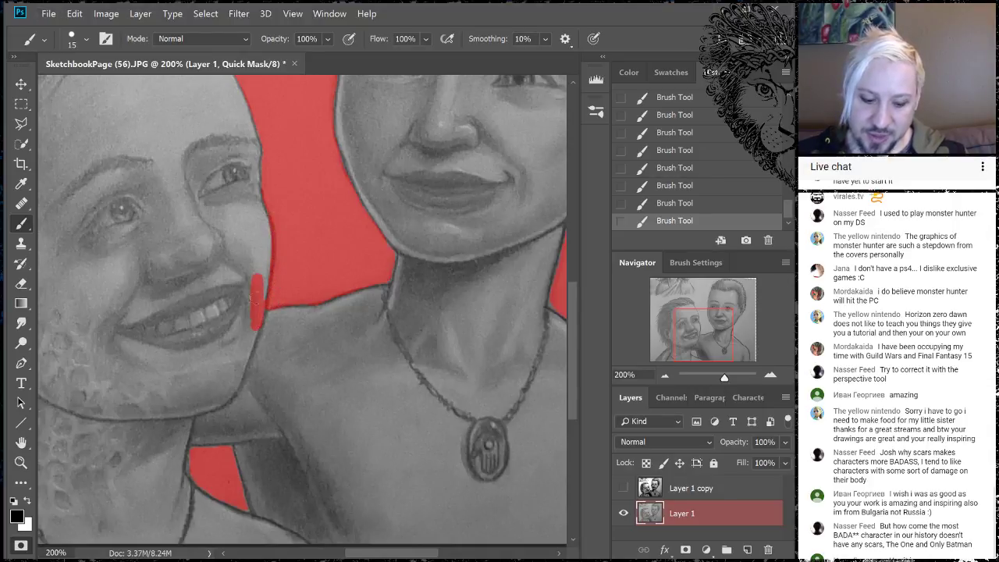
pyautogui.press('x')
pyautogui.moveTo(254, 275); pyautogui.dragTo(256, 320)
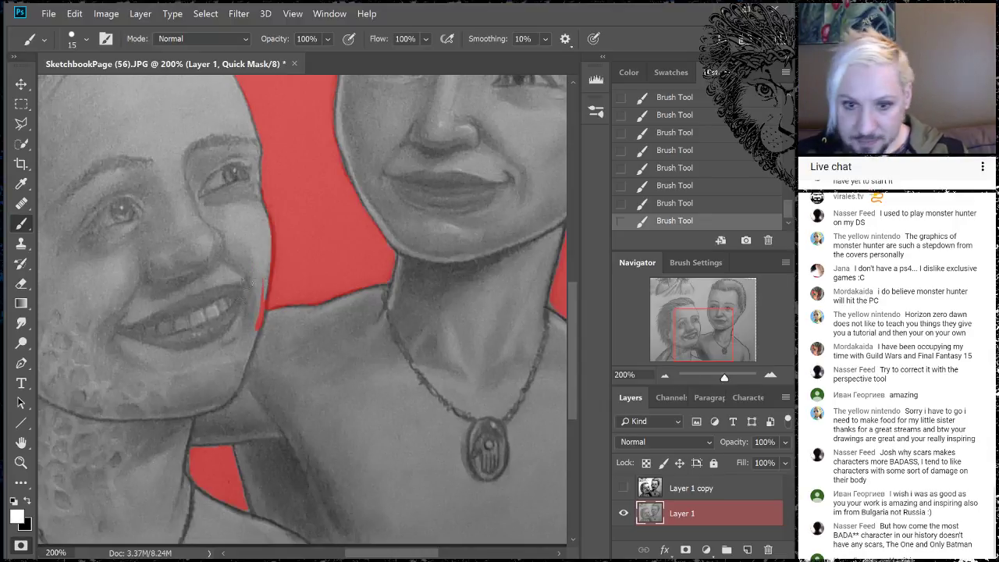
pyautogui.moveTo(252, 289); pyautogui.dragTo(251, 320)
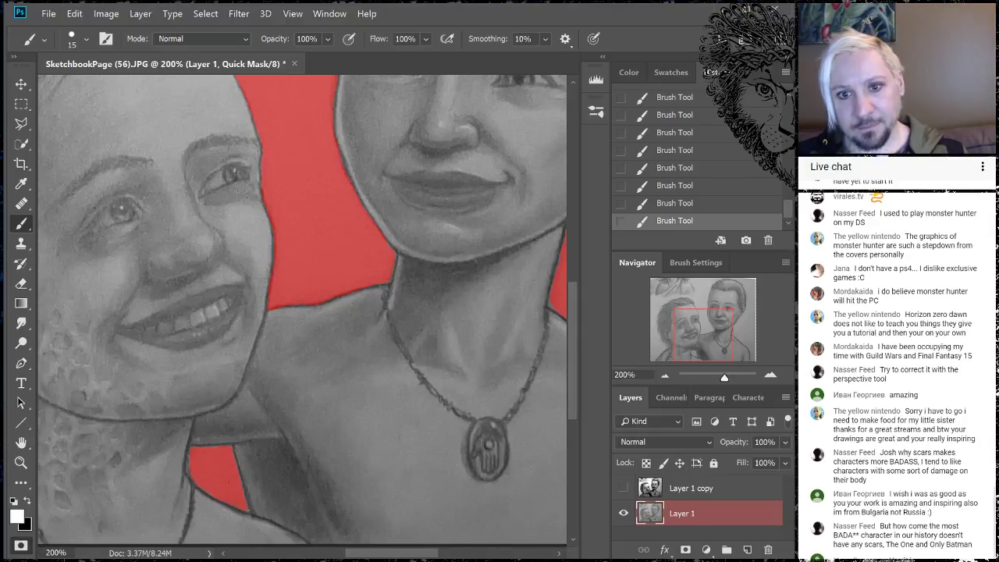
# Refine the quick mask in the small gap between the smiling figure's neck and the embracing arm with 15 px white and black strokes.
pyautogui.moveTo(267, 408); pyautogui.dragTo(333, 377)
pyautogui.click(317, 367)
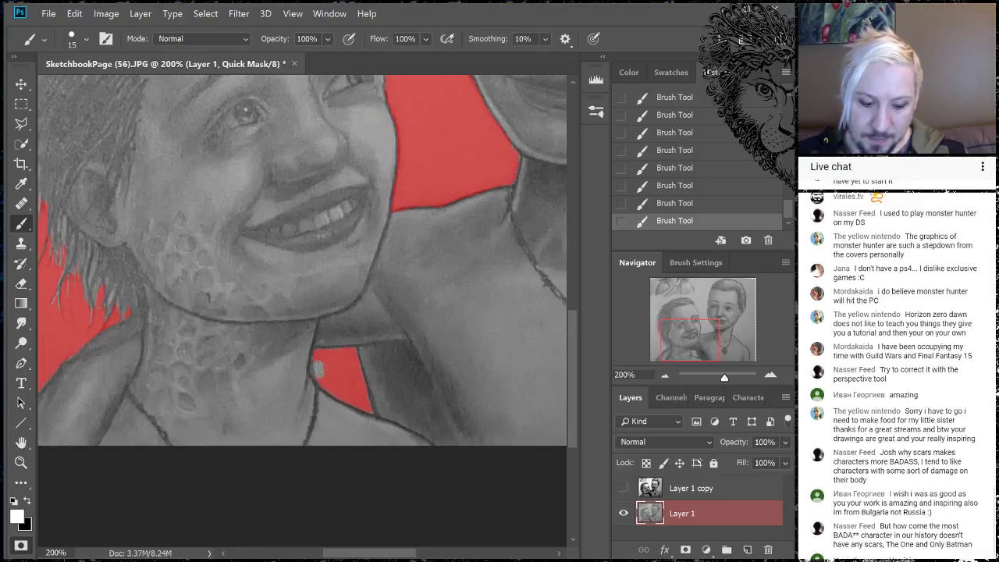
pyautogui.press('x')
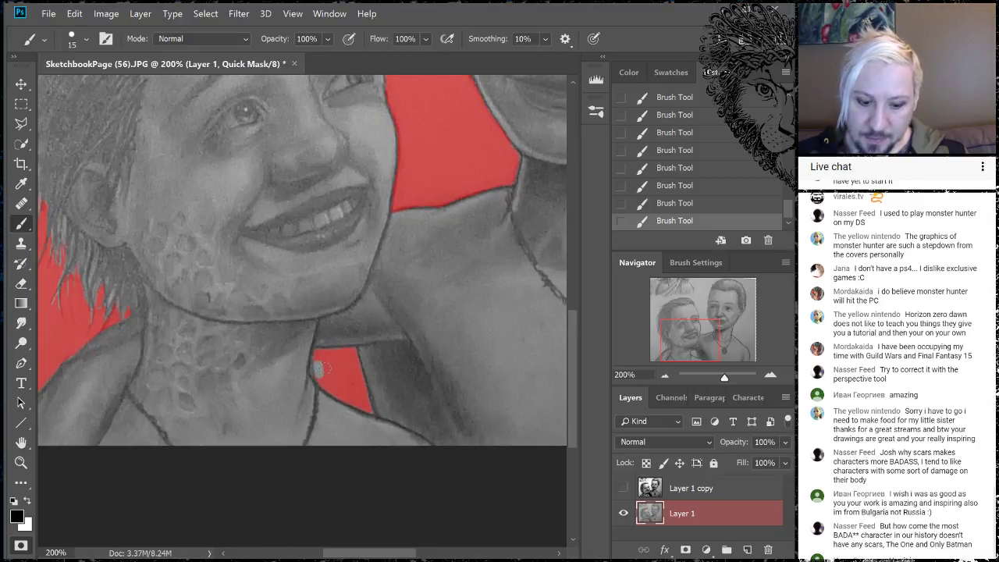
pyautogui.press('x')
pyautogui.moveTo(323, 375)
pyautogui.mouseDown()
pyautogui.moveTo(318, 365)
pyautogui.moveTo(318, 383)
pyautogui.moveTo(320, 353)
pyautogui.moveTo(323, 391)
pyautogui.moveTo(313, 361)
pyautogui.mouseUp()
pyautogui.press('x')
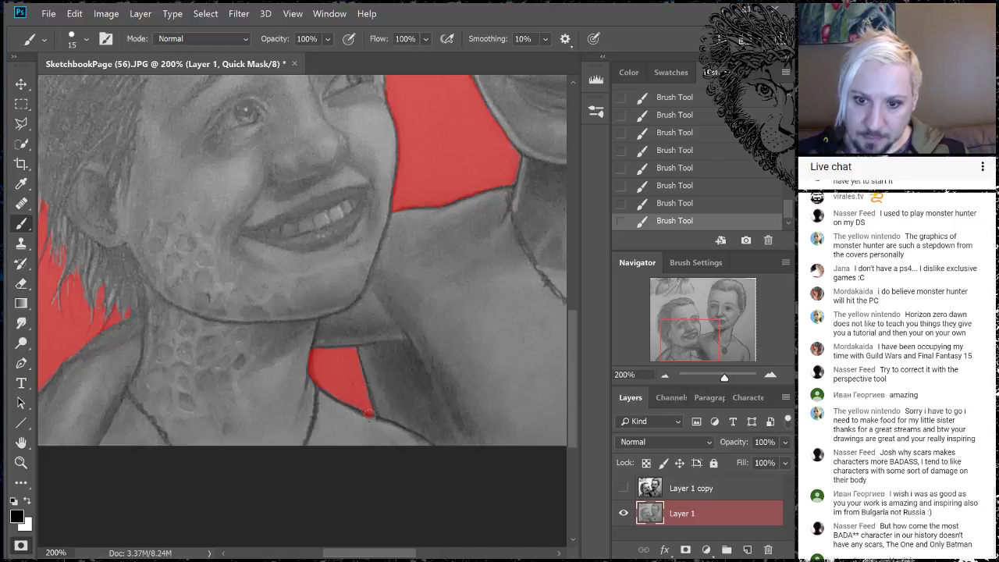
pyautogui.moveTo(369, 413)
pyautogui.mouseDown()
pyautogui.moveTo(359, 388)
pyautogui.moveTo(371, 429)
pyautogui.moveTo(345, 414)
pyautogui.moveTo(370, 424)
pyautogui.mouseUp()
pyautogui.press('x')
# Convert the quick mask to a selection, copy the figures from Layer 1 onto their own new layer, and hide Layer 1.
pyautogui.moveTo(372, 316); pyautogui.dragTo(235, 485)
pyautogui.moveTo(392, 292); pyautogui.dragTo(398, 196)
pyautogui.moveTo(374, 290); pyautogui.dragTo(511, 178)
pyautogui.click(665, 375)
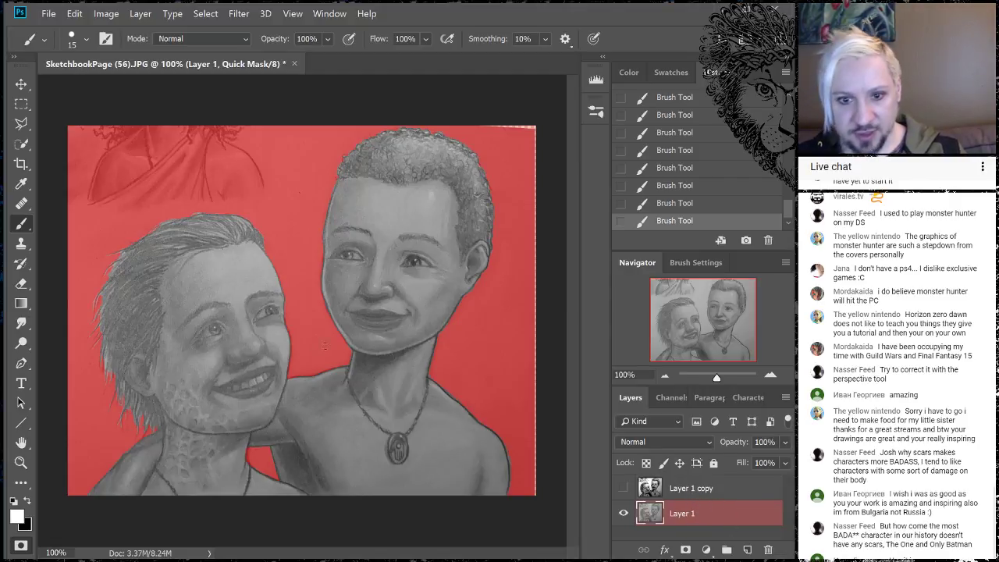
pyautogui.click(21, 546)
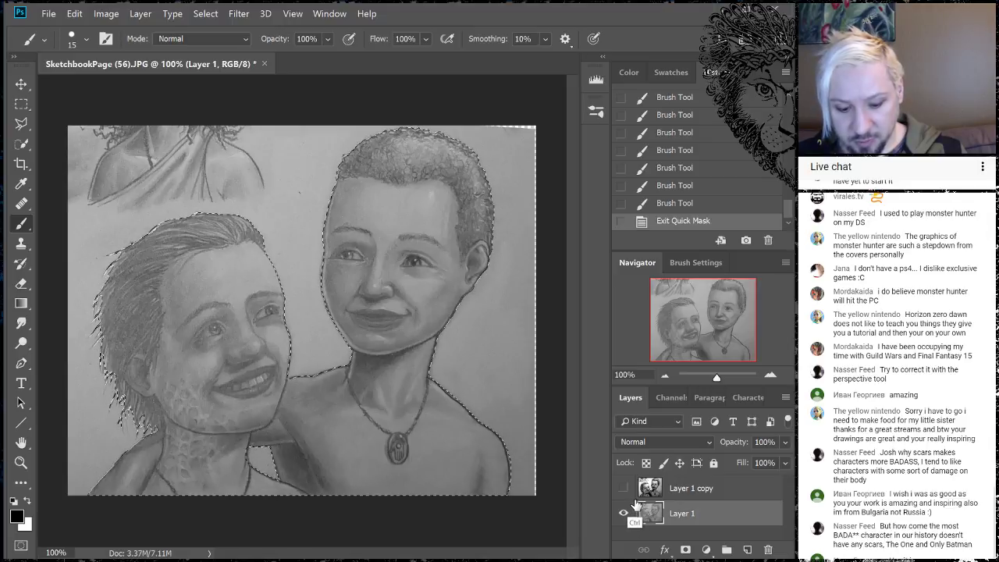
pyautogui.hotkey('ctrl', 'c')
pyautogui.hotkey('ctrl', 'v')
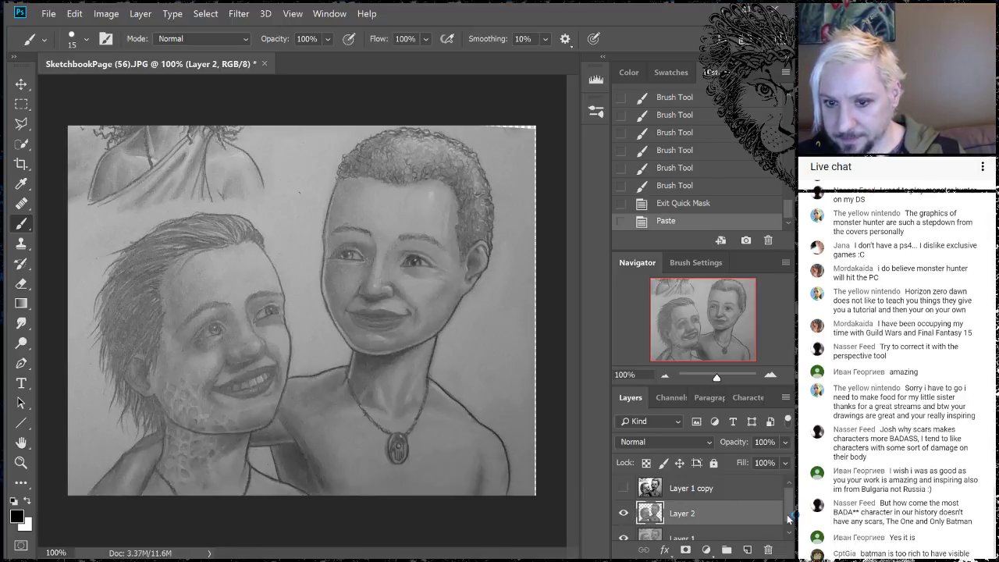
pyautogui.scroll(-1, 790, 515)
pyautogui.click(623, 528)
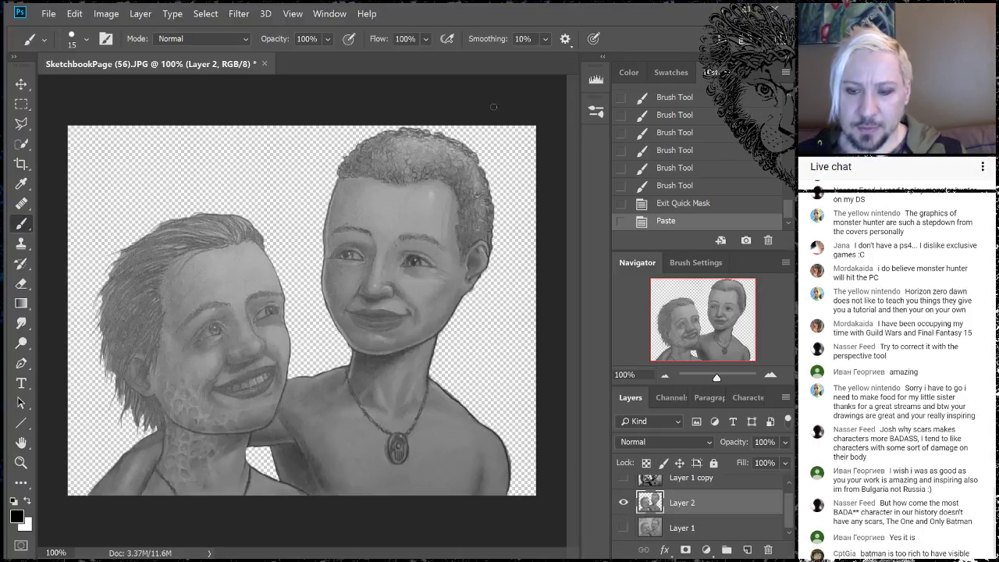
# Open the Brightness/Contrast adjustment for the cut-out figures on Layer 2.
pyautogui.click(109, 17)
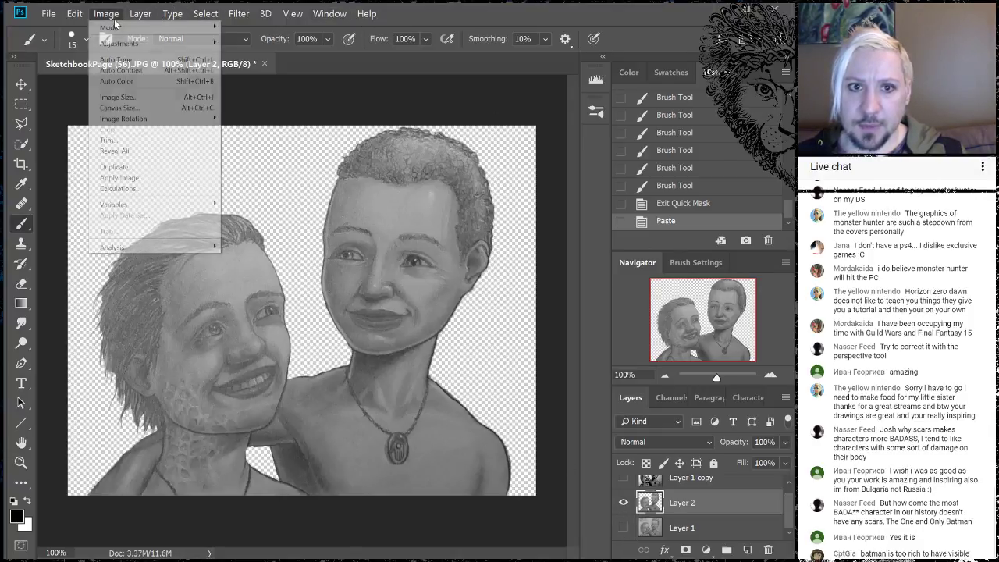
pyautogui.moveTo(130, 45)
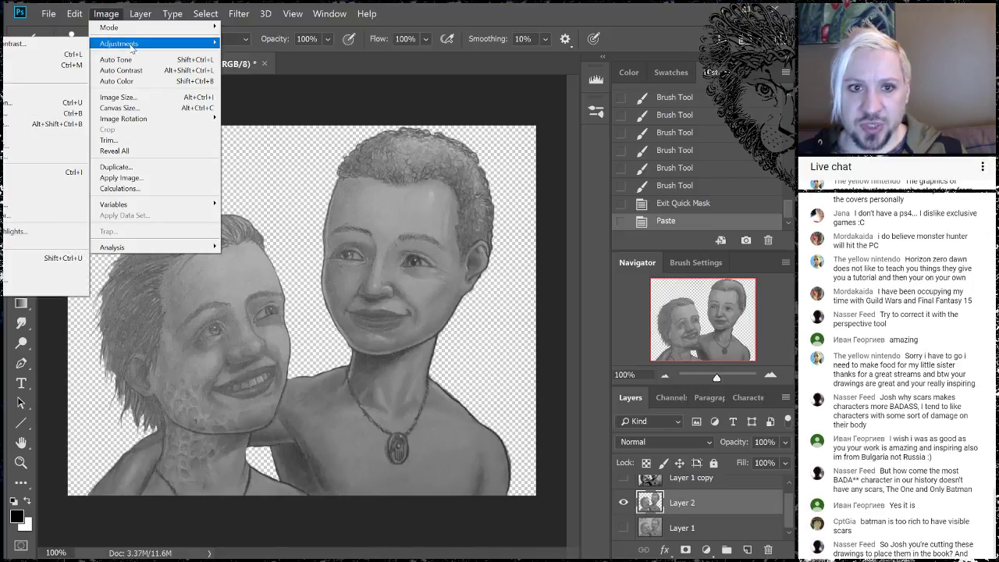
pyautogui.click(5, 44)
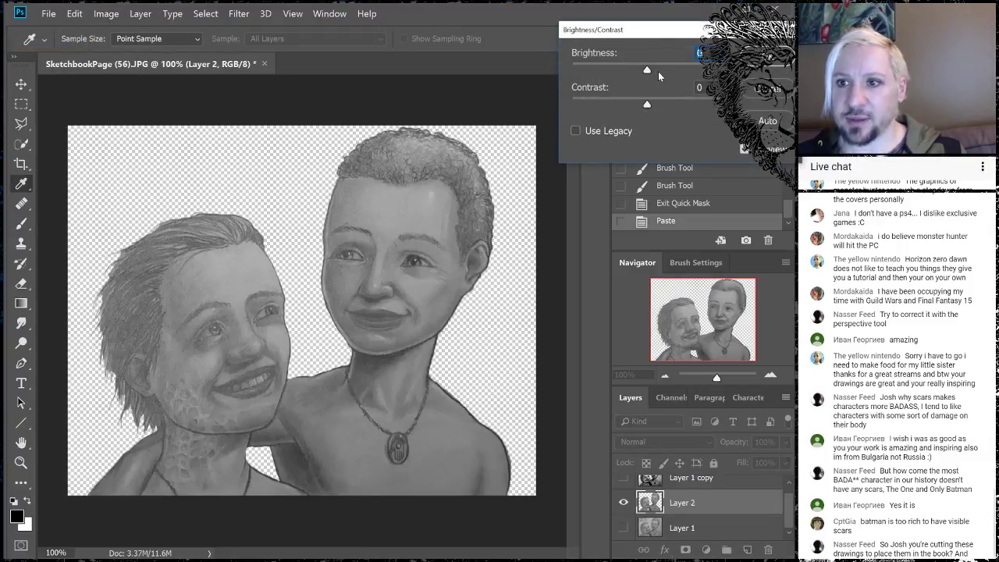
pyautogui.moveTo(648, 70); pyautogui.dragTo(666, 70)
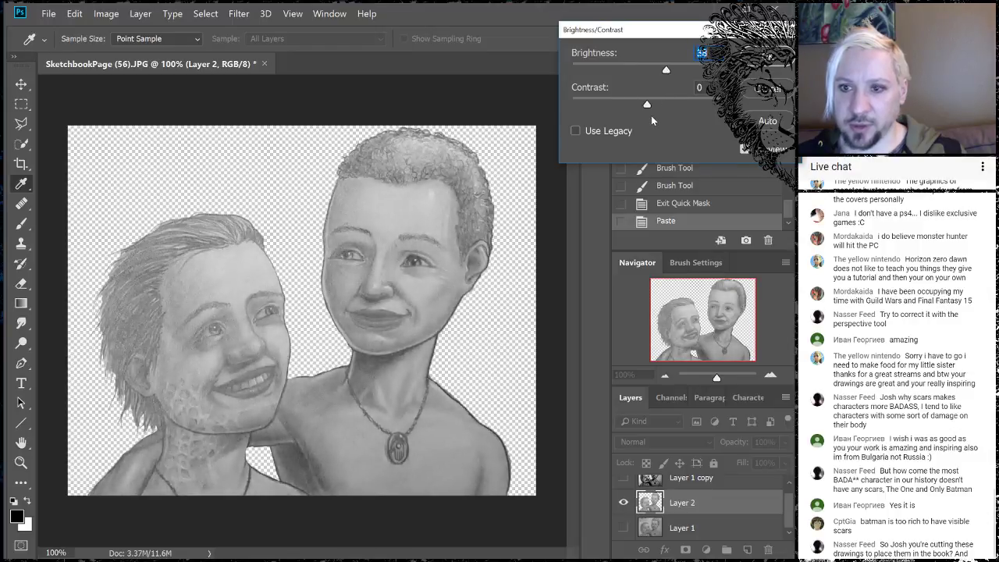
pyautogui.moveTo(648, 104); pyautogui.dragTo(637, 104)
pyautogui.moveTo(622, 107); pyautogui.dragTo(628, 105)
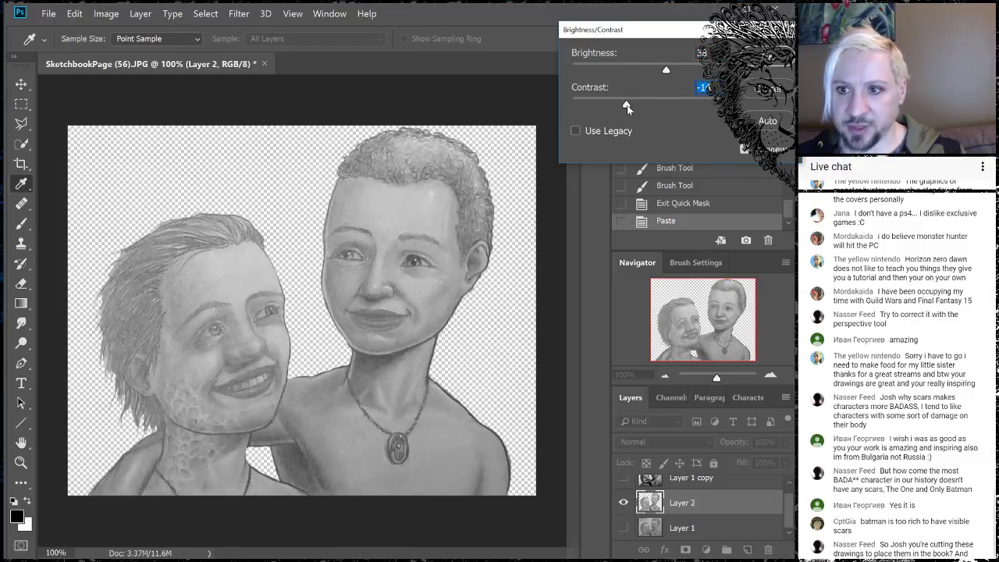
# Apply Brightness/Contrast to the cut-out figures in legacy mode, with brightness -14 and contrast 42.
pyautogui.click(574, 131)
pyautogui.moveTo(649, 70)
pyautogui.mouseDown()
pyautogui.moveTo(661, 68)
pyautogui.moveTo(631, 70)
pyautogui.mouseUp()
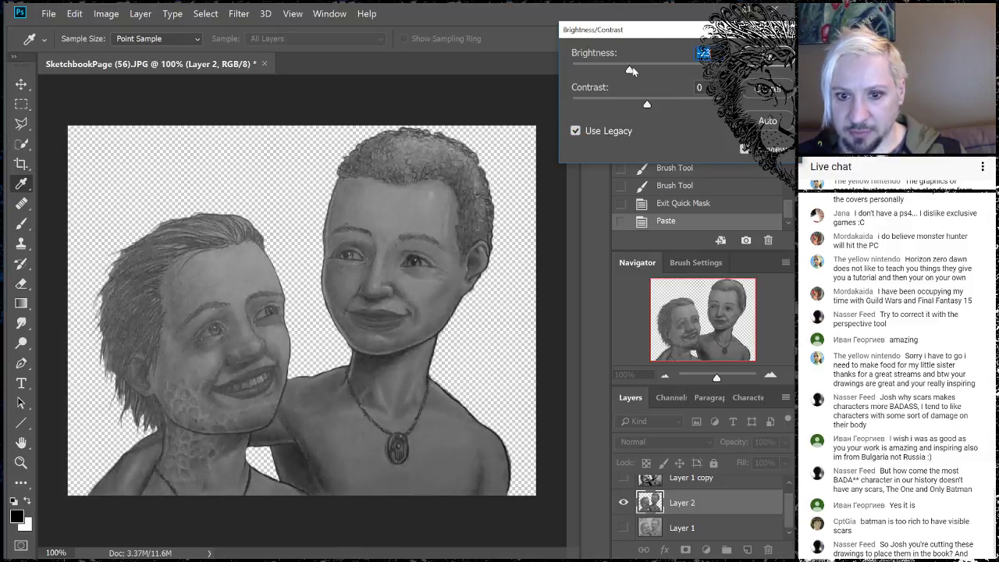
pyautogui.moveTo(648, 106); pyautogui.dragTo(675, 104)
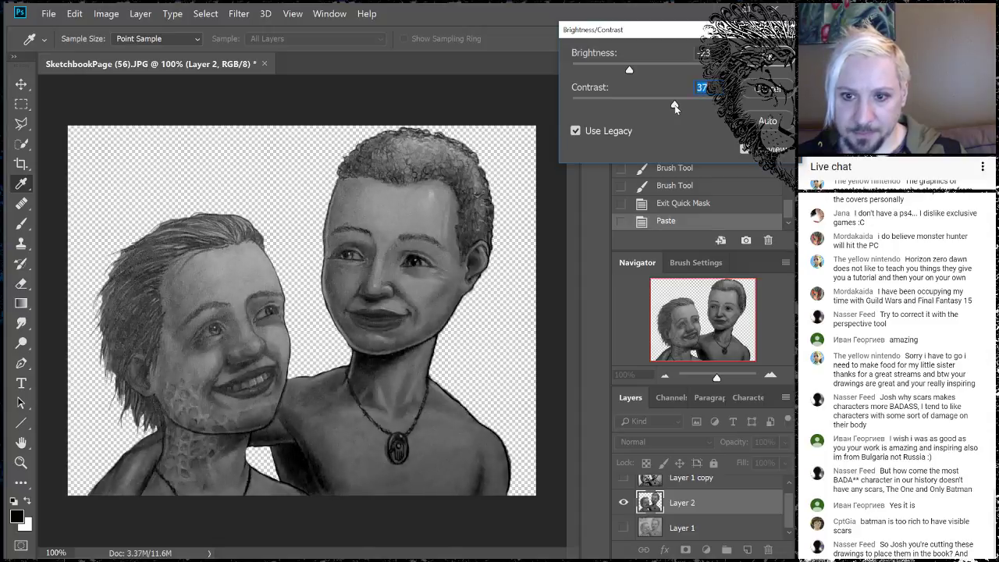
pyautogui.moveTo(629, 72); pyautogui.dragTo(632, 74)
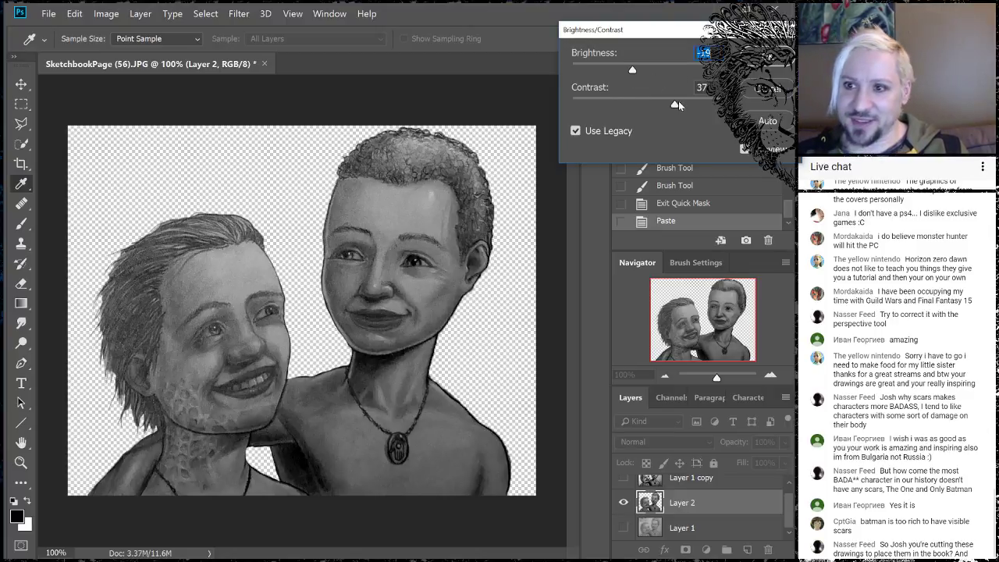
pyautogui.moveTo(677, 105); pyautogui.dragTo(678, 106)
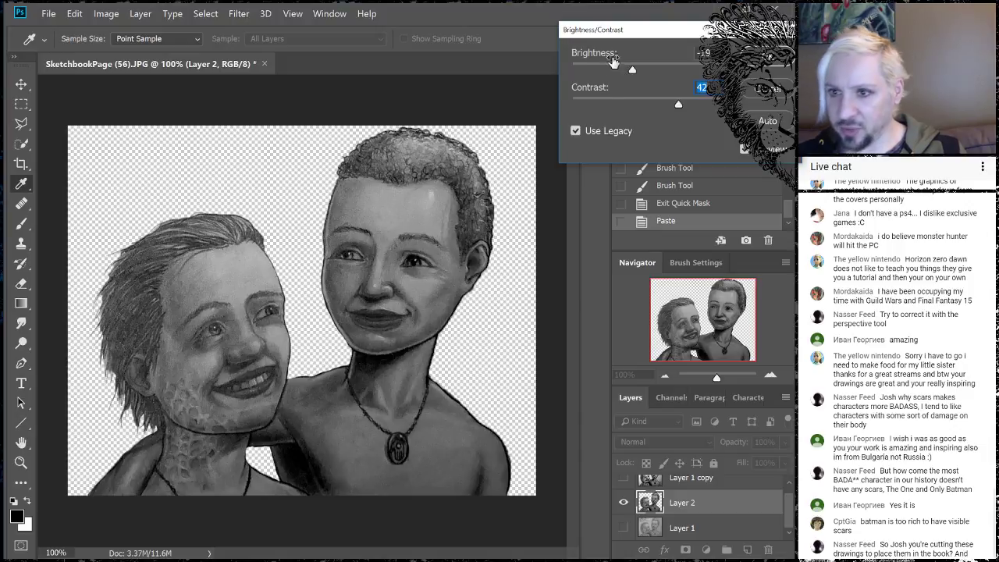
pyautogui.moveTo(634, 71); pyautogui.dragTo(637, 71)
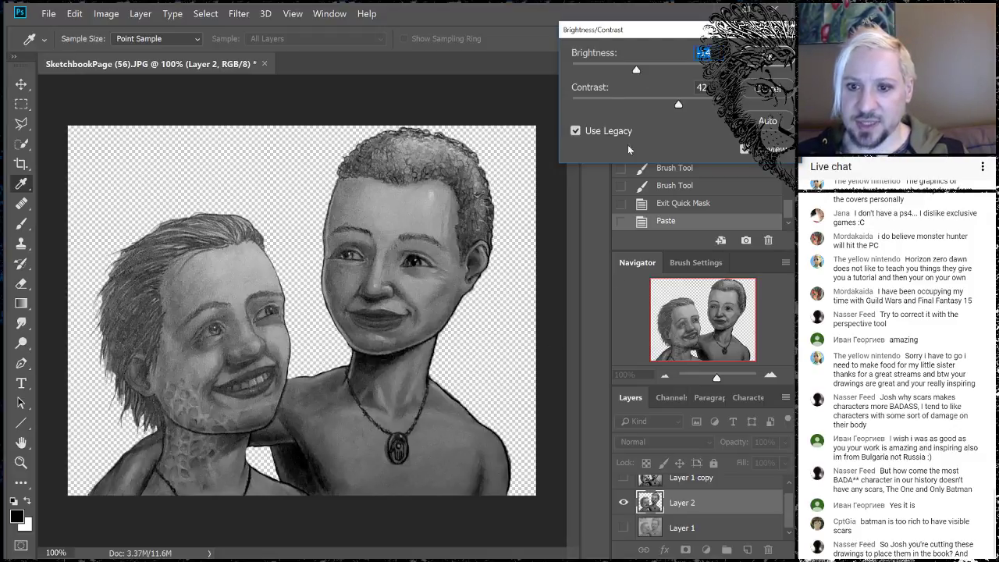
pyautogui.click(775, 61)
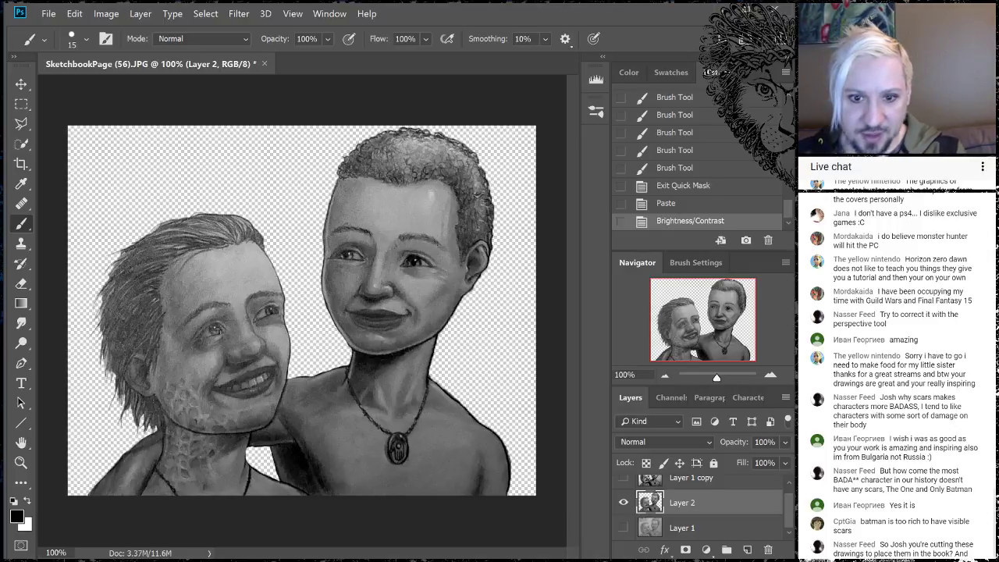
# Duplicate Layer 2 and dodge the highlights on both figures' hair and faces and the short-haired figure's shoulder at 150 px.
pyautogui.press(']')
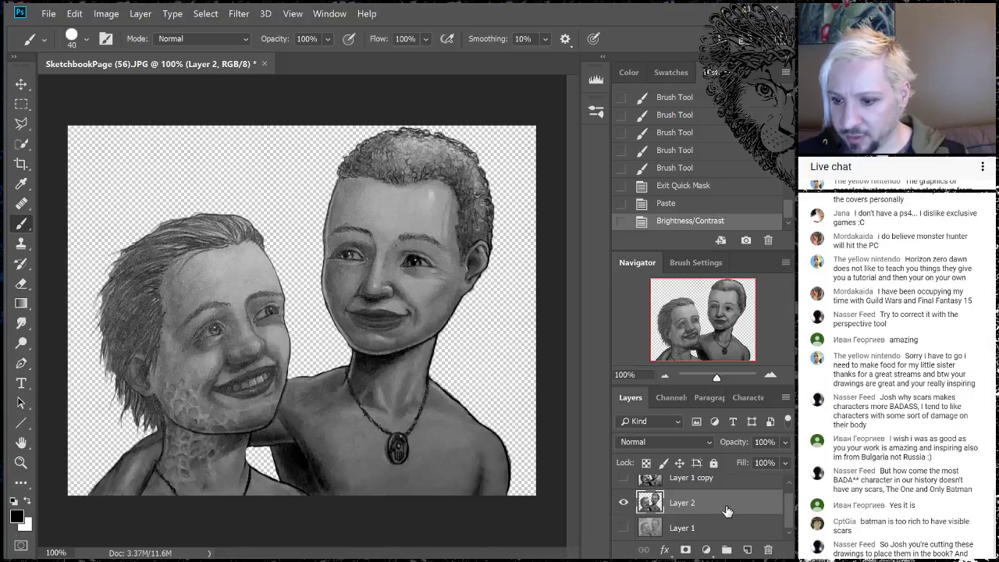
pyautogui.moveTo(734, 509); pyautogui.dragTo(747, 550)
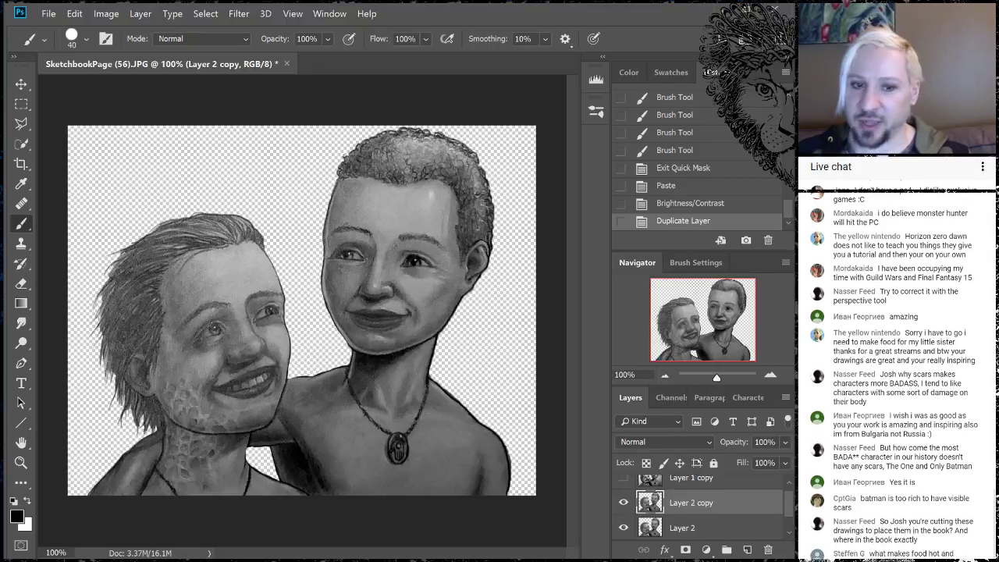
pyautogui.click(21, 323)
pyautogui.click(21, 343)
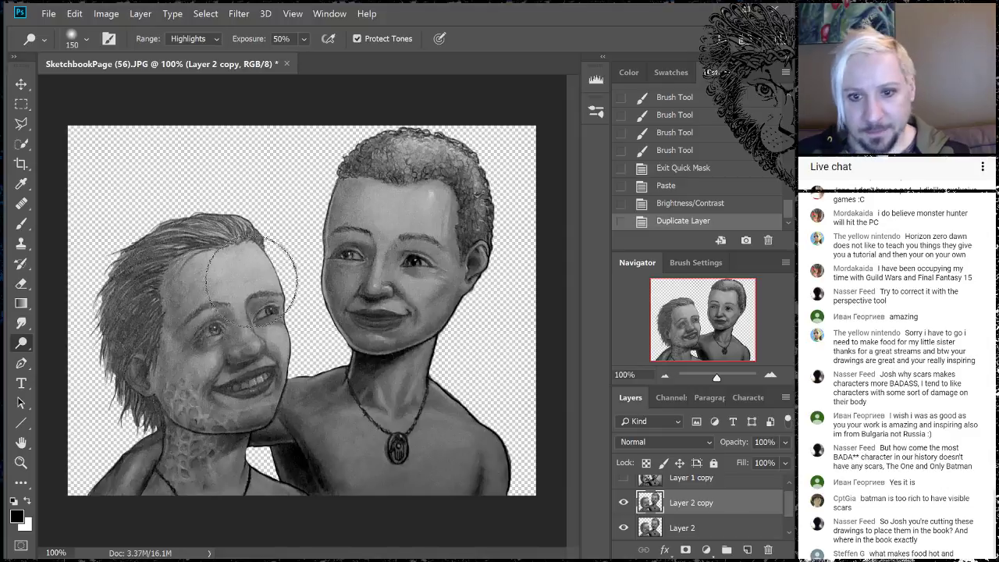
pyautogui.moveTo(252, 278); pyautogui.dragTo(180, 234)
pyautogui.moveTo(358, 152)
pyautogui.mouseDown()
pyautogui.moveTo(468, 168)
pyautogui.moveTo(406, 211)
pyautogui.moveTo(468, 234)
pyautogui.moveTo(421, 234)
pyautogui.moveTo(430, 301)
pyautogui.moveTo(460, 289)
pyautogui.mouseUp()
pyautogui.moveTo(391, 211)
pyautogui.mouseDown()
pyautogui.moveTo(424, 122)
pyautogui.moveTo(390, 123)
pyautogui.moveTo(500, 185)
pyautogui.moveTo(472, 156)
pyautogui.moveTo(468, 199)
pyautogui.mouseUp()
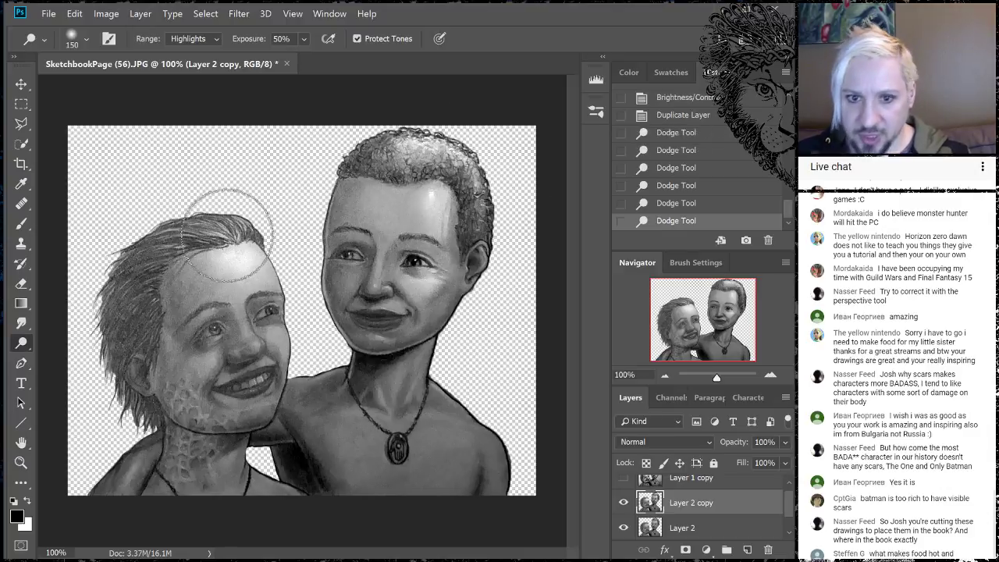
pyautogui.moveTo(227, 234)
pyautogui.mouseDown()
pyautogui.moveTo(212, 229)
pyautogui.moveTo(195, 250)
pyautogui.mouseUp()
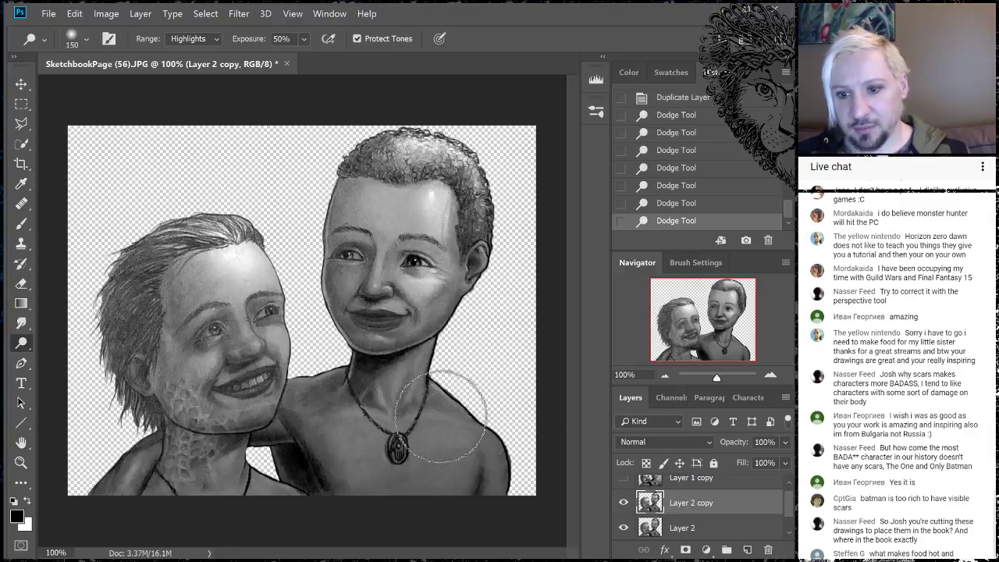
pyautogui.moveTo(441, 418)
pyautogui.mouseDown()
pyautogui.moveTo(486, 433)
pyautogui.moveTo(499, 480)
pyautogui.mouseUp()
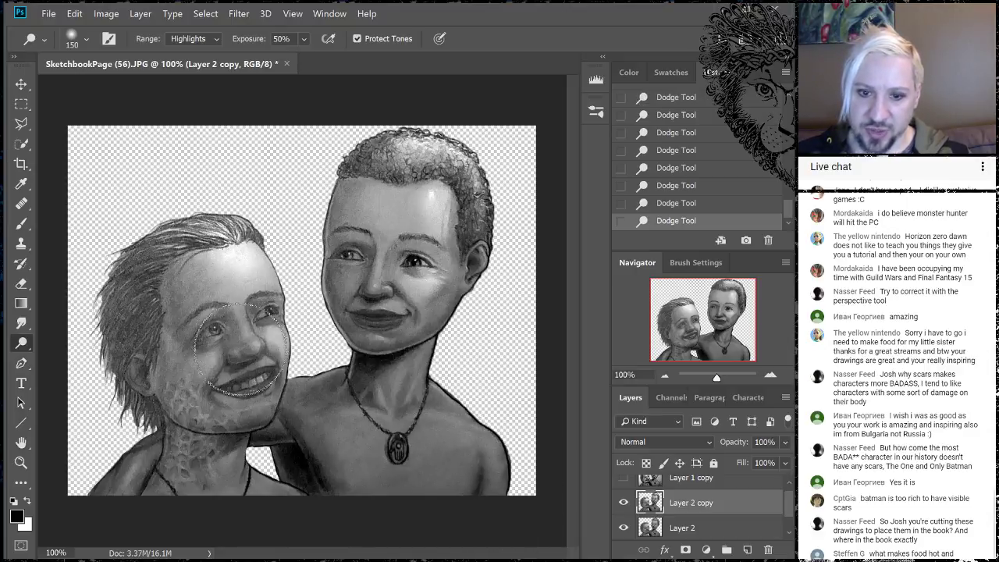
# Dodge the smiling figure's temple beside the eye and the short-haired figure's nose, reducing the brush to 45 and 40 px.
pyautogui.press('[')
pyautogui.press('[')
pyautogui.press('[')
pyautogui.press('[')
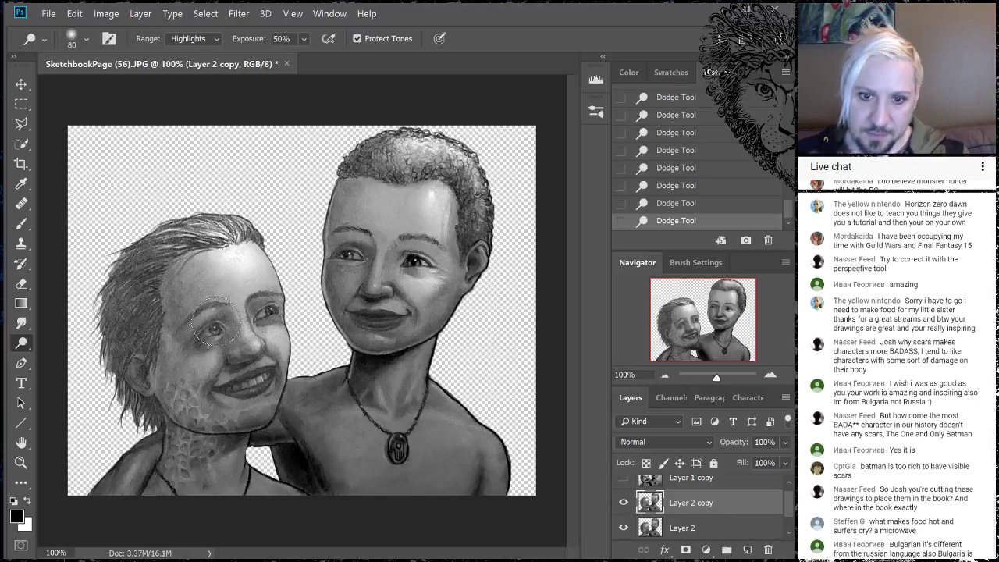
pyautogui.press('[')
pyautogui.press('[')
pyautogui.press('[')
pyautogui.press('[')
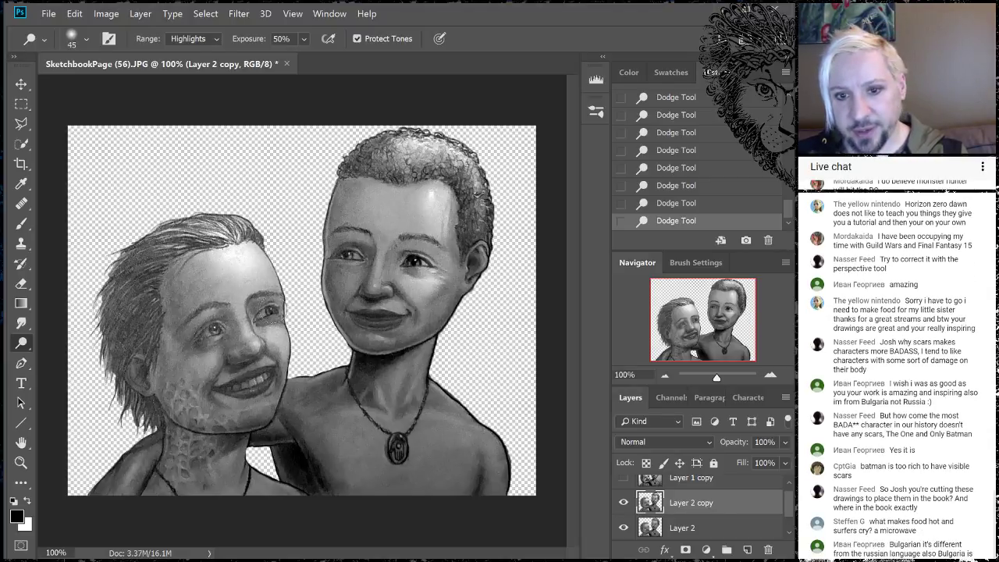
pyautogui.moveTo(283, 304); pyautogui.dragTo(285, 316)
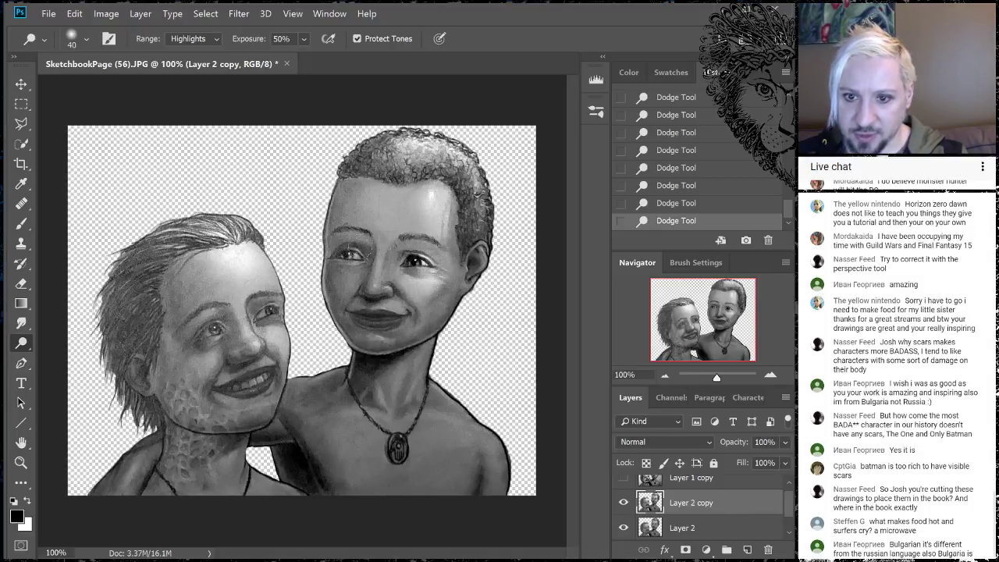
pyautogui.moveTo(372, 297); pyautogui.dragTo(381, 256)
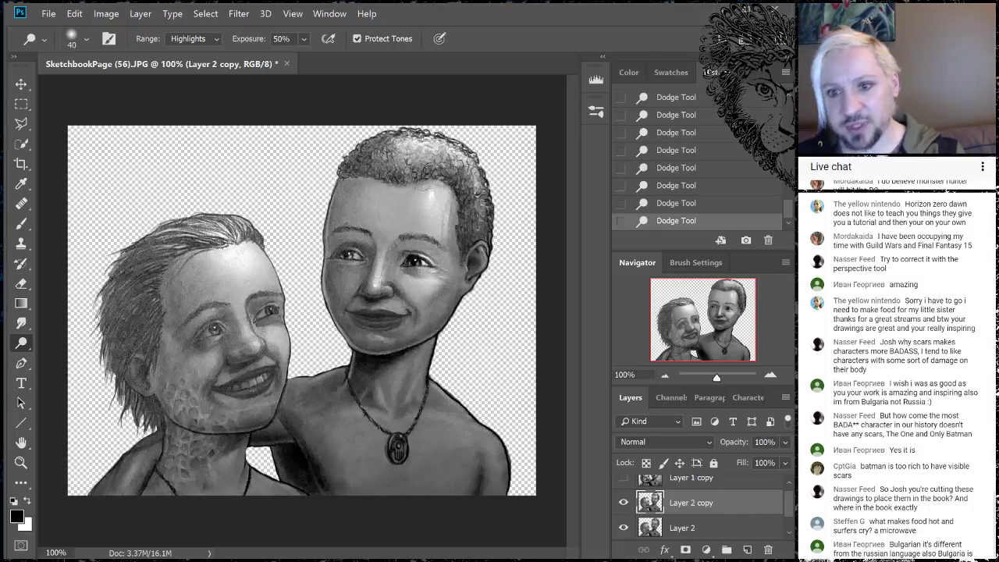
# Dodge a small highlight on the smiling figure's nose with a 25 px brush, and enlarge the brush to 40 px.
pyautogui.press('[')
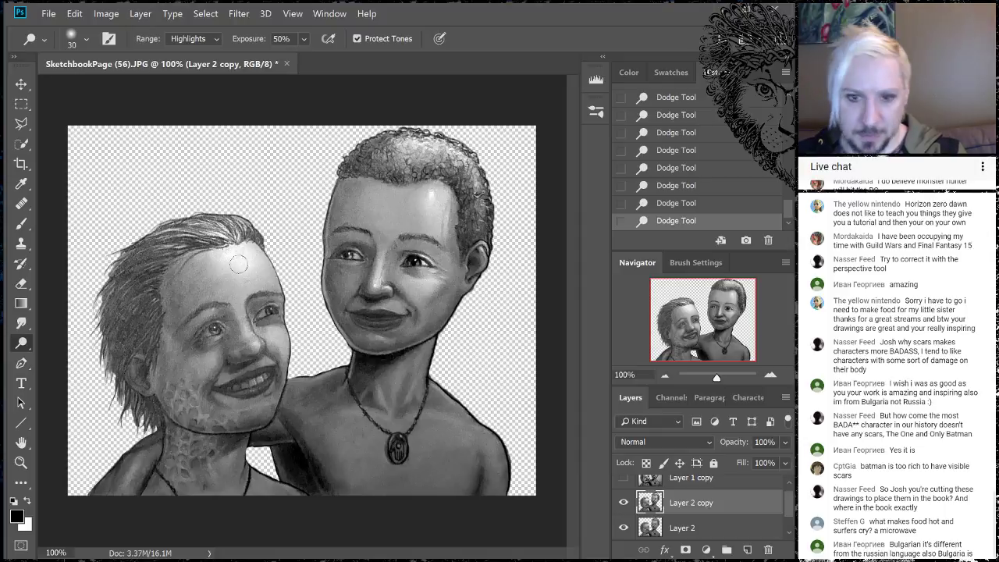
pyautogui.press(']')
pyautogui.press(']')
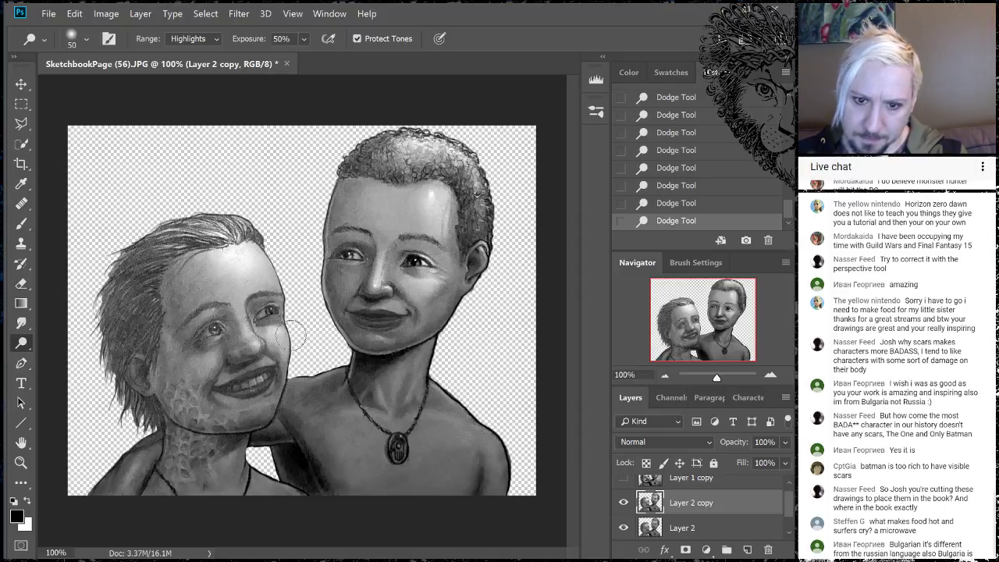
pyautogui.press('[')
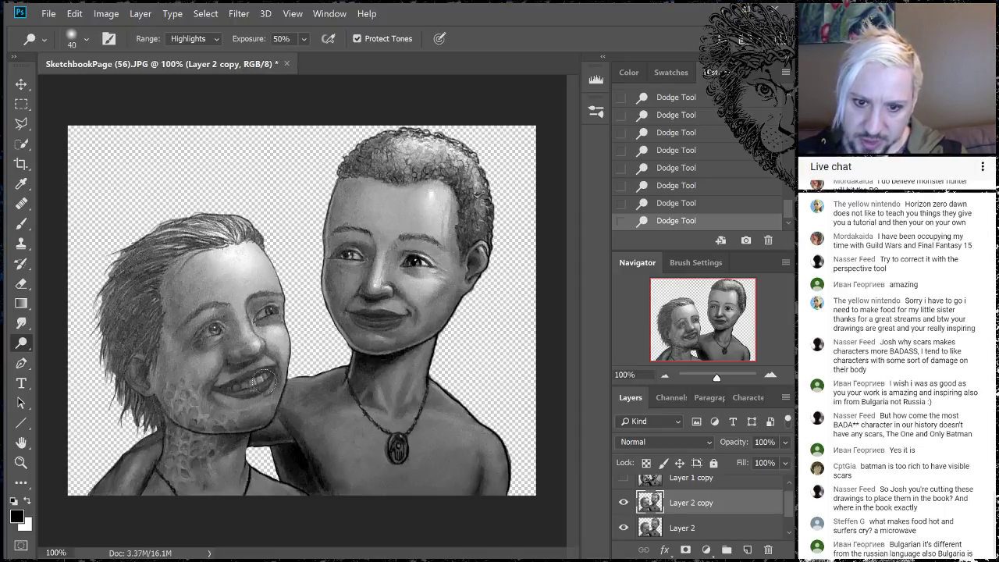
pyautogui.press('[')
pyautogui.press('[')
pyautogui.press('[')
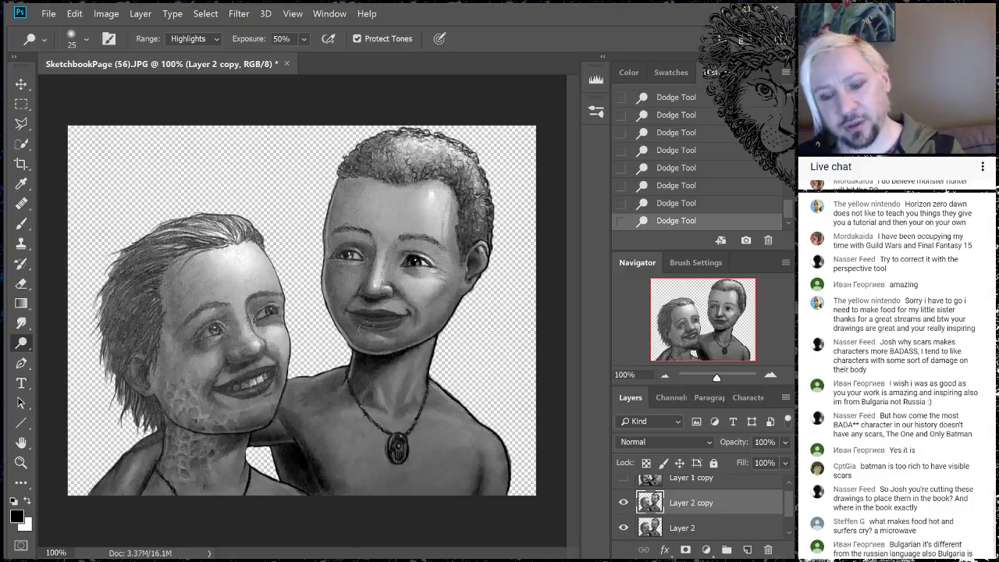
pyautogui.click(253, 339)
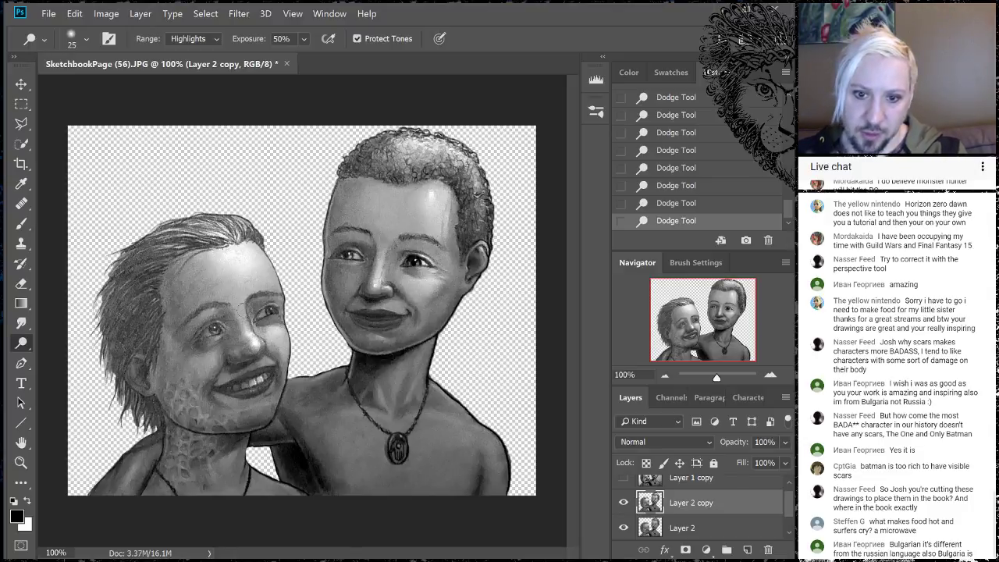
pyautogui.press(']')
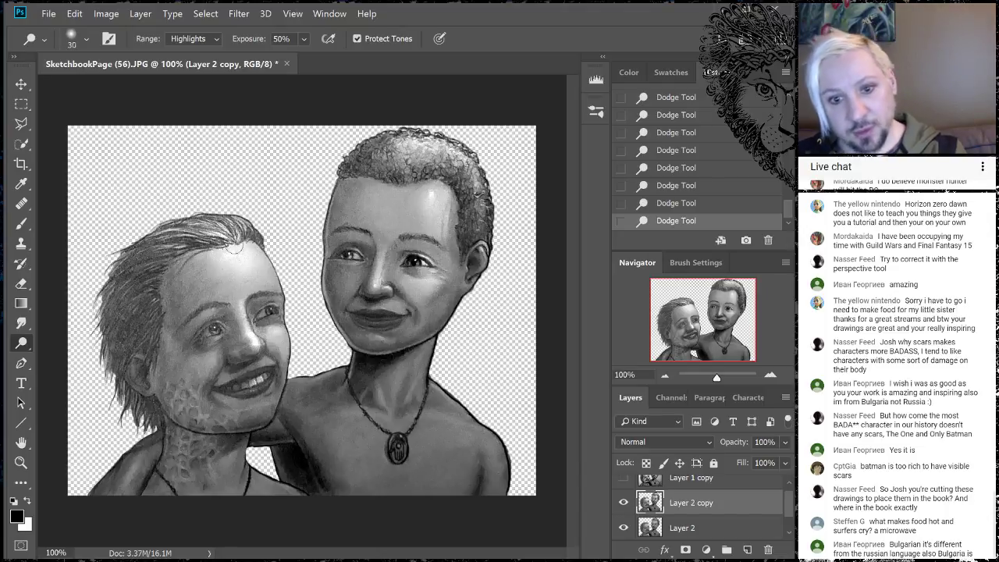
pyautogui.press(']')
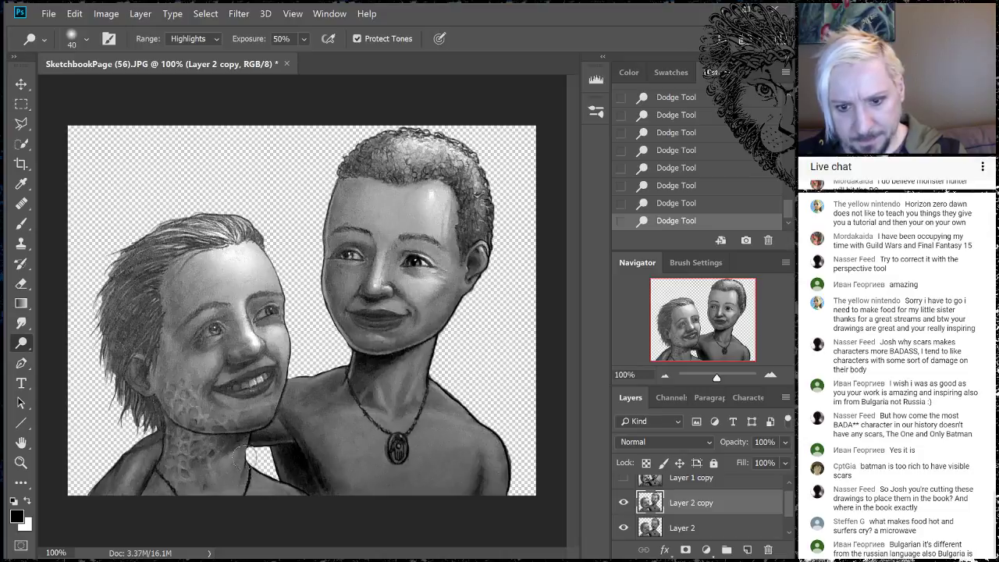
# Enlarge the dodge brush to 60 px and lower the Layer 2 copy layer's opacity to 74%.
pyautogui.press(']')
pyautogui.press(']')
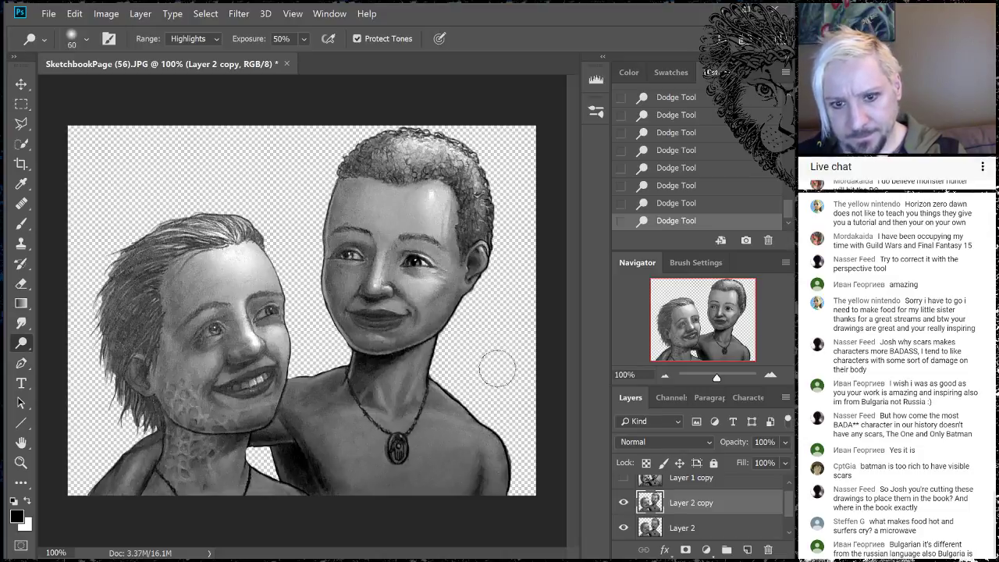
pyautogui.click(785, 443)
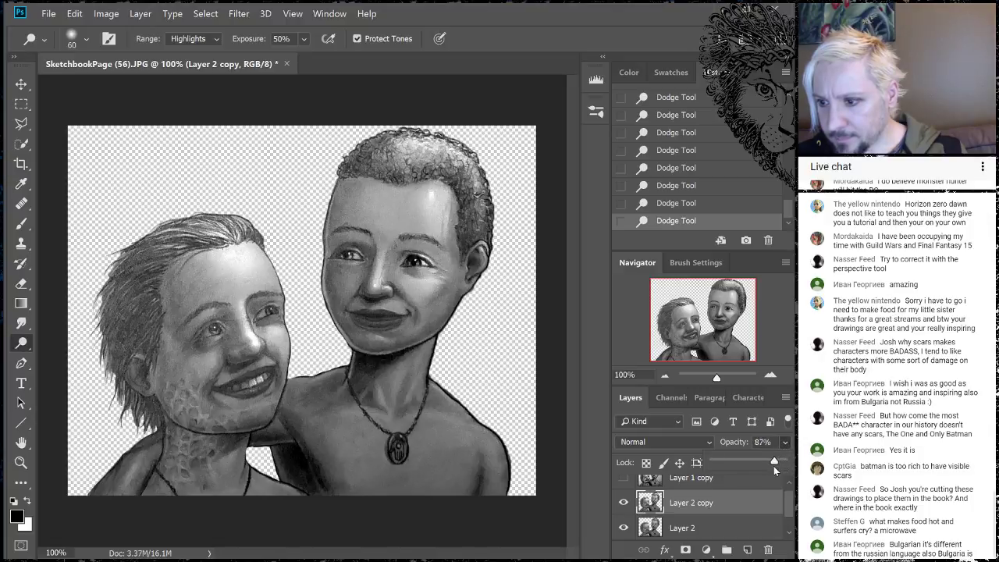
pyautogui.moveTo(774, 466); pyautogui.dragTo(769, 467)
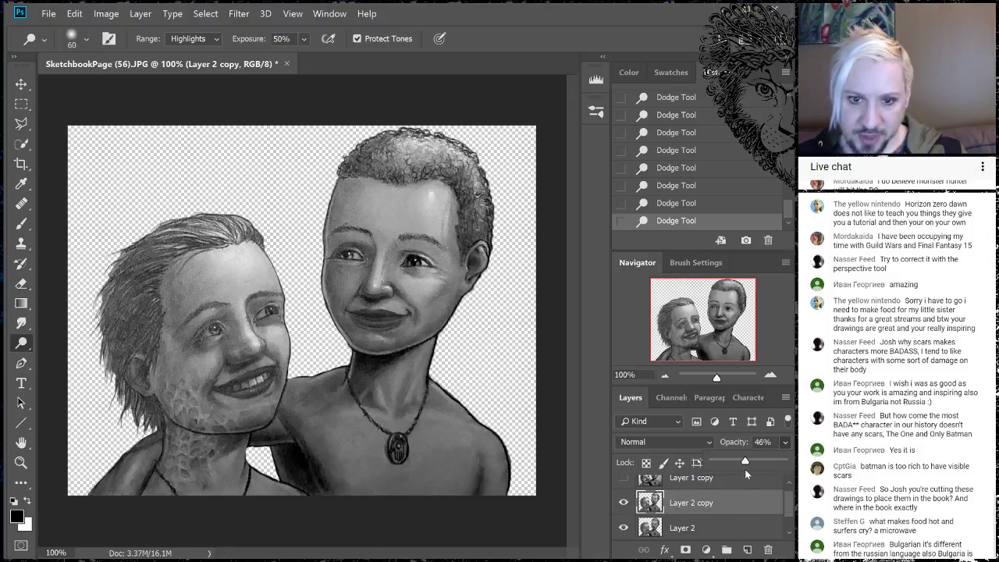
pyautogui.moveTo(745, 473); pyautogui.dragTo(769, 466)
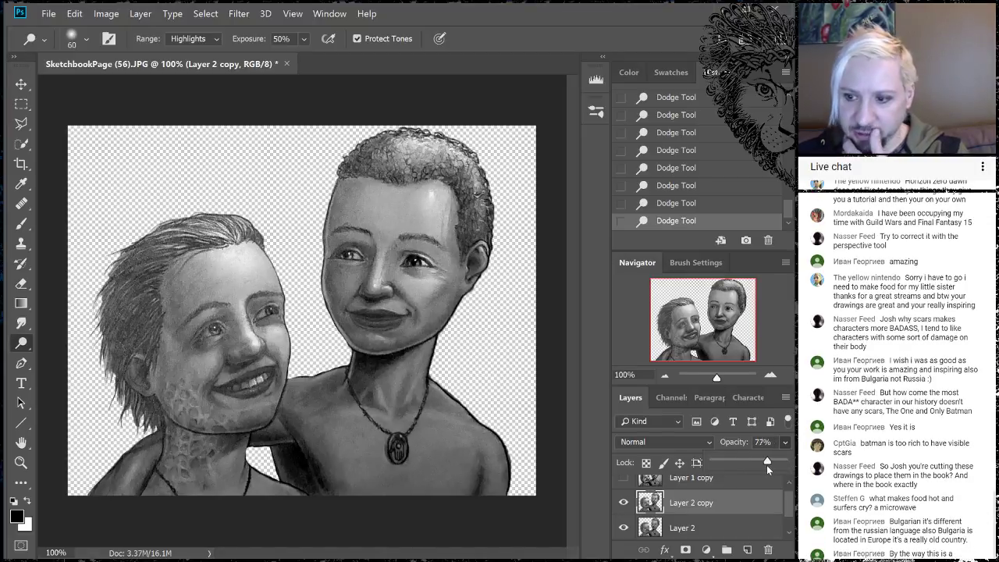
pyautogui.moveTo(765, 464); pyautogui.dragTo(765, 464)
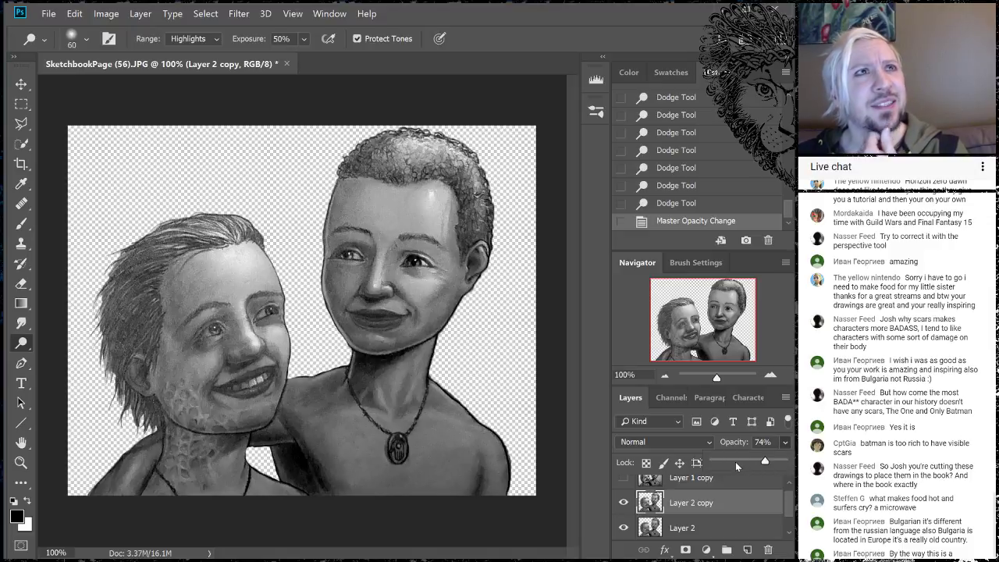
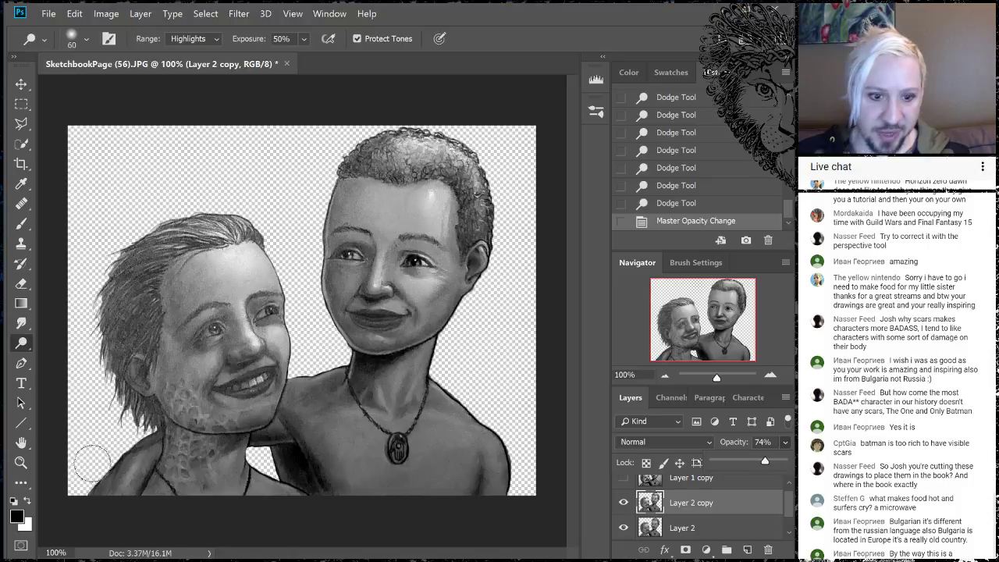
# Switch to the Burn tool and toggle Layer 2 copy off and on to compare the dodged highlights.
pyautogui.click(22, 343)
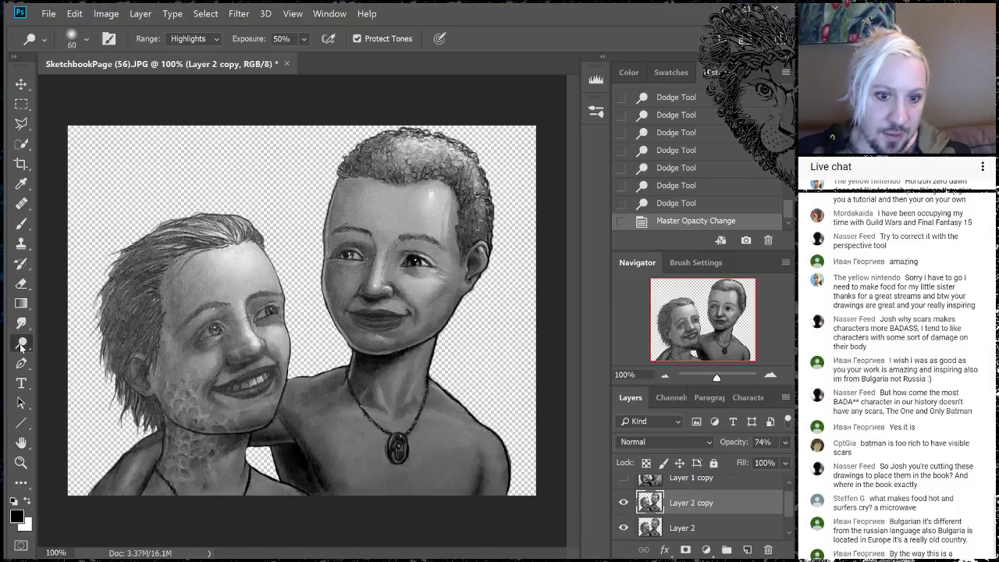
pyautogui.rightClick(22, 344)
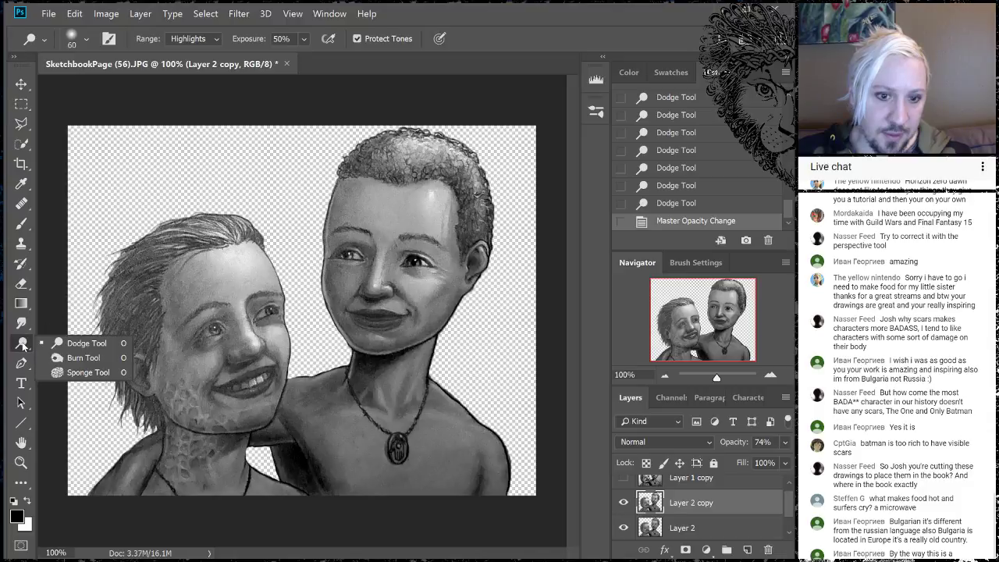
pyautogui.click(63, 358)
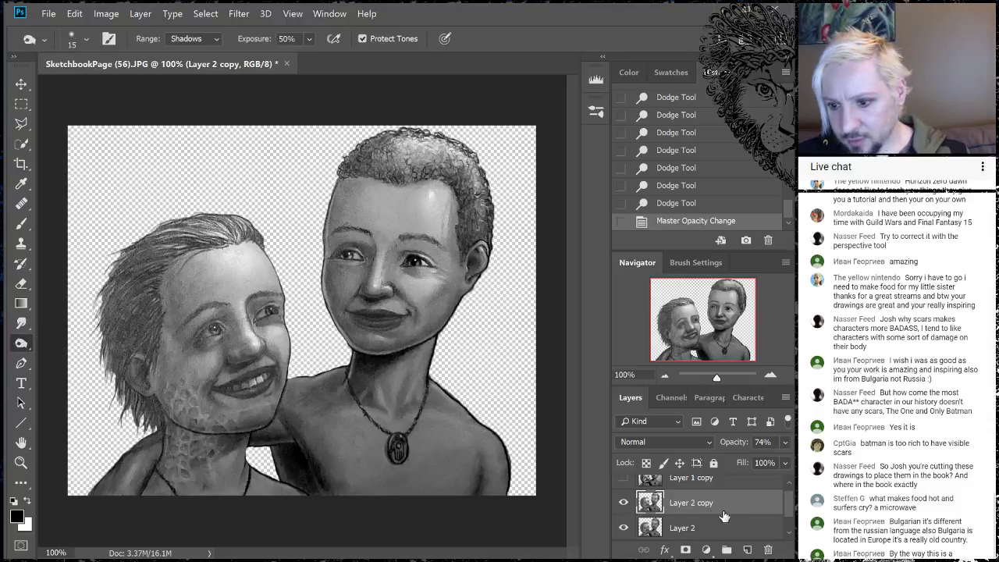
pyautogui.click(624, 503)
pyautogui.click(623, 503)
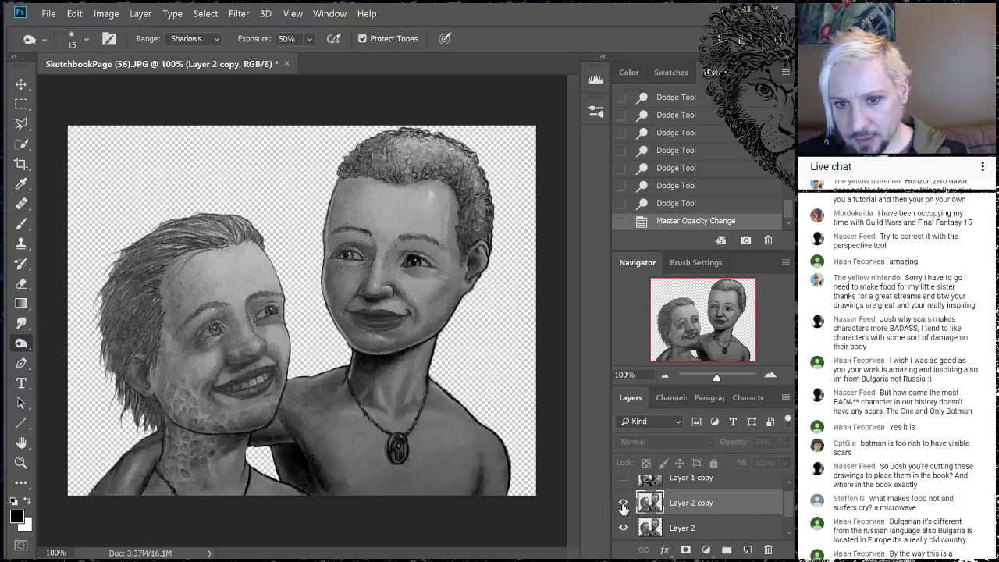
# Flatten the image, discarding the hidden layers, and duplicate the resulting Background layer.
pyautogui.keyDown('shift'); pyautogui.click(719, 528); pyautogui.keyUp('shift')
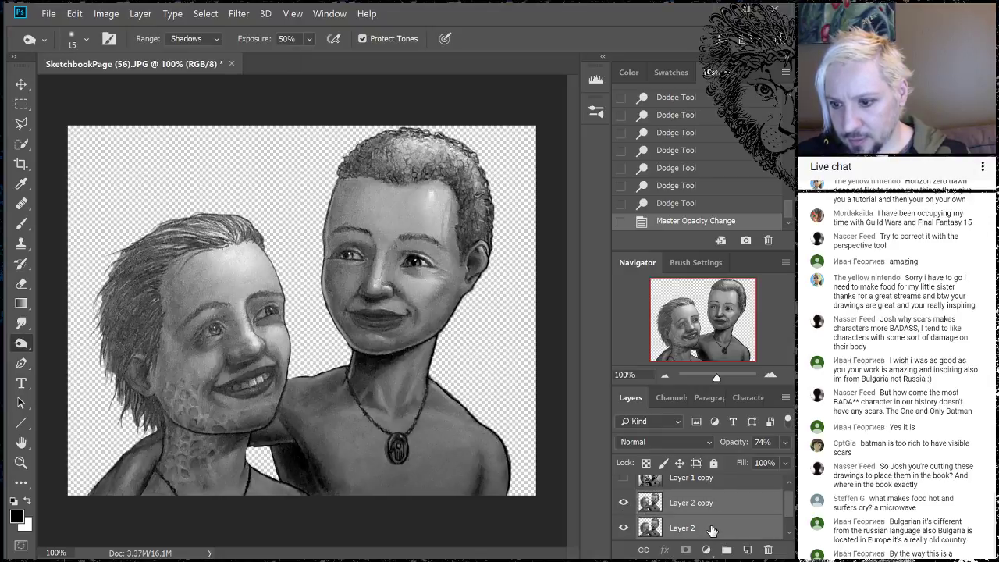
pyautogui.rightClick(723, 503)
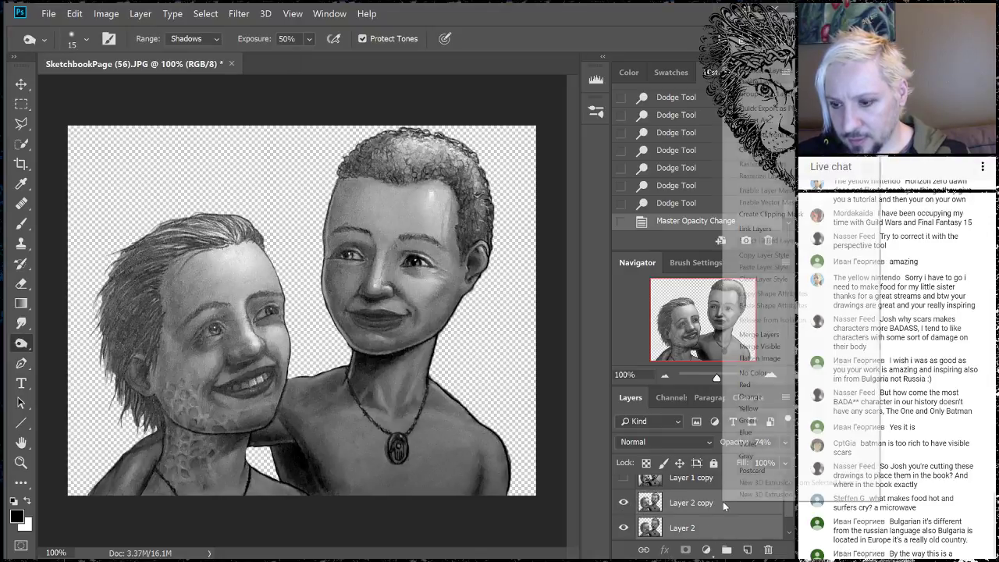
pyautogui.click(757, 360)
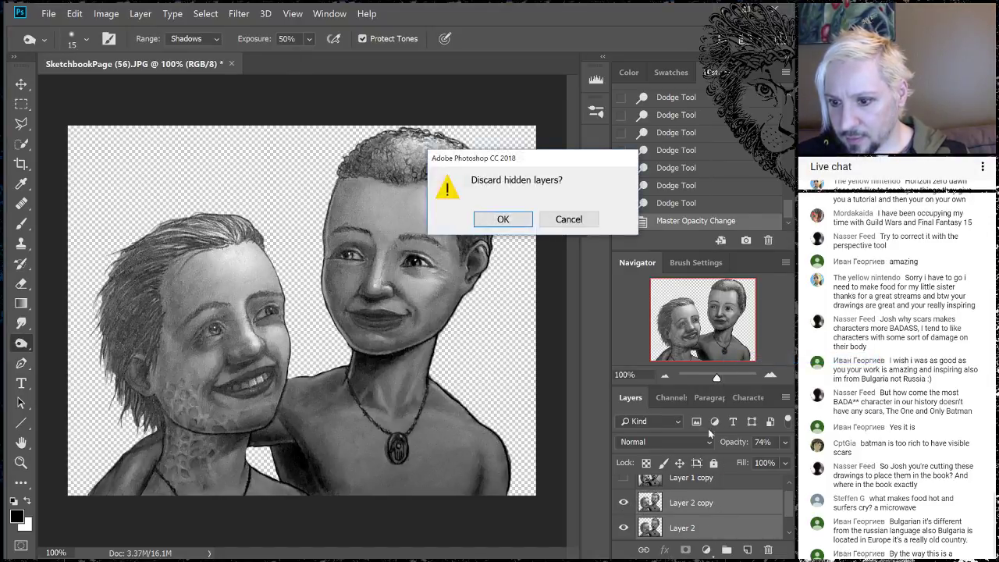
pyautogui.click(516, 222)
pyautogui.moveTo(726, 491); pyautogui.dragTo(748, 549)
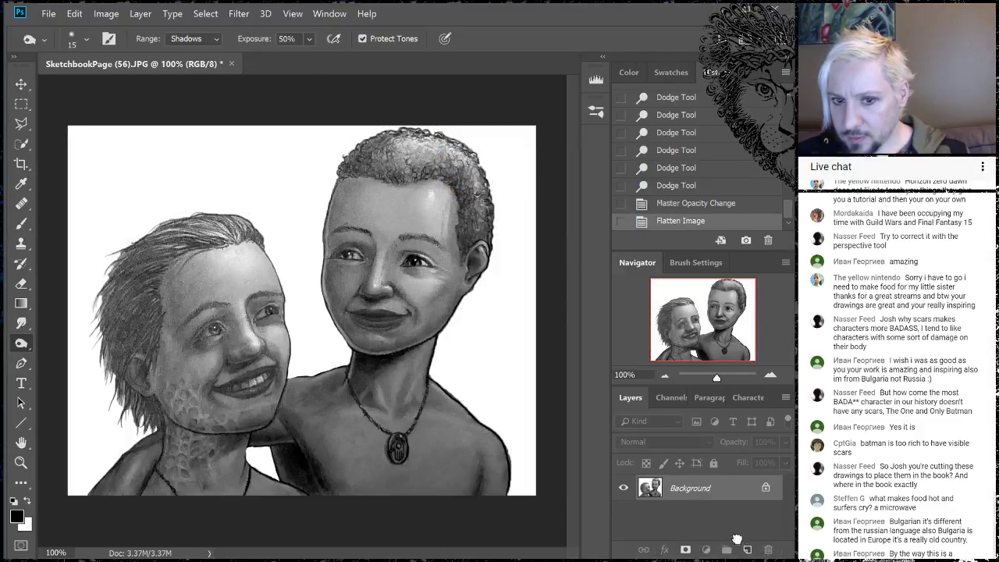
# Burn the shadows in the smiling figure's hair, jaw and face with a 150 px brush, undoing one stroke along the way.
pyautogui.press(']')
pyautogui.press(']')
pyautogui.press(']')
pyautogui.press(']')
pyautogui.press(']')
pyautogui.press(']')
pyautogui.press(']')
pyautogui.press(']')
pyautogui.press(']')
pyautogui.press(']')
pyautogui.press(']')
pyautogui.press(']')
pyautogui.press(']')
pyautogui.press(']')
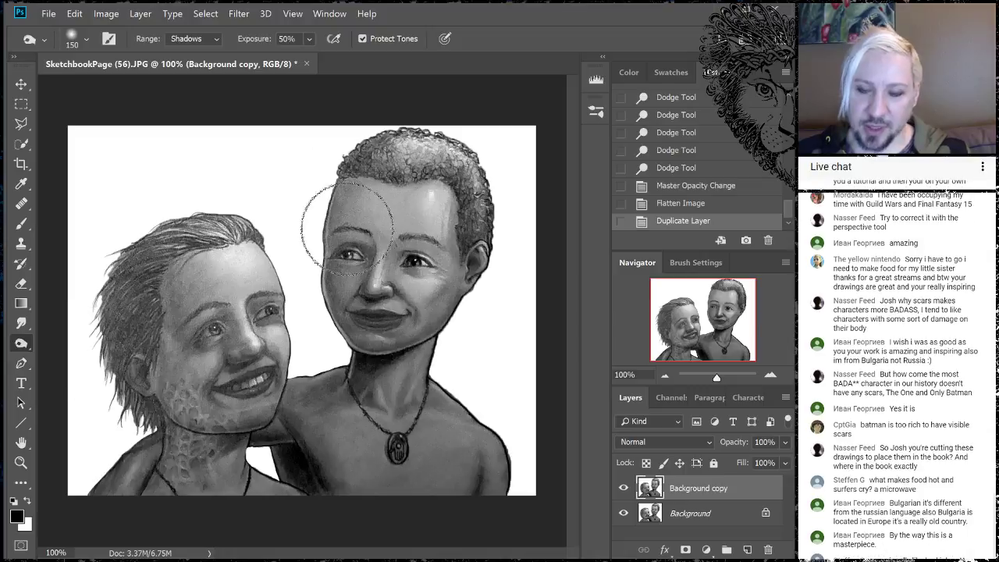
pyautogui.moveTo(123, 270)
pyautogui.mouseDown()
pyautogui.moveTo(138, 242)
pyautogui.moveTo(158, 357)
pyautogui.moveTo(120, 361)
pyautogui.moveTo(143, 255)
pyautogui.moveTo(186, 230)
pyautogui.mouseUp()
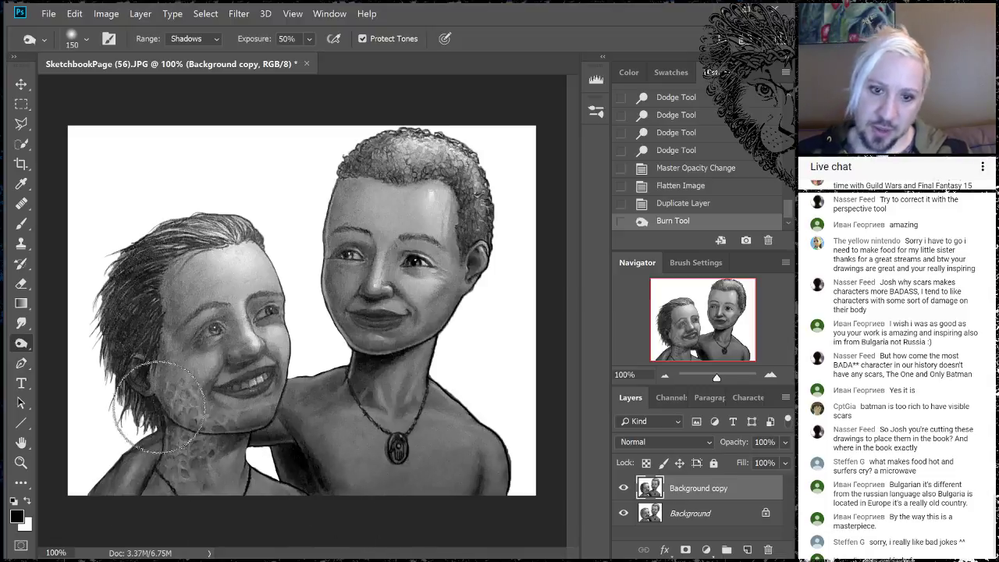
pyautogui.moveTo(156, 422)
pyautogui.mouseDown()
pyautogui.moveTo(179, 425)
pyautogui.moveTo(133, 212)
pyautogui.mouseUp()
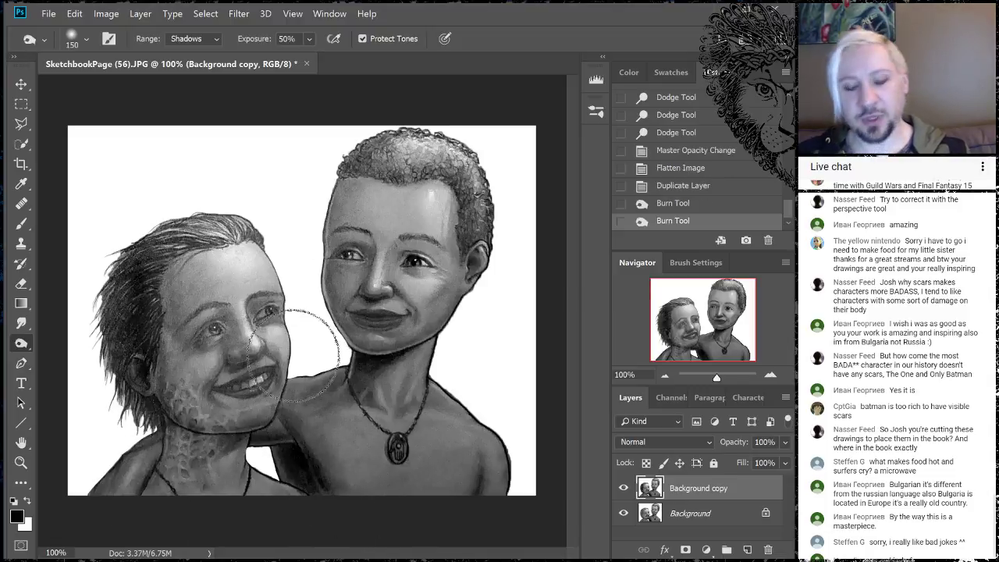
pyautogui.hotkey('ctrl', 'z')
pyautogui.moveTo(159, 348)
pyautogui.mouseDown()
pyautogui.moveTo(171, 394)
pyautogui.moveTo(199, 416)
pyautogui.moveTo(258, 434)
pyautogui.mouseUp()
pyautogui.moveTo(127, 316)
pyautogui.mouseDown()
pyautogui.moveTo(204, 243)
pyautogui.moveTo(165, 257)
pyautogui.moveTo(195, 242)
pyautogui.moveTo(266, 240)
pyautogui.moveTo(258, 266)
pyautogui.mouseUp()
# Burn the shadows around the eyes of both figures, reducing the brush to 70 and 40 px.
pyautogui.press('[')
pyautogui.press('[')
pyautogui.press('[')
pyautogui.press('[')
pyautogui.press('[')
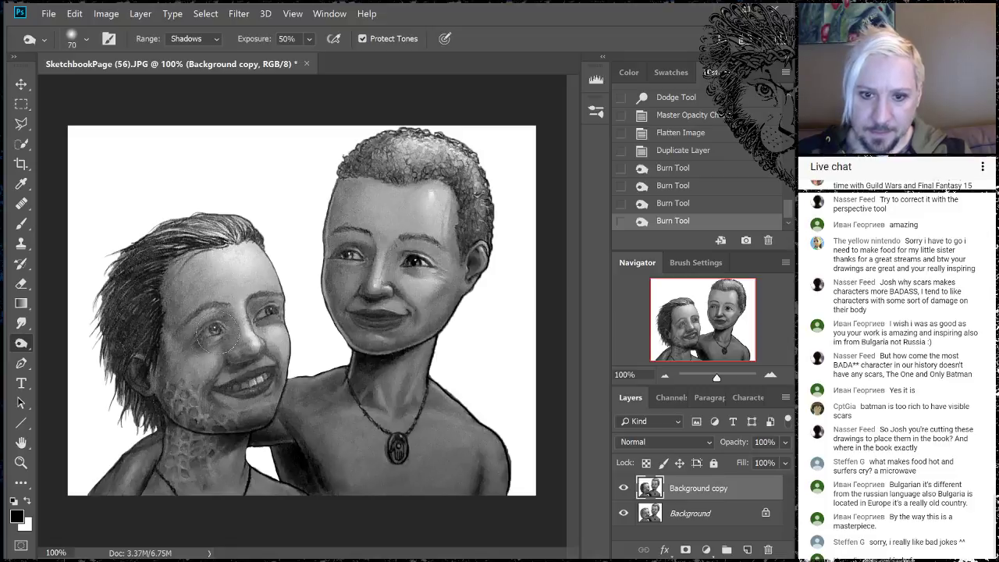
pyautogui.moveTo(215, 336); pyautogui.dragTo(223, 348)
pyautogui.moveTo(278, 321)
pyautogui.mouseDown()
pyautogui.moveTo(284, 309)
pyautogui.moveTo(273, 306)
pyautogui.mouseUp()
pyautogui.press('[')
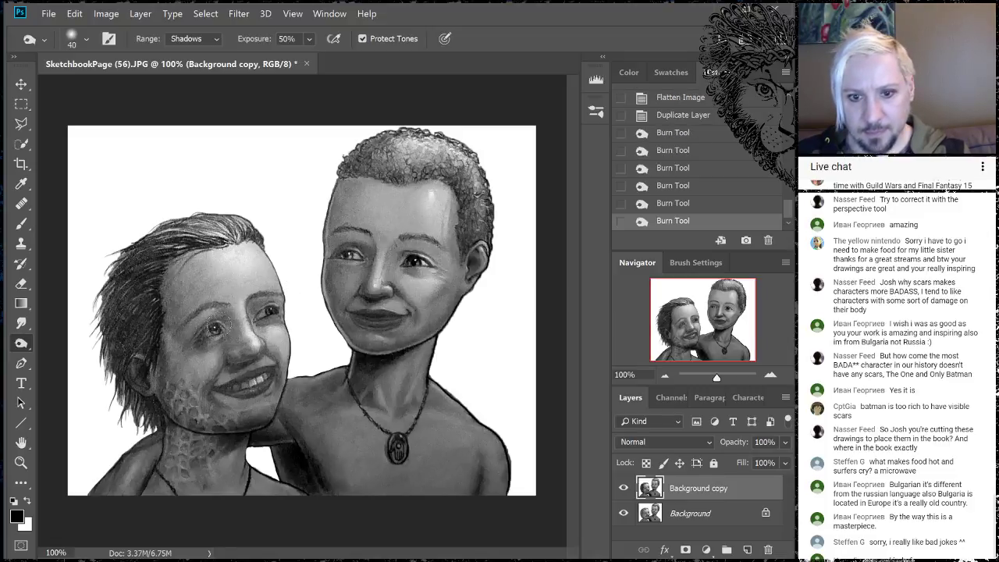
pyautogui.moveTo(205, 335)
pyautogui.mouseDown()
pyautogui.moveTo(225, 322)
pyautogui.moveTo(227, 302)
pyautogui.mouseUp()
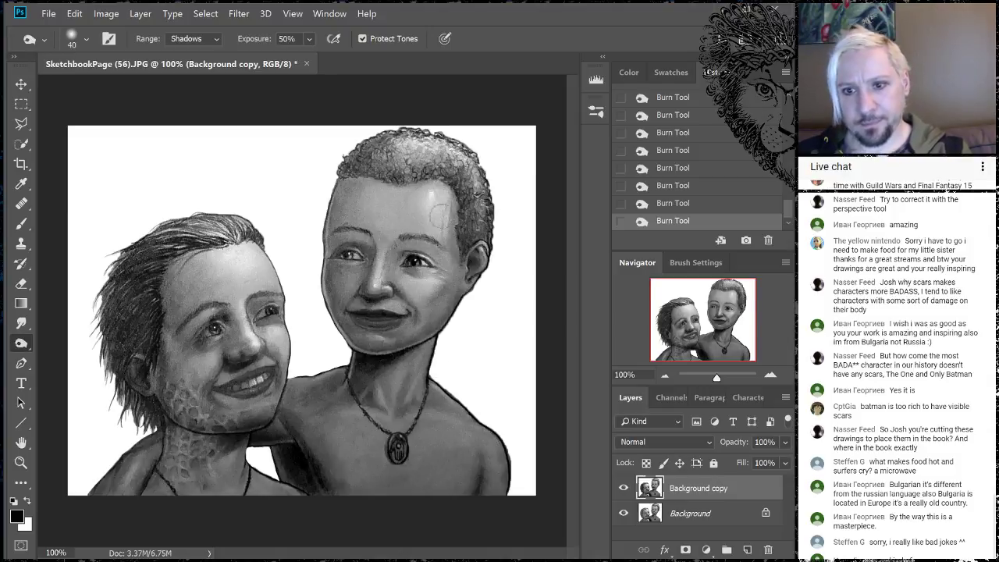
pyautogui.moveTo(344, 249); pyautogui.dragTo(370, 259)
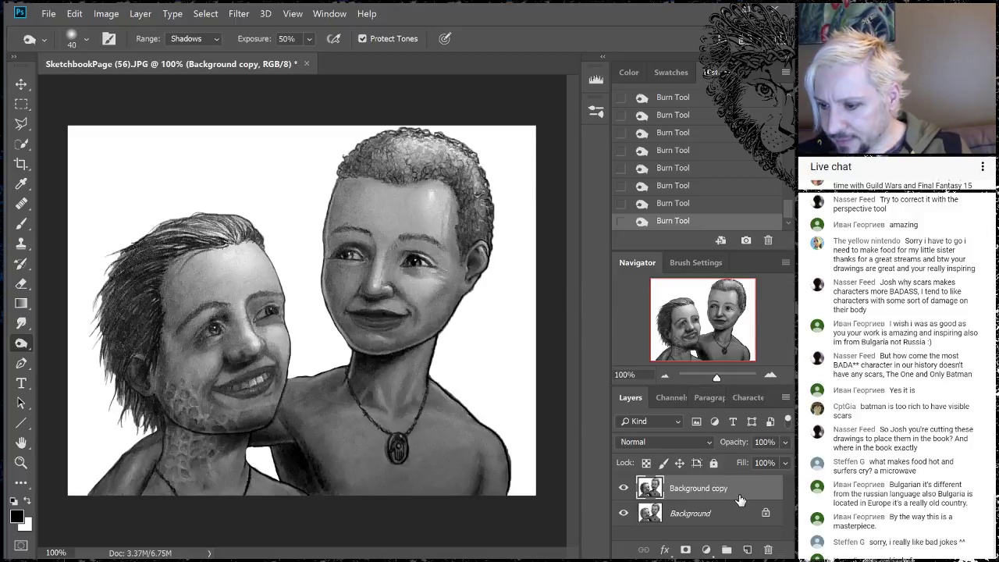
# Try a reduced opacity of 79% on the Background copy layer and restore it to 100%.
pyautogui.click(786, 443)
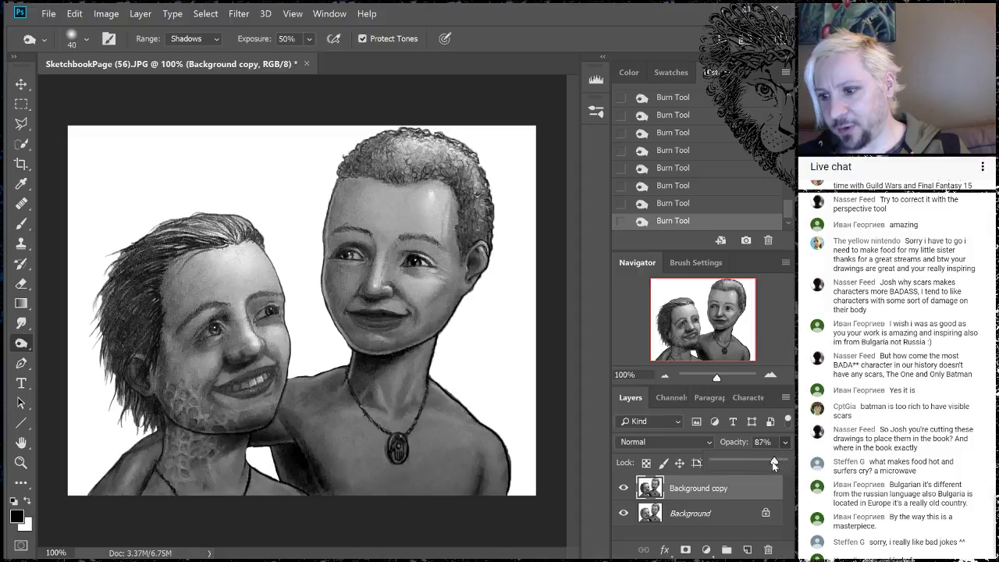
pyautogui.moveTo(785, 459)
pyautogui.mouseDown()
pyautogui.moveTo(740, 461)
pyautogui.moveTo(766, 459)
pyautogui.mouseUp()
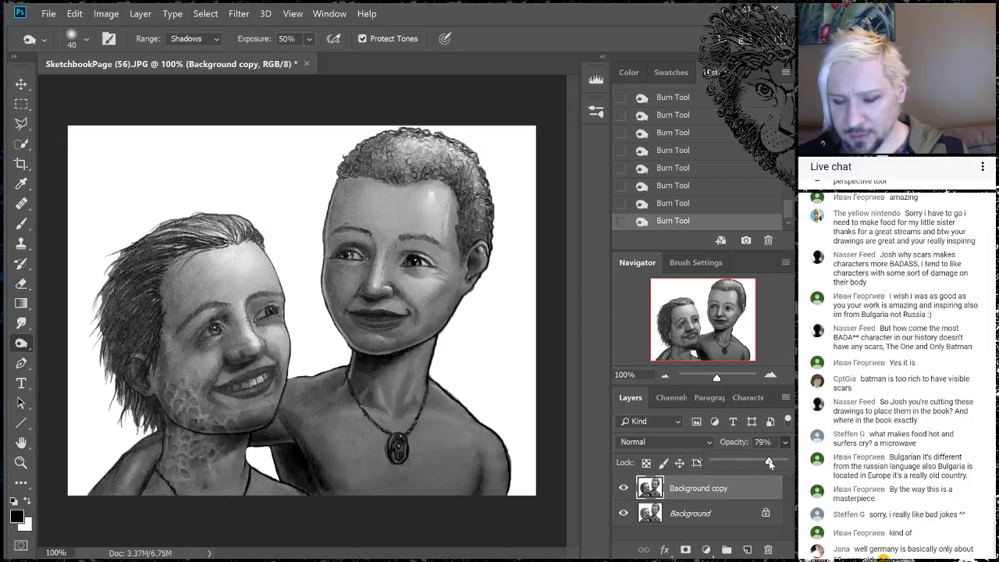
pyautogui.moveTo(773, 463); pyautogui.dragTo(772, 462)
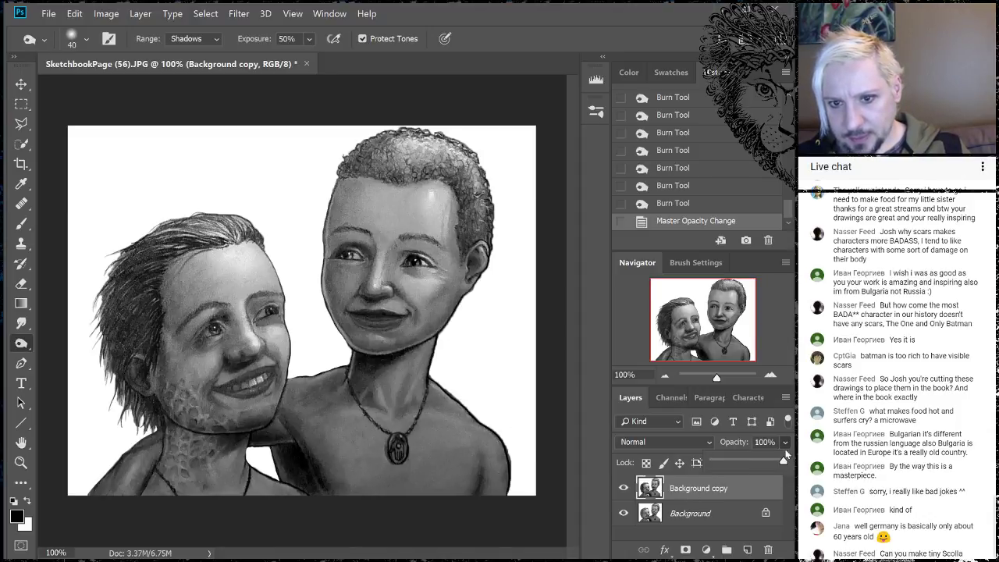
pyautogui.click(330, 251)
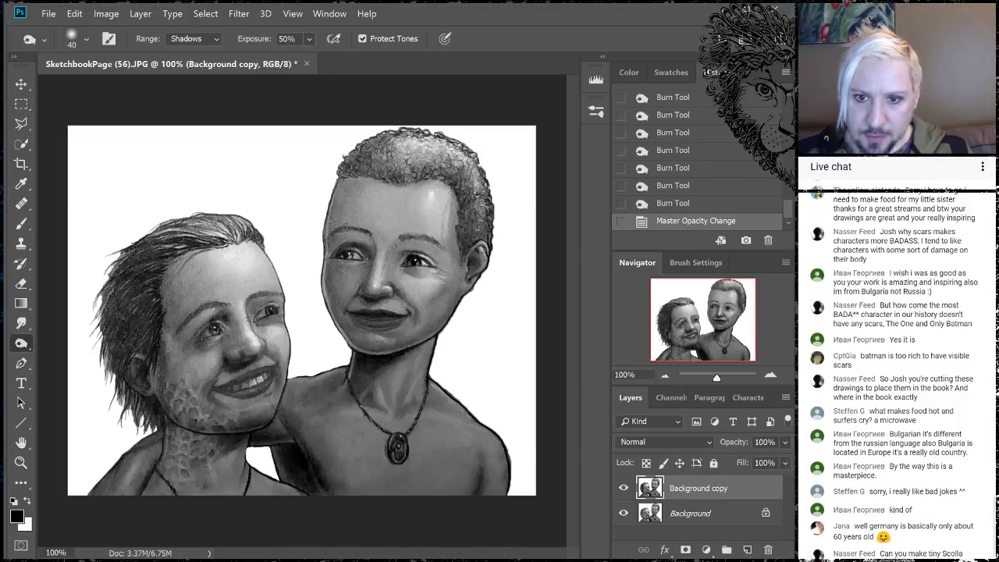
# Burn the short-haired figure's brow and outer eye area, try darkening the cheek and jaw edge, and undo that last stroke.
pyautogui.click(338, 230)
pyautogui.moveTo(334, 250); pyautogui.dragTo(341, 254)
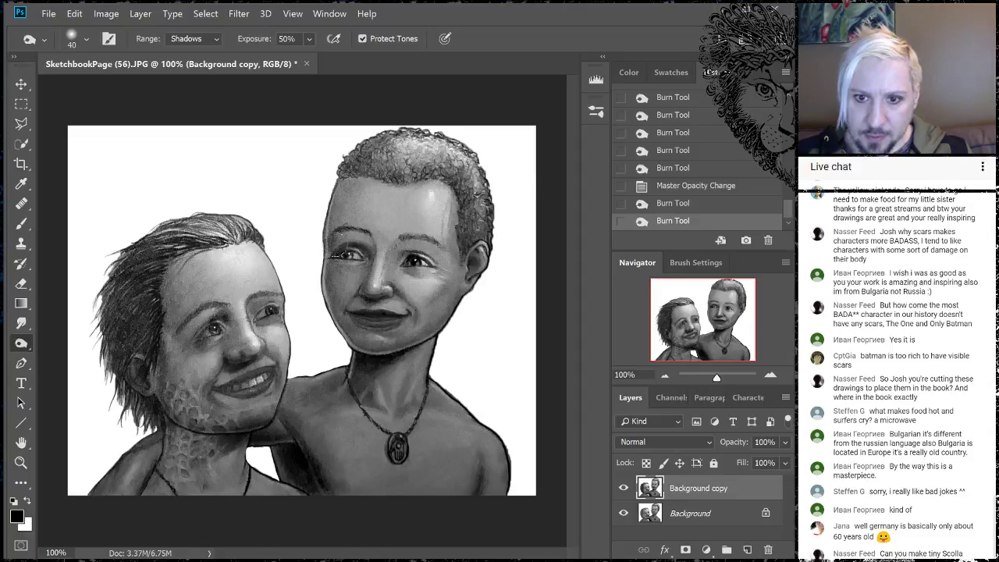
pyautogui.click(341, 255)
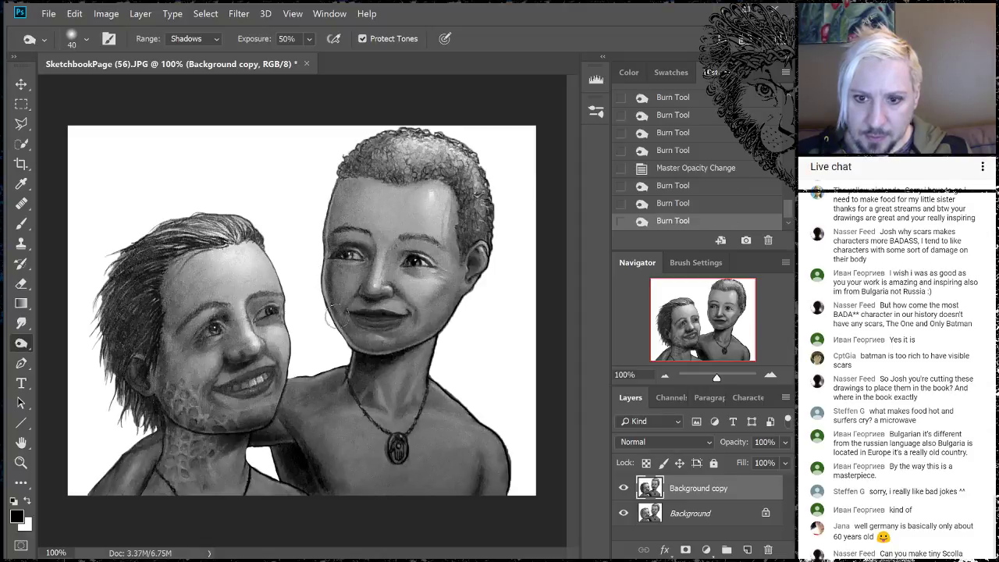
pyautogui.moveTo(332, 316); pyautogui.dragTo(367, 353)
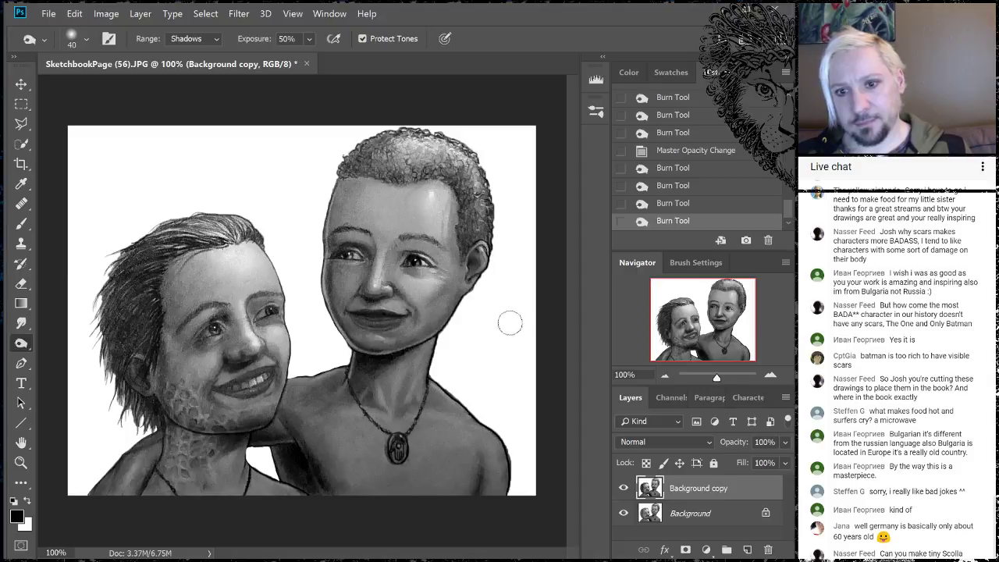
pyautogui.hotkey('ctrl', 'z')
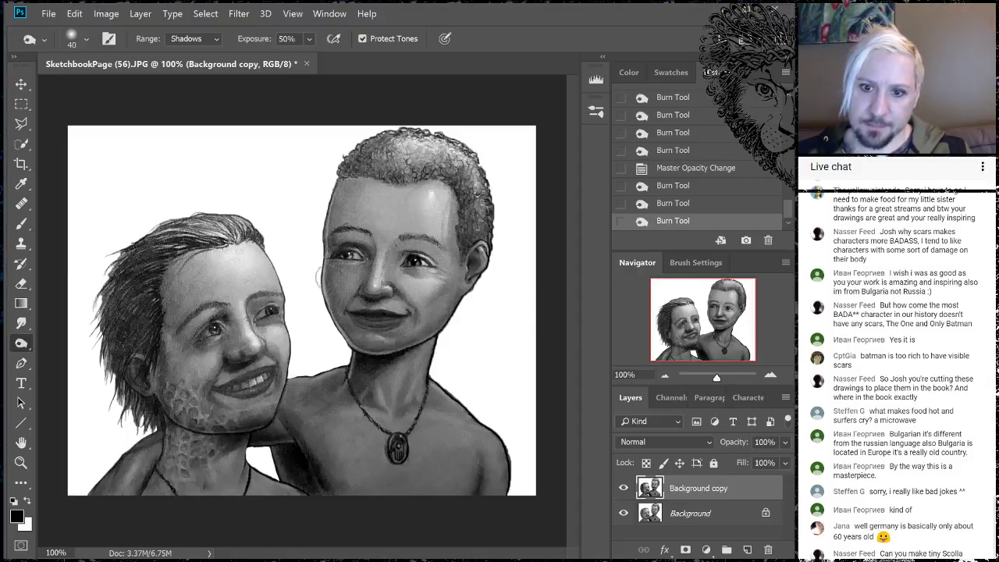
# Burn the face edge beside the short-haired figure's outer eye, redoing the stroke once, and darken beneath the other eye.
pyautogui.click(332, 262)
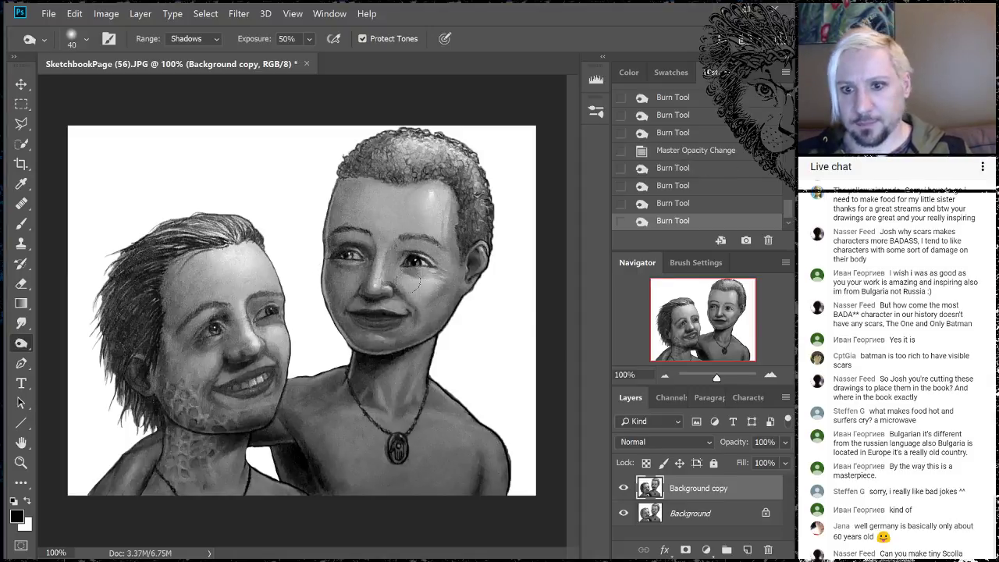
pyautogui.hotkey('ctrl', 'z')
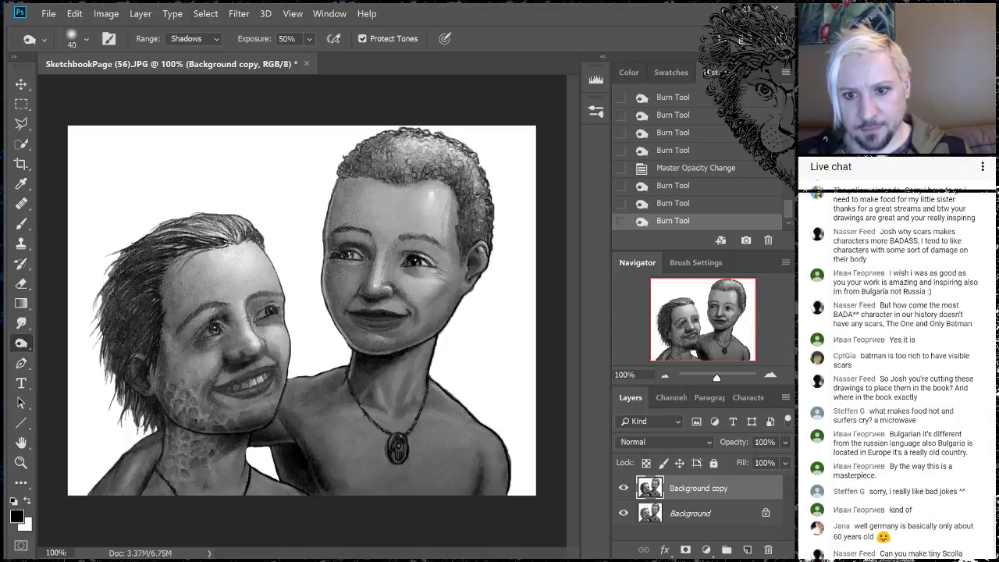
pyautogui.click(334, 262)
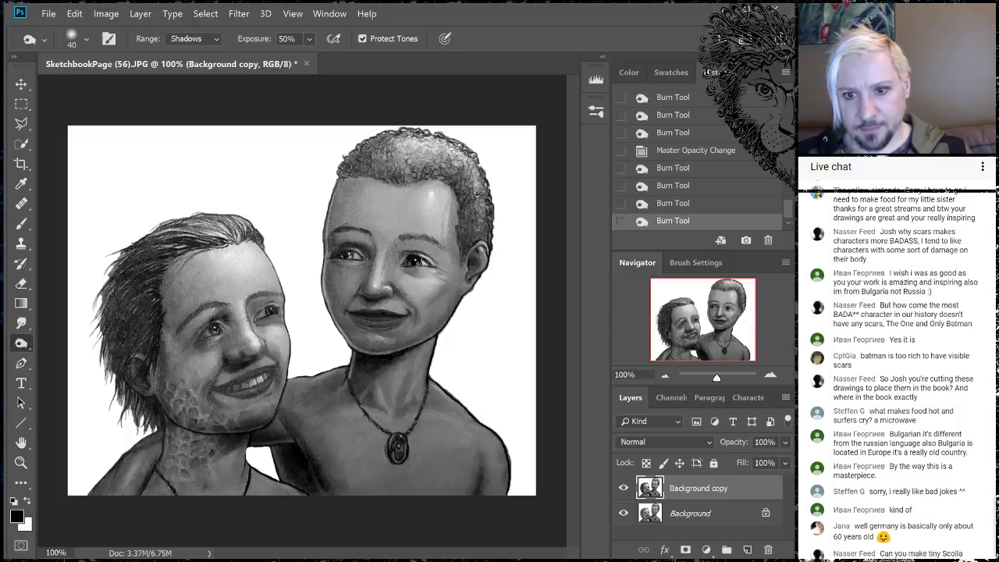
pyautogui.click(408, 270)
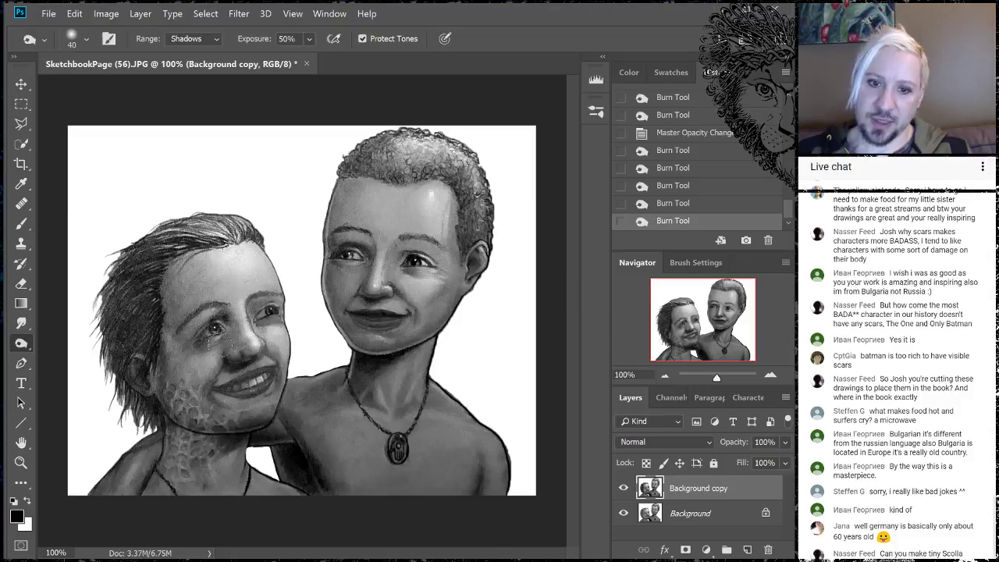
# Burn the shadows under the smiling figure's eye and along the side of the nose with the 40 px brush.
pyautogui.click(201, 344)
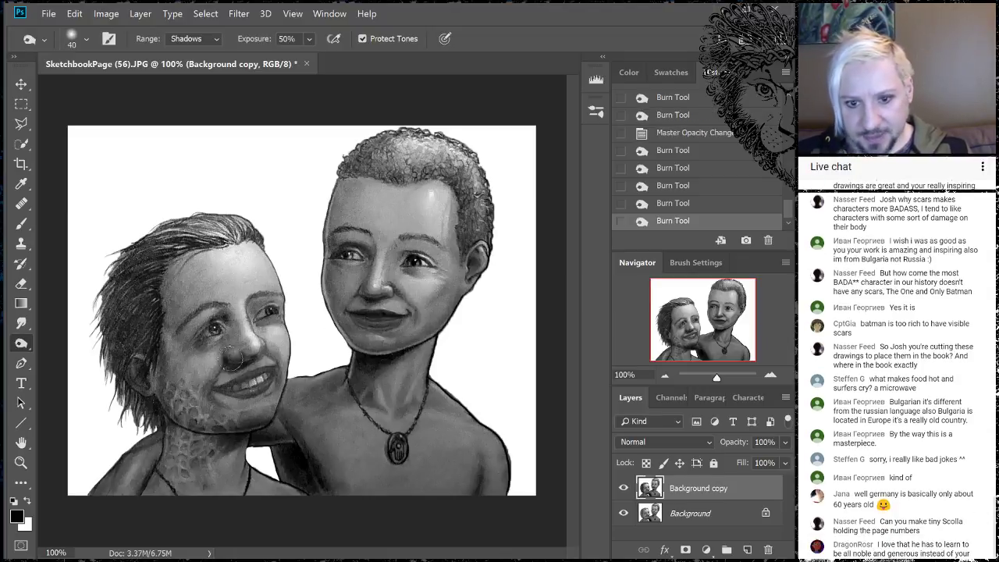
pyautogui.click(248, 332)
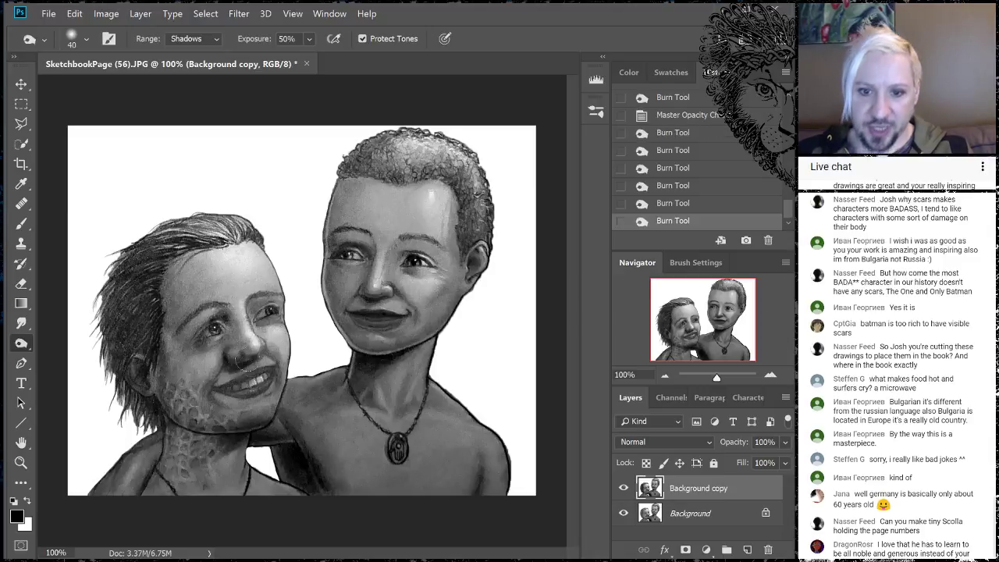
# Burn the shadows around the smiling figure's mouth and lower cheek with the 40 px brush.
pyautogui.moveTo(224, 364)
pyautogui.mouseDown()
pyautogui.moveTo(209, 392)
pyautogui.moveTo(227, 407)
pyautogui.moveTo(226, 385)
pyautogui.moveTo(249, 366)
pyautogui.moveTo(274, 370)
pyautogui.mouseUp()
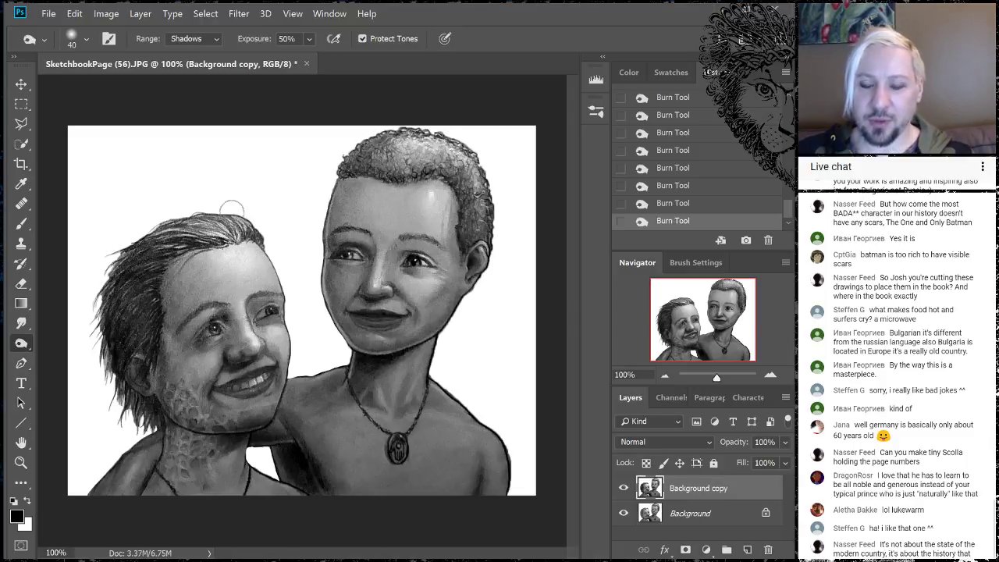
pyautogui.click(665, 375)
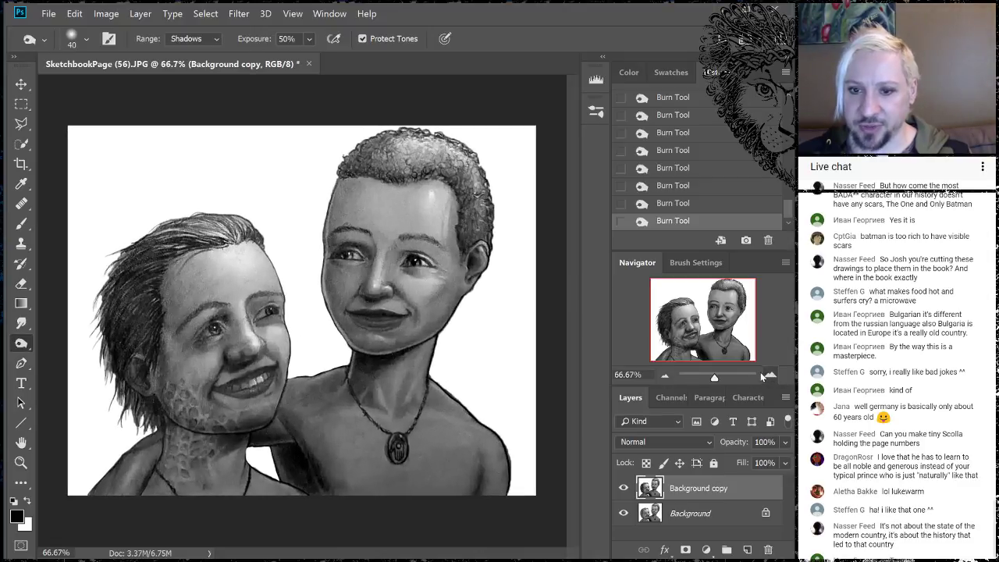
pyautogui.click(769, 376)
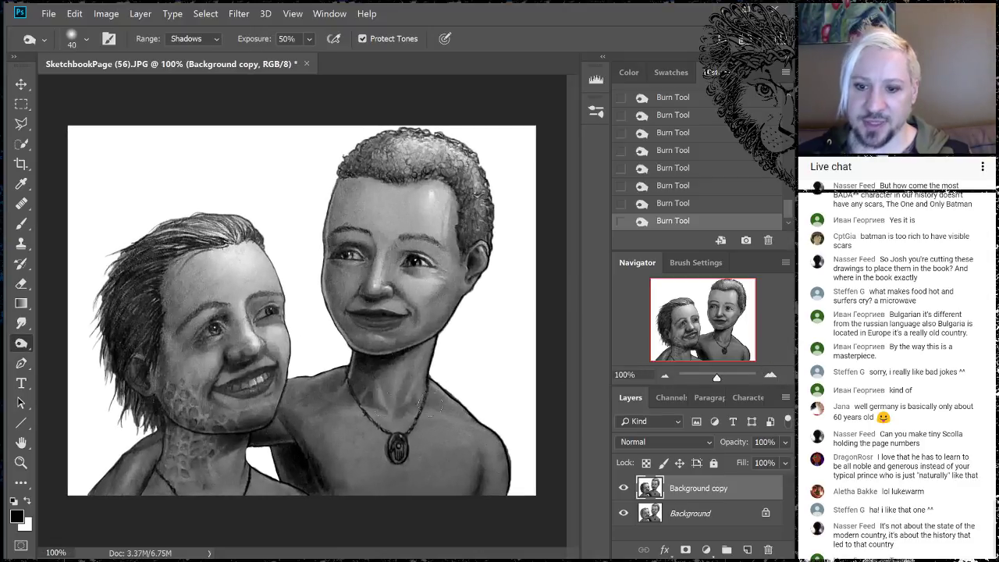
# Switch to the Dodge tool with the Highlights range at 50% exposure and lighten the pendant on the short-haired figure's necklace.
pyautogui.rightClick(21, 344)
pyautogui.click(70, 341)
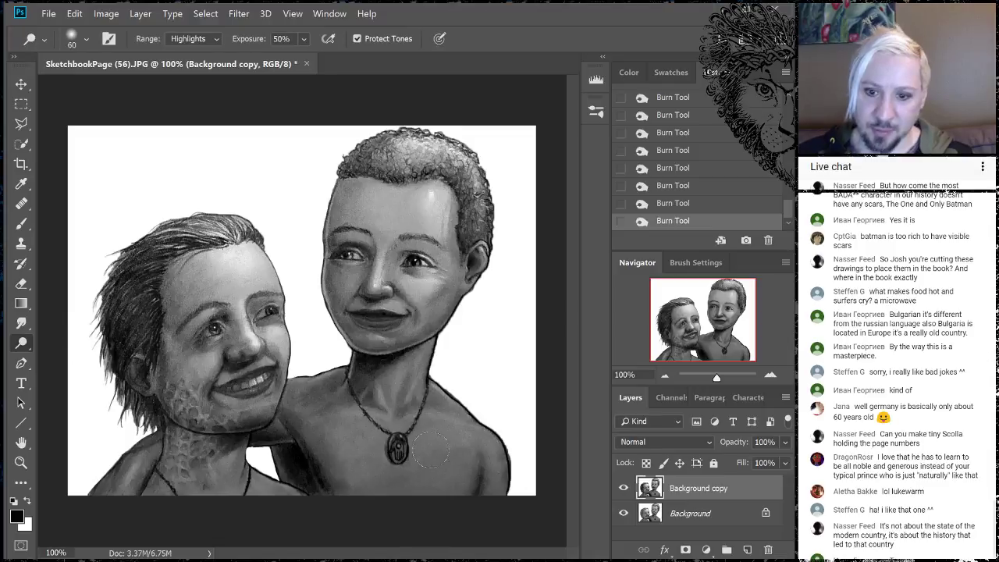
pyautogui.moveTo(407, 440); pyautogui.dragTo(399, 453)
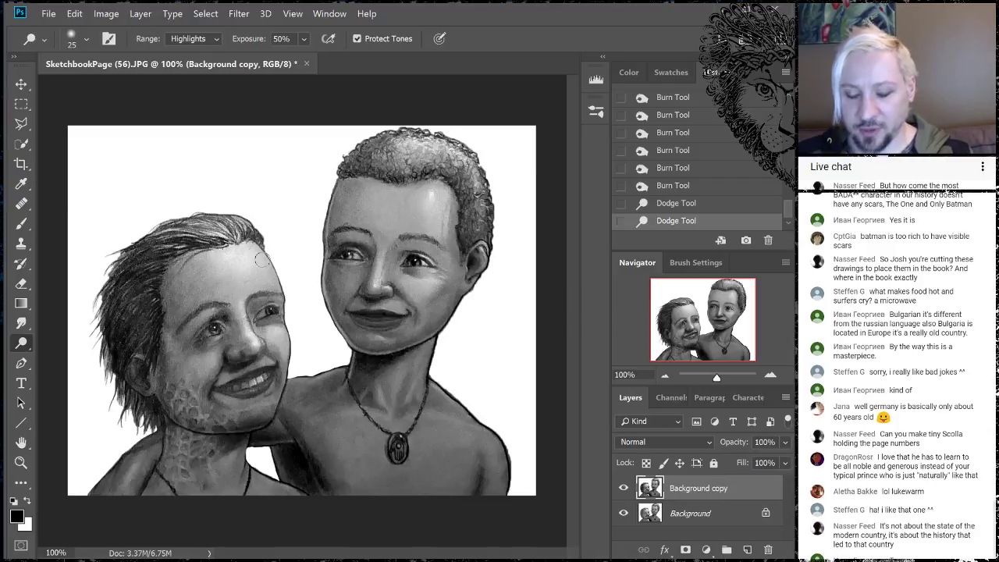
# Dodge the forehead highlights on both figures with a 60 px brush, and reduce the brush size to 45 px.
pyautogui.press(']')
pyautogui.press(']')
pyautogui.moveTo(250, 261); pyautogui.dragTo(256, 270)
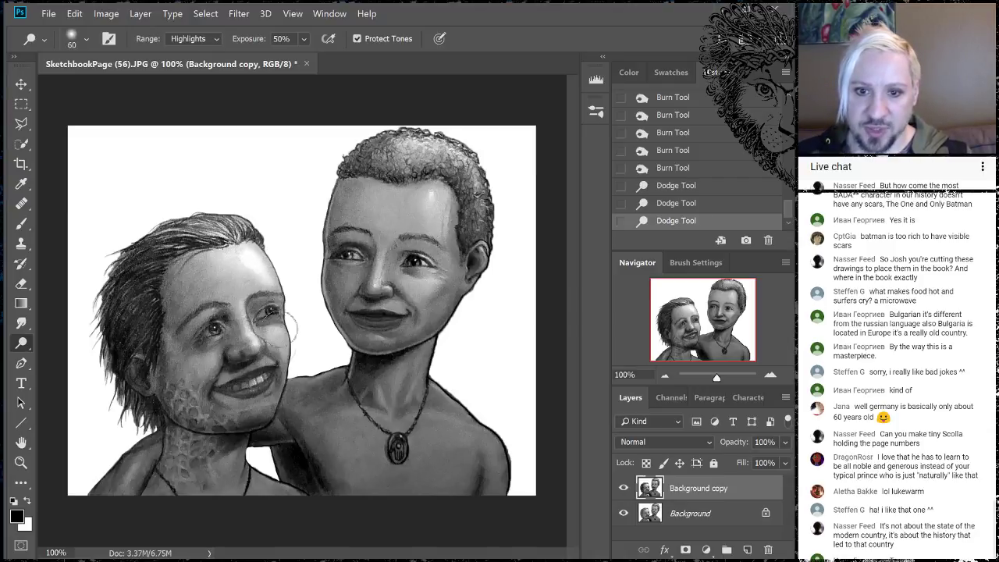
pyautogui.moveTo(429, 223); pyautogui.dragTo(434, 230)
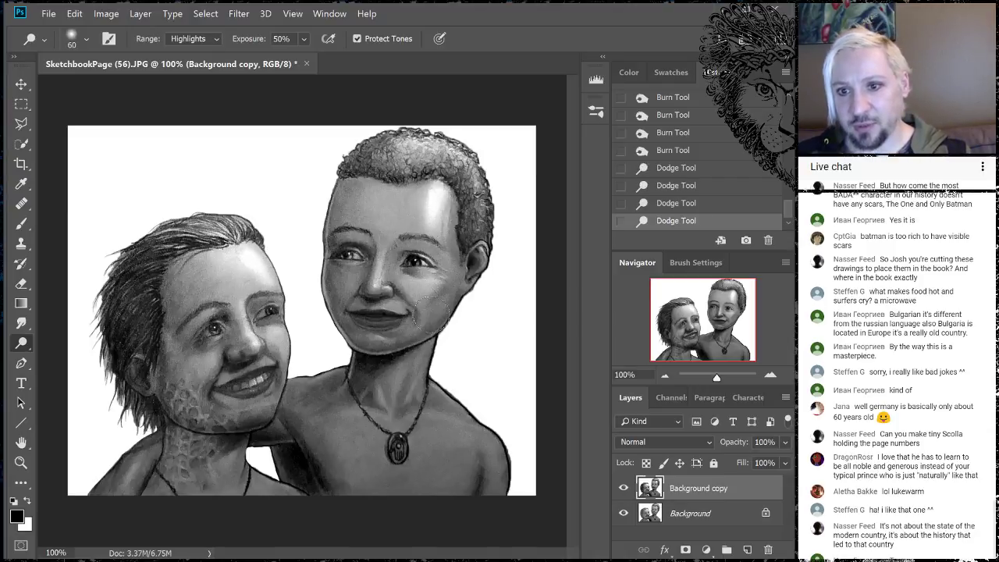
pyautogui.press('[')
pyautogui.press('[')
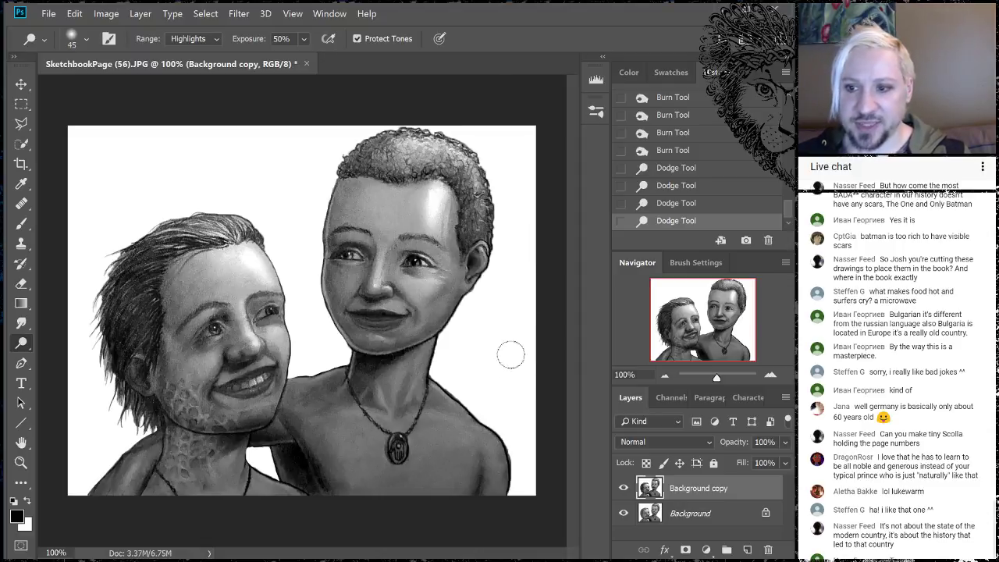
# Compare the Background copy layer with the original, set its opacity to 79%, and flatten the image.
pyautogui.click(665, 378)
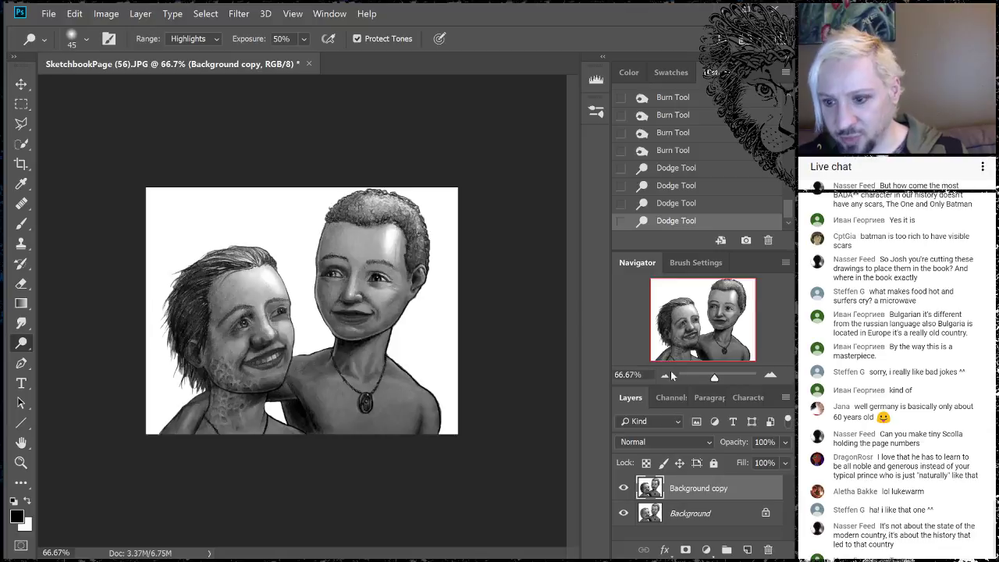
pyautogui.click(623, 487)
pyautogui.click(623, 488)
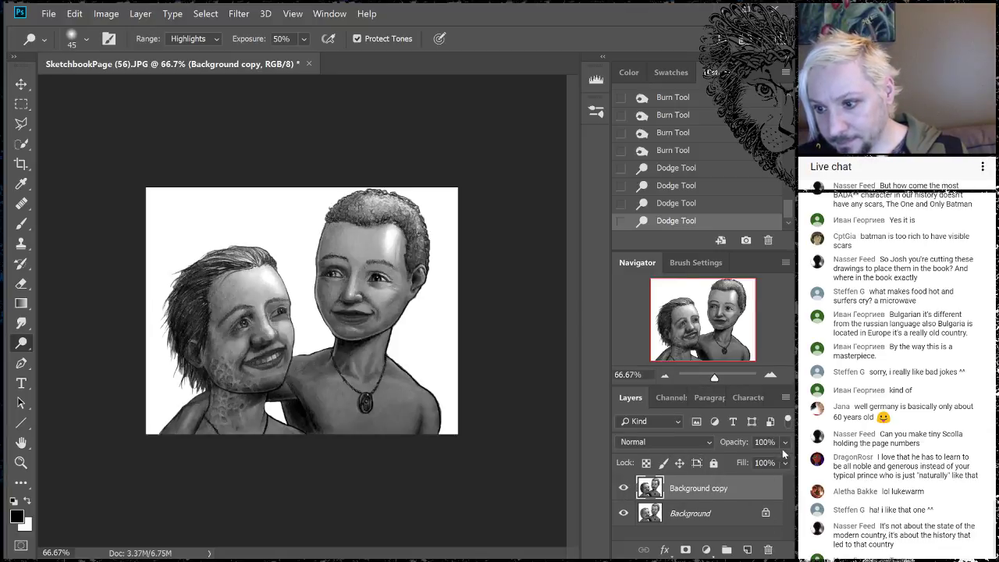
pyautogui.click(786, 443)
pyautogui.moveTo(785, 461); pyautogui.dragTo(769, 464)
pyautogui.click(687, 489)
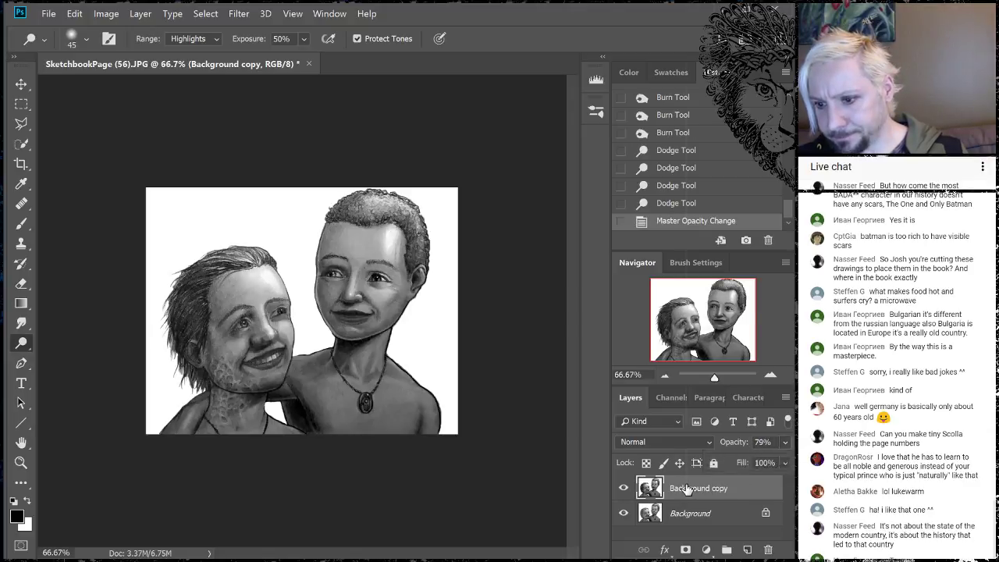
pyautogui.rightClick(687, 489)
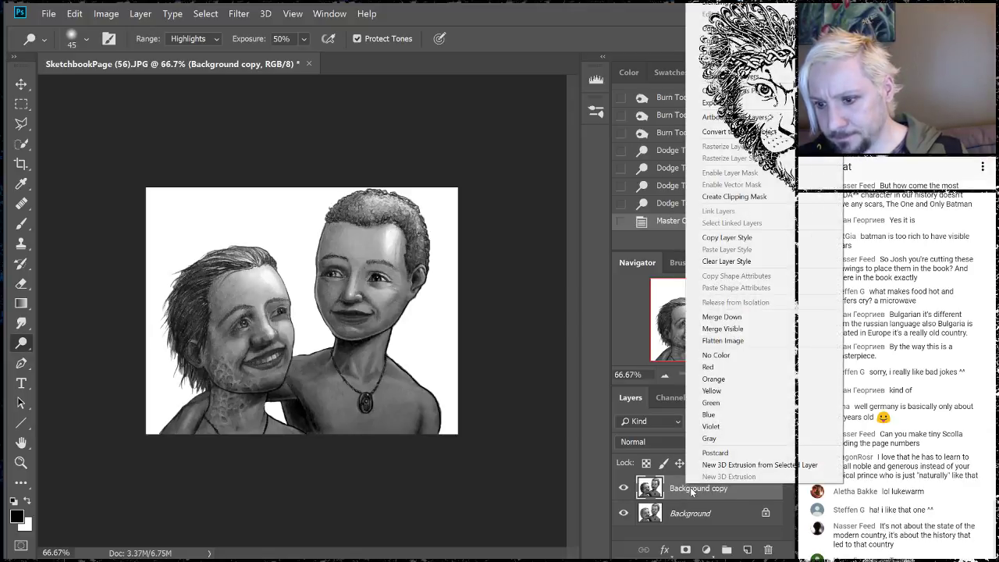
pyautogui.click(728, 343)
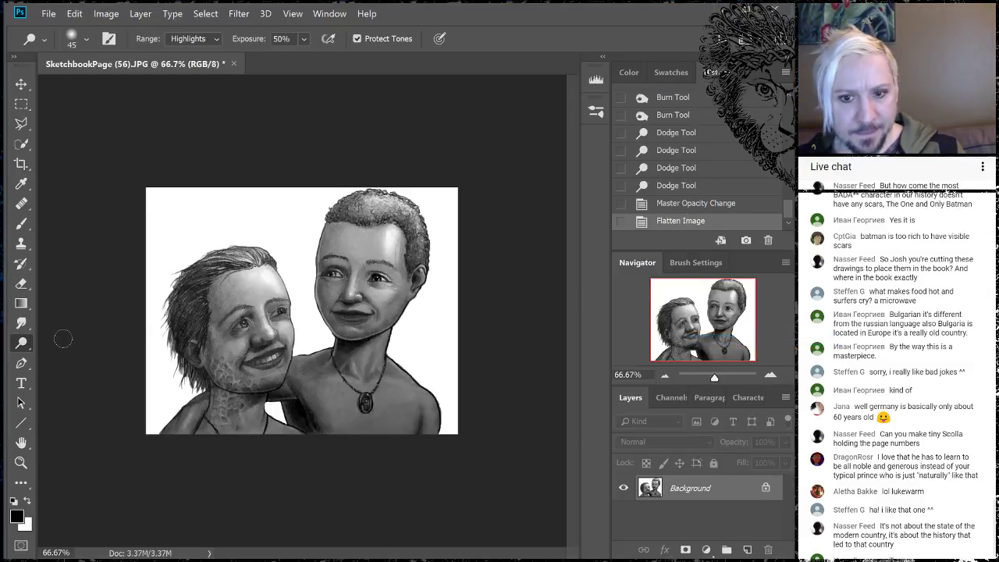
# Select the entire canvas and add a new empty layer above the Background.
pyautogui.click(21, 104)
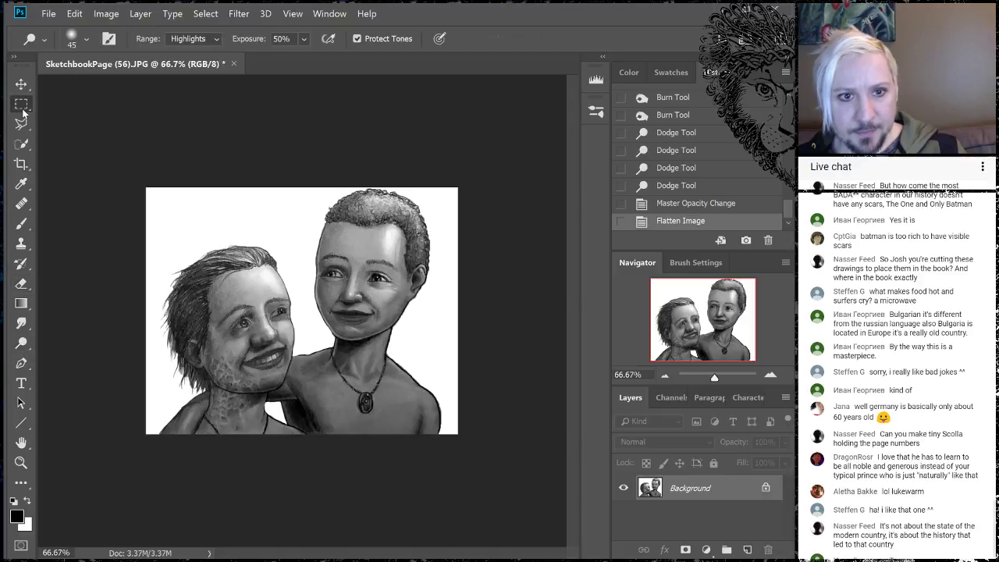
pyautogui.rightClick(259, 282)
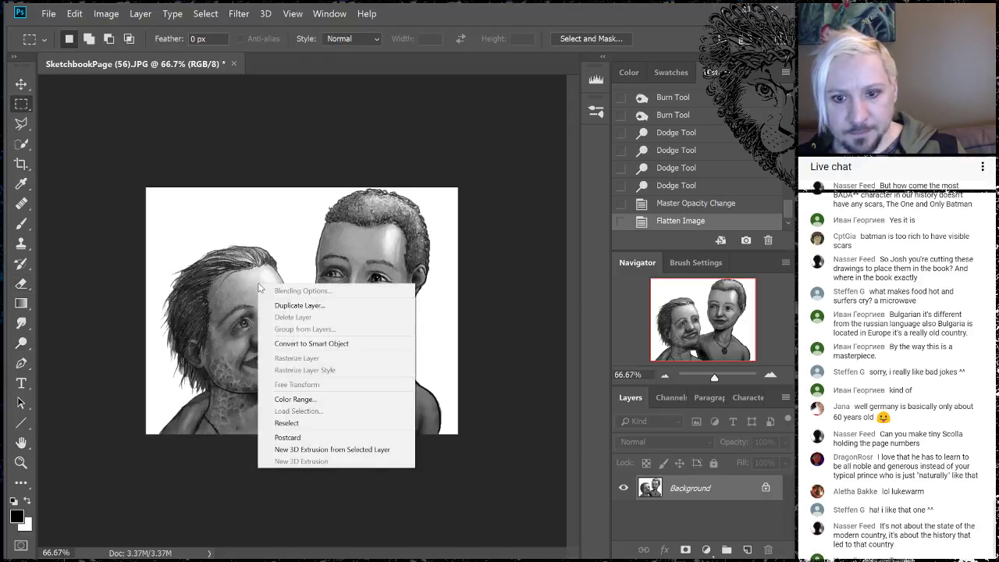
pyautogui.click(226, 191)
pyautogui.hotkey('ctrl', 'a')
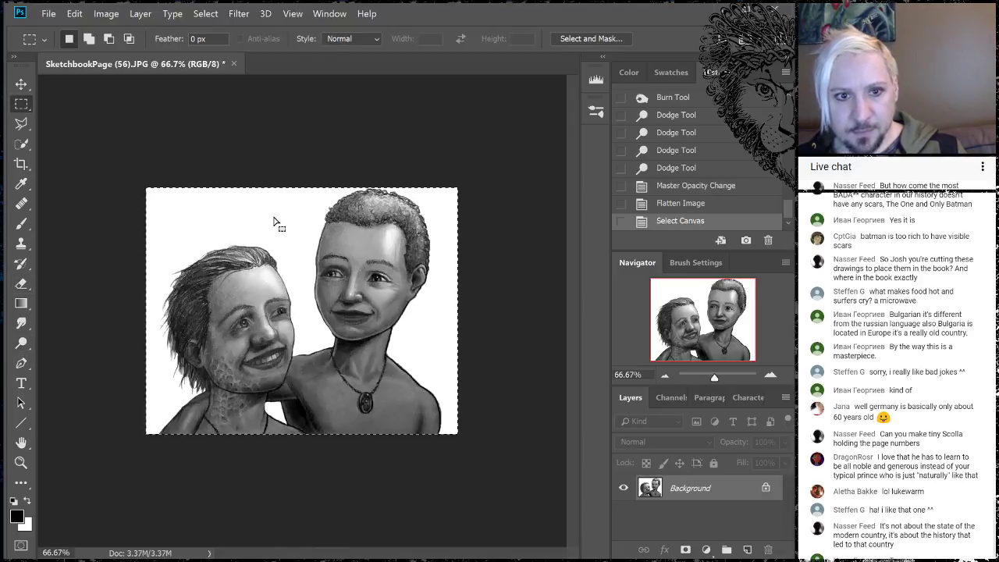
pyautogui.rightClick(274, 221)
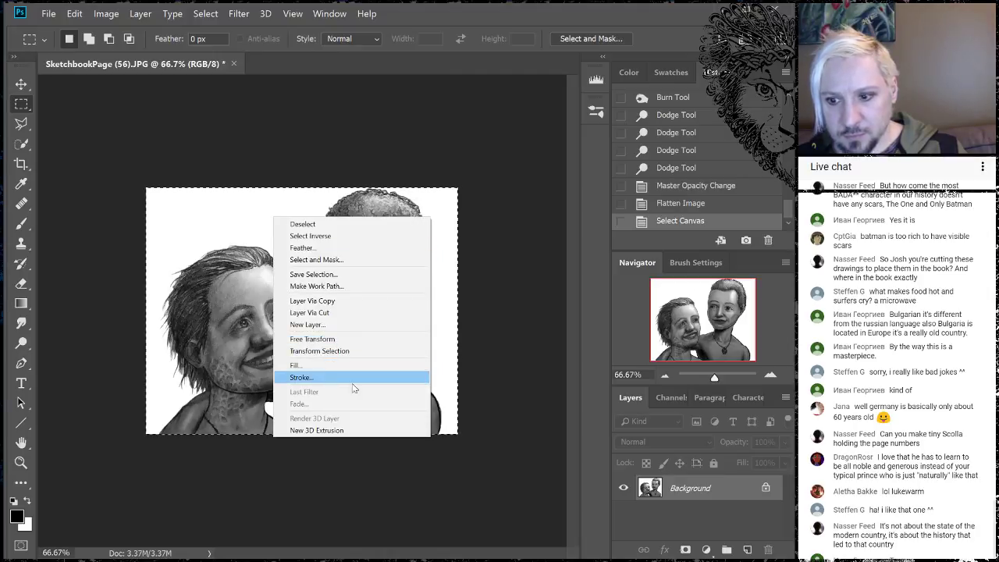
pyautogui.click(745, 552)
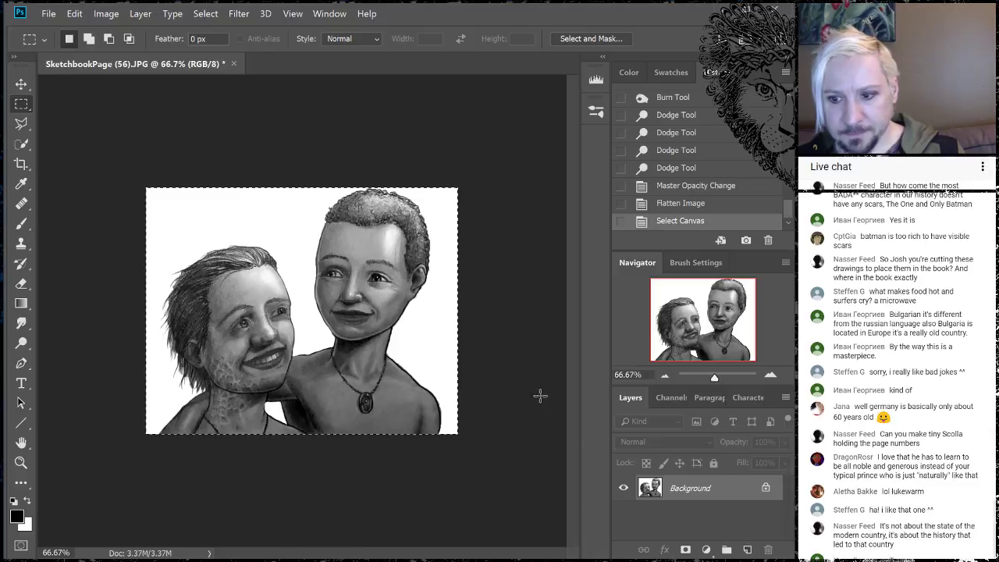
pyautogui.click(748, 551)
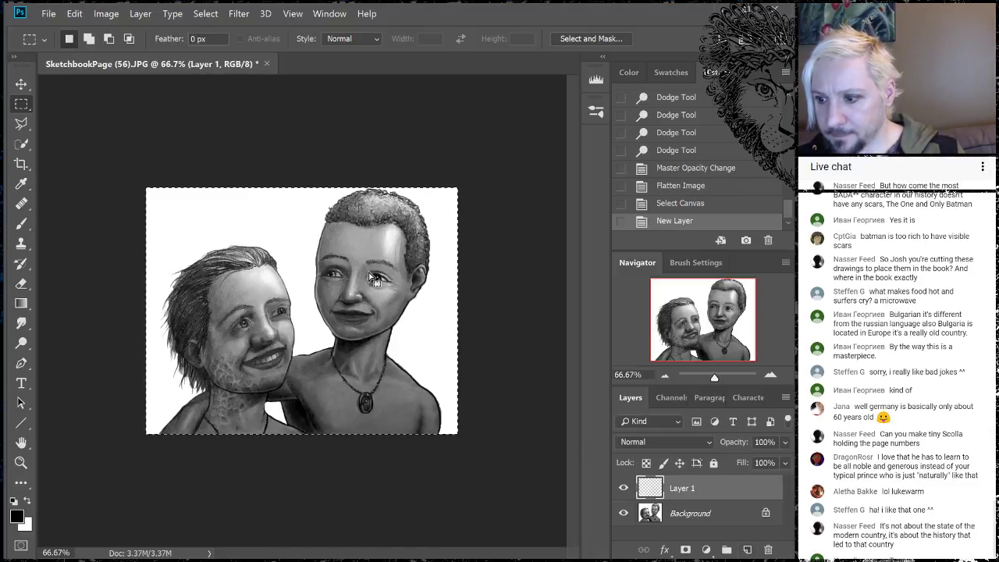
# Stroke the canvas selection on Layer 1 twice with a 6 px black line located inside, at 100% opacity.
pyautogui.rightClick(265, 308)
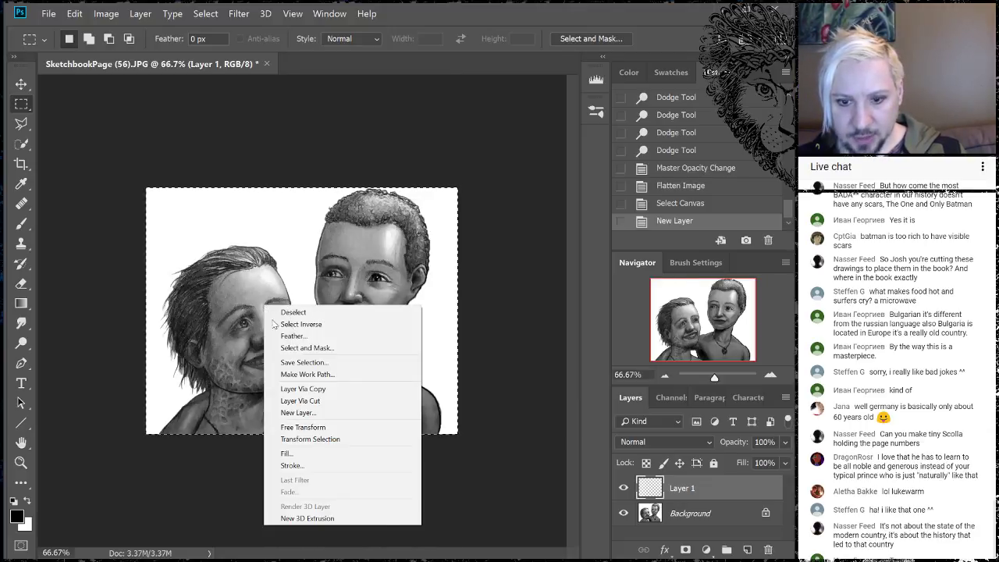
pyautogui.click(344, 465)
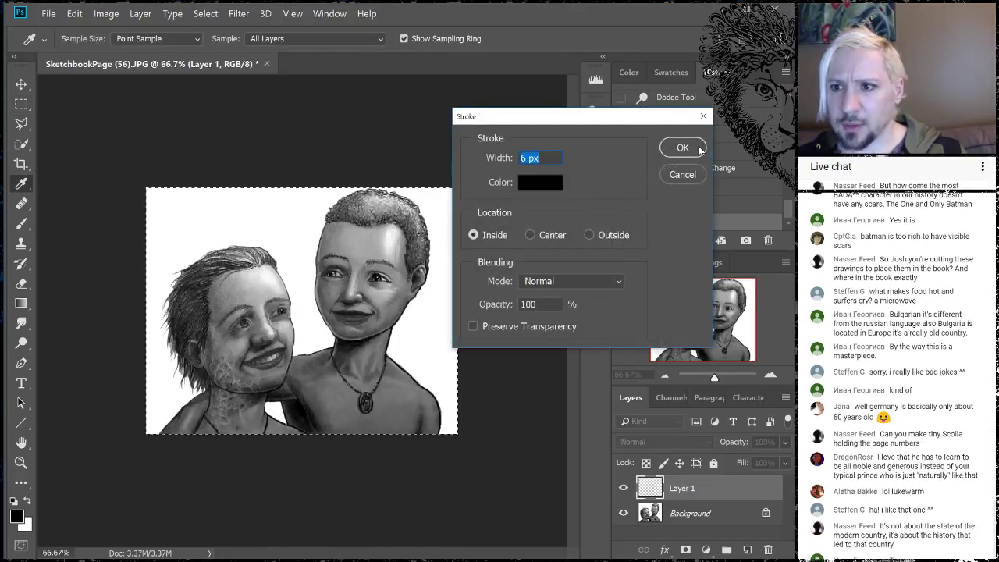
pyautogui.click(690, 147)
pyautogui.press('m')
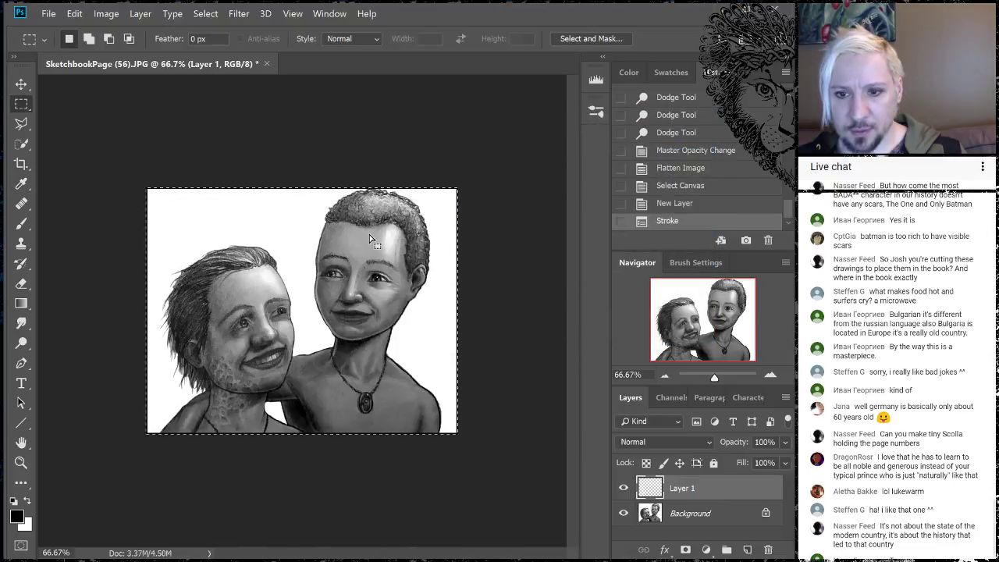
pyautogui.rightClick(369, 234)
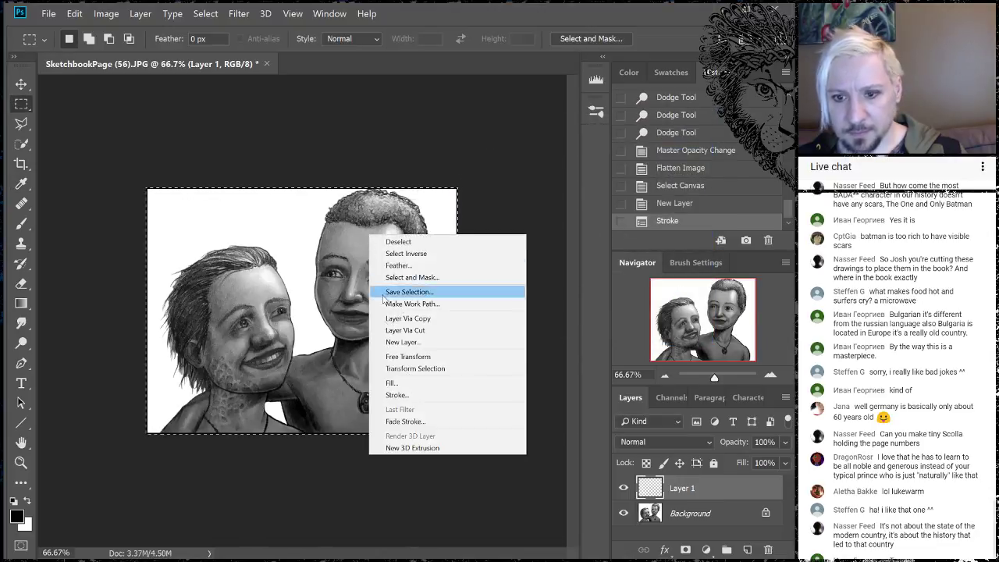
pyautogui.click(400, 395)
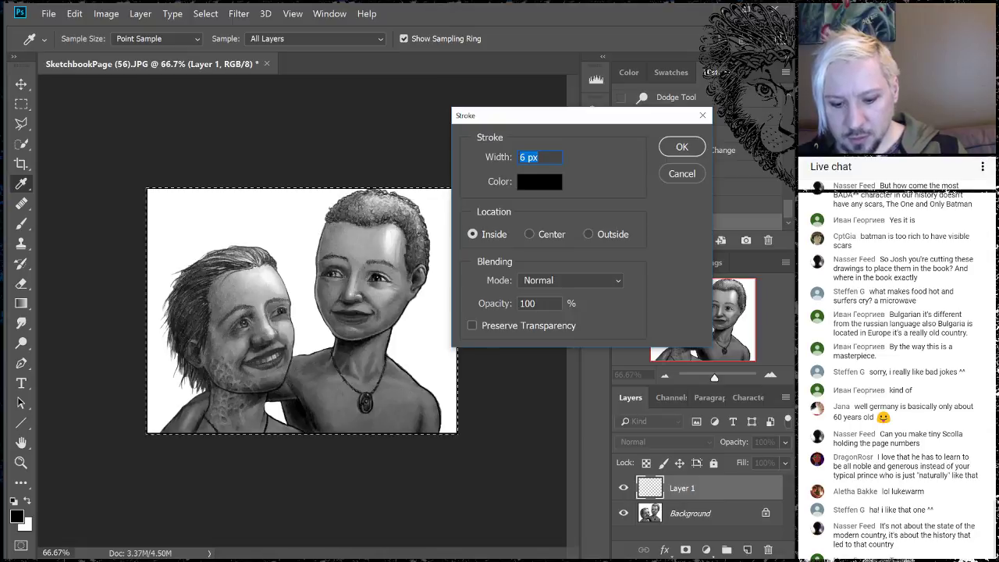
pyautogui.click(681, 148)
pyautogui.press('m')
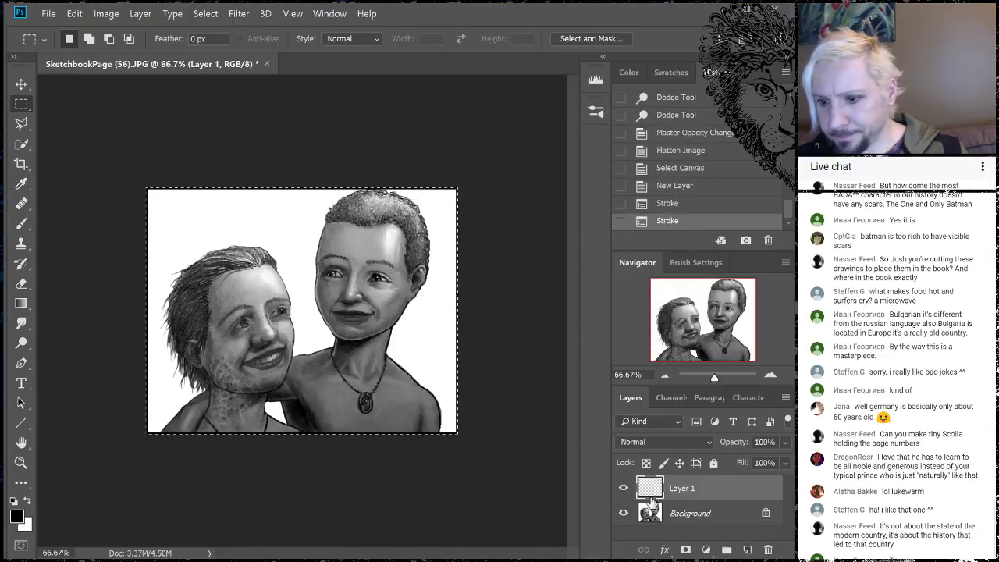
# Copy the Grit texture from the art frame template, deselect the sketch's canvas, and paste the texture as a new layer.
pyautogui.hotkey('ctrl', 'Tab')
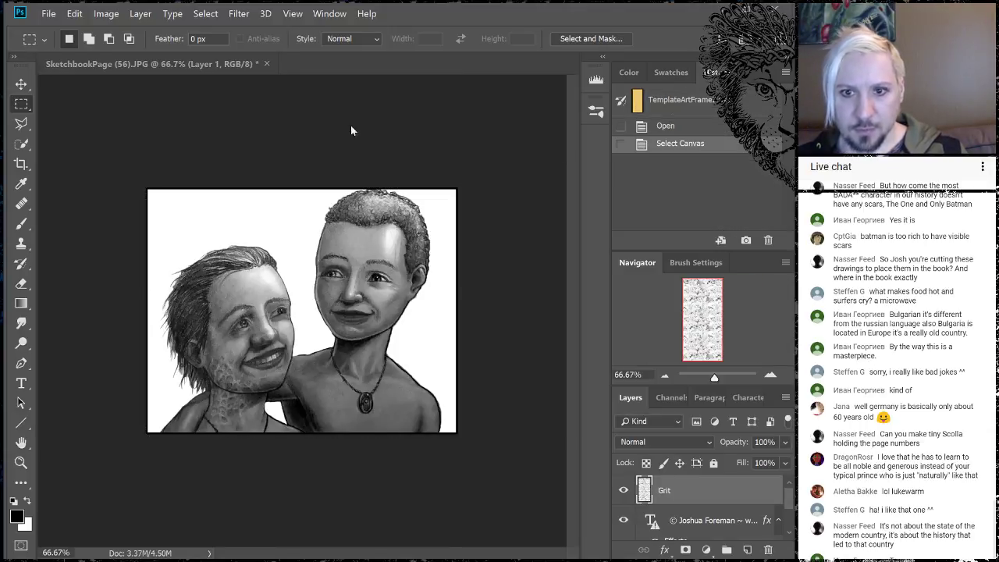
pyautogui.click(270, 133)
pyautogui.click(365, 188)
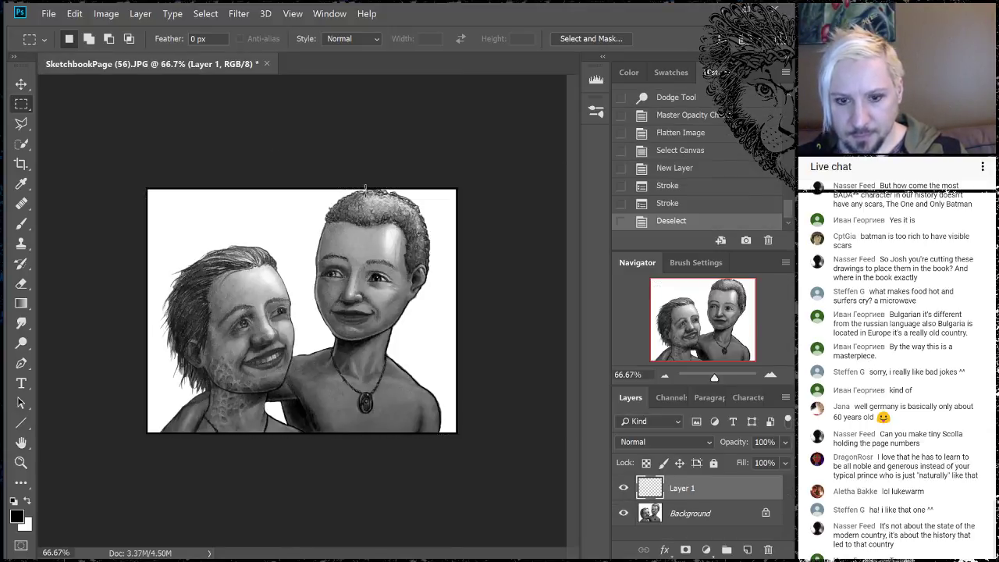
pyautogui.hotkey('ctrl', 'v')
# Enlarge the pasted grit texture to about 148%, rotate it about -74°, and position it over the whole canvas.
pyautogui.hotkey('ctrl', 't')
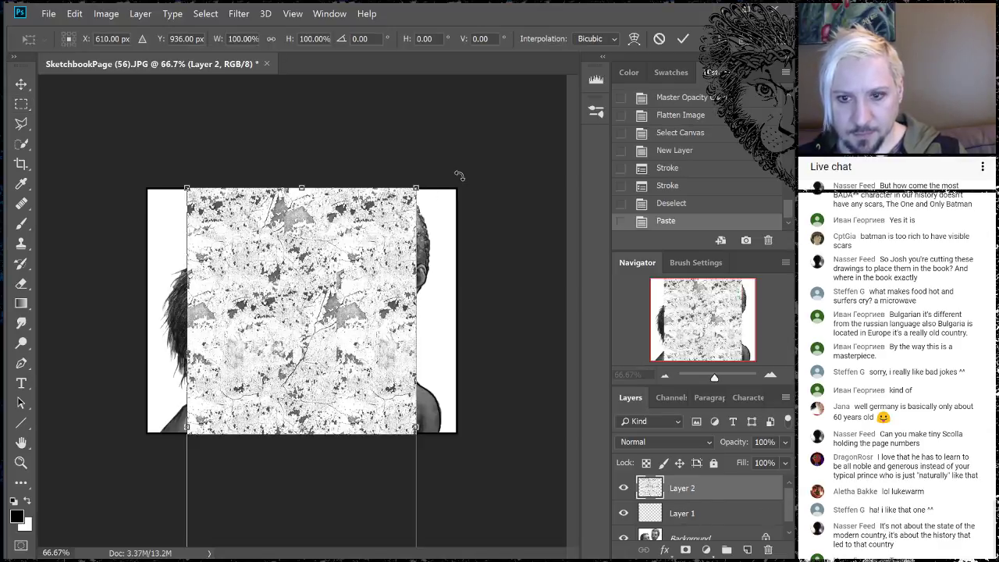
pyautogui.moveTo(479, 183); pyautogui.dragTo(43, 117)
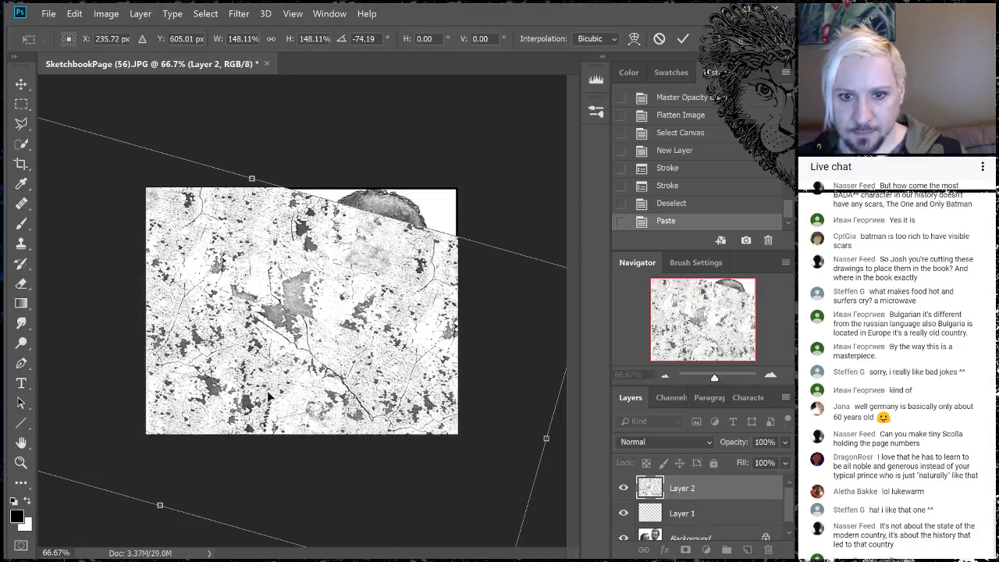
pyautogui.moveTo(324, 427); pyautogui.dragTo(389, 383)
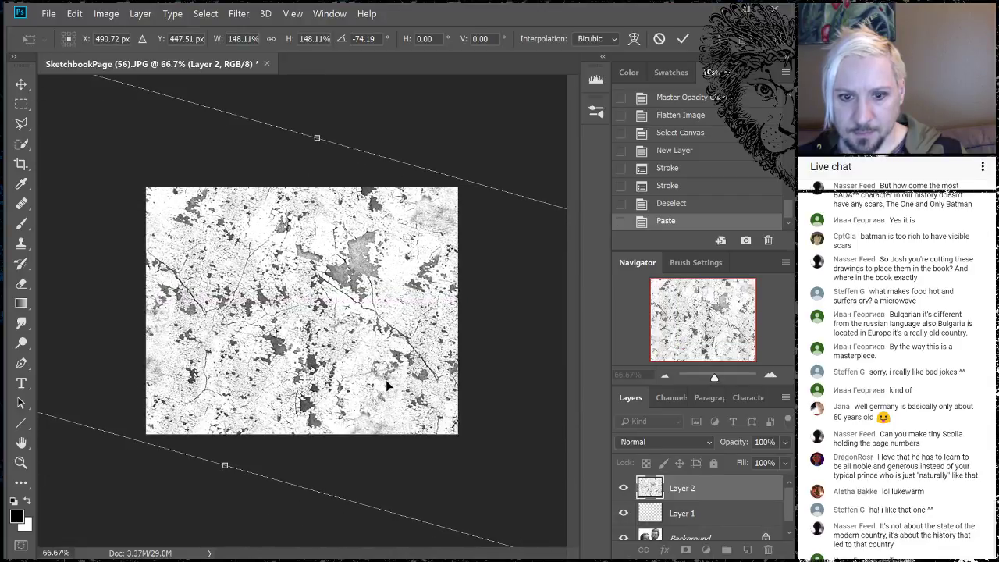
pyautogui.press('Return')
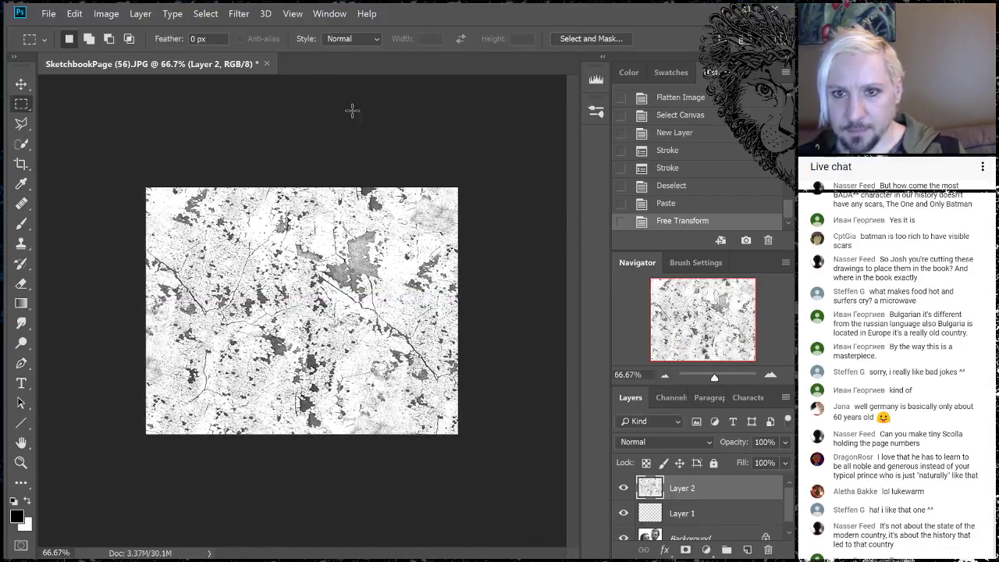
# Select the grit texture's dark patches on Layer 2 using Color Range with sampled colors and a fuzziness of 167.
pyautogui.click(205, 13)
pyautogui.click(228, 125)
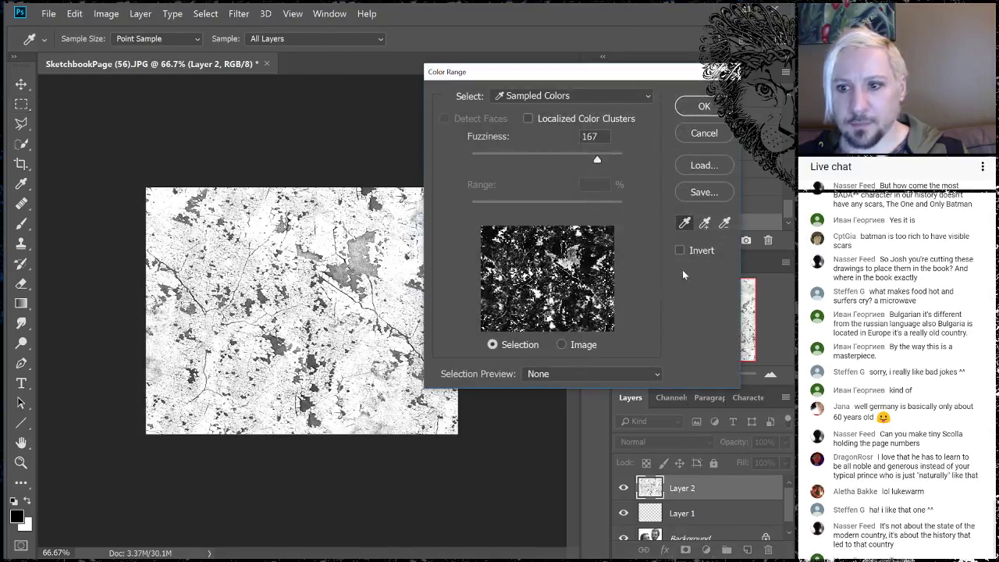
pyautogui.click(705, 107)
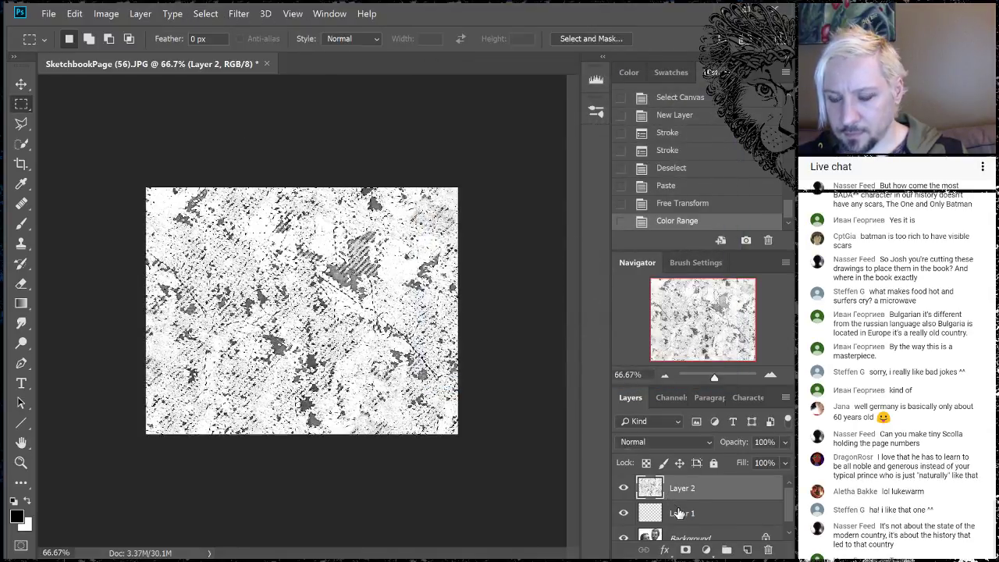
# Hide the grit layer, delete the selected grit pattern from the black border on Layer 1, and deselect.
pyautogui.click(651, 513)
pyautogui.click(623, 488)
pyautogui.press('Delete')
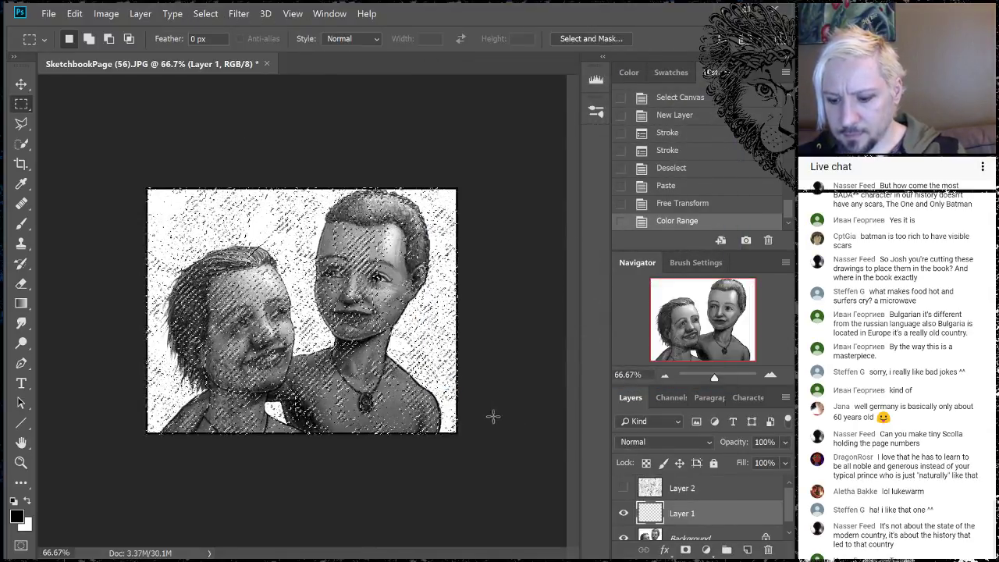
pyautogui.hotkey('ctrl', 'd')
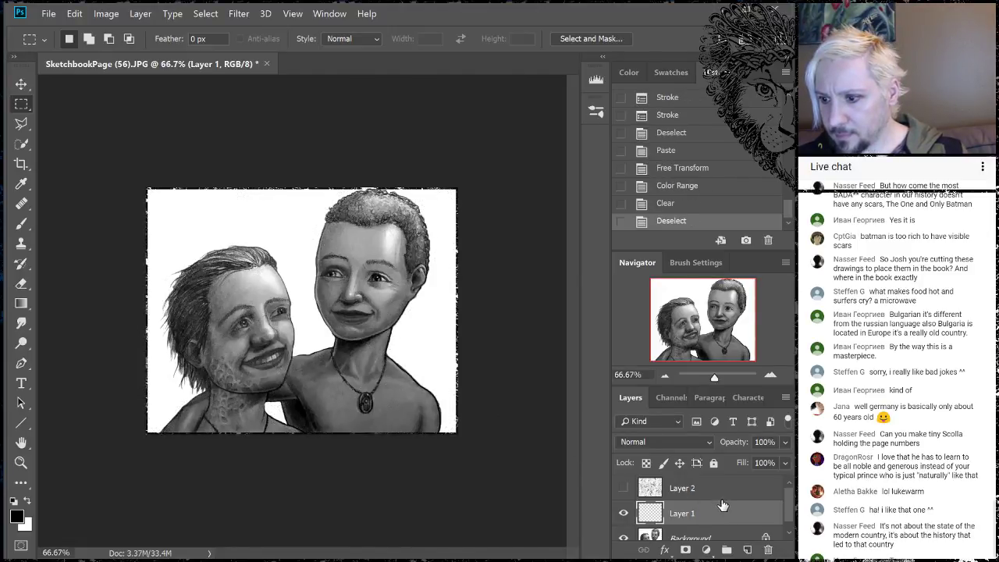
# Flatten the framed two-person sketch into a single background, discarding the hidden grit layer.
pyautogui.scroll(-1, 723, 506)
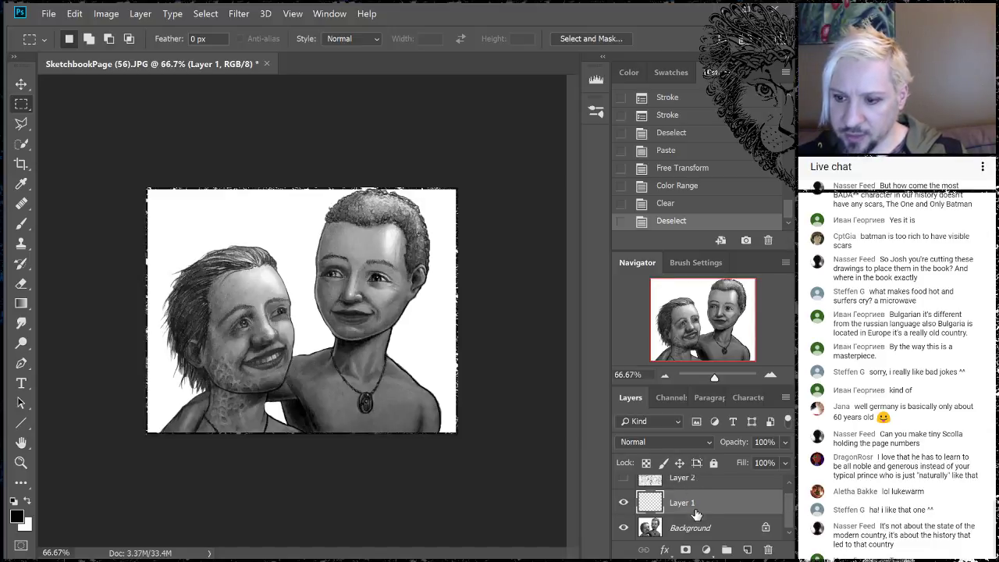
pyautogui.rightClick(695, 502)
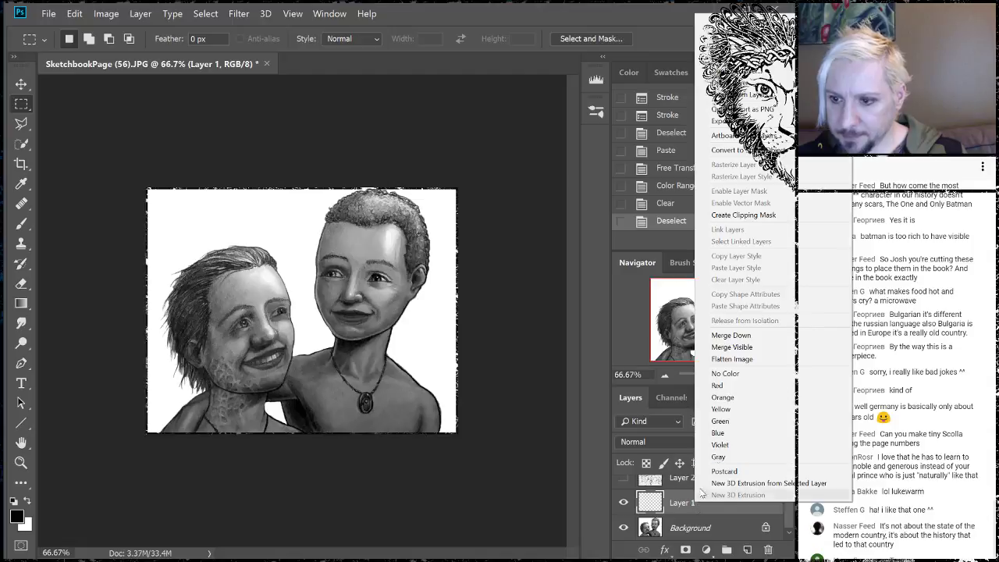
pyautogui.click(732, 359)
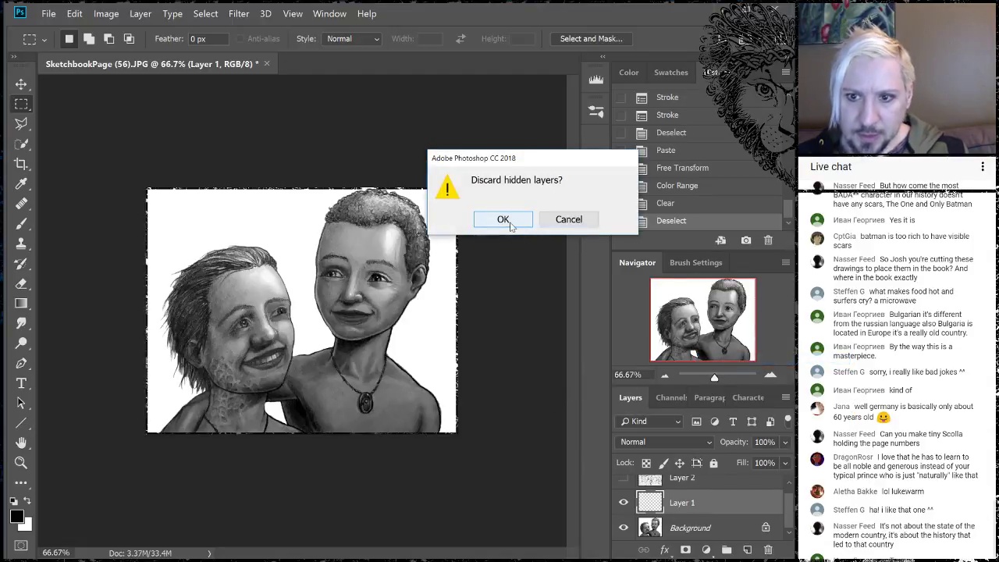
pyautogui.click(503, 219)
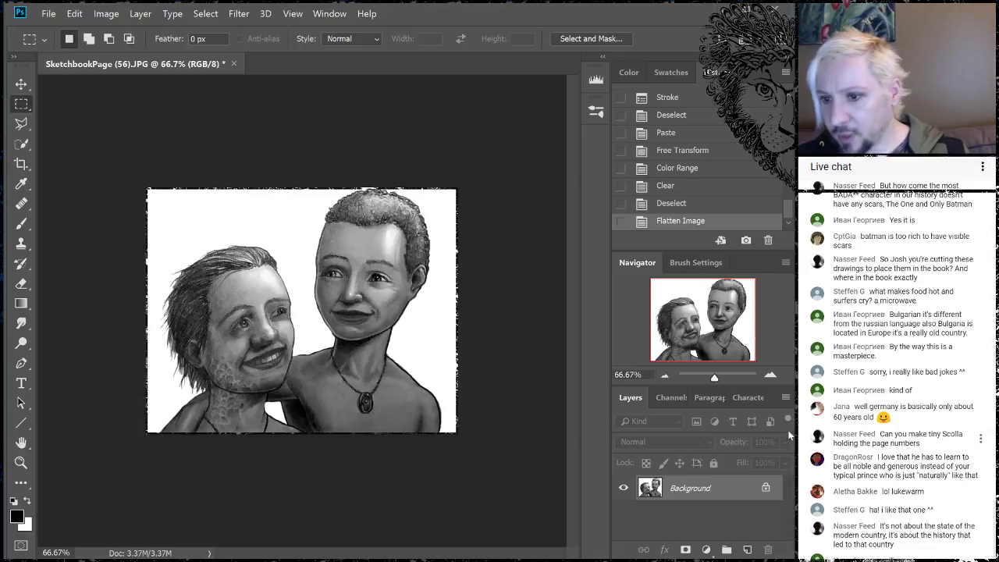
# Save the sketch as a JPEG named BowmarkAndSungleam in the ScarredKing1 folder at quality 12, and close it.
pyautogui.click(665, 377)
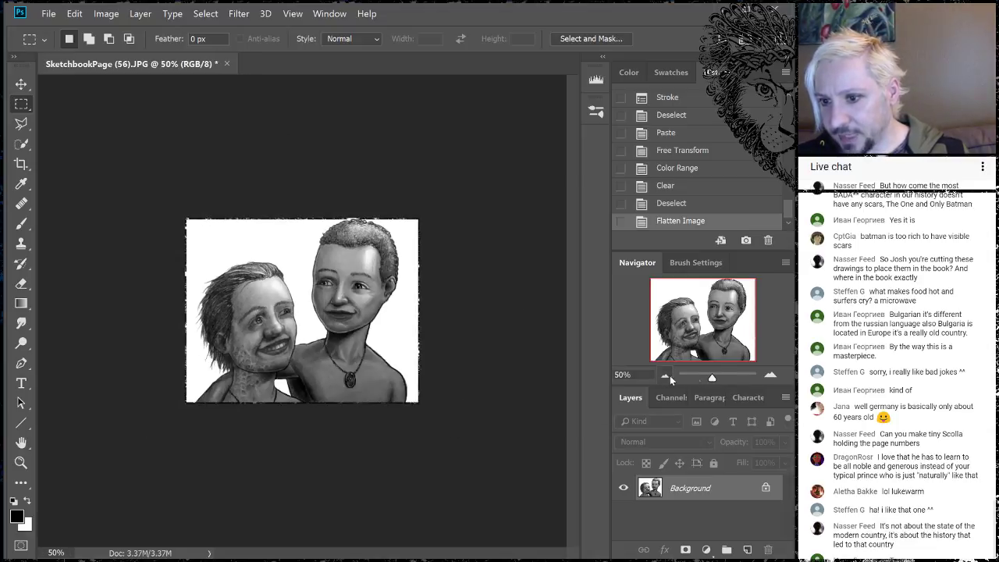
pyautogui.click(772, 375)
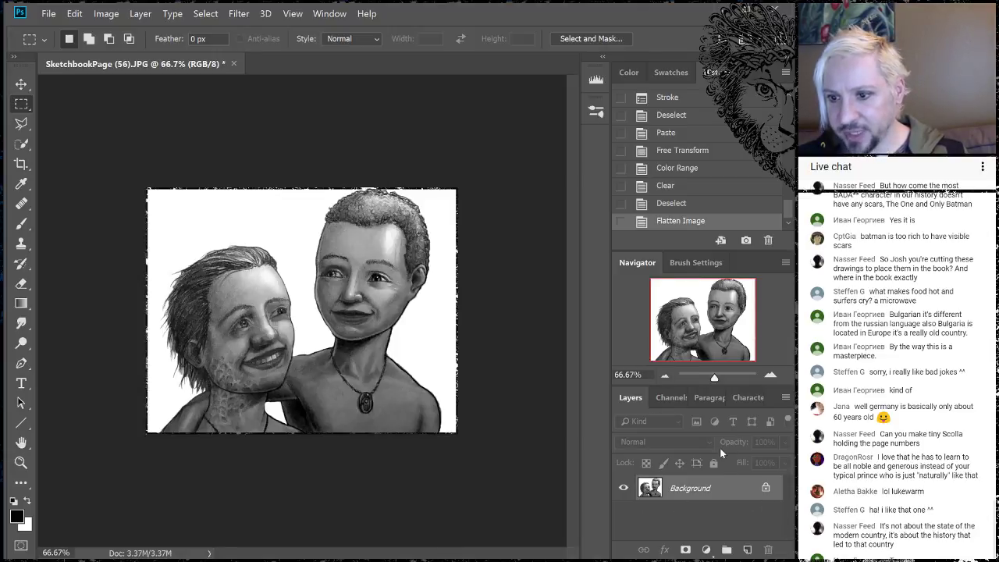
pyautogui.click(770, 374)
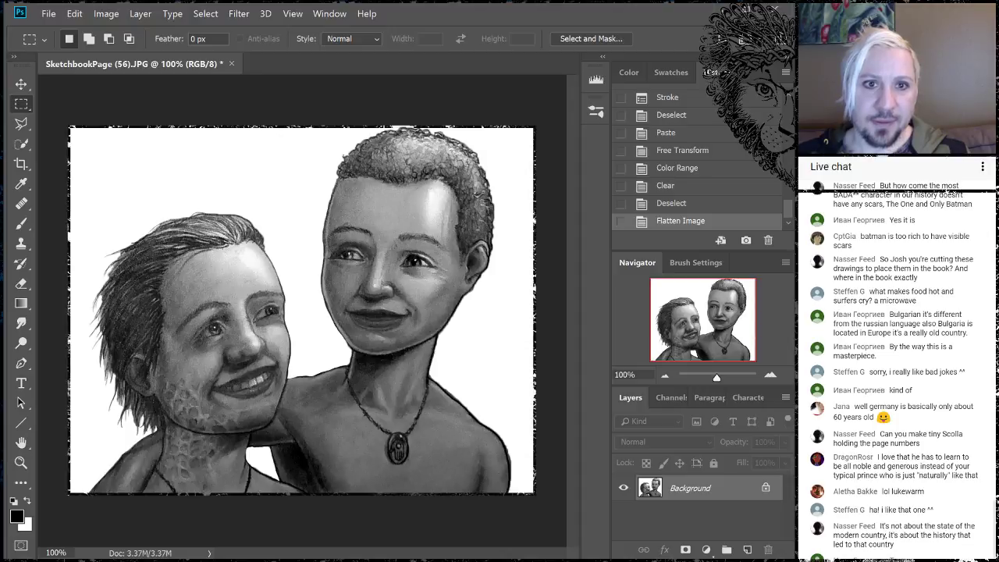
pyautogui.click(49, 13)
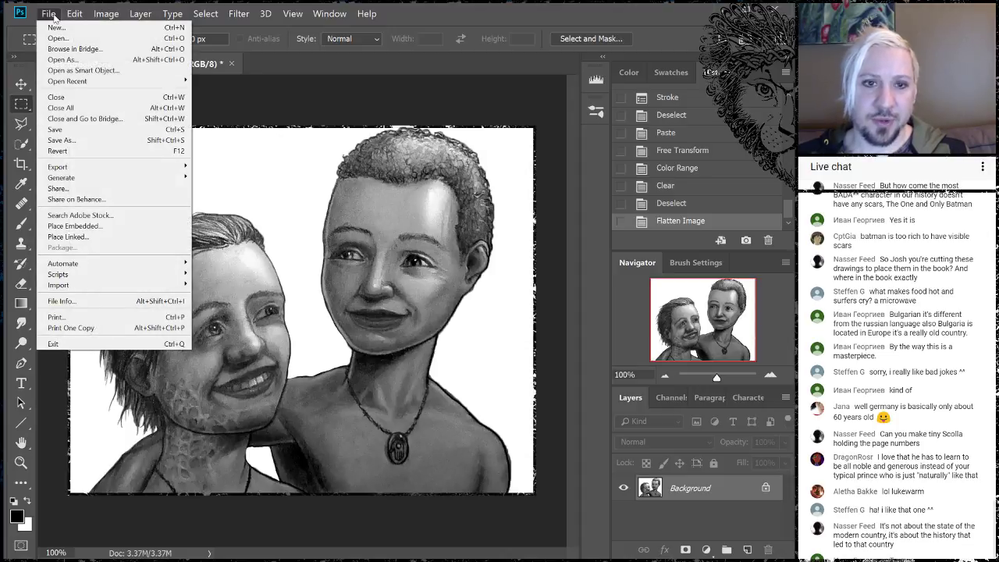
pyautogui.click(69, 140)
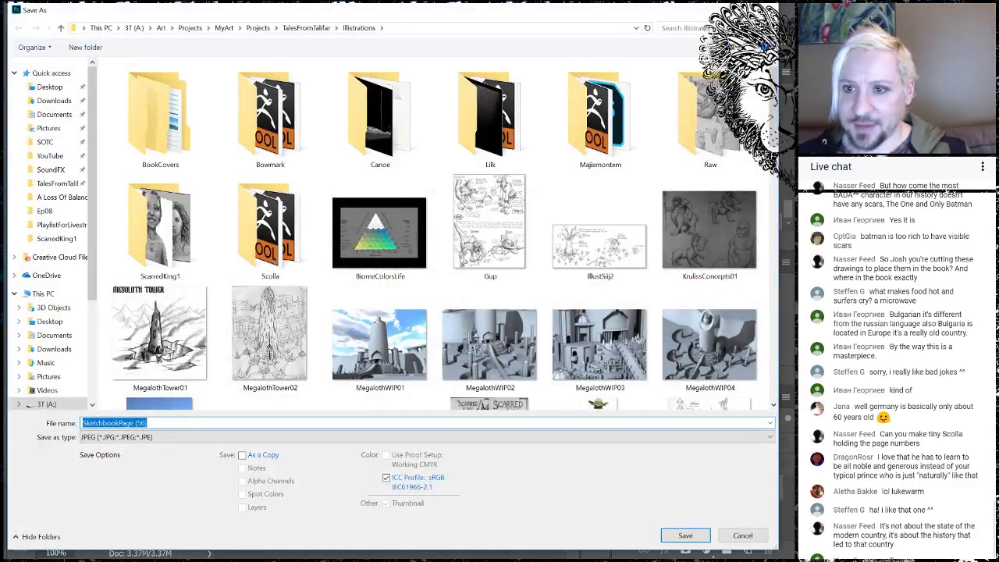
pyautogui.doubleClick(143, 233)
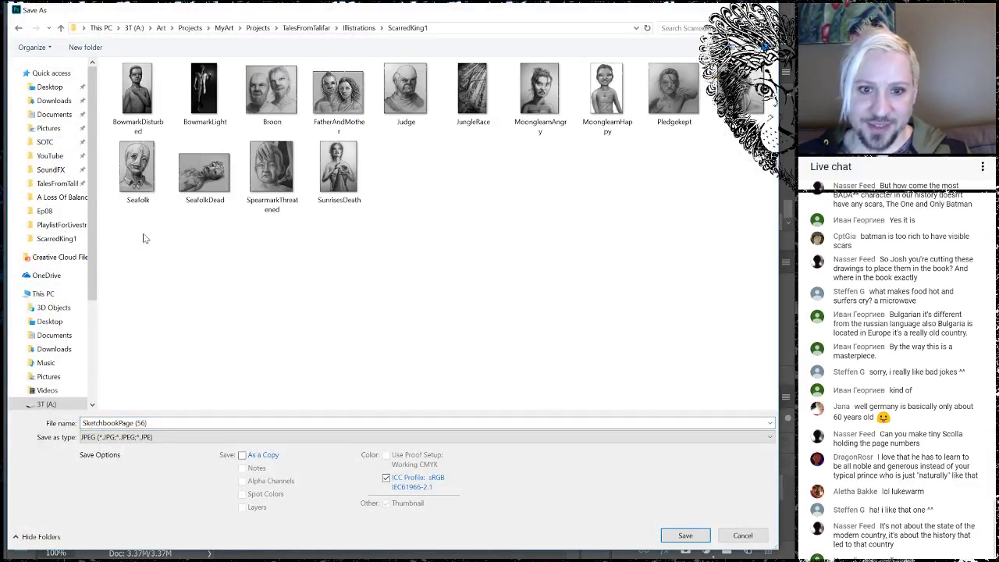
pyautogui.click(144, 422)
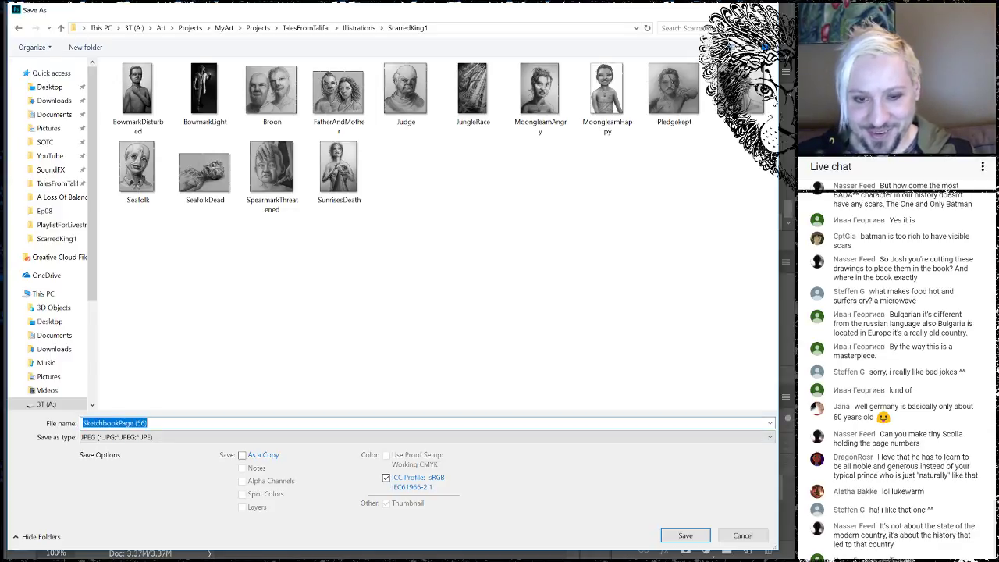
pyautogui.write('Bowmark')
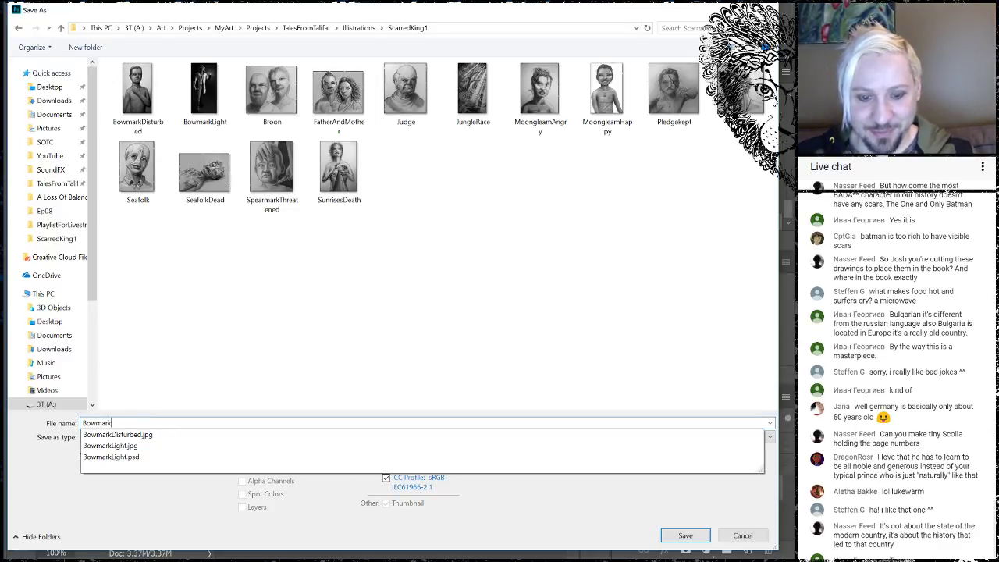
pyautogui.write('AndSungleam')
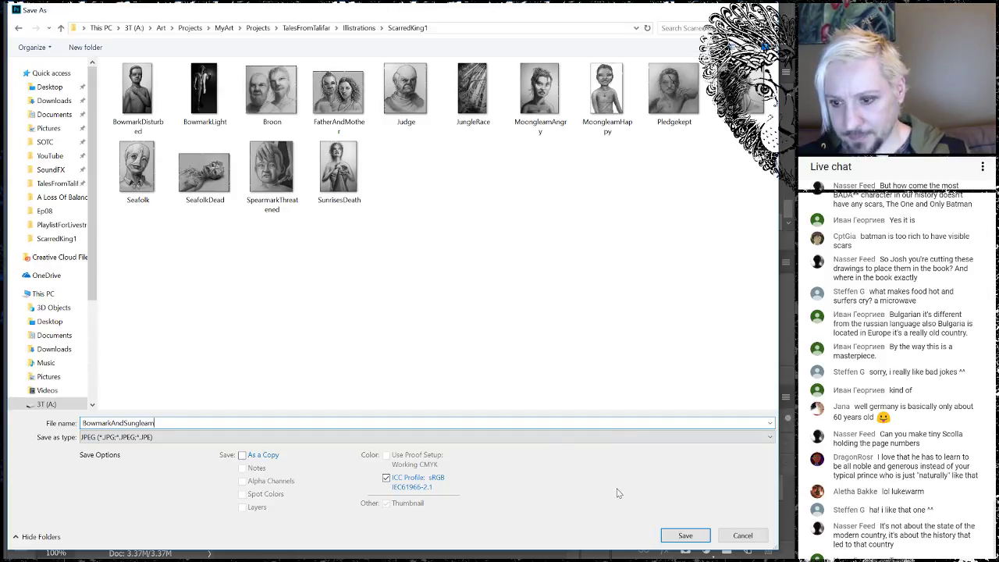
pyautogui.click(687, 536)
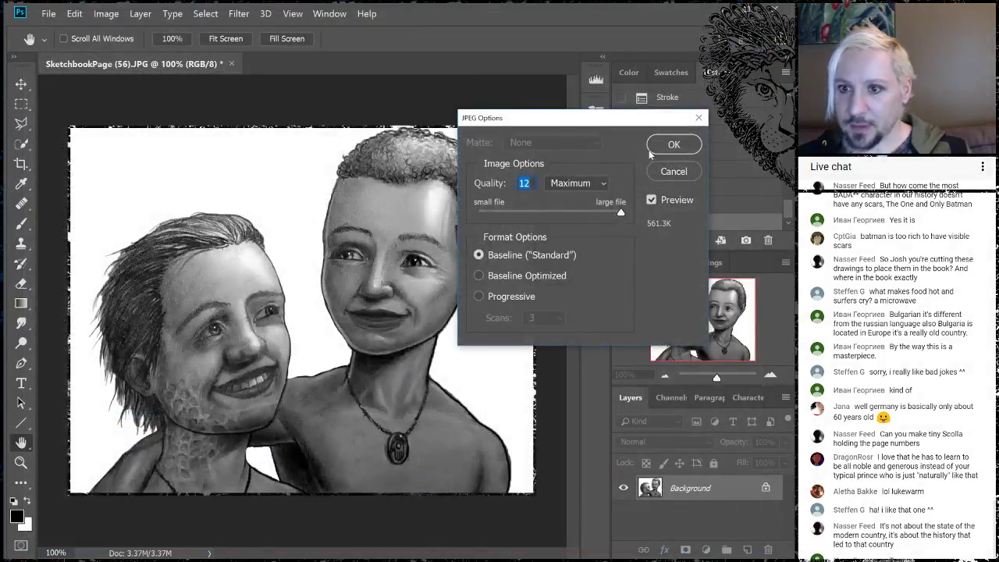
pyautogui.click(689, 152)
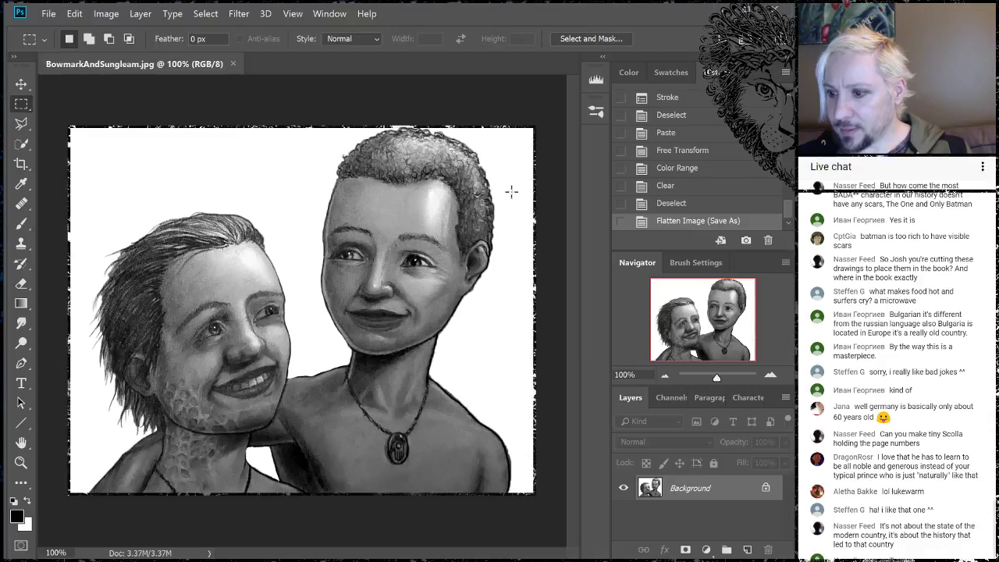
pyautogui.click(233, 64)
# Open the photo SketchbookPage (53) from the Illustrations folder.
pyautogui.click(49, 14)
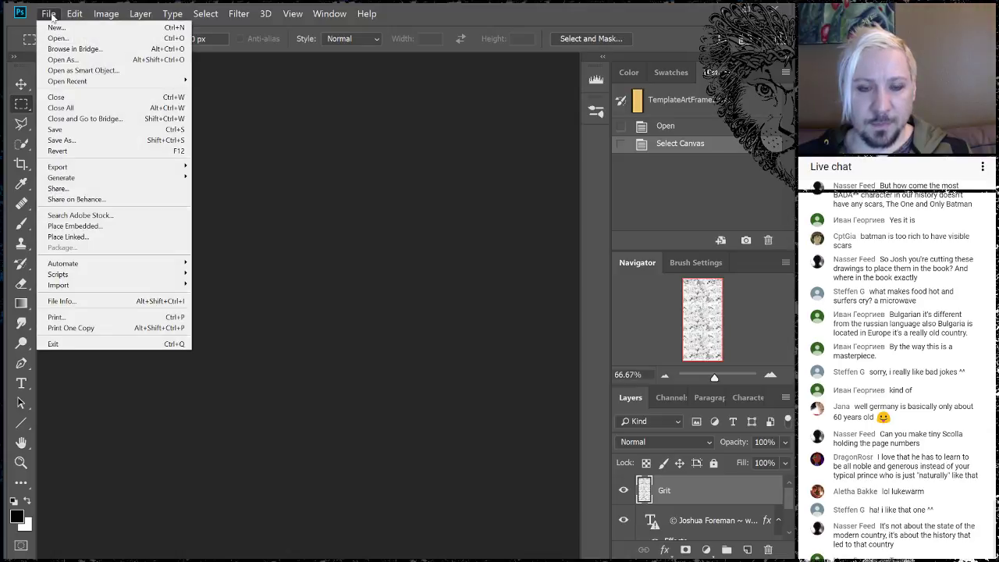
pyautogui.moveTo(78, 84)
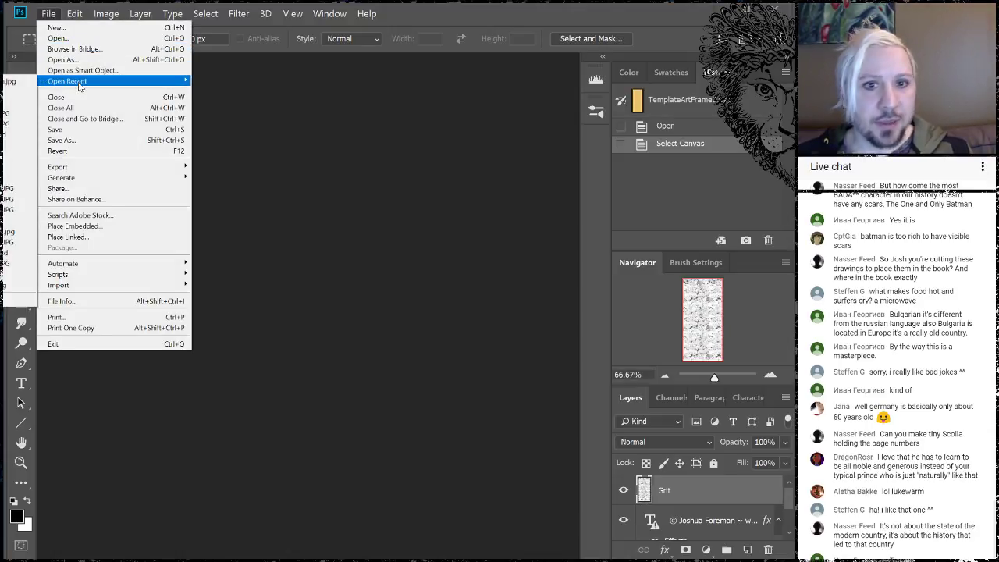
pyautogui.click(64, 38)
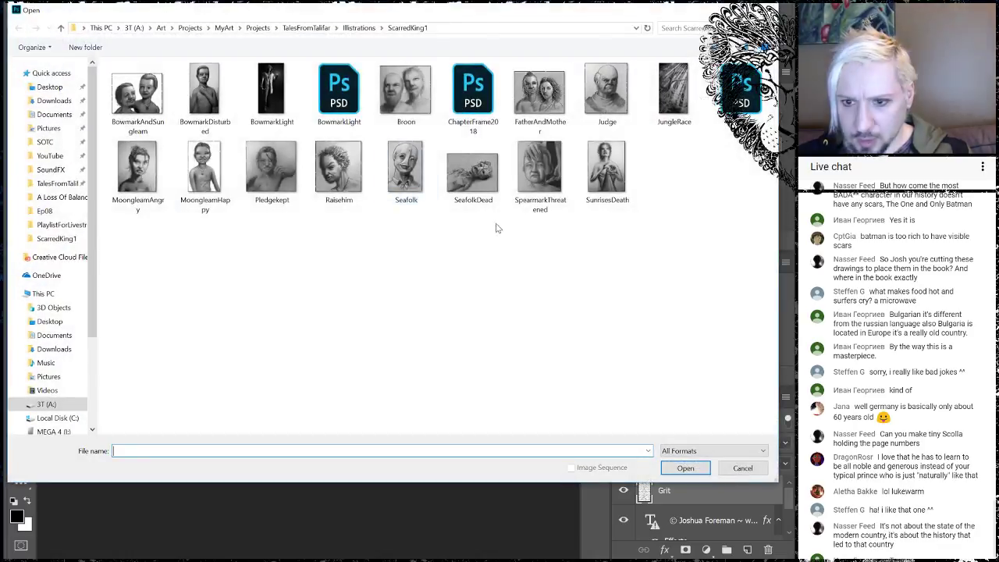
pyautogui.click(361, 29)
pyautogui.scroll(-10, 459, 268)
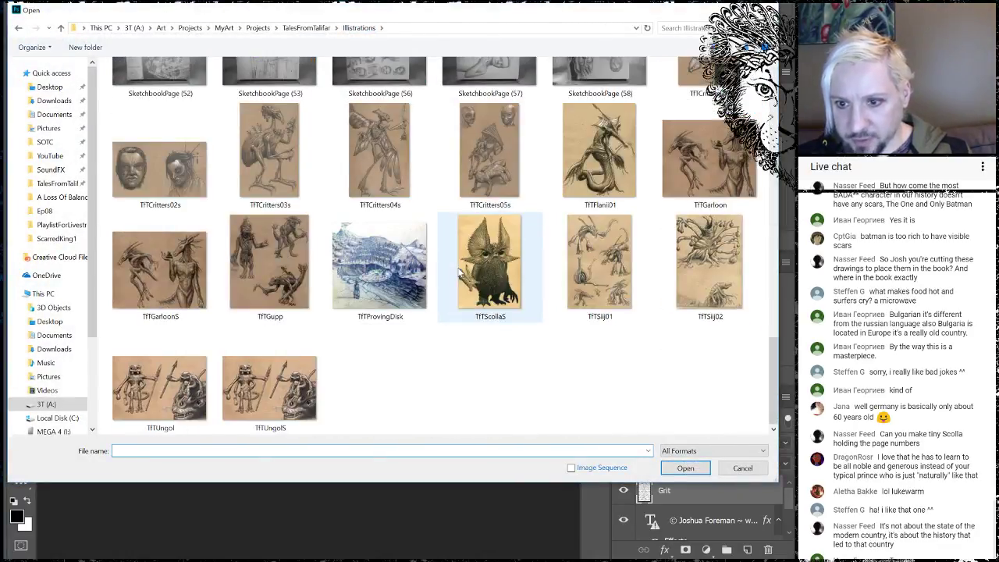
pyautogui.scroll(3, 459, 270)
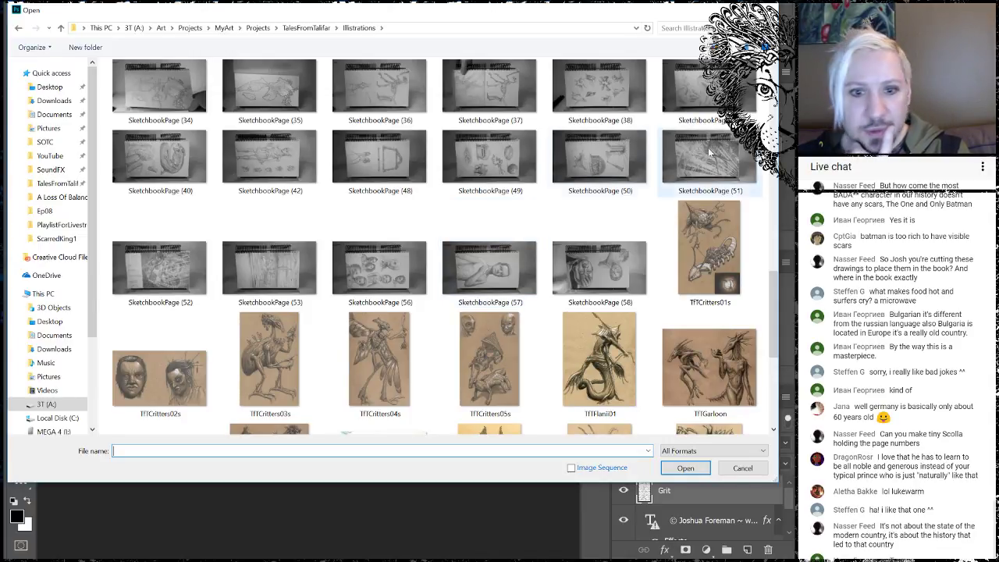
pyautogui.click(264, 258)
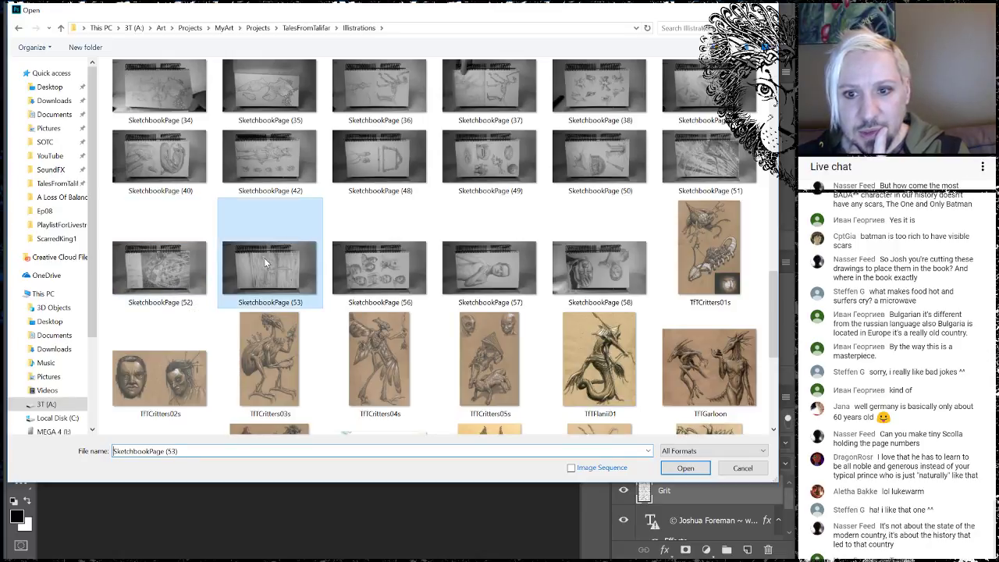
pyautogui.click(685, 467)
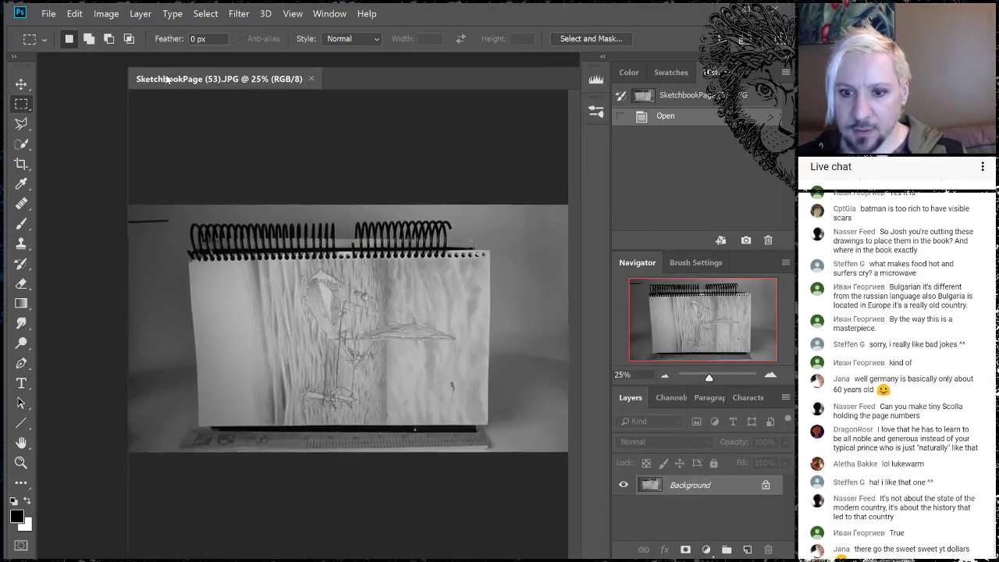
# Rotate the sketchbook photo 90° counterclockwise so the sailboat stands upright, and dock its floating document window.
pyautogui.click(106, 14)
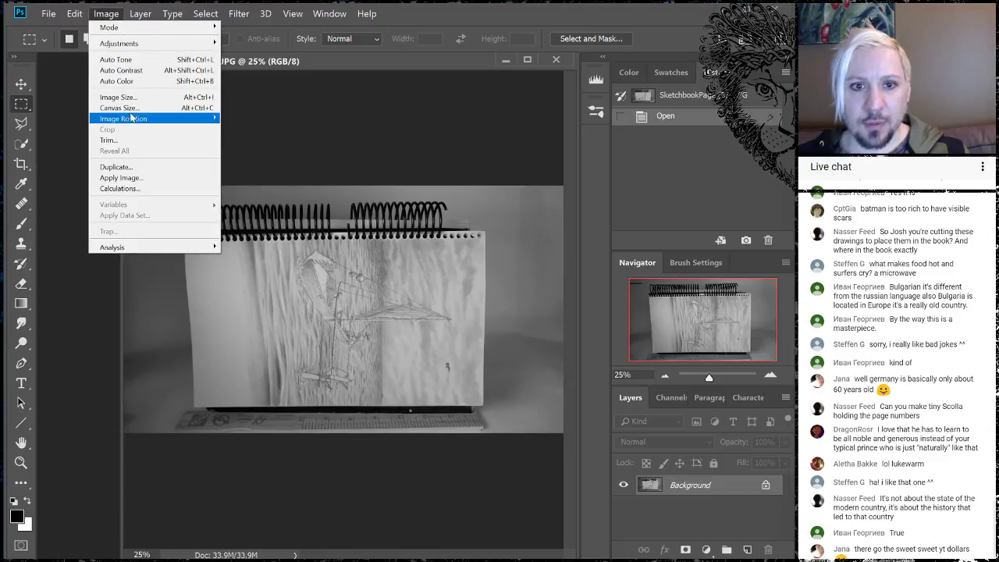
pyautogui.moveTo(133, 119)
pyautogui.click(48, 142)
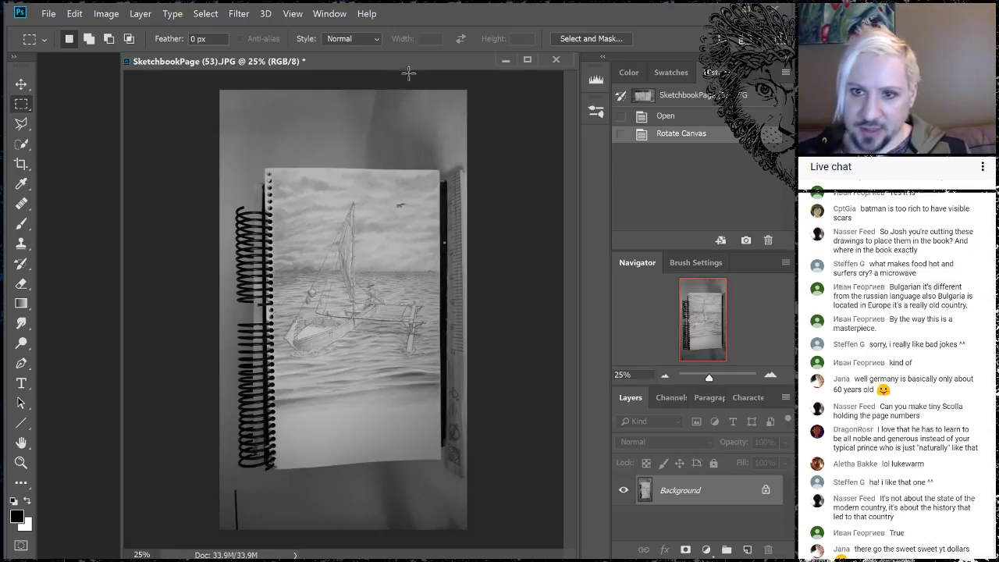
pyautogui.moveTo(369, 62)
pyautogui.mouseDown()
pyautogui.moveTo(277, 85)
pyautogui.moveTo(287, 62)
pyautogui.mouseUp()
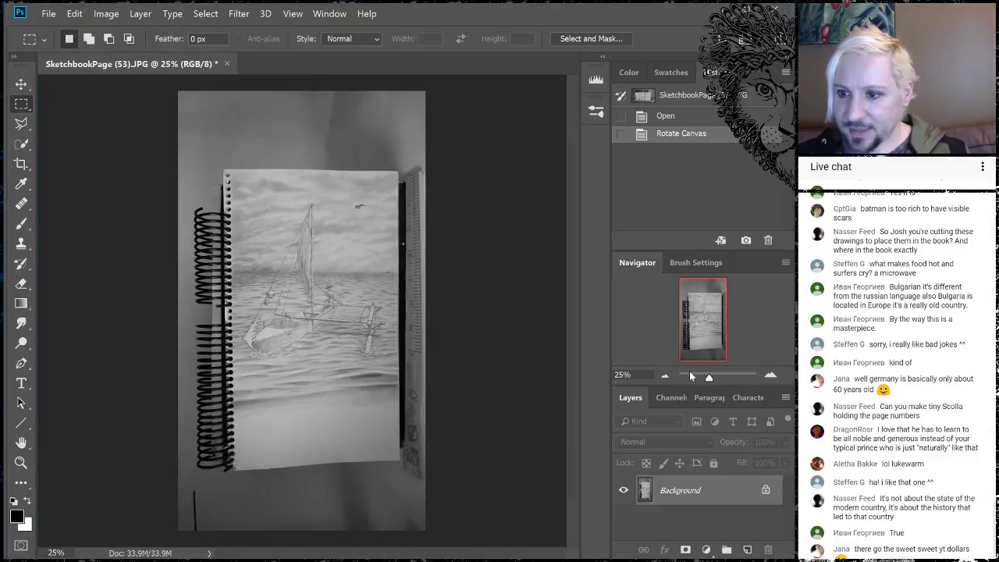
# Crop the photo to the sailboat drawing, cutting off the spiral binding, ruler and blank lower page, and deselect.
pyautogui.click(773, 376)
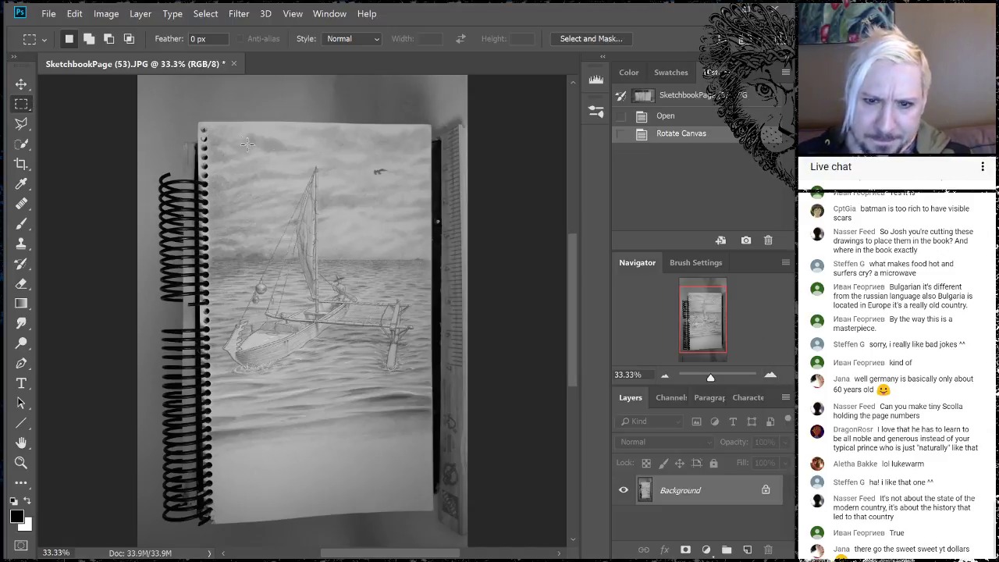
pyautogui.moveTo(209, 130); pyautogui.dragTo(429, 430)
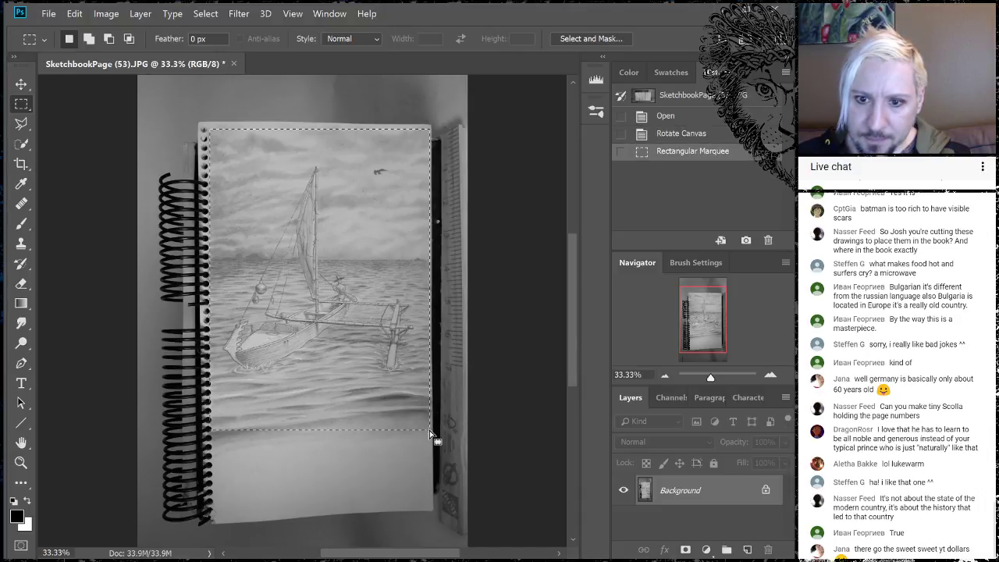
pyautogui.click(109, 15)
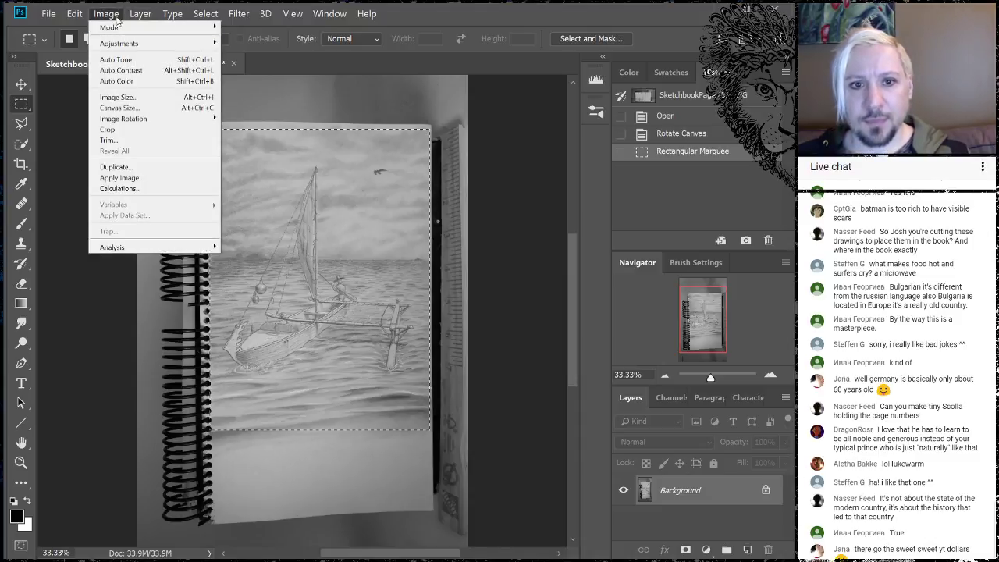
pyautogui.click(107, 128)
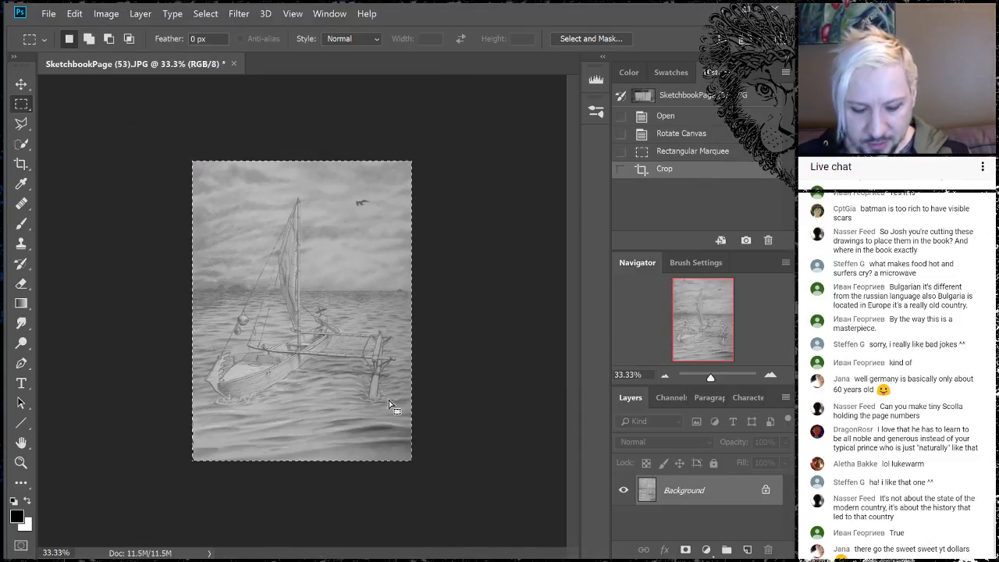
pyautogui.hotkey('ctrl', 'd')
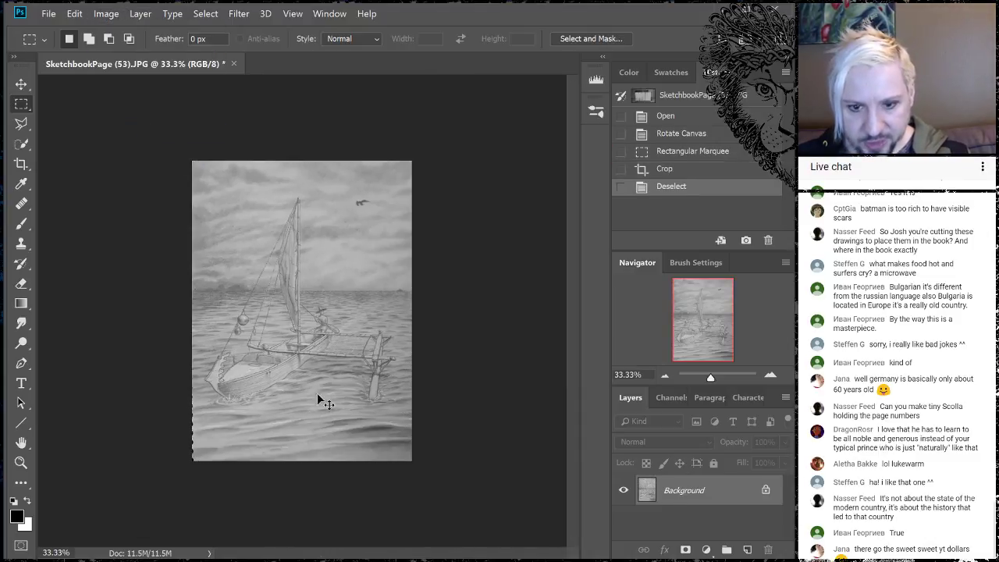
# Crop the thin strip of binder holes off the left edge of the sailboat drawing, and deselect.
pyautogui.click(771, 375)
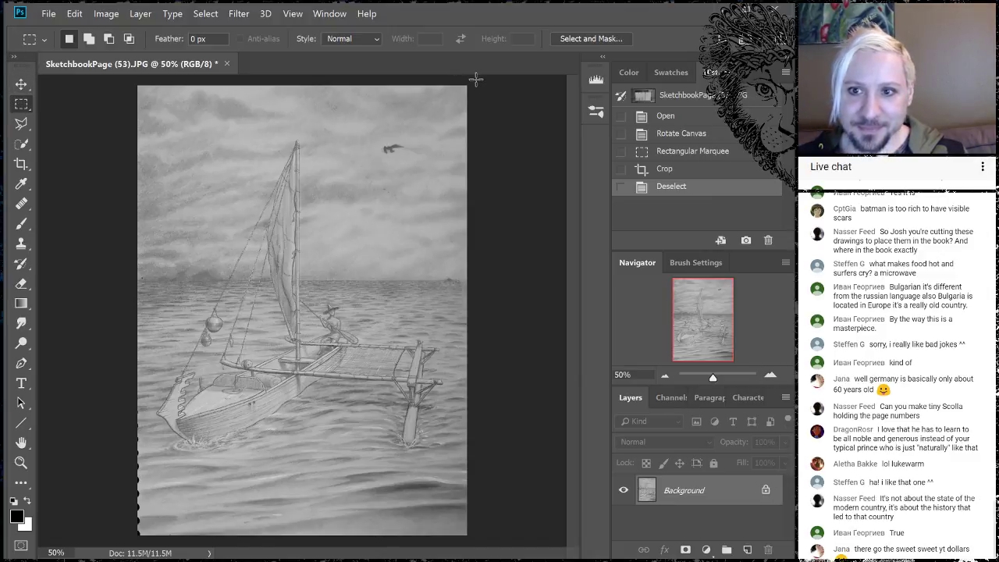
pyautogui.moveTo(475, 79); pyautogui.dragTo(139, 537)
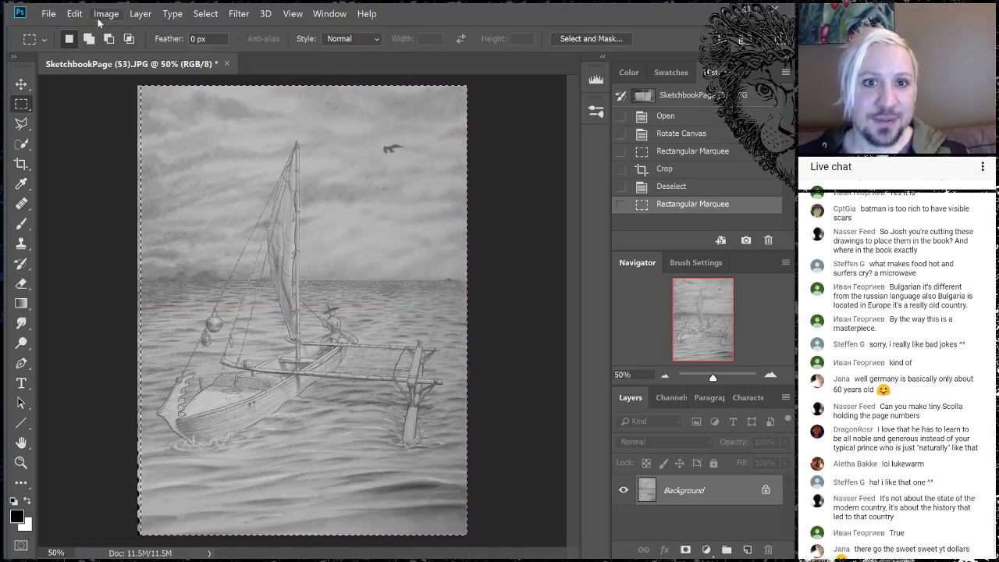
pyautogui.click(102, 17)
pyautogui.click(114, 130)
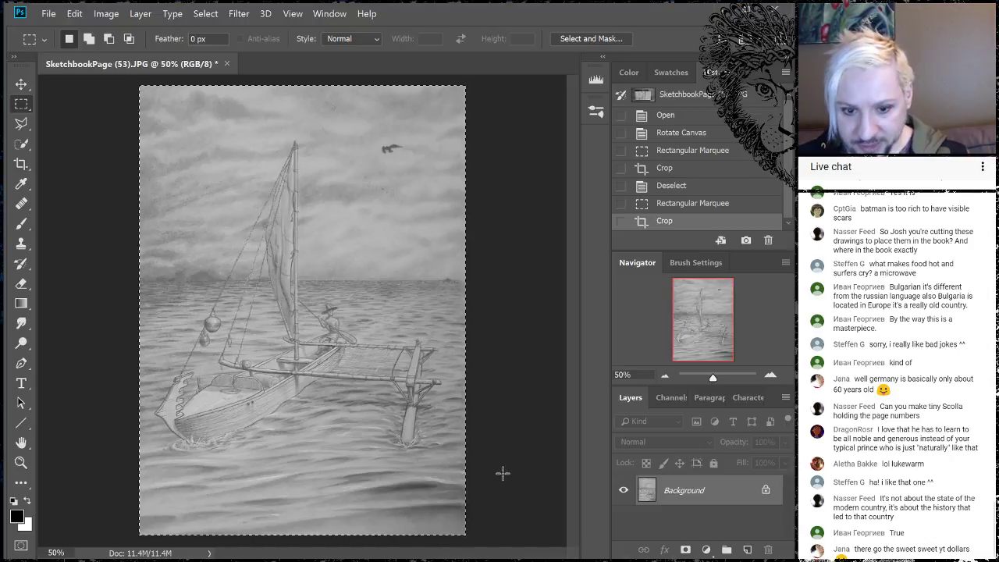
pyautogui.hotkey('ctrl', 'd')
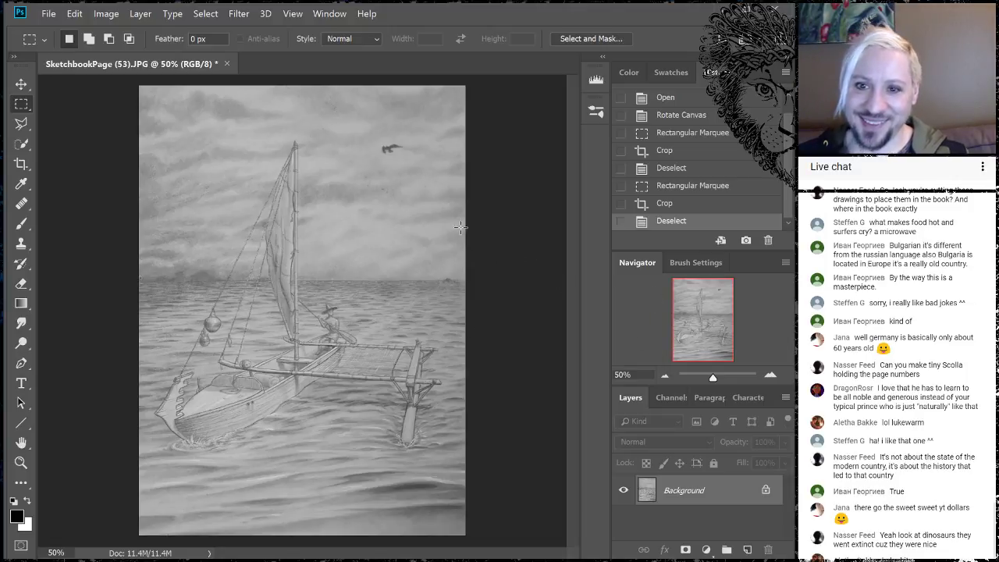
pyautogui.click(771, 376)
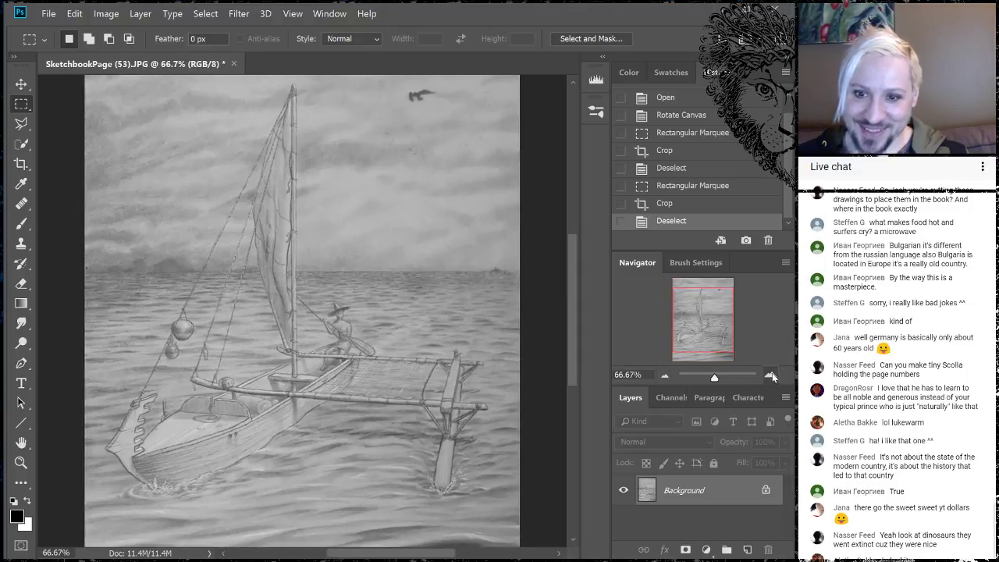
# Examine the cropped sailboat drawing as a whole and up close around the seated paddler and his hat.
pyautogui.click(770, 376)
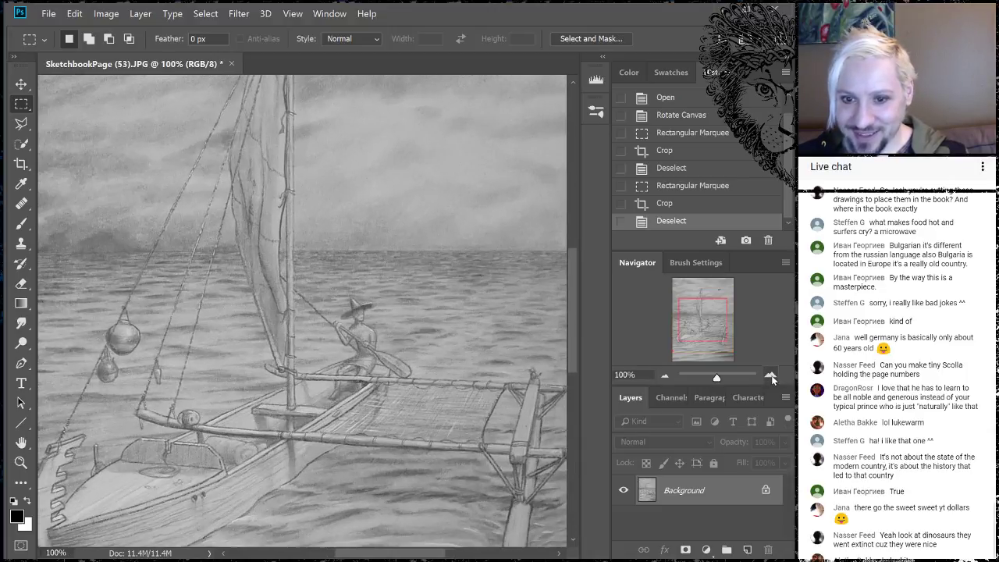
pyautogui.click(773, 375)
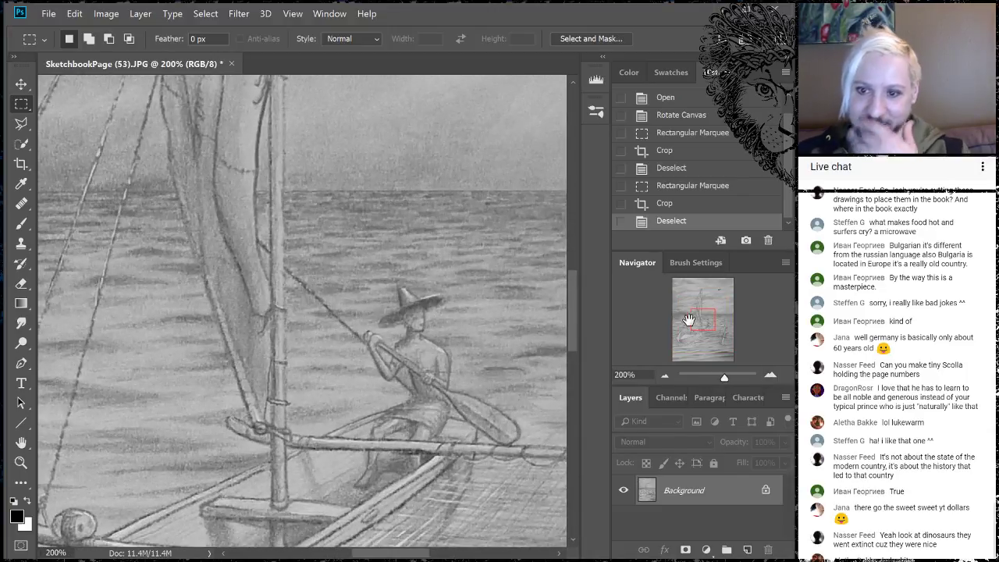
pyautogui.moveTo(703, 318); pyautogui.dragTo(703, 317)
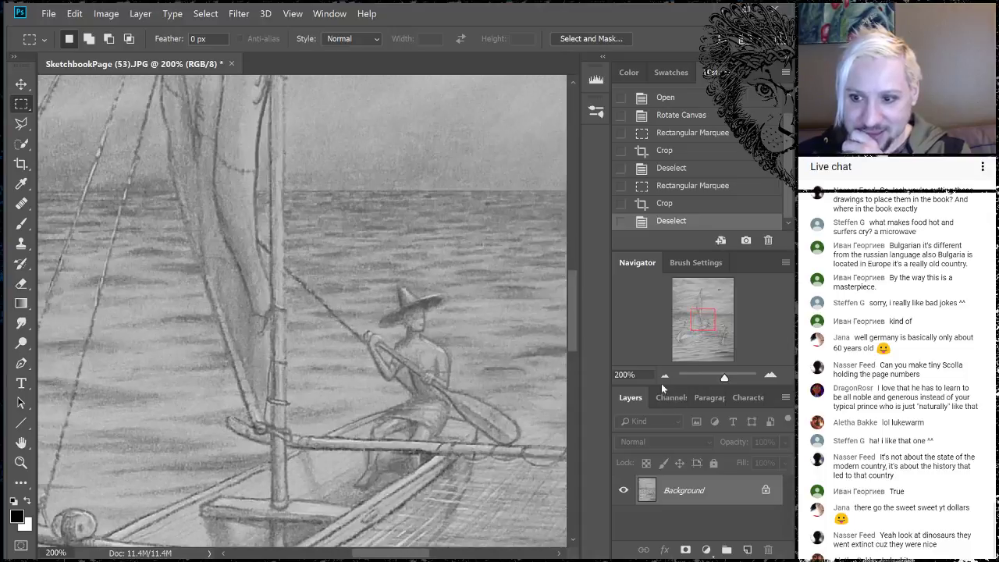
pyautogui.click(665, 376)
pyautogui.click(665, 376)
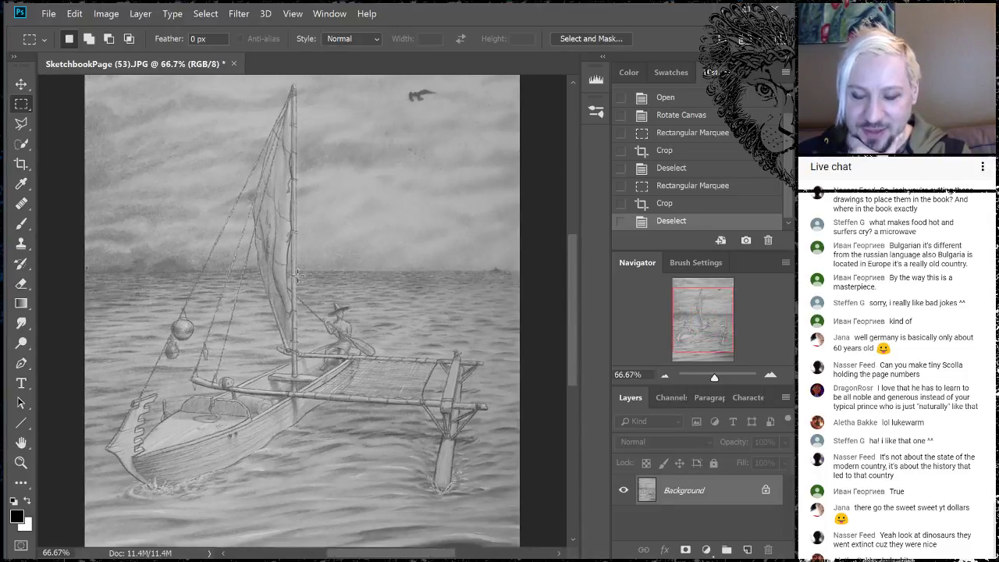
pyautogui.click(665, 377)
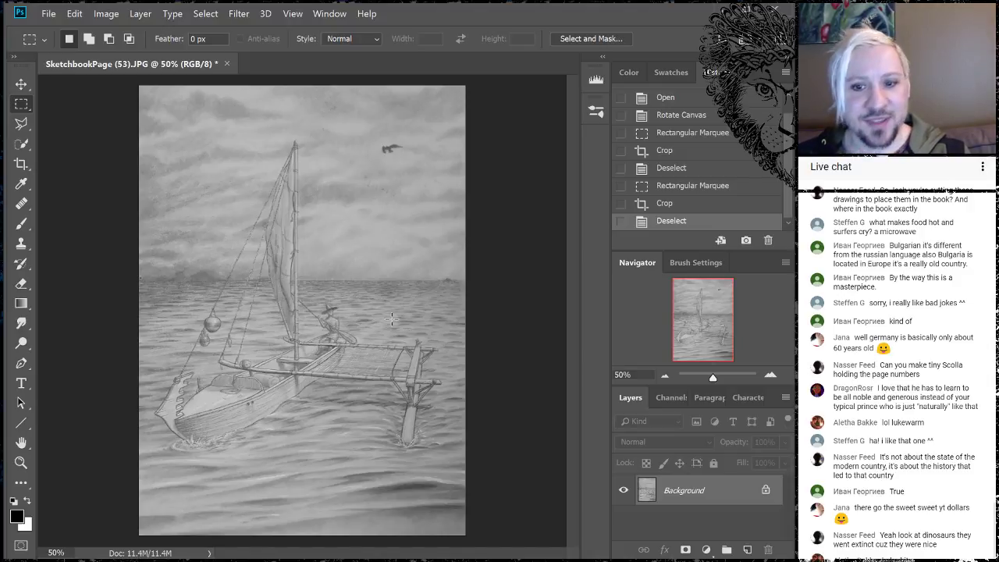
pyautogui.click(770, 376)
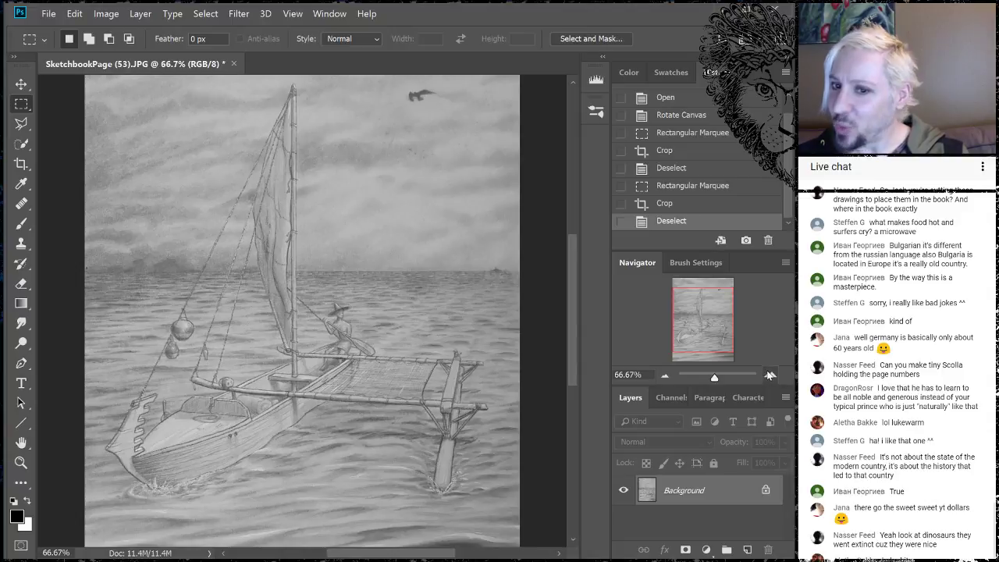
pyautogui.click(769, 375)
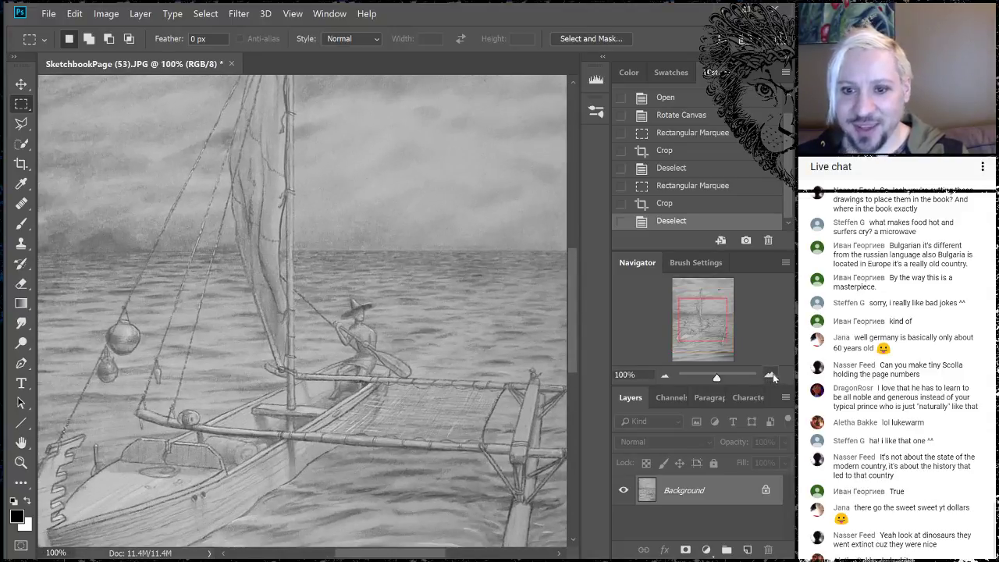
pyautogui.click(771, 374)
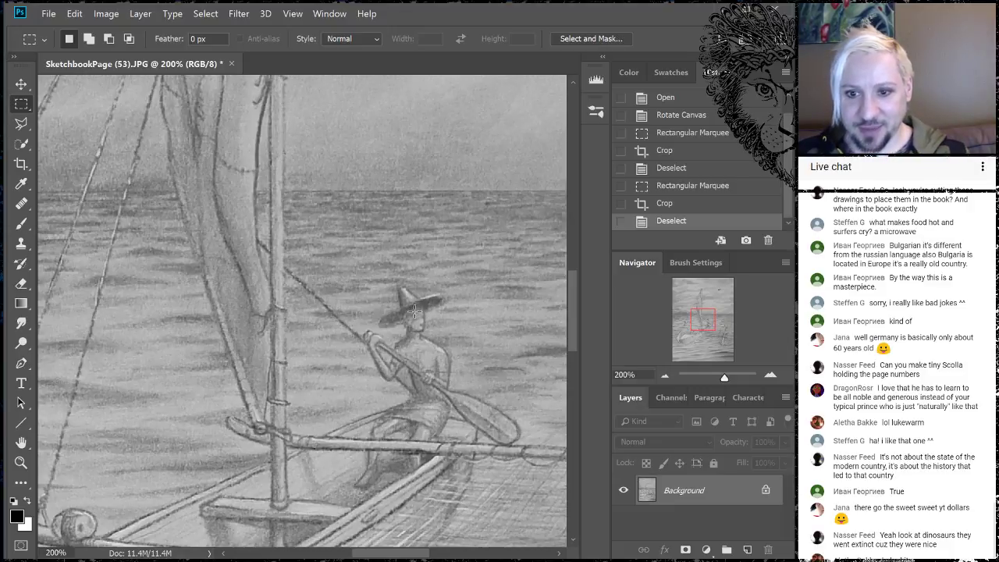
# Select a triangular area over the crown of the paddler's hat, from its peak to both brim ends, with the Polygonal Lasso.
pyautogui.click(22, 123)
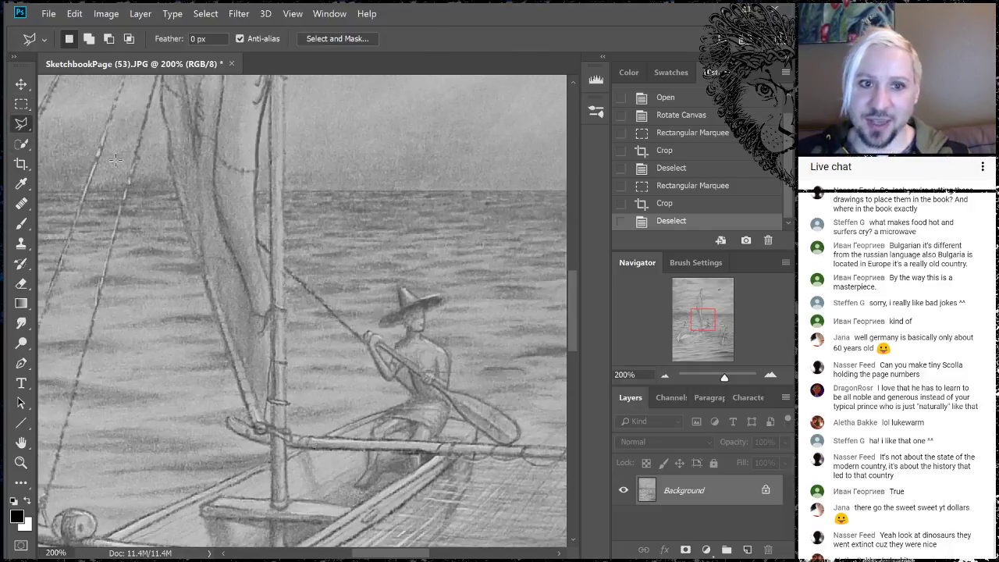
pyautogui.click(770, 378)
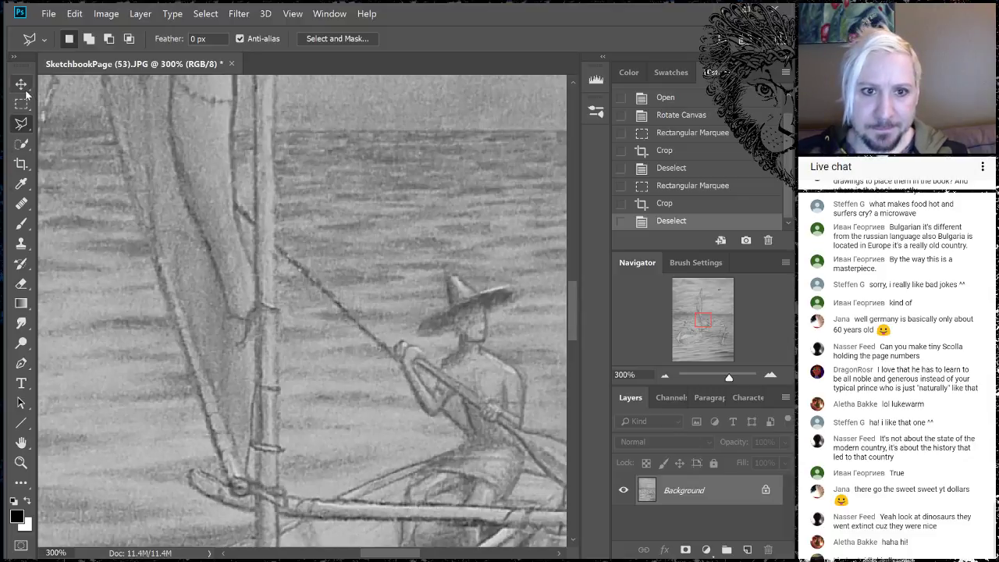
pyautogui.click(446, 276)
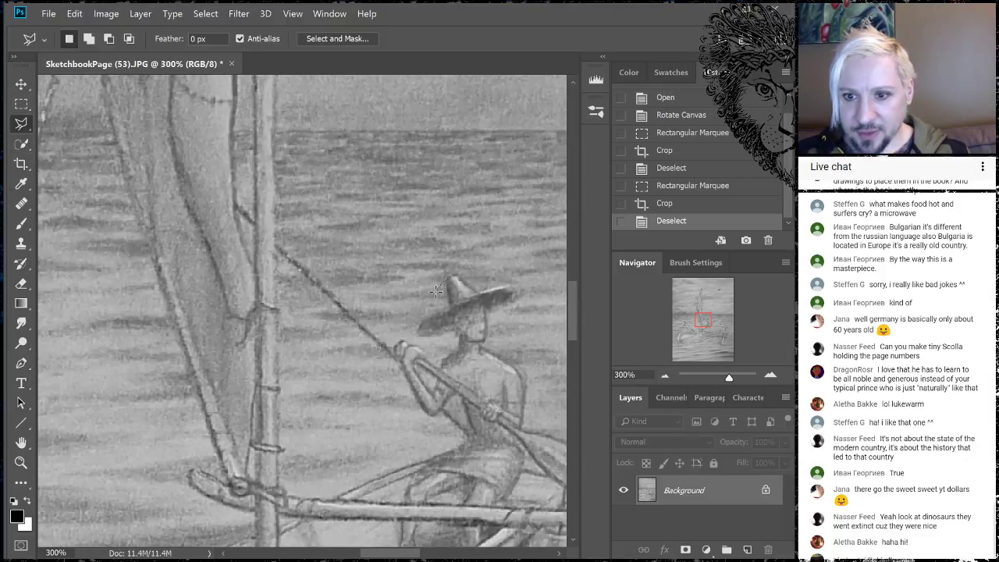
pyautogui.click(421, 331)
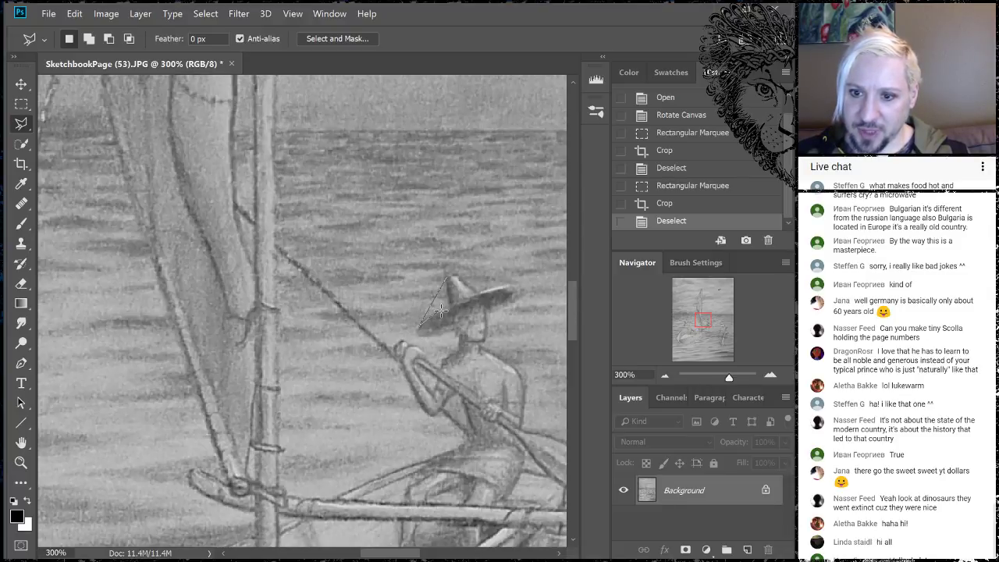
pyautogui.click(513, 289)
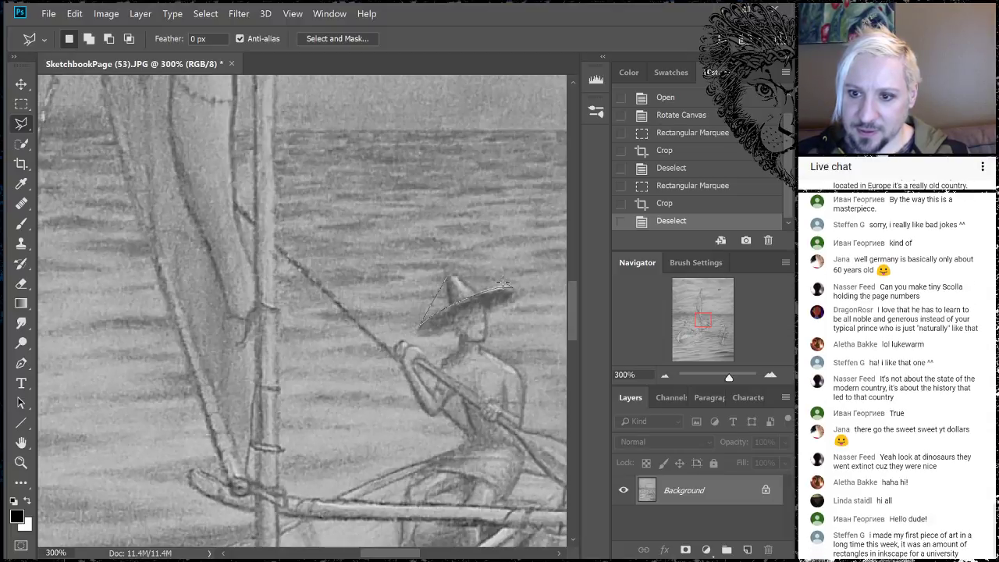
pyautogui.click(446, 277)
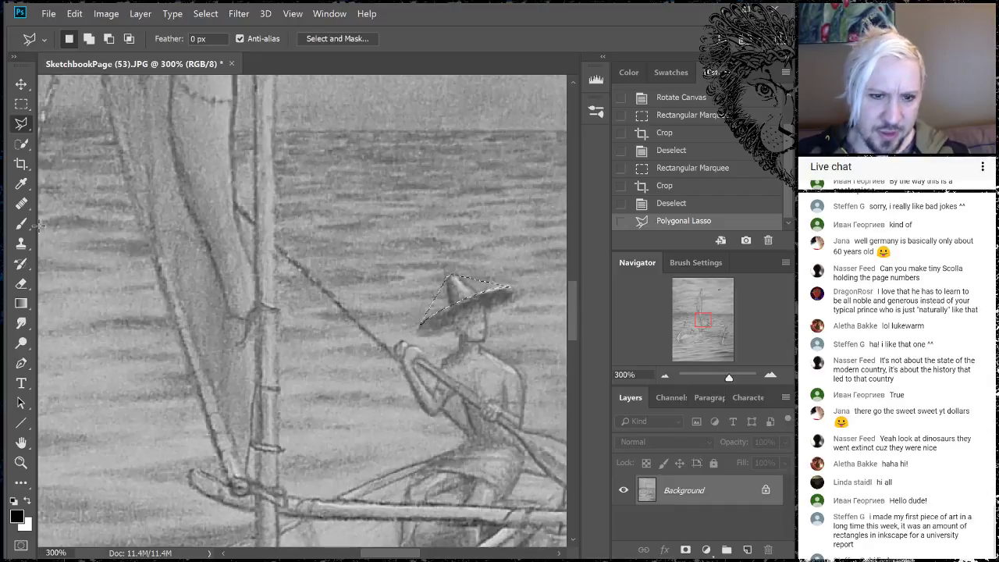
# Fill the selected area with hat shading using the Clone Stamp at brush size 15, reshaping the hat into a cone, and deselect.
pyautogui.click(21, 243)
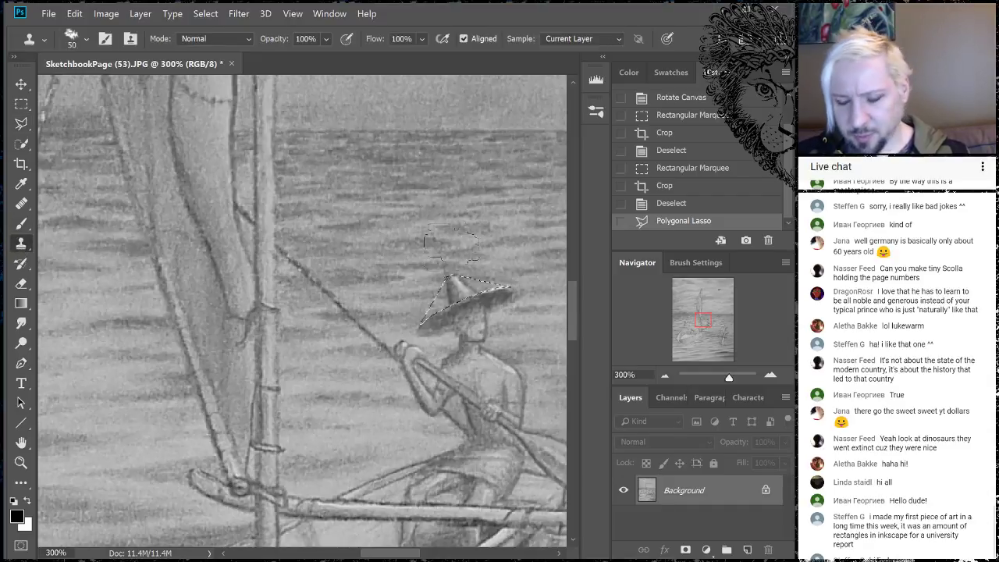
pyautogui.press('[')
pyautogui.press('[')
pyautogui.press('[')
pyautogui.press('[')
pyautogui.press('[')
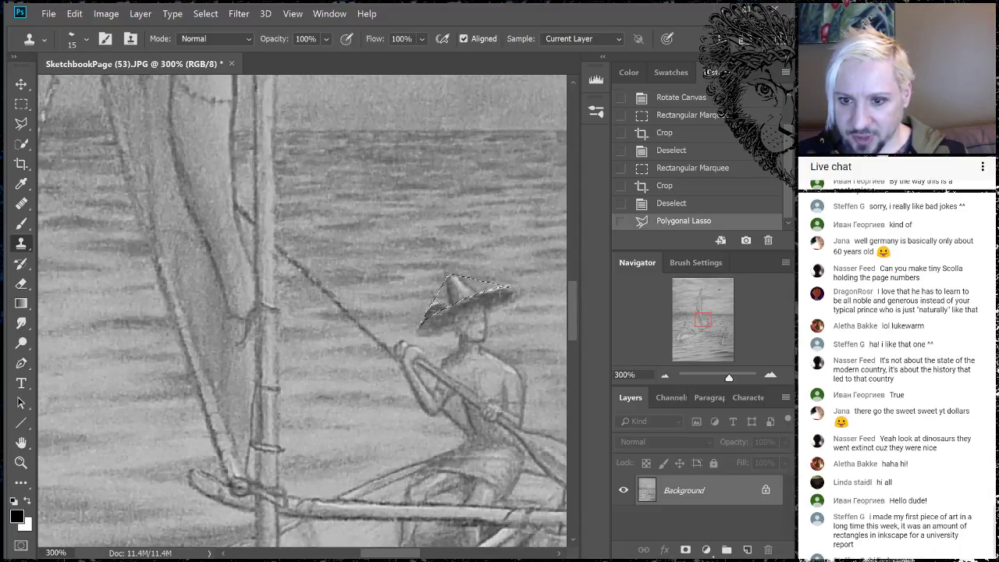
pyautogui.click(502, 289)
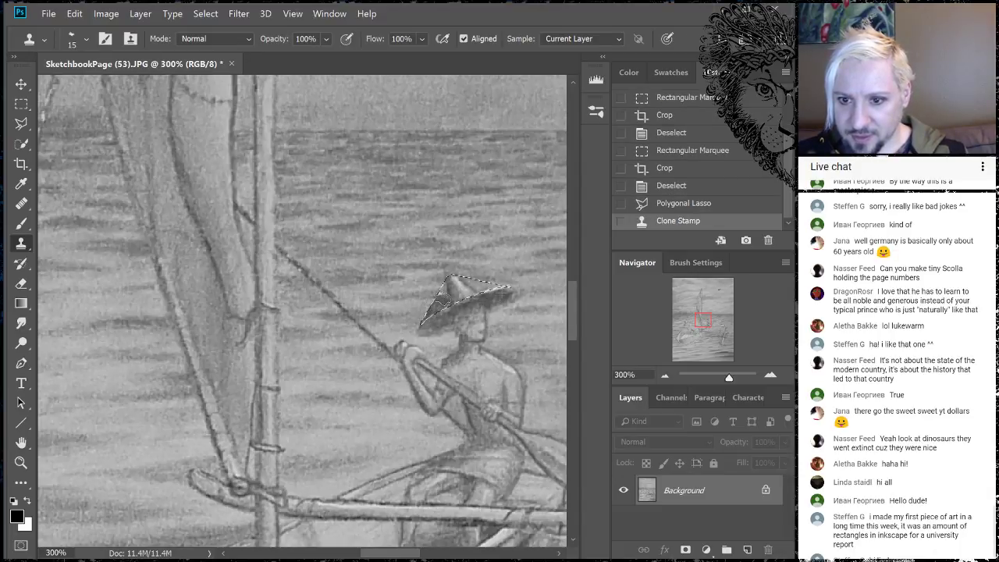
pyautogui.moveTo(441, 300); pyautogui.dragTo(489, 297)
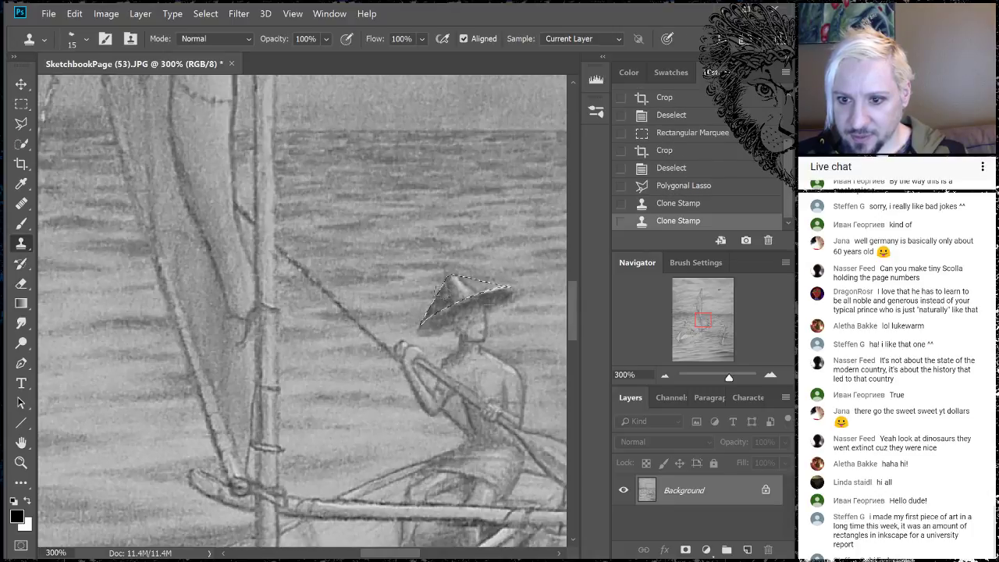
pyautogui.click(503, 306)
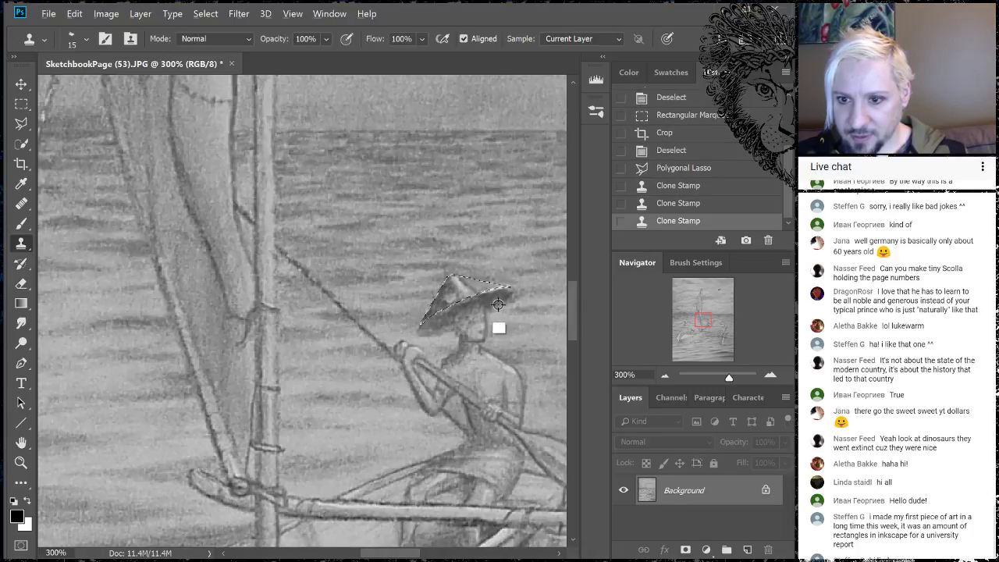
pyautogui.click(515, 274)
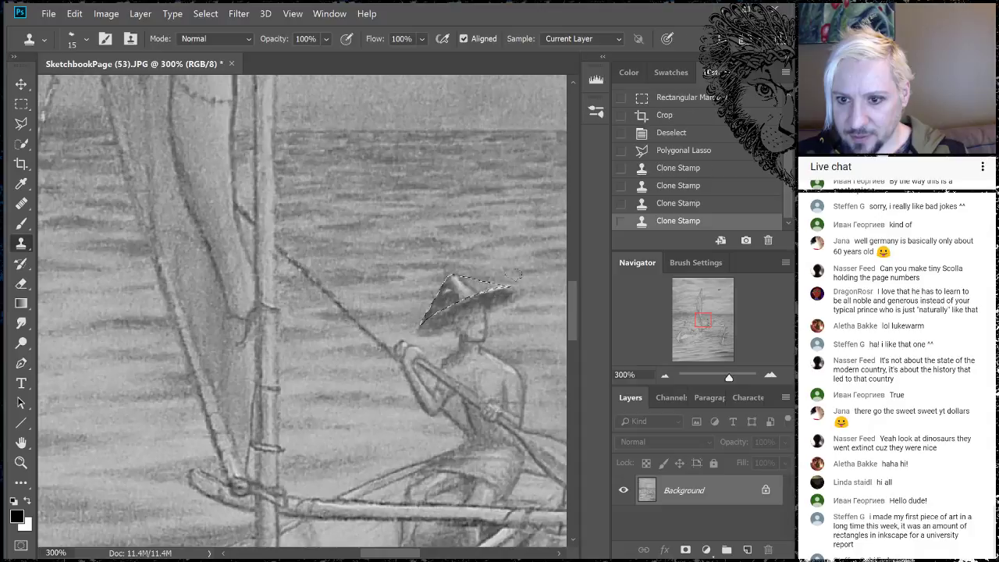
pyautogui.click(517, 286)
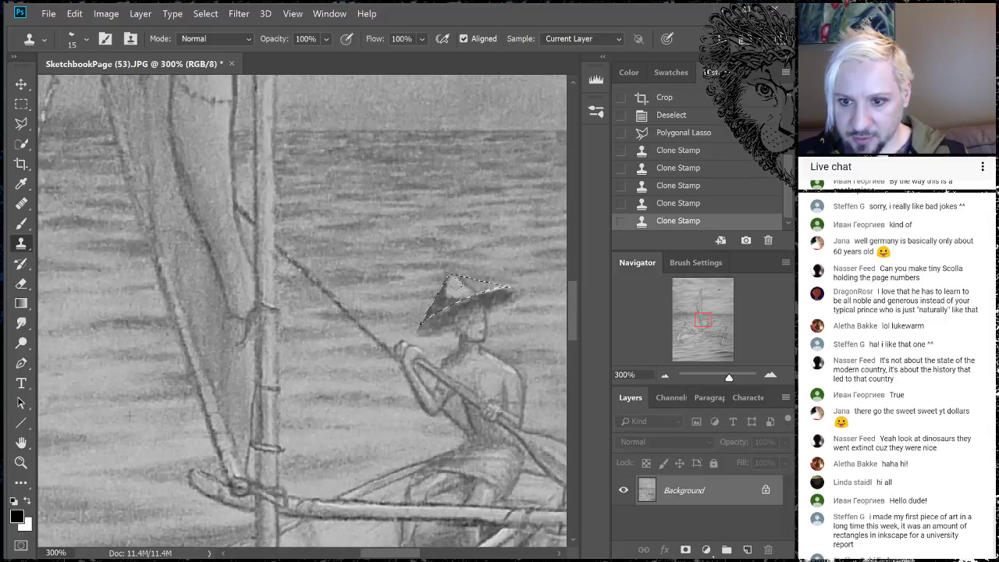
pyautogui.click(507, 286)
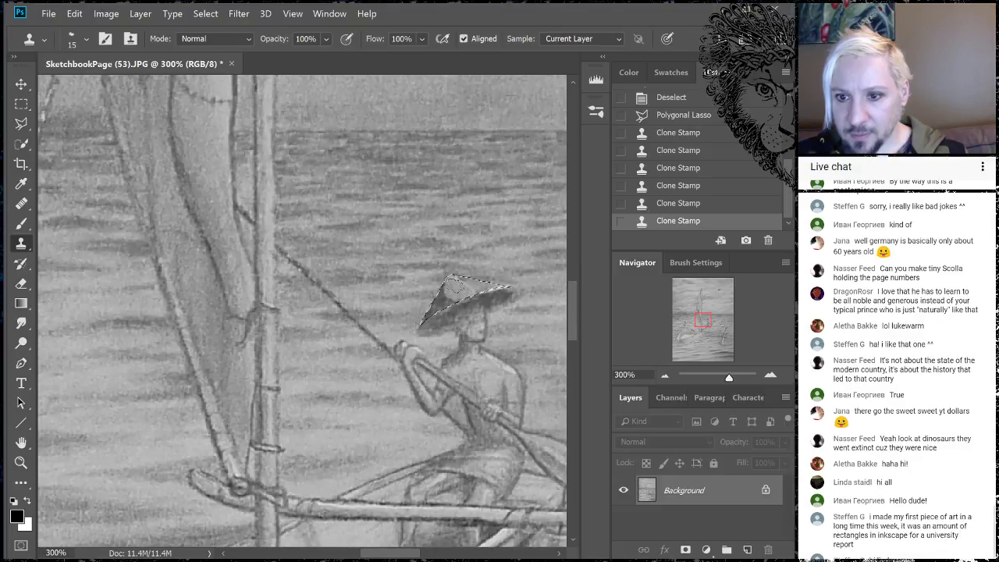
pyautogui.click(507, 286)
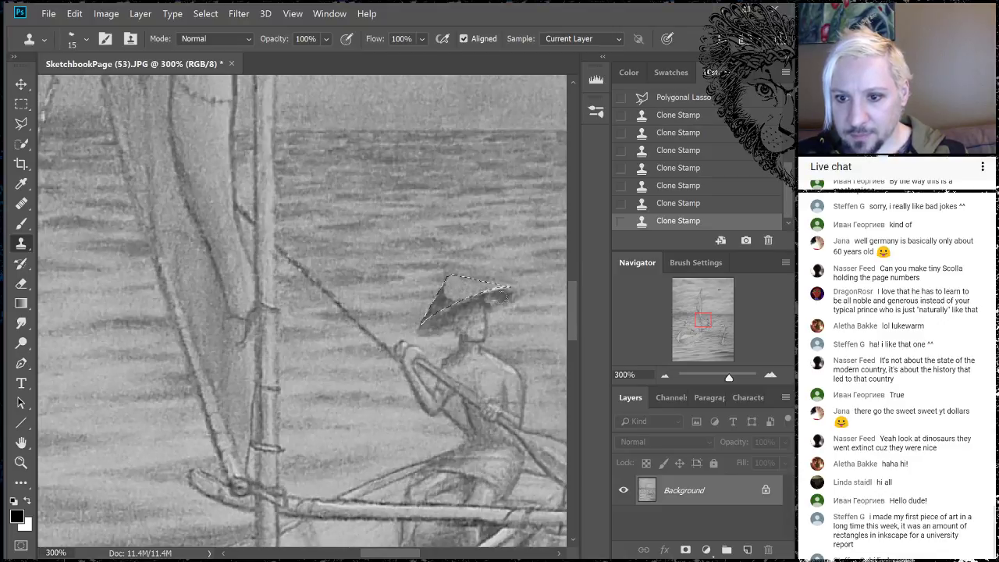
pyautogui.click(449, 303)
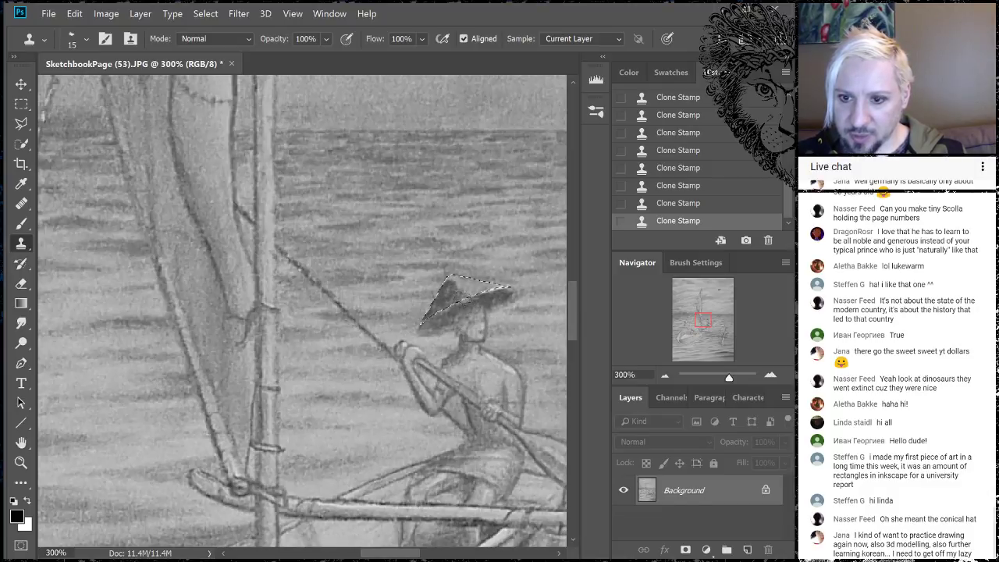
pyautogui.press('alt')
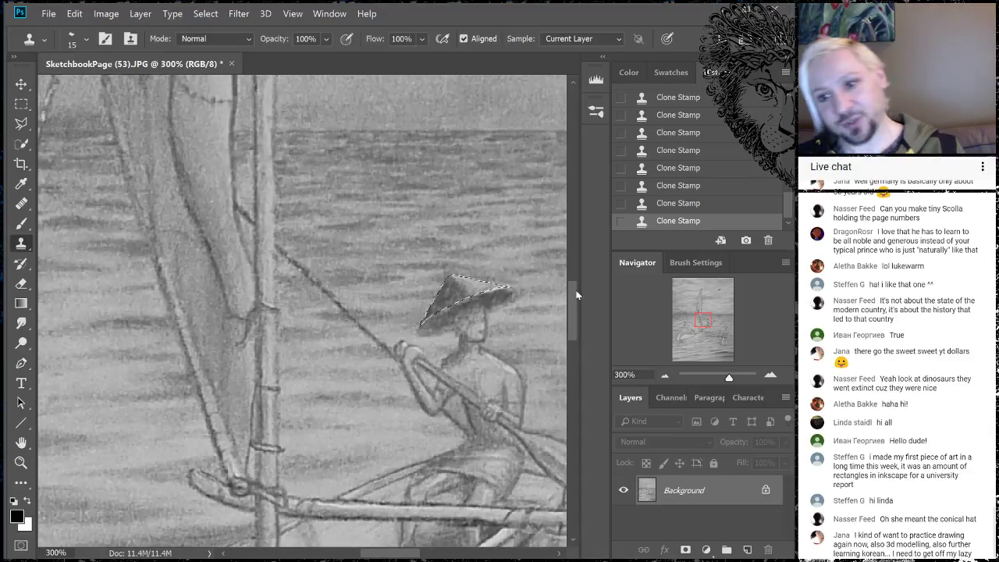
pyautogui.hotkey('ctrl', 'd')
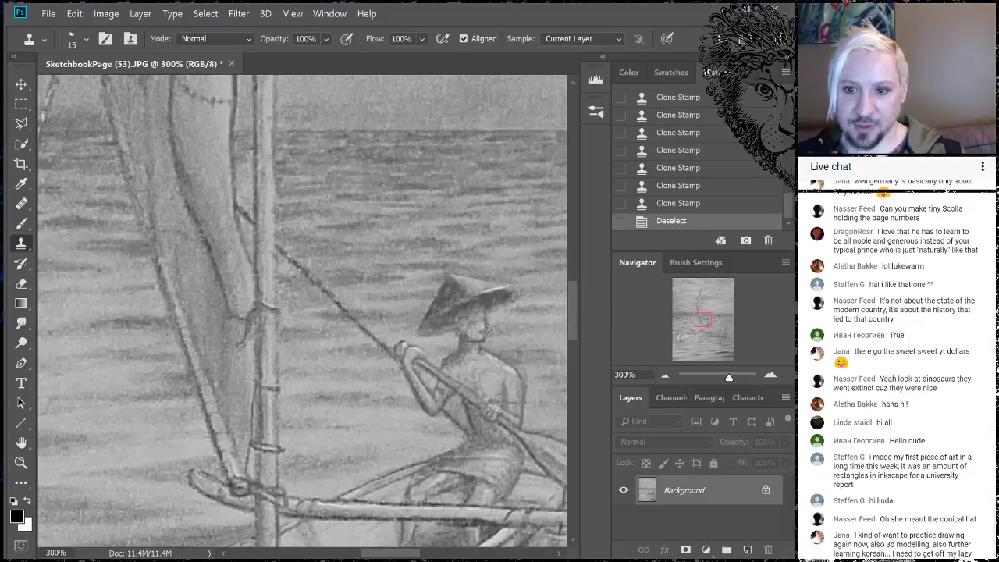
# Select the paddler's whole conical hat with the Polygonal Lasso, following the brim around his head.
pyautogui.click(665, 377)
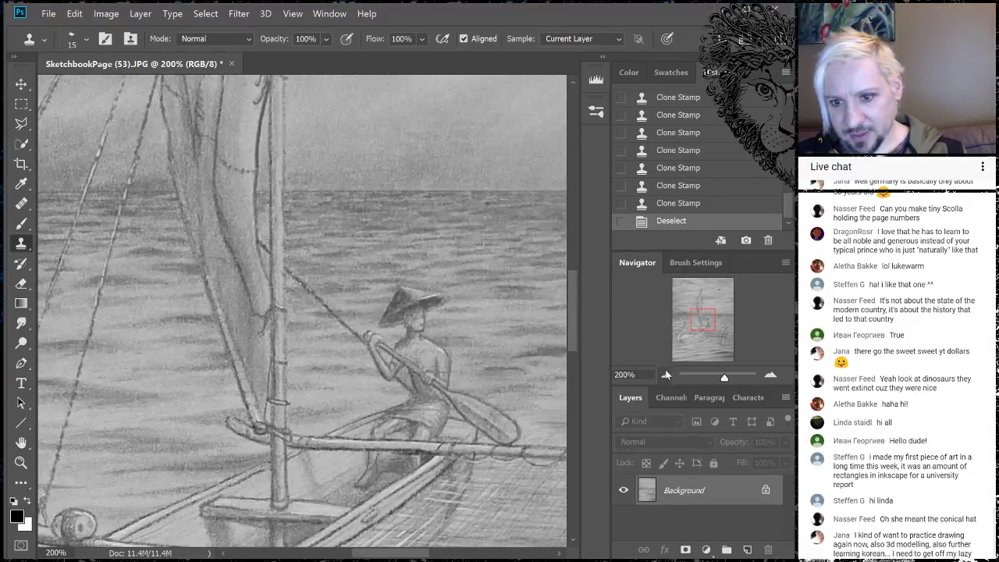
pyautogui.click(665, 376)
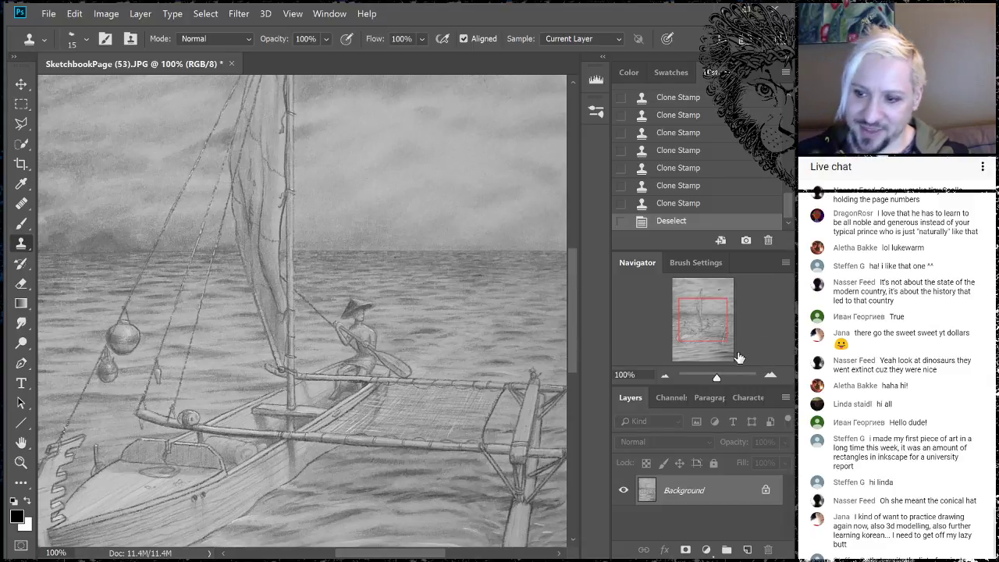
pyautogui.click(771, 377)
pyautogui.click(770, 377)
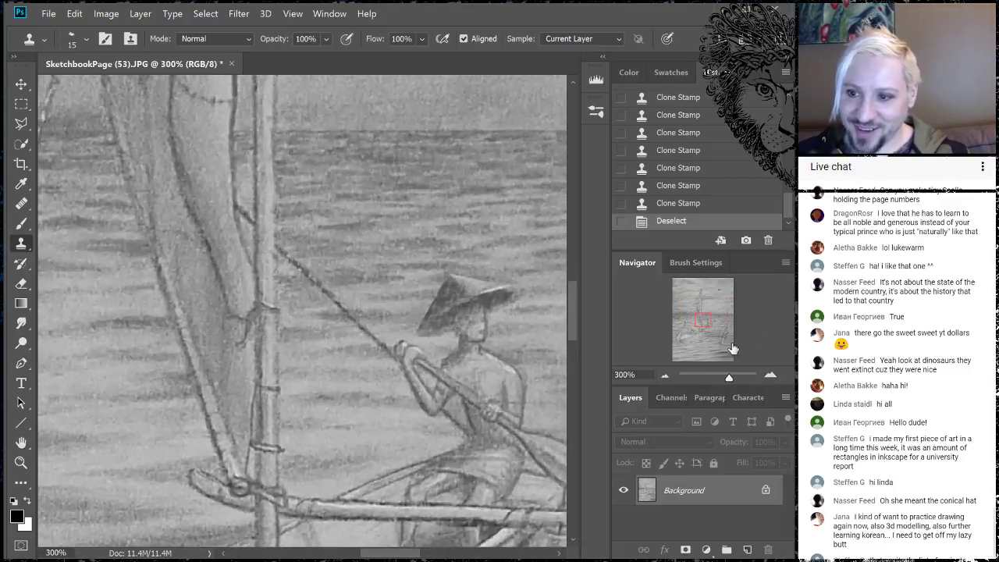
pyautogui.click(23, 122)
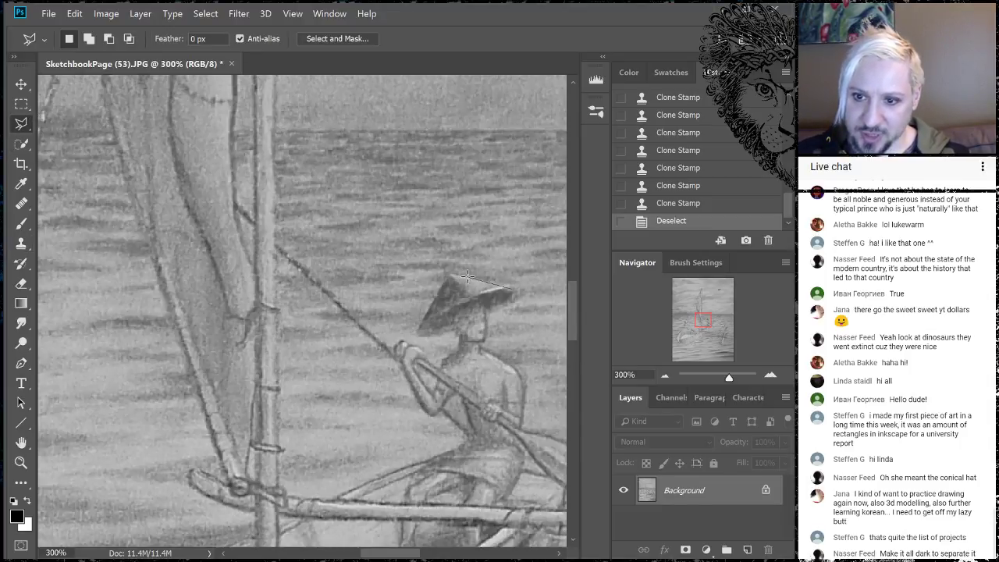
pyautogui.moveTo(495, 282)
pyautogui.mouseDown()
pyautogui.moveTo(453, 272)
pyautogui.moveTo(433, 288)
pyautogui.moveTo(449, 279)
pyautogui.moveTo(418, 338)
pyautogui.moveTo(442, 337)
pyautogui.moveTo(458, 310)
pyautogui.moveTo(503, 307)
pyautogui.mouseUp()
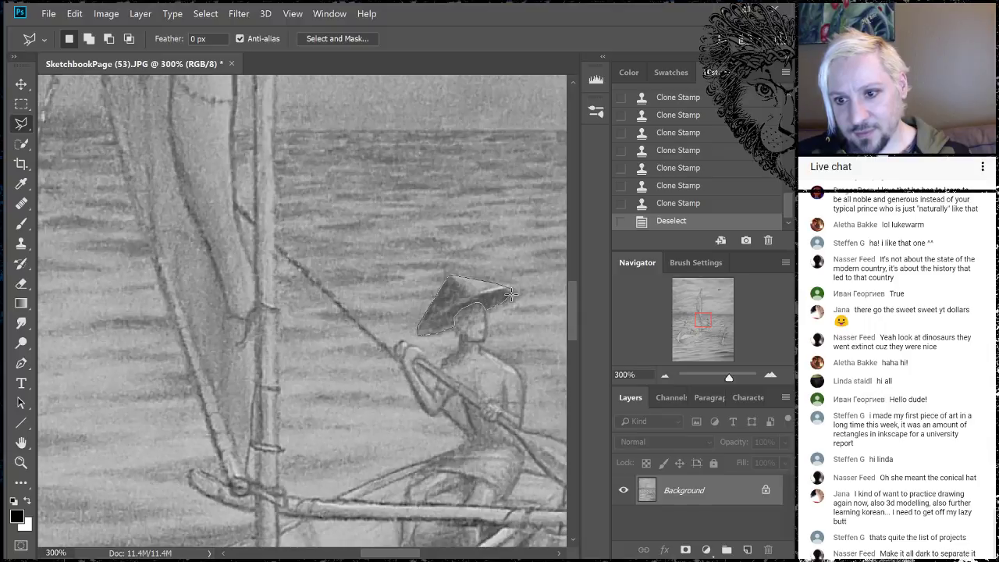
pyautogui.doubleClick(516, 295)
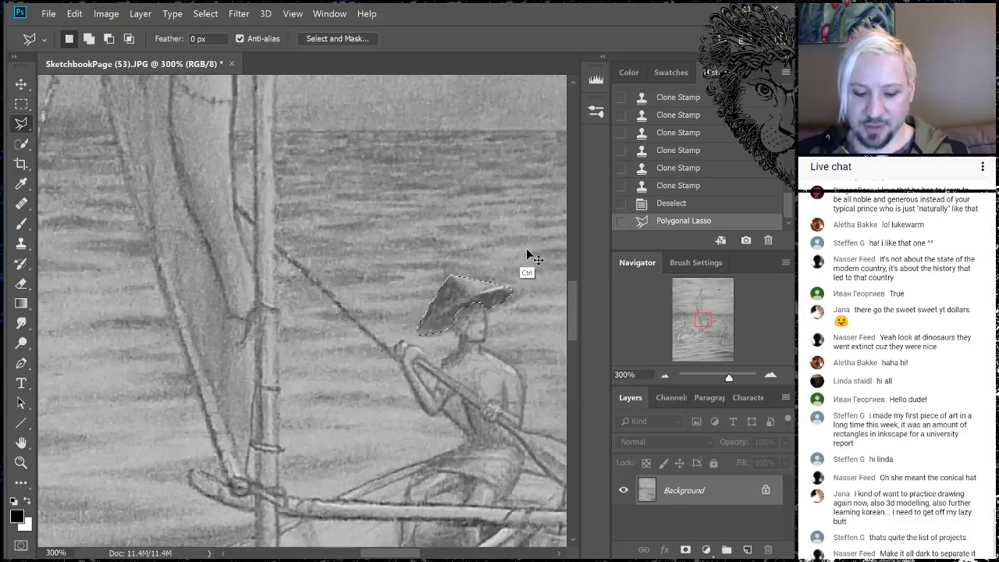
# Copy the selected hat onto a new layer and move the copy down beside the paddler's raised hand.
pyautogui.hotkey('ctrl', 'c')
pyautogui.hotkey('ctrl', 'v')
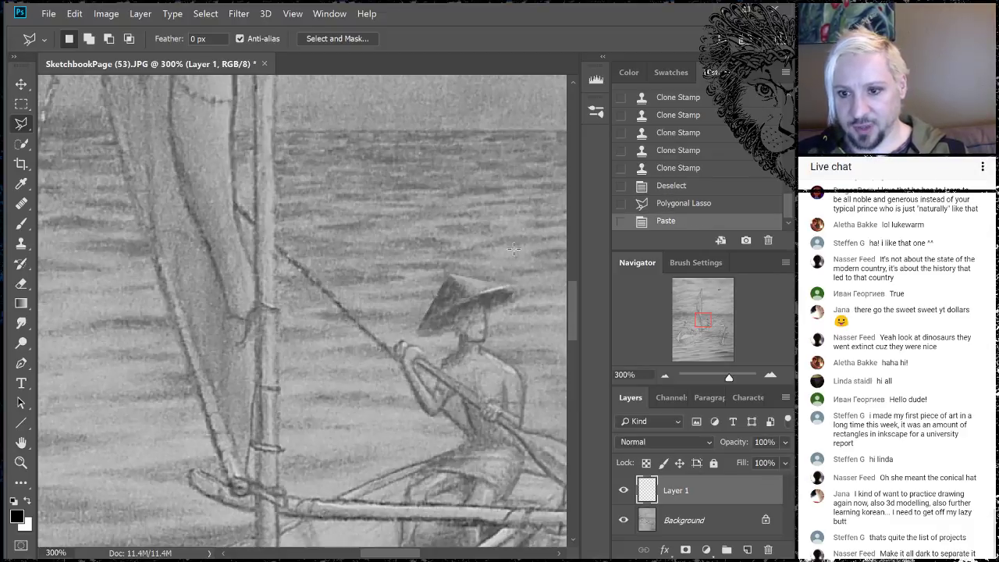
pyautogui.click(21, 84)
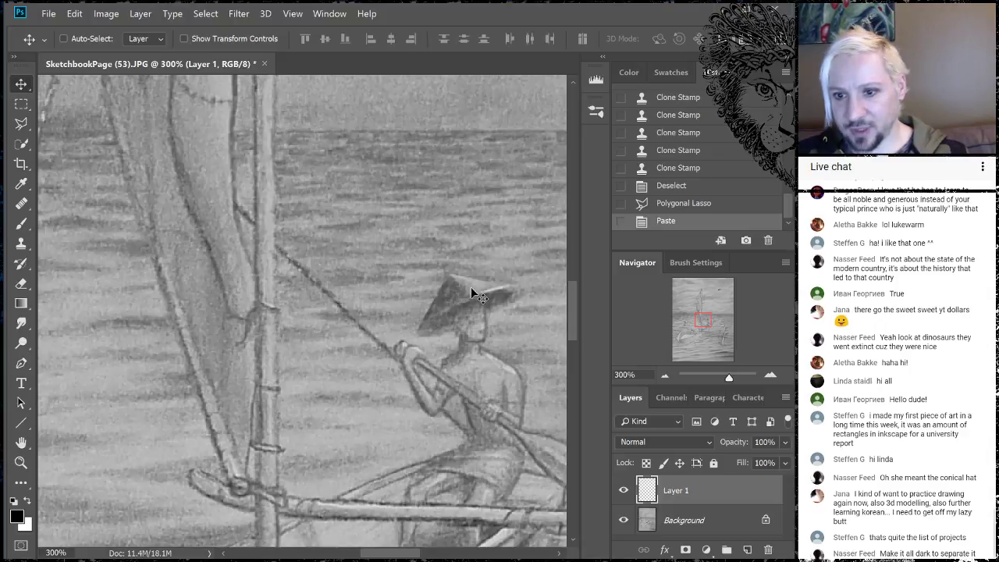
pyautogui.moveTo(470, 286); pyautogui.dragTo(412, 341)
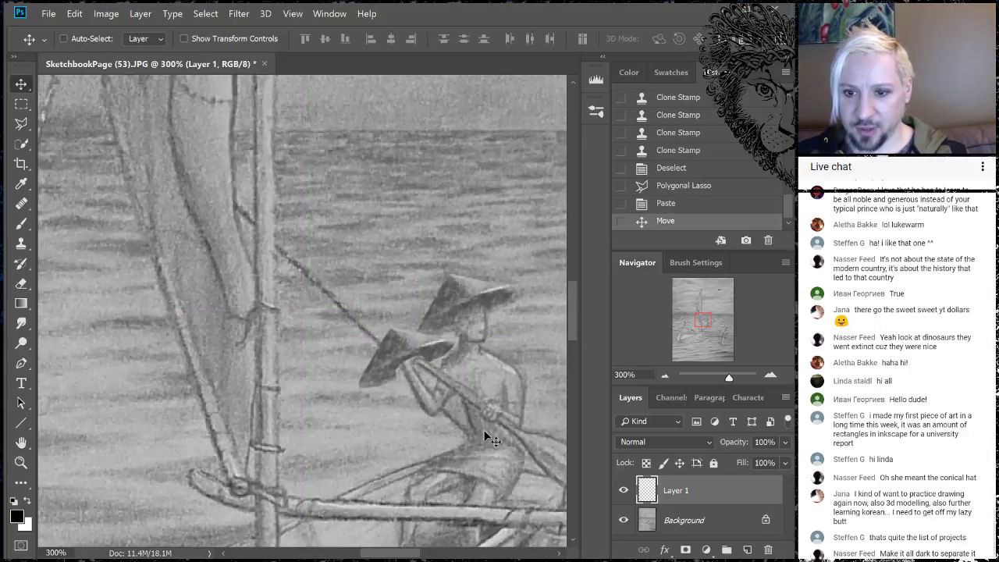
# Move the hat copy onto the flying bird in the sky, and from there onto the tip of the mast.
pyautogui.moveTo(700, 319); pyautogui.dragTo(696, 311)
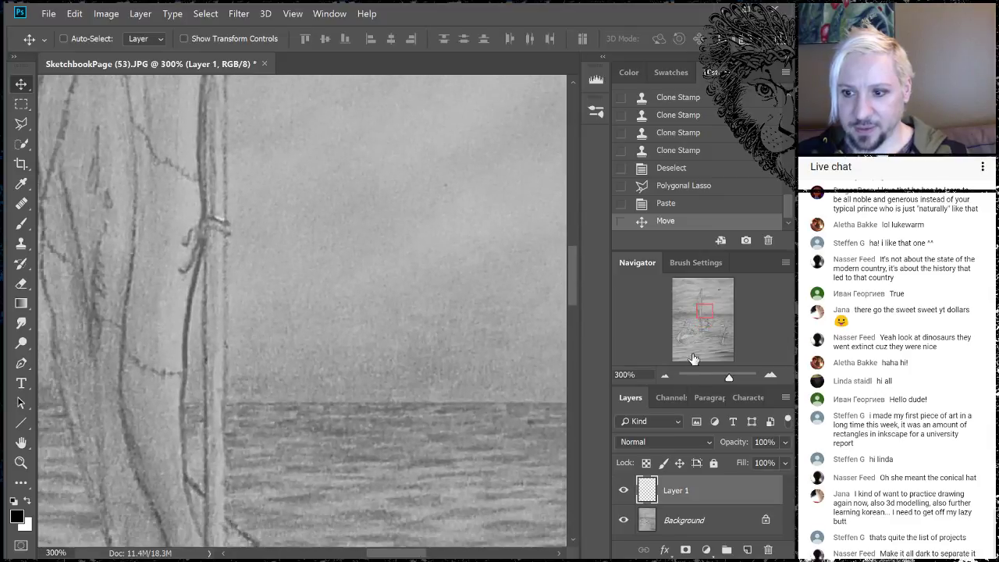
pyautogui.click(665, 375)
pyautogui.click(665, 376)
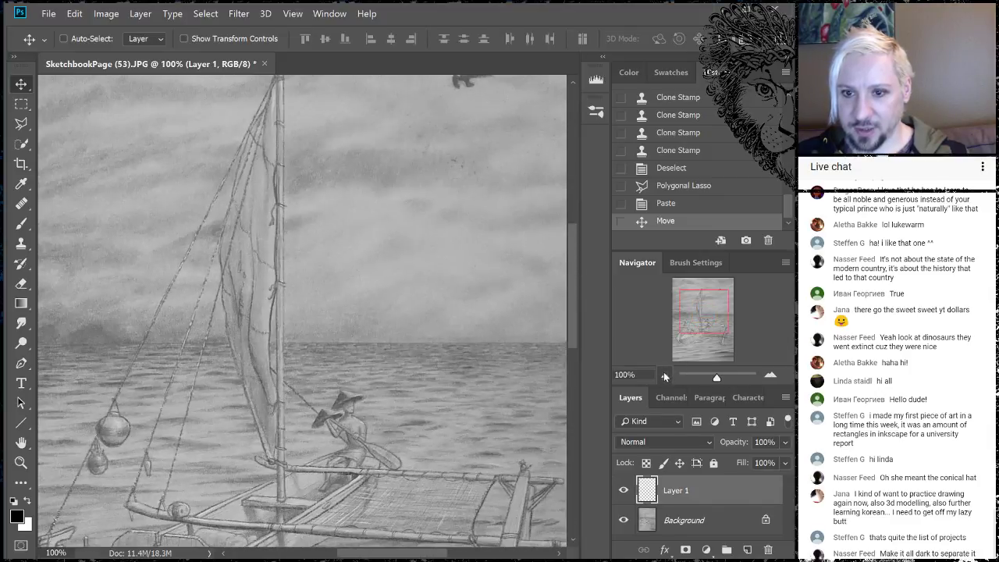
pyautogui.click(665, 375)
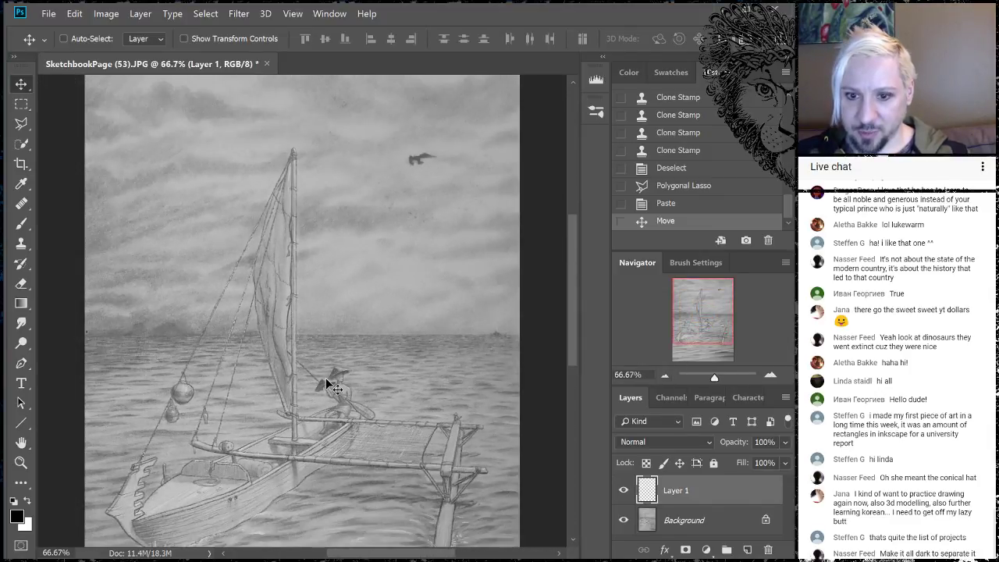
pyautogui.moveTo(326, 378); pyautogui.dragTo(413, 150)
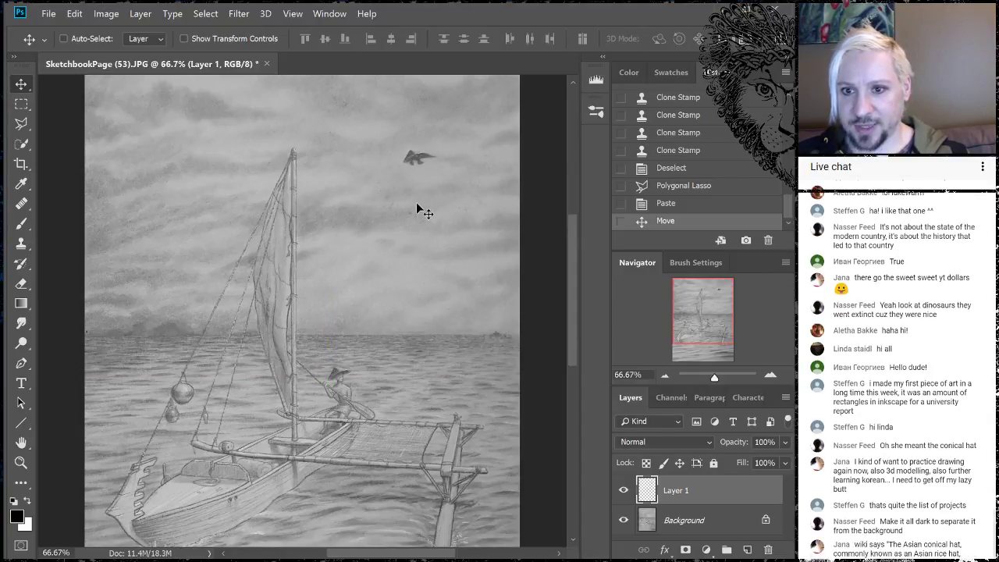
pyautogui.moveTo(413, 156); pyautogui.dragTo(276, 154)
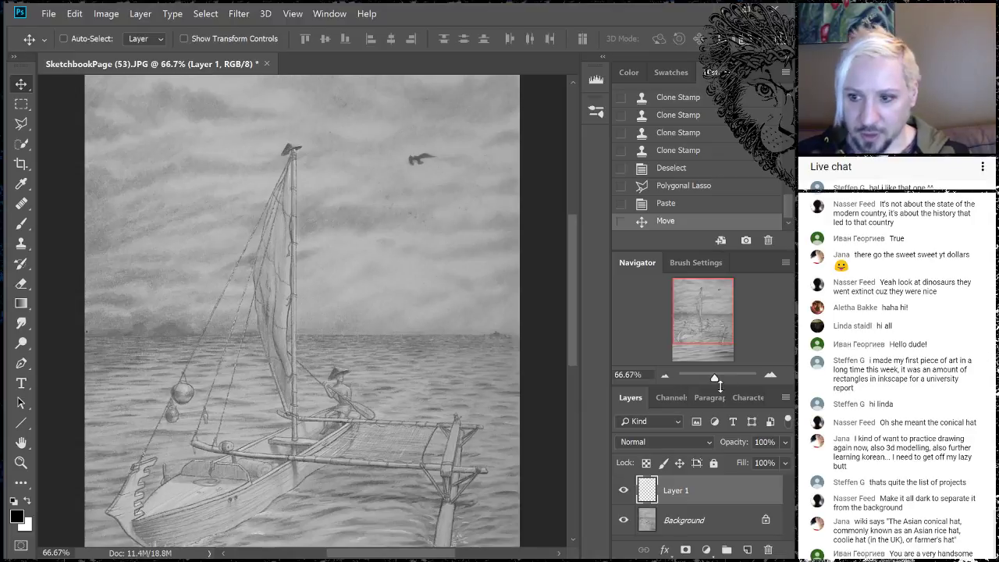
# Cover the crown and rear brim of the paddler's original hat on the Background layer with sea texture, using the Clone Stamp at size 15.
pyautogui.click(772, 374)
pyautogui.click(773, 368)
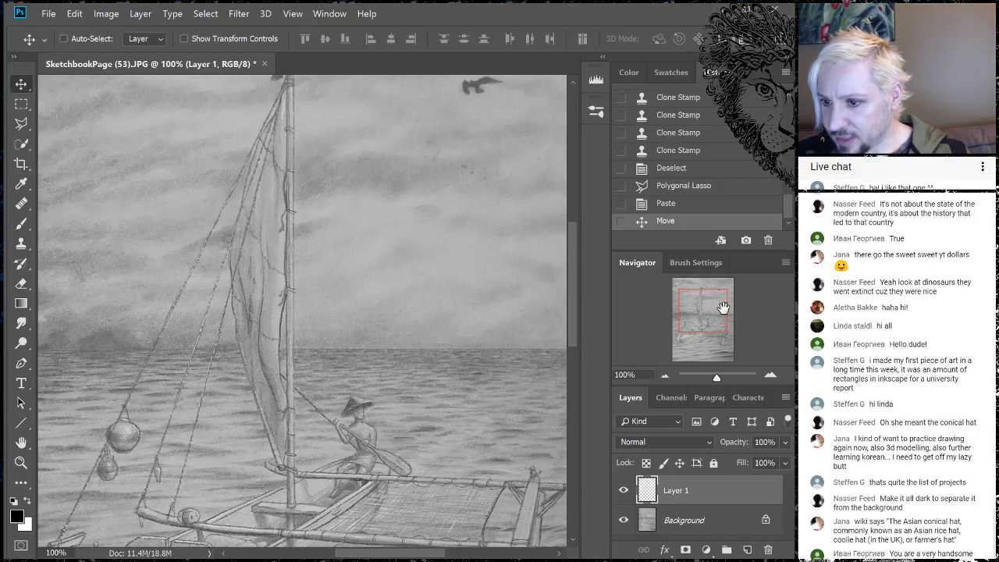
pyautogui.click(771, 371)
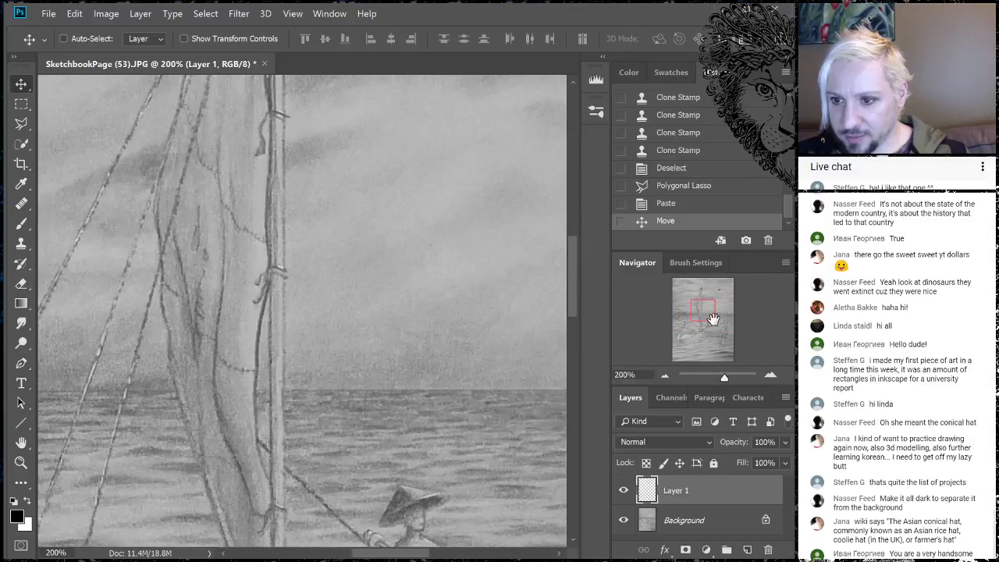
pyautogui.moveTo(694, 311); pyautogui.dragTo(687, 322)
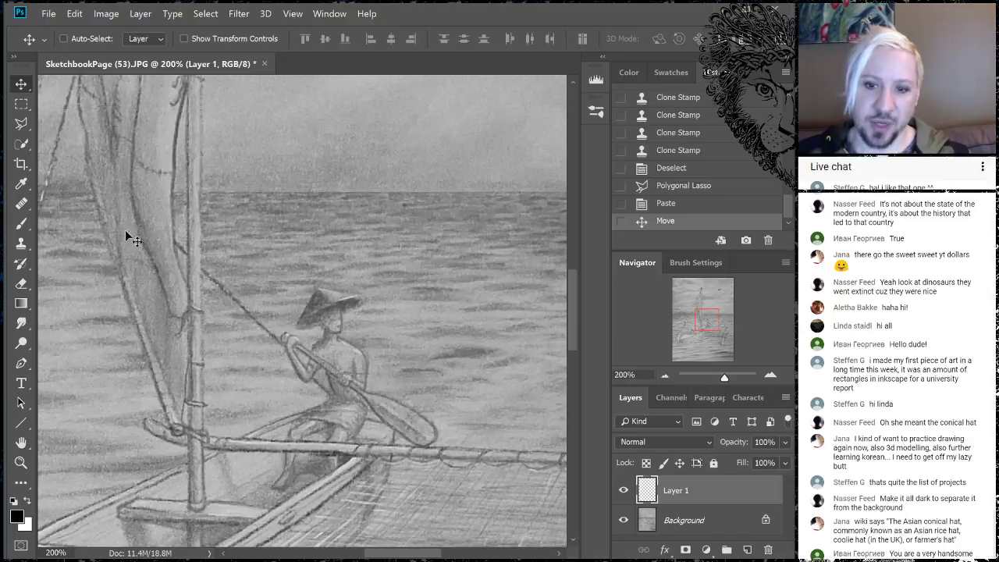
pyautogui.click(22, 244)
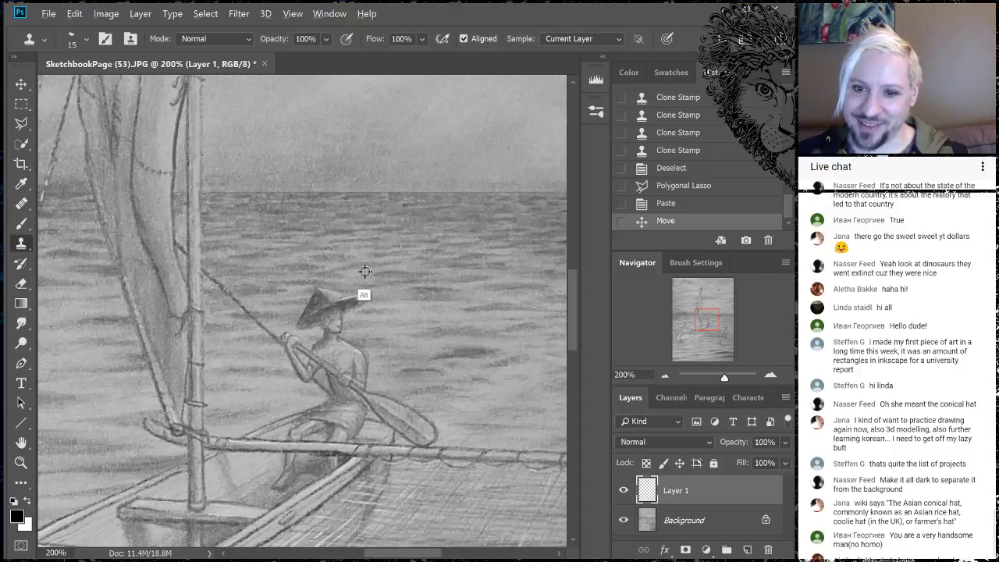
pyautogui.click(328, 290)
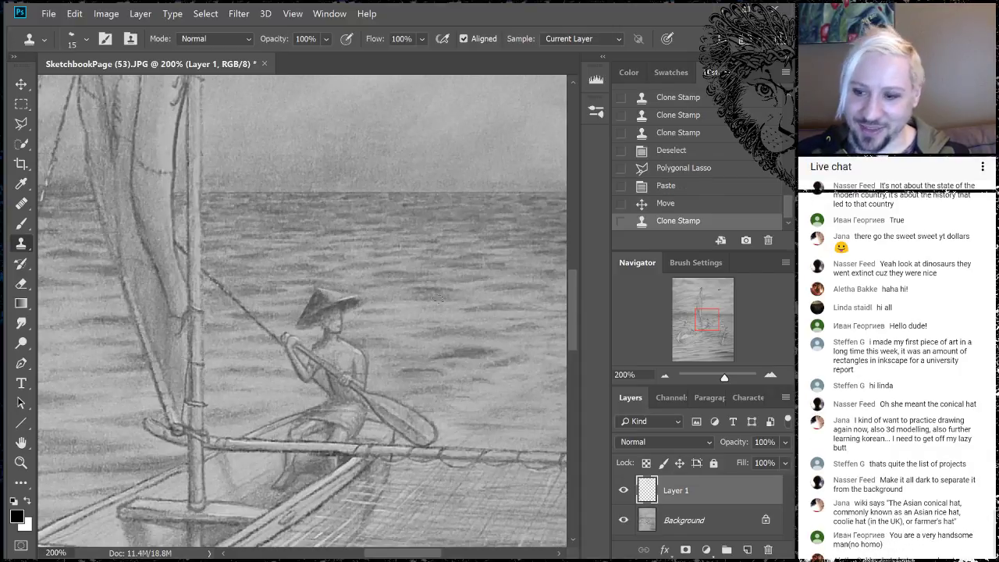
pyautogui.click(684, 520)
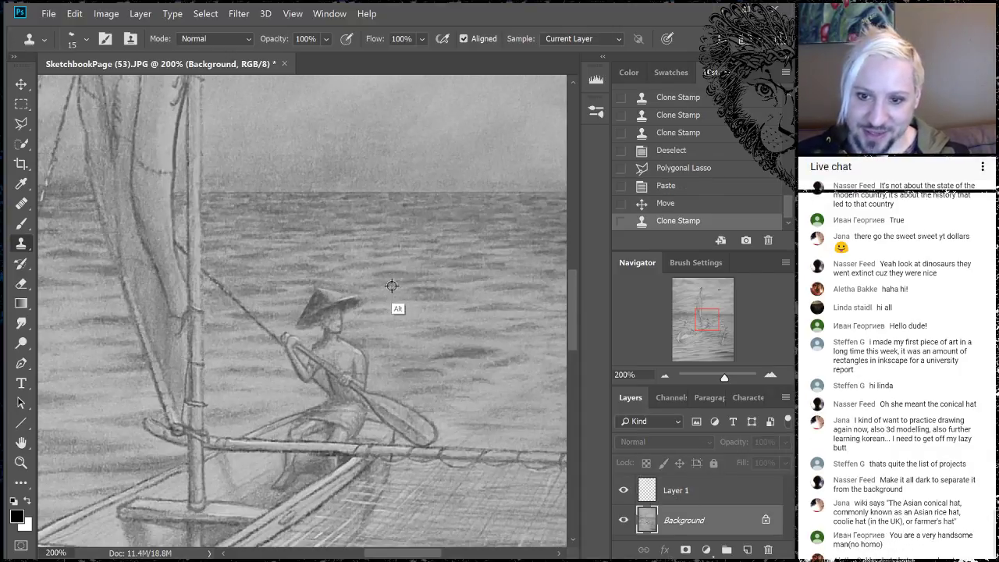
pyautogui.moveTo(334, 292); pyautogui.dragTo(317, 291)
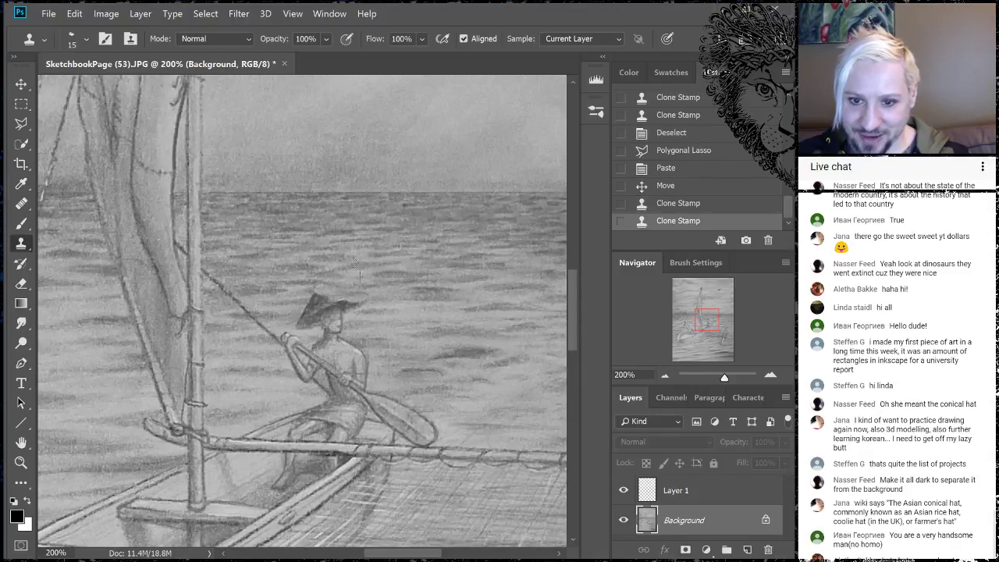
pyautogui.click(300, 299)
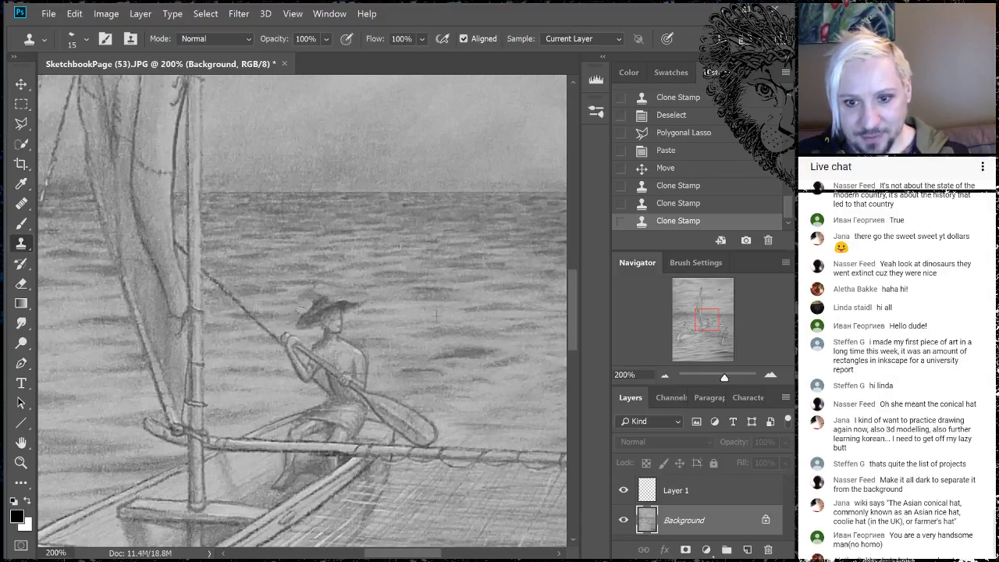
pyautogui.click(307, 302)
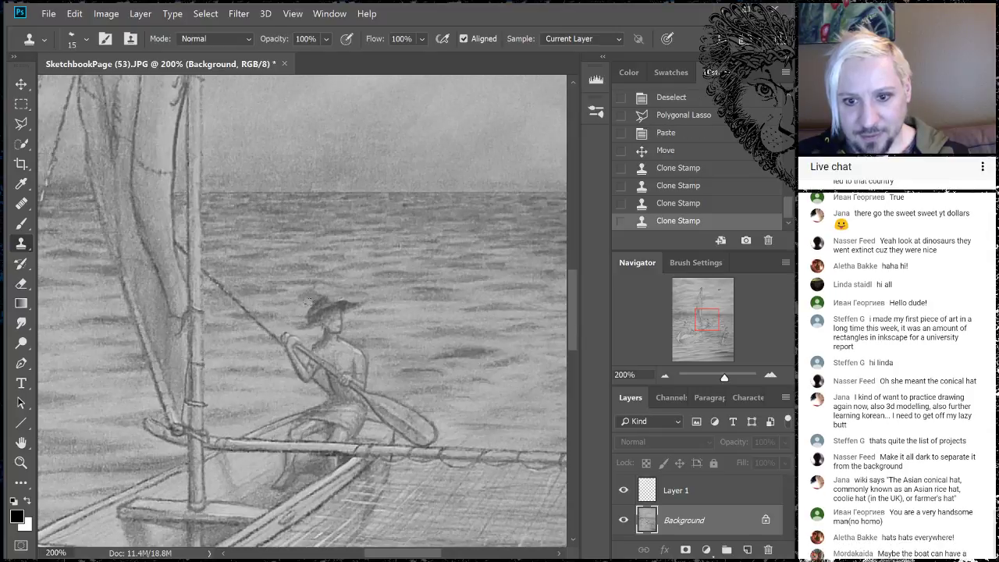
pyautogui.moveTo(305, 313); pyautogui.dragTo(328, 299)
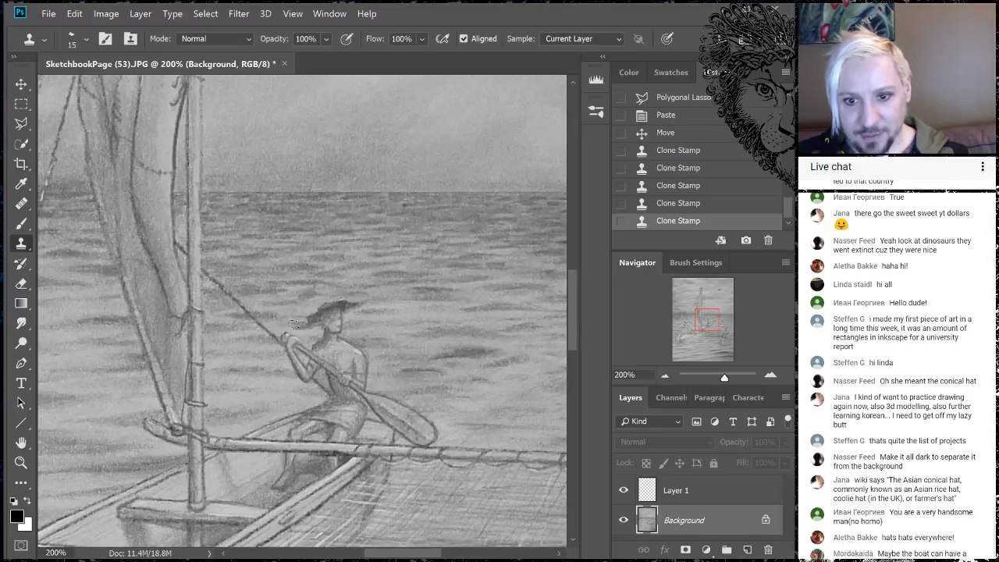
pyautogui.click(311, 310)
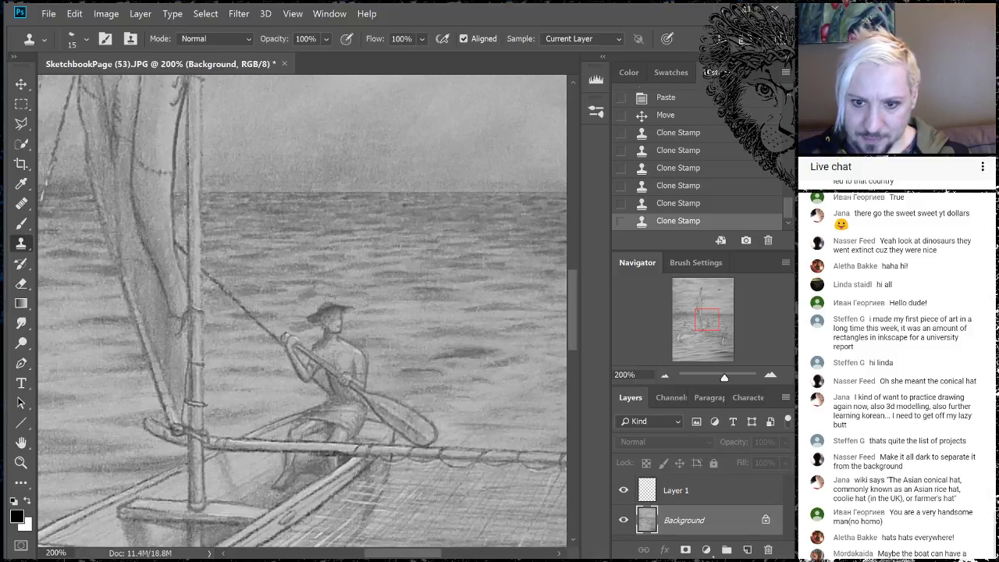
pyautogui.click(334, 298)
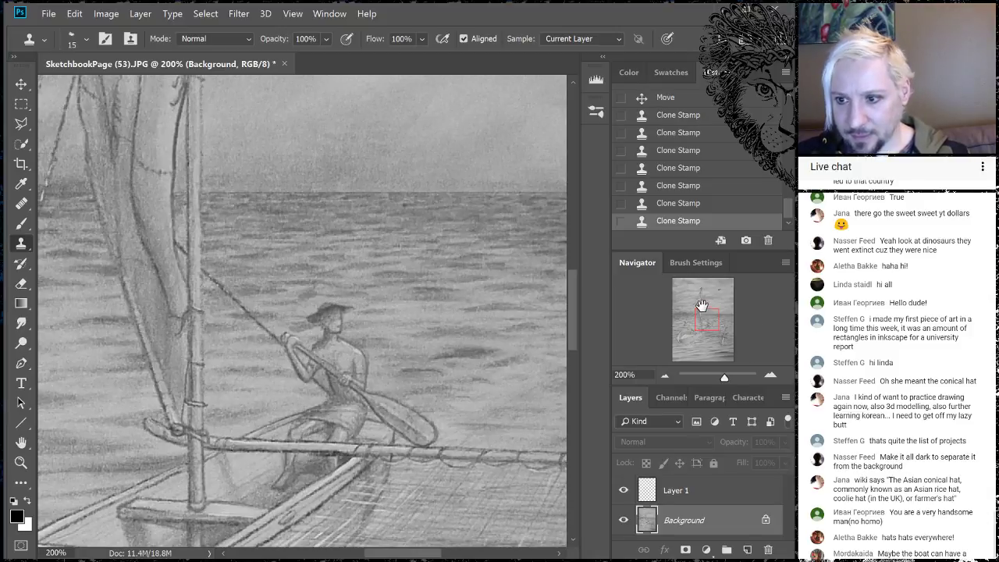
# Move the hat copy on Layer 1 from the mast tip back down to the paddler's head.
pyautogui.moveTo(705, 324); pyautogui.dragTo(702, 295)
pyautogui.press('v')
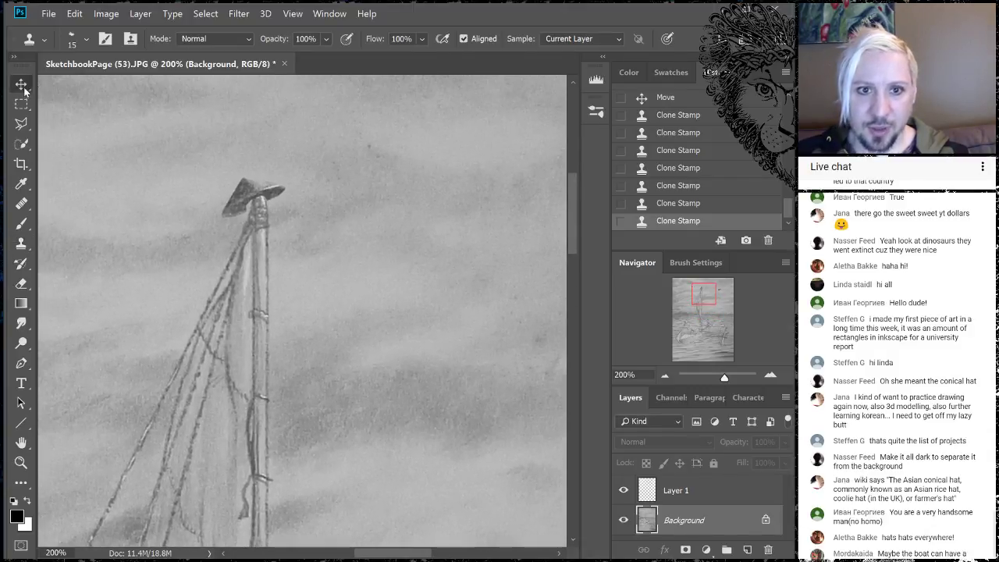
pyautogui.moveTo(243, 192); pyautogui.dragTo(269, 199)
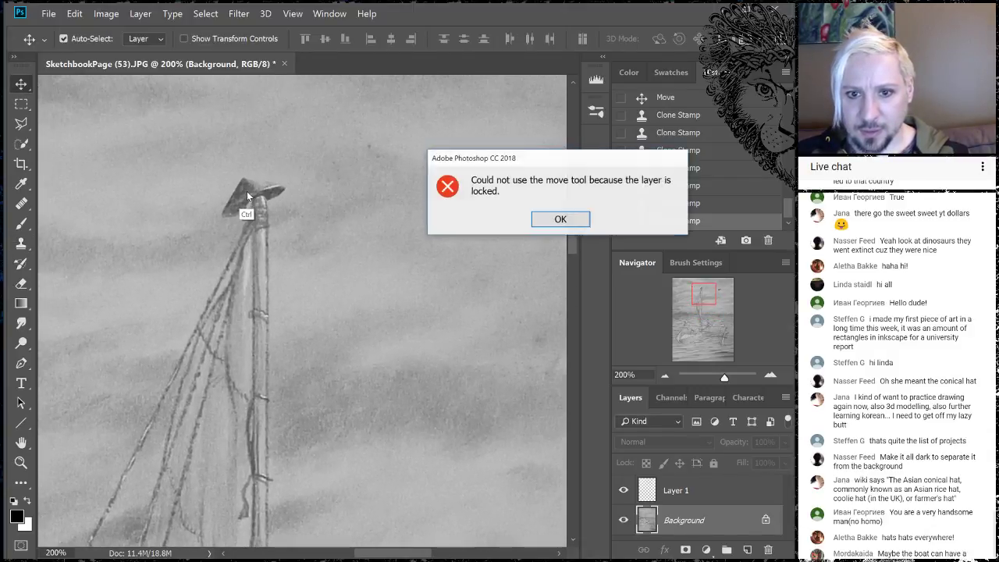
pyautogui.press('Return')
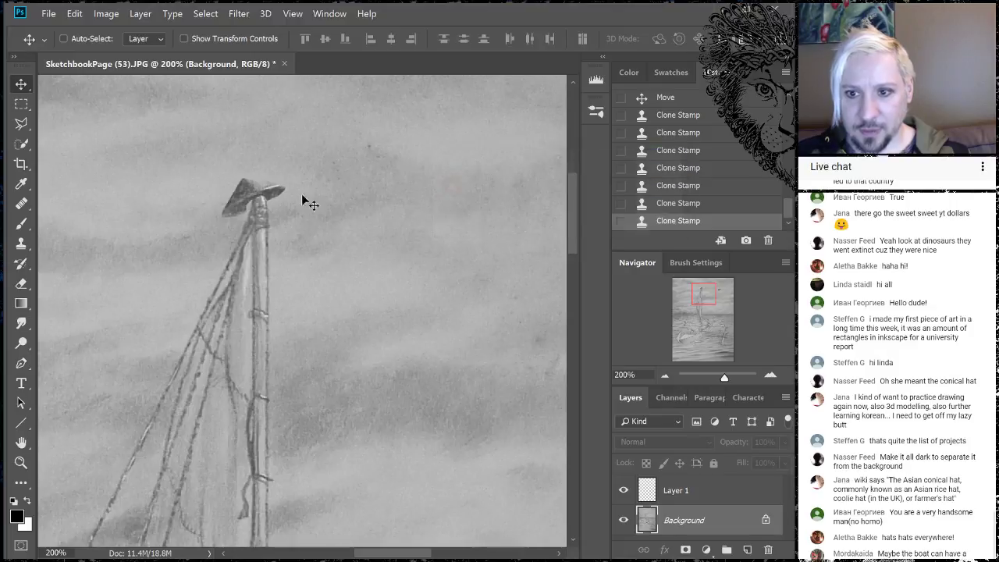
pyautogui.keyDown('ctrl'); pyautogui.click(252, 202); pyautogui.keyUp('ctrl')
pyautogui.moveTo(252, 202); pyautogui.dragTo(394, 554)
pyautogui.moveTo(424, 461); pyautogui.dragTo(403, 135)
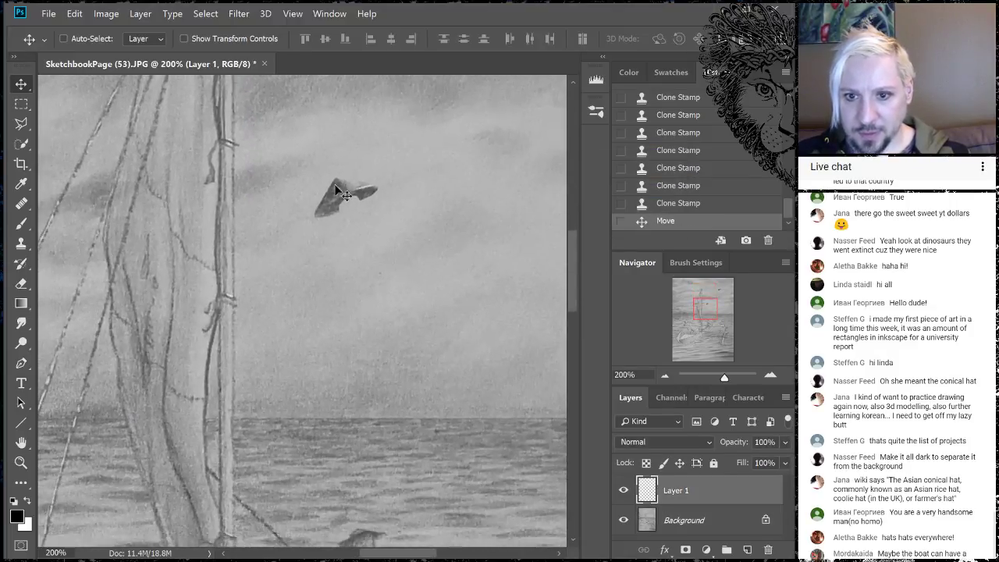
pyautogui.moveTo(344, 195); pyautogui.dragTo(373, 519)
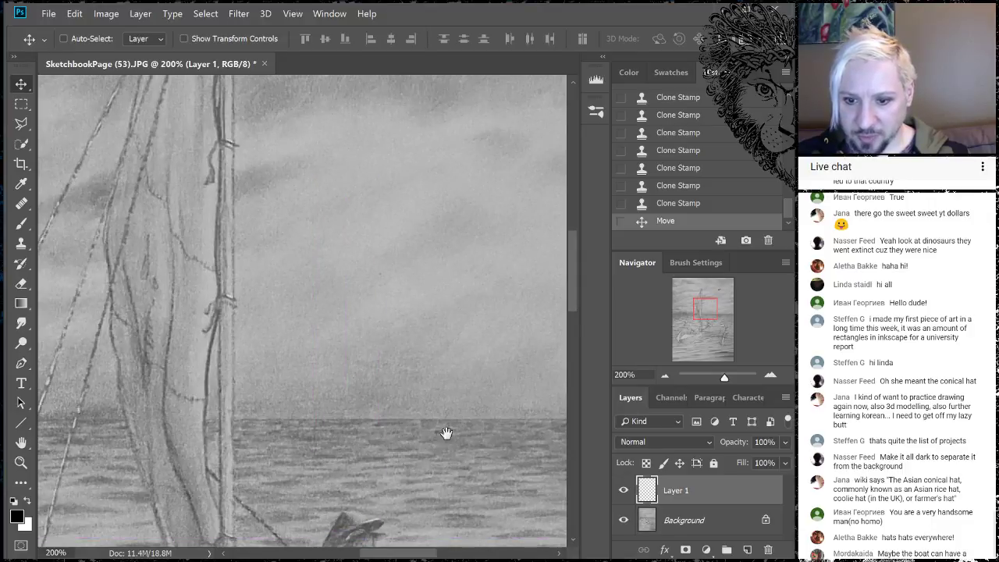
pyautogui.moveTo(445, 435); pyautogui.dragTo(447, 204)
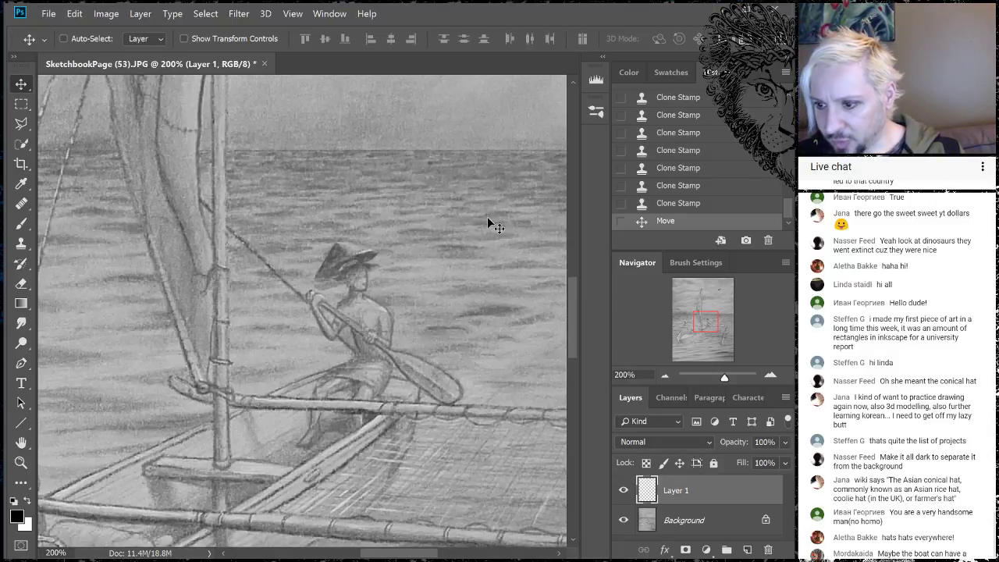
# Fit the hat copy onto the paddler's head by lowering it slightly and nudging it left, and check it against the whole boat.
pyautogui.moveTo(344, 252); pyautogui.dragTo(353, 263)
pyautogui.press('Left')
pyautogui.press('Left')
pyautogui.press('Left')
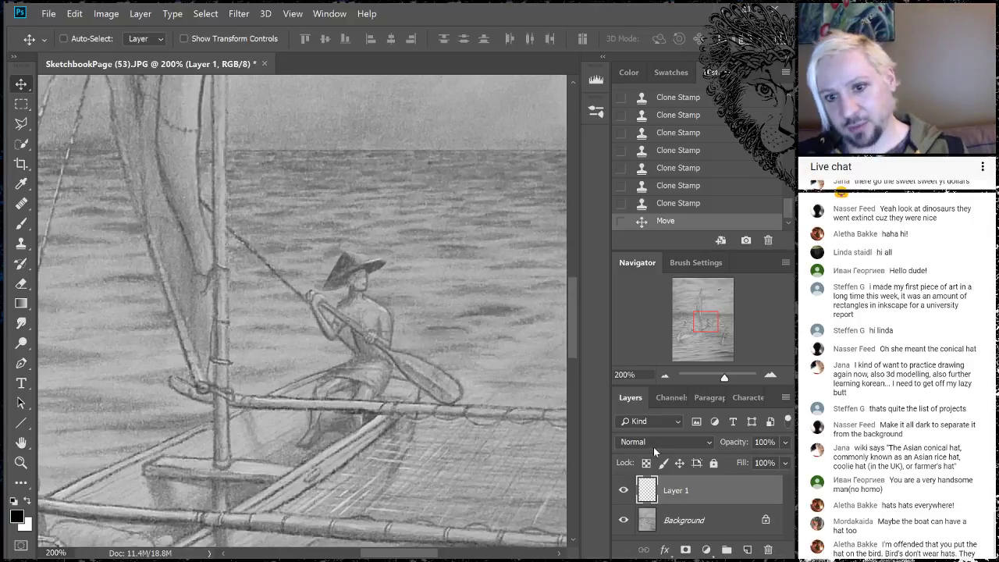
pyautogui.click(664, 376)
pyautogui.click(664, 375)
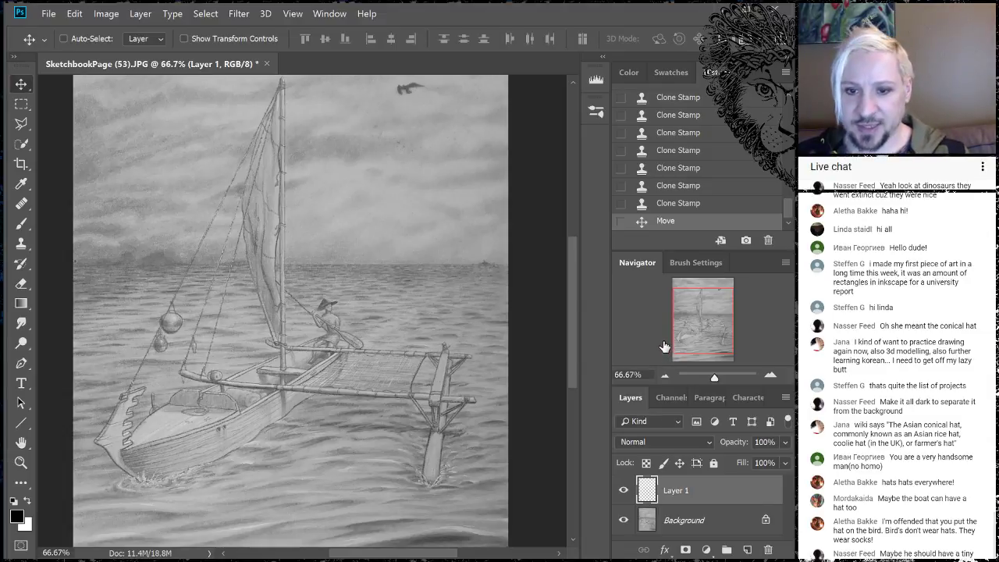
pyautogui.click(770, 377)
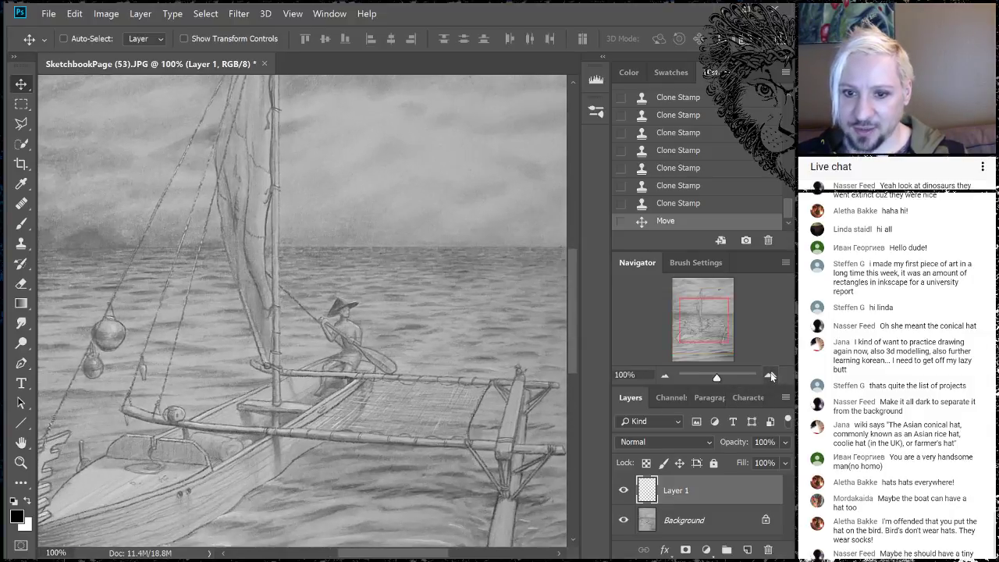
# Set up the Clone Stamp tool with a 7 px Hard Round Pressure brush for retouching the paddler's conical hat.
pyautogui.click(770, 376)
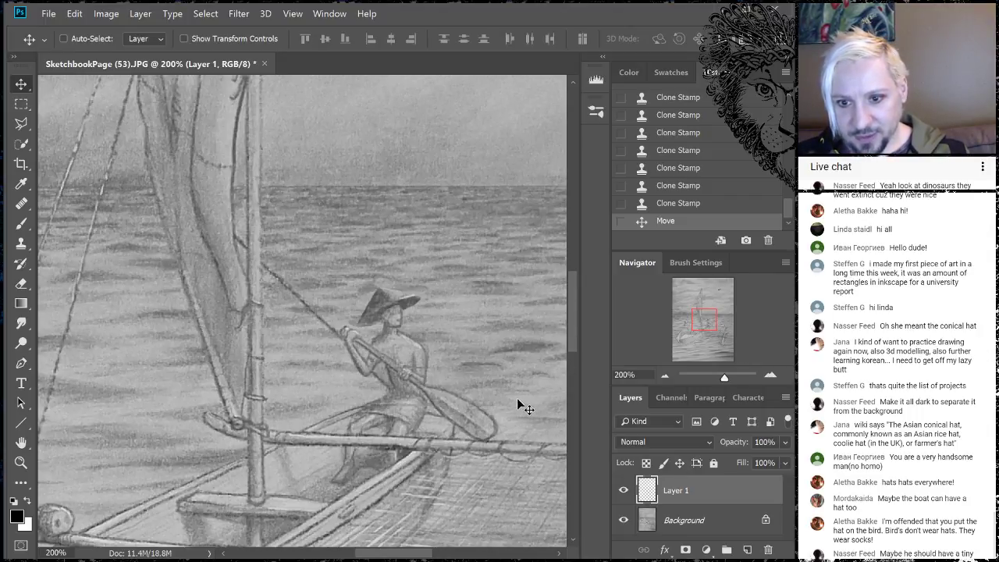
pyautogui.click(770, 375)
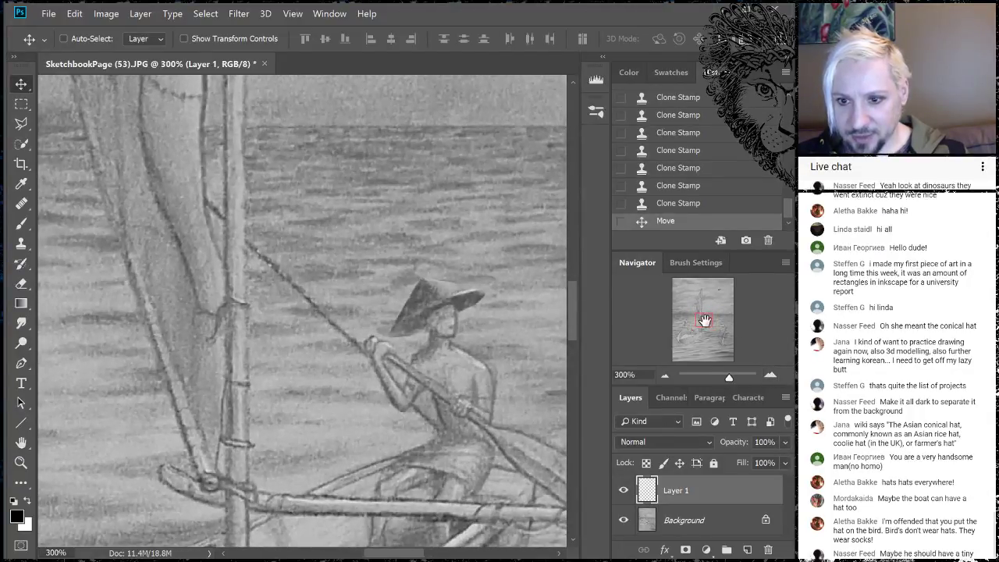
pyautogui.moveTo(706, 320); pyautogui.dragTo(705, 322)
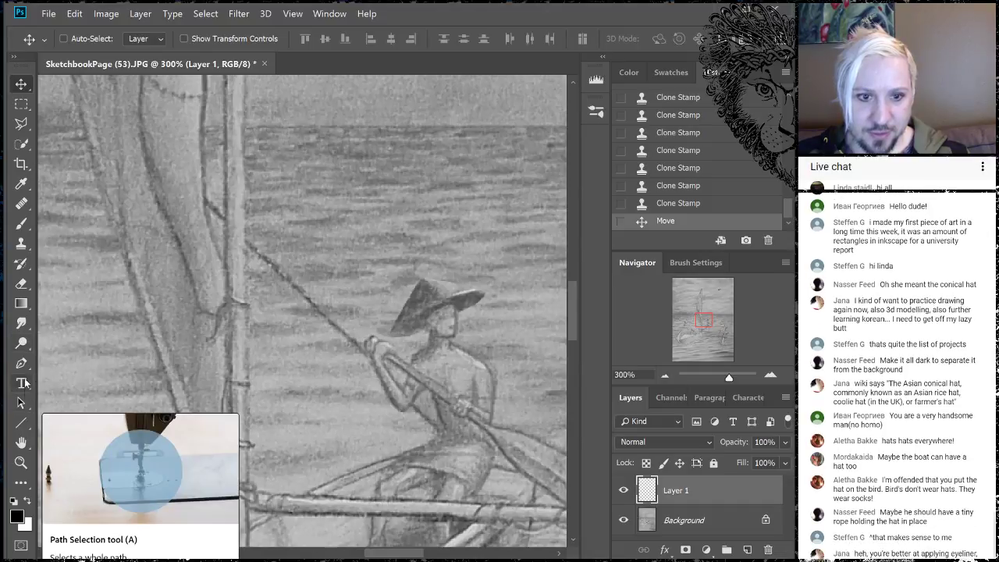
pyautogui.click(23, 245)
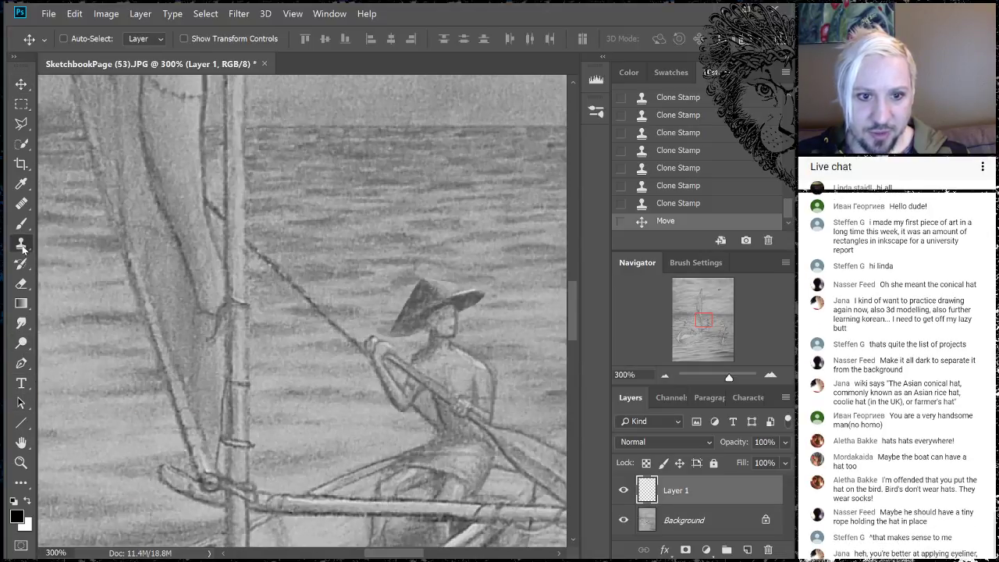
pyautogui.press('[')
pyautogui.rightClick(465, 301)
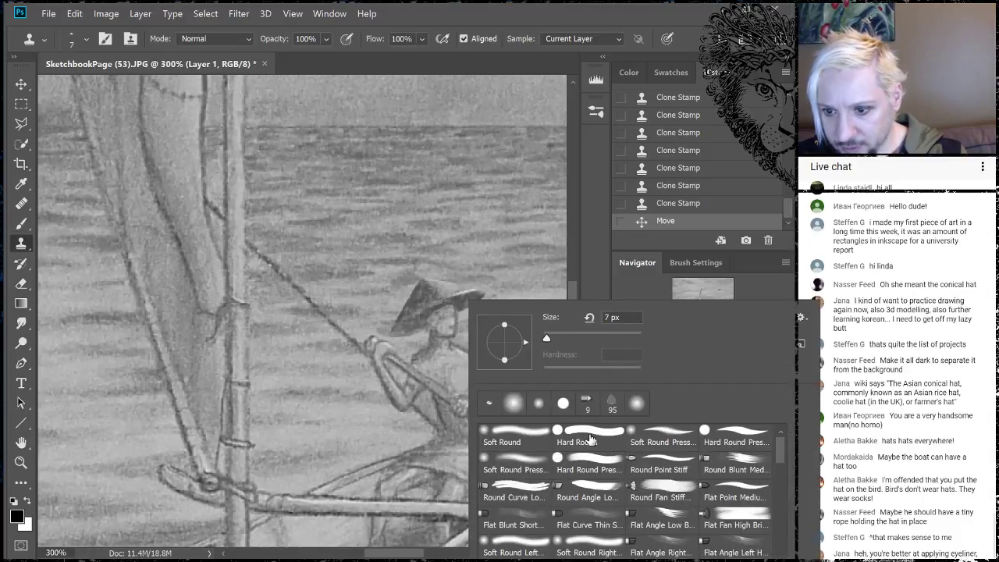
pyautogui.click(716, 435)
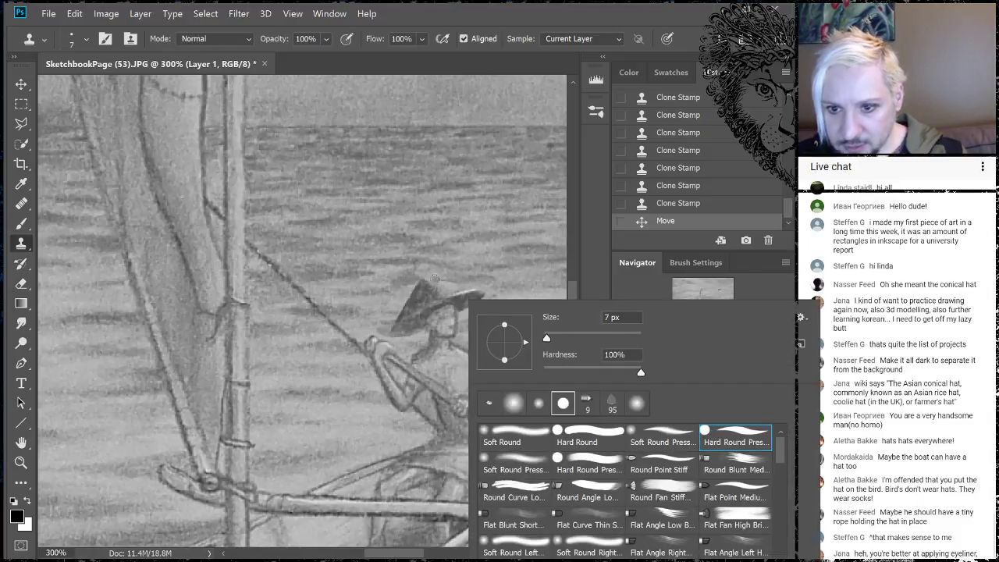
# Clone pencil texture over the brim of the paddler's hat with the 7 px brush, sampling from the brim.
pyautogui.press('super')
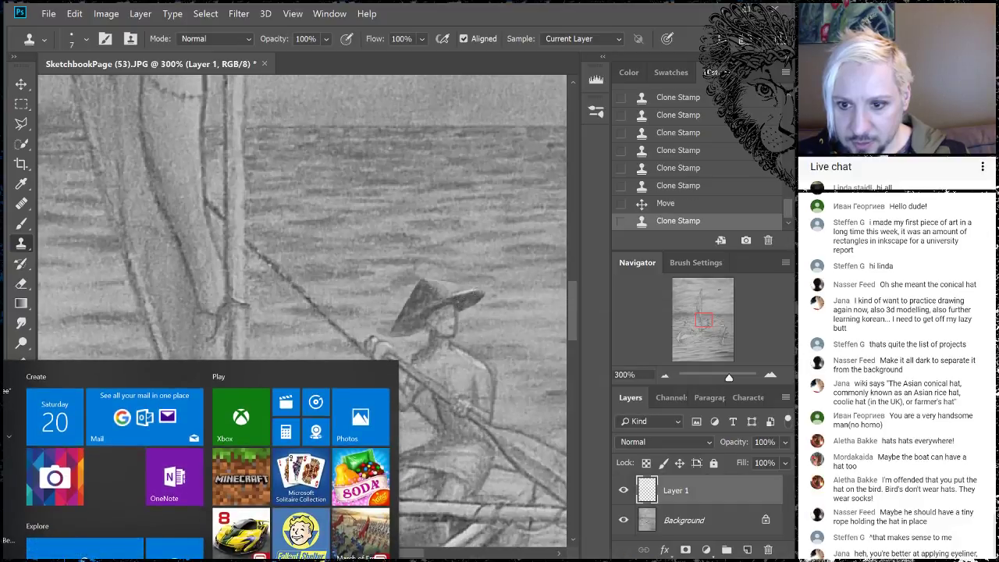
pyautogui.press('super')
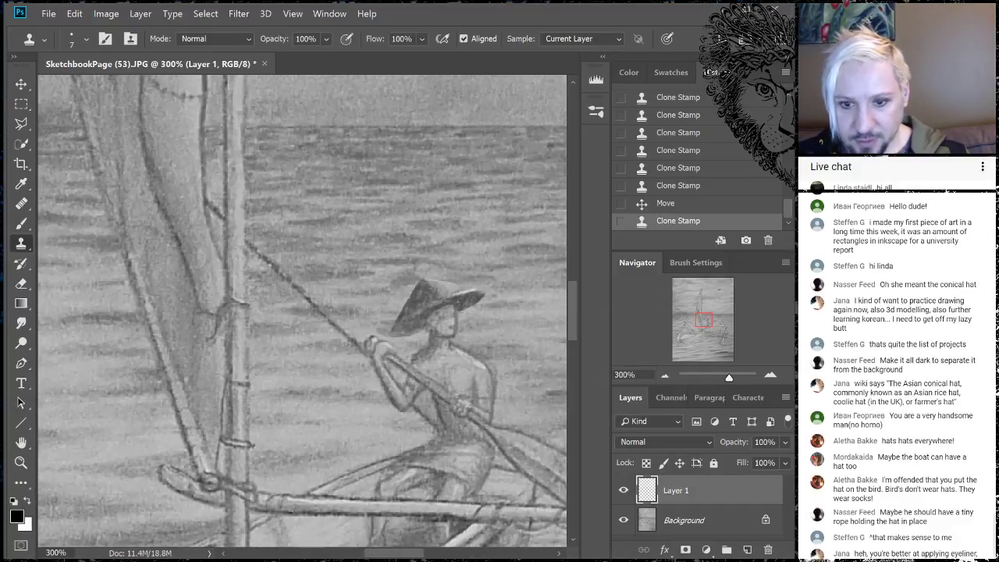
pyautogui.keyDown('alt'); pyautogui.click(460, 299); pyautogui.keyUp('alt')
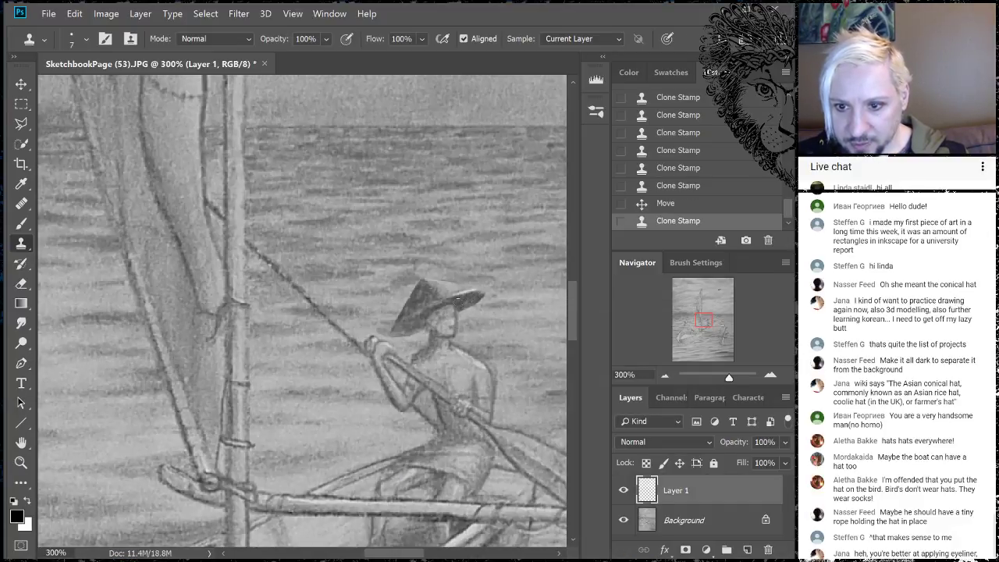
pyautogui.click(461, 299)
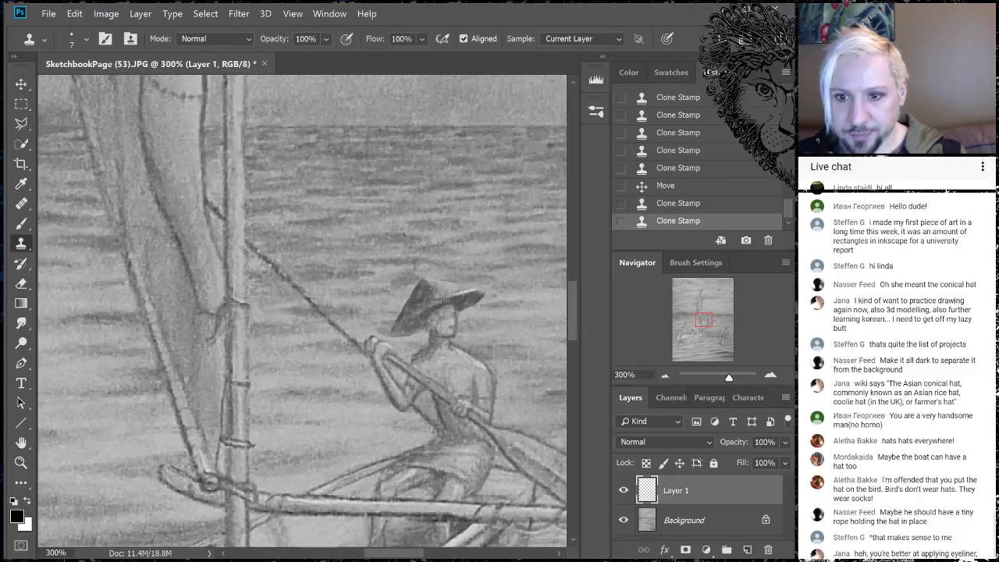
# Reduce the clone brush to 1 px and retouch fine details on the hat brim and beside the face.
pyautogui.press('[')
pyautogui.press('[')
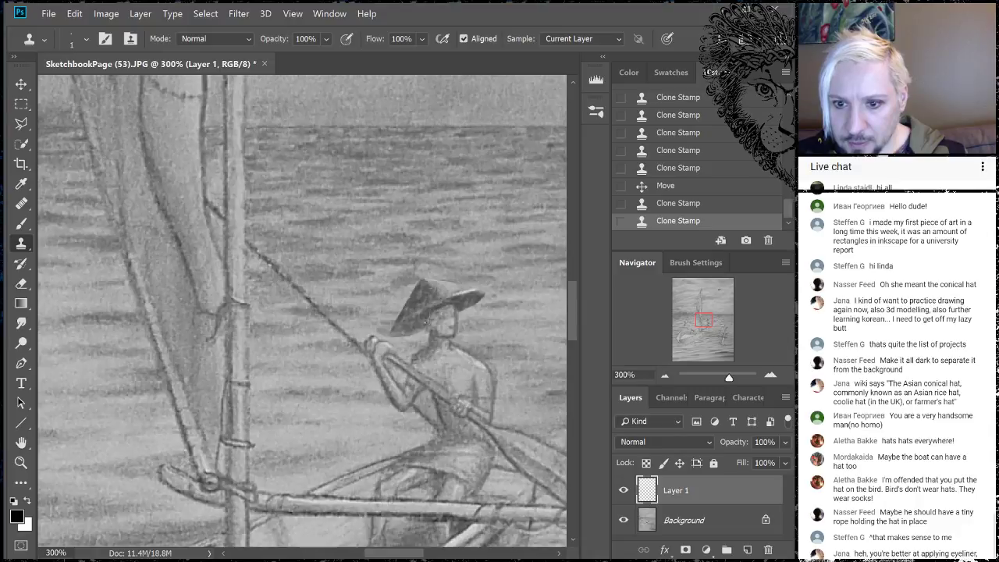
pyautogui.click(461, 299)
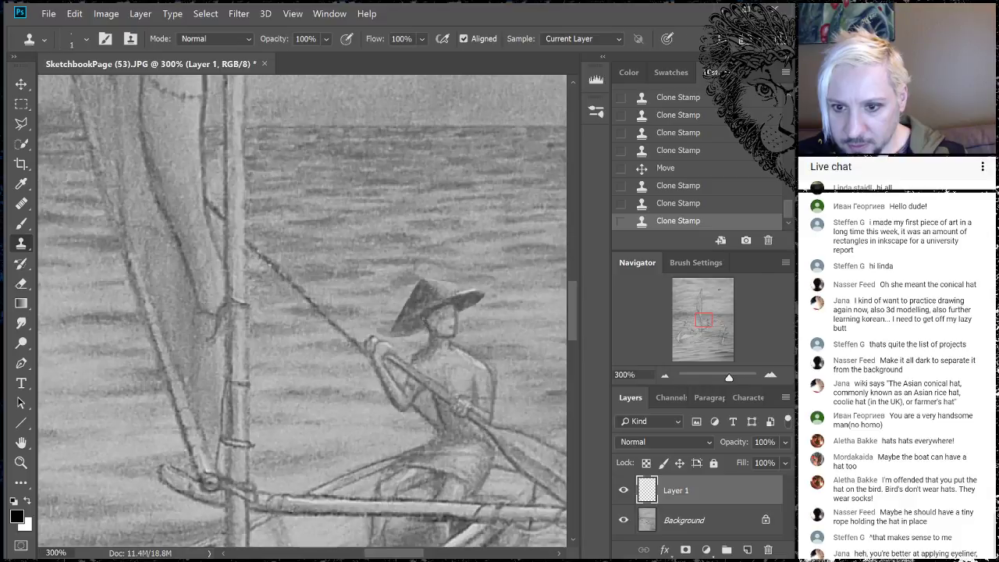
pyautogui.click(463, 325)
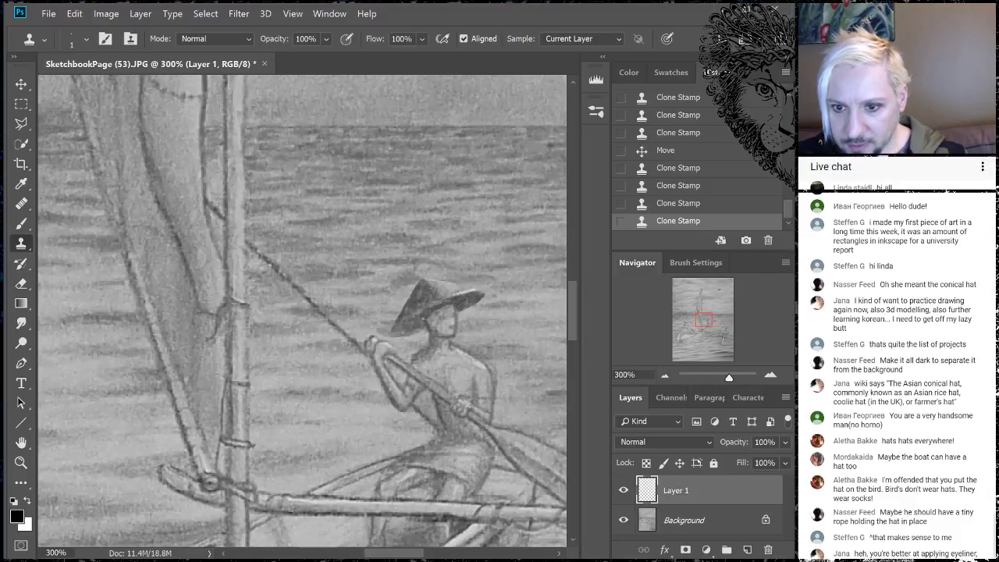
pyautogui.click(471, 305)
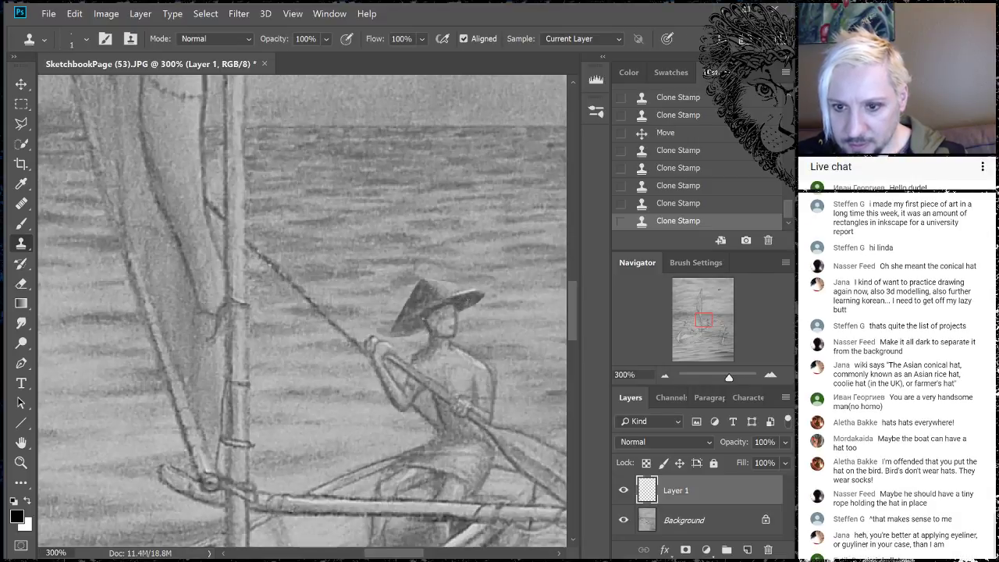
pyautogui.click(460, 300)
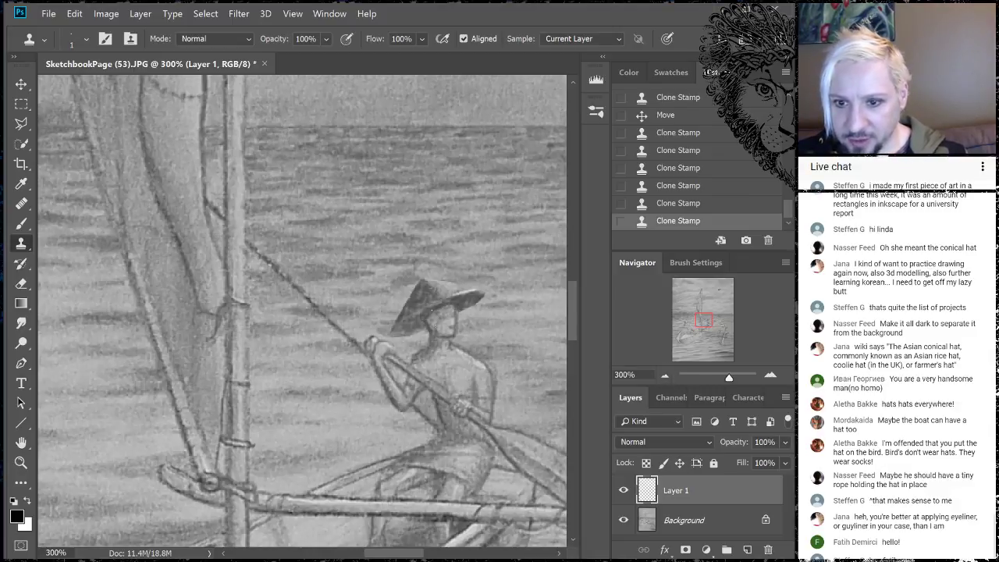
# View the whole boat at 66.67% and compare the drawing with and without Layer 1.
pyautogui.click(665, 377)
pyautogui.click(665, 377)
pyautogui.click(665, 377)
pyautogui.click(665, 377)
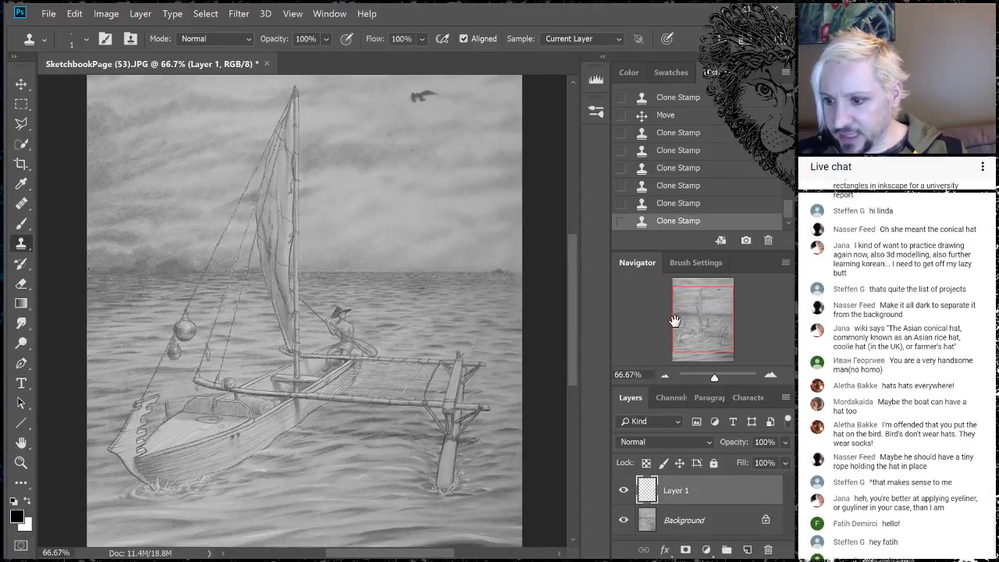
pyautogui.moveTo(701, 316); pyautogui.dragTo(696, 346)
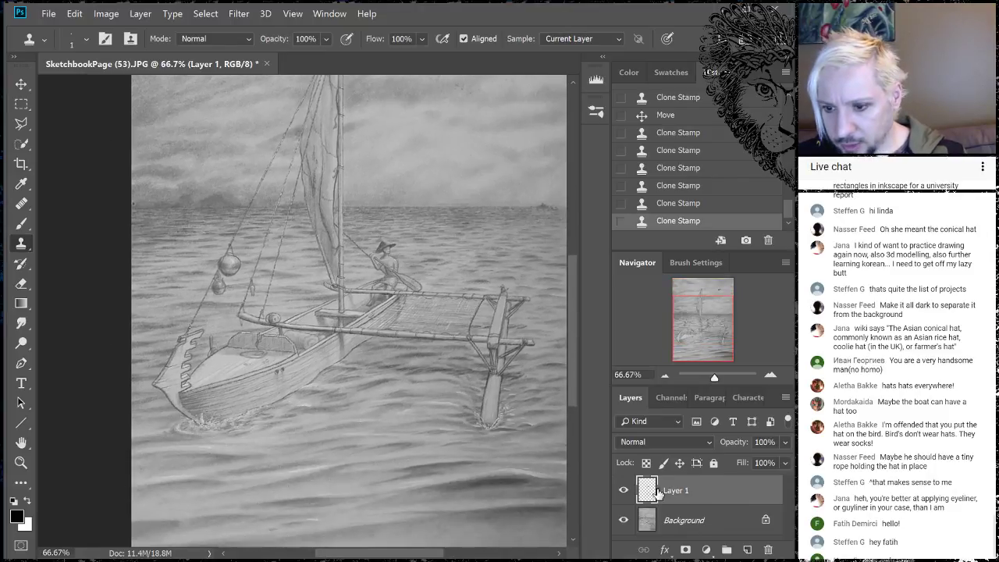
pyautogui.click(623, 490)
pyautogui.click(623, 491)
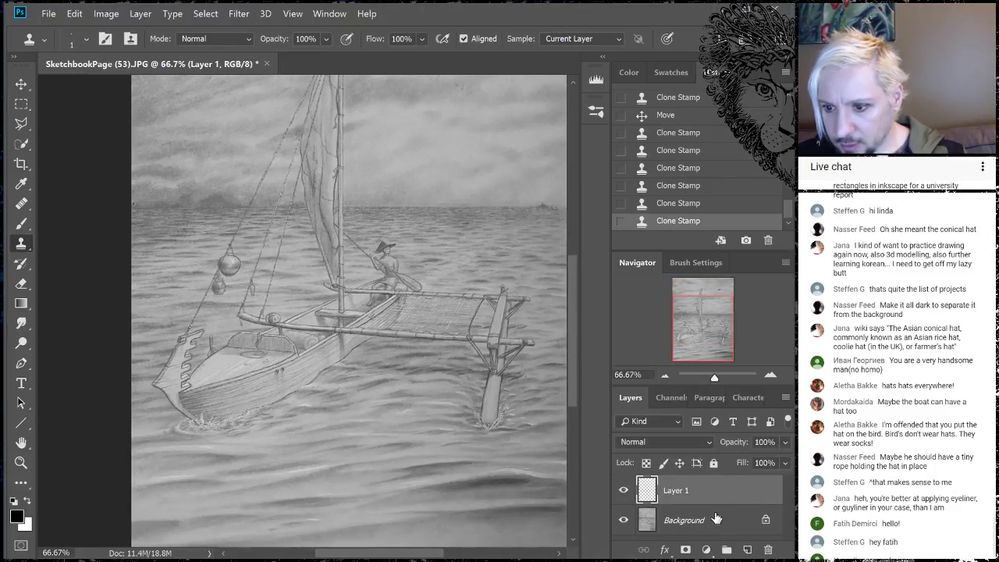
# Flatten Layer 1 and the Background into one layer and duplicate the flattened Background.
pyautogui.keyDown('shift'); pyautogui.click(715, 528); pyautogui.keyUp('shift')
pyautogui.rightClick(714, 528)
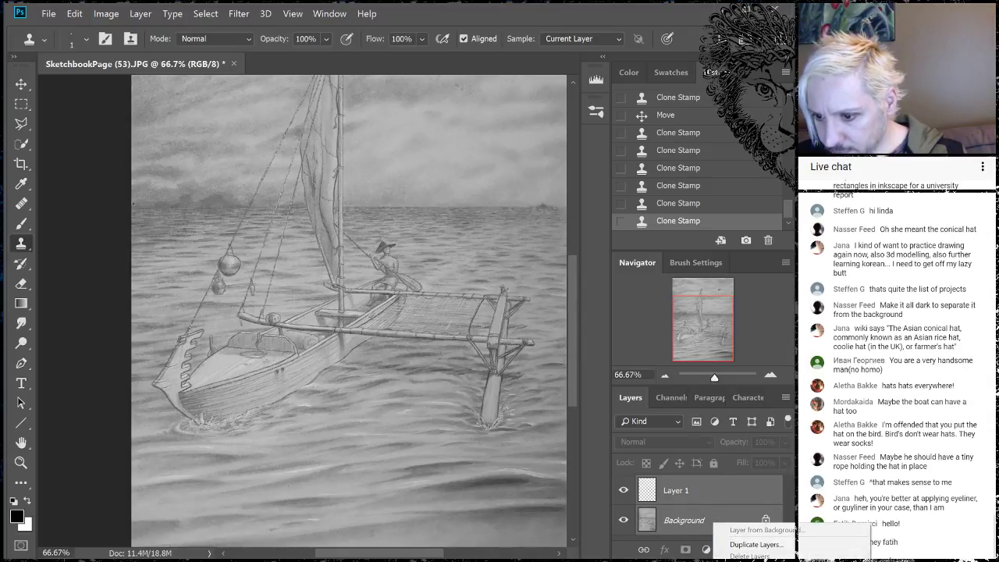
pyautogui.click(749, 557)
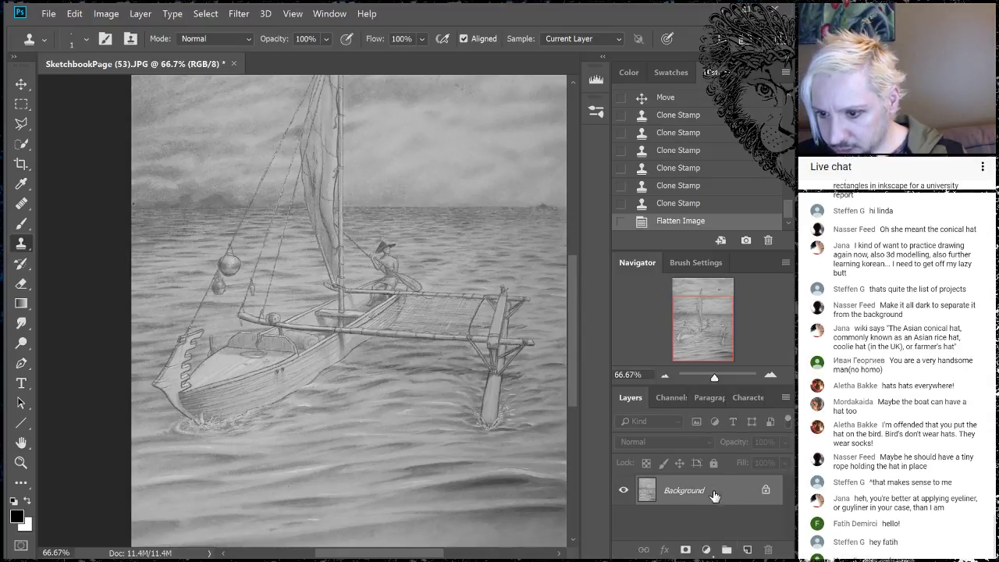
pyautogui.moveTo(722, 493); pyautogui.dragTo(747, 550)
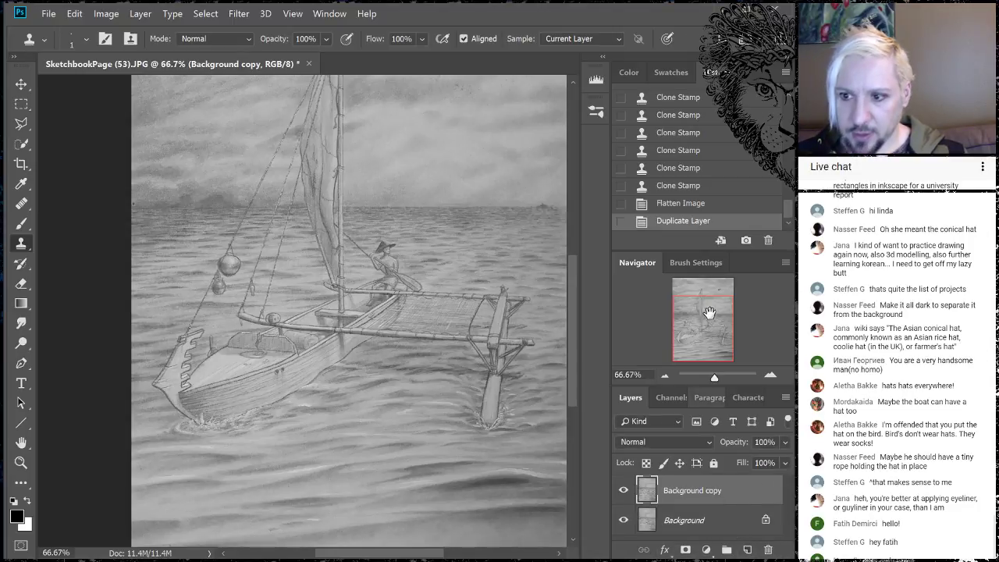
# Start a Brightness/Contrast adjustment on the Background copy layer with contrast 66 and slightly lowered brightness.
pyautogui.moveTo(707, 322); pyautogui.dragTo(708, 304)
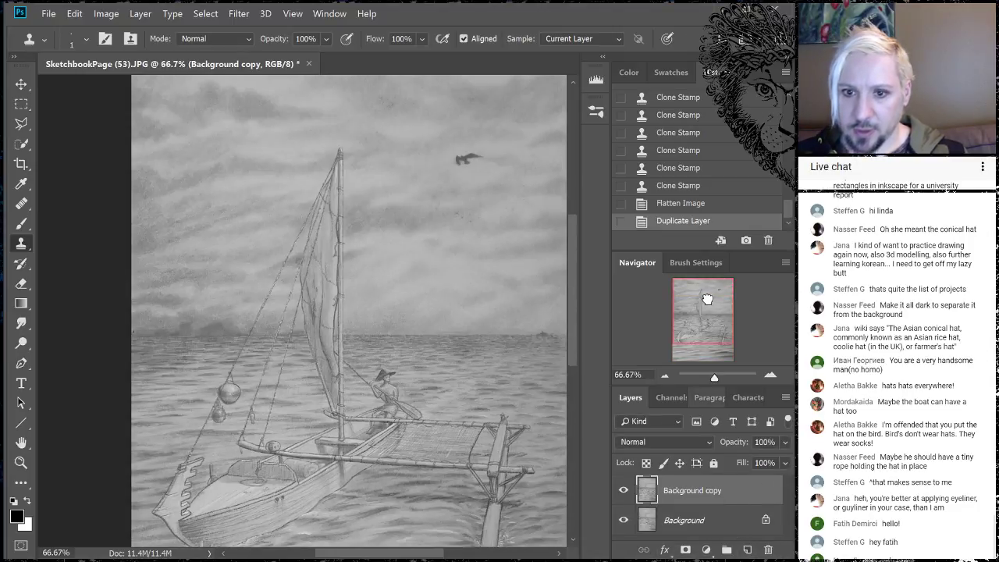
pyautogui.click(664, 375)
pyautogui.click(107, 14)
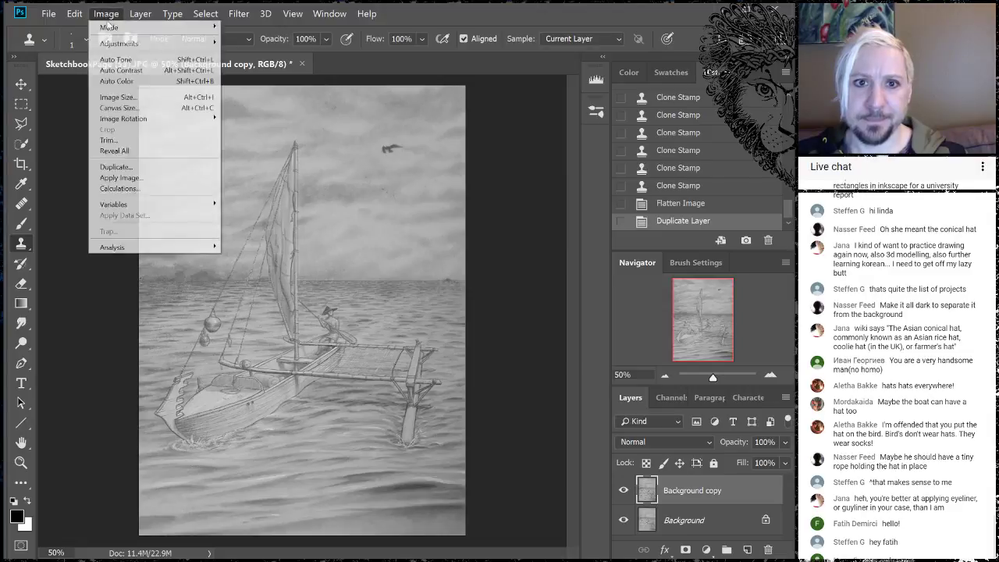
pyautogui.moveTo(114, 45)
pyautogui.click(16, 44)
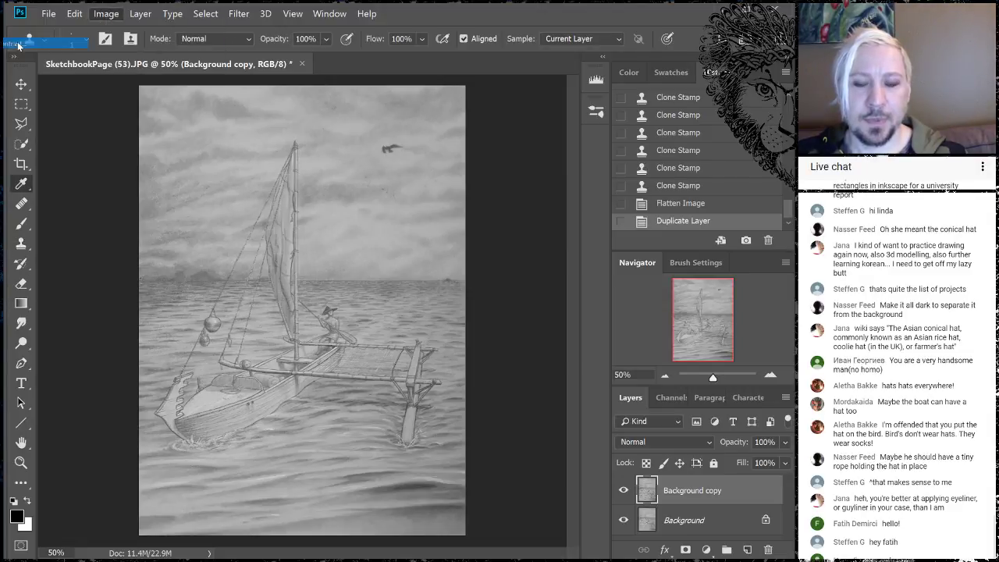
pyautogui.moveTo(646, 104); pyautogui.dragTo(699, 101)
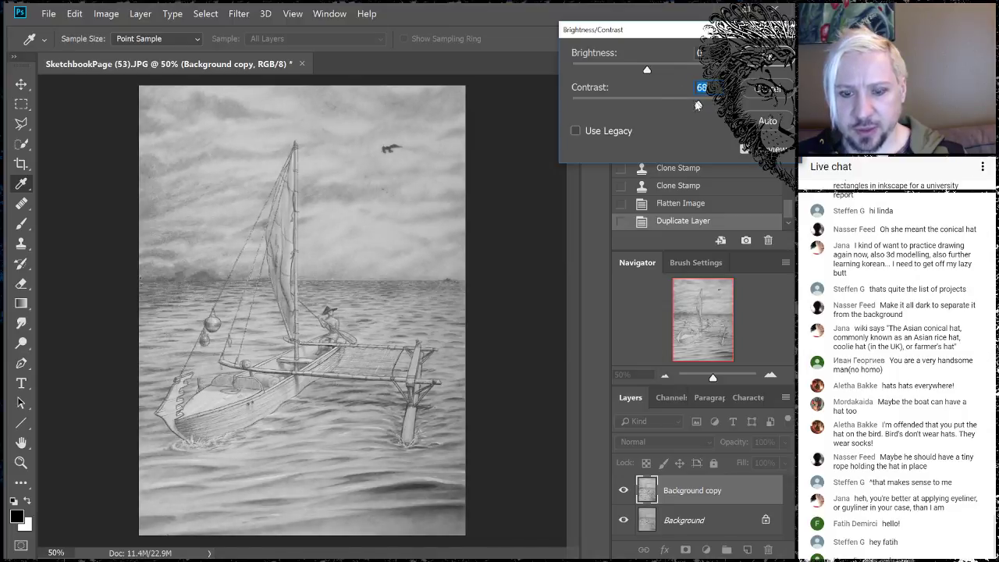
pyautogui.moveTo(648, 71)
pyautogui.mouseDown()
pyautogui.moveTo(659, 71)
pyautogui.moveTo(591, 75)
pyautogui.moveTo(557, 90)
pyautogui.moveTo(644, 74)
pyautogui.mouseUp()
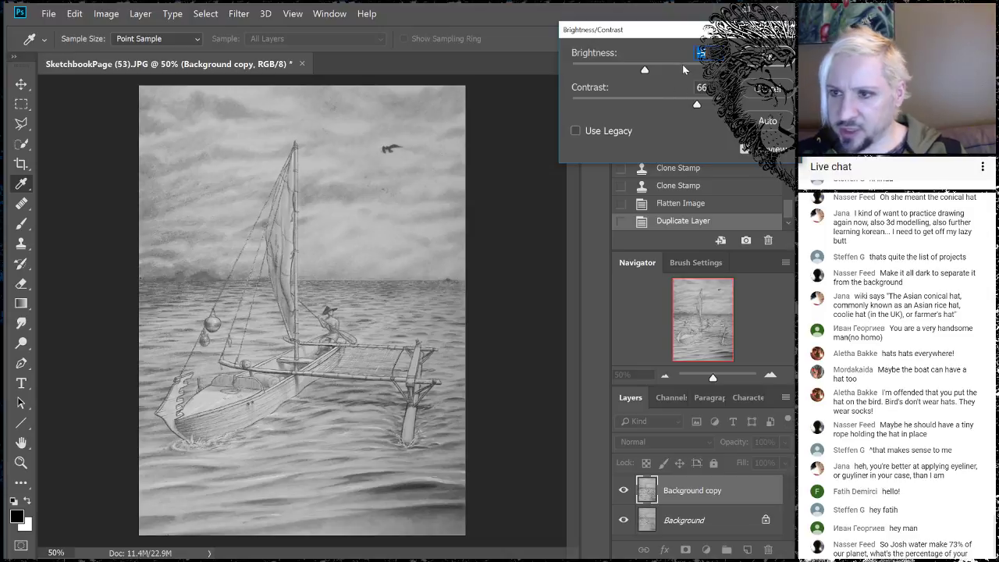
# Try contrast values from 77 and 78 down to 70 on the Background copy, with small brightness shifts around 0.
pyautogui.moveTo(698, 107)
pyautogui.mouseDown()
pyautogui.moveTo(715, 104)
pyautogui.moveTo(704, 106)
pyautogui.mouseUp()
pyautogui.moveTo(645, 72)
pyautogui.mouseDown()
pyautogui.moveTo(662, 71)
pyautogui.moveTo(647, 70)
pyautogui.mouseUp()
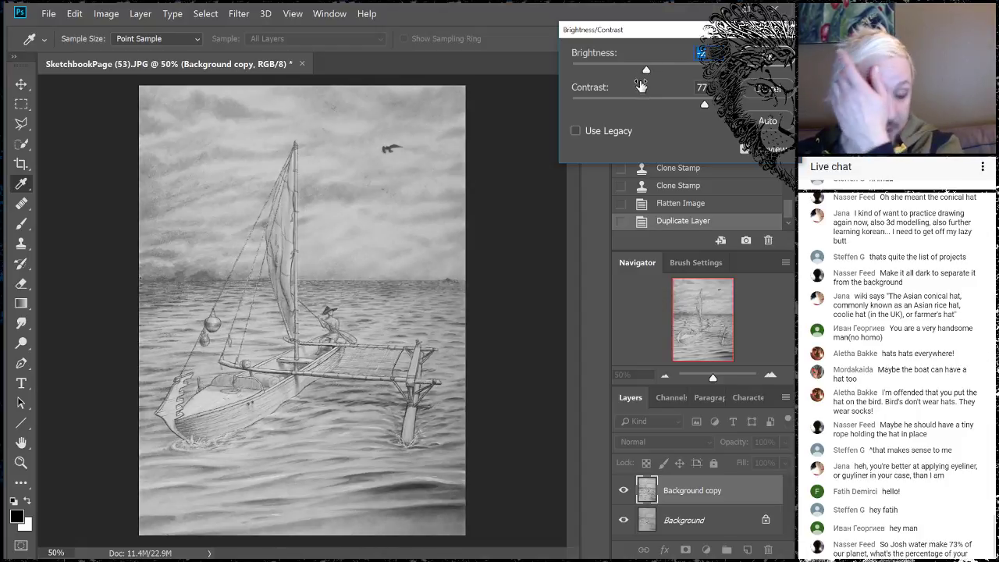
pyautogui.click(709, 106)
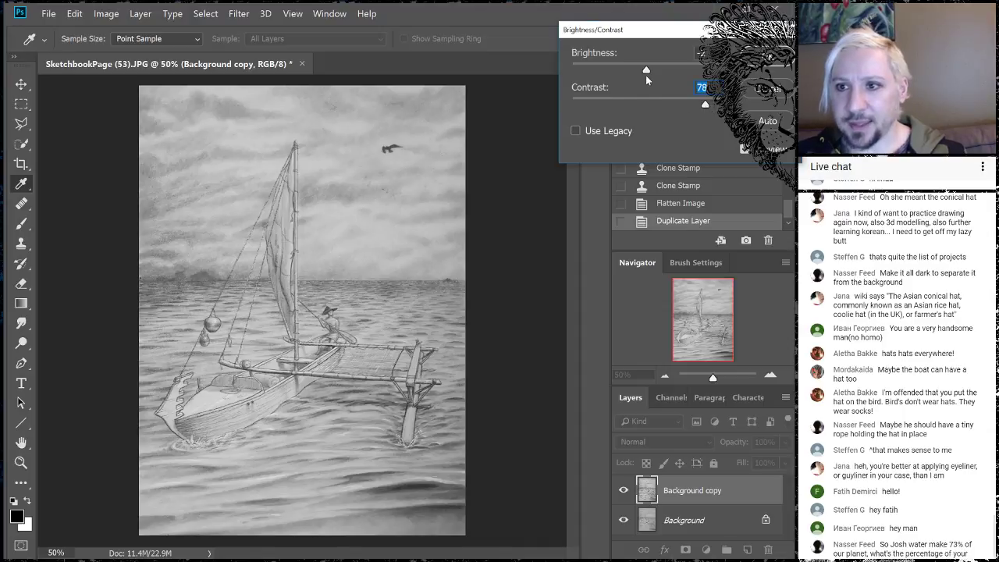
pyautogui.moveTo(646, 75); pyautogui.dragTo(641, 77)
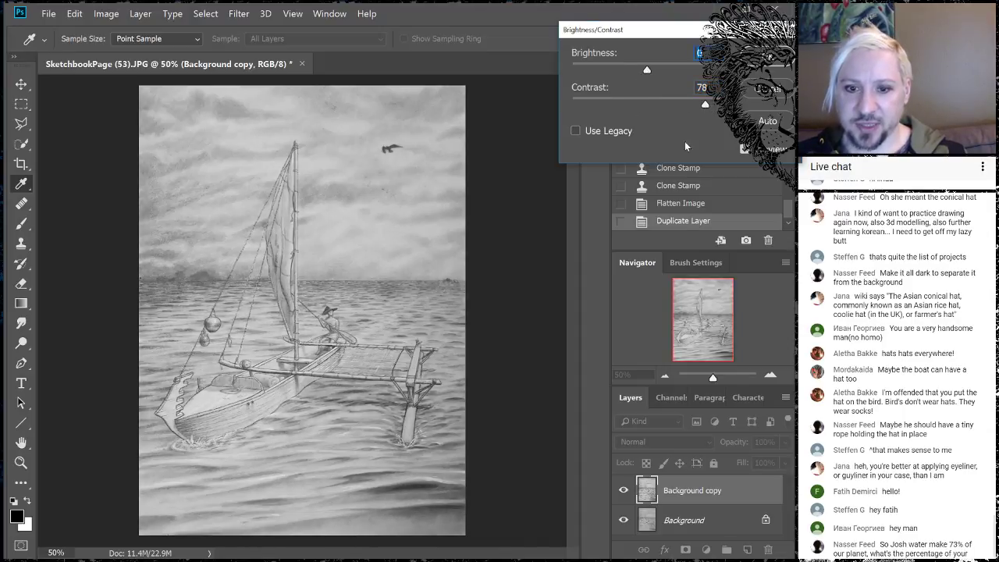
pyautogui.moveTo(707, 107); pyautogui.dragTo(704, 107)
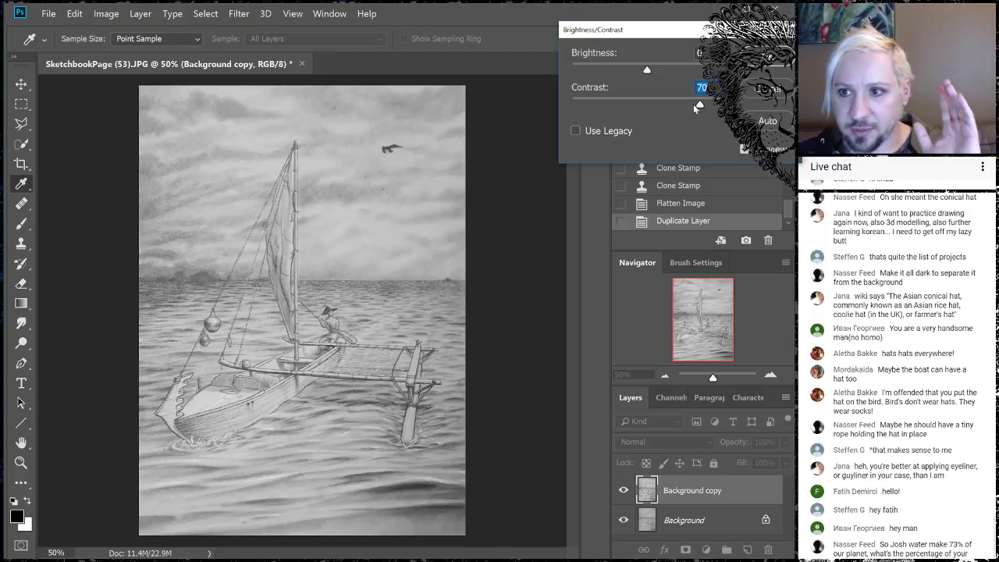
pyautogui.moveTo(647, 70); pyautogui.dragTo(651, 73)
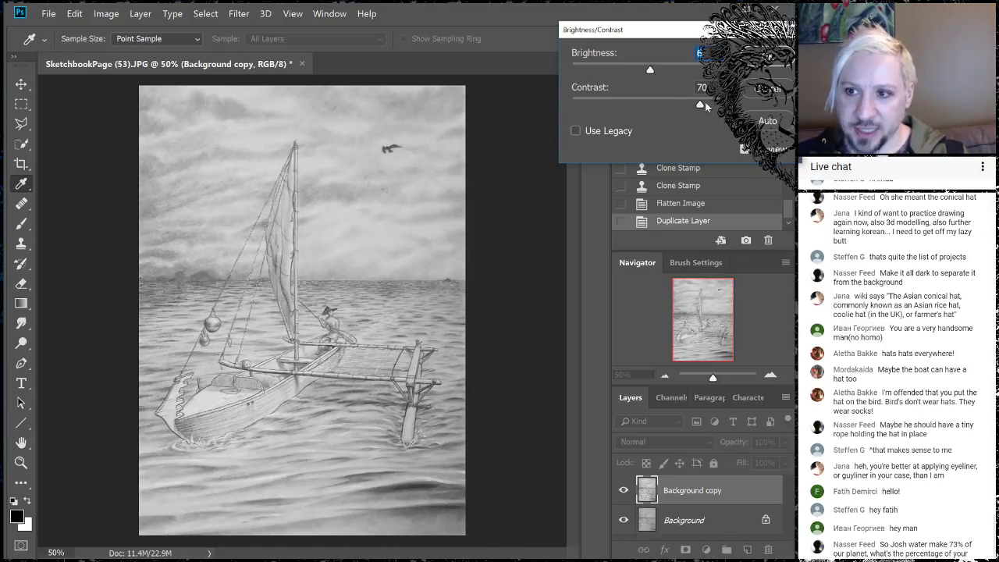
# Try contrast 77 on the Background copy layer together with slightly raised brightness.
pyautogui.moveTo(700, 104); pyautogui.dragTo(705, 110)
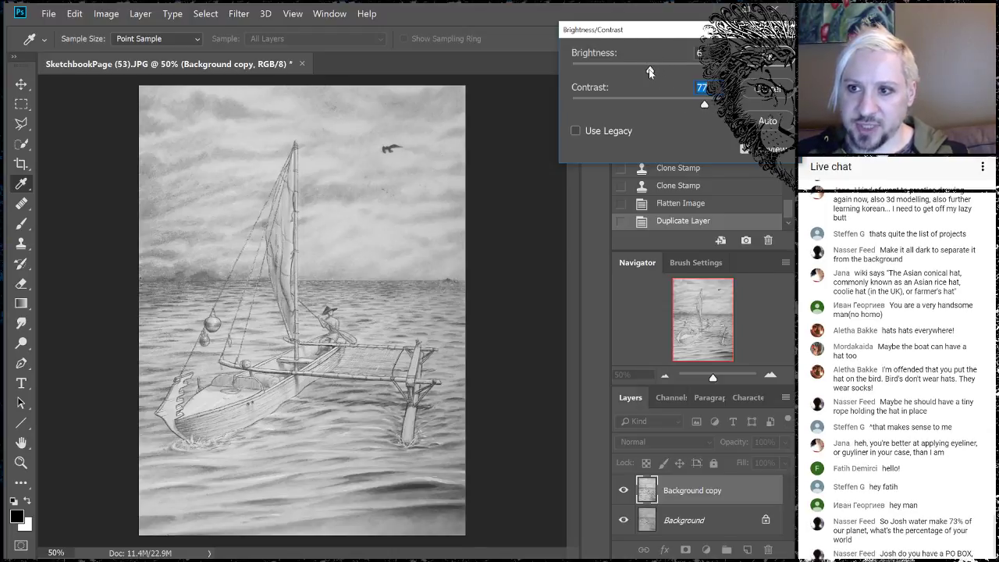
pyautogui.moveTo(649, 70); pyautogui.dragTo(652, 72)
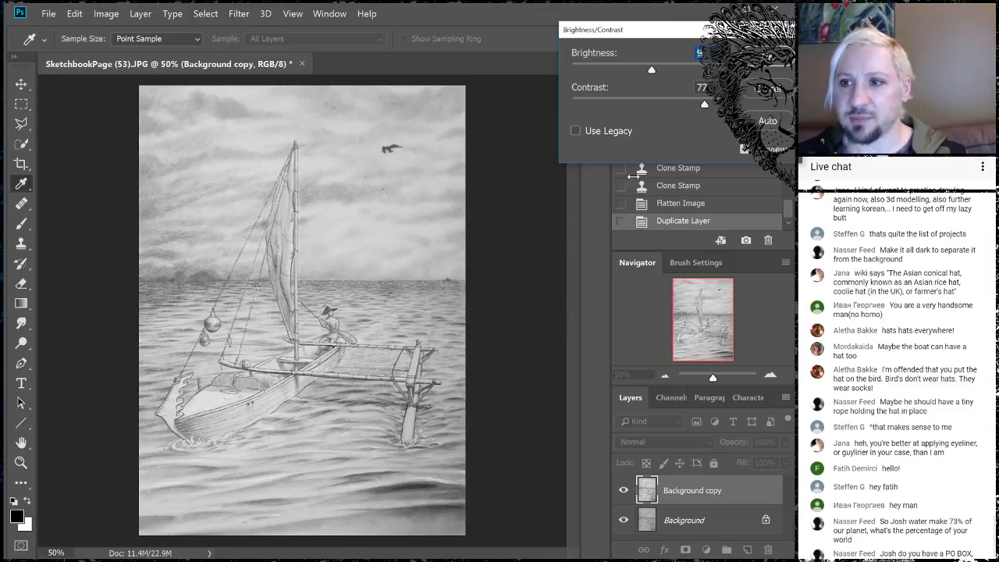
pyautogui.moveTo(652, 71); pyautogui.dragTo(649, 76)
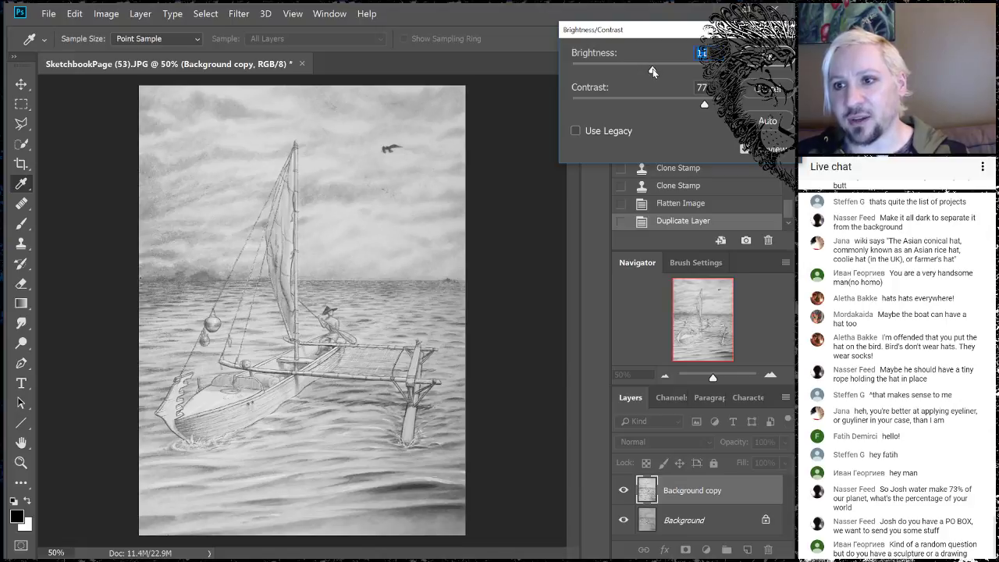
# Try a darker brightness of -26 and then -38 with contrast values of 46, 62 and the maximum 100.
pyautogui.moveTo(653, 68)
pyautogui.mouseDown()
pyautogui.moveTo(662, 70)
pyautogui.moveTo(634, 72)
pyautogui.mouseUp()
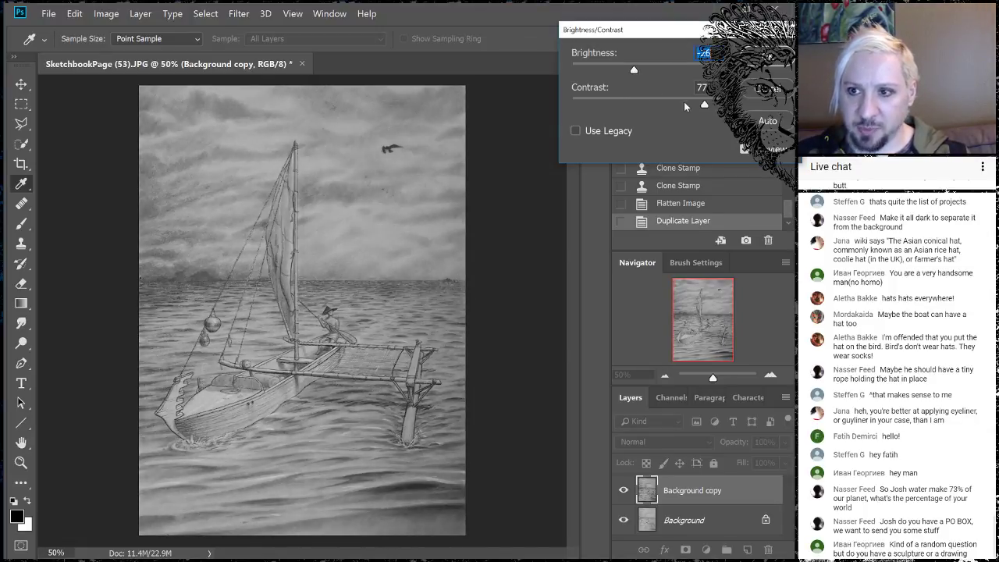
pyautogui.moveTo(705, 104)
pyautogui.mouseDown()
pyautogui.moveTo(672, 106)
pyautogui.moveTo(687, 107)
pyautogui.mouseUp()
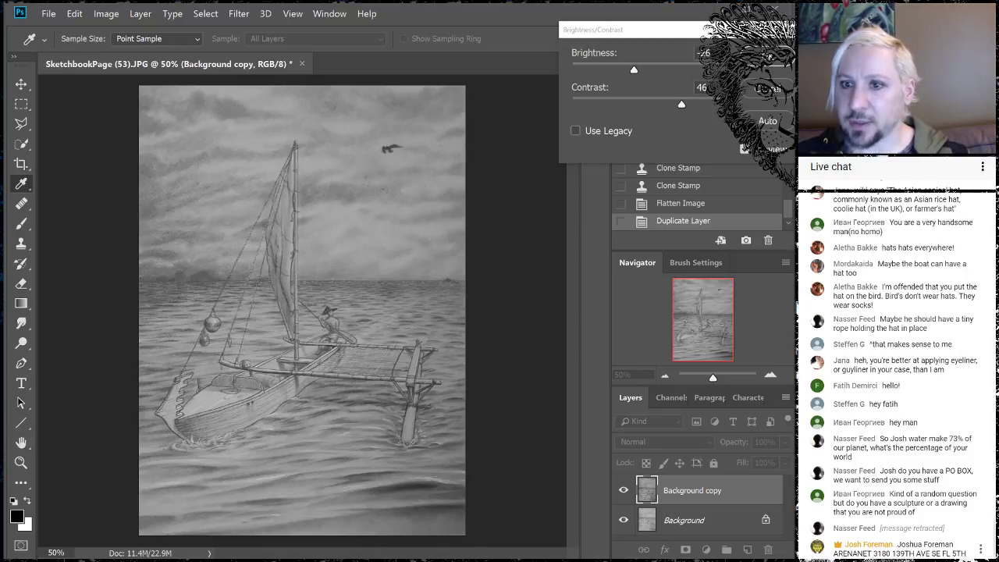
pyautogui.moveTo(683, 103); pyautogui.dragTo(690, 108)
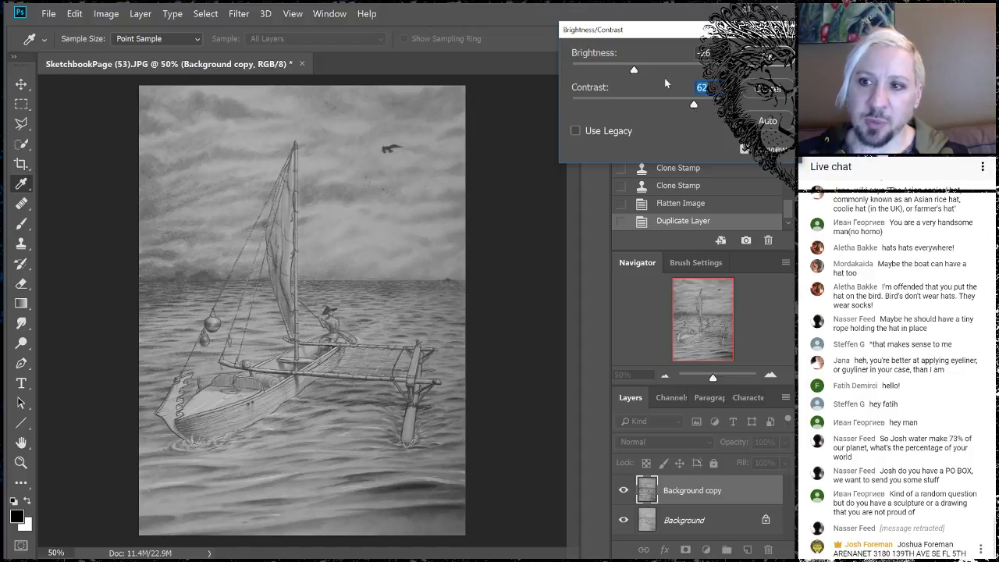
pyautogui.moveTo(634, 70)
pyautogui.mouseDown()
pyautogui.moveTo(648, 71)
pyautogui.moveTo(628, 74)
pyautogui.mouseUp()
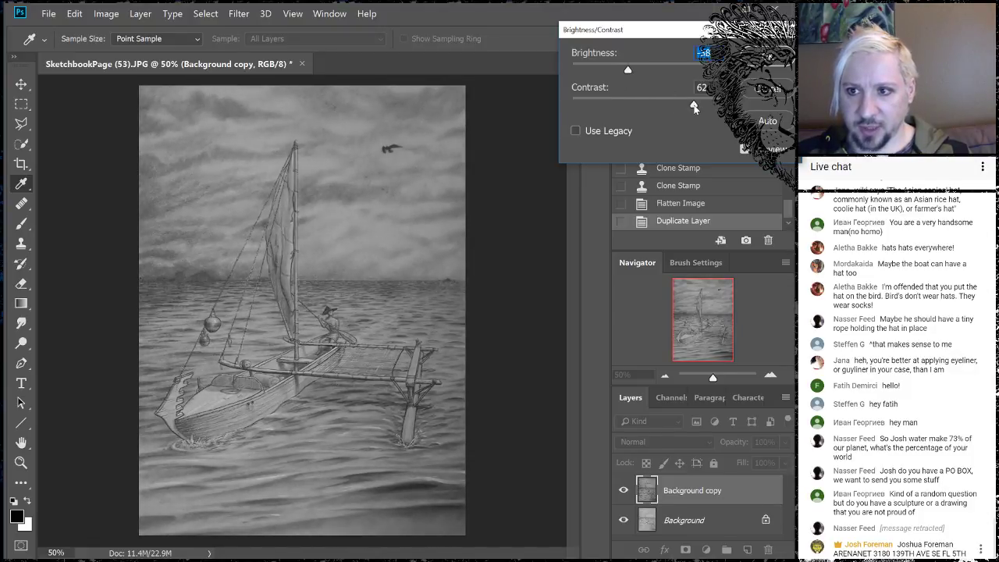
pyautogui.moveTo(695, 108); pyautogui.dragTo(727, 108)
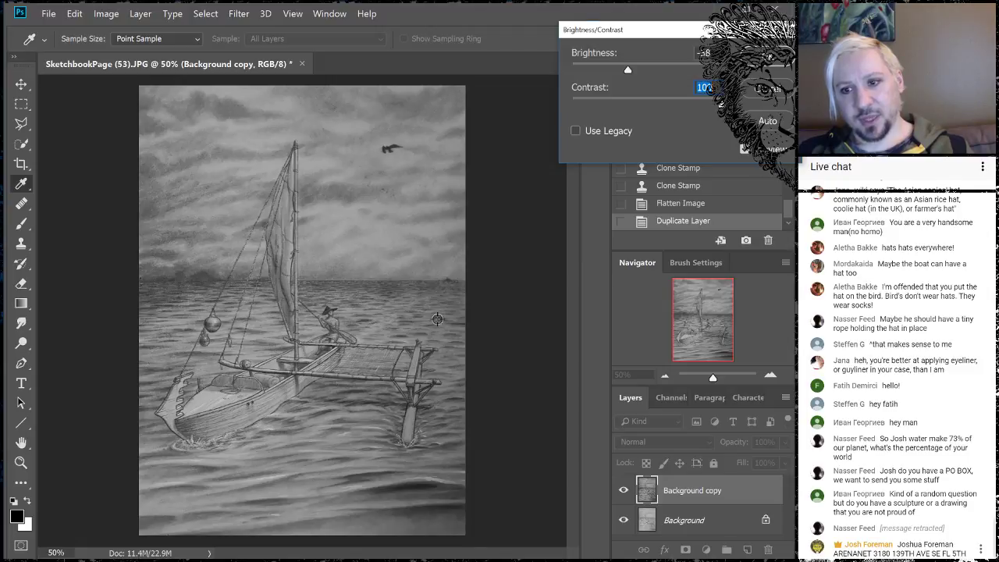
pyautogui.moveTo(725, 106)
pyautogui.mouseDown()
pyautogui.moveTo(690, 108)
pyautogui.moveTo(749, 104)
pyautogui.mouseUp()
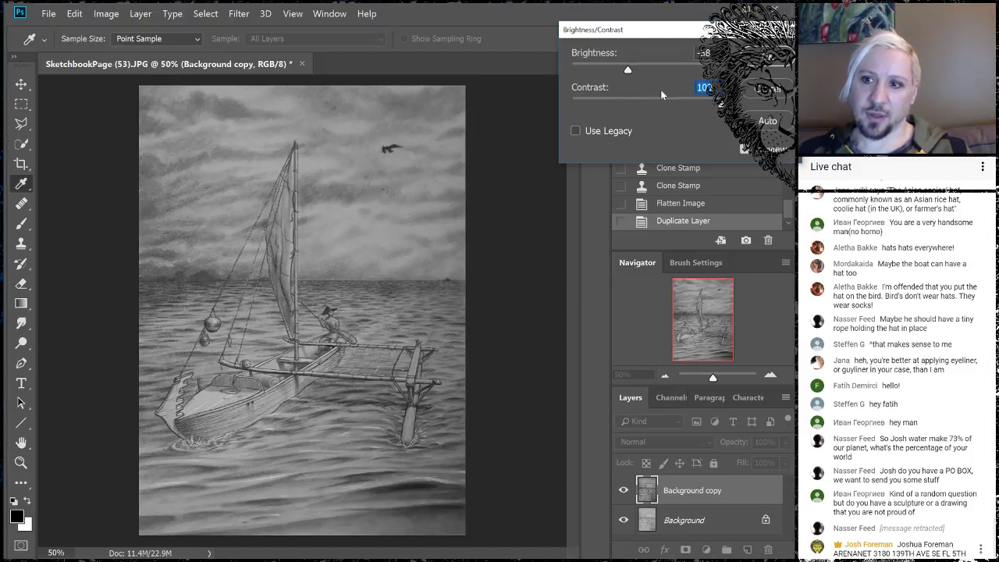
# Try the legacy Brightness/Contrast mode with contrast 100, then values between 40 and 49 with slightly lowered brightness.
pyautogui.moveTo(628, 69); pyautogui.dragTo(710, 105)
pyautogui.click(585, 131)
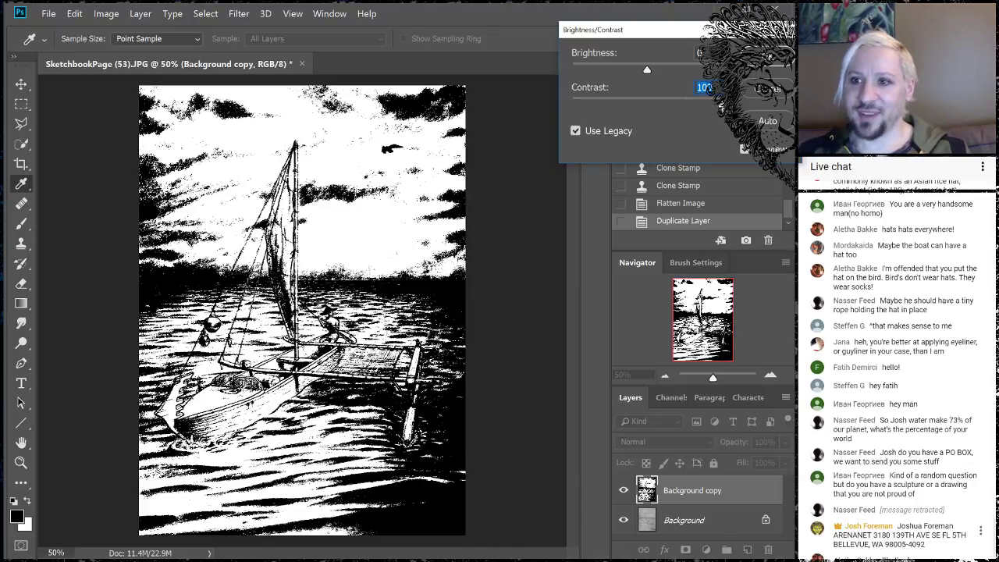
pyautogui.moveTo(722, 105)
pyautogui.mouseDown()
pyautogui.moveTo(688, 112)
pyautogui.moveTo(666, 102)
pyautogui.moveTo(647, 71)
pyautogui.moveTo(657, 73)
pyautogui.moveTo(646, 72)
pyautogui.mouseUp()
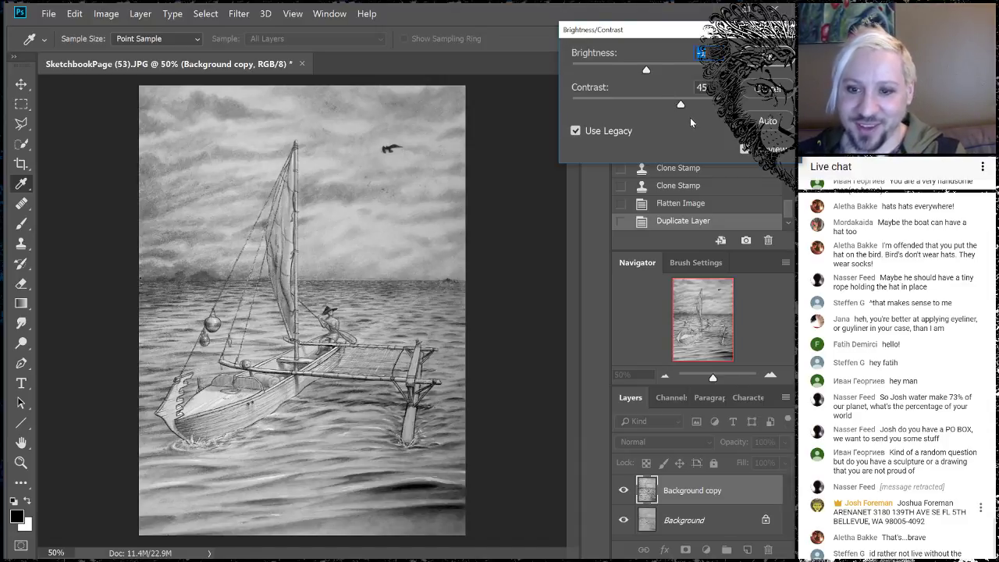
pyautogui.moveTo(678, 105); pyautogui.dragTo(678, 108)
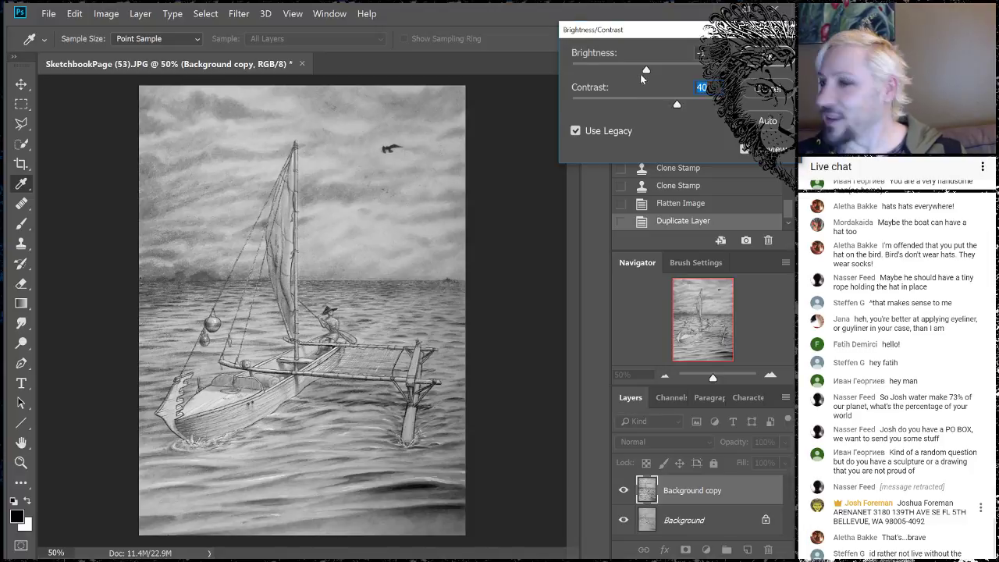
pyautogui.moveTo(647, 73)
pyautogui.mouseDown()
pyautogui.moveTo(630, 69)
pyautogui.moveTo(640, 71)
pyautogui.mouseUp()
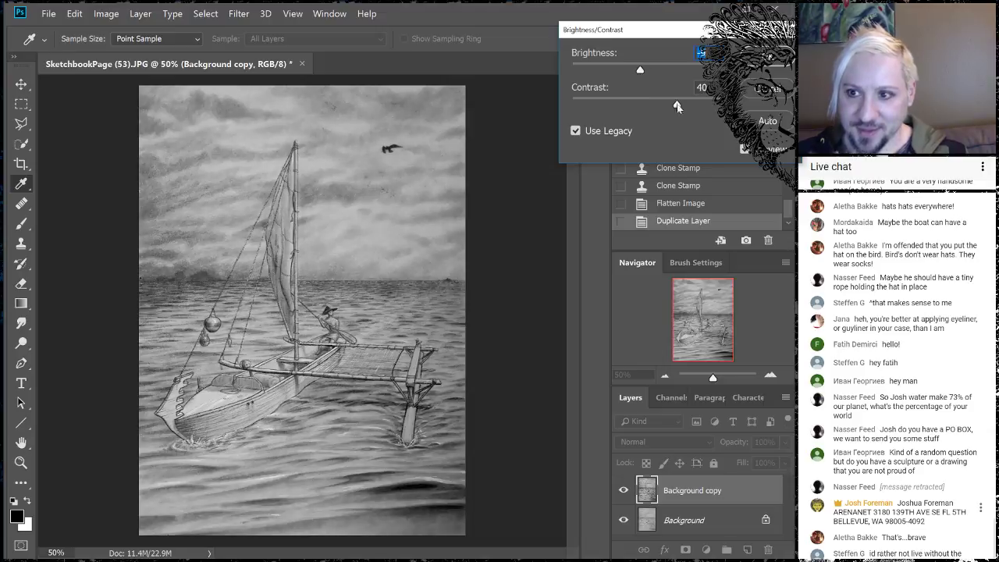
pyautogui.moveTo(676, 106); pyautogui.dragTo(680, 106)
pyautogui.moveTo(640, 71); pyautogui.dragTo(645, 71)
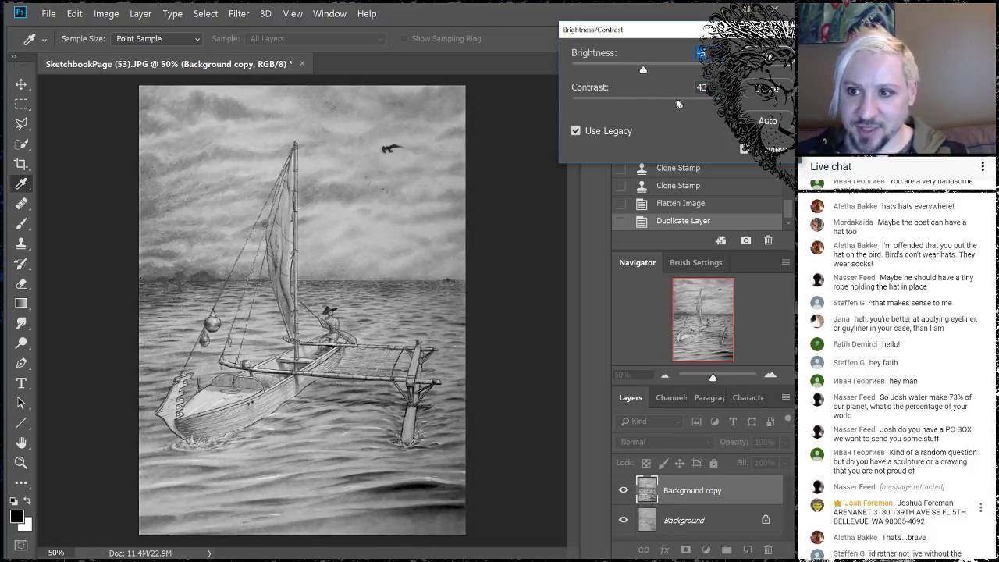
pyautogui.moveTo(679, 107); pyautogui.dragTo(682, 109)
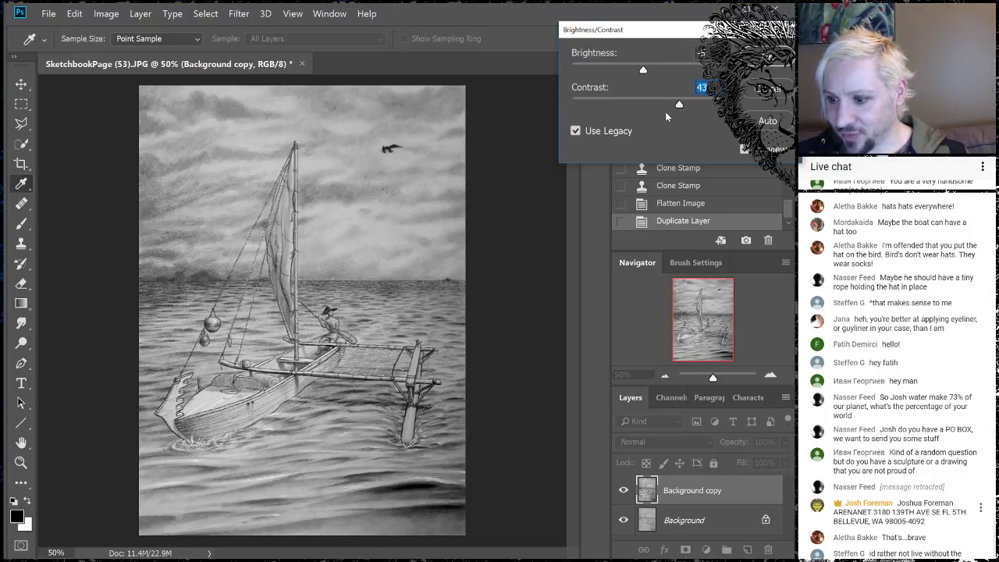
pyautogui.moveTo(680, 107); pyautogui.dragTo(679, 108)
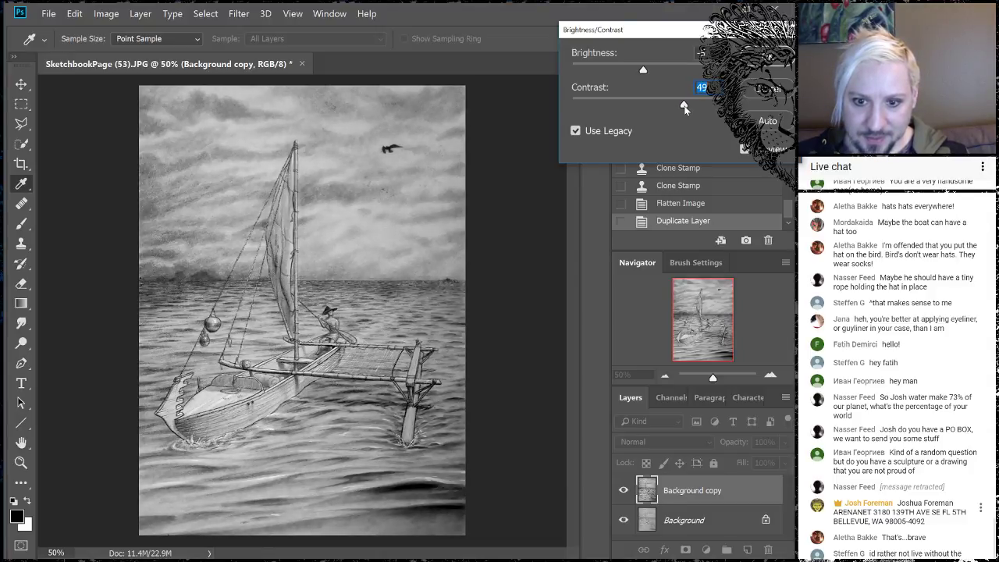
# Turn off the legacy mode and apply brightness -52 and contrast 100 to the Background copy layer.
pyautogui.click(575, 132)
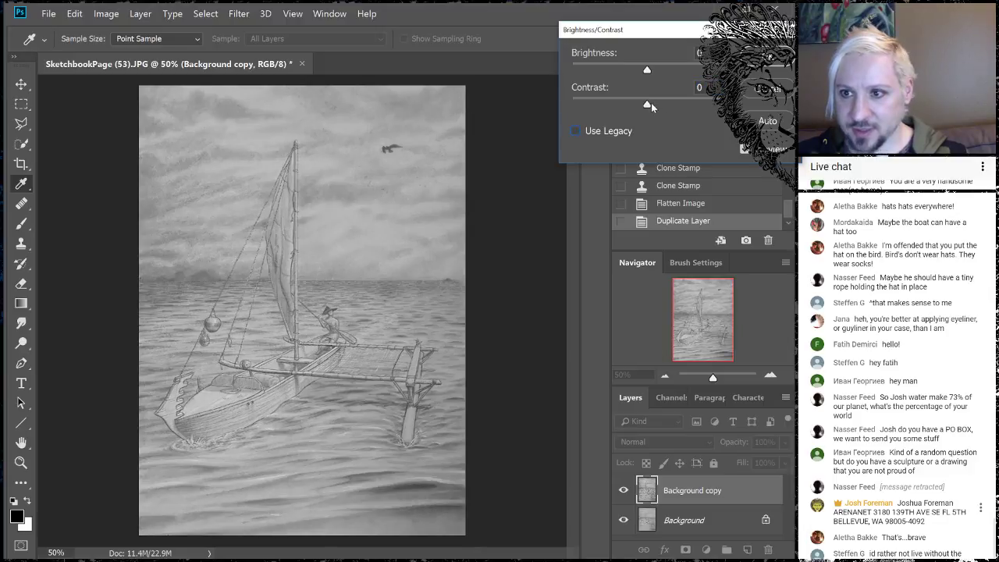
pyautogui.moveTo(651, 106); pyautogui.dragTo(743, 102)
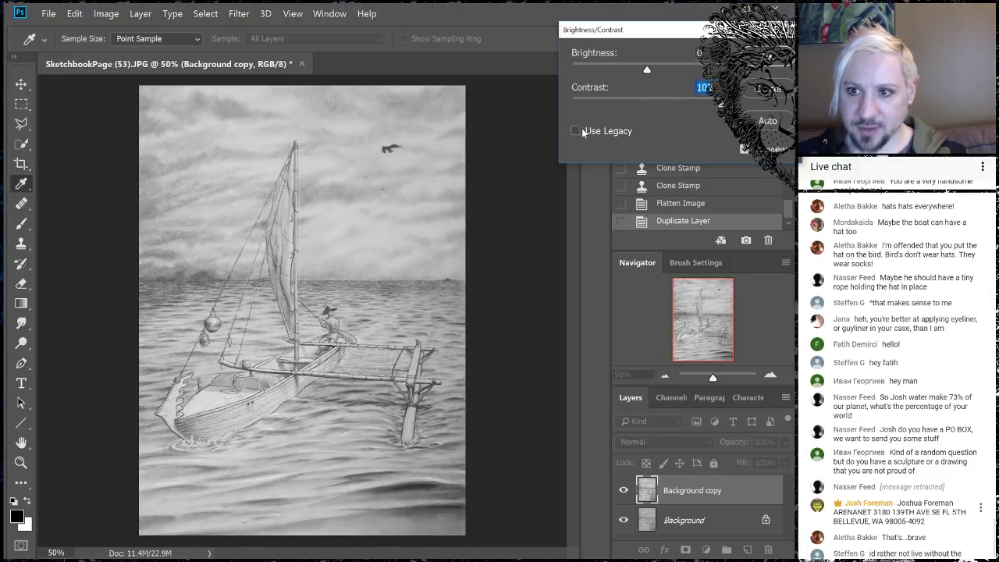
pyautogui.moveTo(646, 71)
pyautogui.mouseDown()
pyautogui.moveTo(635, 71)
pyautogui.moveTo(645, 71)
pyautogui.mouseUp()
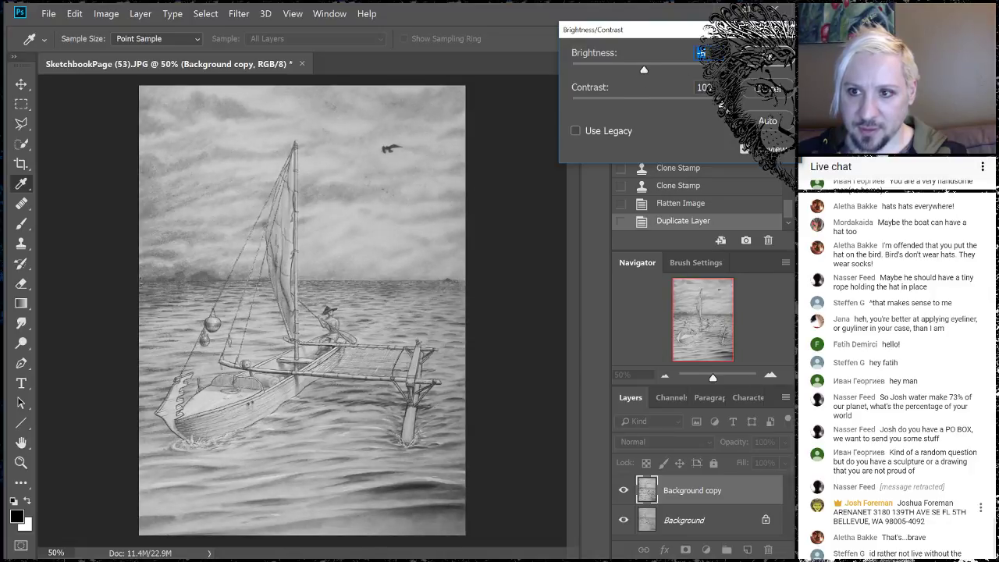
pyautogui.moveTo(709, 104); pyautogui.dragTo(750, 103)
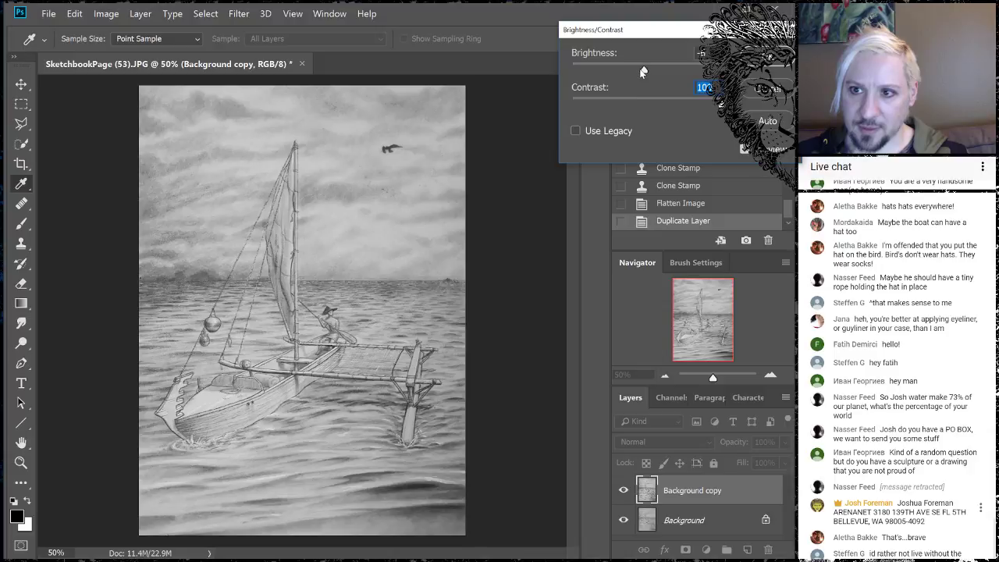
pyautogui.moveTo(642, 72); pyautogui.dragTo(621, 71)
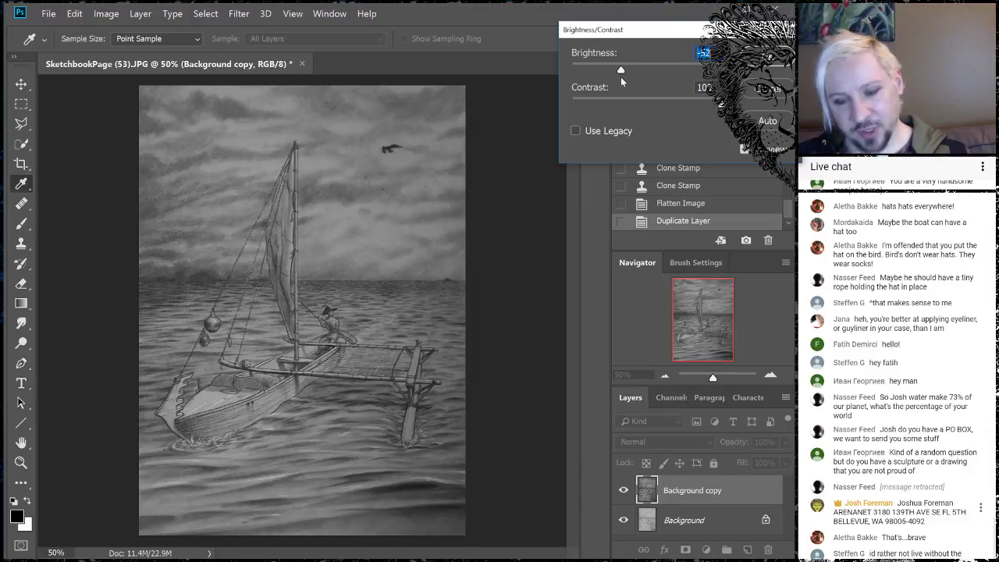
pyautogui.click(766, 57)
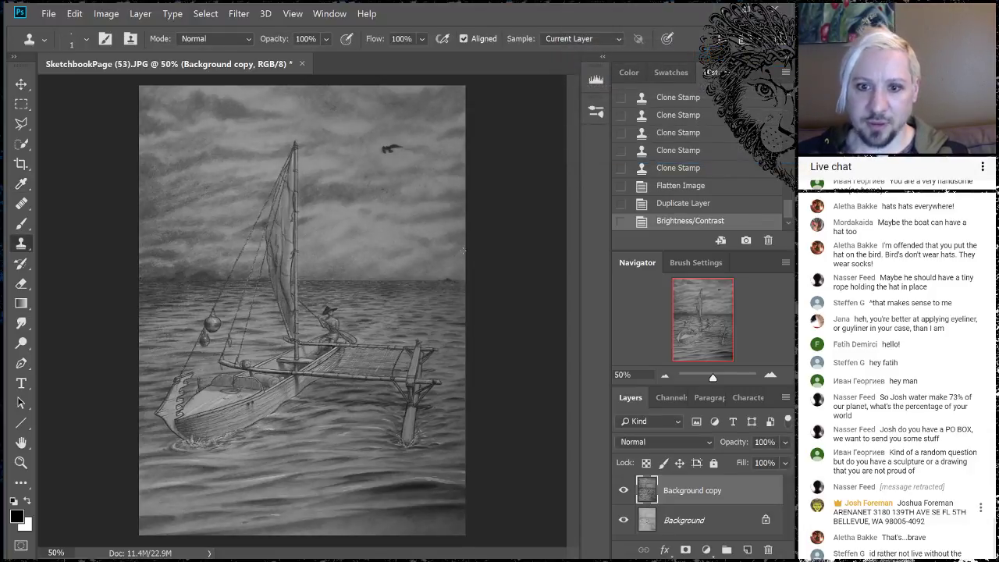
# Compare the drawing with and without the darkened Background copy layer, and duplicate that layer.
pyautogui.click(624, 492)
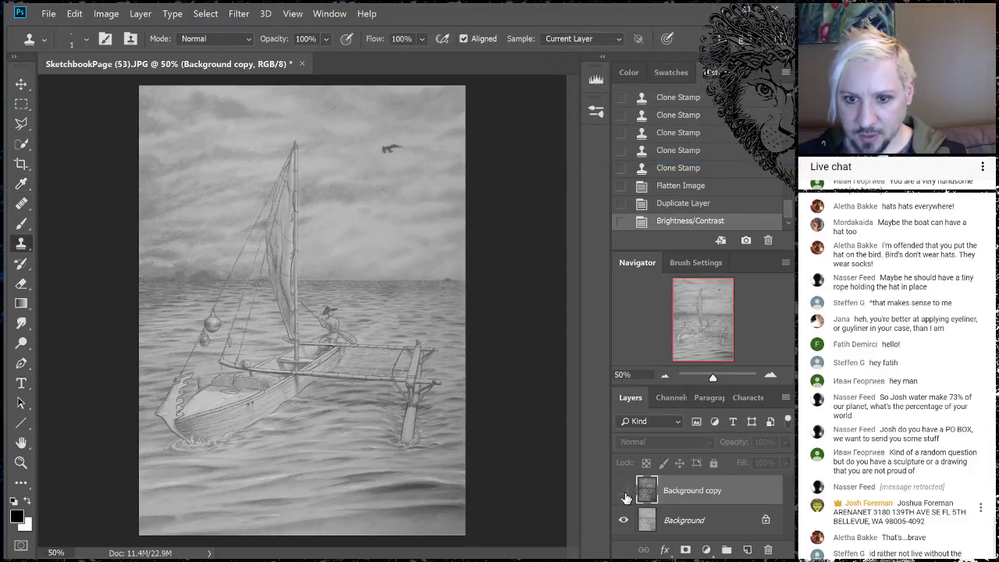
pyautogui.click(624, 493)
pyautogui.moveTo(739, 489); pyautogui.dragTo(750, 549)
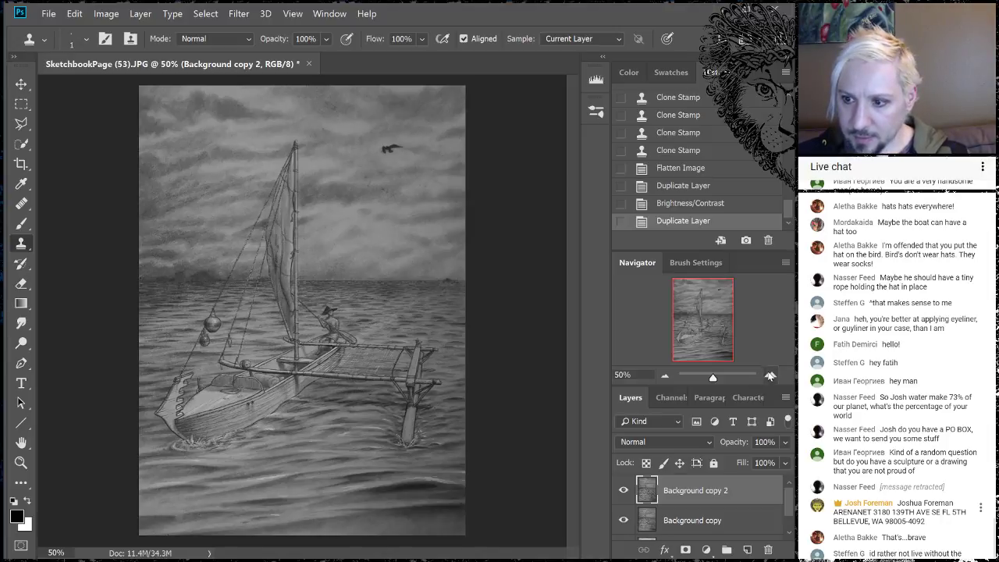
# Select the paddling figure's hat and upper body on the Background copy 2 layer with the Polygonal Lasso.
pyautogui.click(772, 376)
pyautogui.click(772, 377)
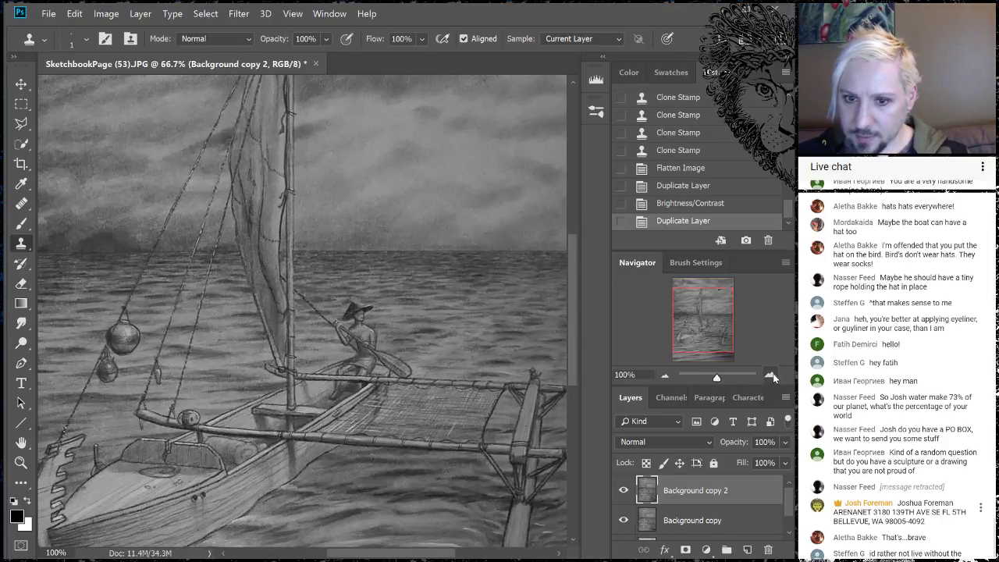
pyautogui.click(771, 376)
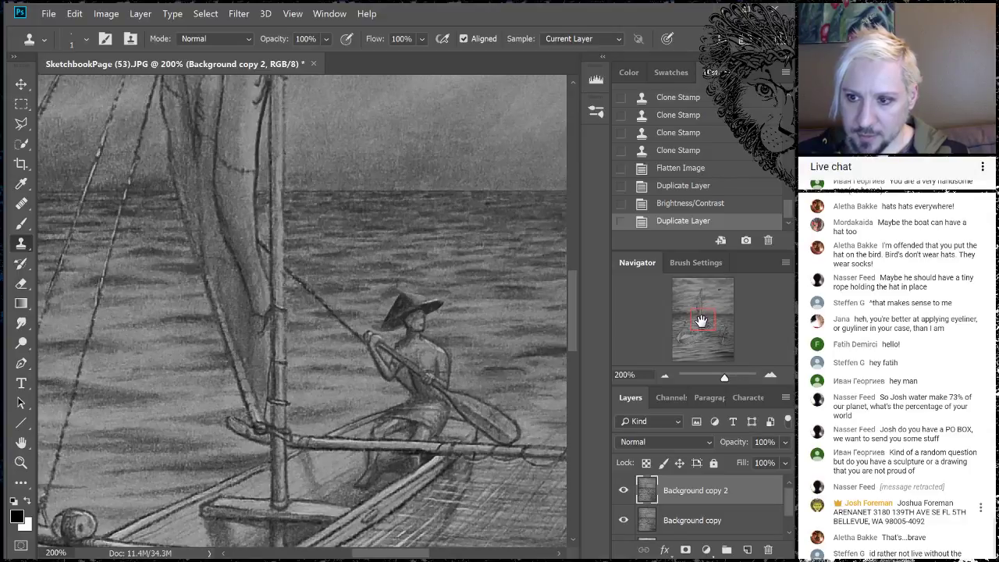
pyautogui.click(702, 321)
pyautogui.moveTo(702, 321)
pyautogui.mouseDown()
pyautogui.moveTo(721, 330)
pyautogui.moveTo(696, 322)
pyautogui.moveTo(700, 288)
pyautogui.moveTo(712, 324)
pyautogui.mouseUp()
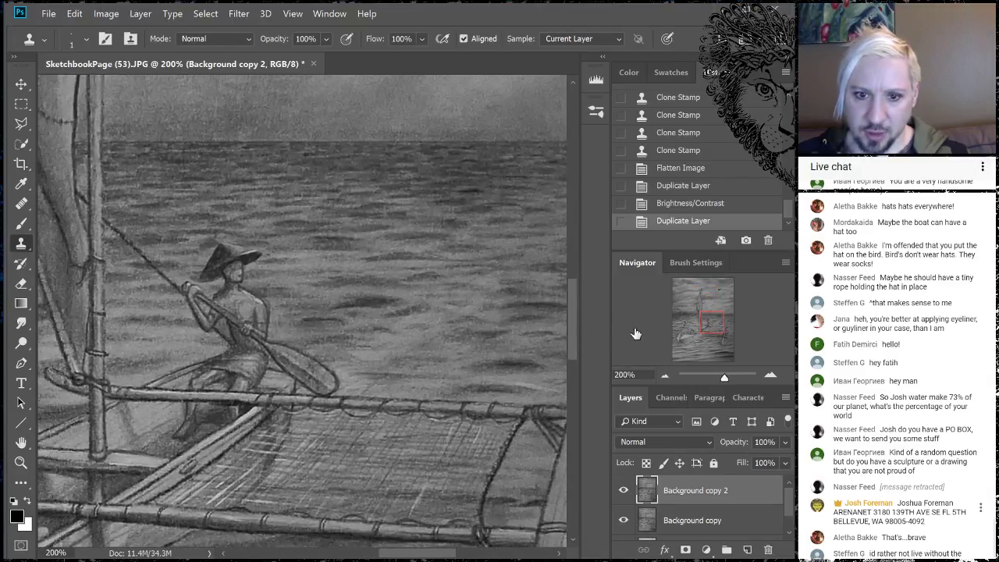
pyautogui.click(22, 123)
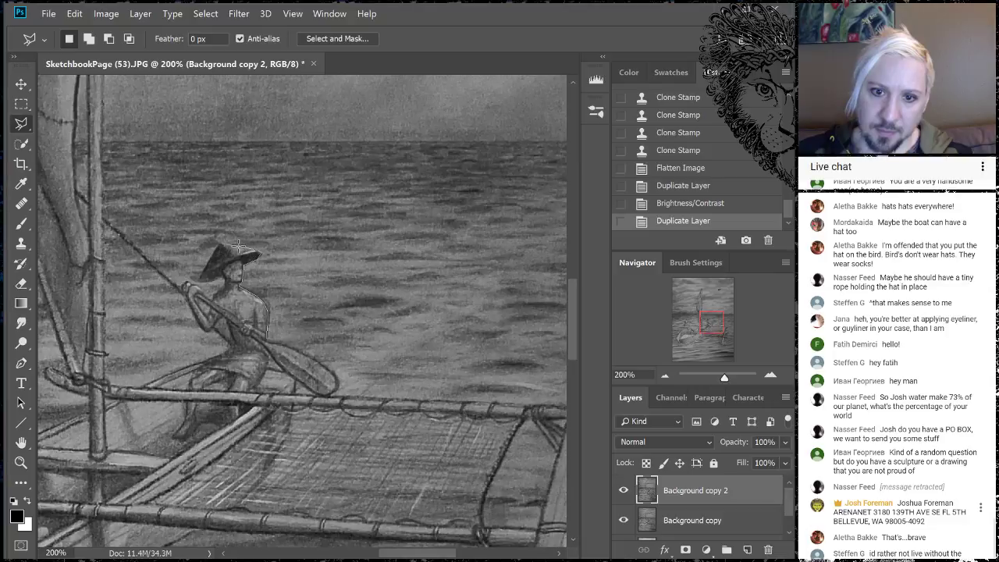
pyautogui.moveTo(220, 242)
pyautogui.mouseDown()
pyautogui.moveTo(199, 295)
pyautogui.moveTo(243, 295)
pyautogui.moveTo(199, 280)
pyautogui.moveTo(213, 324)
pyautogui.moveTo(264, 346)
pyautogui.moveTo(253, 363)
pyautogui.moveTo(269, 338)
pyautogui.mouseUp()
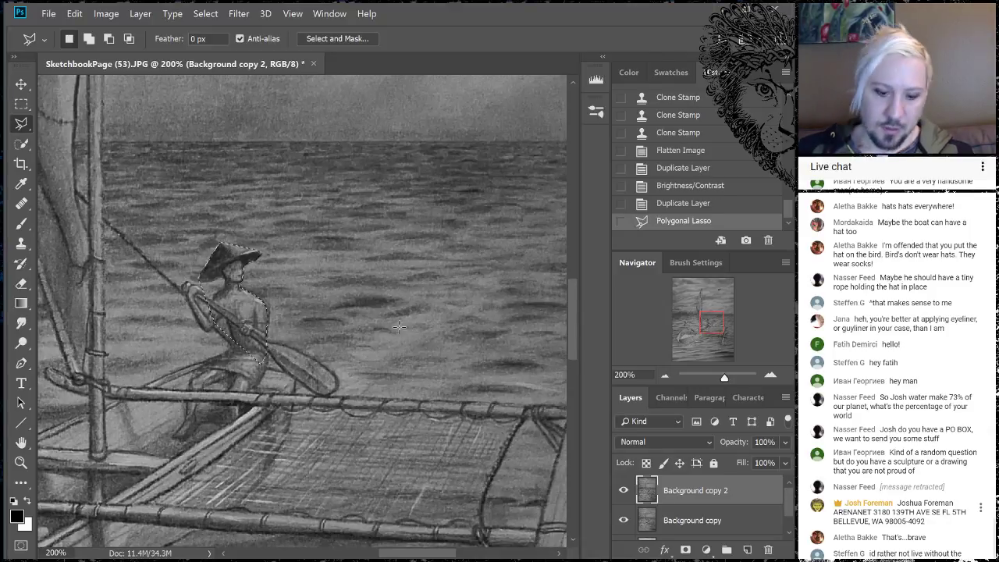
# Lighten the edges of the selected paddler with the Dodge Tool on Highlights at 50% exposure, using brush sizes 100 and 90.
pyautogui.click(22, 341)
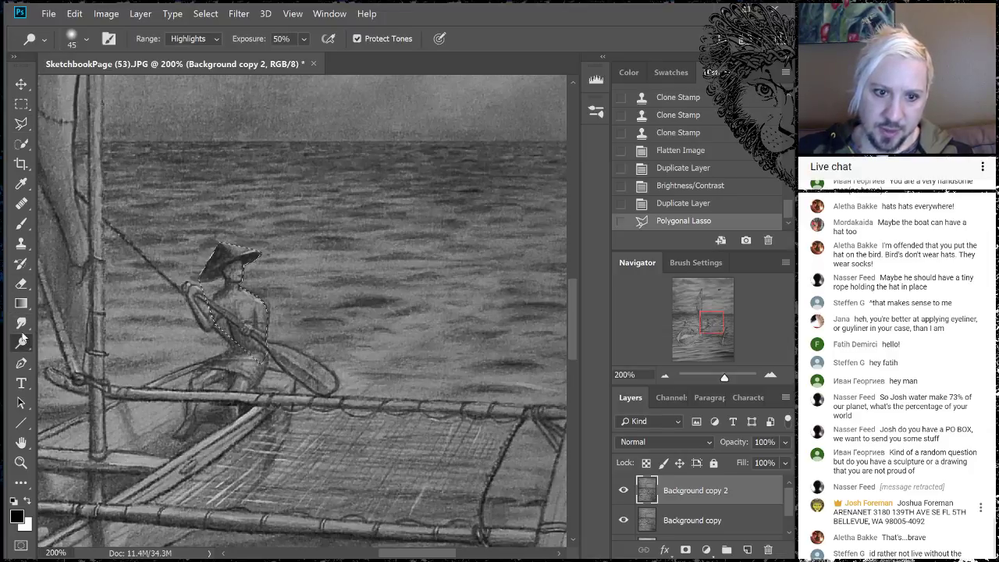
pyautogui.press(']')
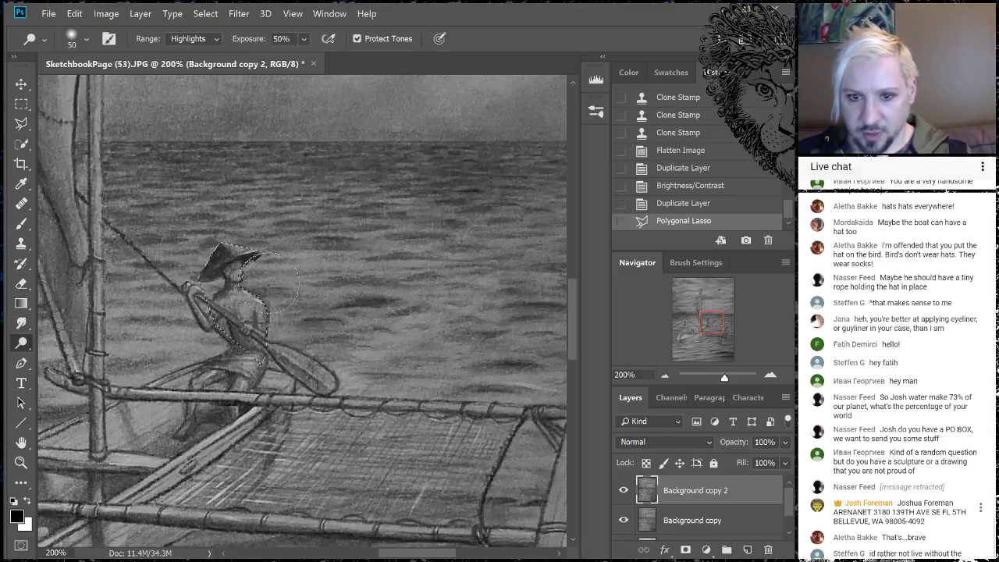
pyautogui.press(']')
pyautogui.press(']')
pyautogui.press(']')
pyautogui.press(']')
pyautogui.press(']')
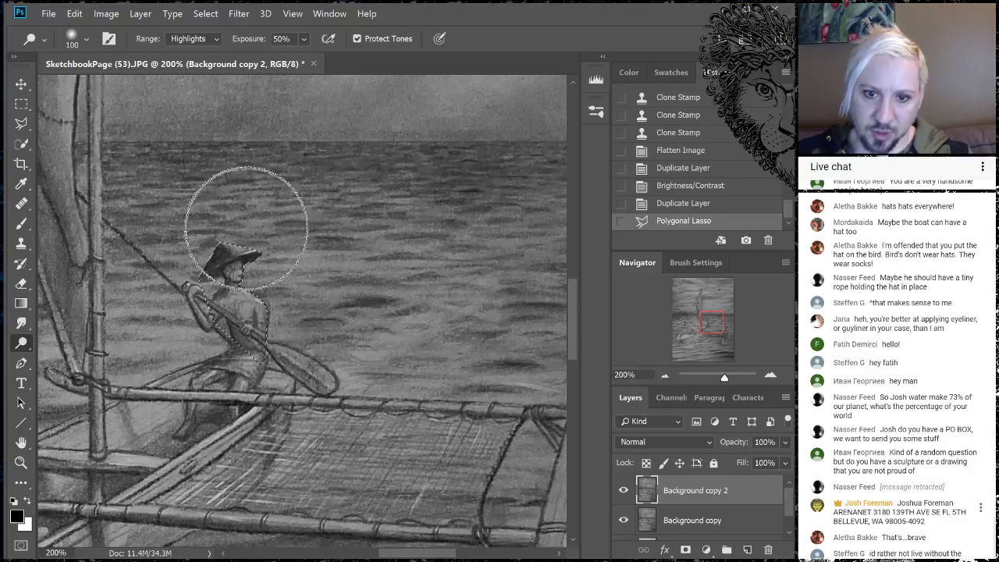
pyautogui.moveTo(246, 227); pyautogui.dragTo(334, 312)
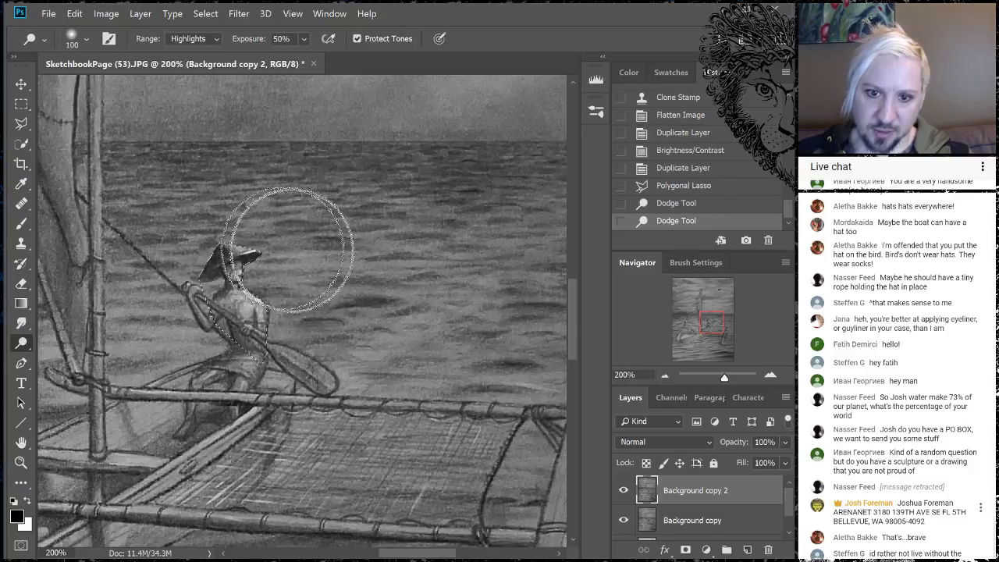
pyautogui.press('[')
pyautogui.moveTo(224, 212); pyautogui.dragTo(234, 218)
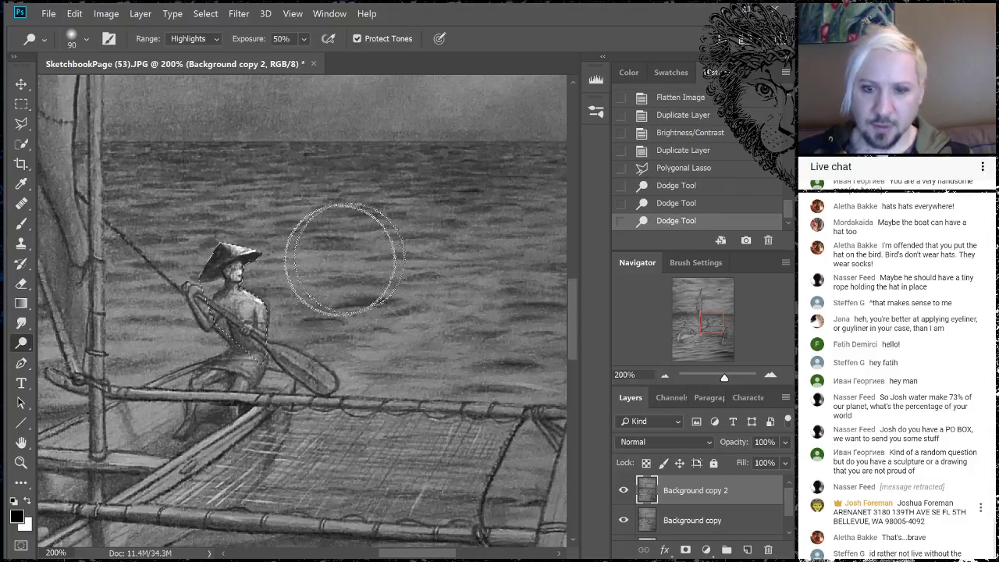
pyautogui.click(665, 376)
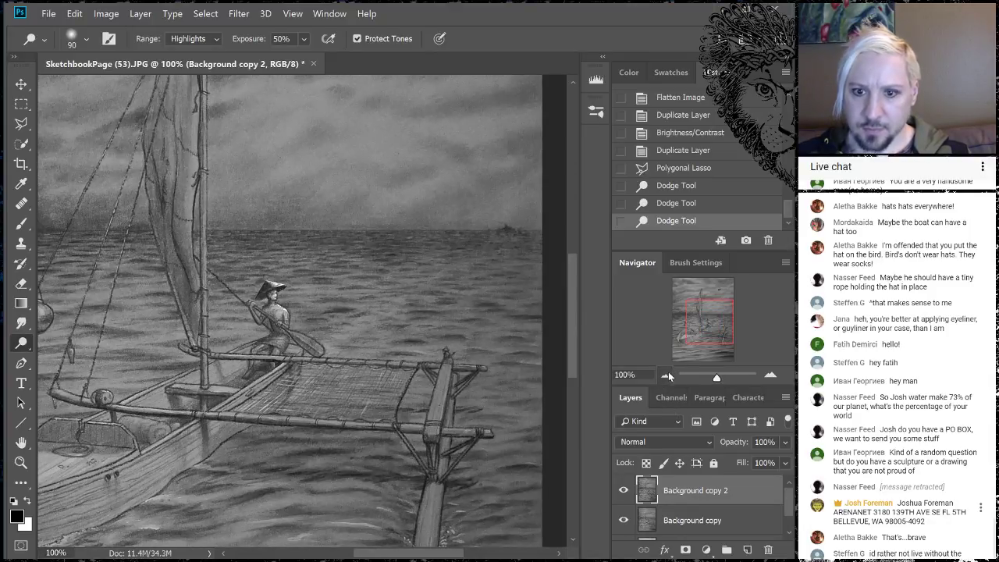
# Clear the paddler selection and outline the paddle blade with the Polygonal Lasso on the Background copy 2 layer.
pyautogui.click(666, 376)
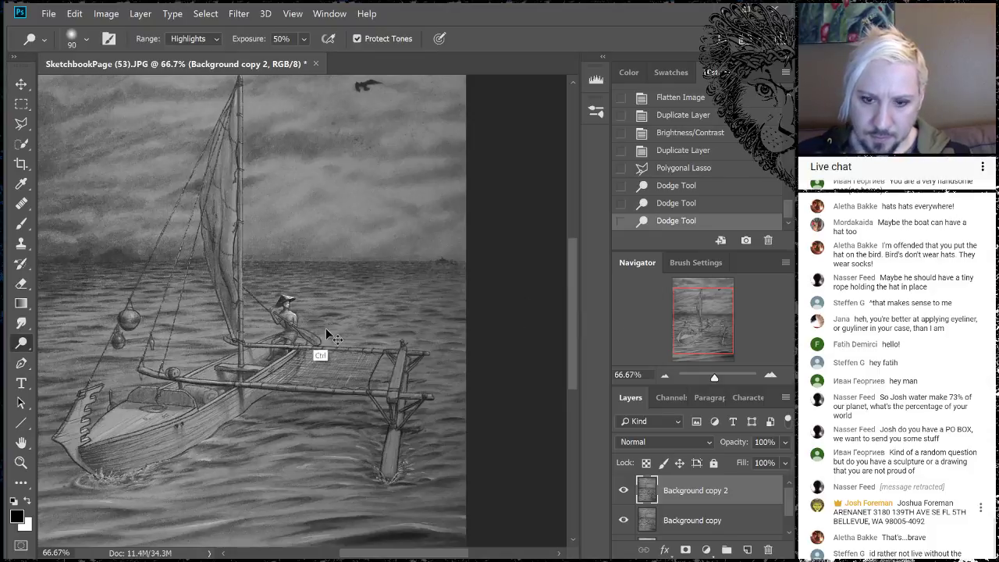
pyautogui.hotkey('ctrl', 'd')
pyautogui.click(771, 376)
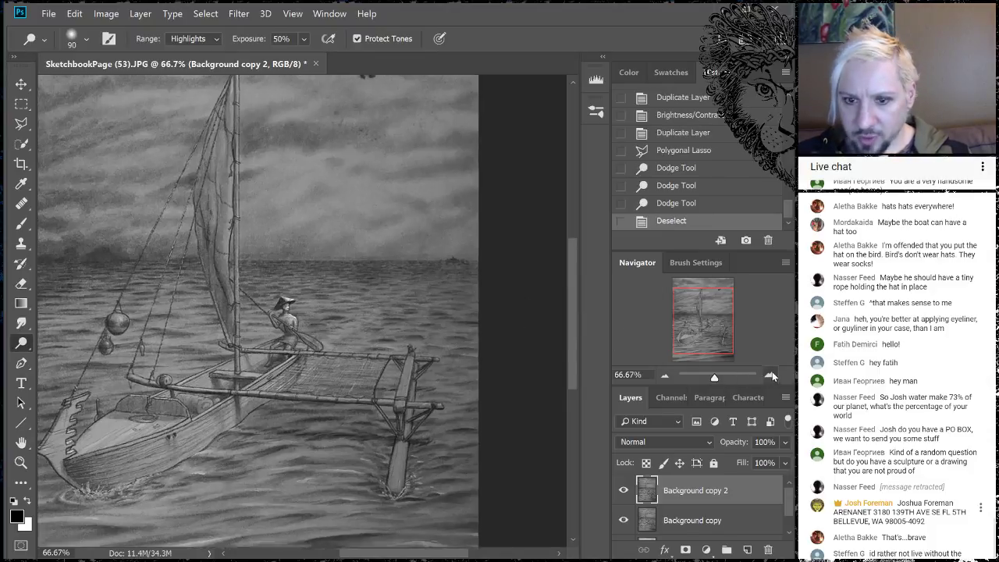
pyautogui.click(771, 376)
pyautogui.click(771, 376)
pyautogui.click(22, 125)
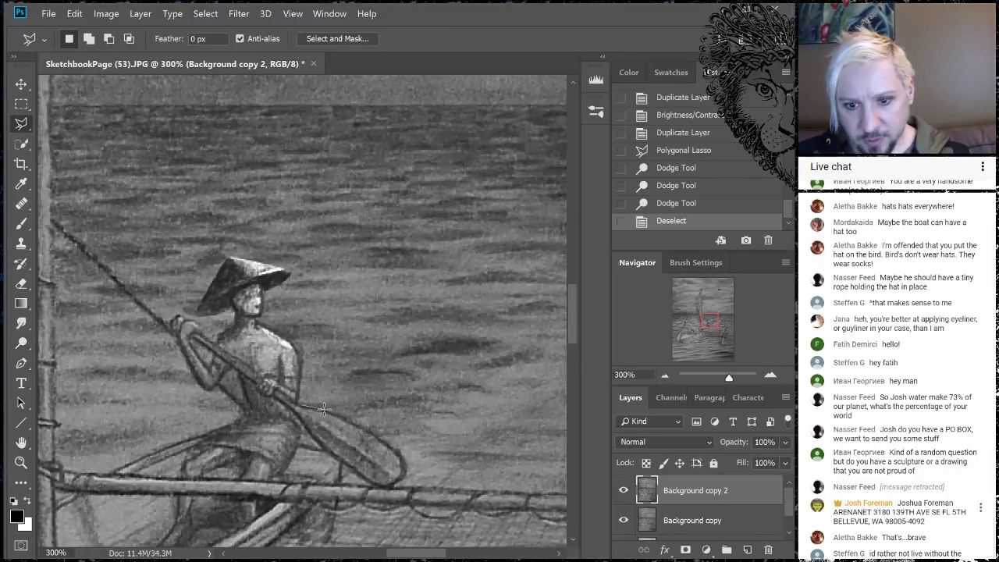
pyautogui.click(380, 442)
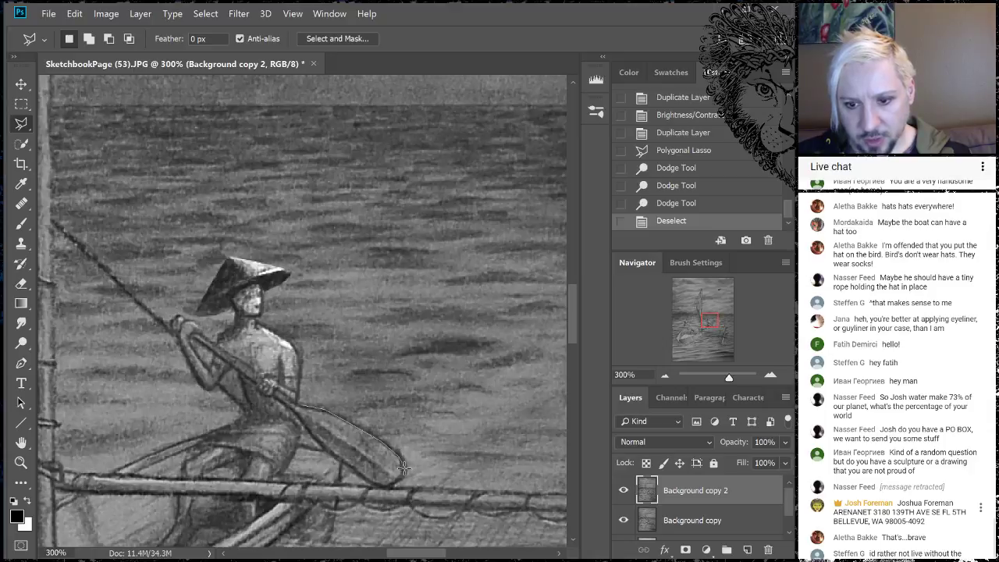
pyautogui.click(404, 470)
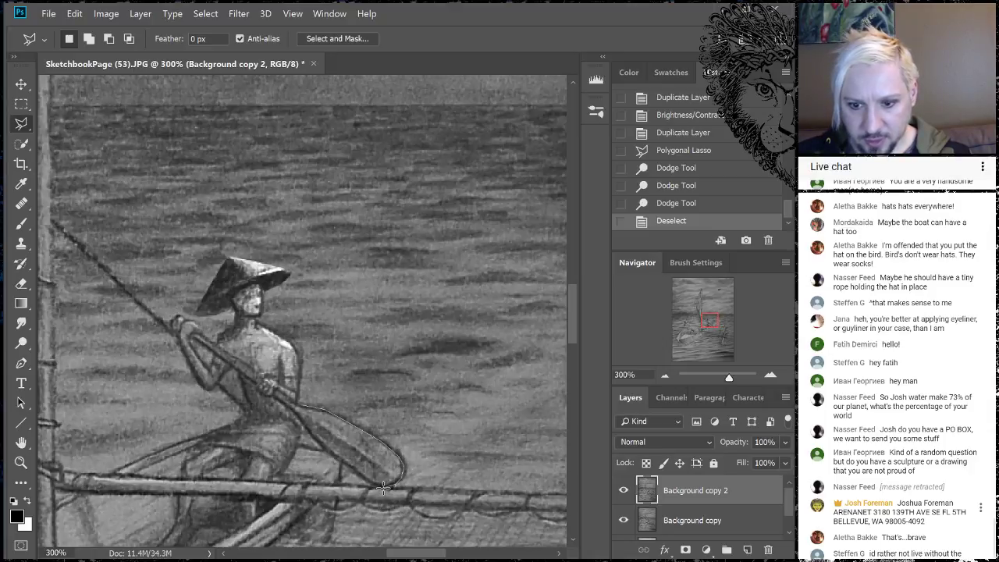
pyautogui.click(383, 488)
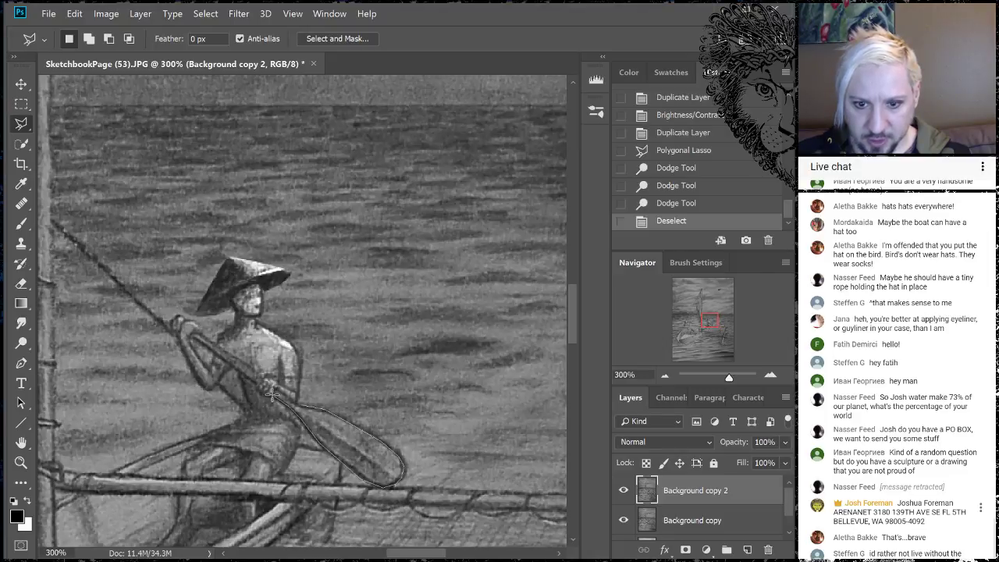
pyautogui.doubleClick(307, 414)
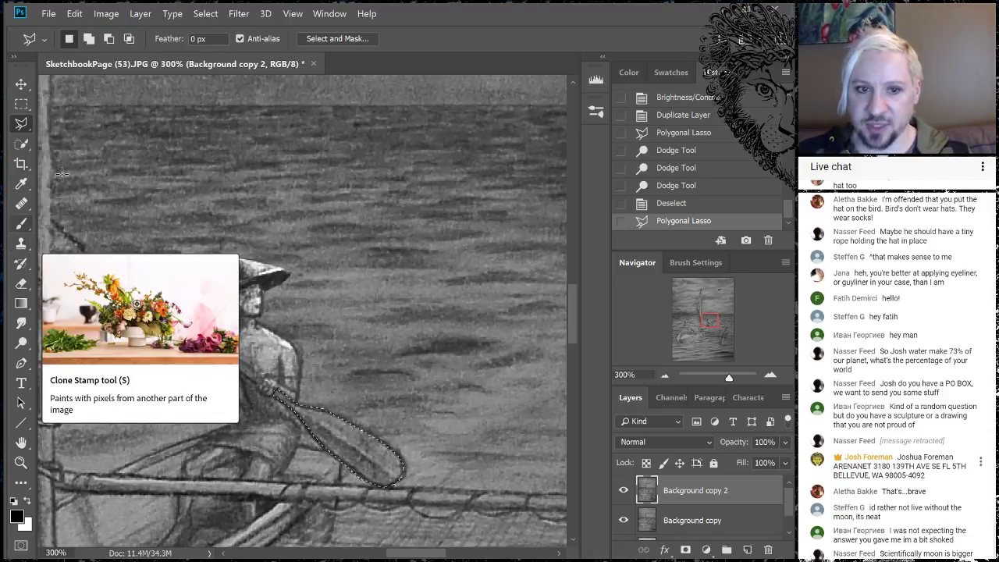
pyautogui.click(665, 376)
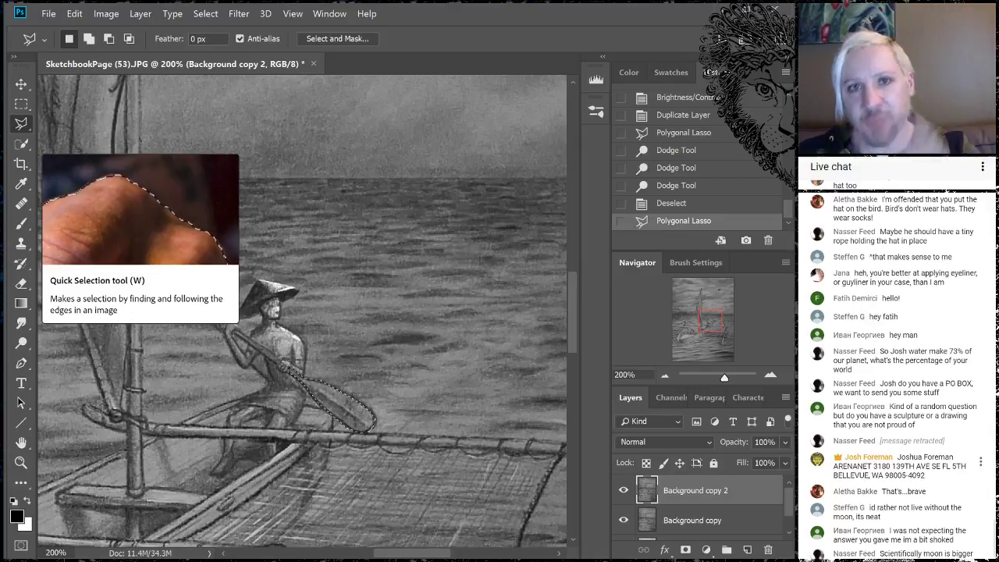
pyautogui.hotkey('ctrl', 'h')
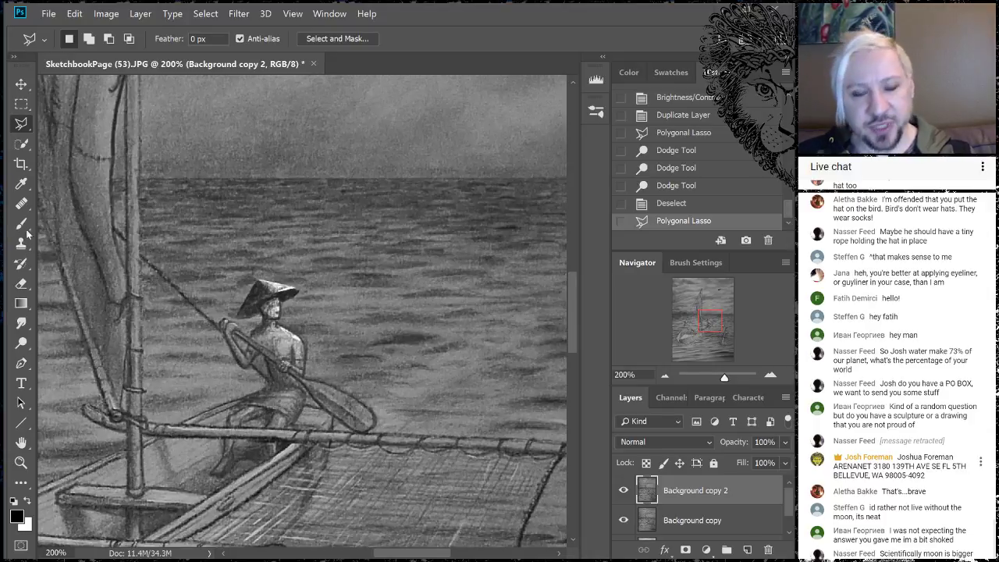
pyautogui.press('b')
pyautogui.hotkey('ctrl', 'h')
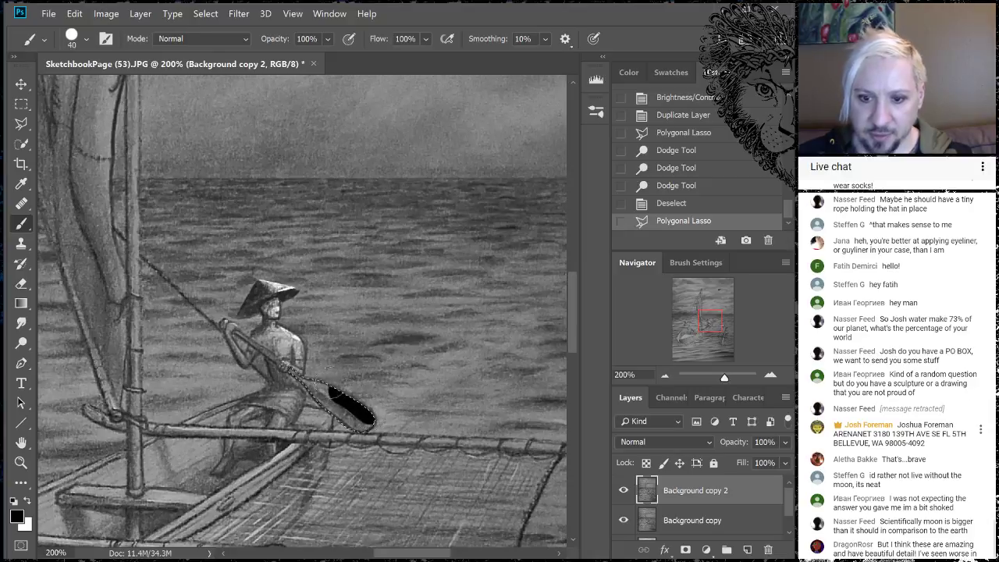
pyautogui.moveTo(328, 367); pyautogui.dragTo(292, 369)
pyautogui.hotkey('ctrl', 'z')
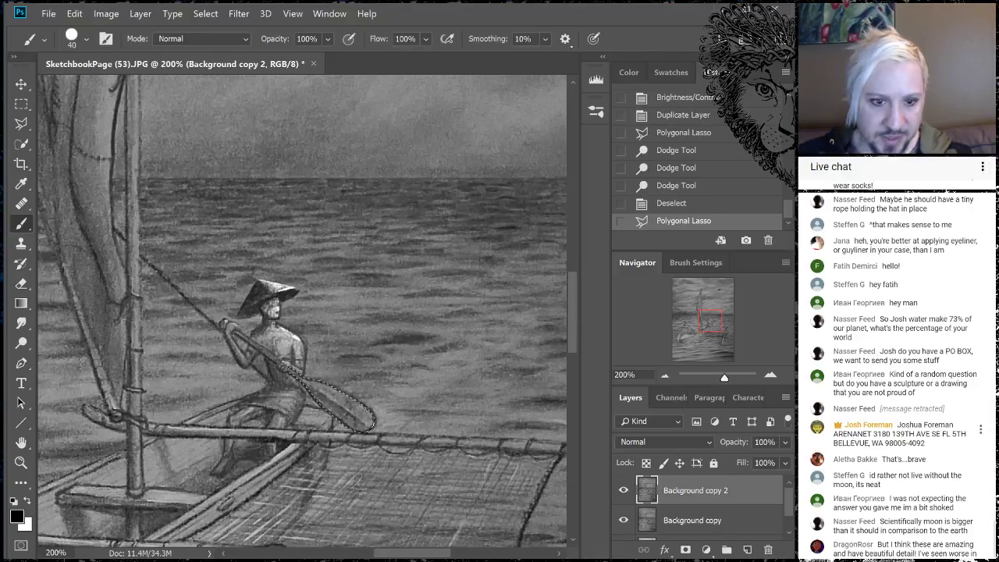
# Lighten the selected paddle blade with the Dodge Tool on Highlights at 50% exposure, using brush sizes 90 and 45.
pyautogui.click(22, 341)
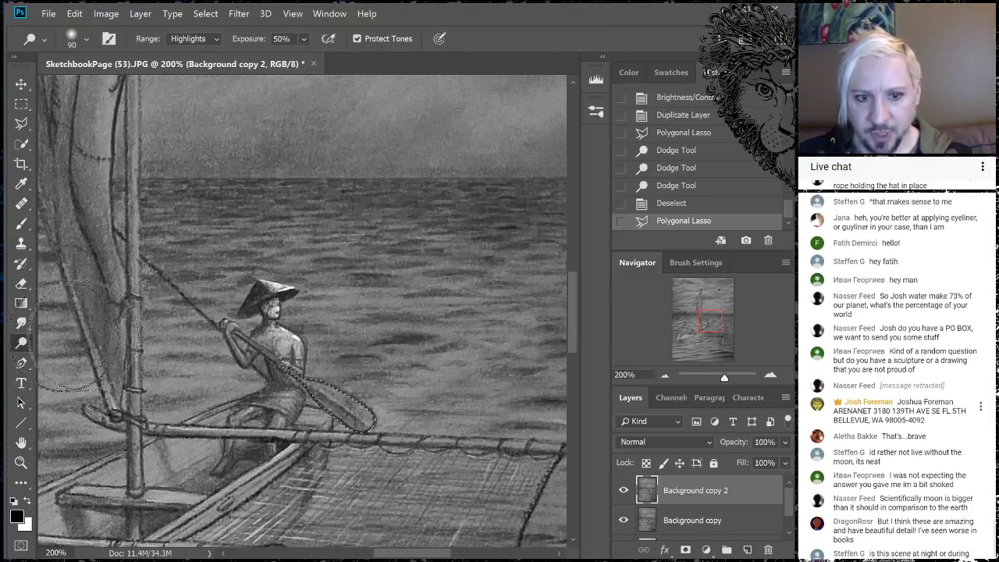
pyautogui.press('[')
pyautogui.press('[')
pyautogui.moveTo(367, 357); pyautogui.dragTo(361, 355)
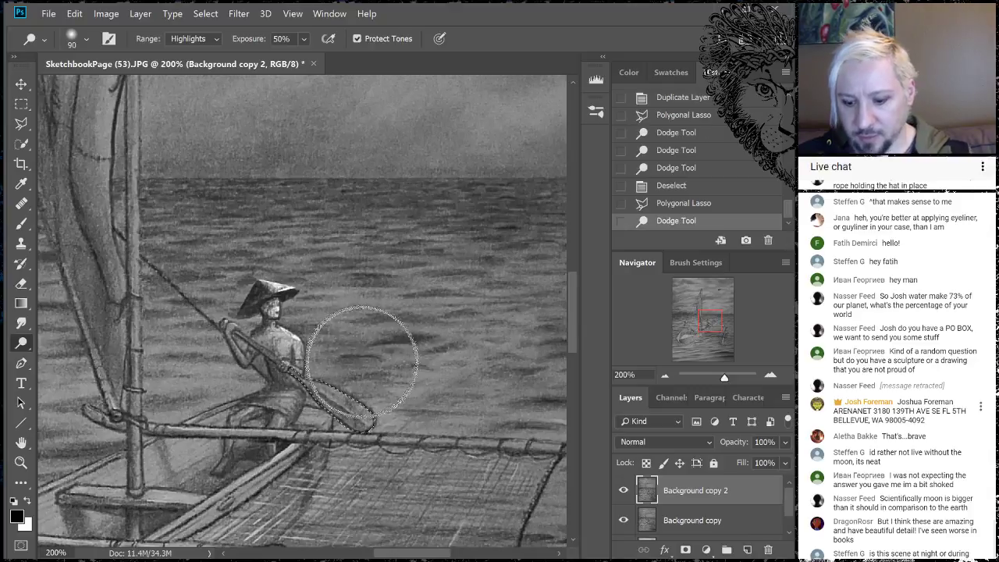
pyautogui.press('[')
pyautogui.press('[')
pyautogui.press('[')
pyautogui.moveTo(338, 320)
pyautogui.mouseDown()
pyautogui.moveTo(363, 410)
pyautogui.moveTo(357, 401)
pyautogui.moveTo(367, 394)
pyautogui.moveTo(289, 367)
pyautogui.moveTo(359, 406)
pyautogui.mouseUp()
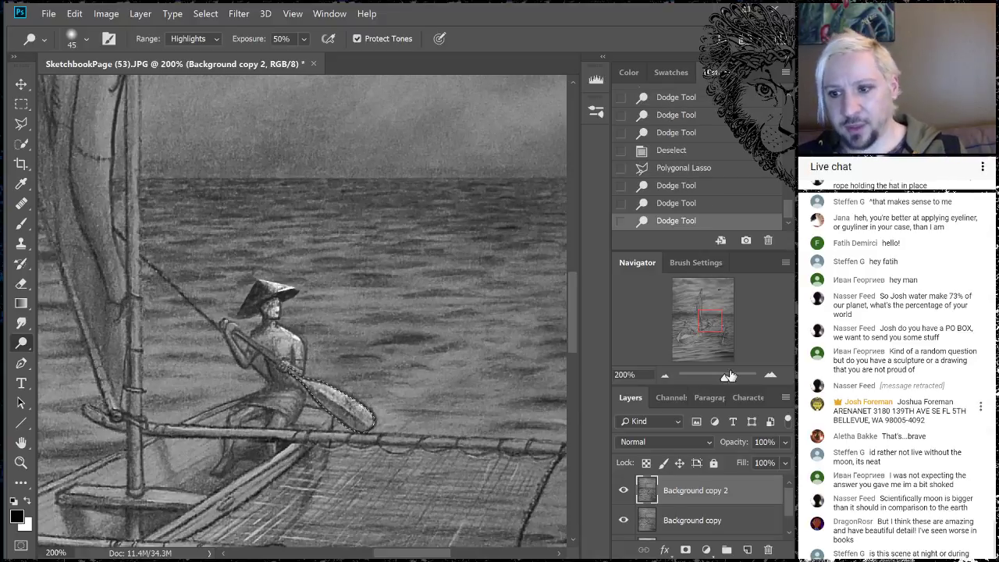
# Deselect the paddle blade and dodge highlights onto the upper end of the outrigger float with brush size 45.
pyautogui.hotkey('ctrl', '-')
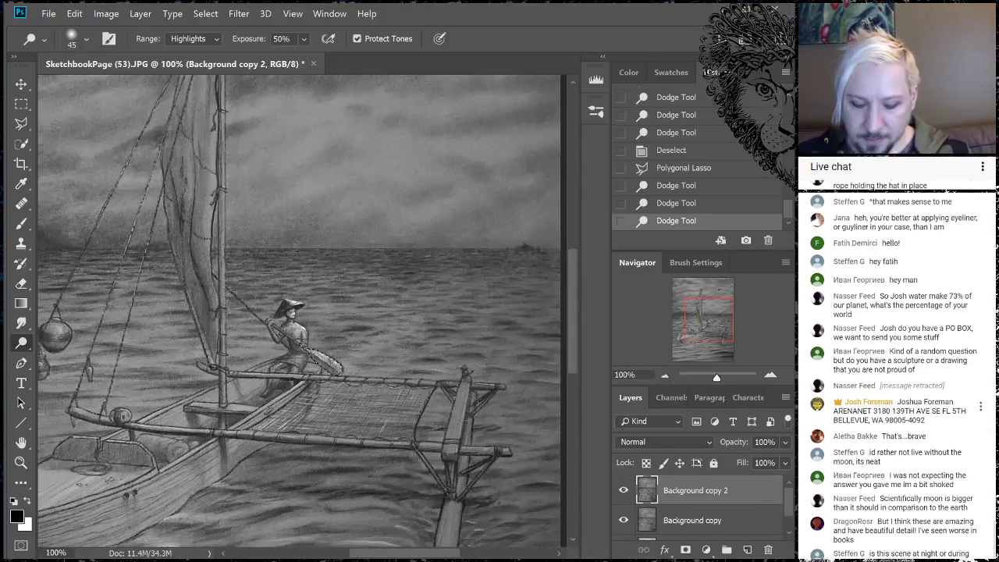
pyautogui.hotkey('ctrl', 'd')
pyautogui.moveTo(461, 414); pyautogui.dragTo(452, 445)
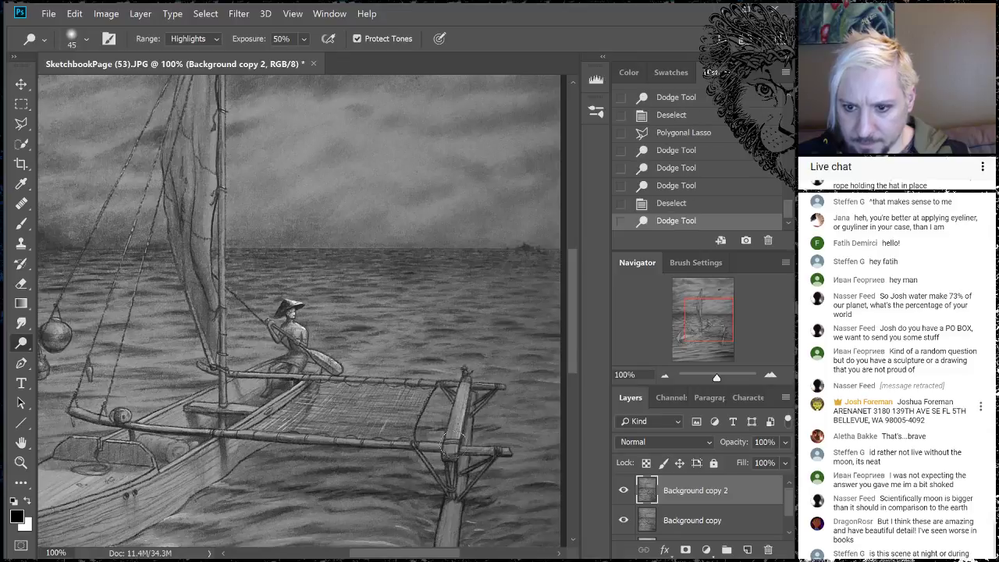
pyautogui.moveTo(466, 383); pyautogui.dragTo(458, 437)
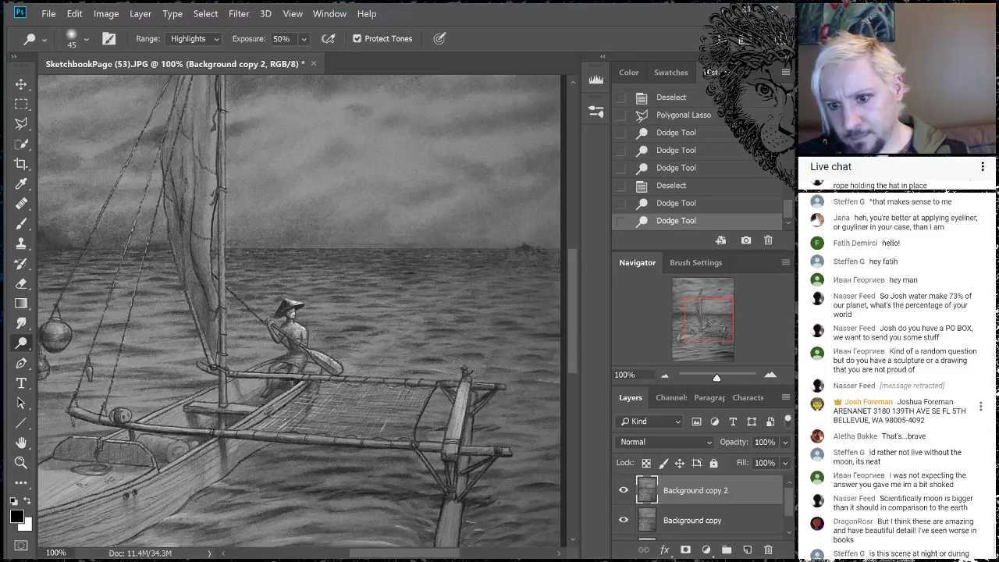
# Dodge tiny highlights onto the small figure at the tip of the outrigger float with a 4-pixel brush.
pyautogui.click(770, 378)
pyautogui.click(769, 378)
pyautogui.moveTo(697, 317); pyautogui.dragTo(716, 325)
pyautogui.press('[')
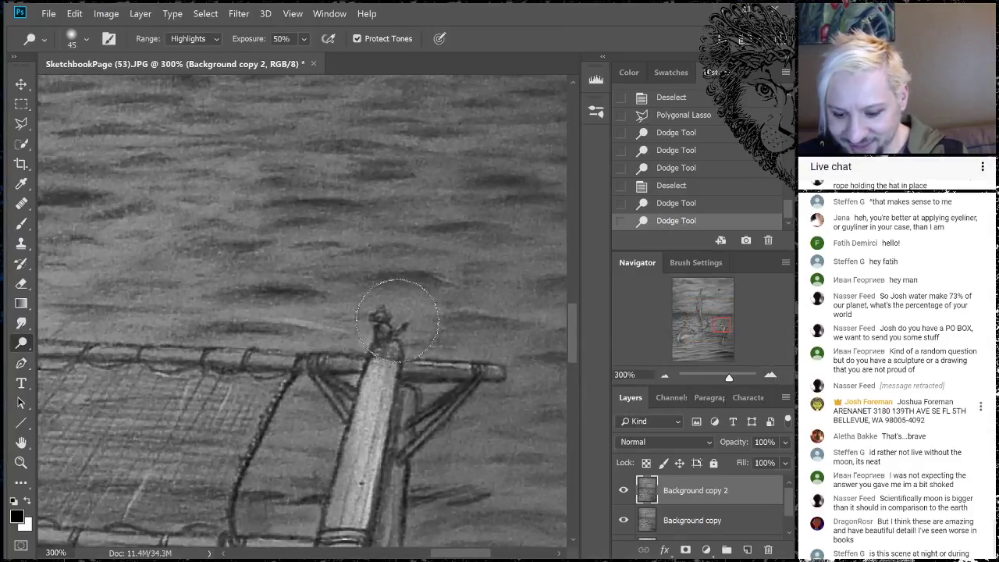
pyautogui.press('[')
pyautogui.press('[')
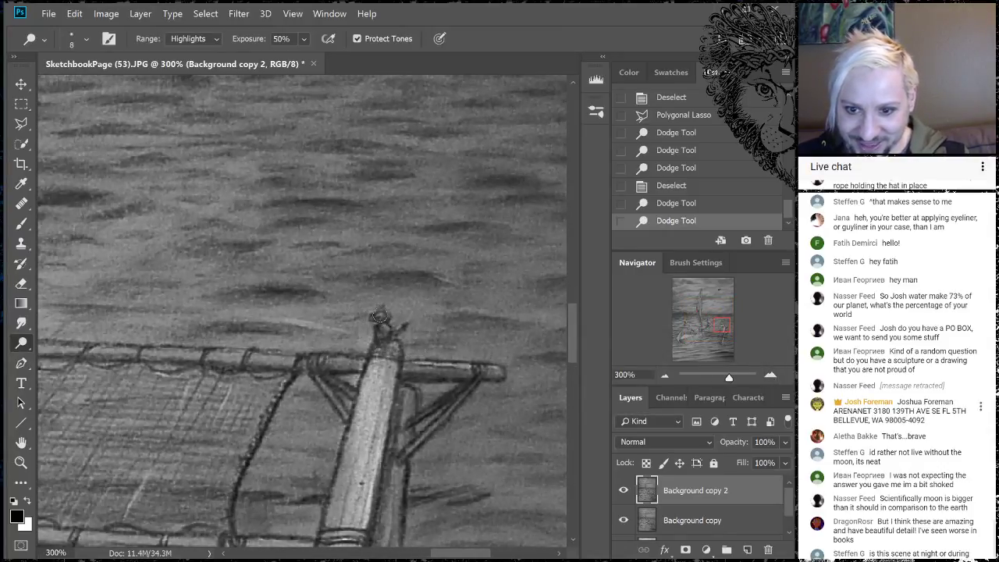
pyautogui.click(380, 316)
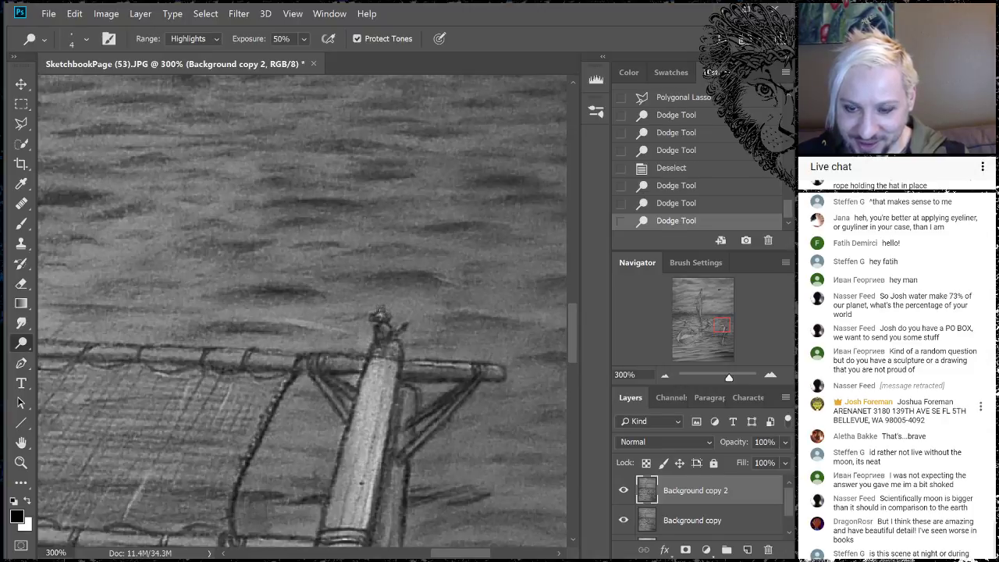
pyautogui.click(380, 316)
pyautogui.click(380, 316)
pyautogui.click(380, 318)
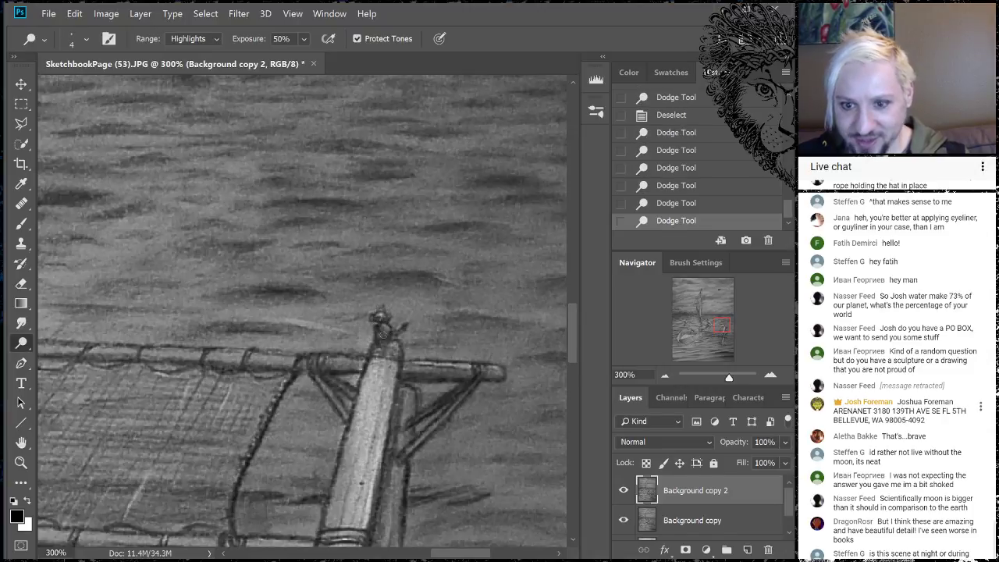
pyautogui.click(382, 331)
pyautogui.click(383, 335)
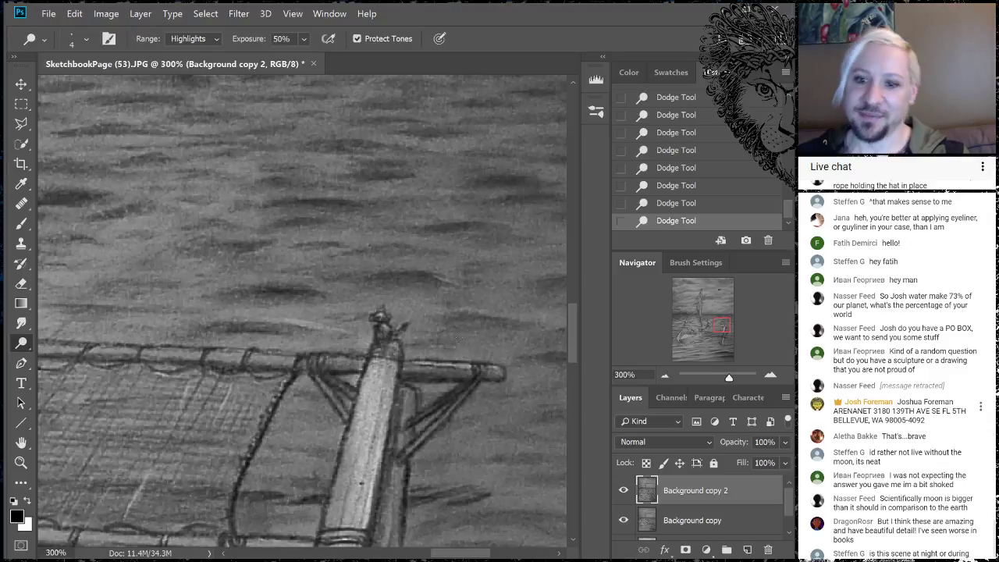
# Dodge highlights onto the round buoys hanging from the rigging and the ball on the boat's near pole with brush size 25.
pyautogui.click(661, 376)
pyautogui.click(661, 376)
pyautogui.click(661, 376)
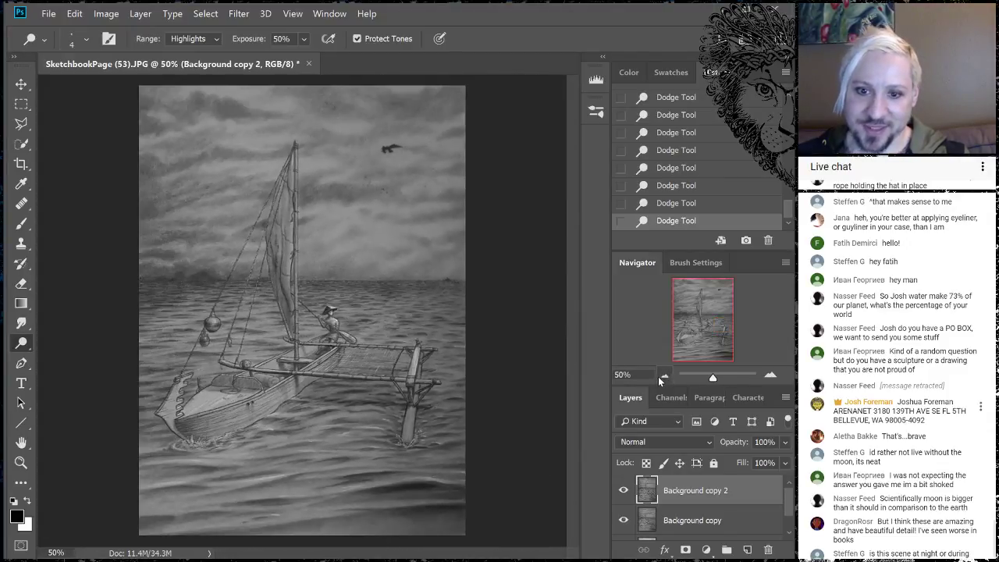
pyautogui.click(661, 377)
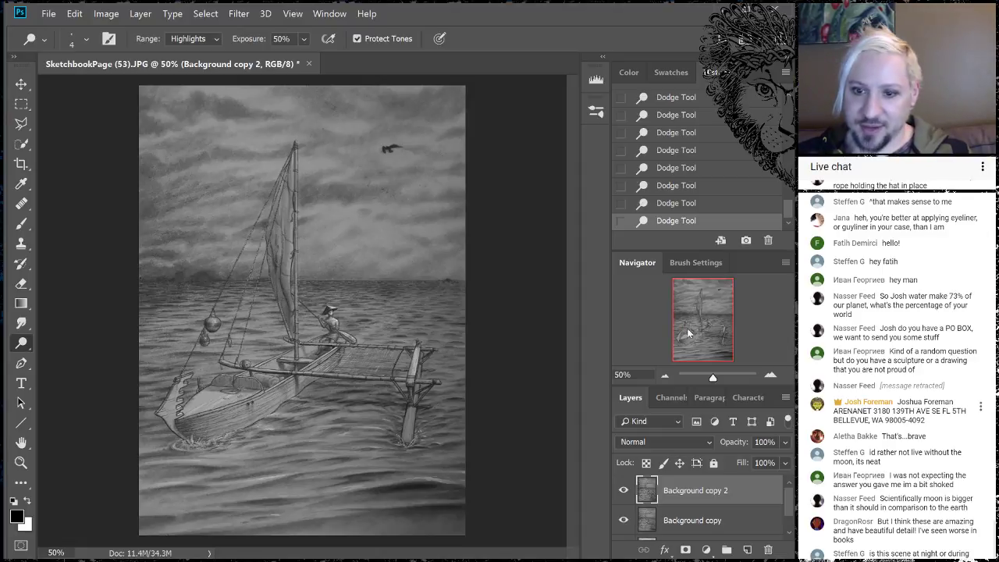
pyautogui.click(771, 376)
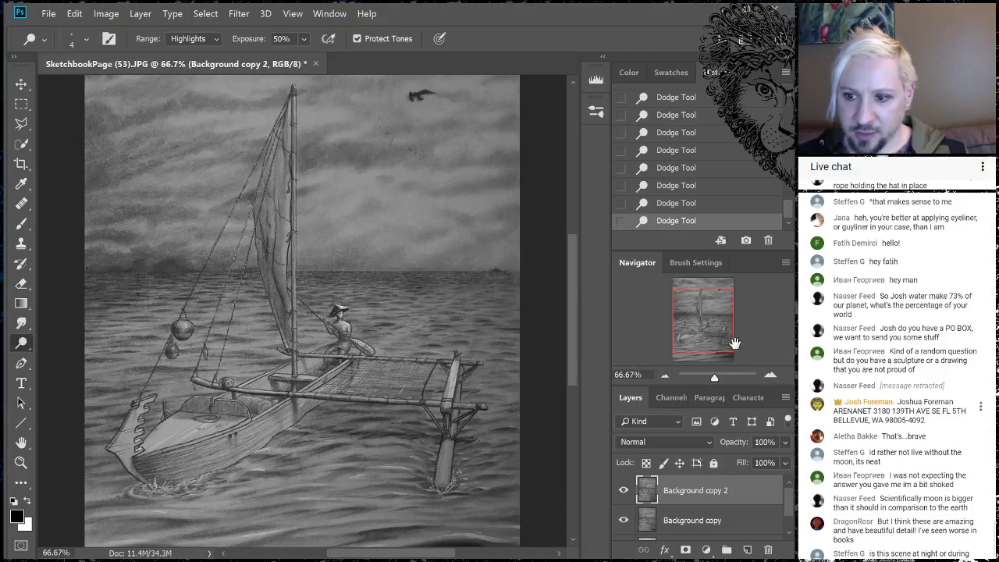
pyautogui.click(770, 378)
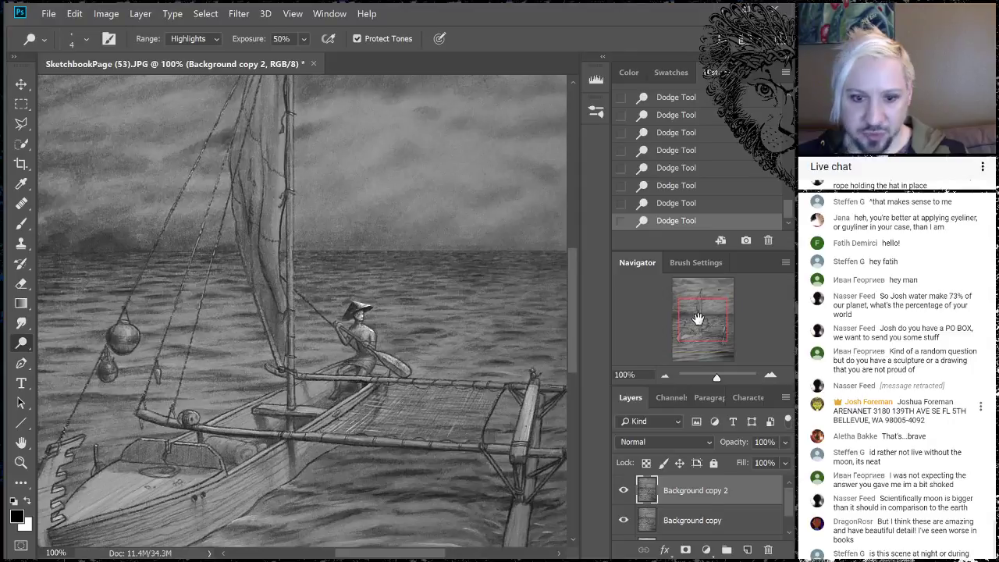
pyautogui.moveTo(689, 319); pyautogui.dragTo(693, 321)
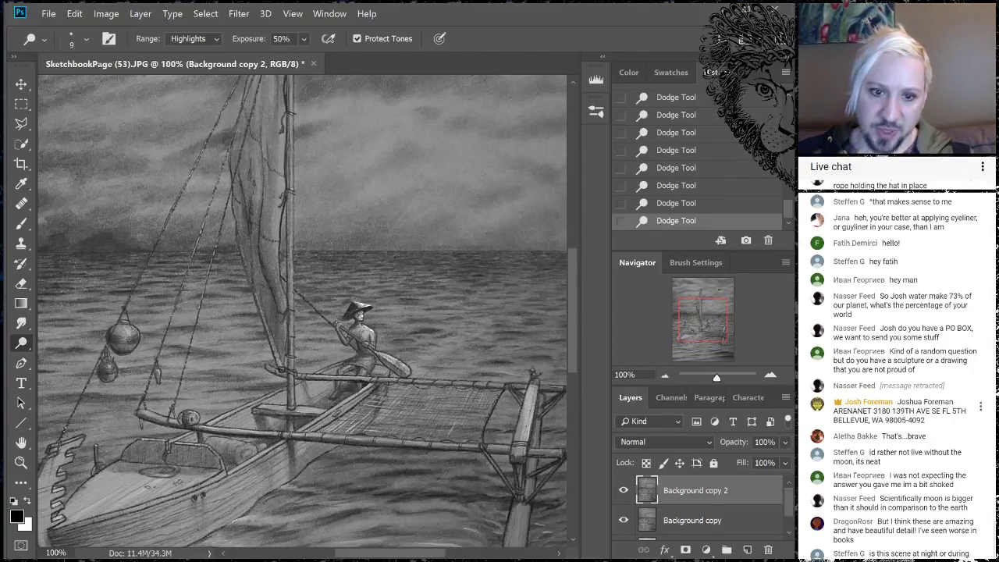
pyautogui.press('[')
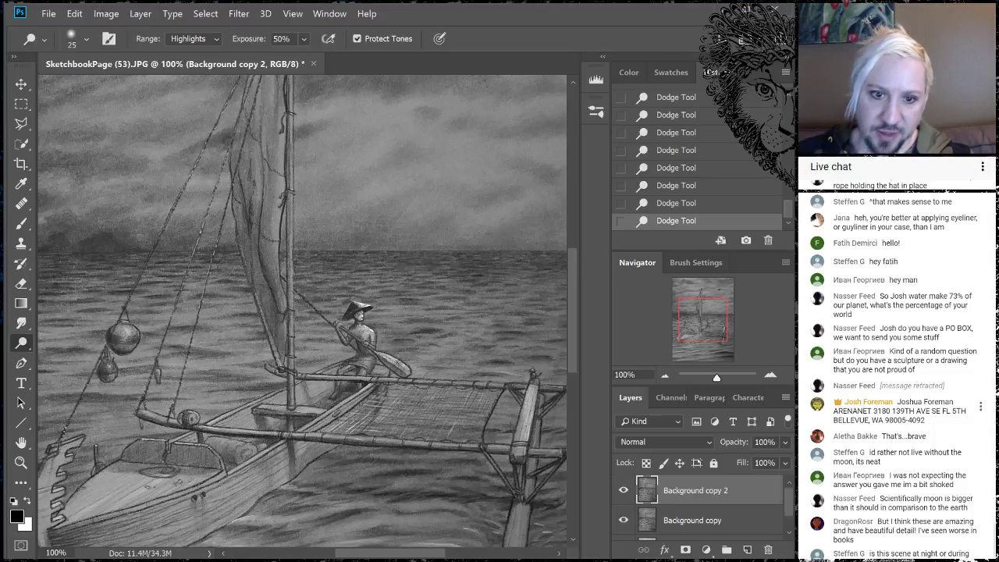
pyautogui.moveTo(130, 328); pyautogui.dragTo(134, 352)
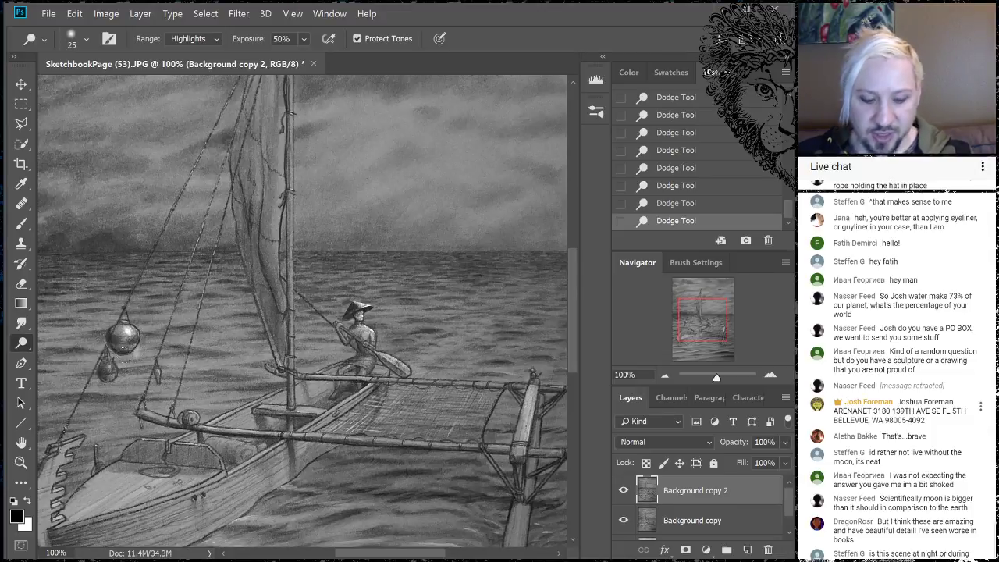
pyautogui.moveTo(126, 330); pyautogui.dragTo(129, 335)
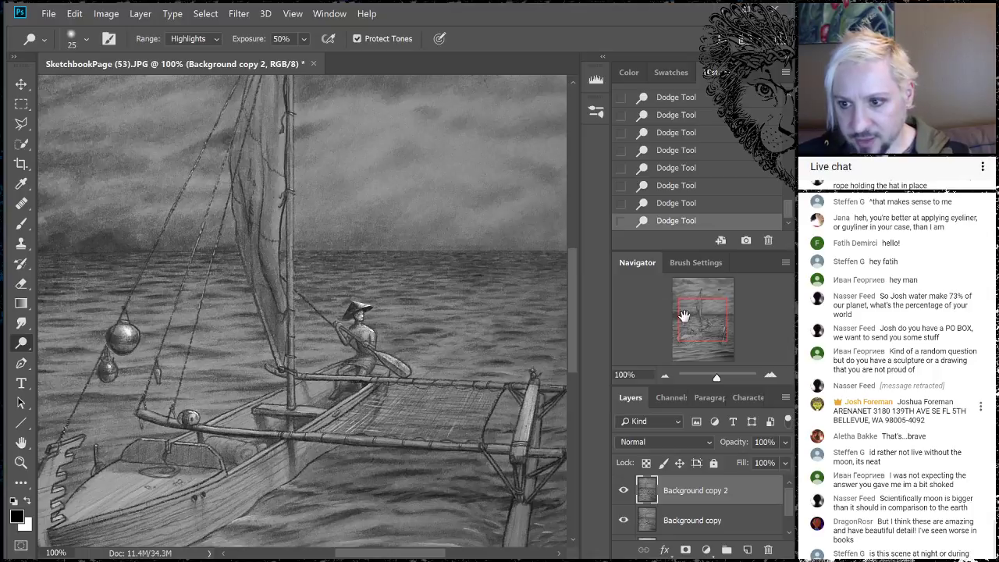
# Lighten the folds of the sail along the mast with the Dodge Tool on Highlights, brush size 25.
pyautogui.moveTo(707, 324); pyautogui.dragTo(704, 303)
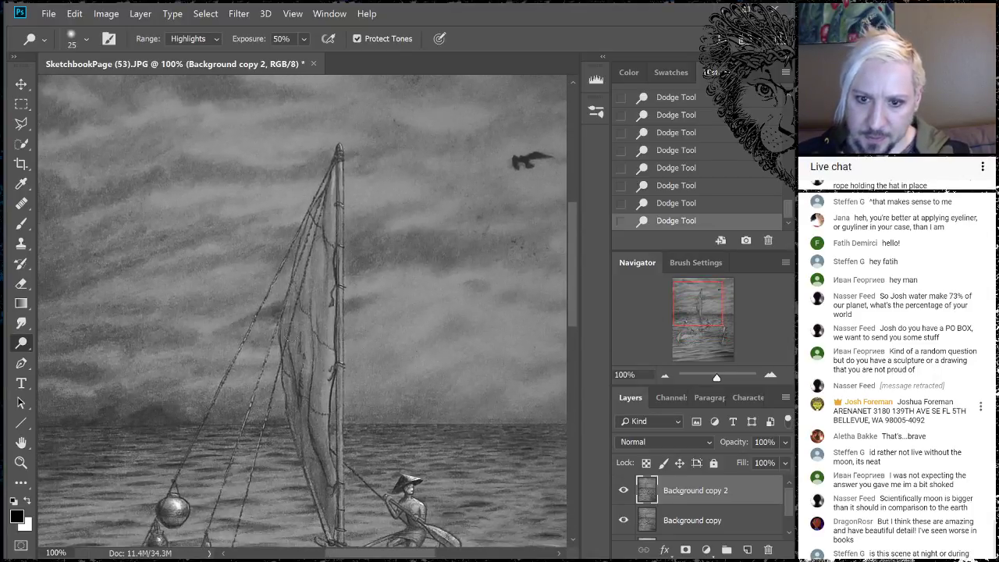
pyautogui.moveTo(316, 442)
pyautogui.mouseDown()
pyautogui.moveTo(321, 182)
pyautogui.moveTo(324, 287)
pyautogui.moveTo(311, 344)
pyautogui.moveTo(311, 256)
pyautogui.moveTo(322, 295)
pyautogui.moveTo(320, 351)
pyautogui.mouseUp()
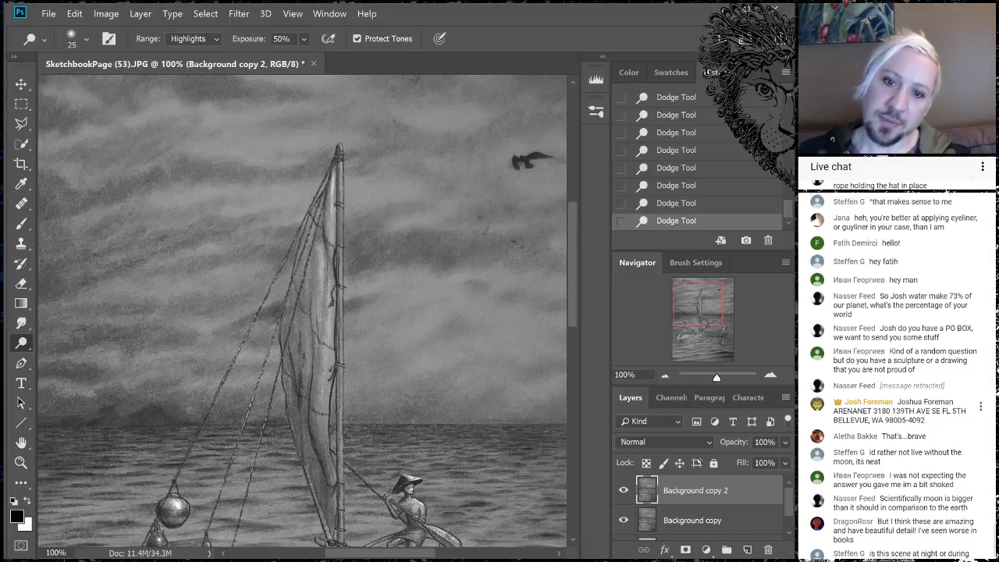
pyautogui.moveTo(307, 289)
pyautogui.mouseDown()
pyautogui.moveTo(308, 386)
pyautogui.moveTo(291, 303)
pyautogui.moveTo(300, 255)
pyautogui.mouseUp()
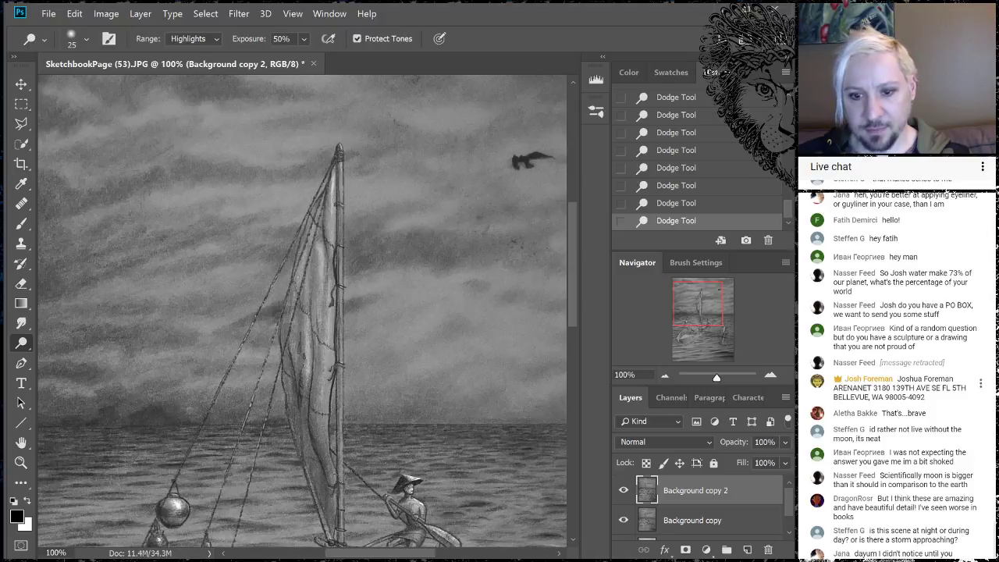
pyautogui.moveTo(327, 467); pyautogui.dragTo(328, 406)
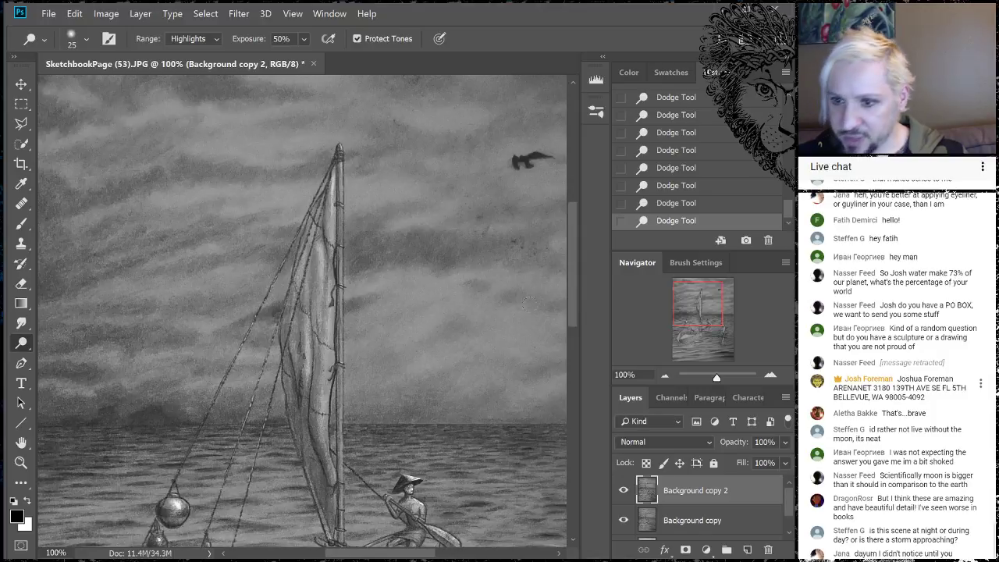
pyautogui.moveTo(702, 293); pyautogui.dragTo(711, 308)
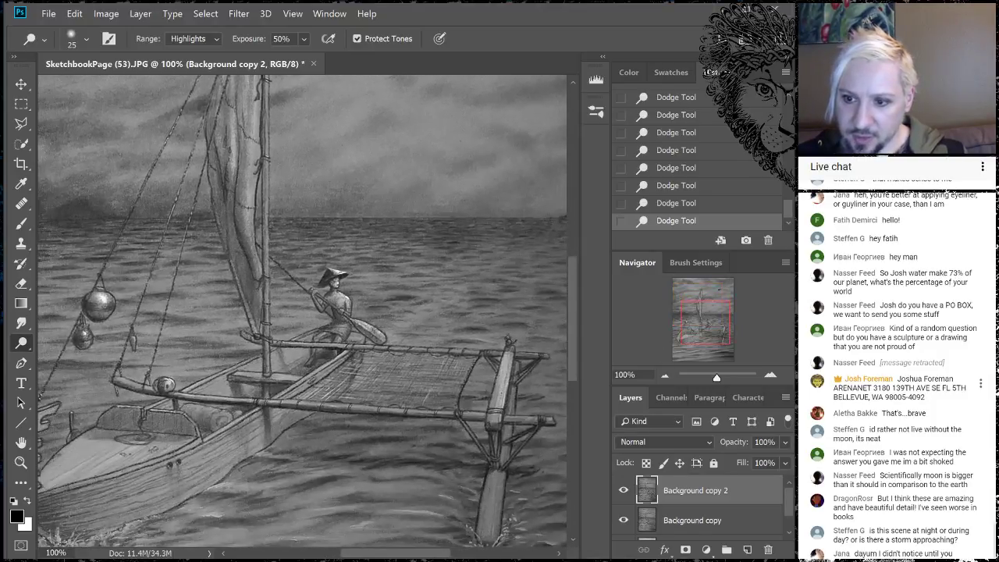
# Dodge a bright glow into the sky around the bird and a shimmering reflection down the water below it, using brush size 400.
pyautogui.click(664, 373)
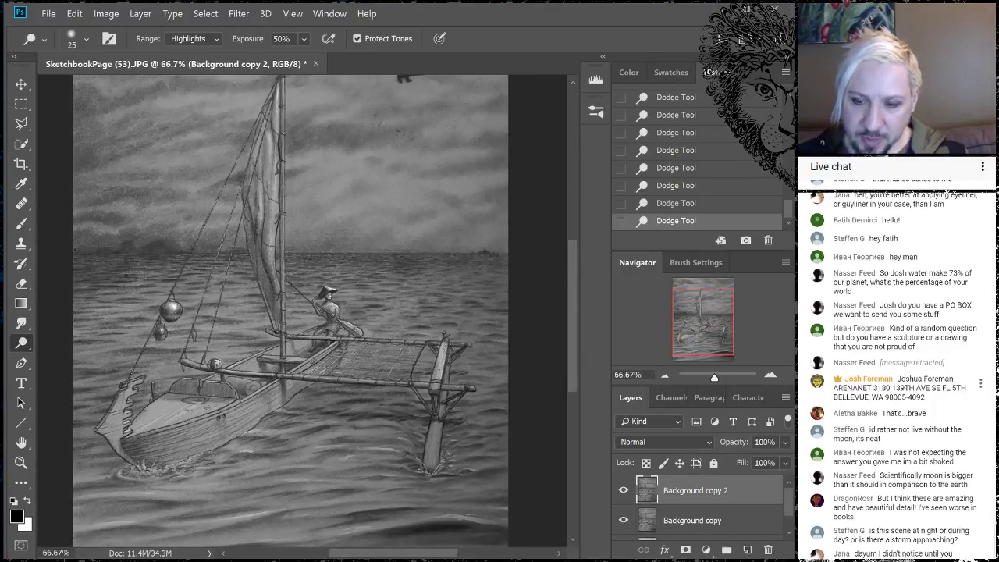
pyautogui.moveTo(695, 309); pyautogui.dragTo(695, 302)
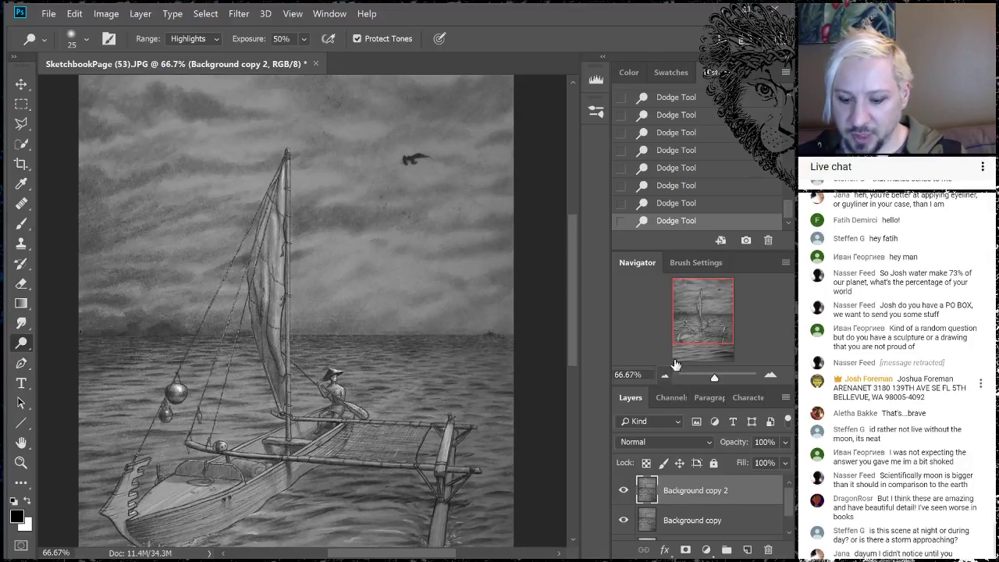
pyautogui.press('[')
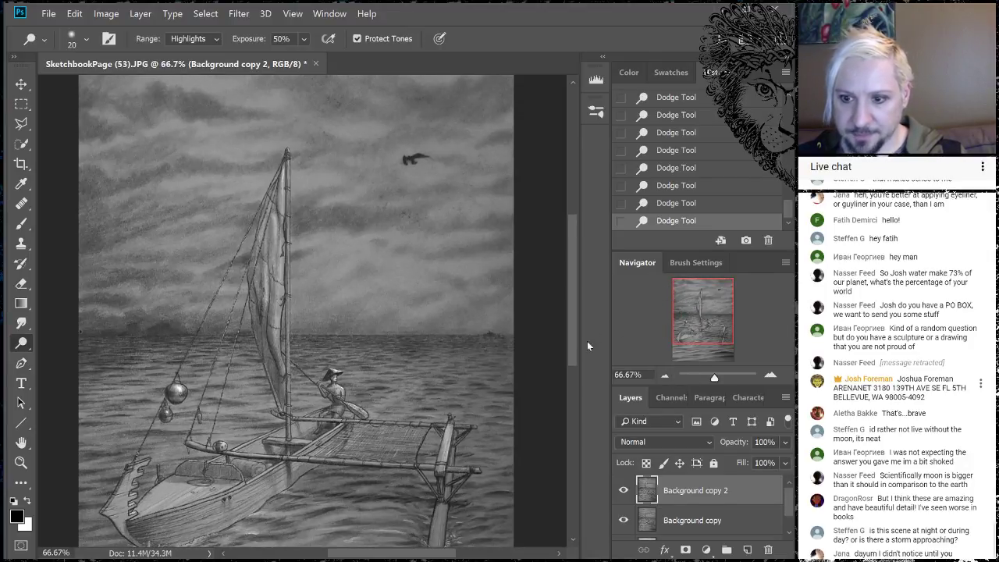
pyautogui.click(665, 376)
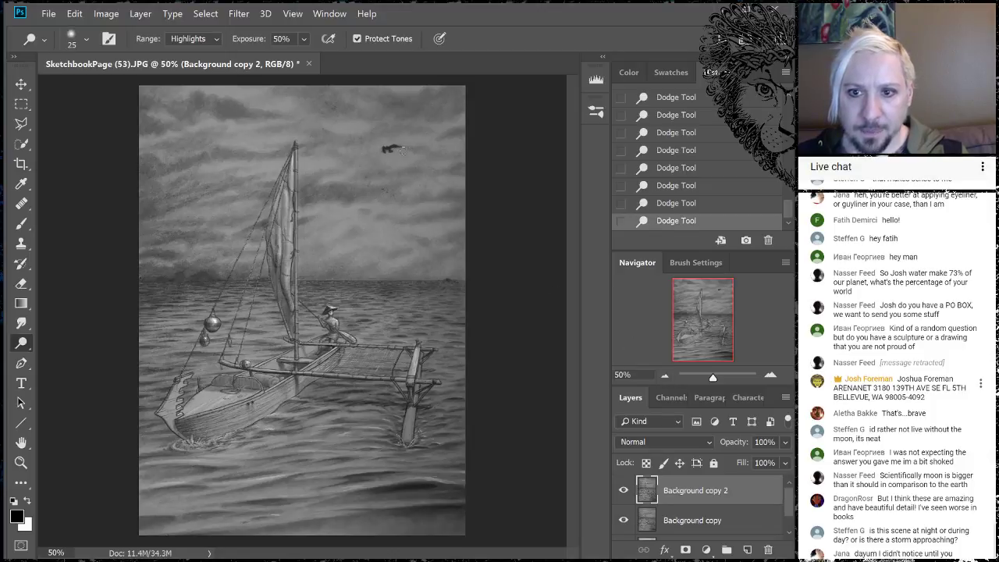
pyautogui.press(']')
pyautogui.press(']')
pyautogui.press(']')
pyautogui.press(']')
pyautogui.press(']')
pyautogui.press(']')
pyautogui.press(']')
pyautogui.press(']')
pyautogui.press(']')
pyautogui.press(']')
pyautogui.press(']')
pyautogui.press(']')
pyautogui.press(']')
pyautogui.press(']')
pyautogui.press(']')
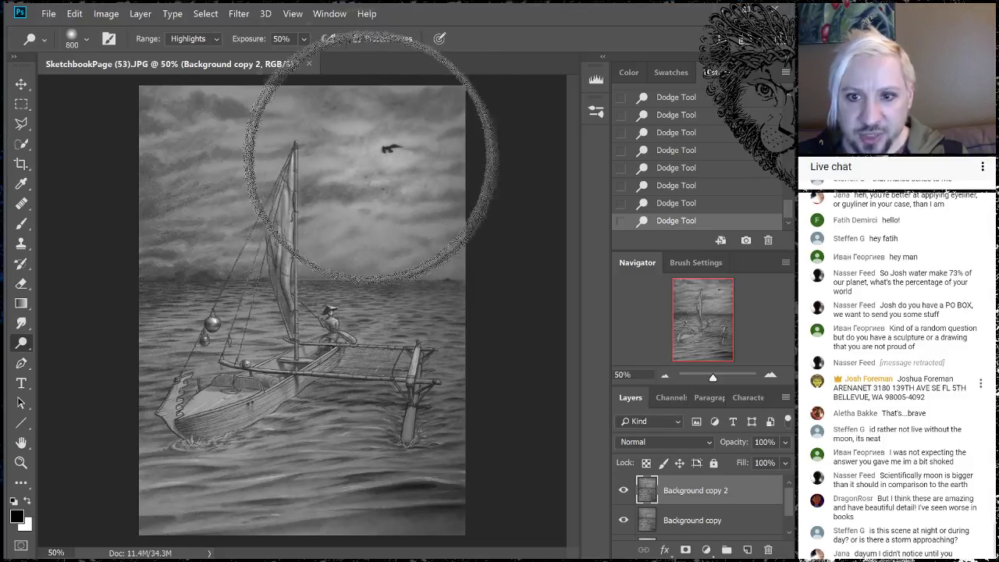
pyautogui.press('[')
pyautogui.press('[')
pyautogui.press('[')
pyautogui.press('[')
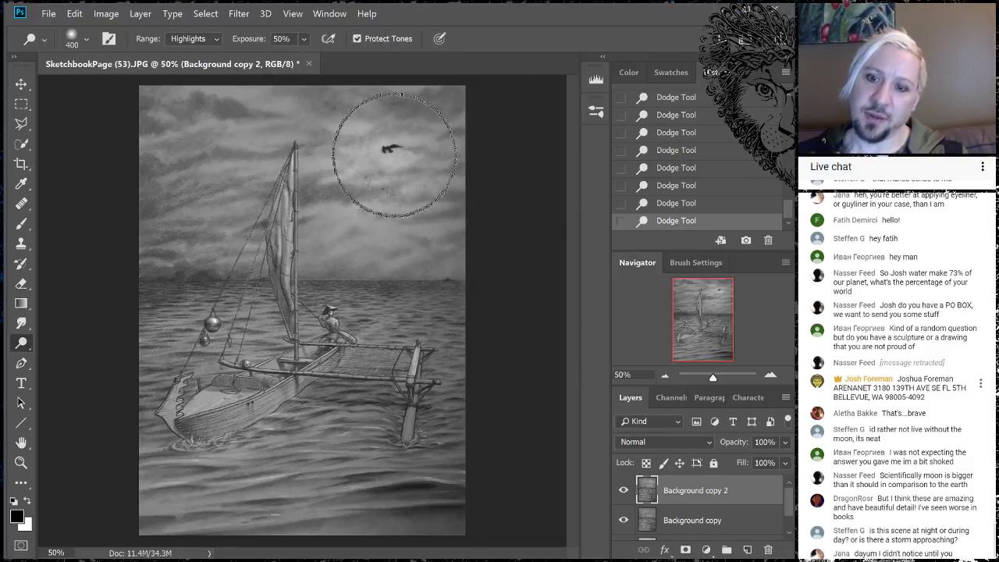
pyautogui.moveTo(374, 156)
pyautogui.mouseDown()
pyautogui.moveTo(380, 138)
pyautogui.moveTo(421, 148)
pyautogui.mouseUp()
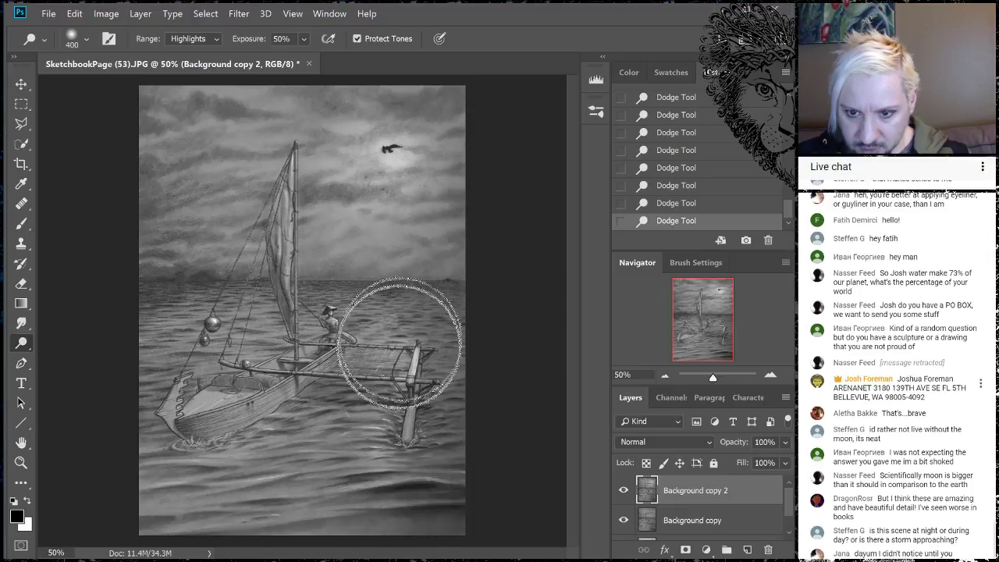
pyautogui.moveTo(398, 343)
pyautogui.mouseDown()
pyautogui.moveTo(406, 302)
pyautogui.moveTo(395, 355)
pyautogui.mouseUp()
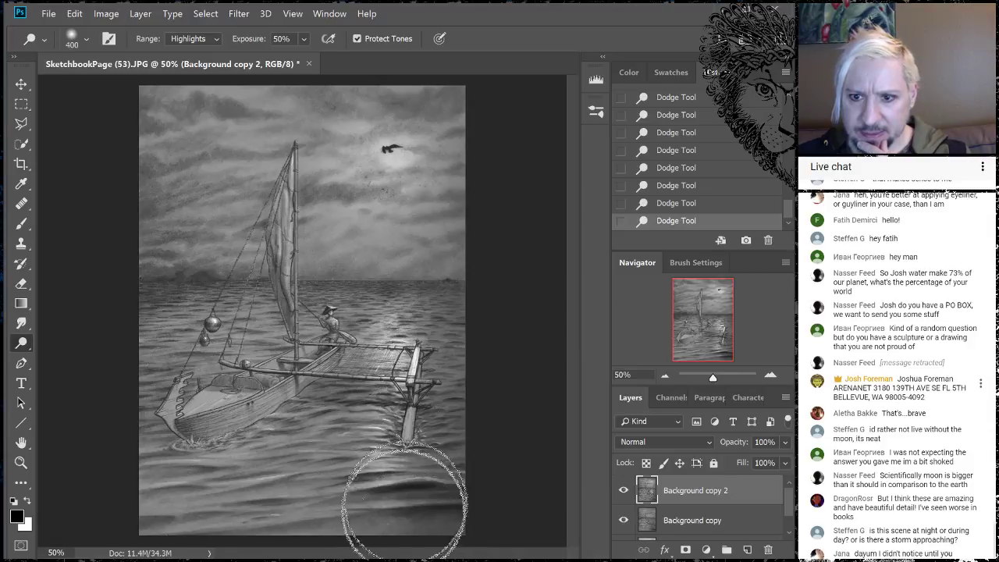
# Switch from the Dodge Tool to the Burn Tool.
pyautogui.click(23, 347)
pyautogui.click(67, 358)
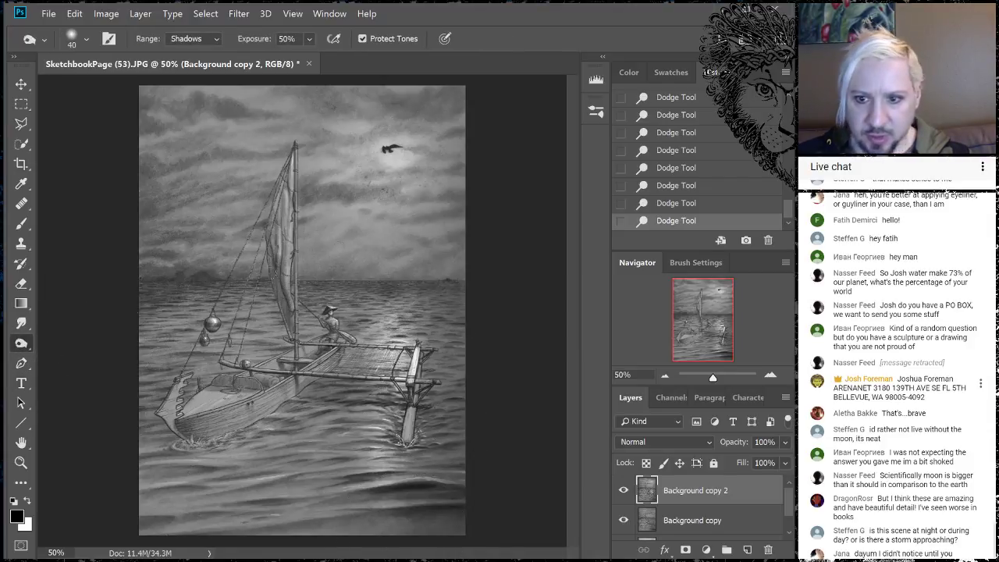
# Try to burn the tiny distant island on the horizon at 50% exposure, and step back to the last dodge stroke.
pyautogui.click(450, 282)
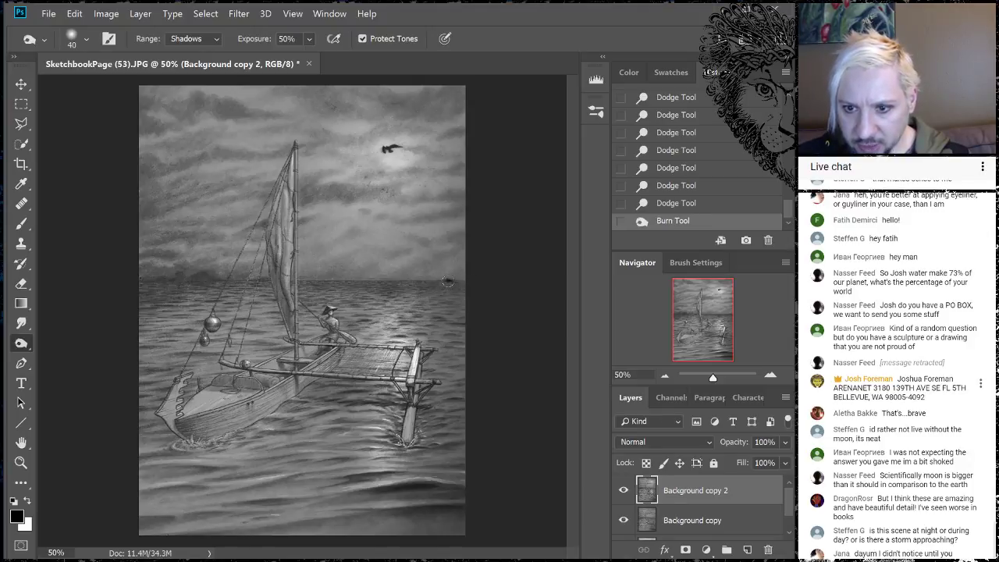
pyautogui.hotkey('ctrl', 'z')
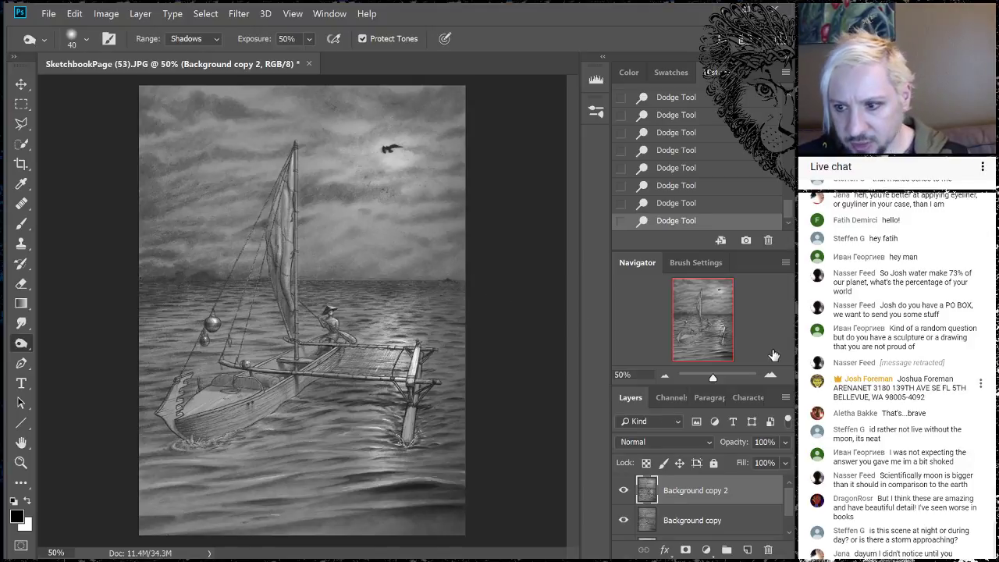
pyautogui.click(770, 376)
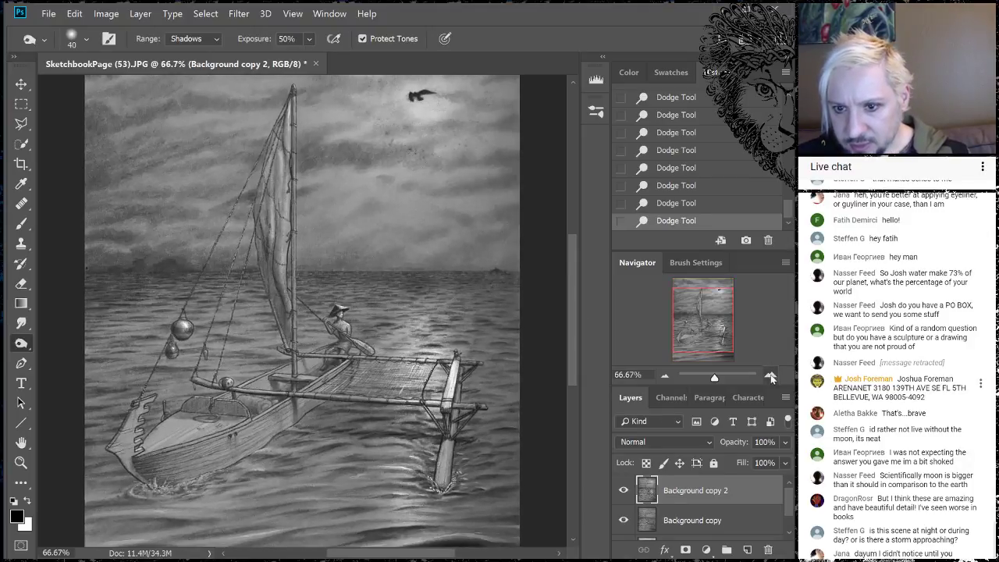
pyautogui.keyDown('alt'); pyautogui.click(495, 271); pyautogui.keyUp('alt')
pyautogui.keyDown('alt'); pyautogui.click(495, 272); pyautogui.keyUp('alt')
pyautogui.keyDown('alt'); pyautogui.click(494, 272); pyautogui.keyUp('alt')
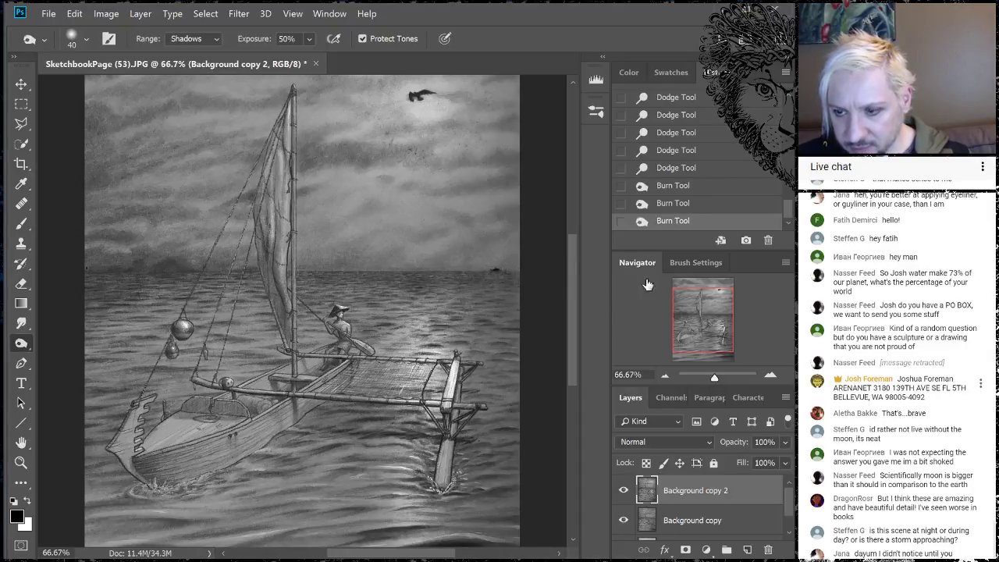
pyautogui.hotkey('ctrl', 'z')
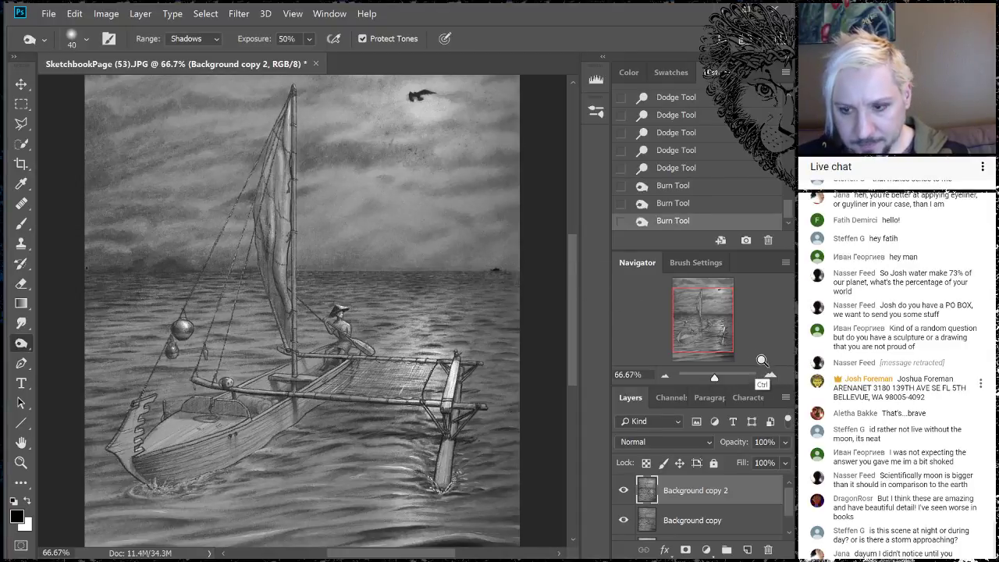
pyautogui.click(670, 203)
pyautogui.click(677, 186)
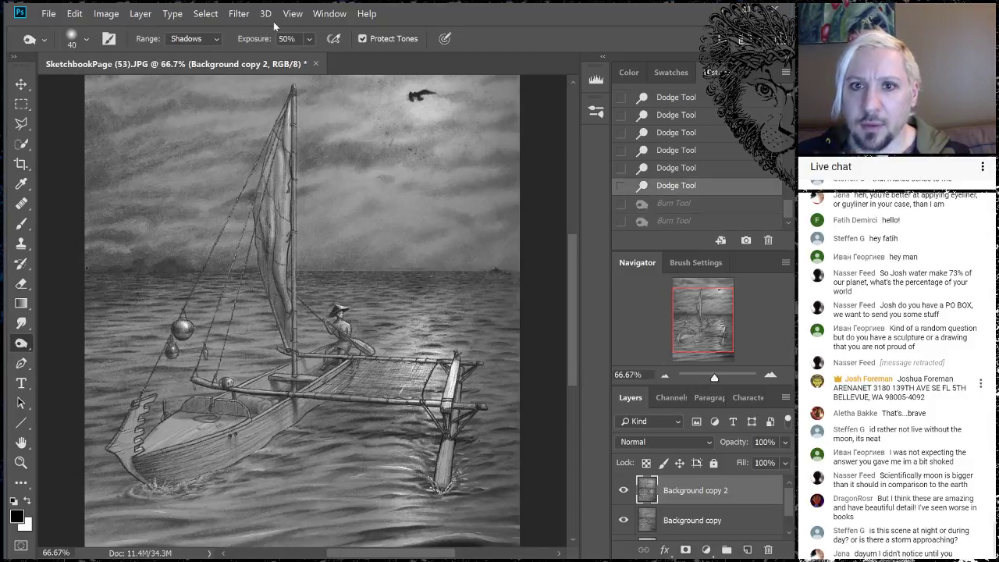
# Set the Burn Tool's exposure to 21% and darken the tiny distant island and the horizon beside it.
pyautogui.click(310, 38)
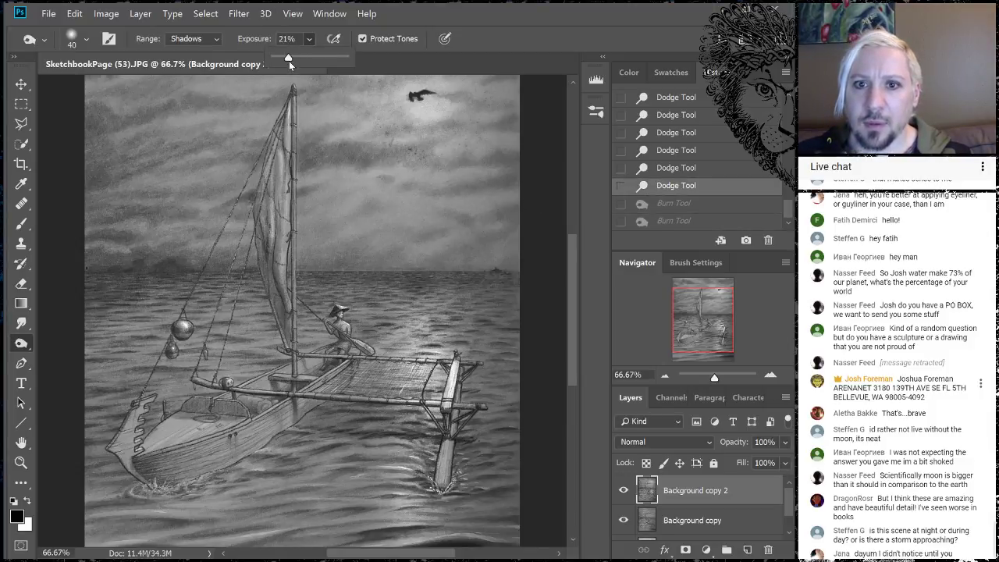
pyautogui.click(498, 273)
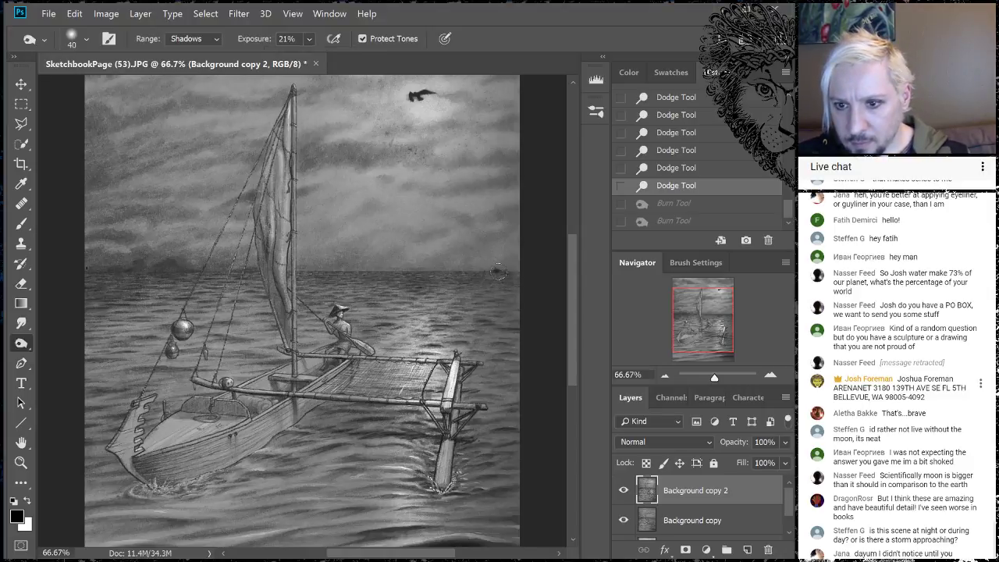
pyautogui.moveTo(509, 273); pyautogui.dragTo(512, 276)
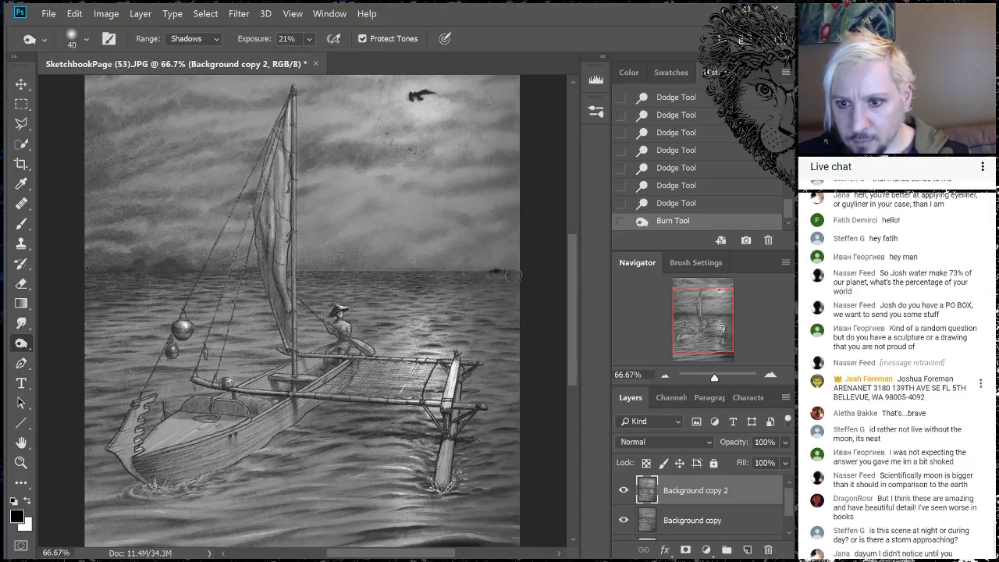
pyautogui.click(520, 273)
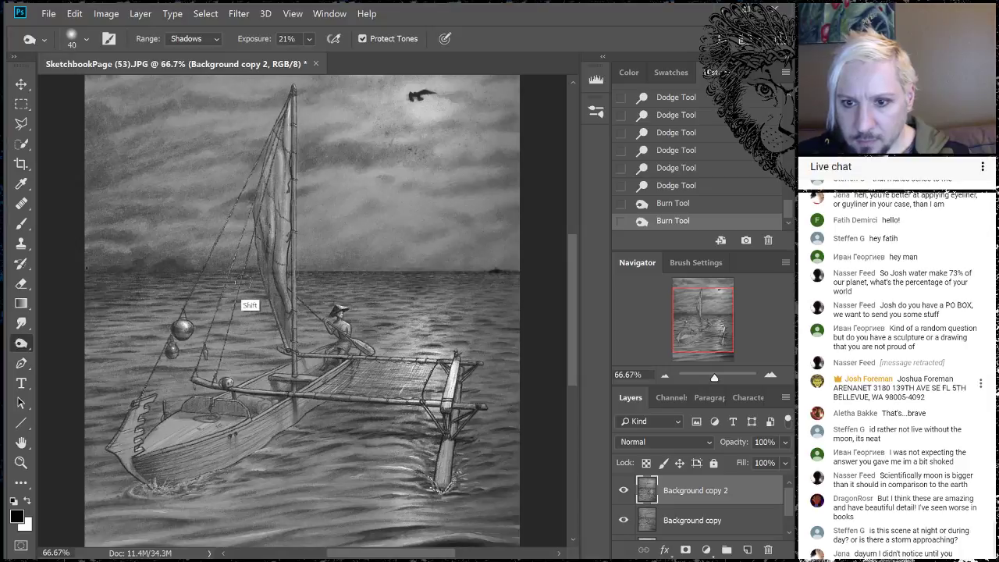
# Try a burn stroke along the whole horizon line, and undo it.
pyautogui.moveTo(53, 280); pyautogui.dragTo(10, 318)
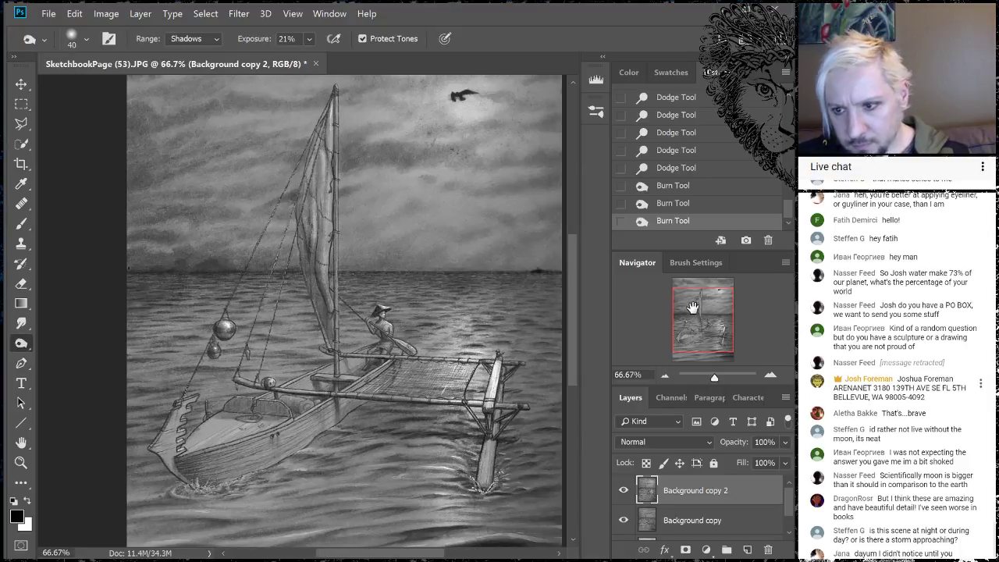
pyautogui.moveTo(697, 323); pyautogui.dragTo(704, 322)
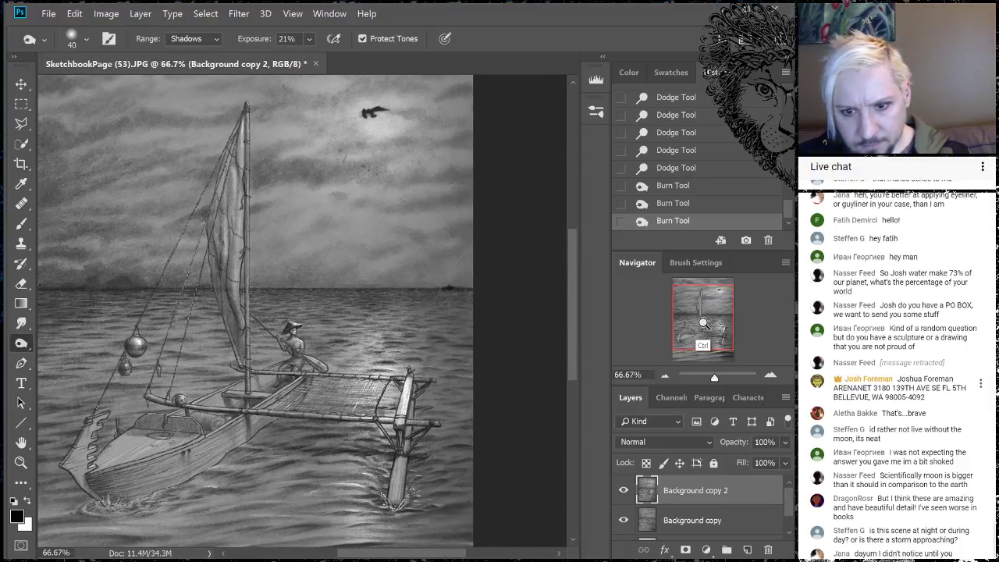
pyautogui.hotkey('ctrl', 'z')
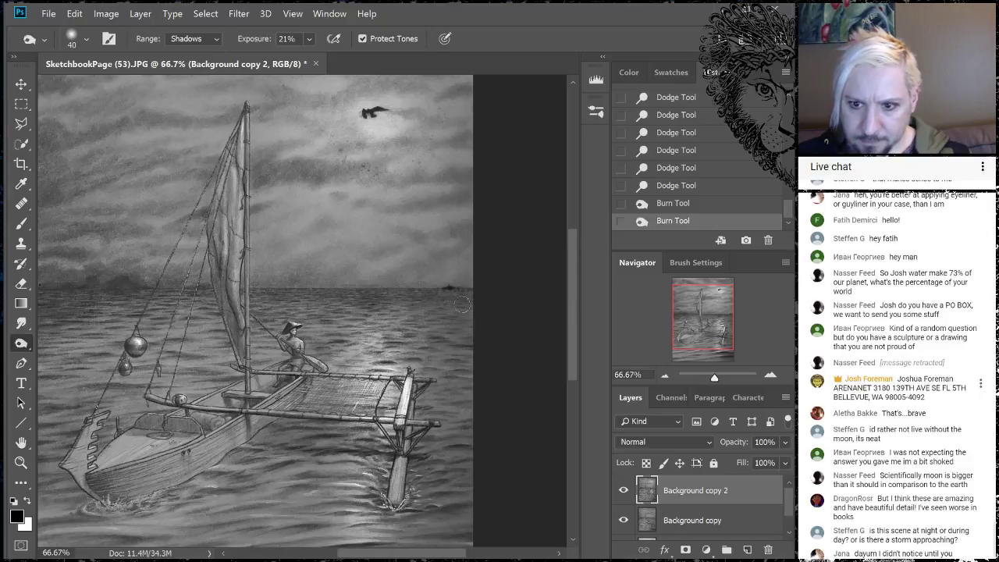
# Compare the whole drawing with and without the retouching by hiding and showing the Background copy 2 layer.
pyautogui.click(664, 377)
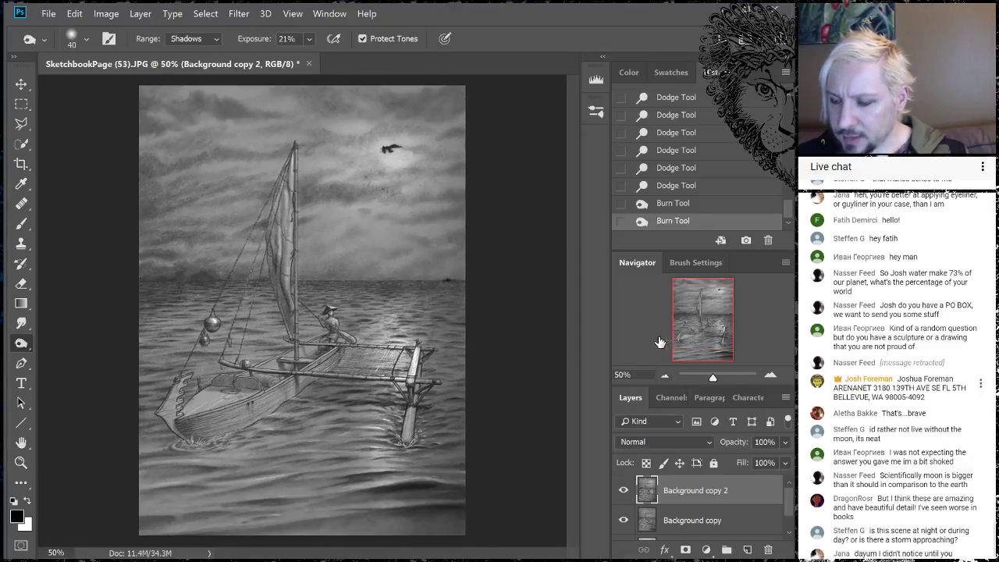
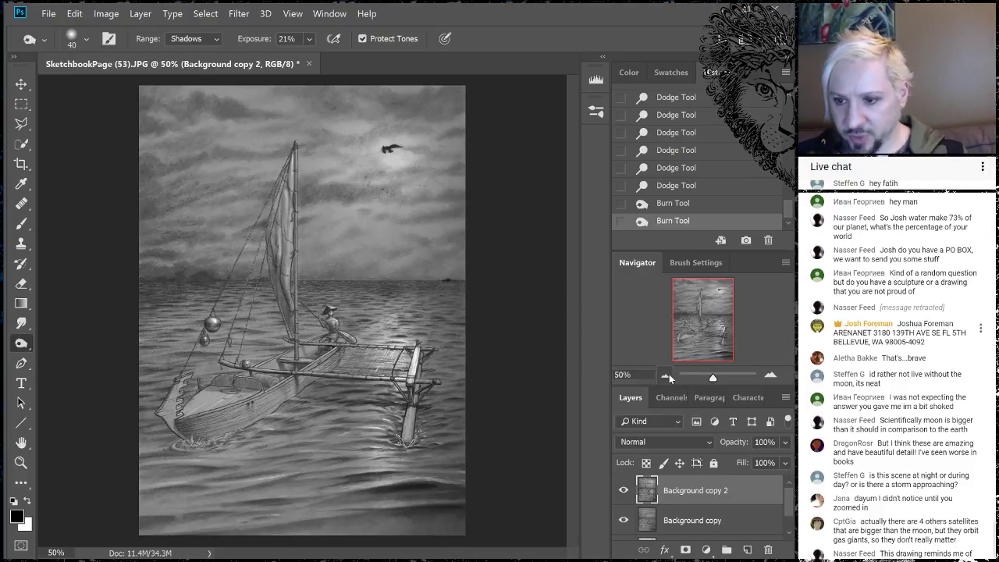
pyautogui.click(664, 376)
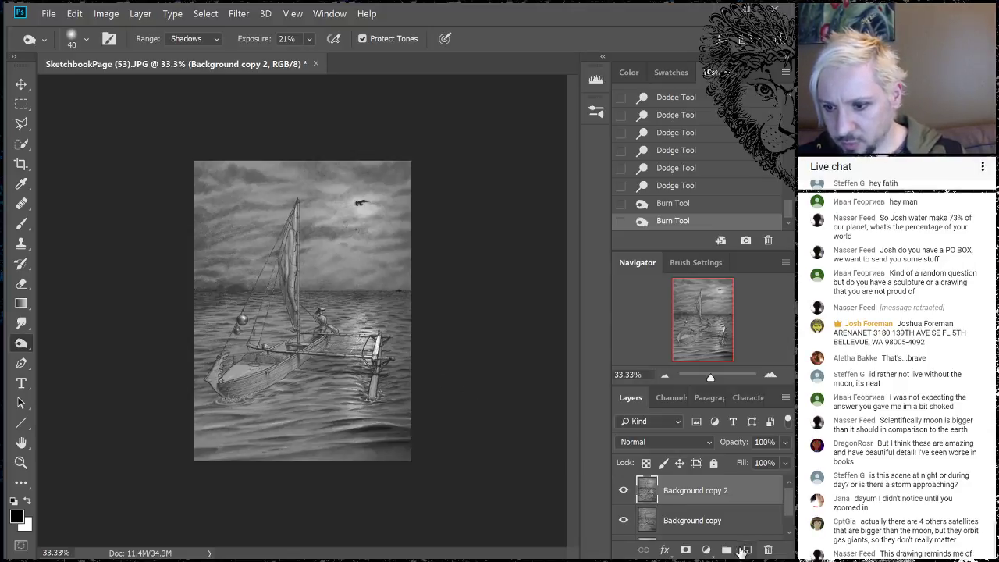
pyautogui.click(625, 491)
pyautogui.click(625, 491)
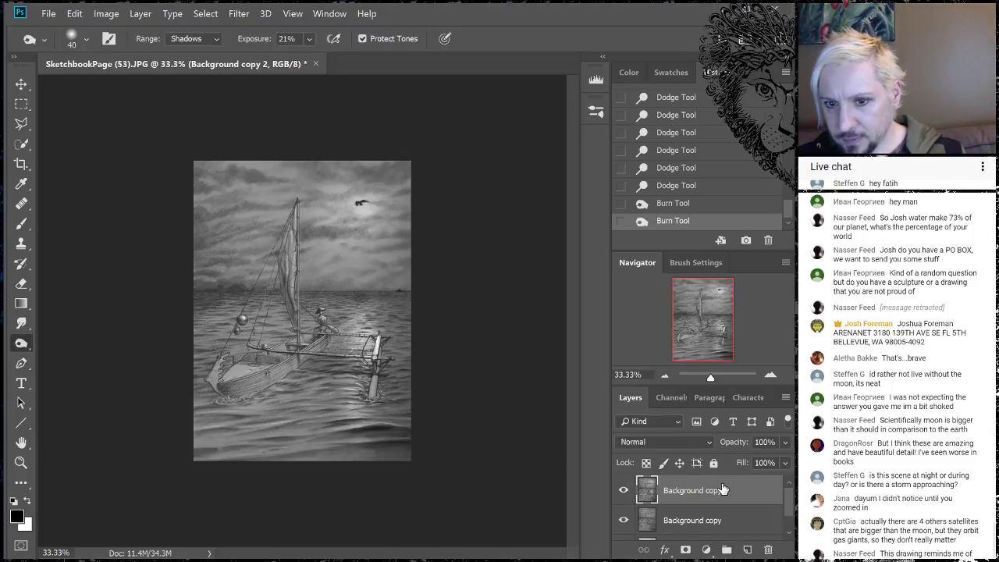
pyautogui.click(624, 492)
pyautogui.click(624, 491)
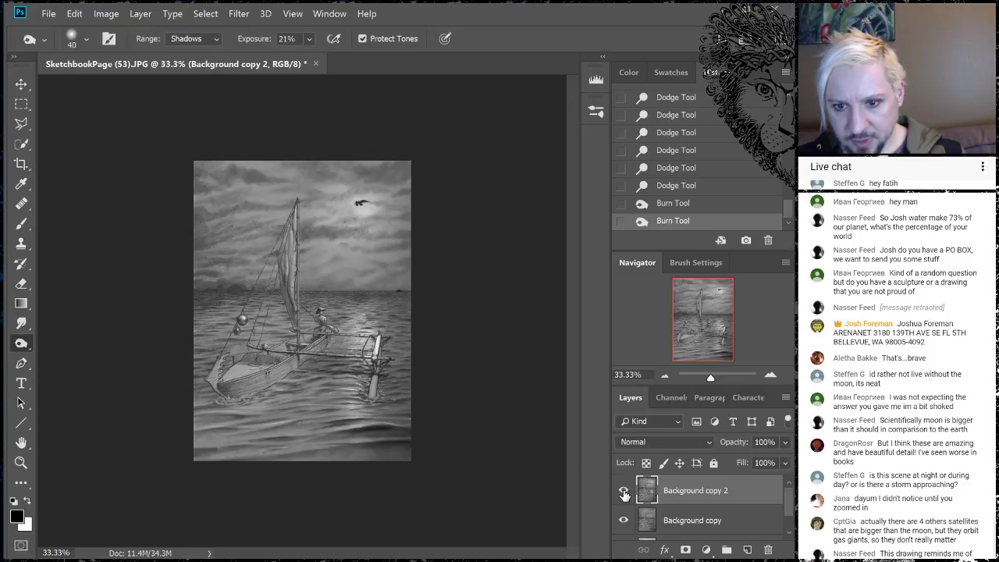
# Erase the excess highlights on the upper end of the outrigger float from Background copy 2 with a 70-pixel eraser.
pyautogui.click(769, 375)
pyautogui.click(770, 376)
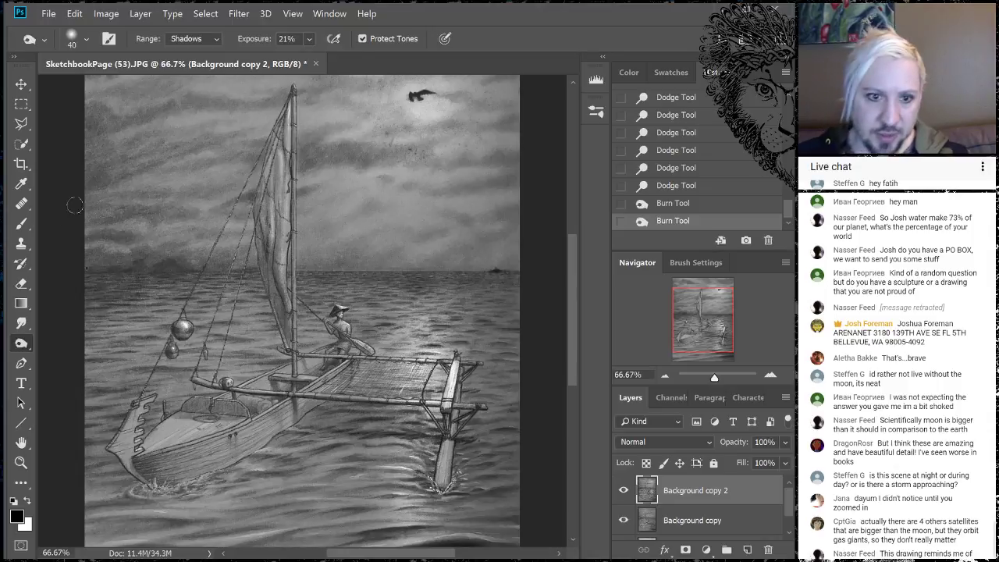
pyautogui.click(21, 283)
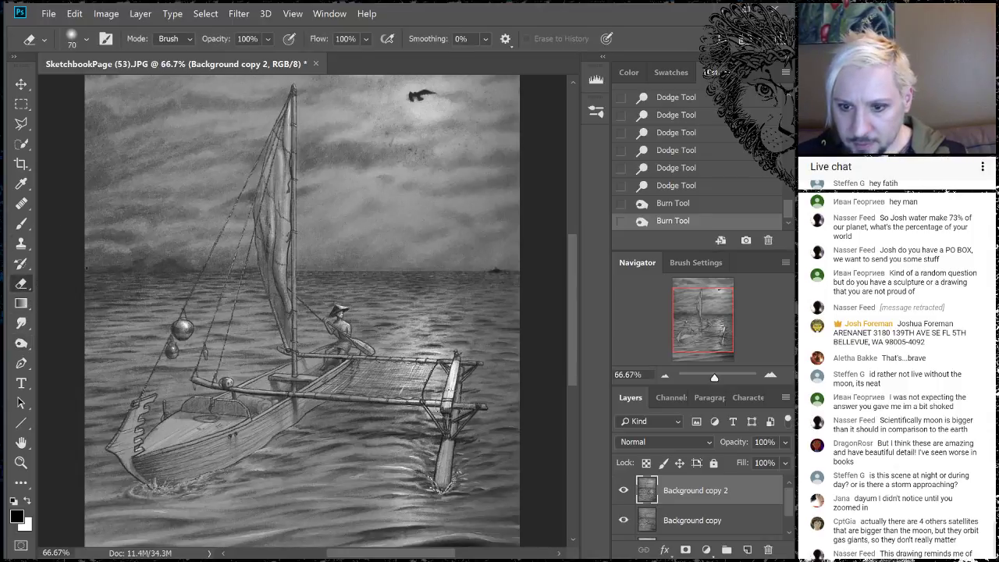
pyautogui.moveTo(451, 391)
pyautogui.mouseDown()
pyautogui.moveTo(456, 358)
pyautogui.moveTo(439, 418)
pyautogui.moveTo(442, 383)
pyautogui.mouseUp()
pyautogui.hotkey('ctrl', 'z')
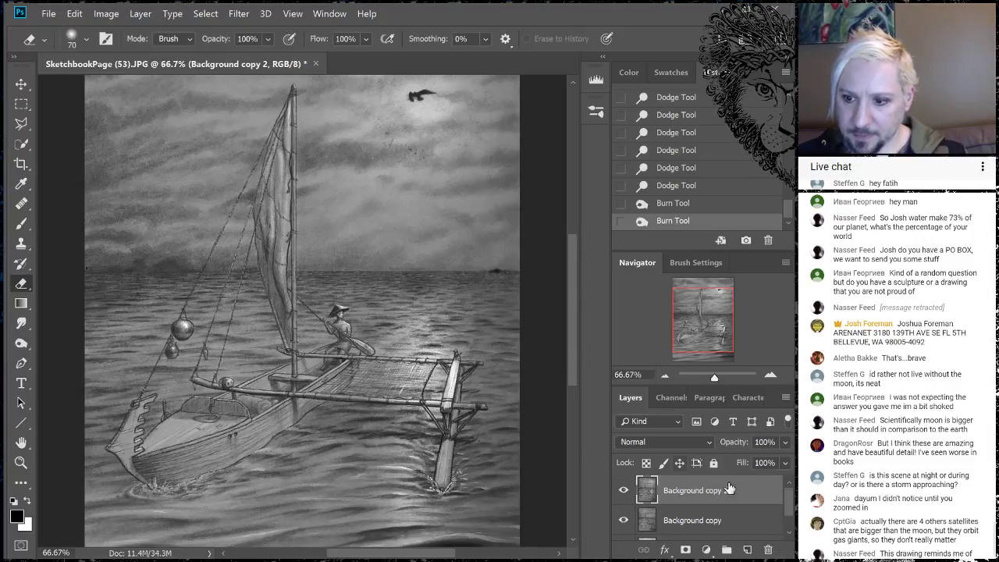
pyautogui.moveTo(454, 413); pyautogui.dragTo(461, 374)
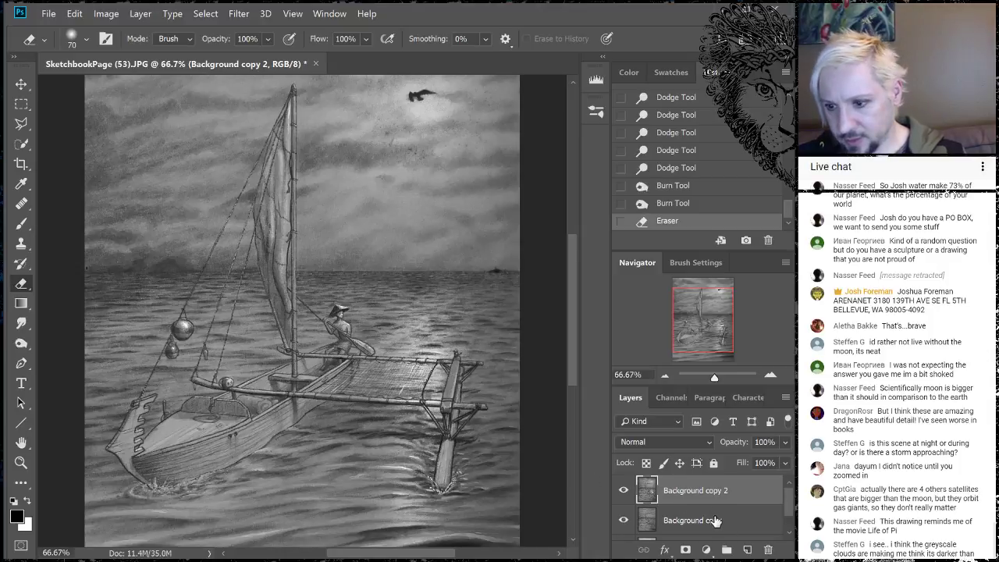
# Merge the Background copy 2 and Background copy layers, and duplicate the merged layer.
pyautogui.keyDown('shift'); pyautogui.click(718, 523); pyautogui.keyUp('shift')
pyautogui.rightClick(718, 522)
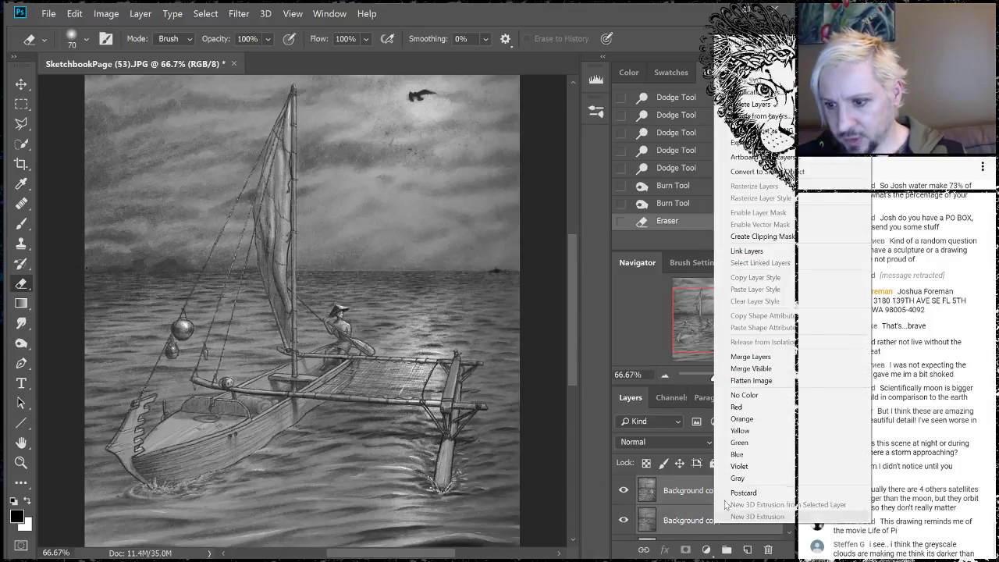
pyautogui.click(745, 358)
pyautogui.moveTo(738, 498); pyautogui.dragTo(747, 550)
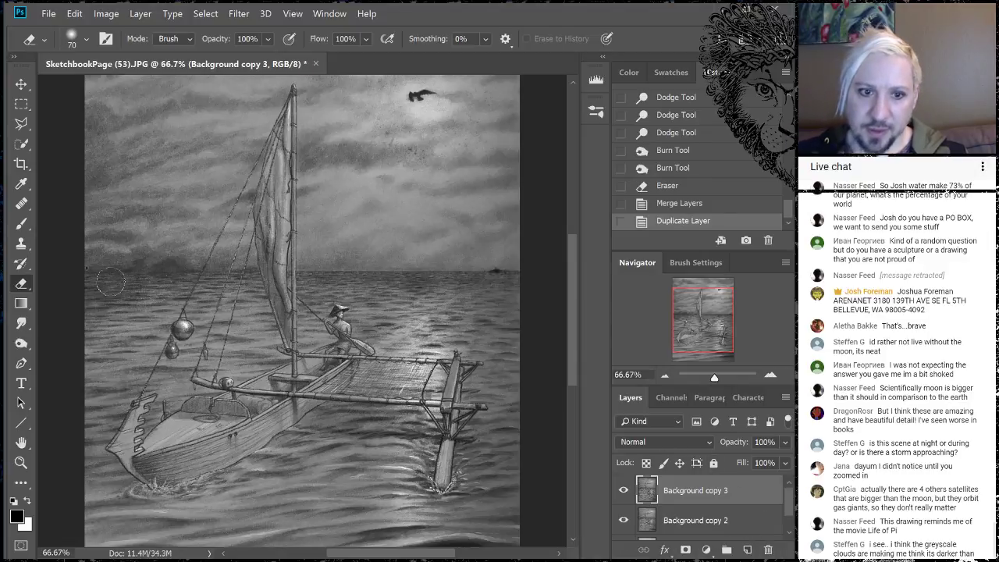
# Dodge small highlights on the outrigger's post joint near the lower crossbeam with a 30-pixel brush, Highlights range at 50% exposure.
pyautogui.click(21, 323)
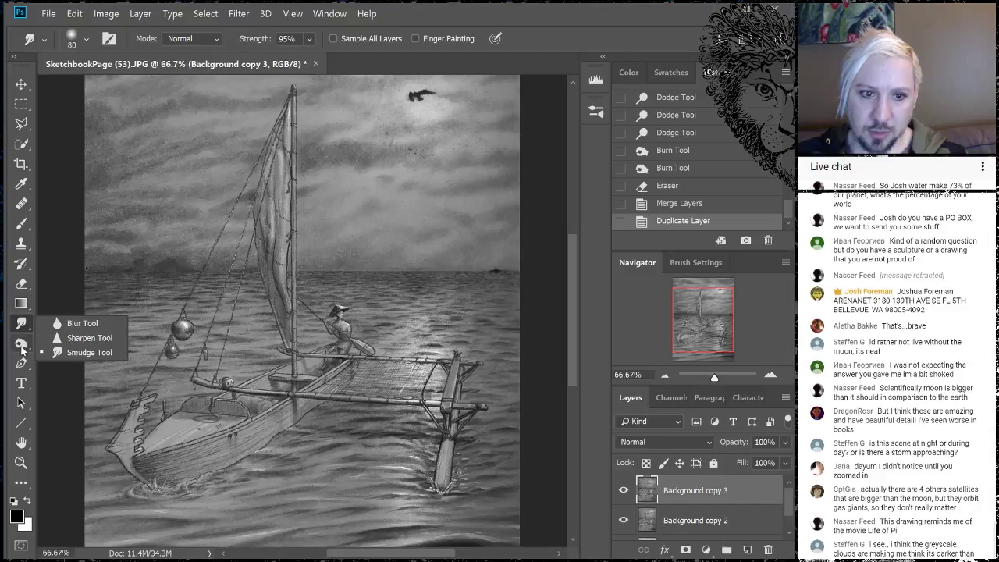
pyautogui.click(21, 343)
pyautogui.click(59, 344)
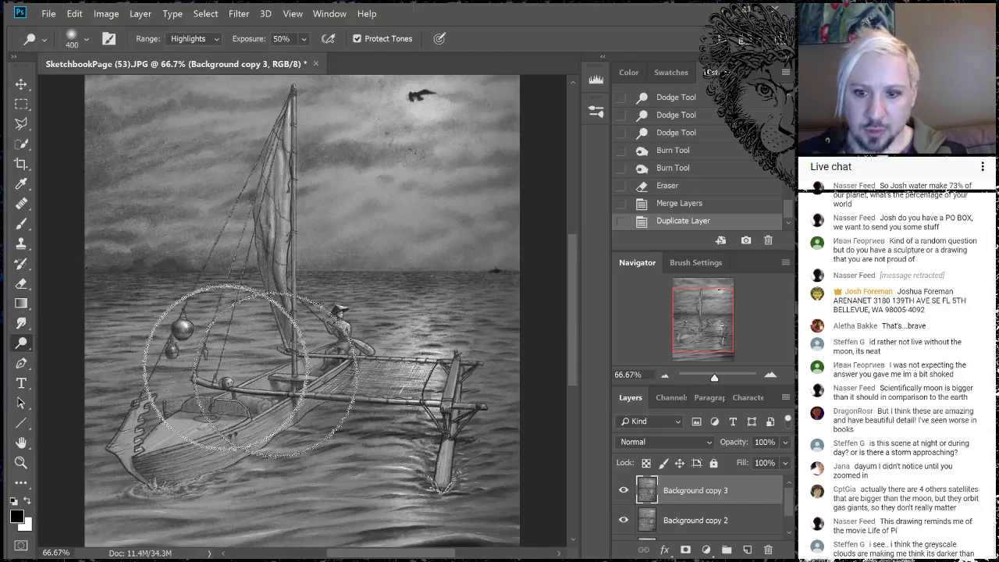
pyautogui.press('[')
pyautogui.press('[')
pyautogui.press('[')
pyautogui.press('[')
pyautogui.press('[')
pyautogui.press('[')
pyautogui.press('[')
pyautogui.press('[')
pyautogui.press('[')
pyautogui.press('[')
pyautogui.press('[')
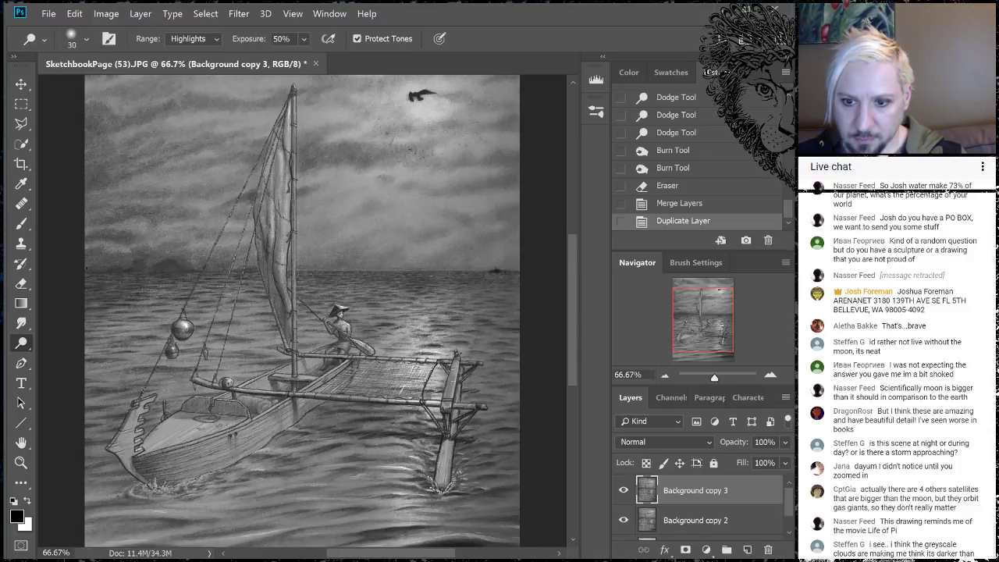
pyautogui.click(446, 403)
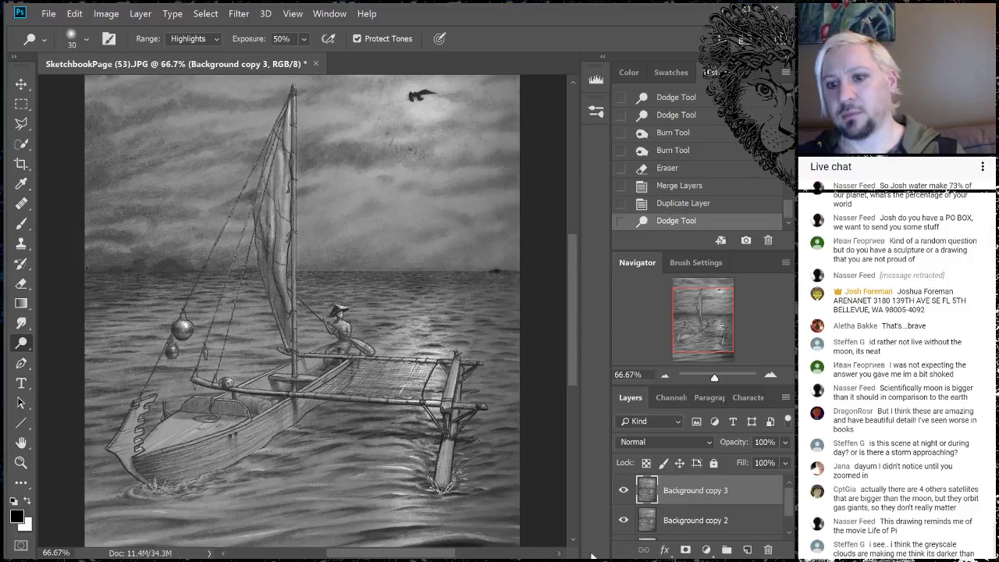
pyautogui.hotkey('ctrl', 'z')
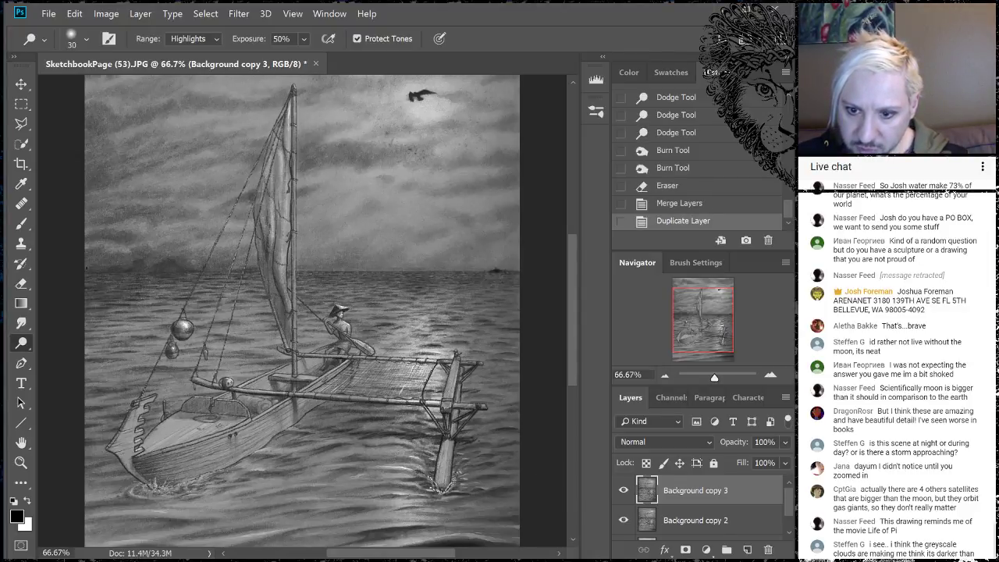
pyautogui.click(444, 404)
pyautogui.click(445, 405)
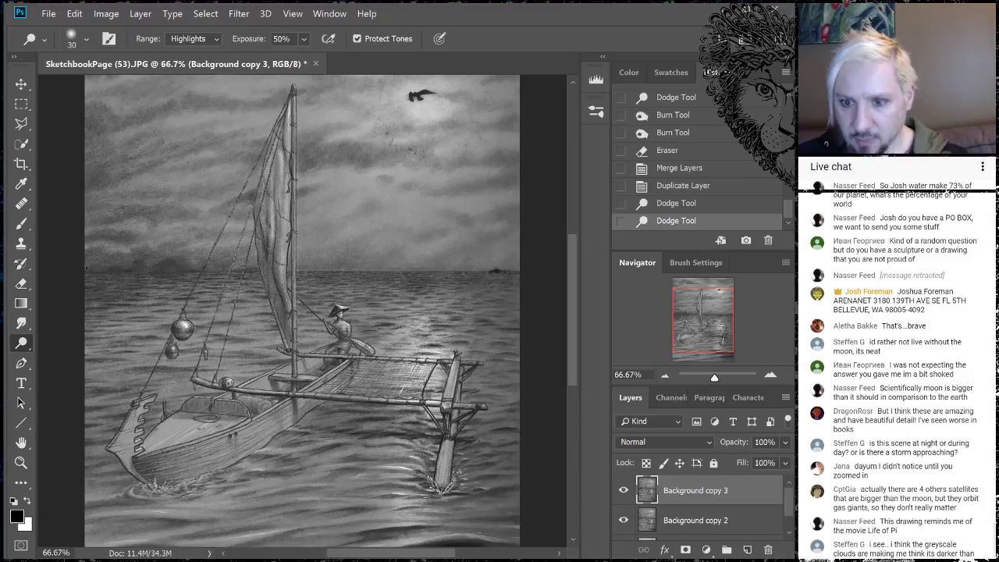
# Flatten the image into a single Background layer.
pyautogui.click(666, 375)
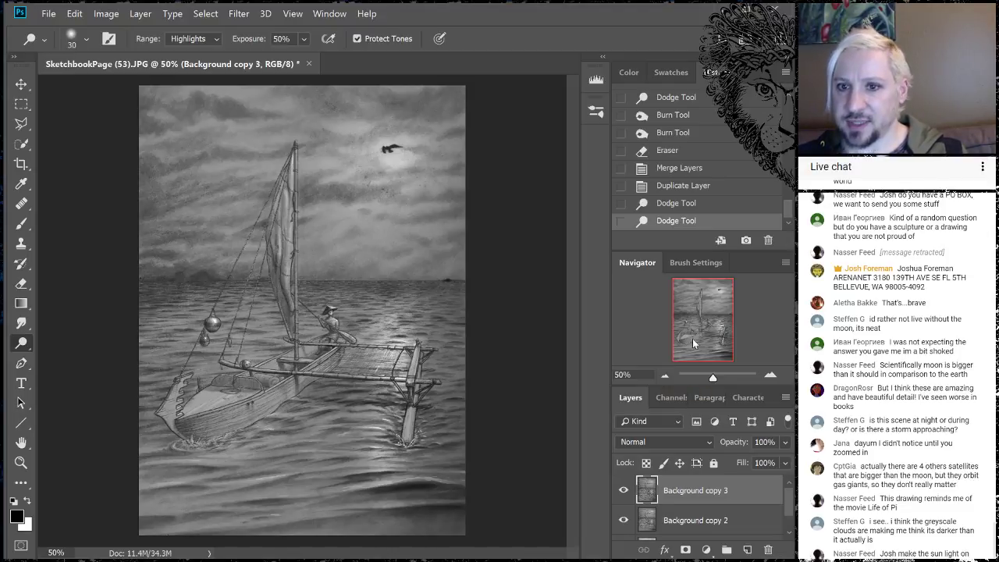
pyautogui.rightClick(703, 492)
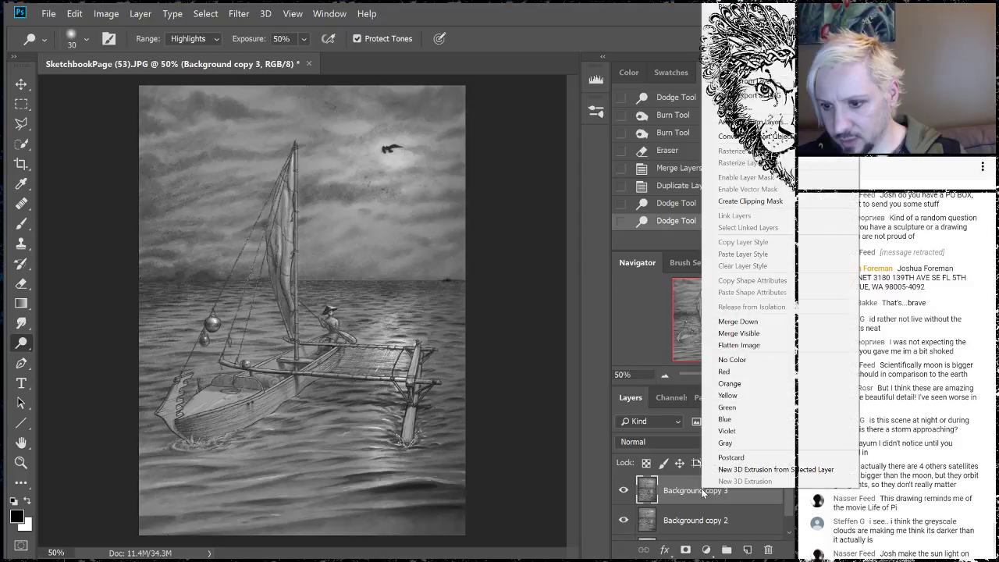
pyautogui.click(754, 348)
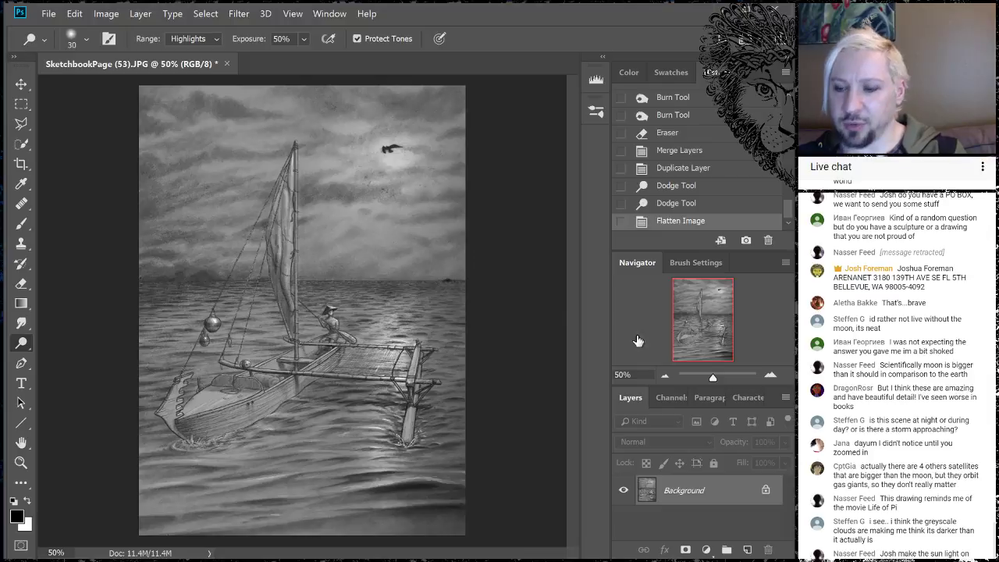
# Frame the whole drawing with a 12-pixel black inside stroke on a new layer, and clear the selection.
pyautogui.click(668, 376)
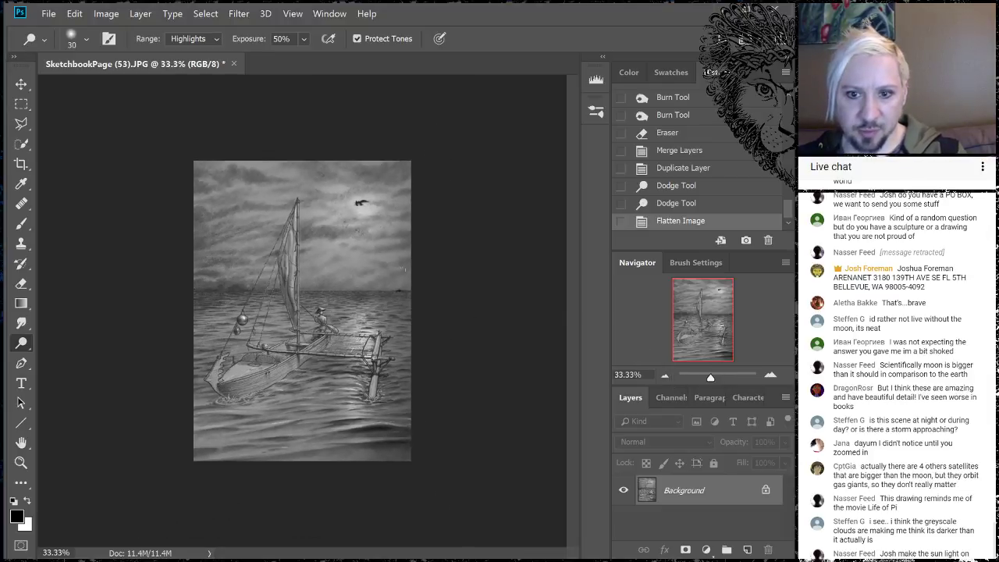
pyautogui.click(768, 375)
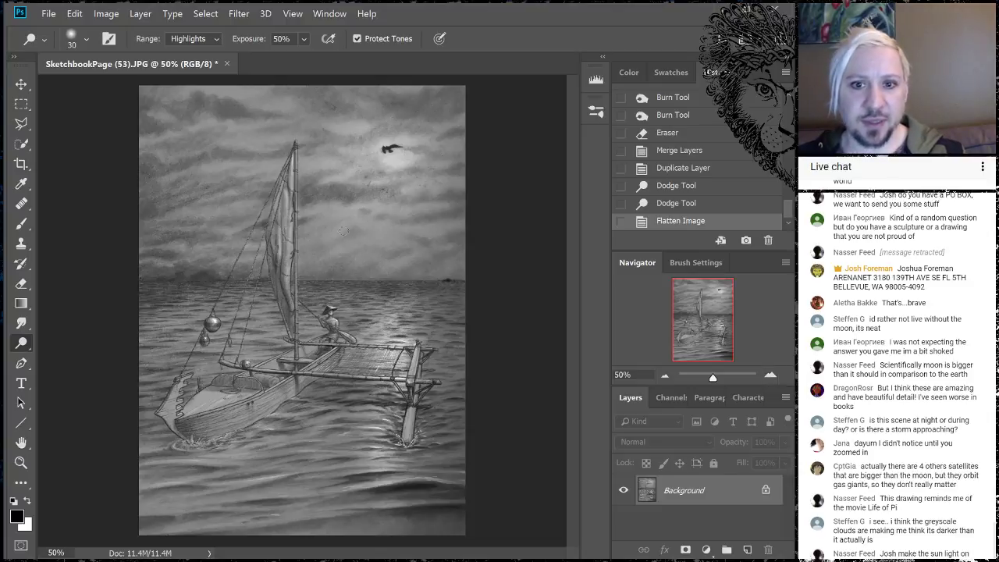
pyautogui.click(21, 103)
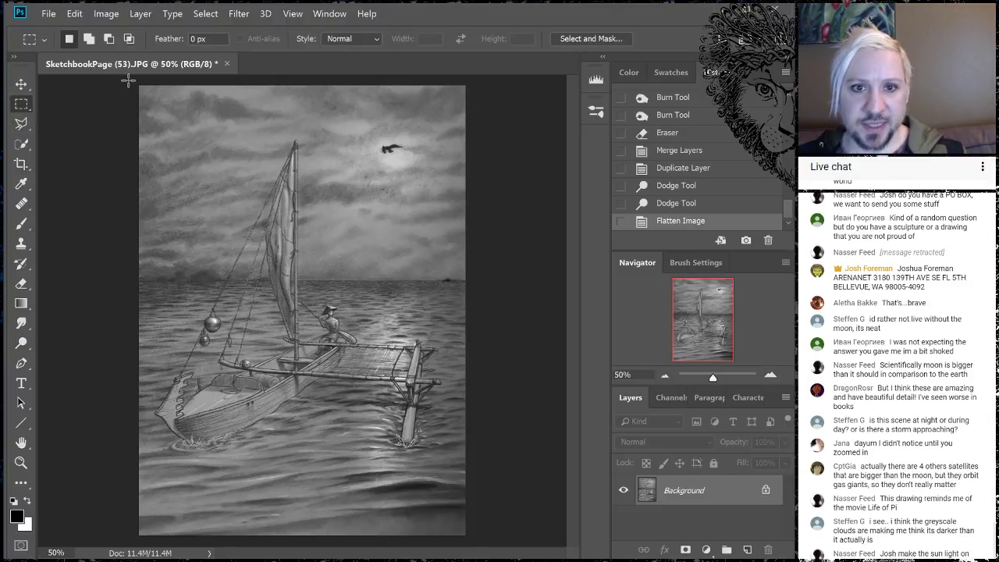
pyautogui.moveTo(134, 84); pyautogui.dragTo(570, 535)
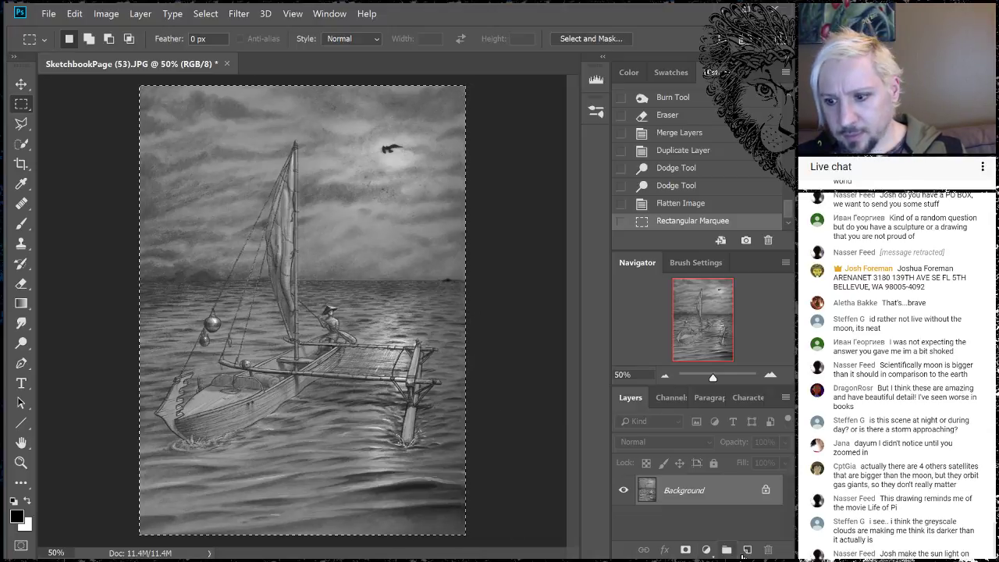
pyautogui.click(747, 551)
pyautogui.rightClick(418, 280)
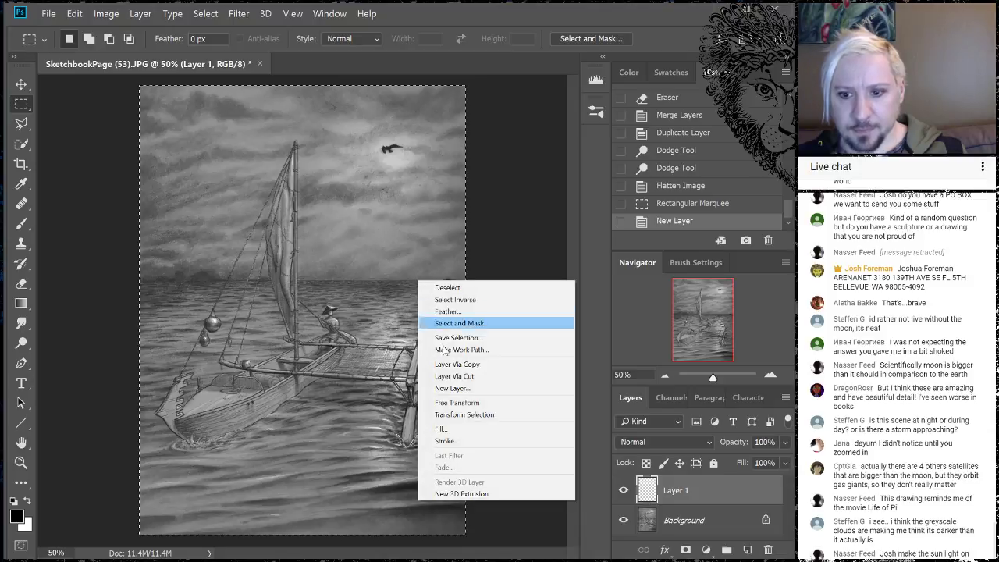
pyautogui.click(448, 441)
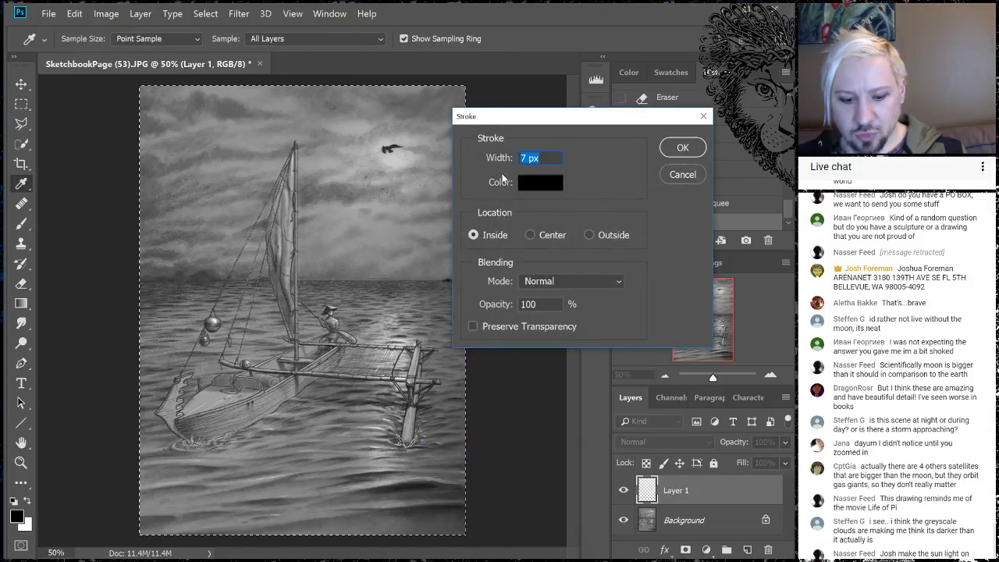
pyautogui.write('12')
pyautogui.click(682, 147)
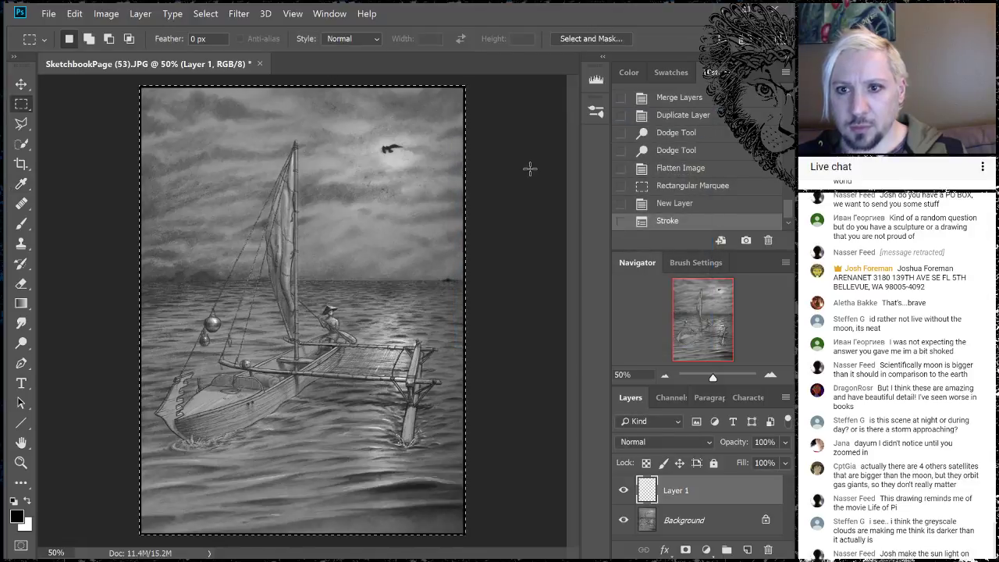
pyautogui.hotkey('ctrl', 'd')
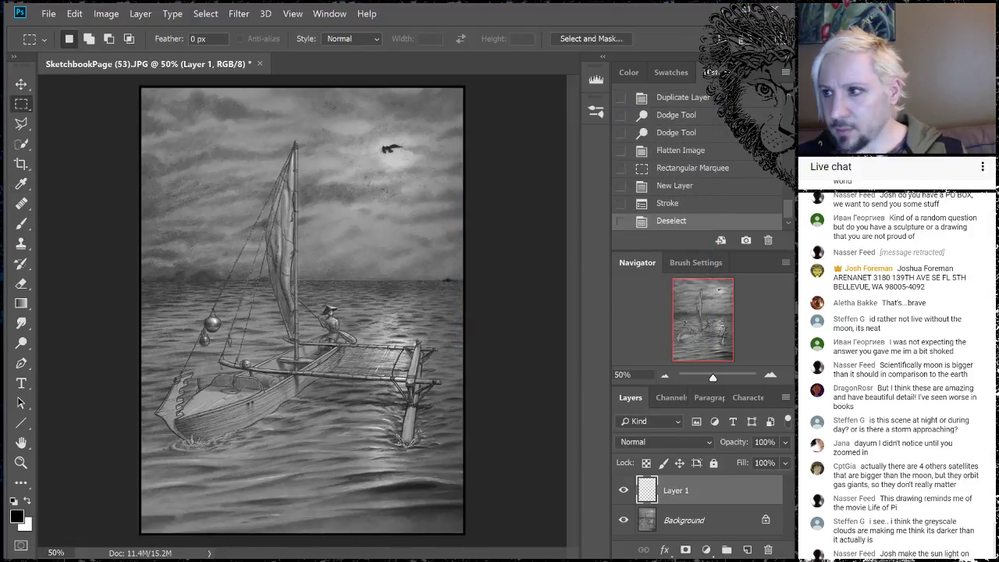
# Paste the Grit texture from the art frame template into the drawing, enlarged to about 249% and rotated about 12° to cover the canvas.
pyautogui.hotkey('ctrl', 'Tab')
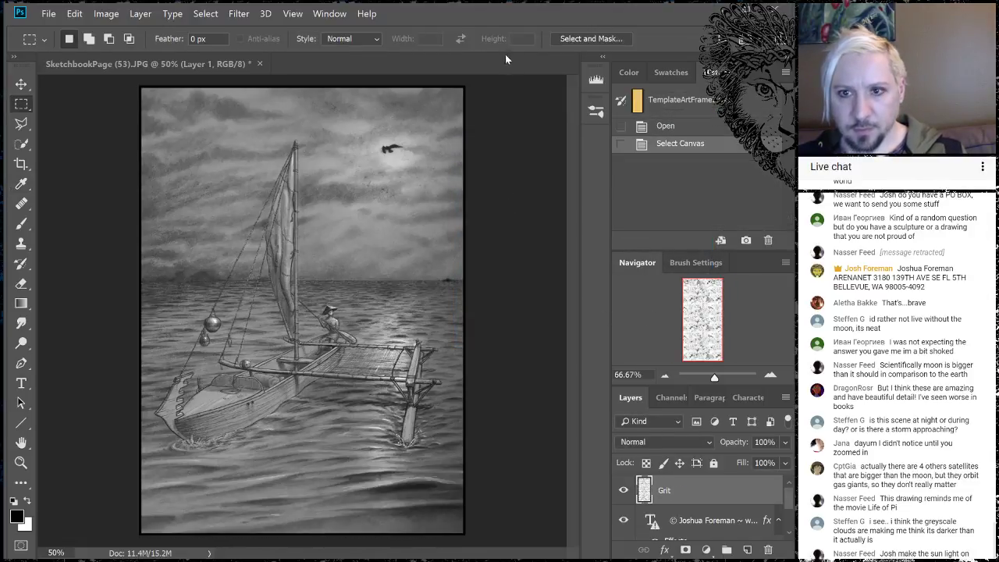
pyautogui.hotkey('ctrl', 'Tab')
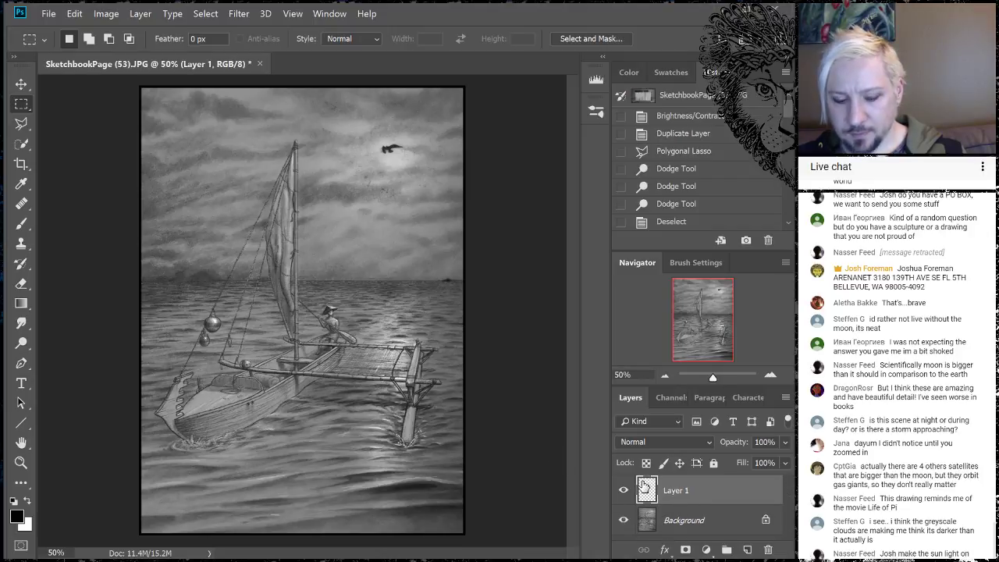
pyautogui.hotkey('ctrl', 'v')
pyautogui.hotkey('ctrl', 't')
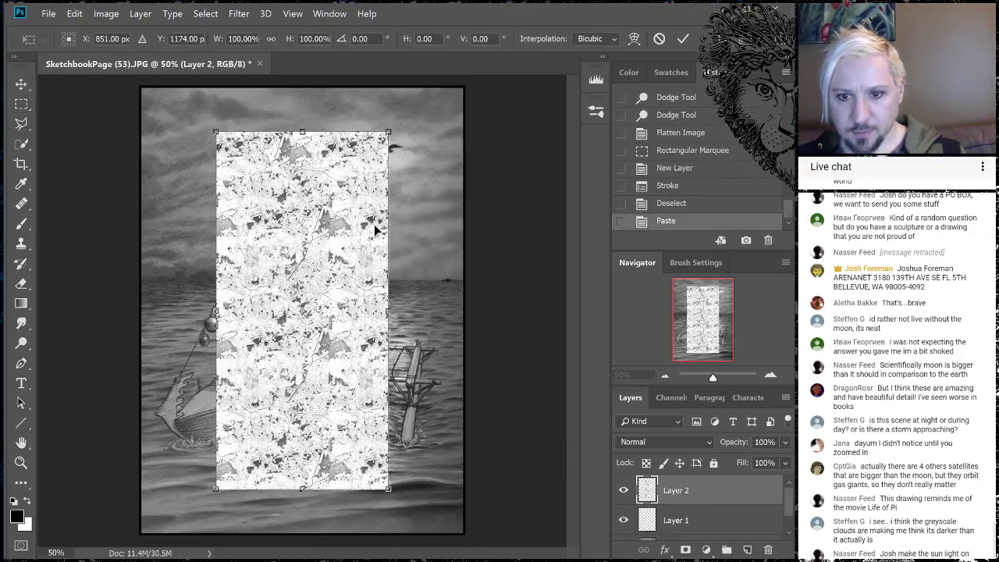
pyautogui.moveTo(388, 133); pyautogui.dragTo(553, 0)
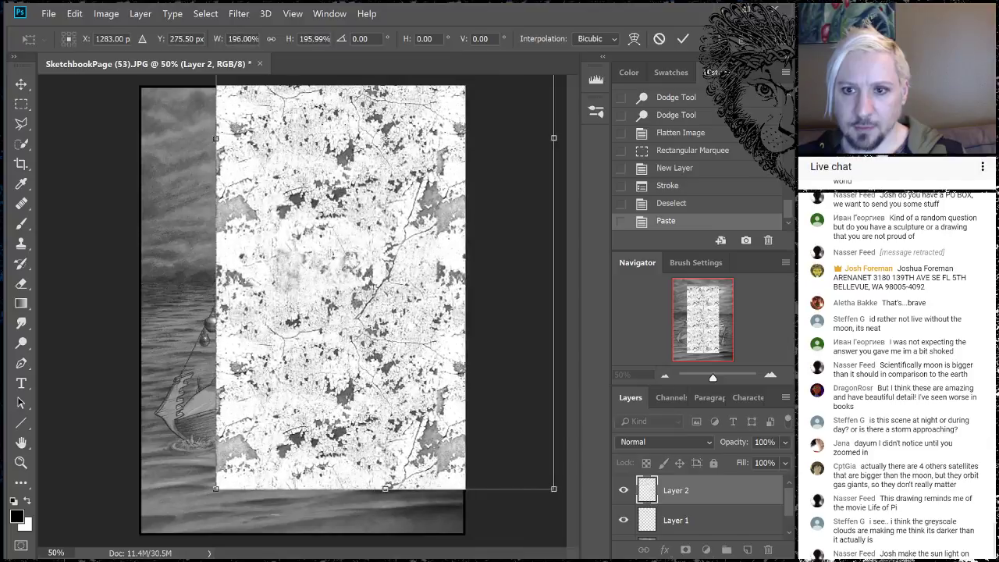
pyautogui.moveTo(465, 209)
pyautogui.mouseDown()
pyautogui.moveTo(312, 273)
pyautogui.moveTo(354, 247)
pyautogui.moveTo(443, 523)
pyautogui.mouseUp()
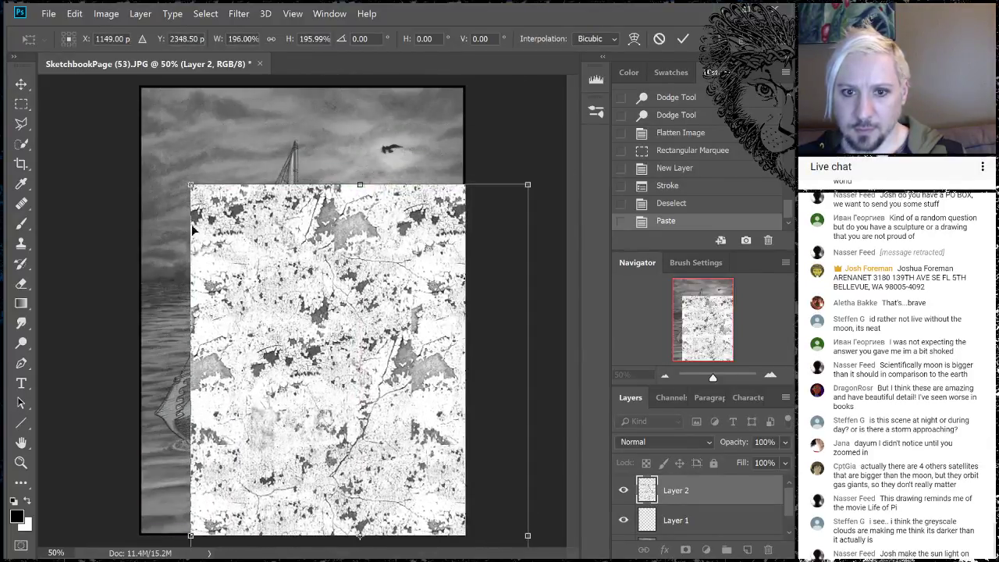
pyautogui.moveTo(187, 185); pyautogui.dragTo(110, 125)
pyautogui.moveTo(216, 229); pyautogui.dragTo(195, 190)
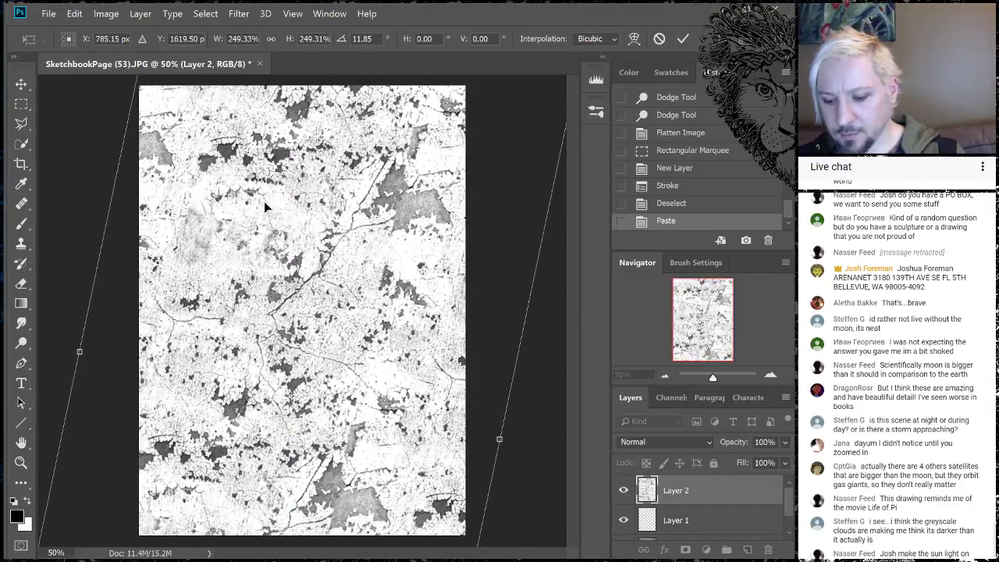
pyautogui.press('Return')
# Roughen the black border on Layer 1 by deleting a Color Range selection of the grit texture from it, with Layer 2 hidden.
pyautogui.click(206, 13)
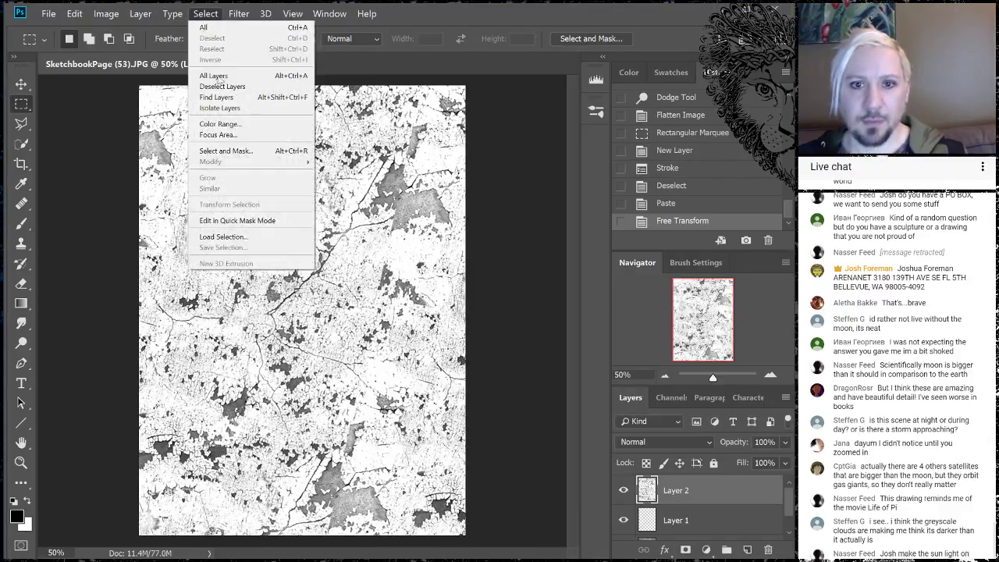
pyautogui.click(231, 124)
pyautogui.click(690, 107)
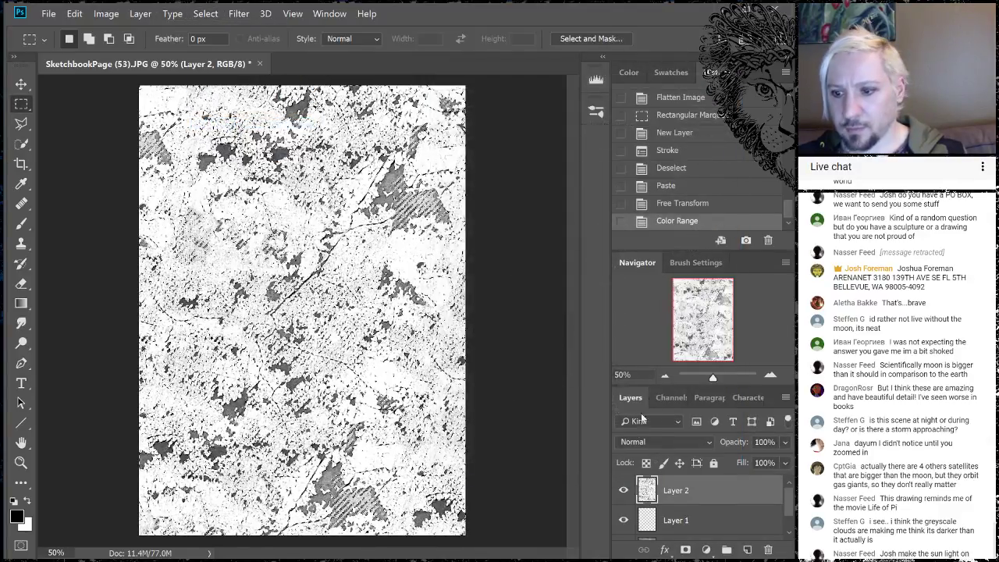
pyautogui.click(624, 490)
pyautogui.click(673, 521)
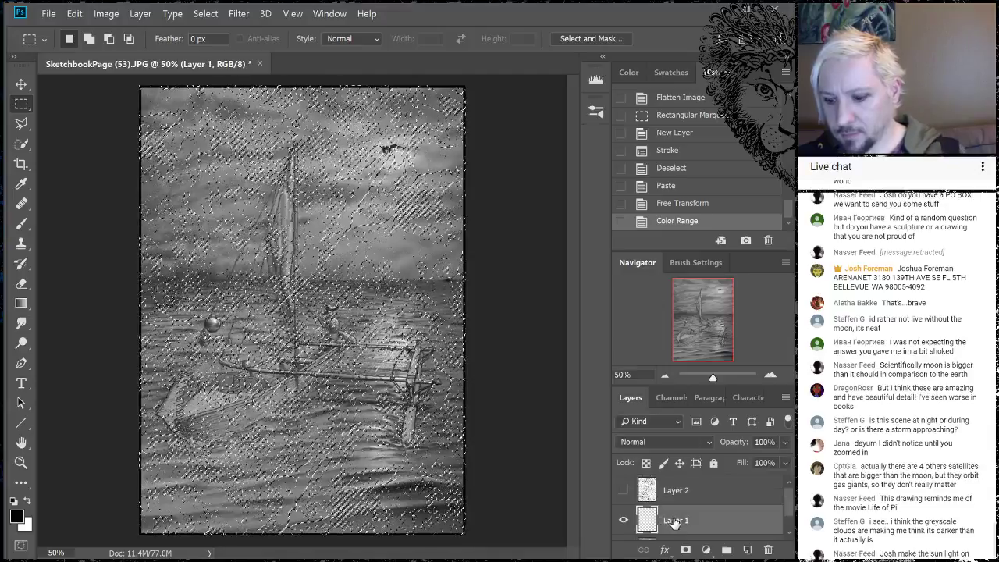
pyautogui.press('Delete')
pyautogui.hotkey('ctrl', 'd')
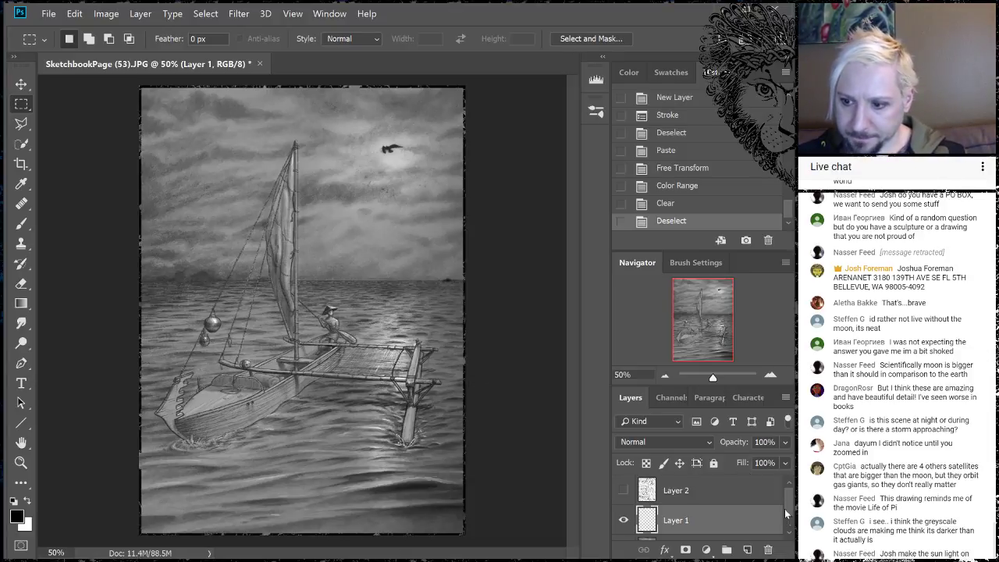
# Duplicate the Background layer and dodge the highlights of the foreground water on the copy with a 1200-pixel brush.
pyautogui.moveTo(790, 505); pyautogui.dragTo(792, 522)
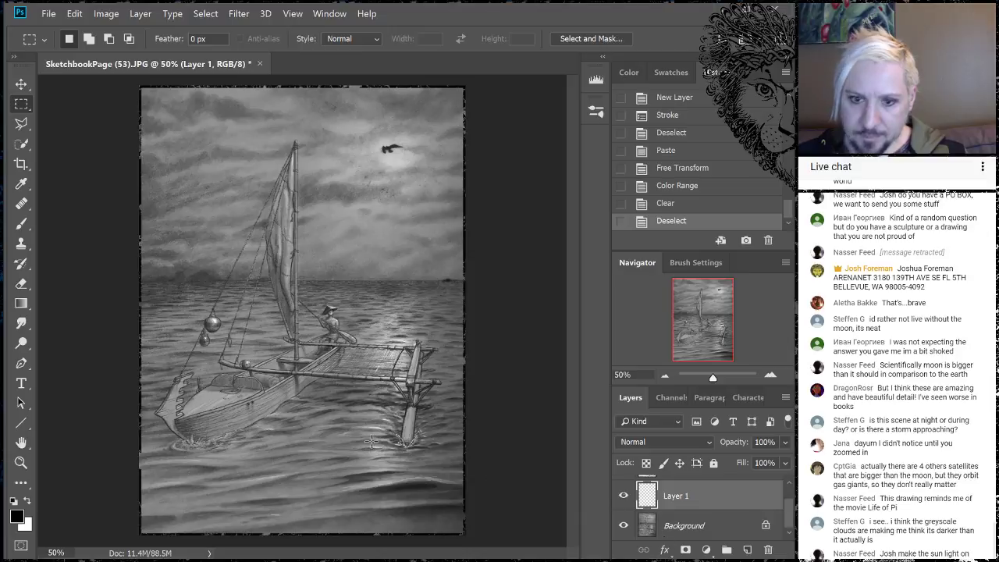
pyautogui.click(21, 343)
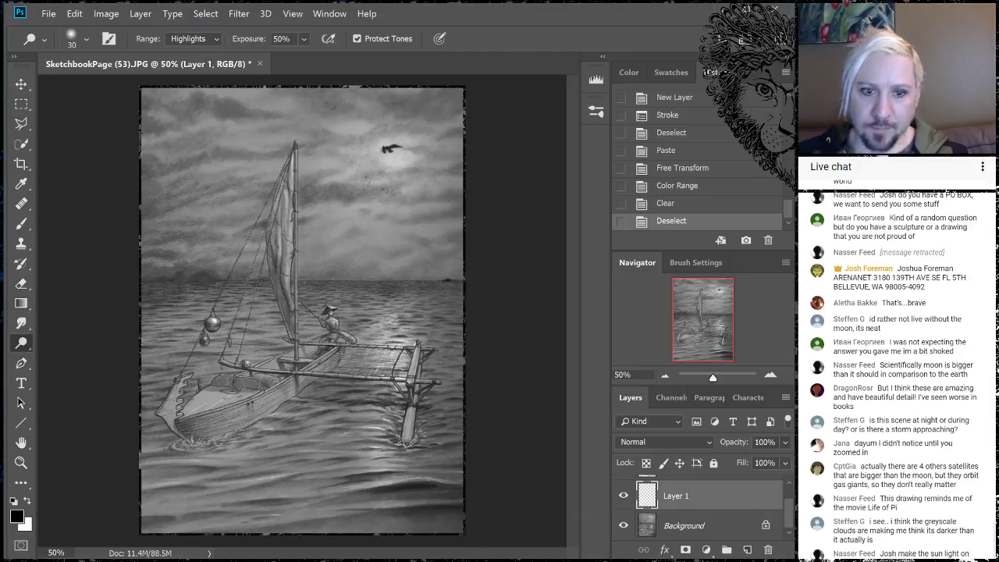
pyautogui.press(']')
pyautogui.press(']')
pyautogui.press(']')
pyautogui.press(']')
pyautogui.press(']')
pyautogui.press(']')
pyautogui.press(']')
pyautogui.press(']')
pyautogui.press(']')
pyautogui.press(']')
pyautogui.press(']')
pyautogui.press(']')
pyautogui.press(']')
pyautogui.press(']')
pyautogui.press(']')
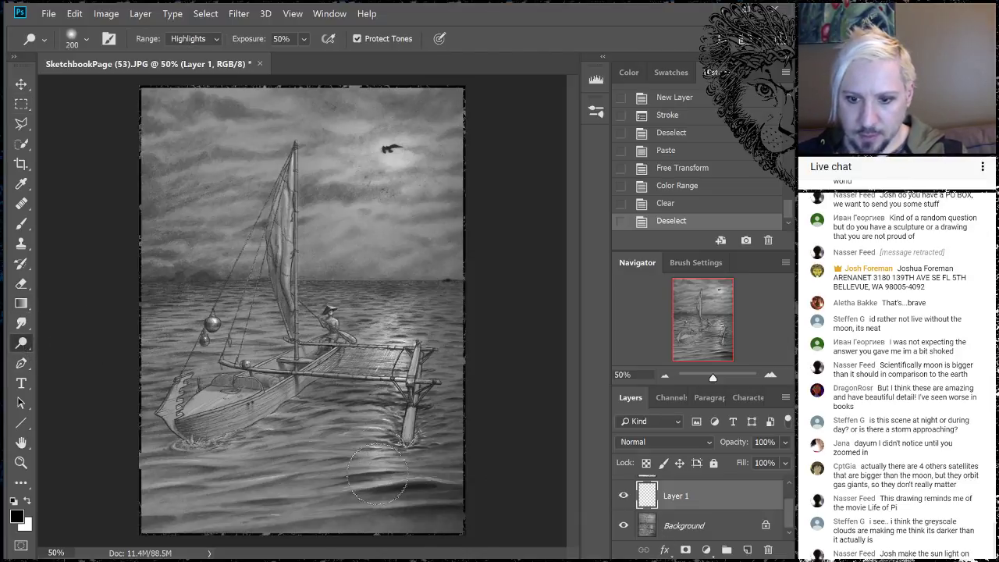
pyautogui.click(710, 528)
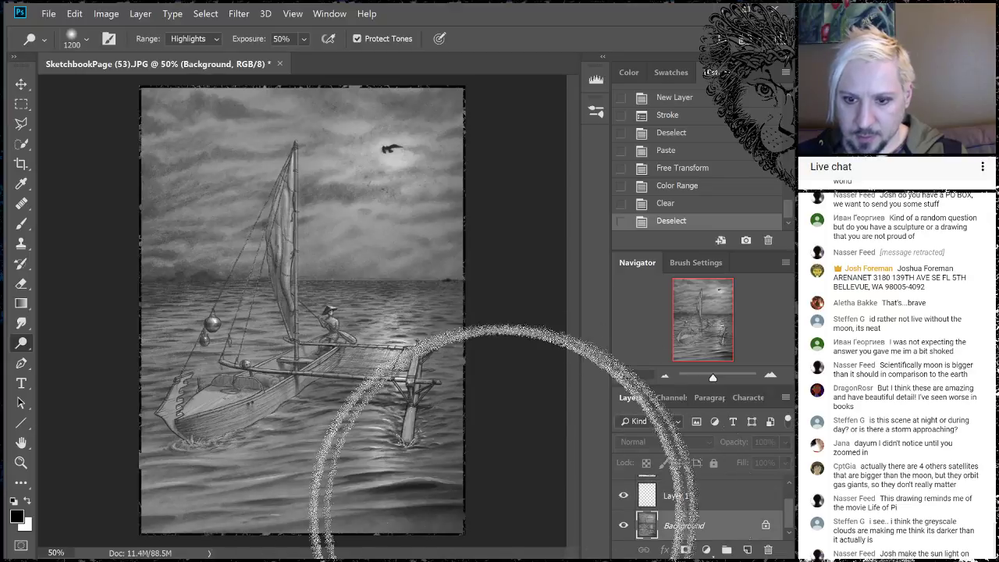
pyautogui.moveTo(747, 549); pyautogui.dragTo(748, 548)
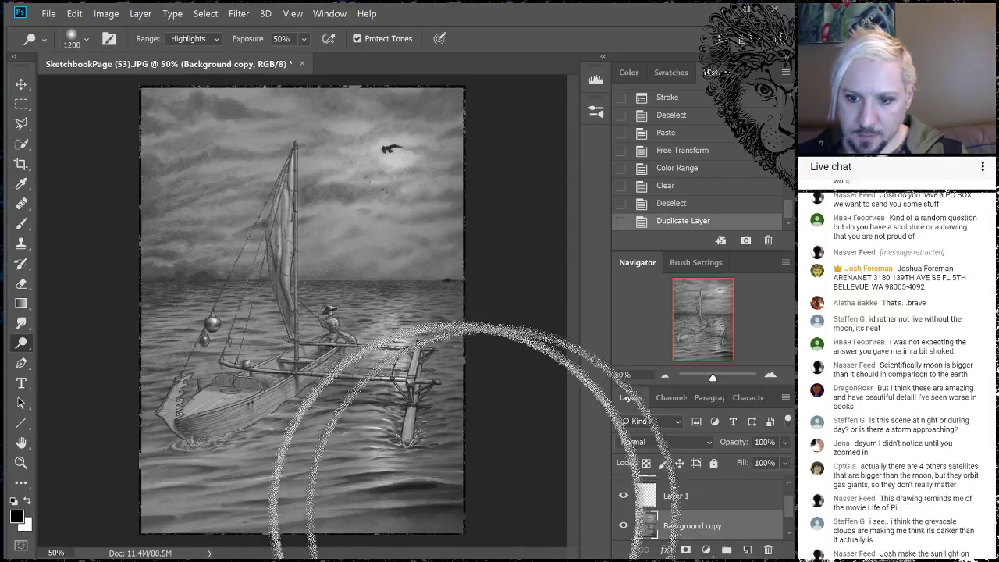
pyautogui.moveTo(348, 539)
pyautogui.mouseDown()
pyautogui.moveTo(446, 528)
pyautogui.moveTo(404, 520)
pyautogui.moveTo(427, 513)
pyautogui.moveTo(427, 485)
pyautogui.moveTo(469, 512)
pyautogui.mouseUp()
pyautogui.moveTo(468, 547); pyautogui.dragTo(465, 547)
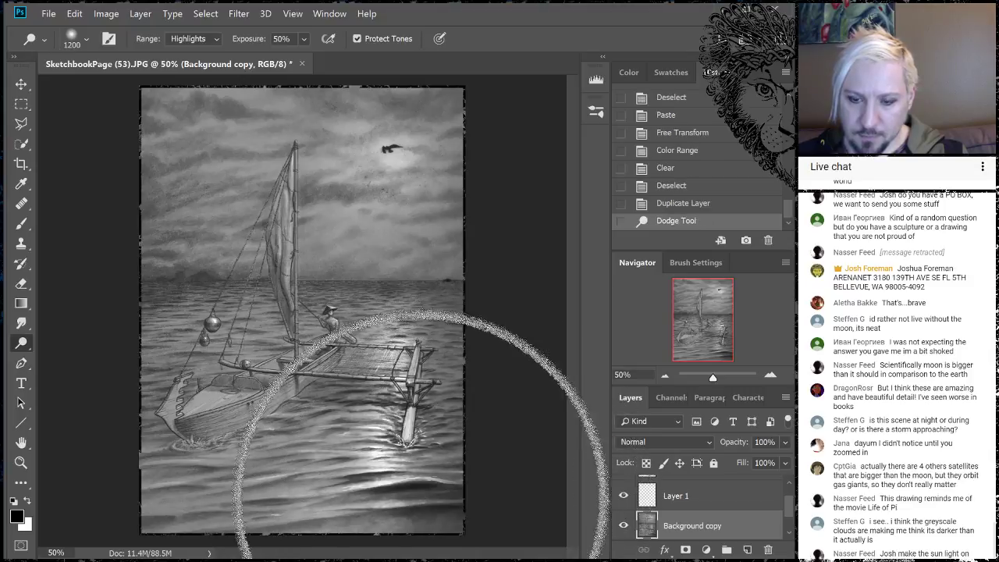
# Dodge the moon's reflection from the foreground waves up past the outrigger float with a smaller brush.
pyautogui.press('[')
pyautogui.press('[')
pyautogui.press('[')
pyautogui.moveTo(408, 500)
pyautogui.mouseDown()
pyautogui.moveTo(409, 397)
pyautogui.moveTo(393, 393)
pyautogui.moveTo(406, 401)
pyautogui.moveTo(383, 418)
pyautogui.moveTo(394, 367)
pyautogui.mouseUp()
# Brighten the narrow moonlight glitter on the water between the outrigger platform and the horizon with a much smaller Dodge brush.
pyautogui.press('[')
pyautogui.press('[')
pyautogui.press('[')
pyautogui.press('[')
pyautogui.press('[')
pyautogui.press('[')
pyautogui.press('[')
pyautogui.press('[')
pyautogui.press('[')
pyautogui.press('[')
pyautogui.press('[')
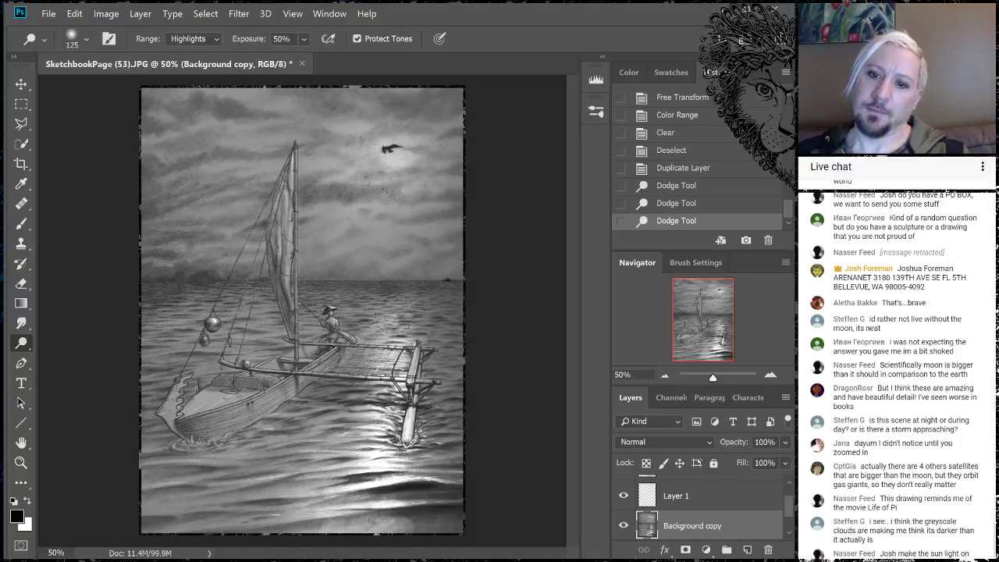
pyautogui.moveTo(398, 324); pyautogui.dragTo(384, 301)
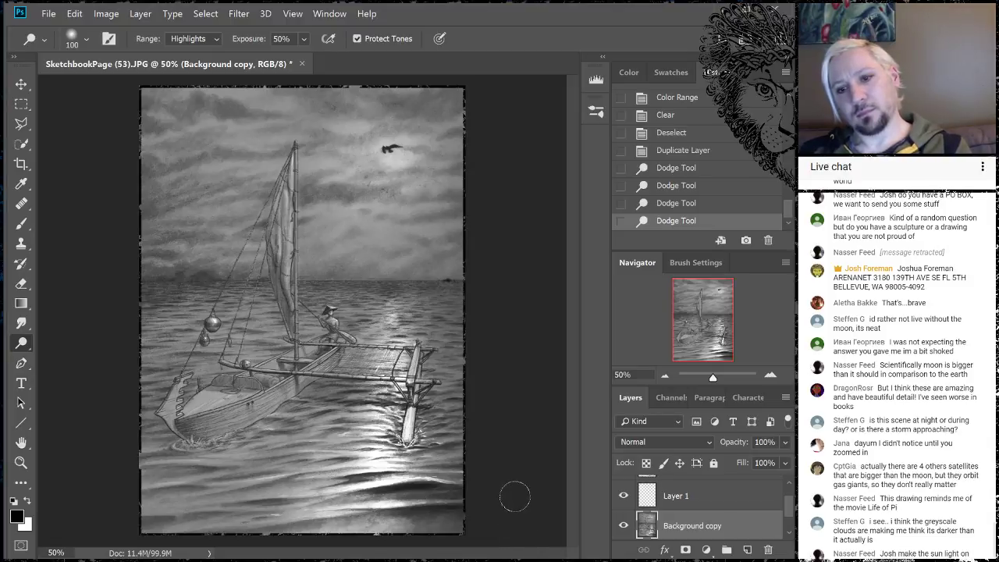
# Undo the last Dodge stroke on the Background copy layer.
pyautogui.hotkey('ctrl', 'z')
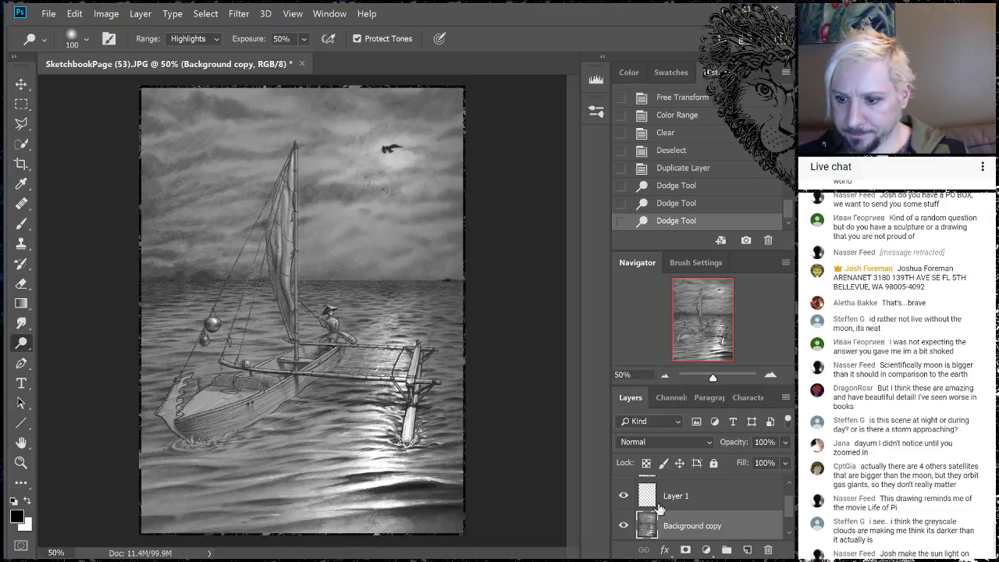
pyautogui.rightClick(700, 521)
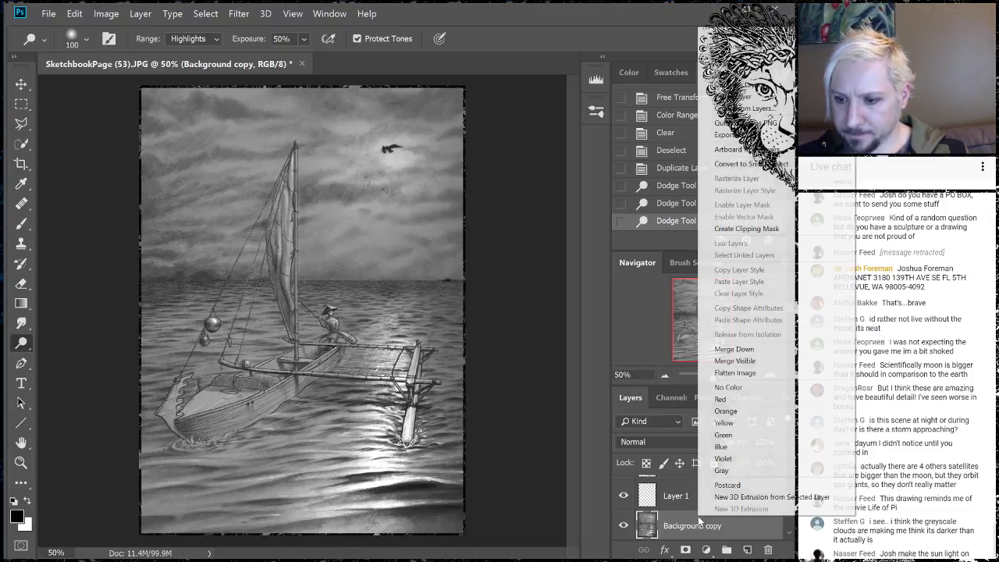
pyautogui.click(747, 374)
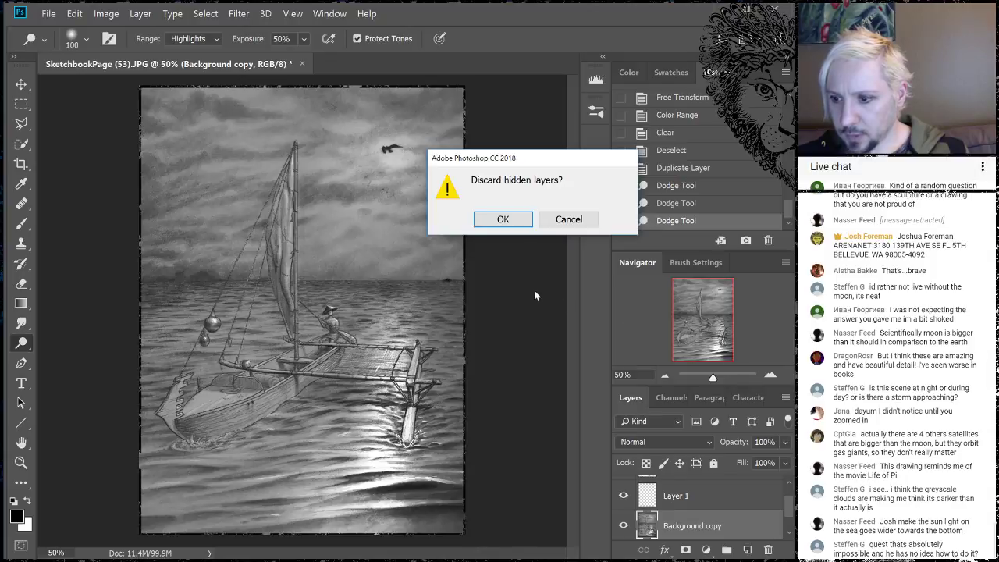
pyautogui.click(502, 219)
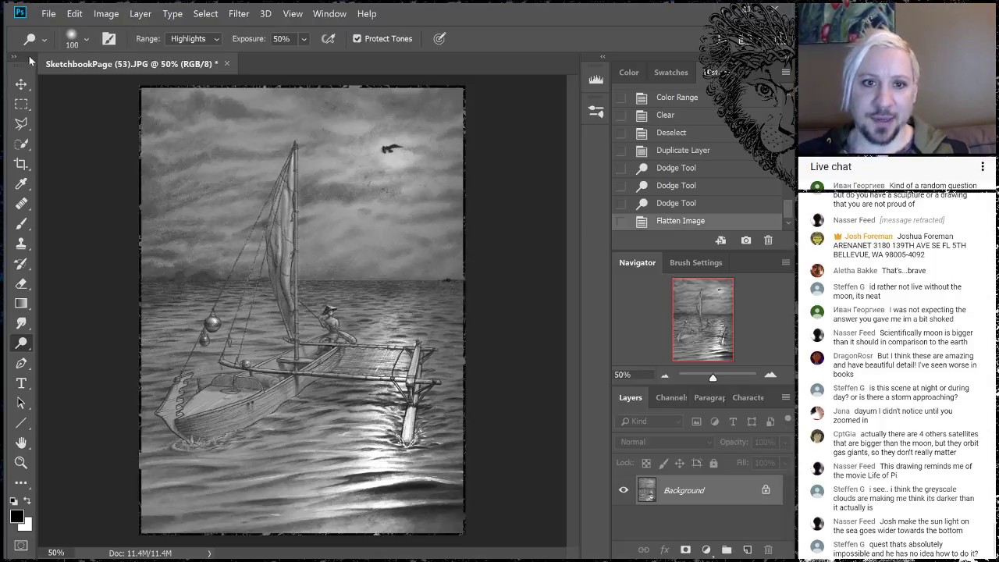
pyautogui.click(48, 14)
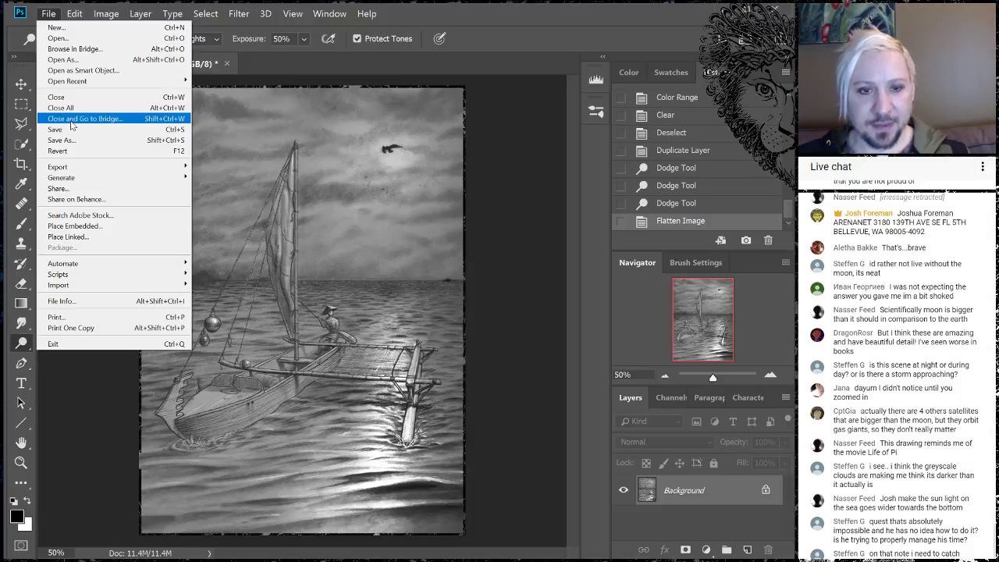
pyautogui.click(580, 67)
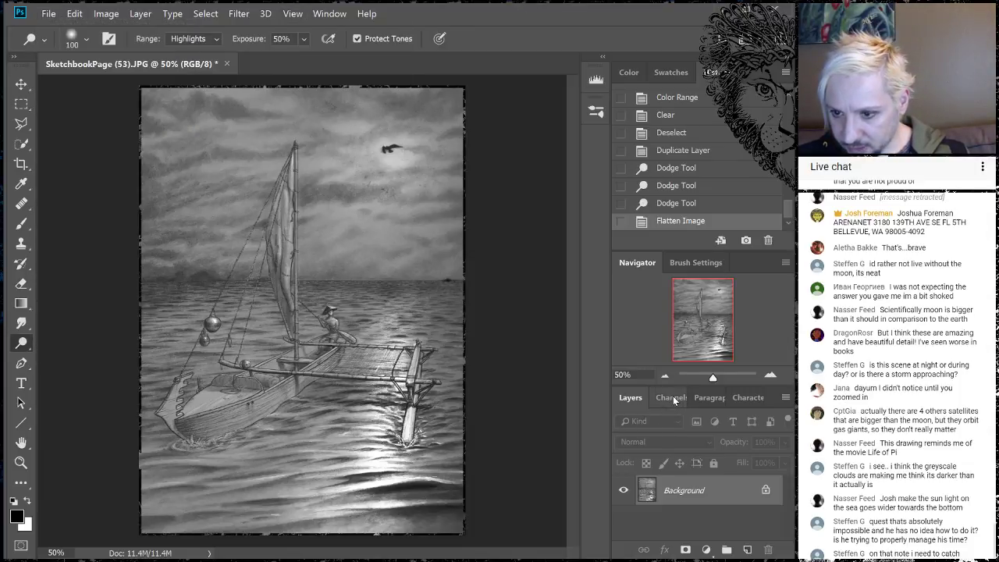
pyautogui.click(676, 204)
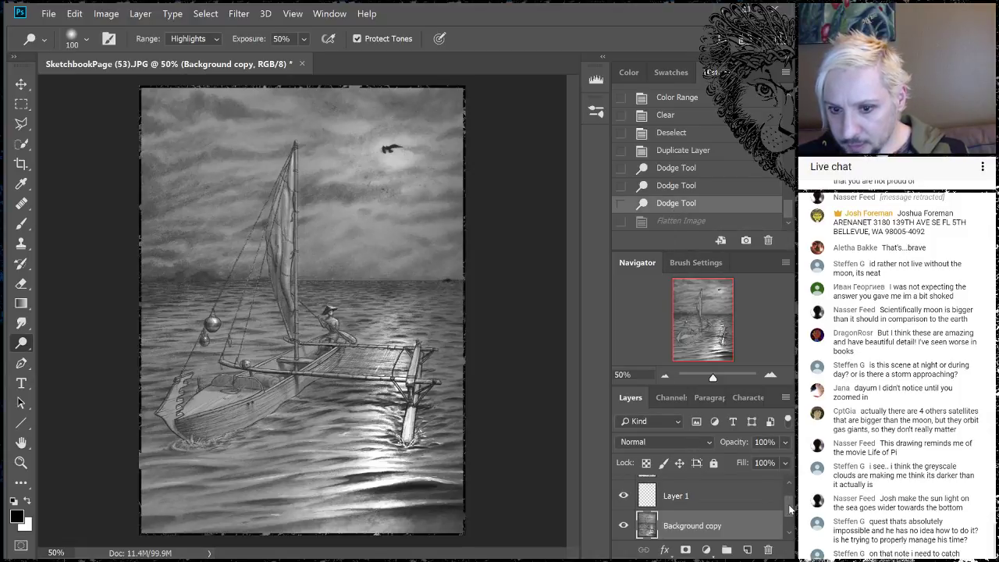
# Erase the dodged highlights over the outrigger float on the Background copy layer with a 70-pixel Eraser.
pyautogui.scroll(-1, 788, 504)
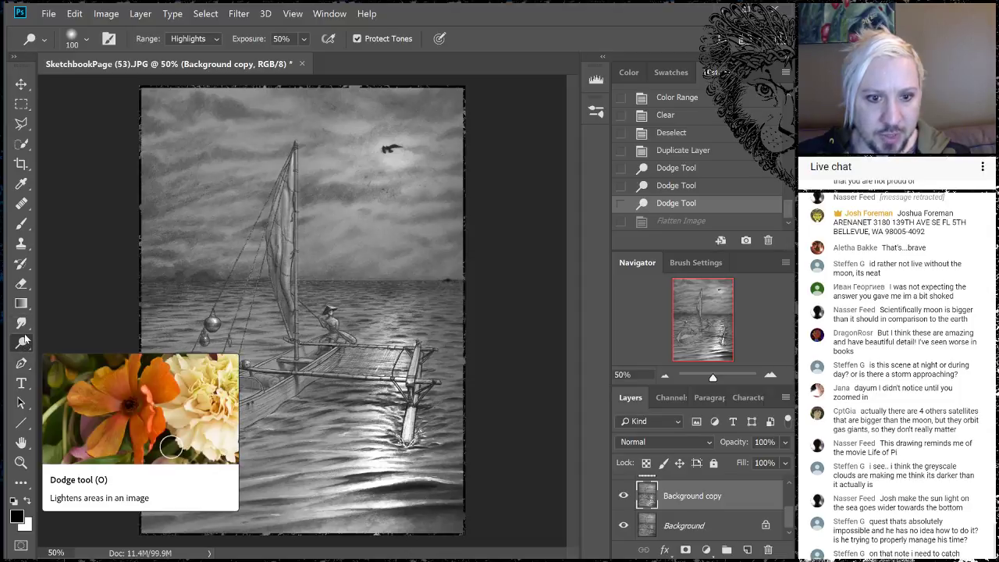
pyautogui.click(22, 284)
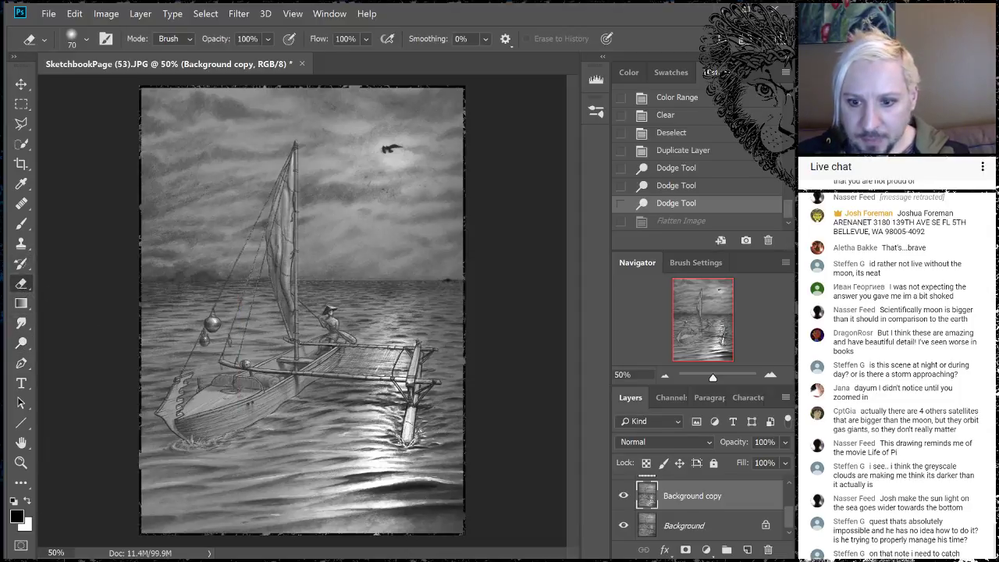
pyautogui.moveTo(406, 433)
pyautogui.mouseDown()
pyautogui.moveTo(411, 447)
pyautogui.moveTo(406, 406)
pyautogui.moveTo(415, 411)
pyautogui.mouseUp()
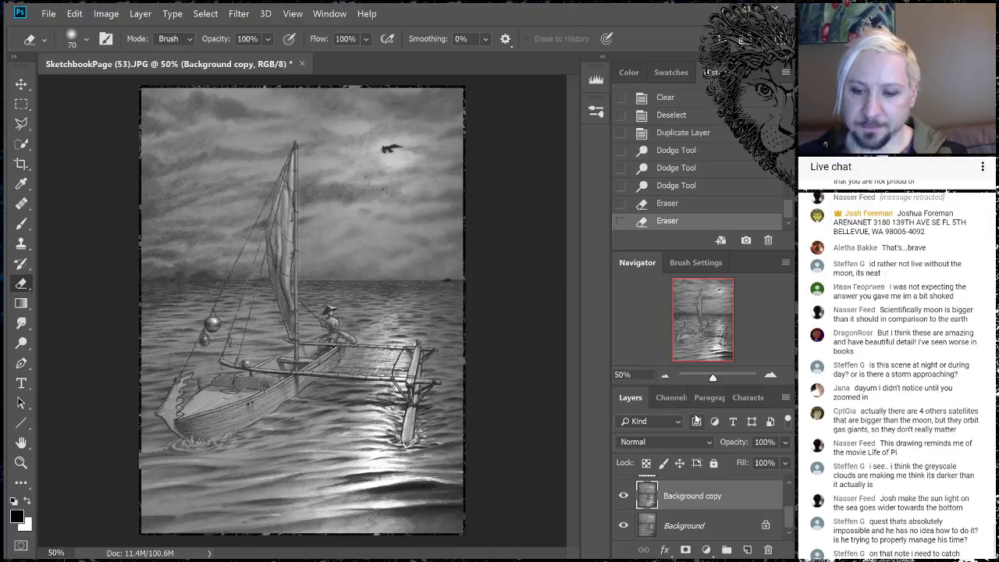
# Flatten the boat image into a single layer, discarding the hidden layers.
pyautogui.rightClick(714, 504)
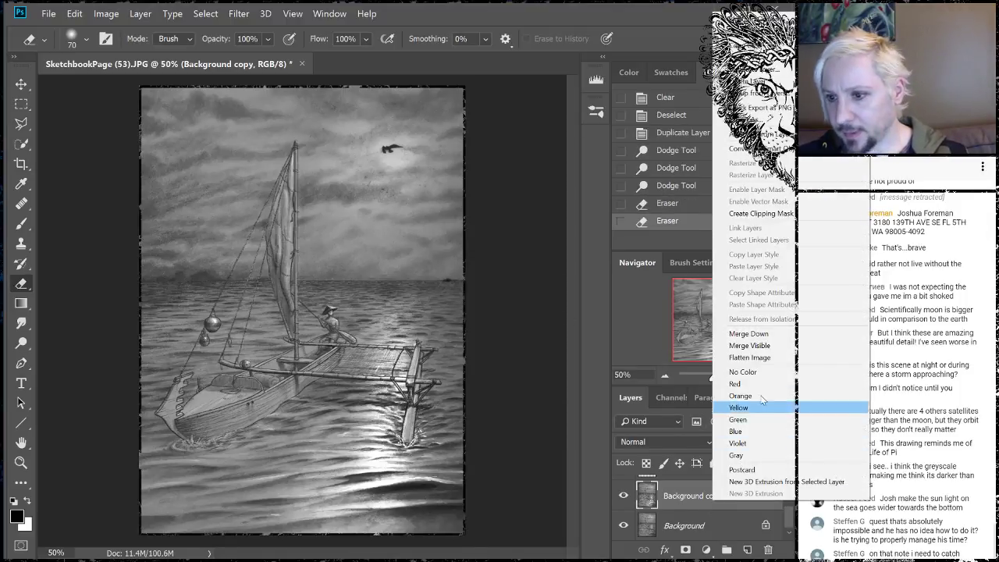
pyautogui.click(763, 361)
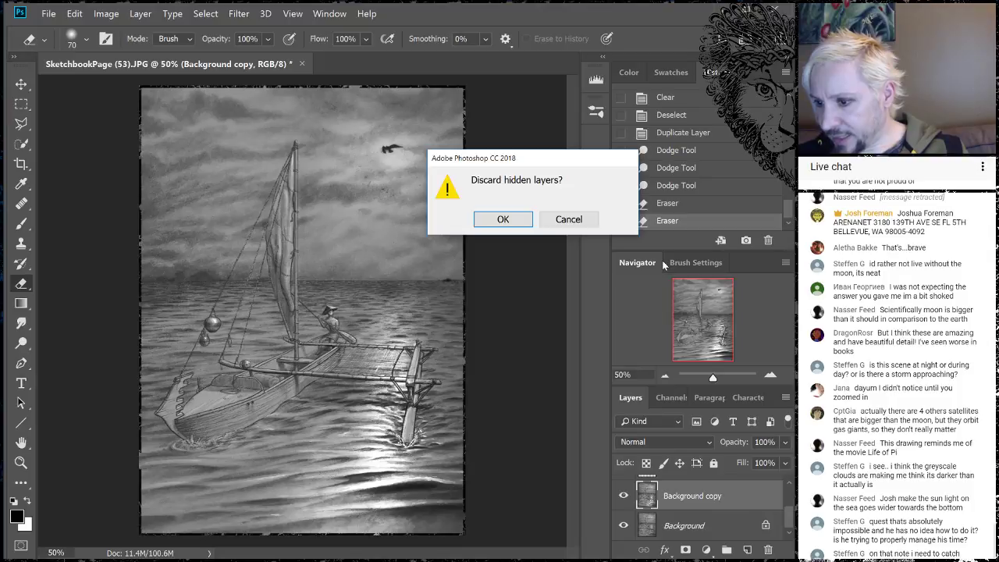
pyautogui.click(503, 219)
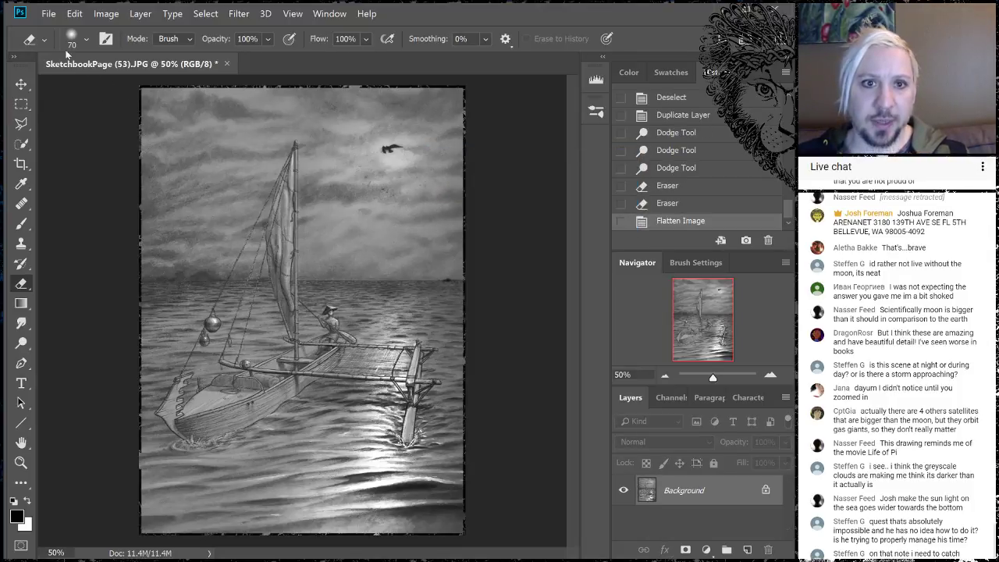
# Save the flattened image as a JPEG named BomarkDepartureBoat in the ScarredKing1 folder, at quality 12 with the Baseline (Standard) format.
pyautogui.click(49, 14)
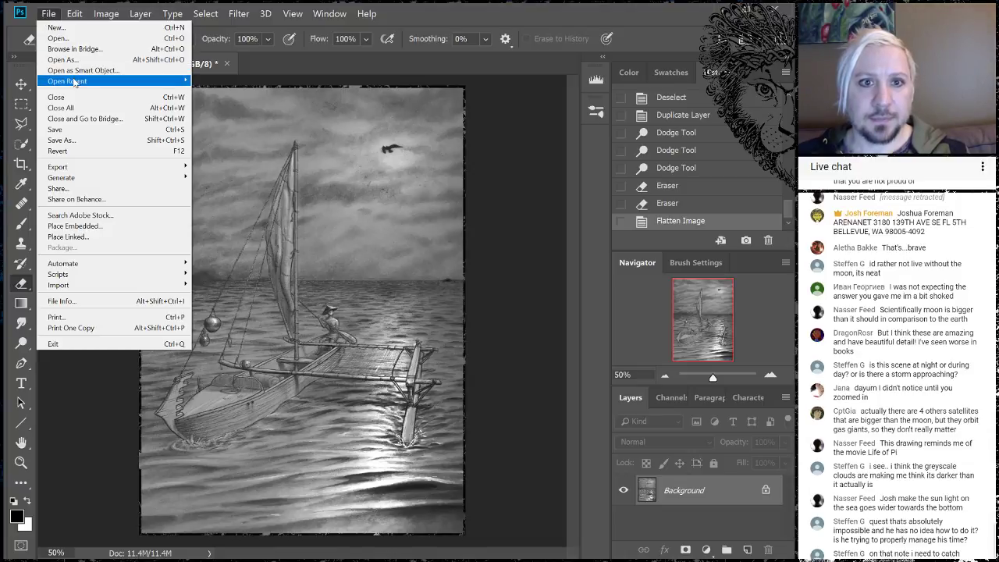
pyautogui.click(75, 141)
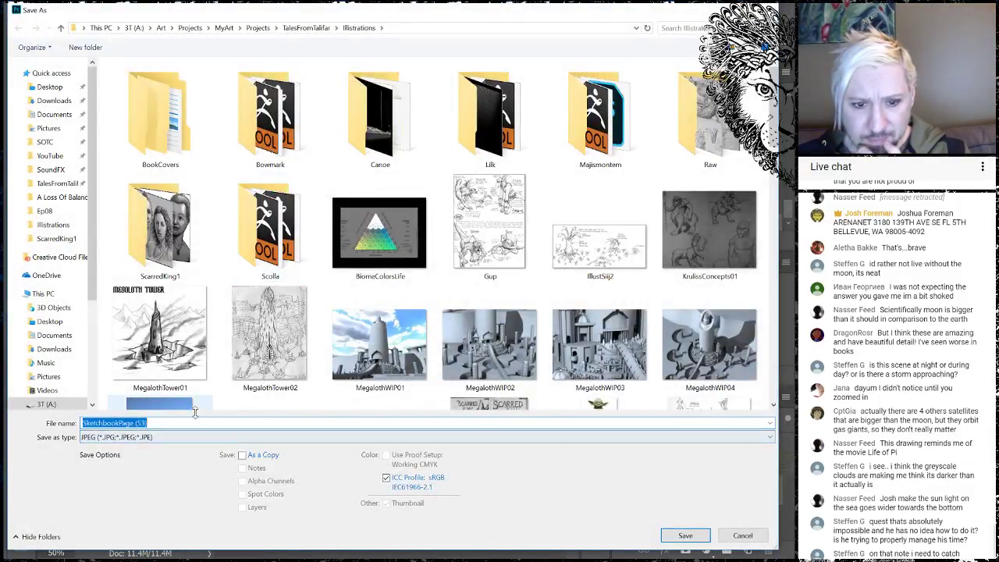
pyautogui.doubleClick(187, 231)
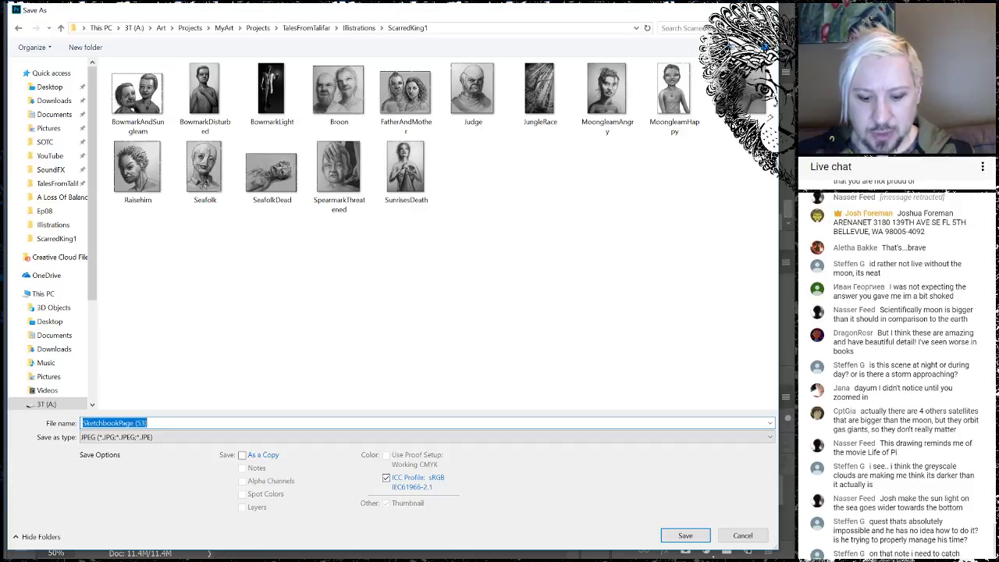
pyautogui.write('Bo')
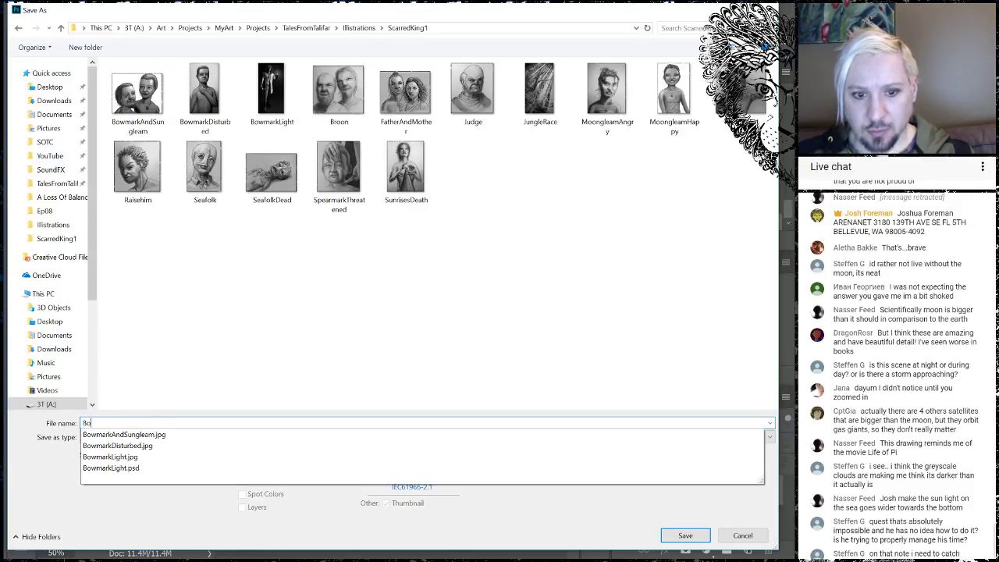
pyautogui.write('markCAn')
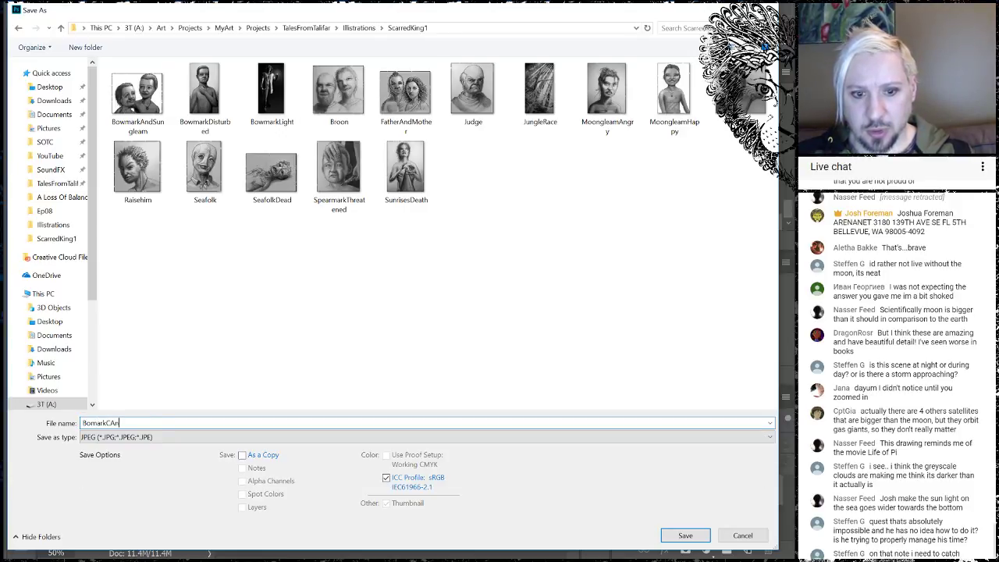
pyautogui.press('BackSpace')
pyautogui.press('BackSpace')
pyautogui.write('an')
pyautogui.press('BackSpace')
pyautogui.press('BackSpace')
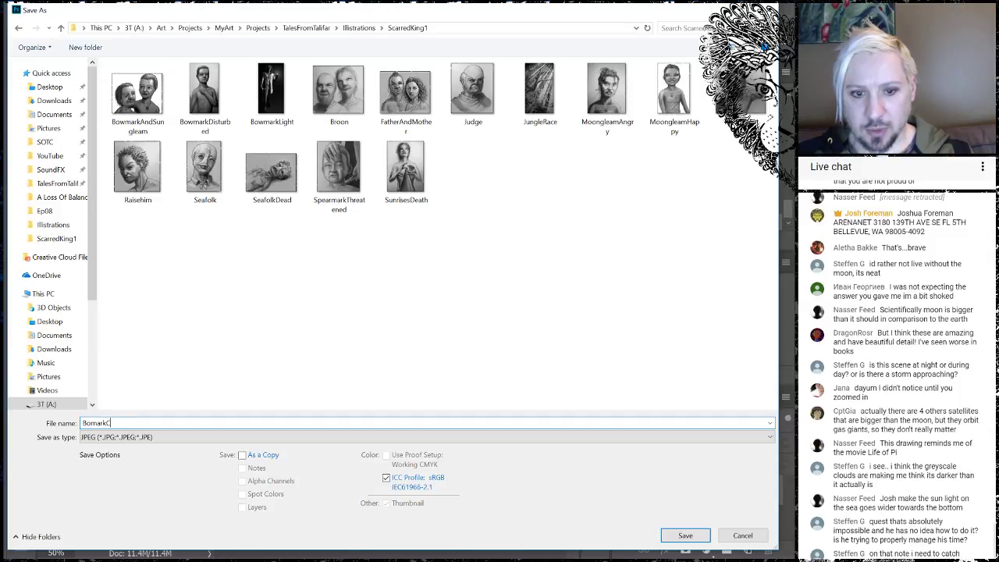
pyautogui.write('epar')
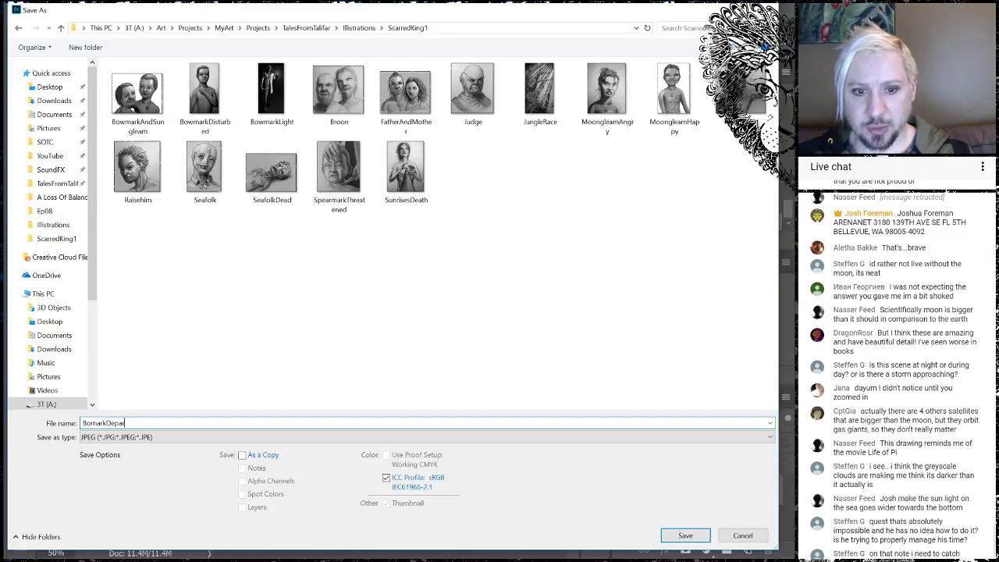
pyautogui.write('ture')
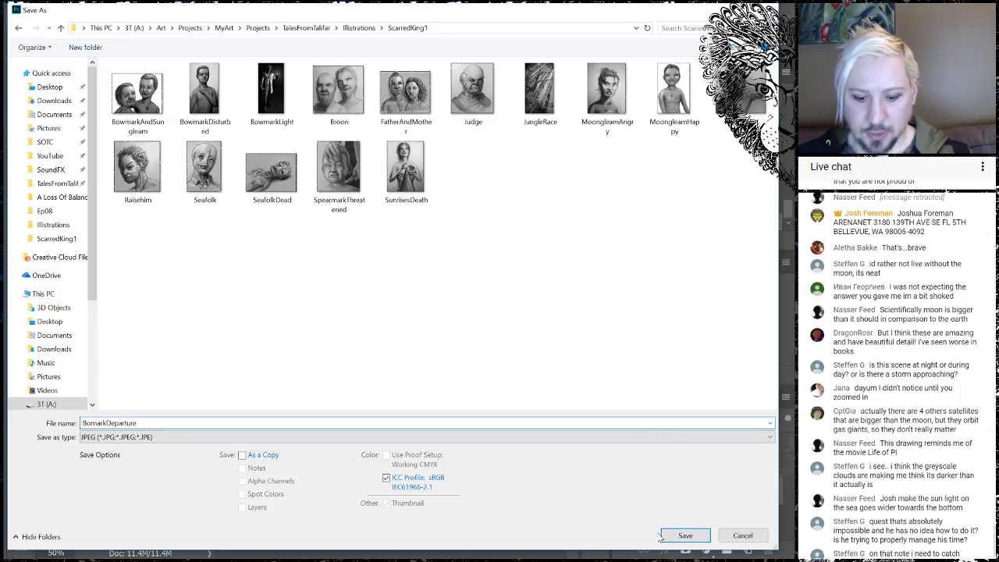
pyautogui.write('Boat')
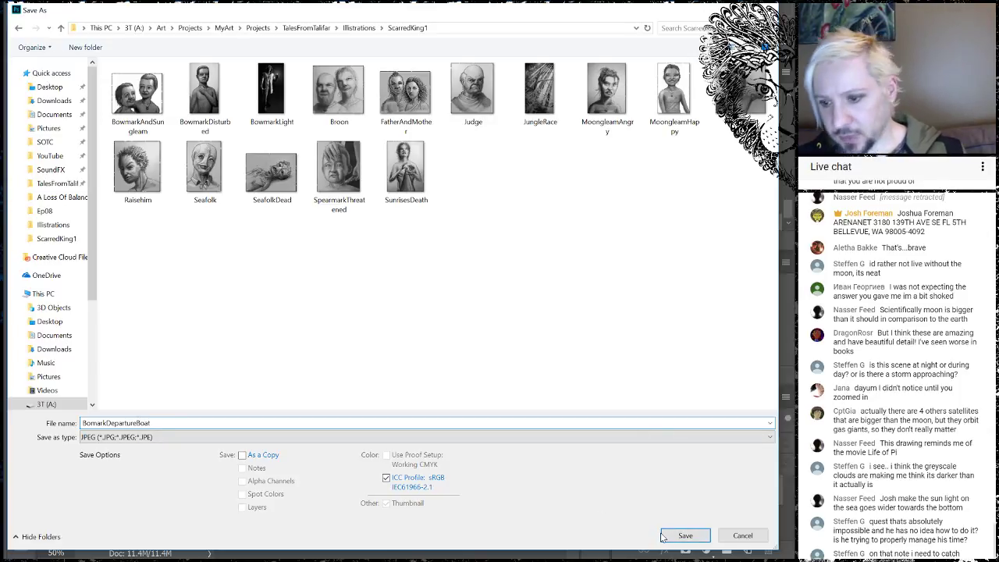
pyautogui.click(687, 536)
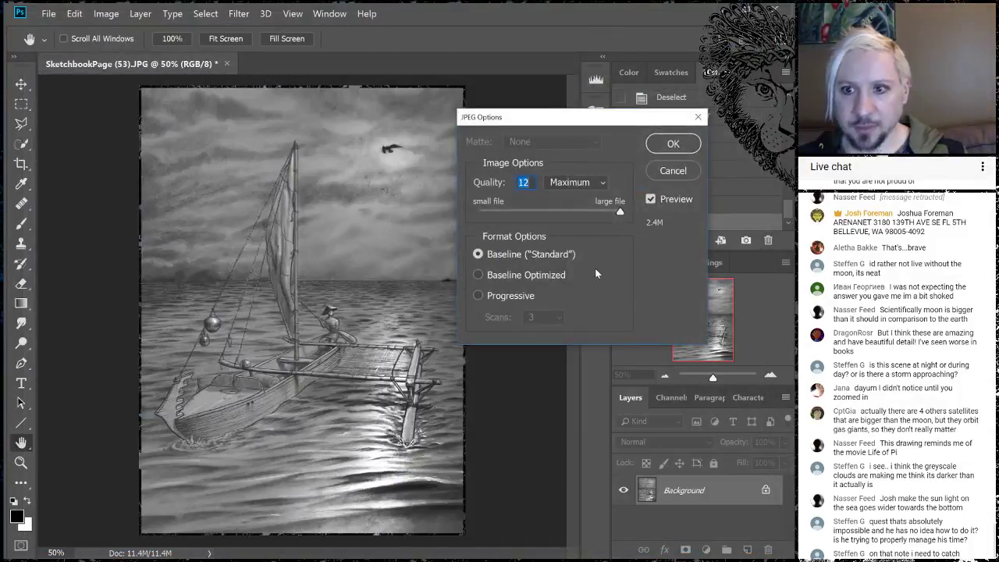
pyautogui.click(672, 144)
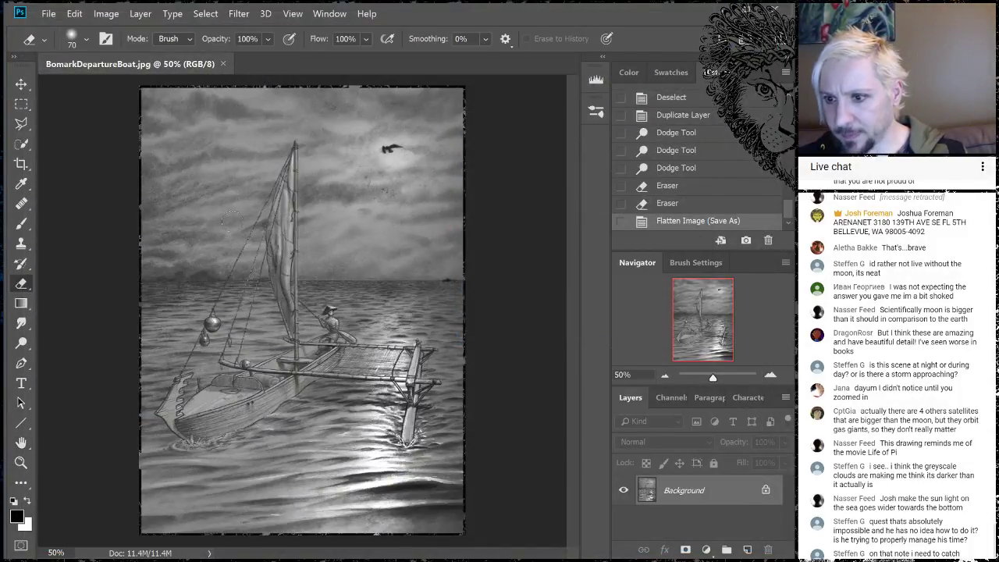
# Close the boat image and open SketchbookPage (52) from the Illustrations folder.
pyautogui.click(225, 65)
pyautogui.click(49, 14)
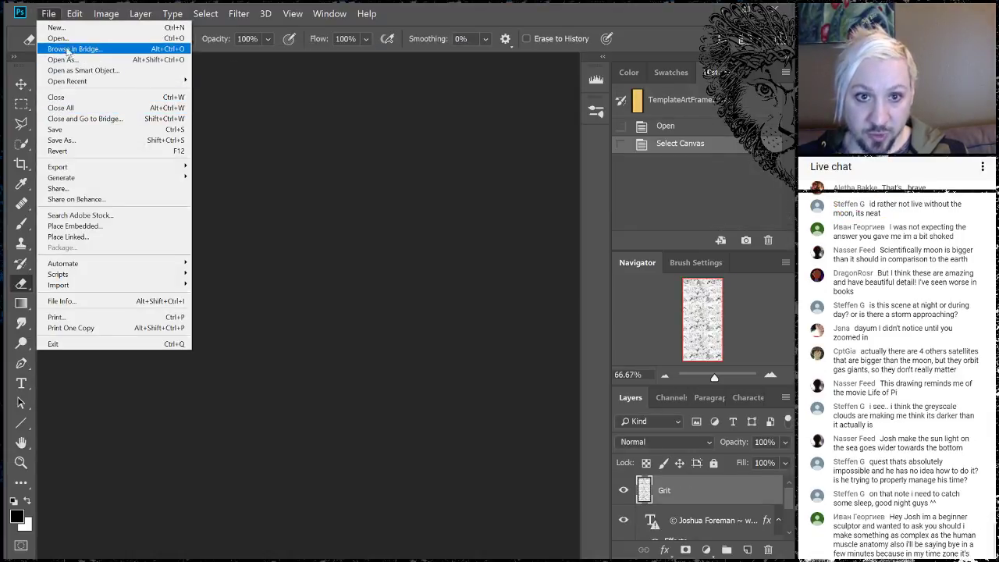
pyautogui.click(67, 39)
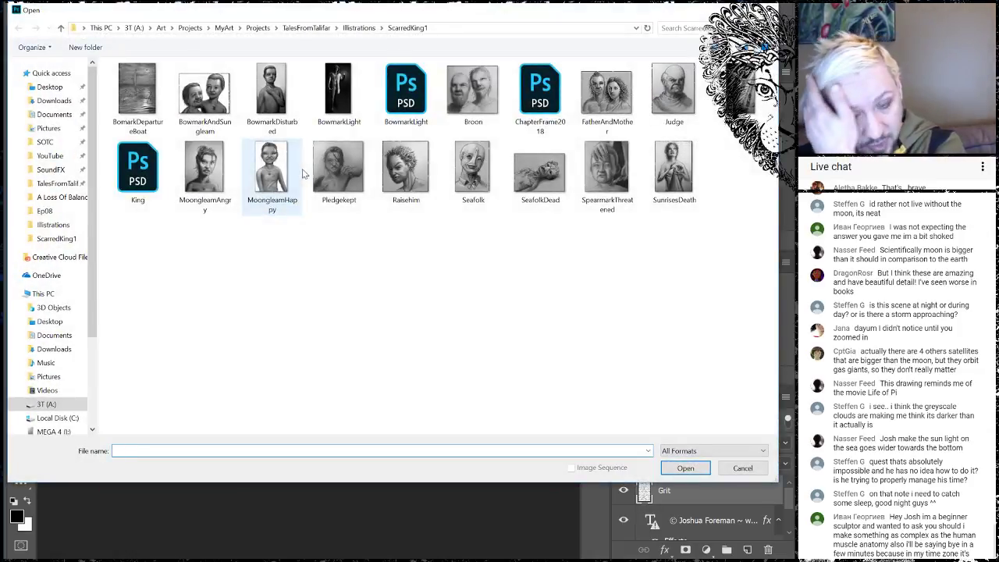
pyautogui.click(359, 27)
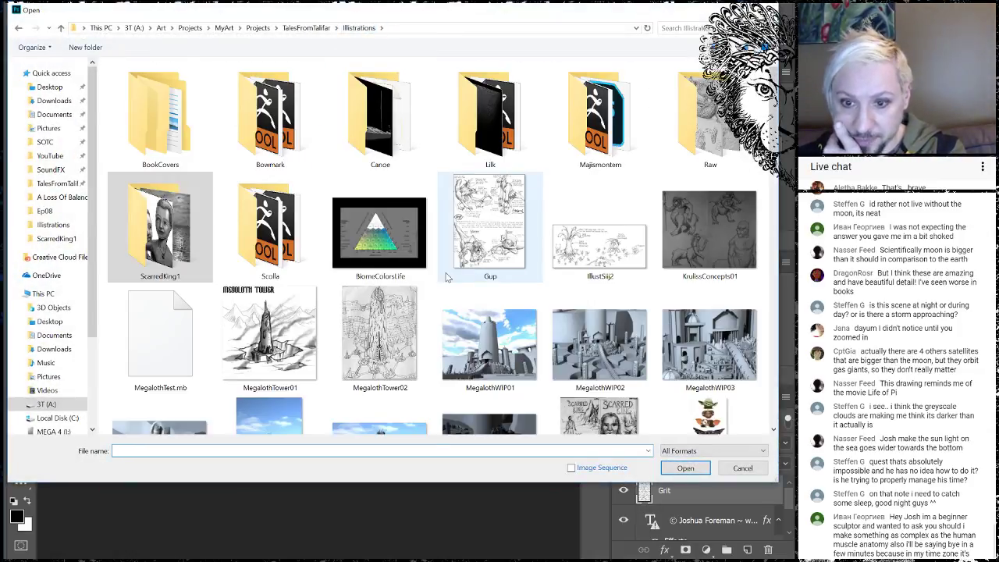
pyautogui.scroll(-10, 450, 266)
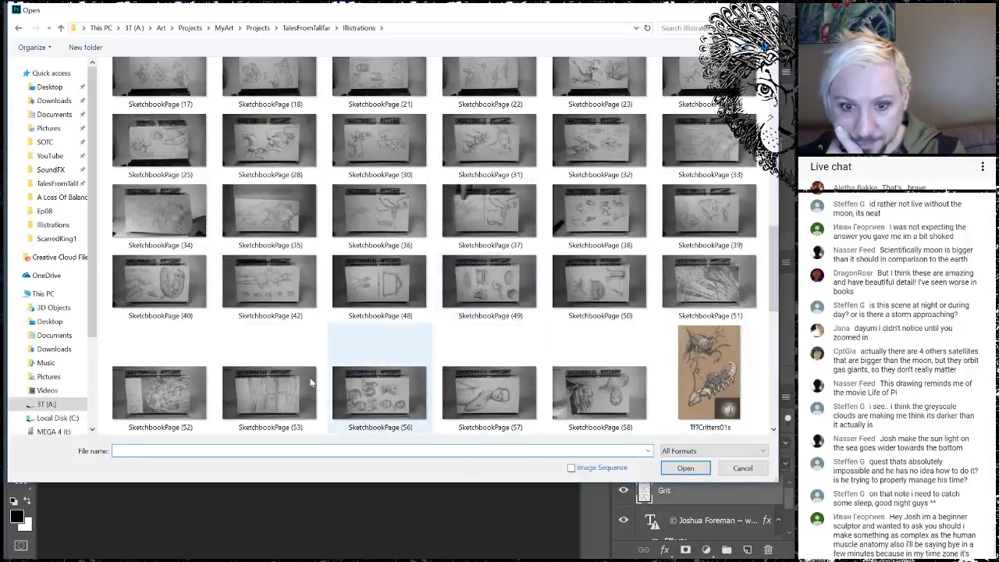
pyautogui.click(173, 390)
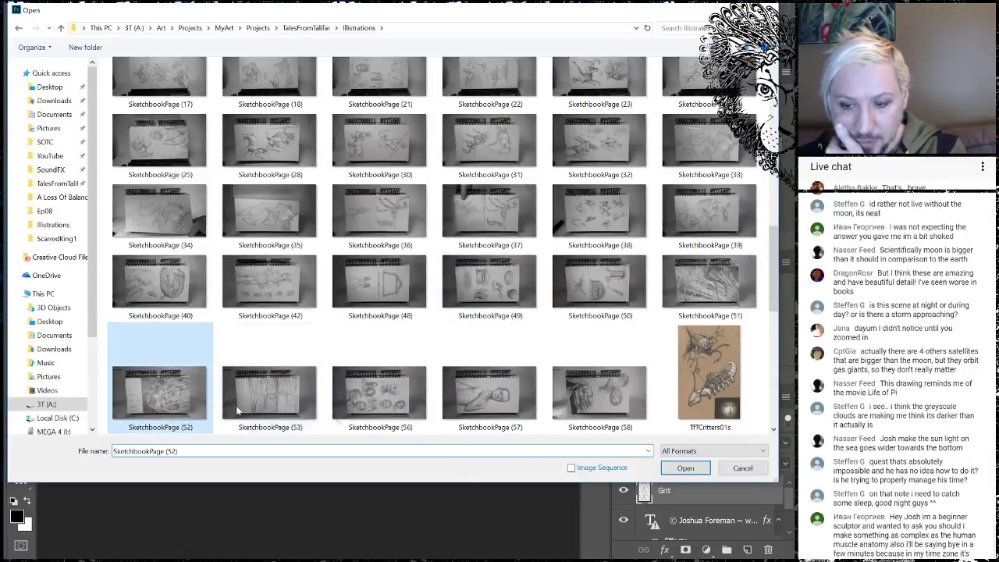
pyautogui.click(686, 469)
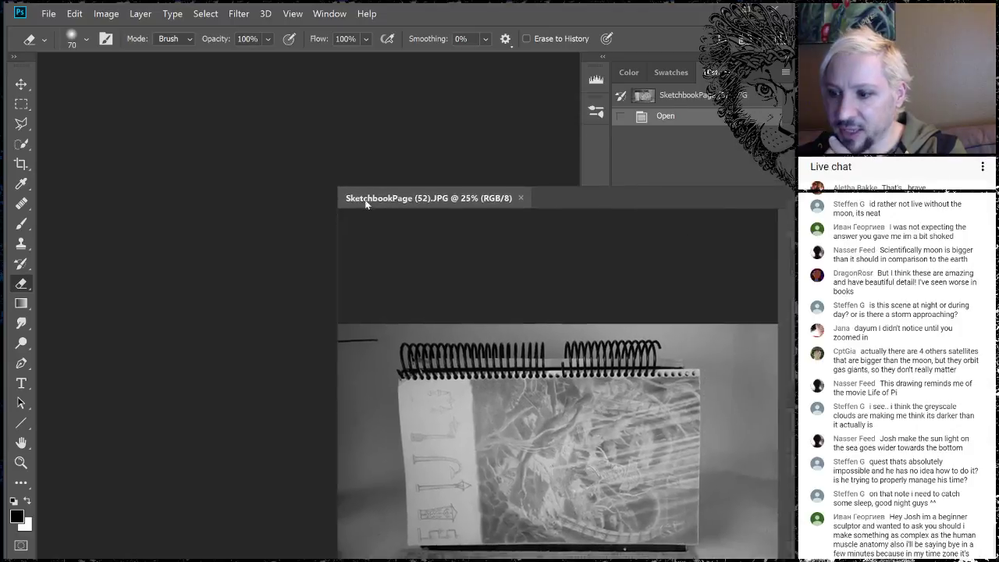
# Dock the floating SketchbookPage (52) document window into the main workspace.
pyautogui.moveTo(382, 198)
pyautogui.mouseDown()
pyautogui.moveTo(220, 160)
pyautogui.moveTo(169, 110)
pyautogui.mouseUp()
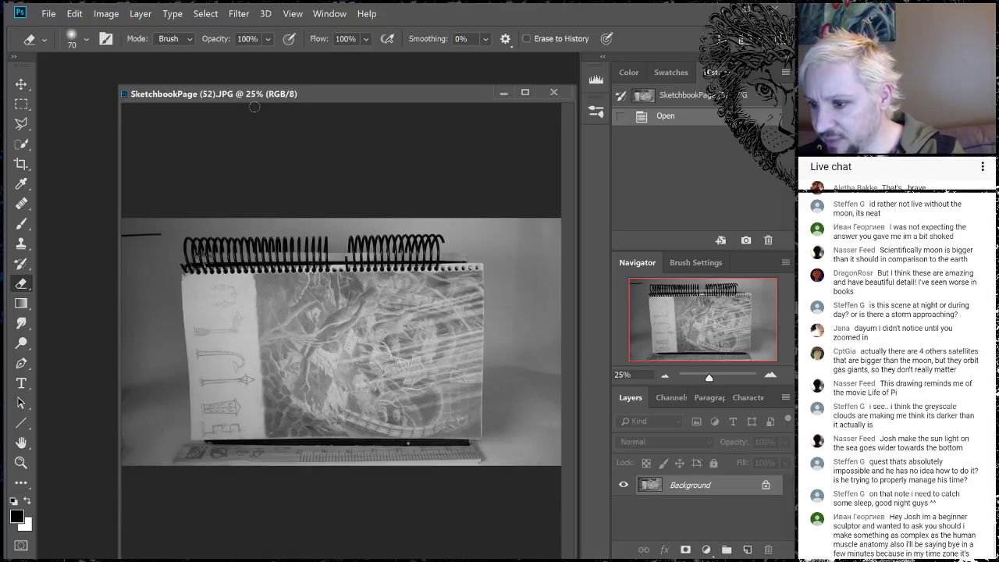
pyautogui.moveTo(373, 93)
pyautogui.mouseDown()
pyautogui.moveTo(315, 82)
pyautogui.moveTo(309, 72)
pyautogui.mouseUp()
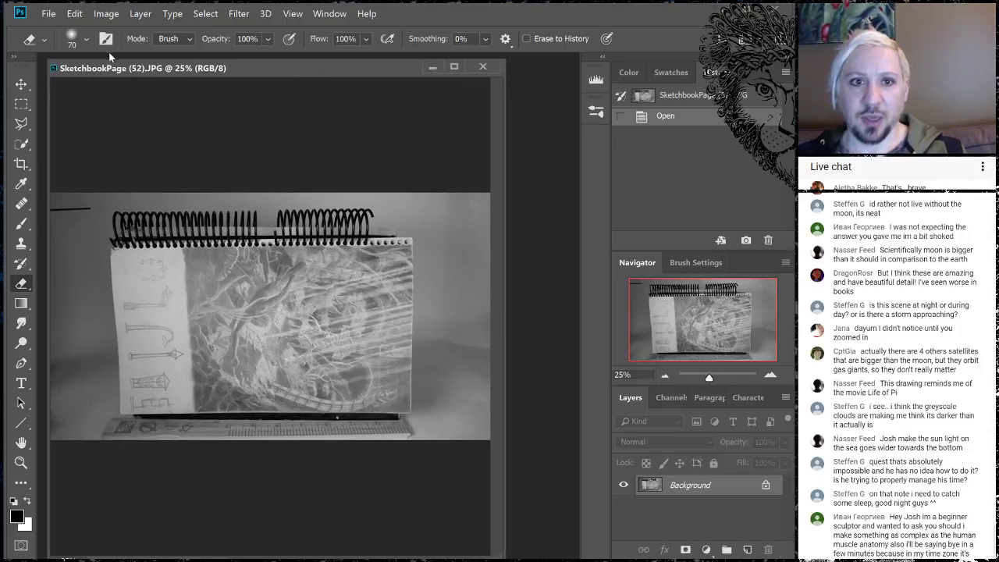
pyautogui.moveTo(111, 68); pyautogui.dragTo(105, 58)
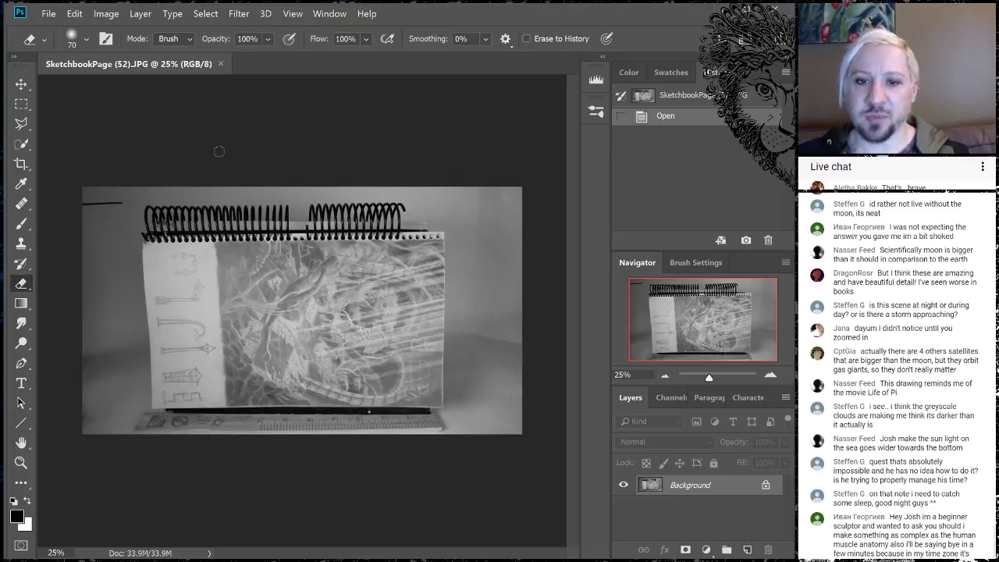
# Rotate the sketchbook page scan 90° counter clockwise so that the jungle drawing stands upright.
pyautogui.click(771, 376)
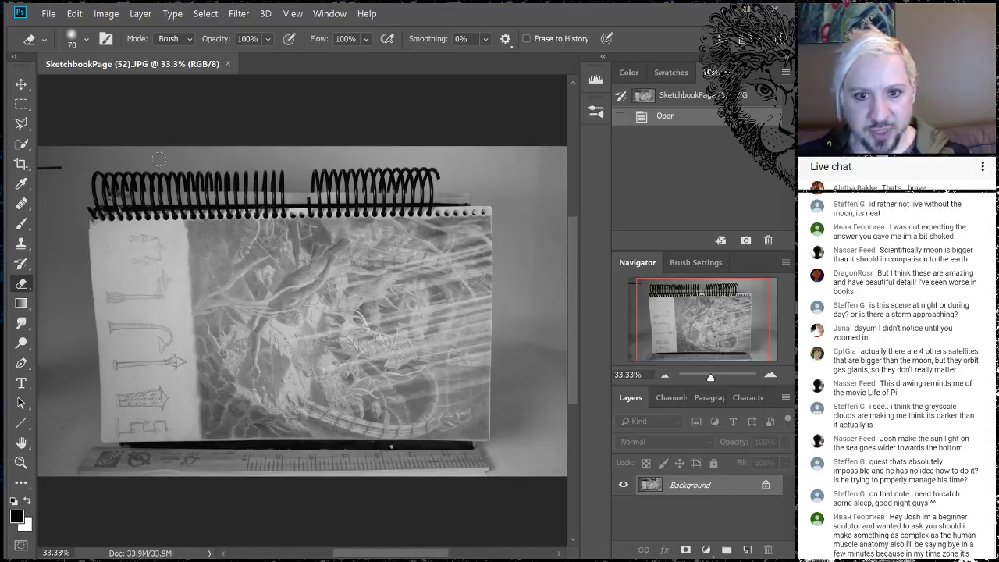
pyautogui.click(102, 15)
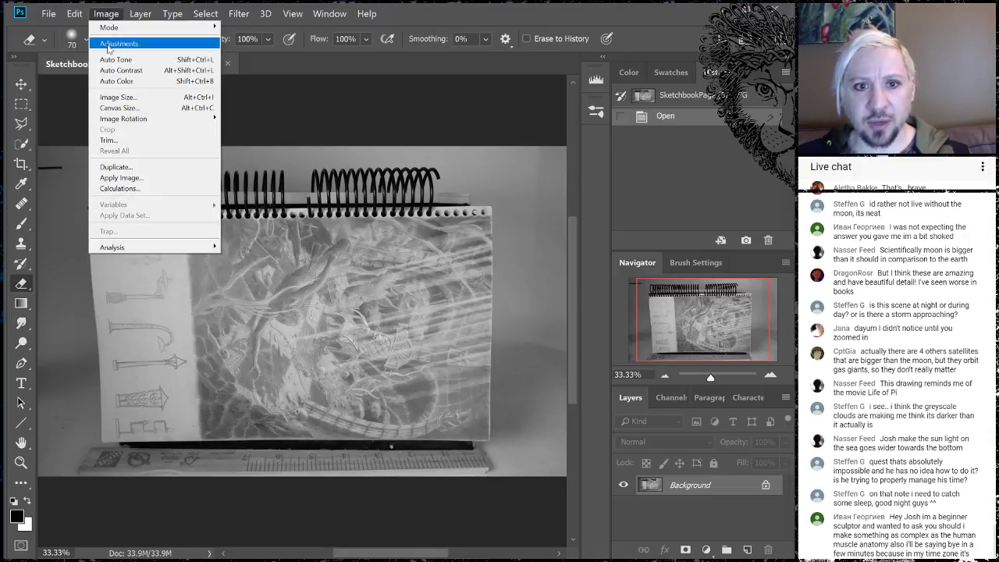
pyautogui.moveTo(119, 119)
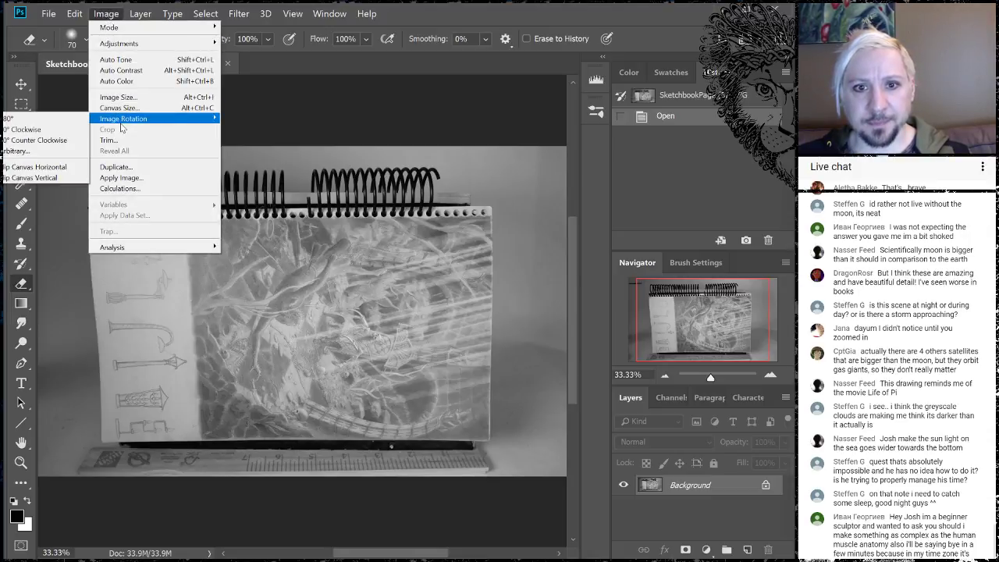
pyautogui.click(35, 140)
pyautogui.moveTo(696, 291); pyautogui.dragTo(695, 326)
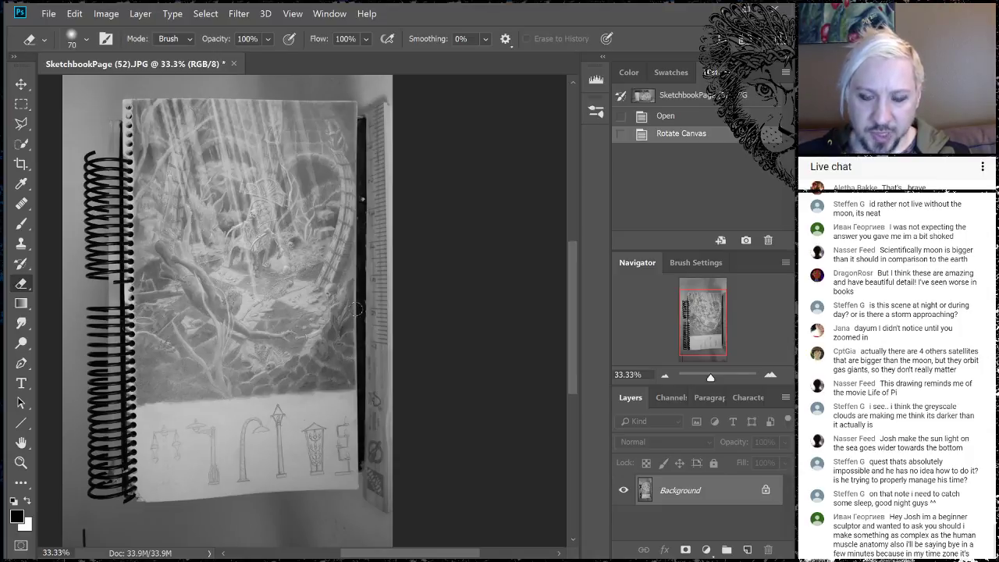
# Crop the image to a rectangular selection around the jungle drawing, excluding the spiral binding and lamp sketches, and clear the selection.
pyautogui.click(24, 105)
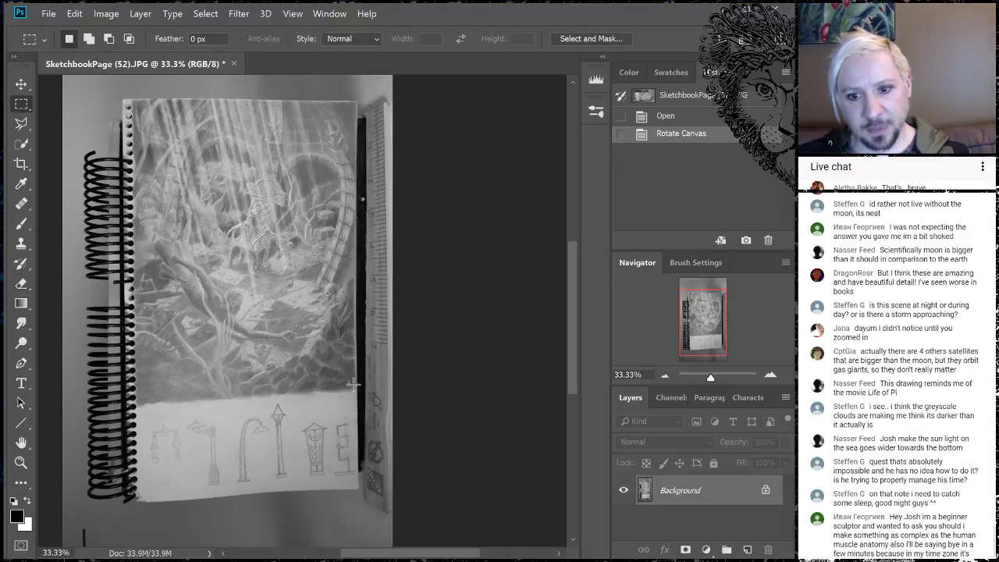
pyautogui.moveTo(353, 384); pyautogui.dragTo(138, 102)
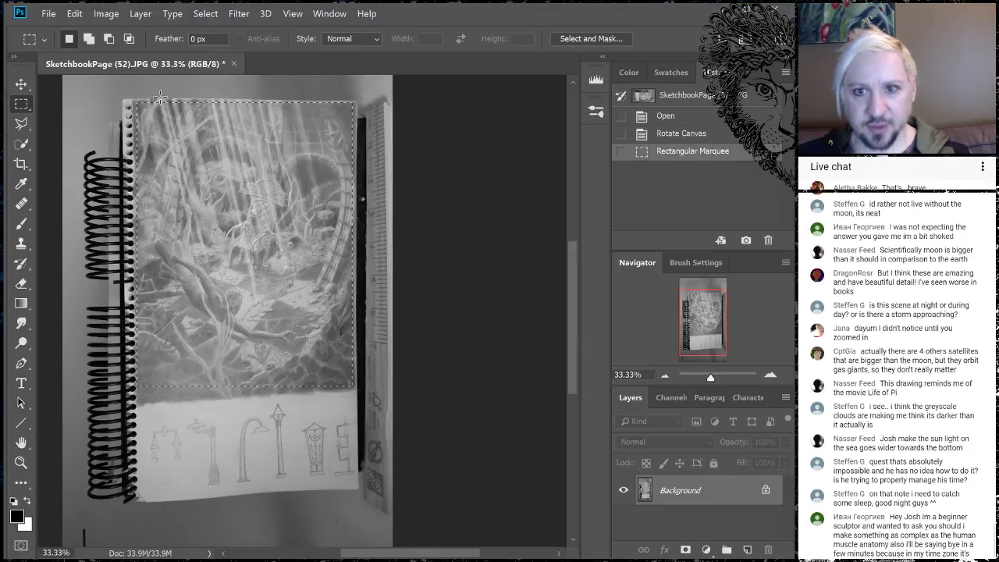
pyautogui.click(106, 13)
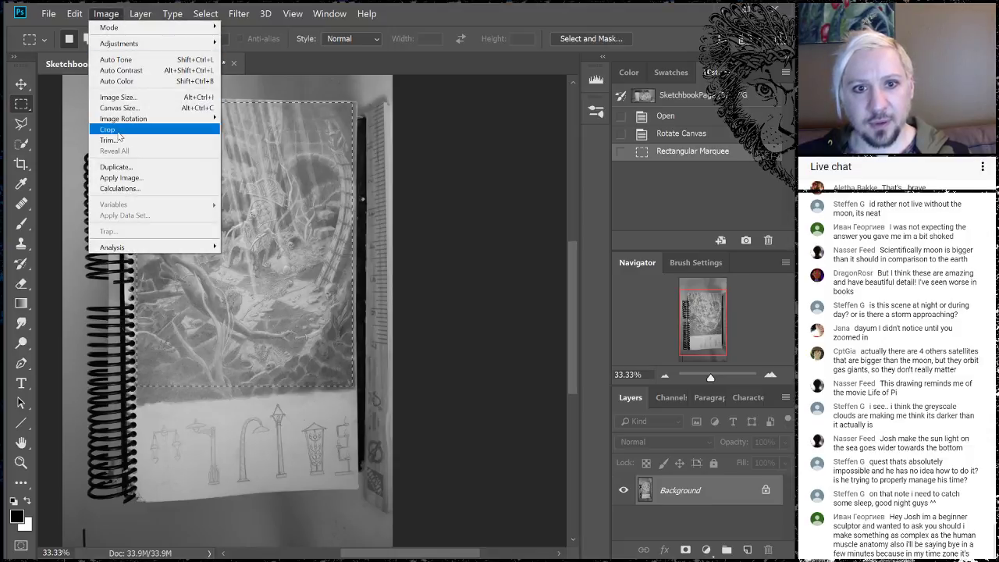
pyautogui.click(117, 130)
pyautogui.hotkey('ctrl', 'd')
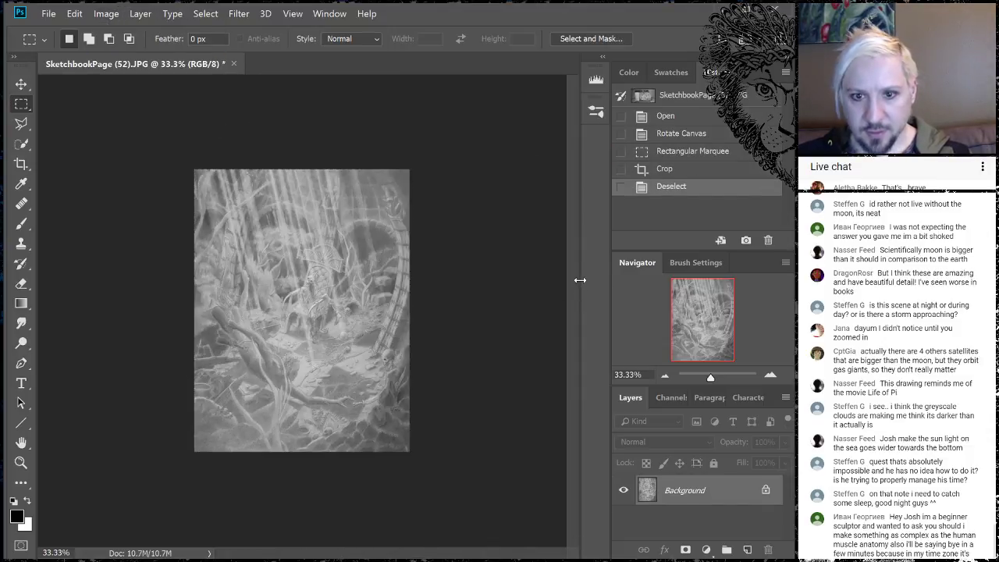
# Start a Brightness/Contrast adjustment on the cropped drawing, raising contrast to 100 and lowering brightness to about -41.
pyautogui.click(771, 376)
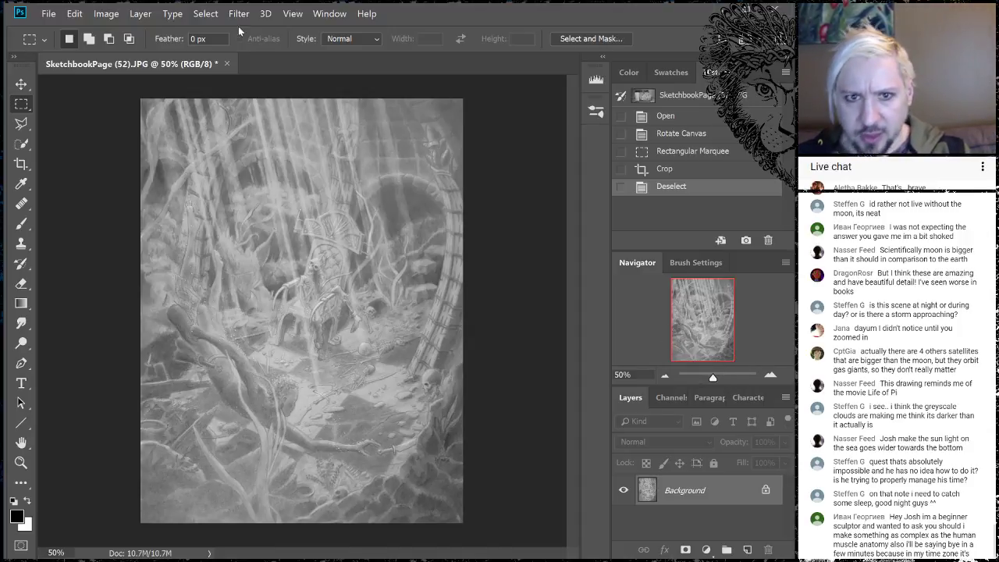
pyautogui.click(106, 13)
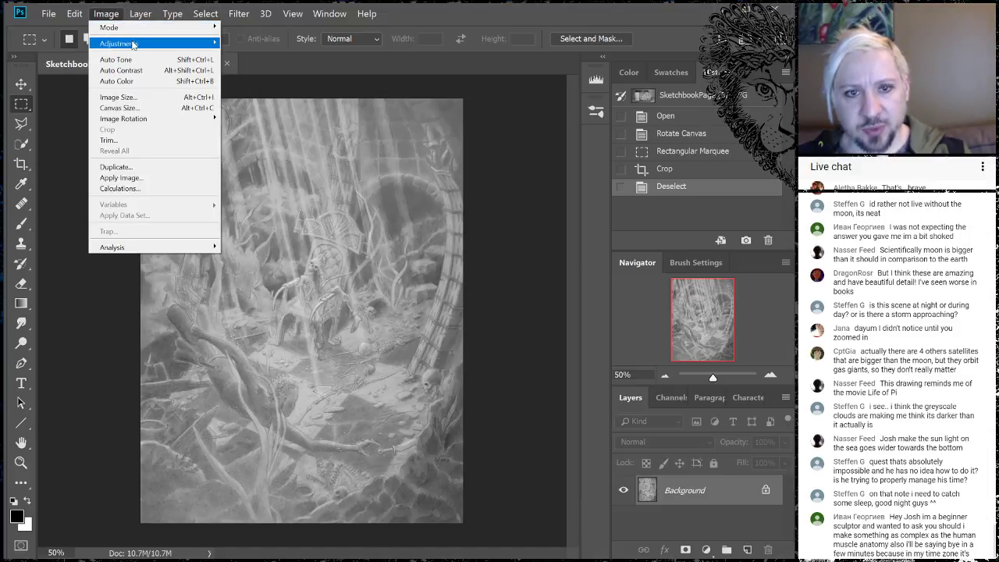
pyautogui.moveTo(132, 44)
pyautogui.click(28, 45)
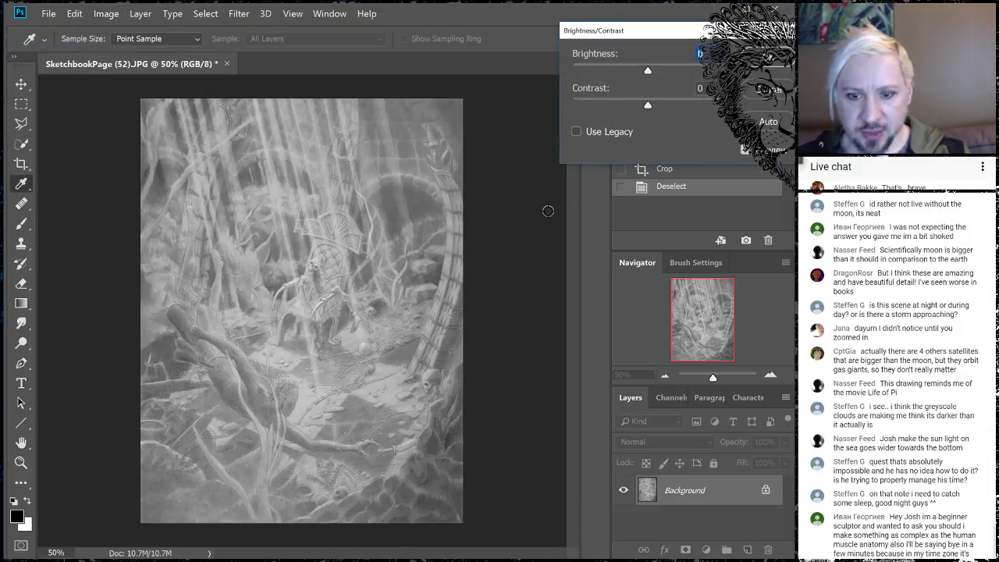
pyautogui.moveTo(648, 105); pyautogui.dragTo(719, 105)
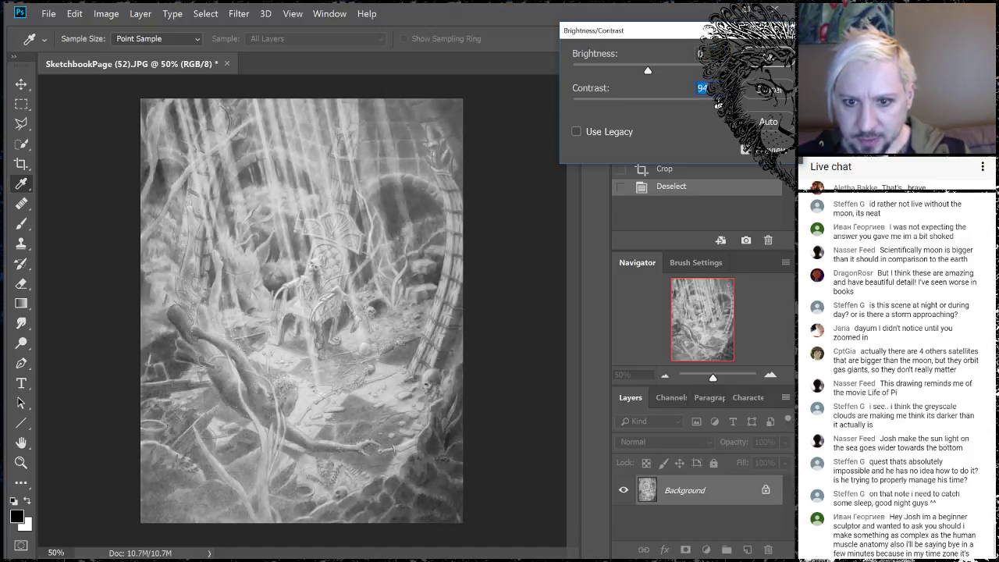
pyautogui.moveTo(648, 71); pyautogui.dragTo(629, 71)
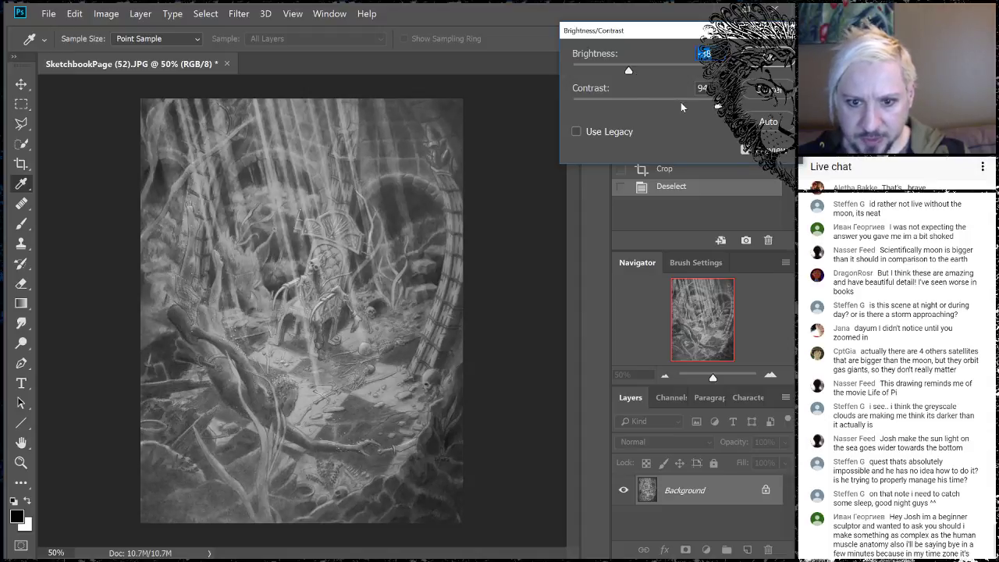
pyautogui.press('Tab')
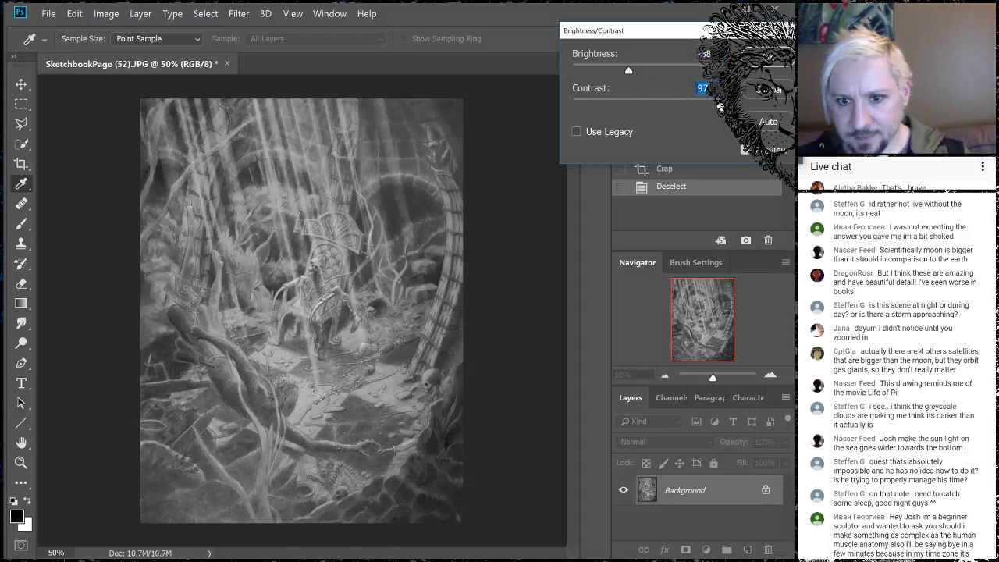
pyautogui.hotkey('shift', 'Up')
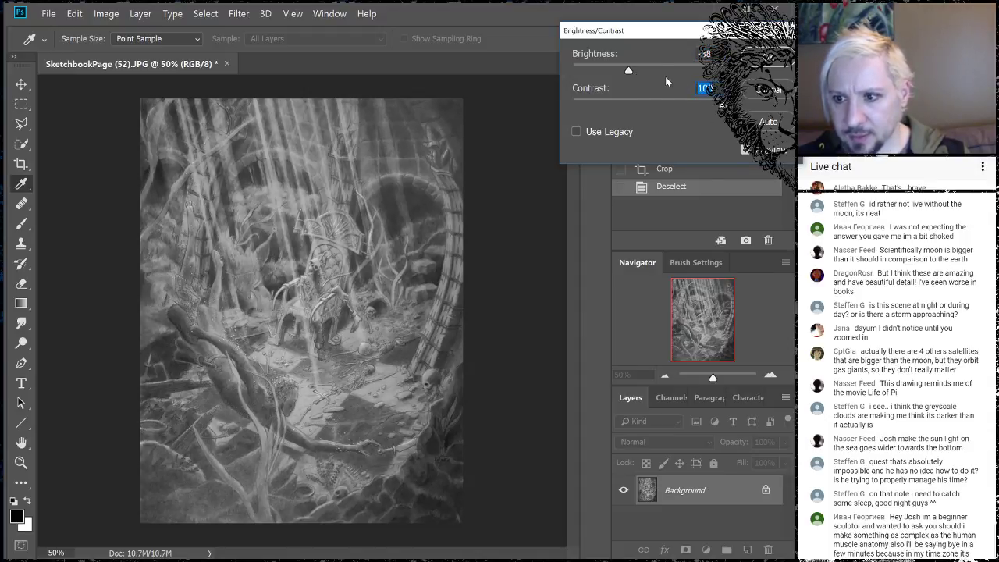
pyautogui.moveTo(628, 72)
pyautogui.mouseDown()
pyautogui.moveTo(606, 69)
pyautogui.moveTo(626, 69)
pyautogui.mouseUp()
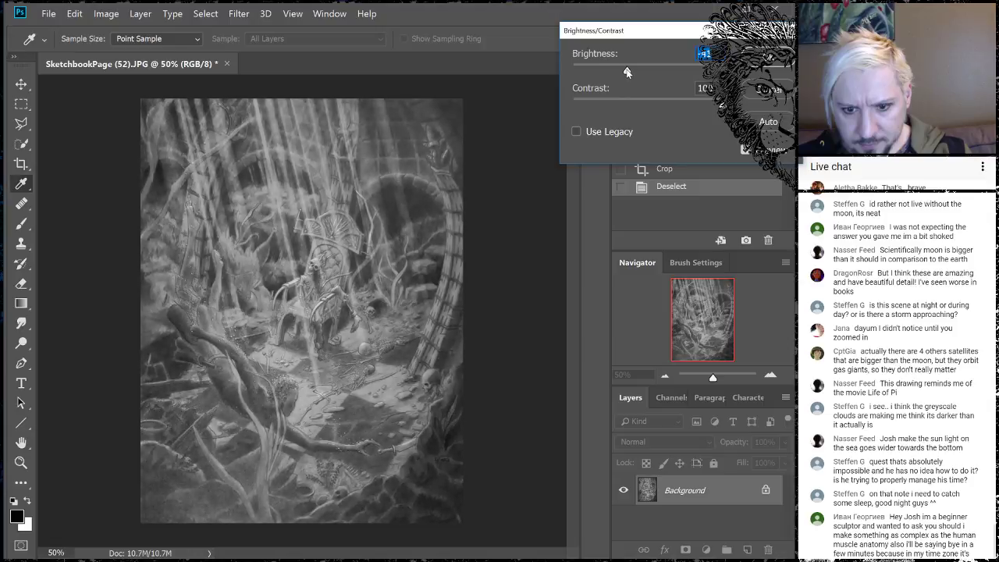
# Try the legacy Brightness/Contrast mode with lowered brightness and strongly raised contrast.
pyautogui.click(577, 131)
pyautogui.moveTo(648, 71); pyautogui.dragTo(612, 70)
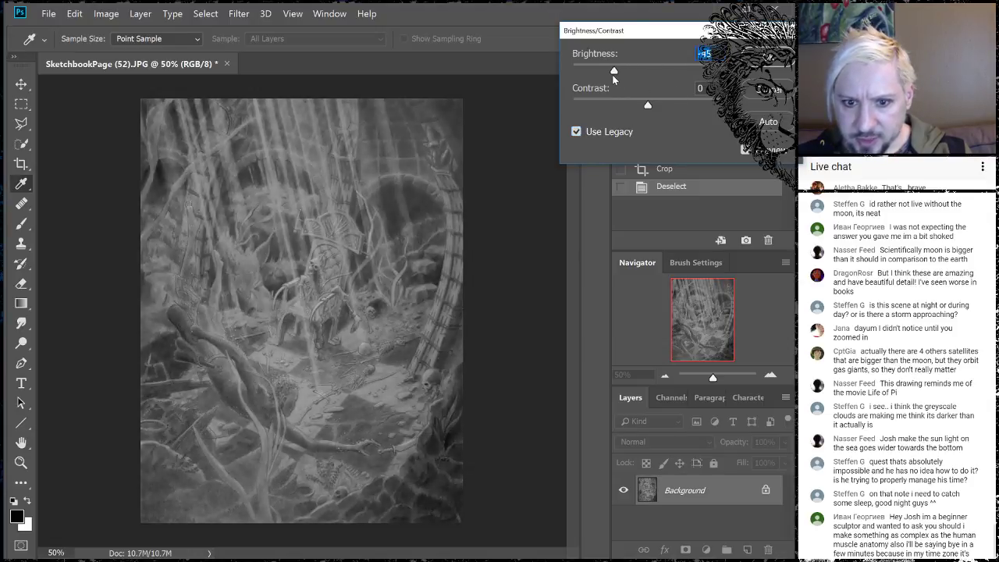
pyautogui.moveTo(649, 107); pyautogui.dragTo(717, 105)
# Apply Brightness/Contrast to the drawing with legacy mode off, contrast at 100 and brightness at -49.
pyautogui.click(577, 131)
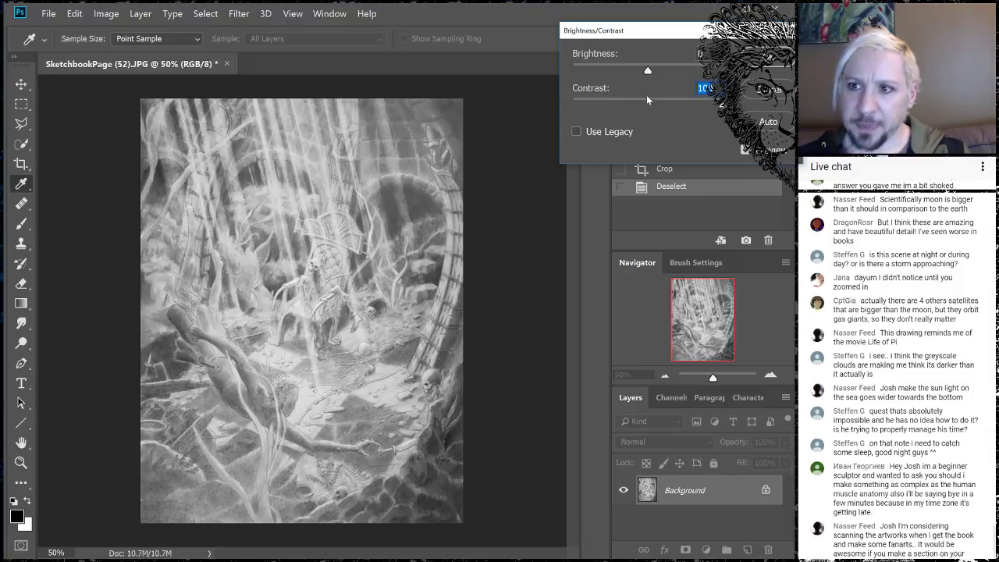
pyautogui.moveTo(651, 67); pyautogui.dragTo(609, 65)
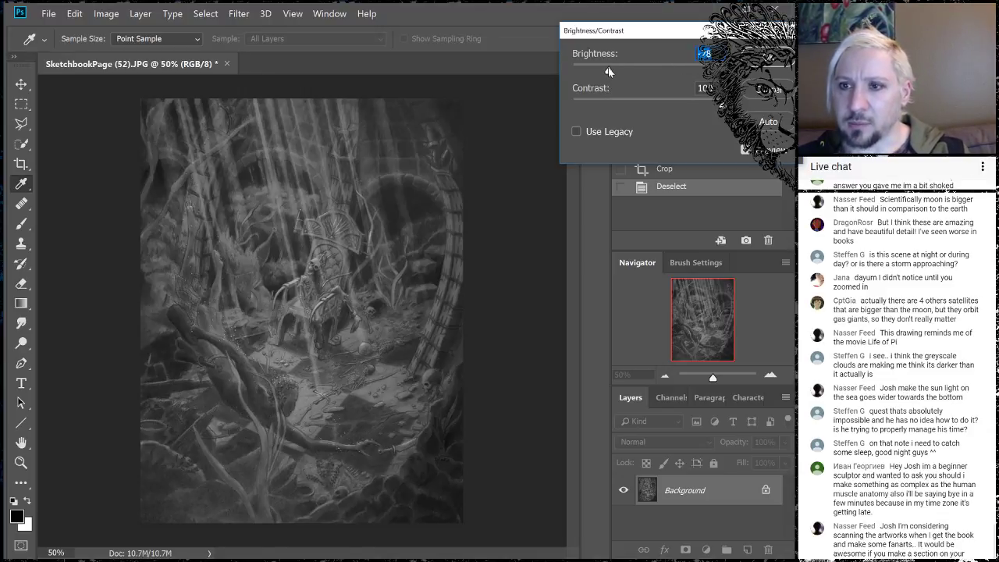
pyautogui.moveTo(608, 68)
pyautogui.mouseDown()
pyautogui.moveTo(601, 72)
pyautogui.moveTo(624, 73)
pyautogui.moveTo(612, 70)
pyautogui.mouseUp()
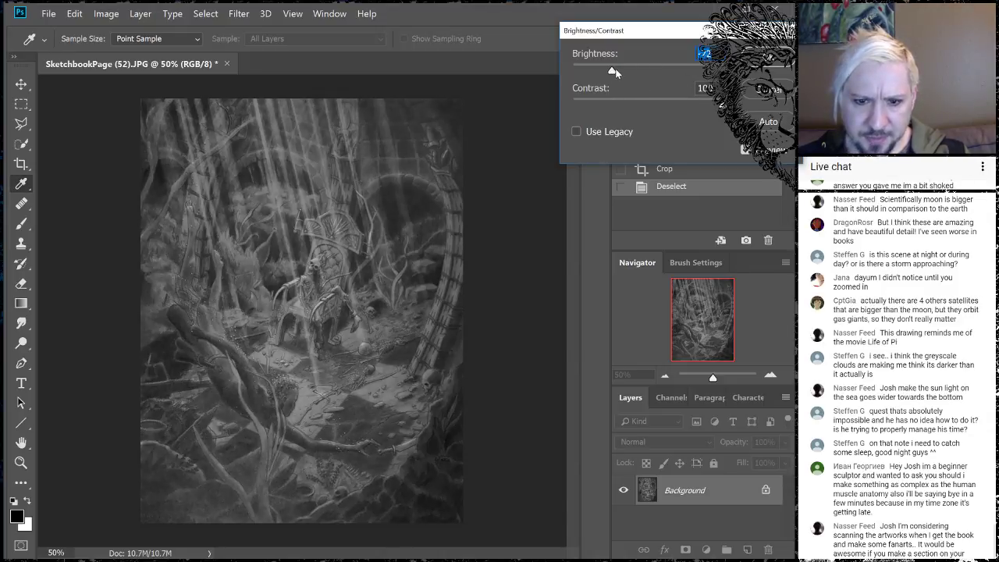
pyautogui.moveTo(615, 72); pyautogui.dragTo(623, 72)
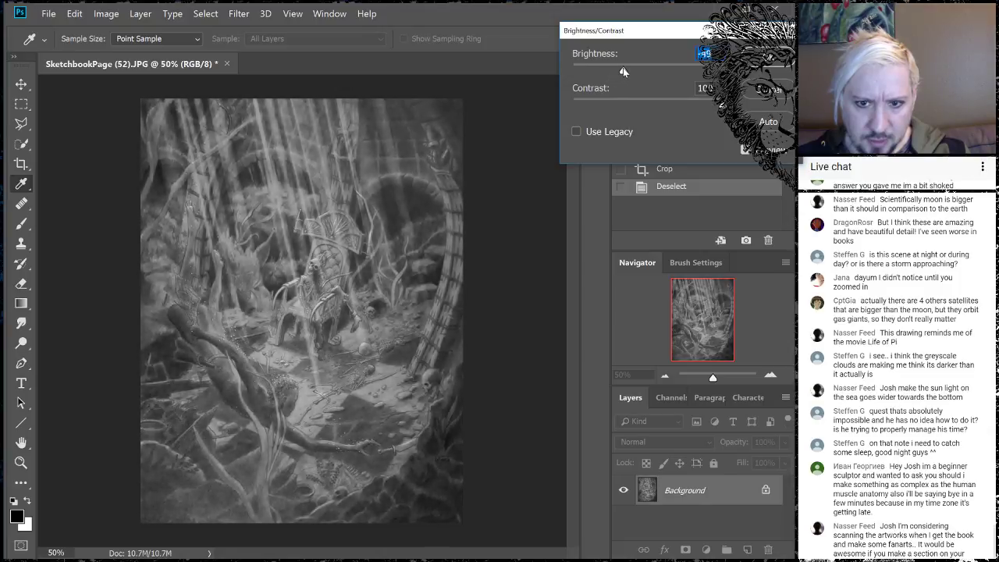
pyautogui.click(769, 58)
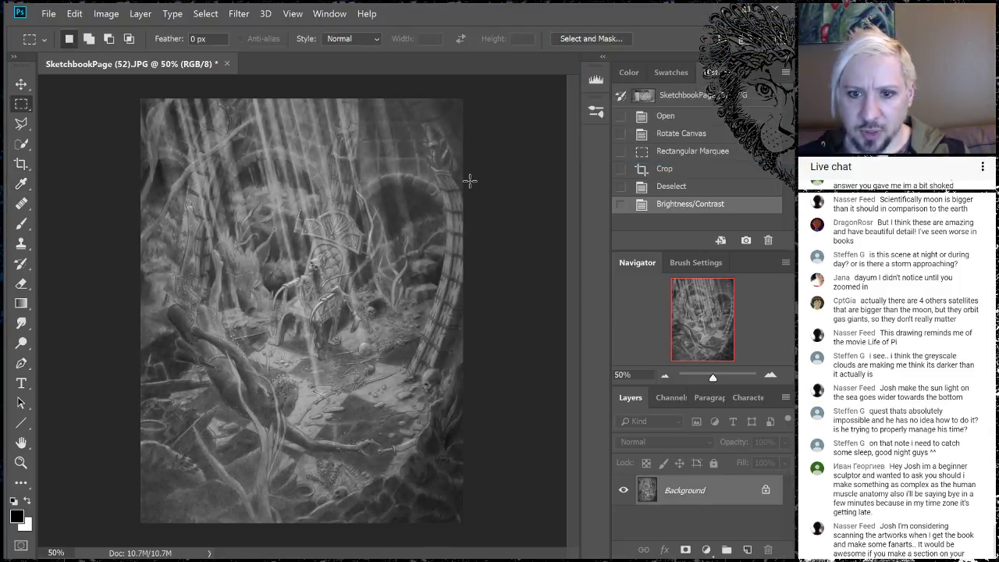
# Examine the skeleton on the throne and the surrounding jungle details up close at 100% and 66.7%.
pyautogui.click(769, 374)
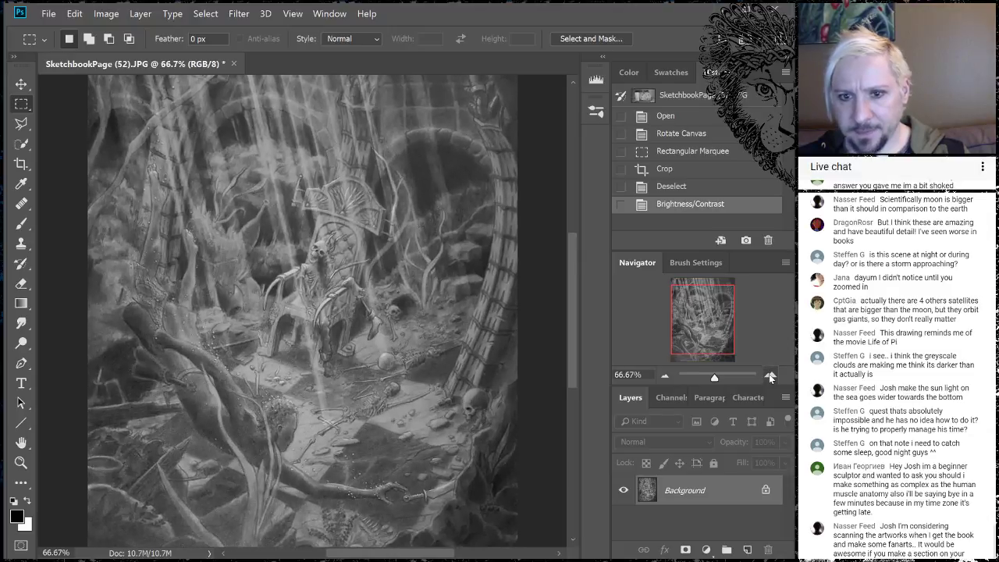
pyautogui.click(769, 374)
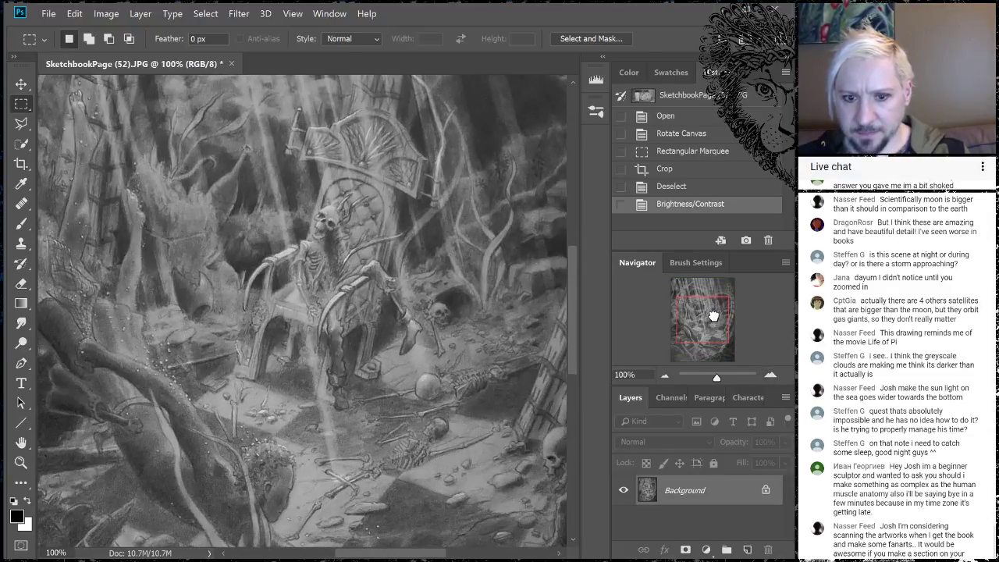
pyautogui.moveTo(713, 314); pyautogui.dragTo(692, 319)
pyautogui.click(665, 376)
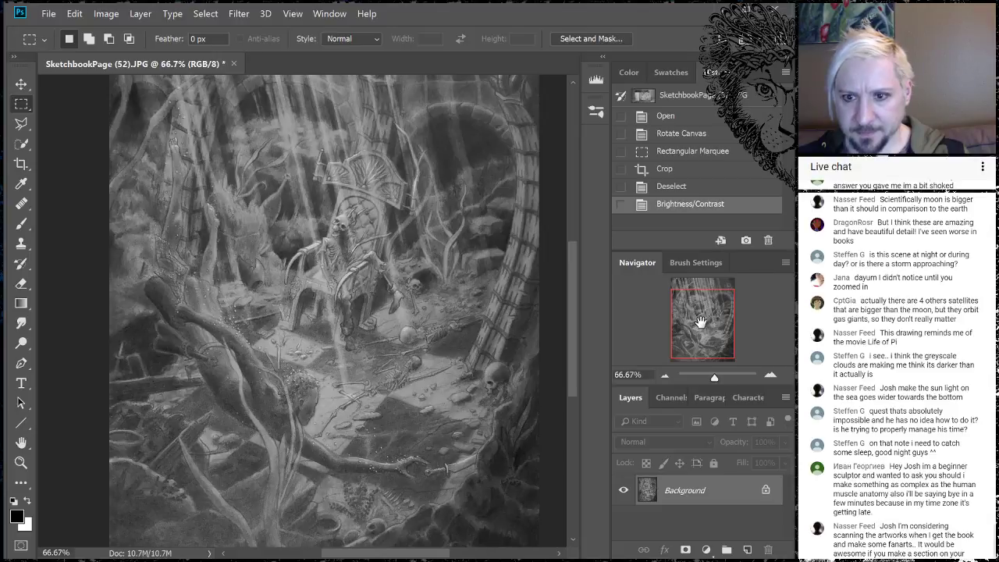
pyautogui.moveTo(698, 324); pyautogui.dragTo(700, 320)
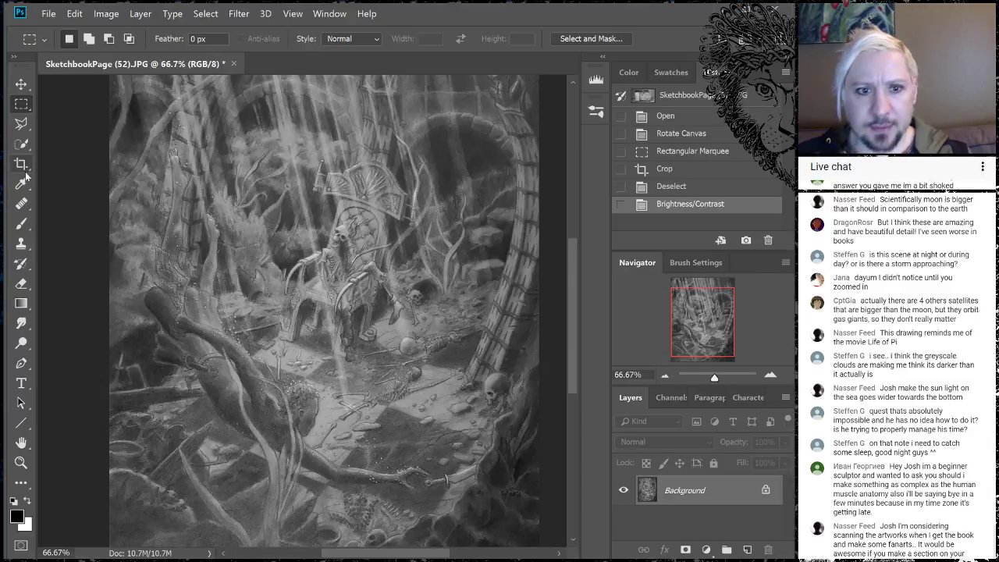
pyautogui.click(22, 342)
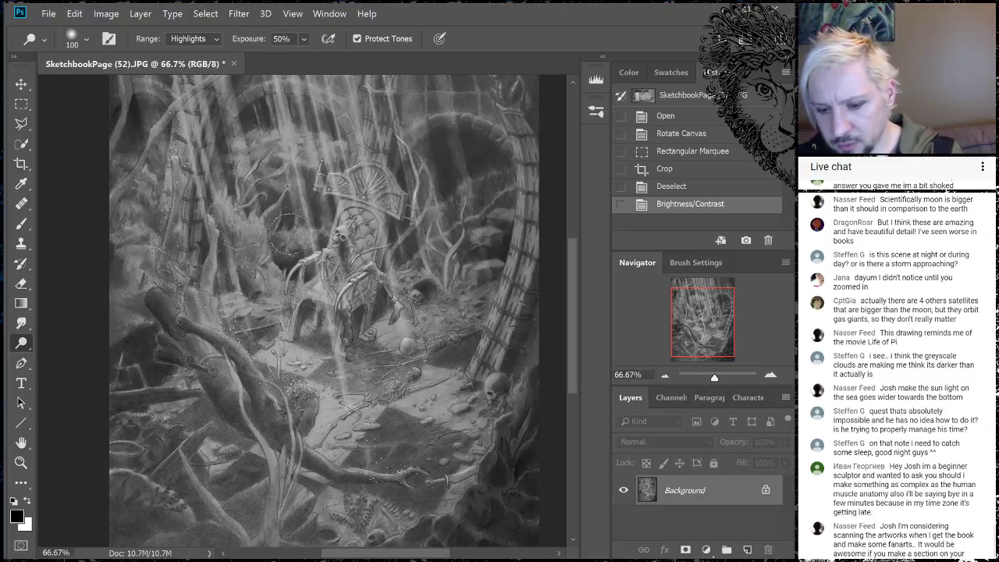
pyautogui.click(665, 375)
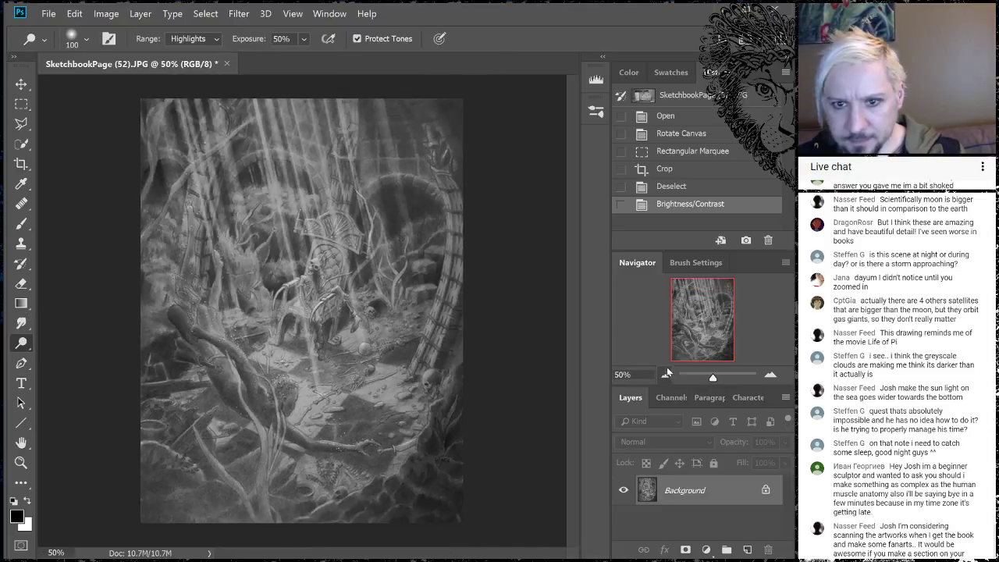
# Select two narrow slanting light rays with the Polygonal Lasso, from the drawing's upper edge down to the ground around the throne.
pyautogui.click(18, 127)
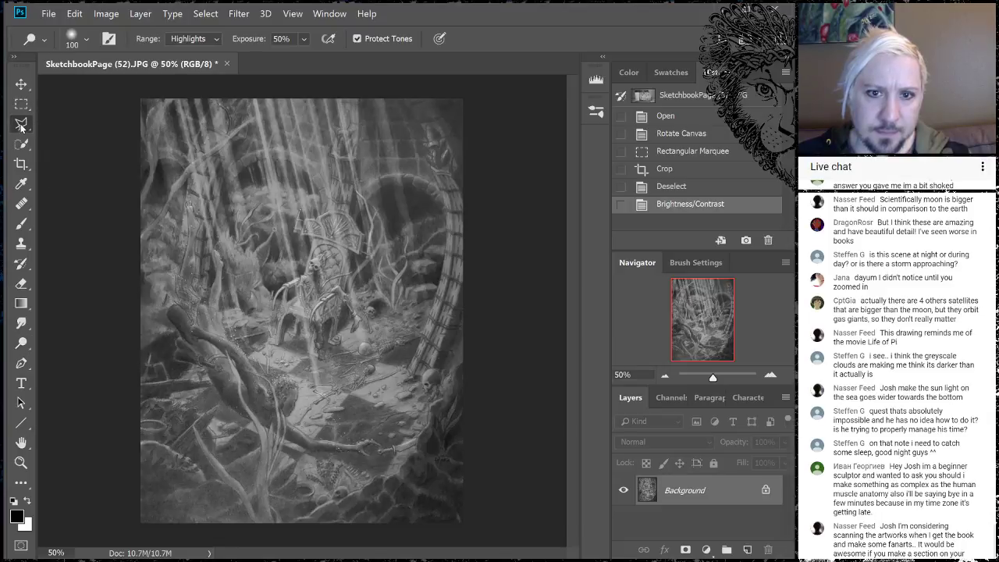
pyautogui.click(207, 95)
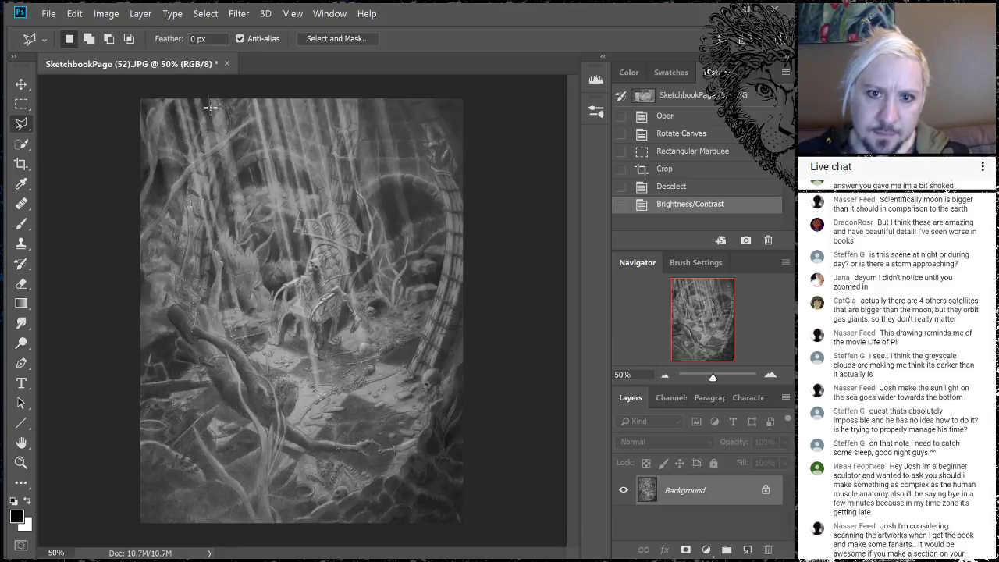
pyautogui.click(282, 356)
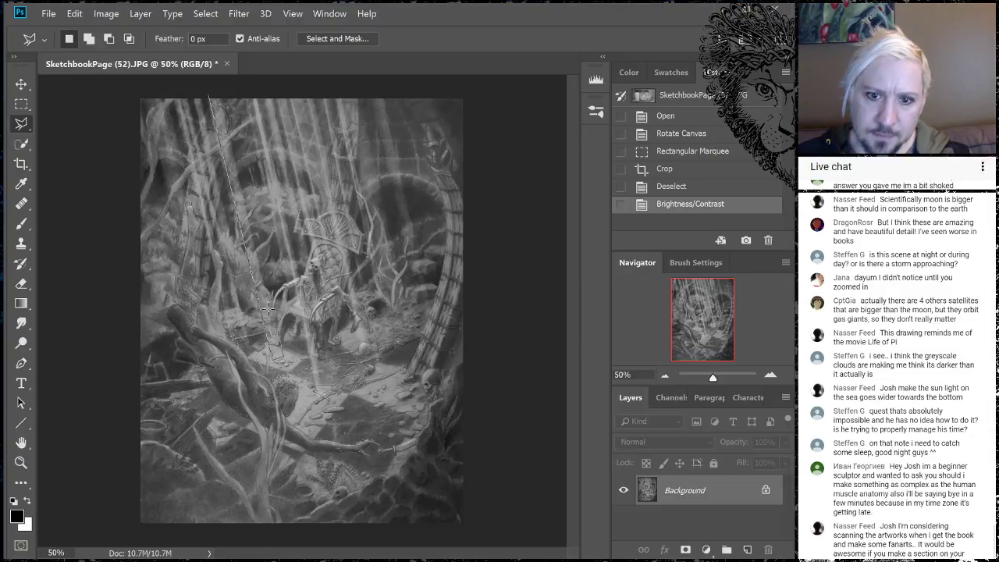
pyautogui.click(209, 95)
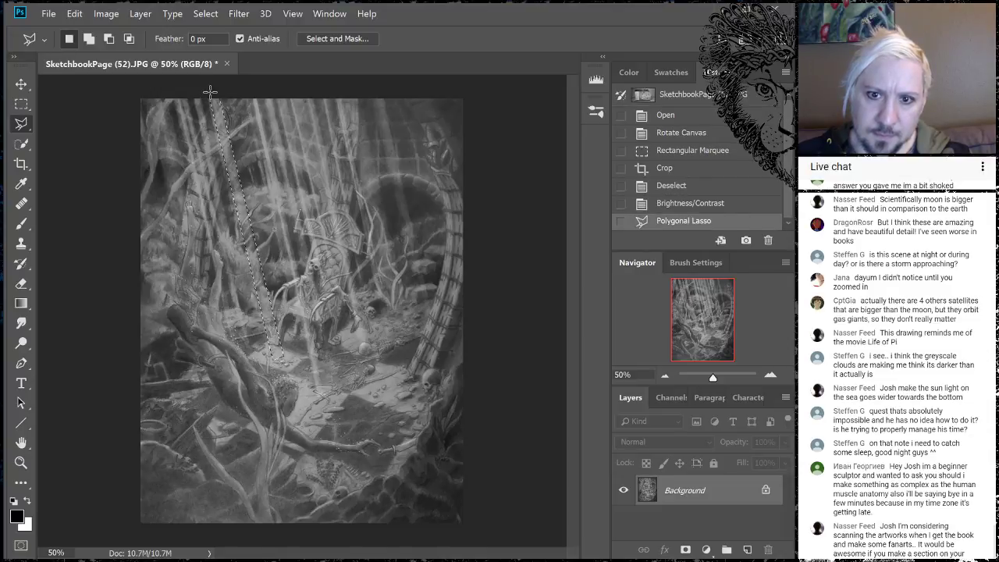
pyautogui.keyDown('shift'); pyautogui.click(252, 97); pyautogui.keyUp('shift')
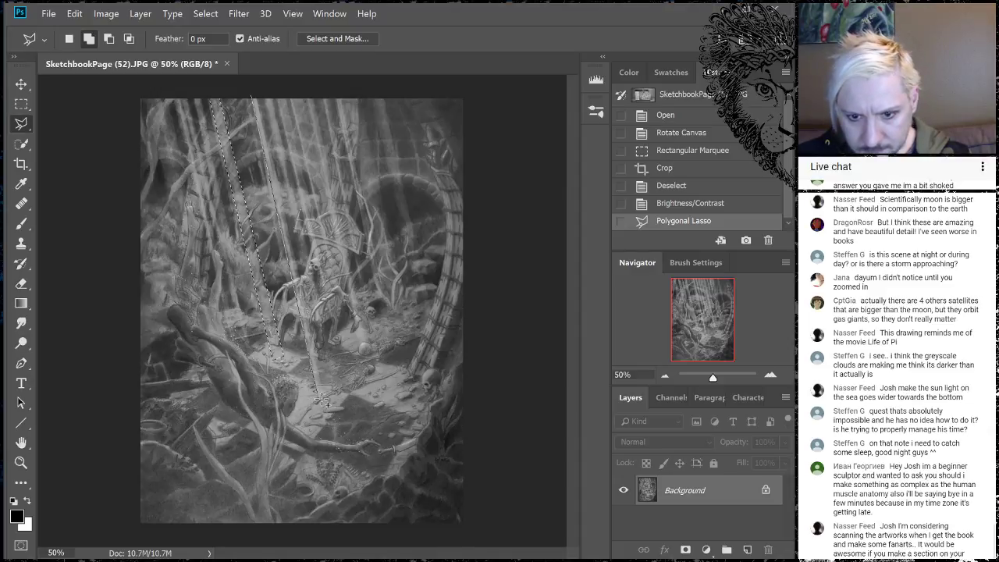
pyautogui.keyDown('shift'); pyautogui.click(250, 98); pyautogui.keyUp('shift')
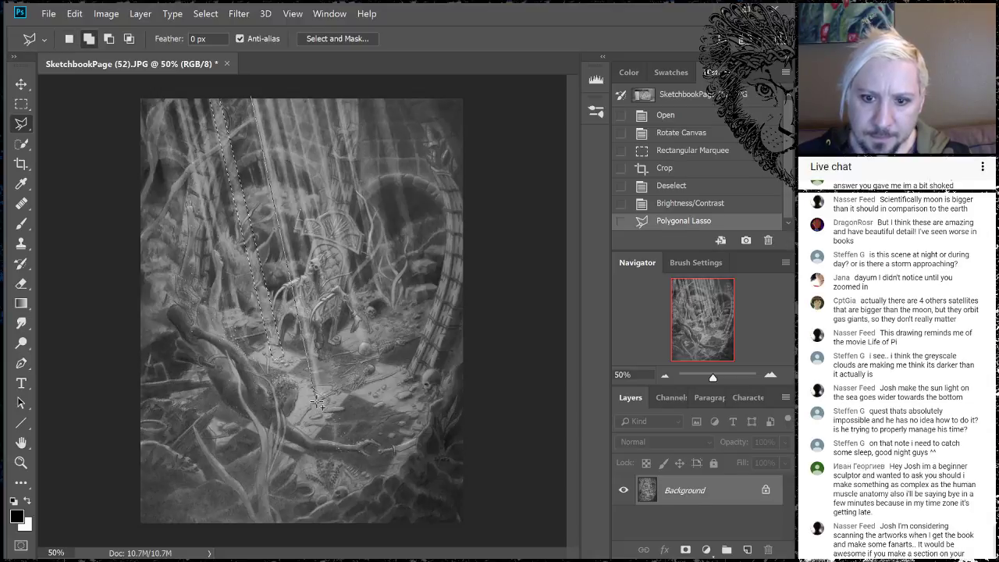
pyautogui.click(256, 98)
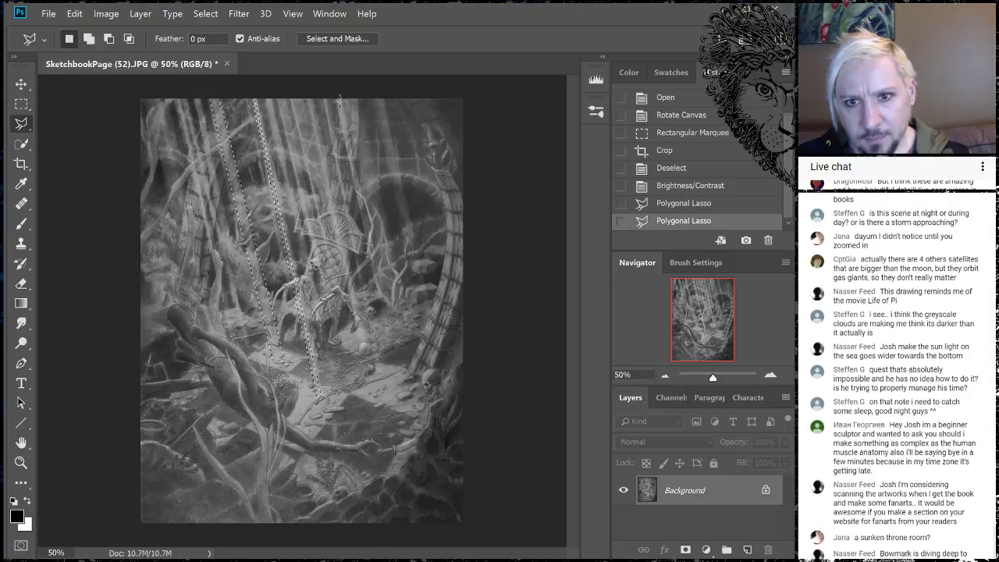
# Add a wide ray crossing the throne and a narrow leftmost ray to the Polygonal Lasso selection, ending both at the ground.
pyautogui.press('shift')
pyautogui.keyDown('shift'); pyautogui.click(290, 98); pyautogui.keyUp('shift')
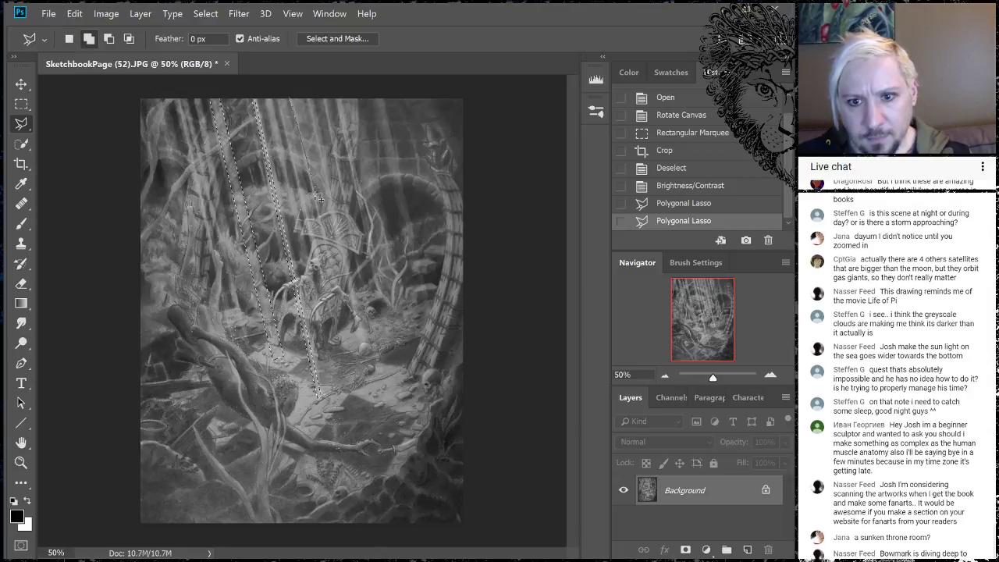
pyautogui.click(364, 350)
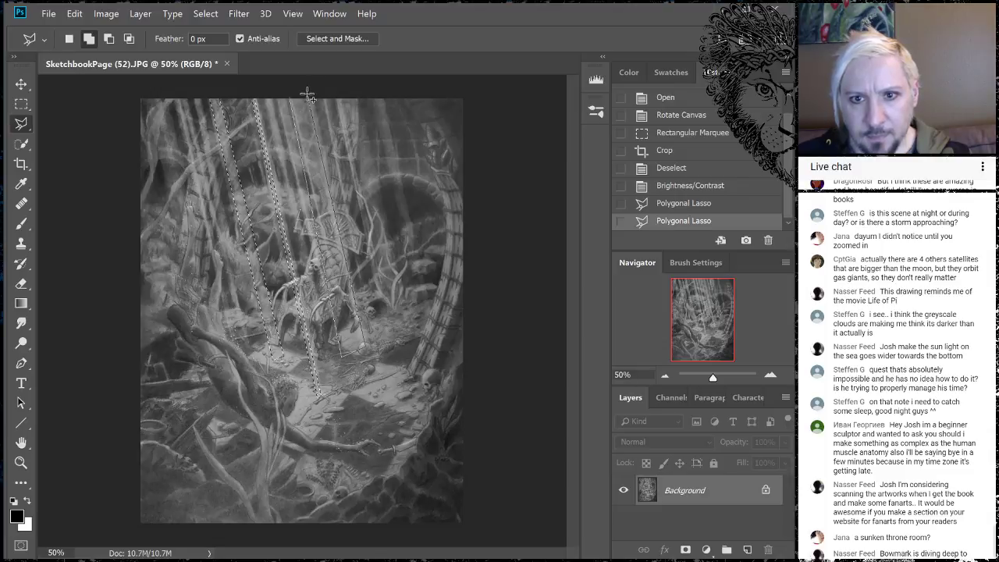
pyautogui.click(292, 99)
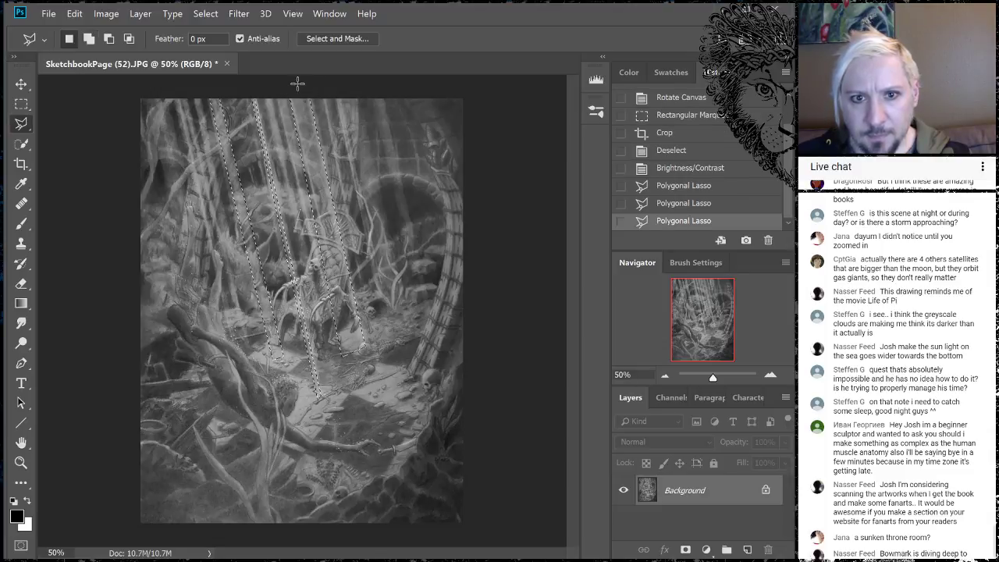
pyautogui.press('shift')
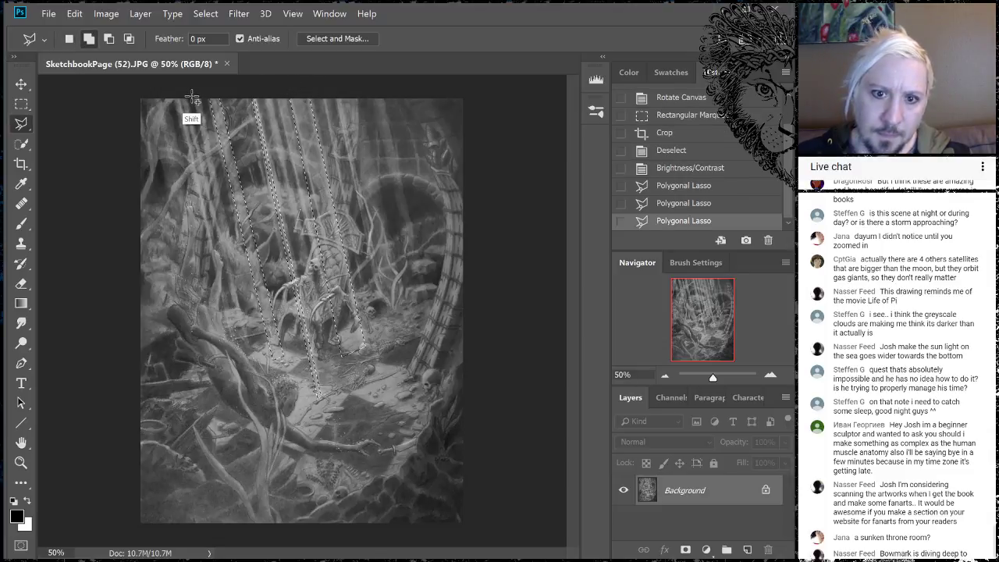
pyautogui.click(192, 97)
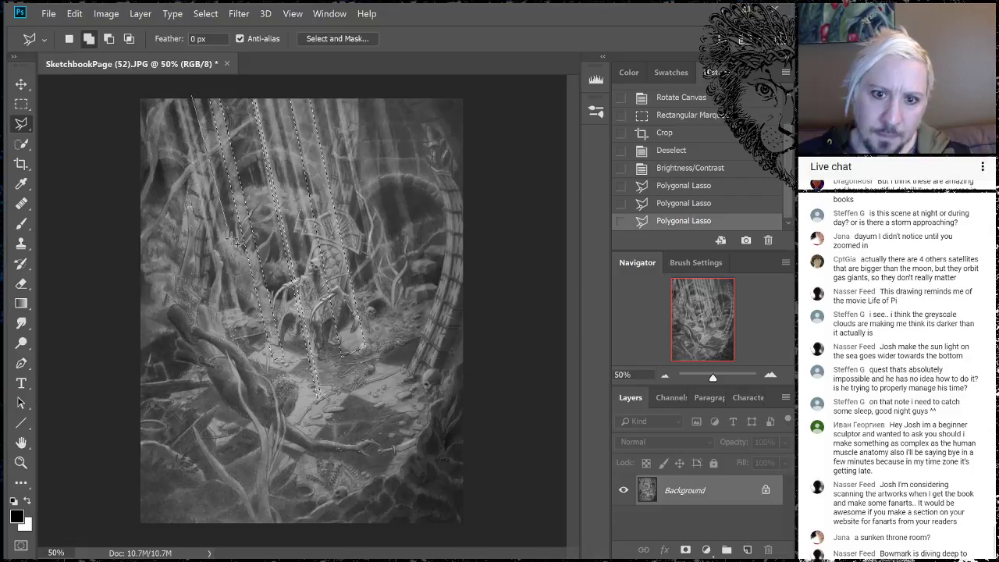
pyautogui.click(263, 360)
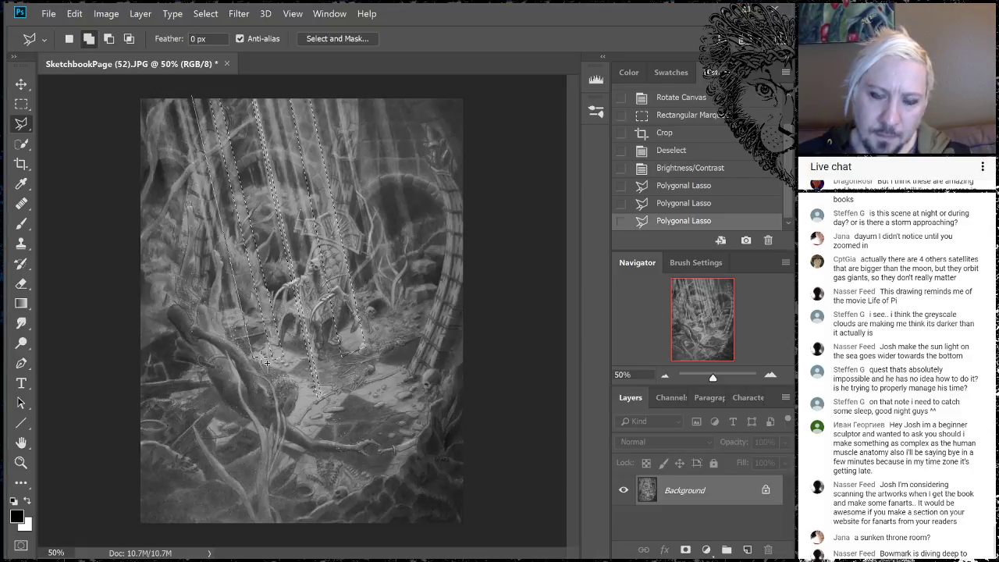
pyautogui.click(195, 97)
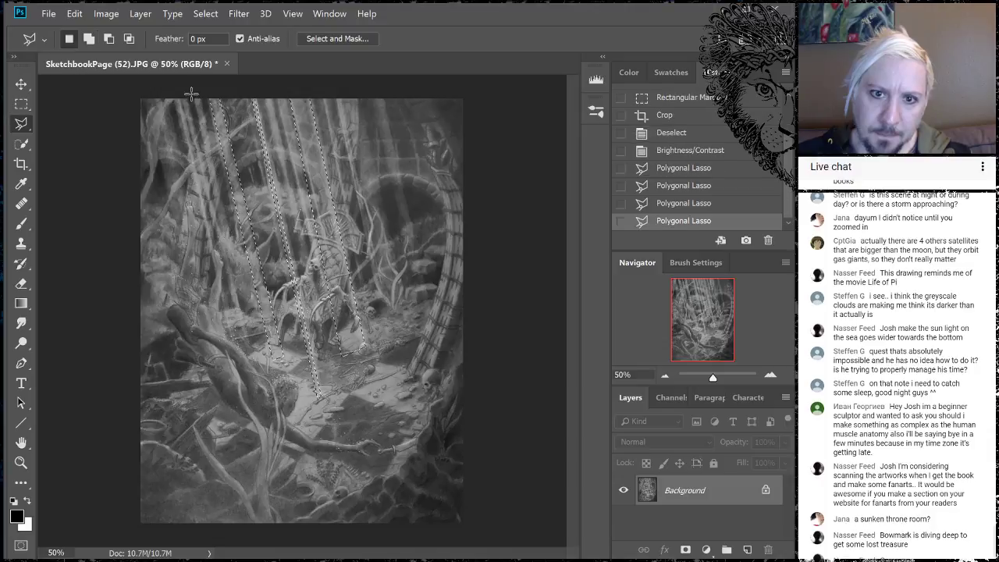
# Enter Quick Mask mode and paint around the wide ray's lower end with an enlarged hard round brush, switching to black.
pyautogui.click(21, 545)
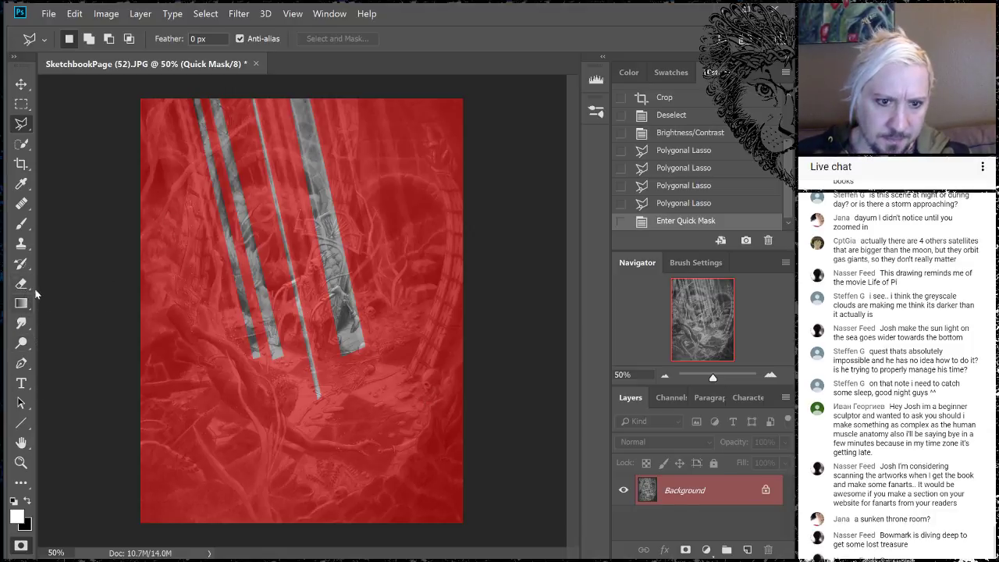
pyautogui.click(23, 226)
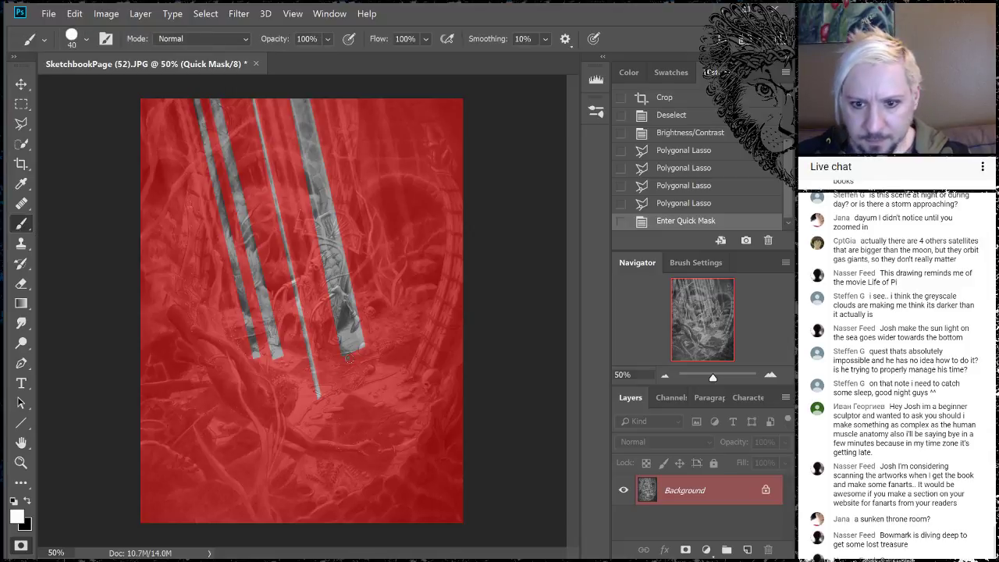
pyautogui.moveTo(344, 359); pyautogui.dragTo(340, 366)
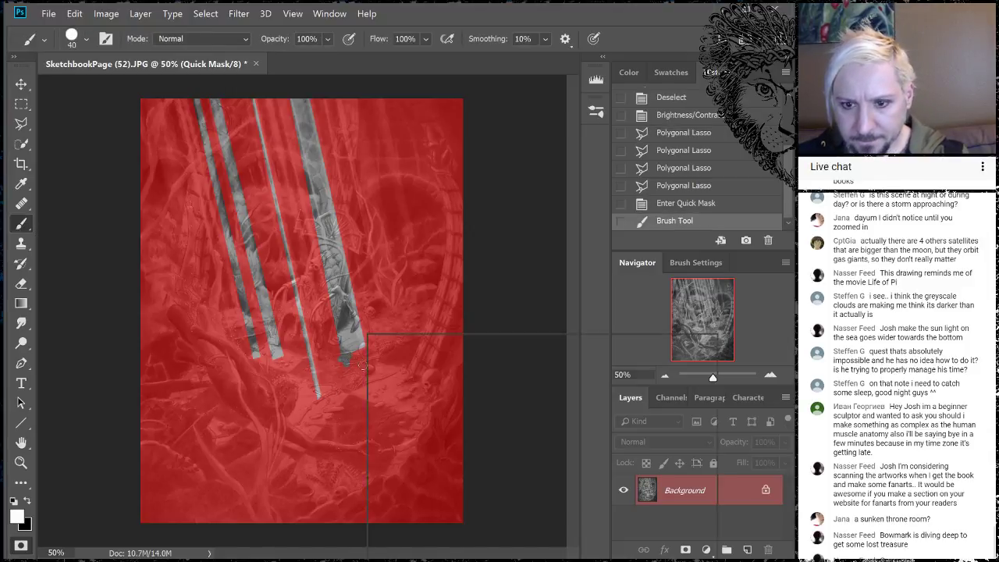
pyautogui.rightClick(367, 335)
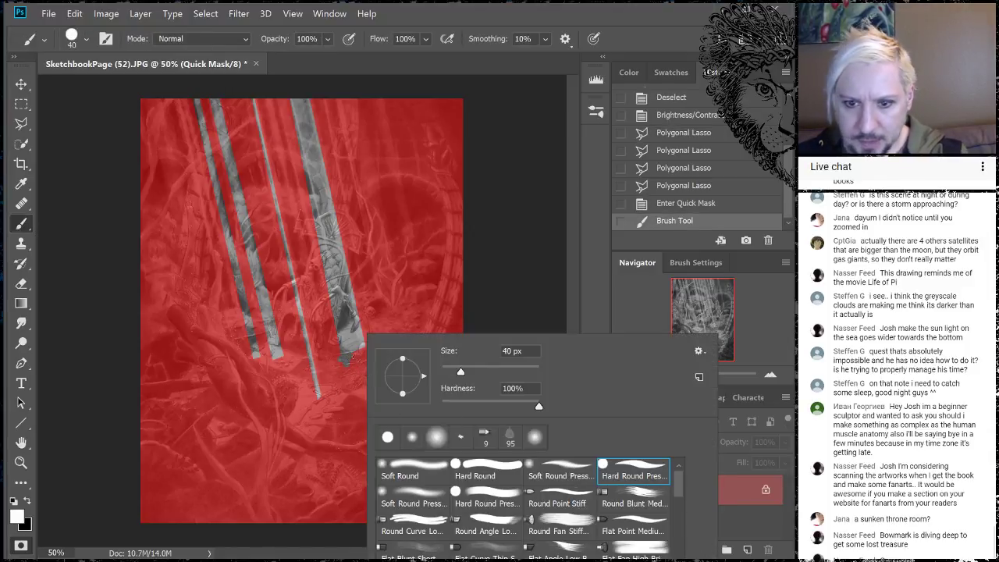
pyautogui.click(349, 365)
pyautogui.click(348, 367)
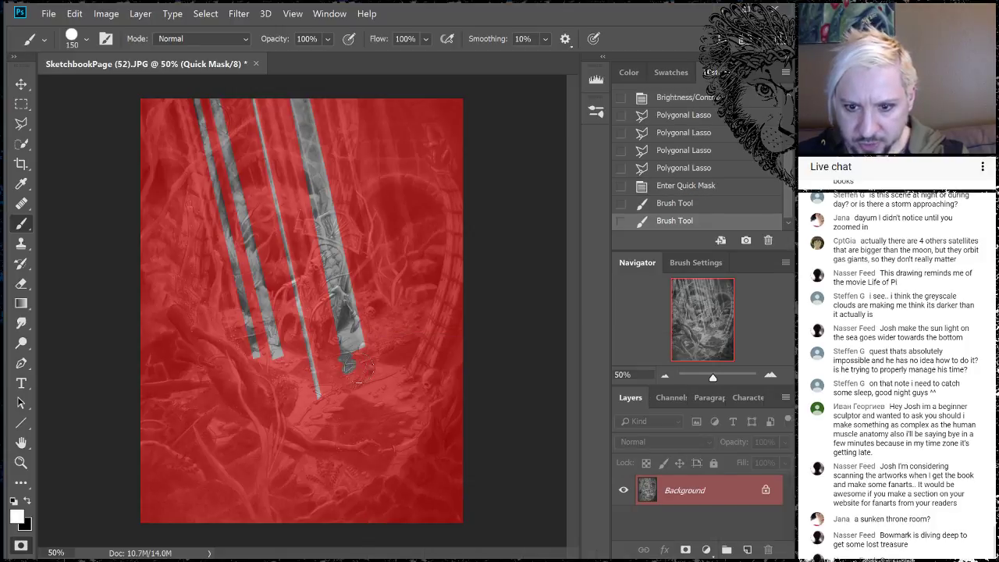
pyautogui.moveTo(348, 361); pyautogui.dragTo(358, 367)
pyautogui.press('x')
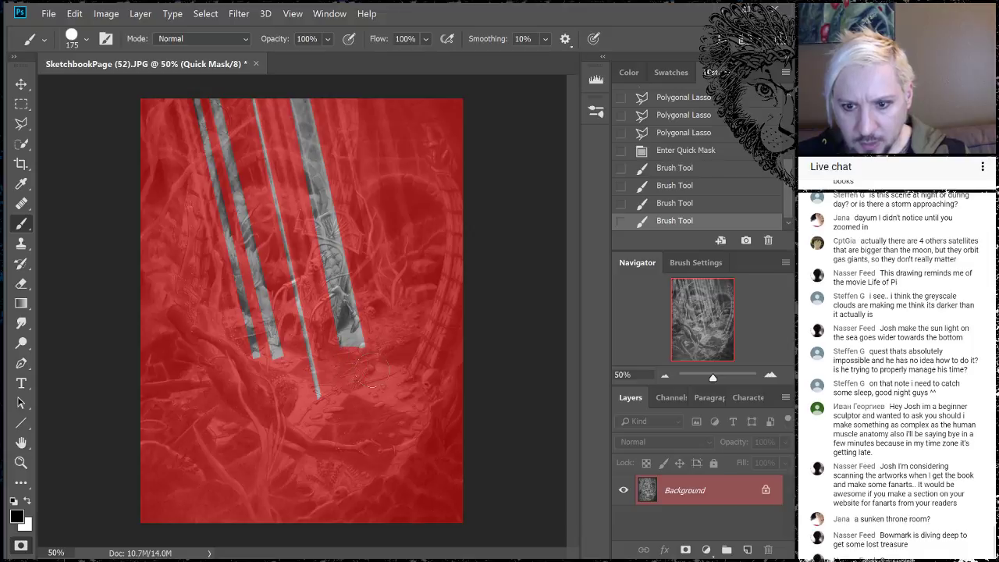
# Fade the lower ends of the wide ray and the leftmost ray in the mask with a 175 px soft round pressure brush.
pyautogui.rightClick(373, 364)
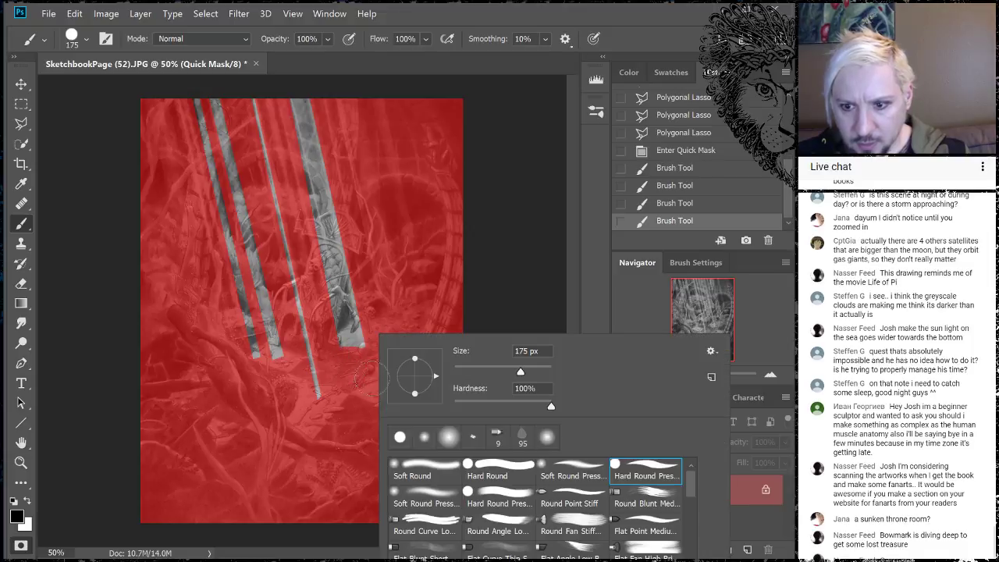
pyautogui.click(578, 474)
pyautogui.click(391, 355)
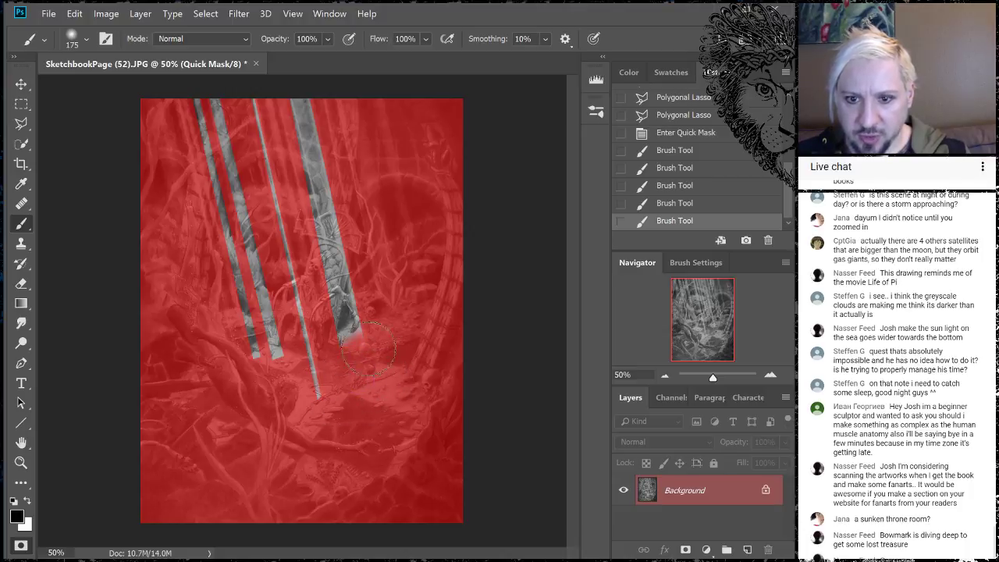
pyautogui.click(344, 351)
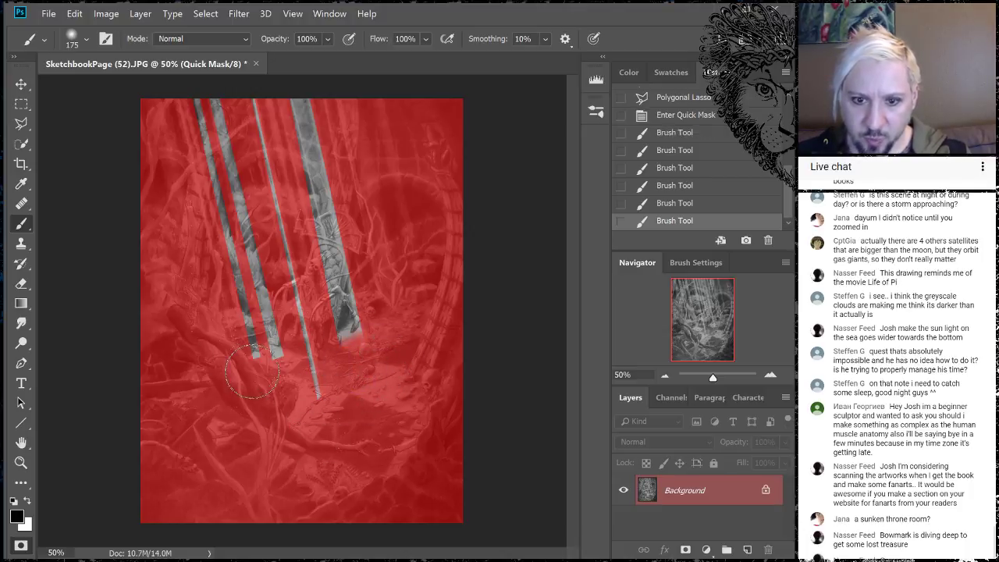
pyautogui.moveTo(246, 375); pyautogui.dragTo(248, 332)
pyautogui.click(233, 288)
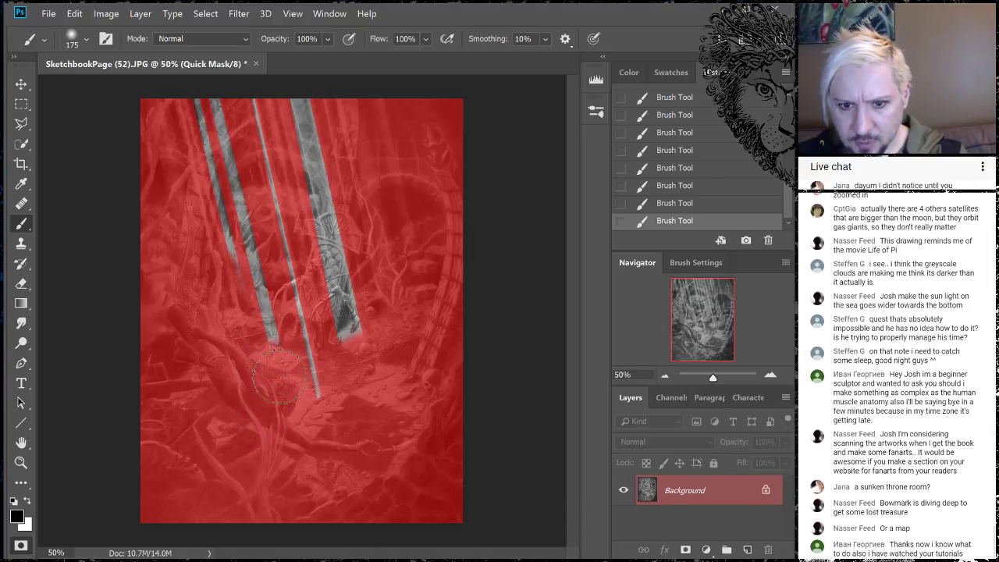
# Fade the lower parts of the two left rays with a 400 px soft brush, exit Quick Mask and hide the selection edges.
pyautogui.press(']')
pyautogui.press(']')
pyautogui.press(']')
pyautogui.press(']')
pyautogui.moveTo(252, 320)
pyautogui.mouseDown()
pyautogui.moveTo(266, 322)
pyautogui.moveTo(255, 285)
pyautogui.moveTo(232, 261)
pyautogui.moveTo(264, 311)
pyautogui.moveTo(264, 296)
pyautogui.moveTo(224, 257)
pyautogui.mouseUp()
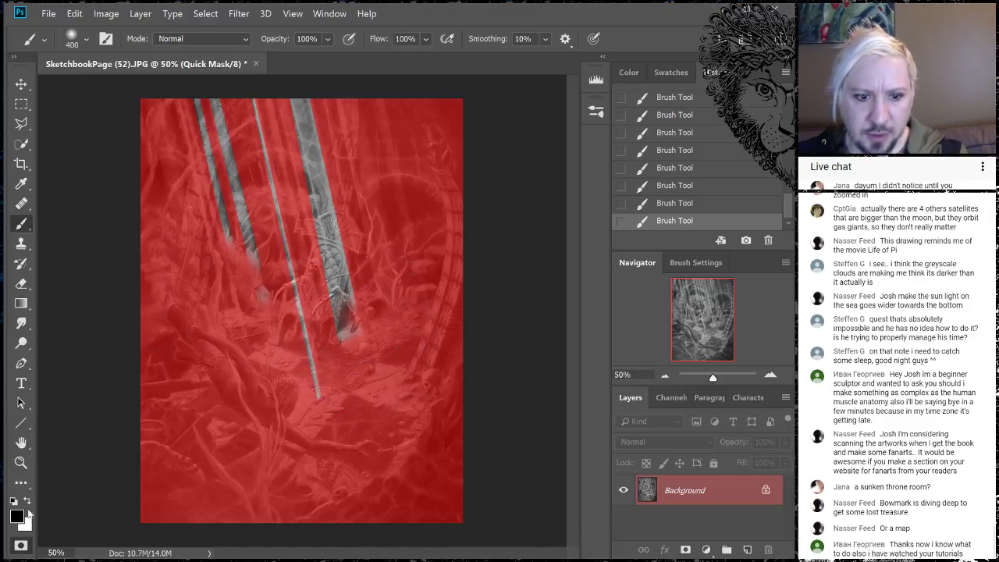
pyautogui.click(21, 545)
pyautogui.hotkey('ctrl', 'h')
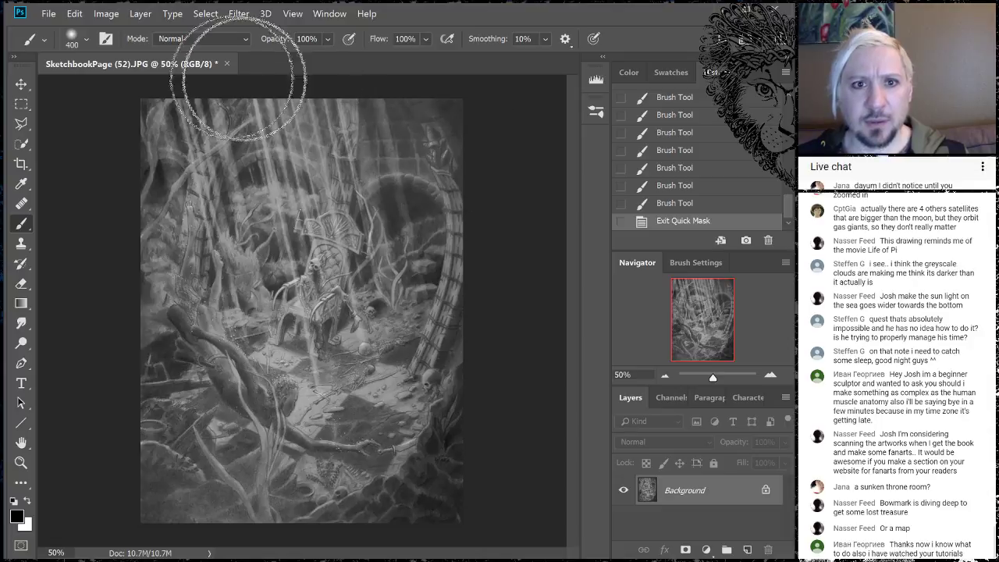
# Apply Brightness/Contrast to the selected light rays with brightness 15 and contrast 29, keeping legacy mode off.
pyautogui.click(107, 14)
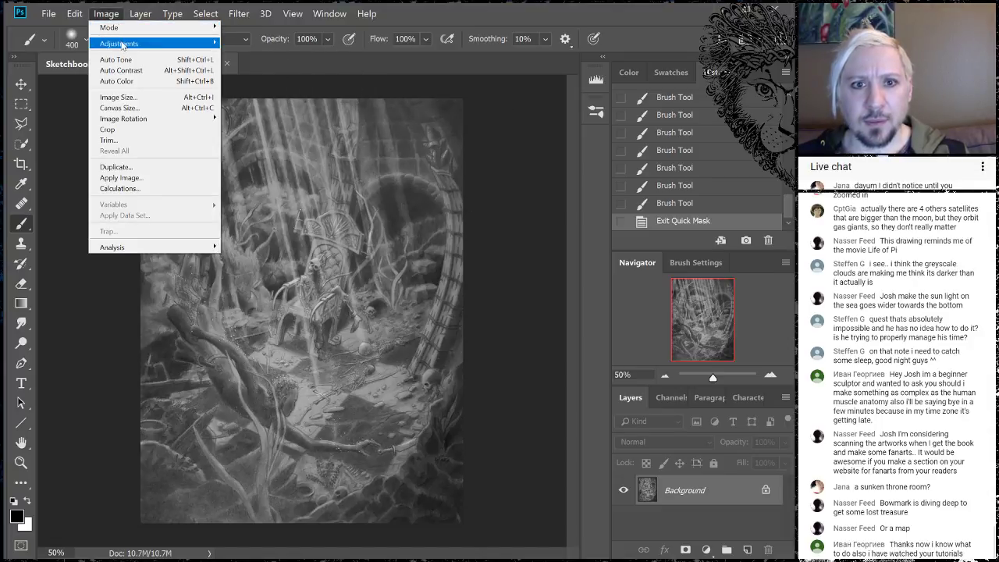
pyautogui.moveTo(123, 45)
pyautogui.click(31, 44)
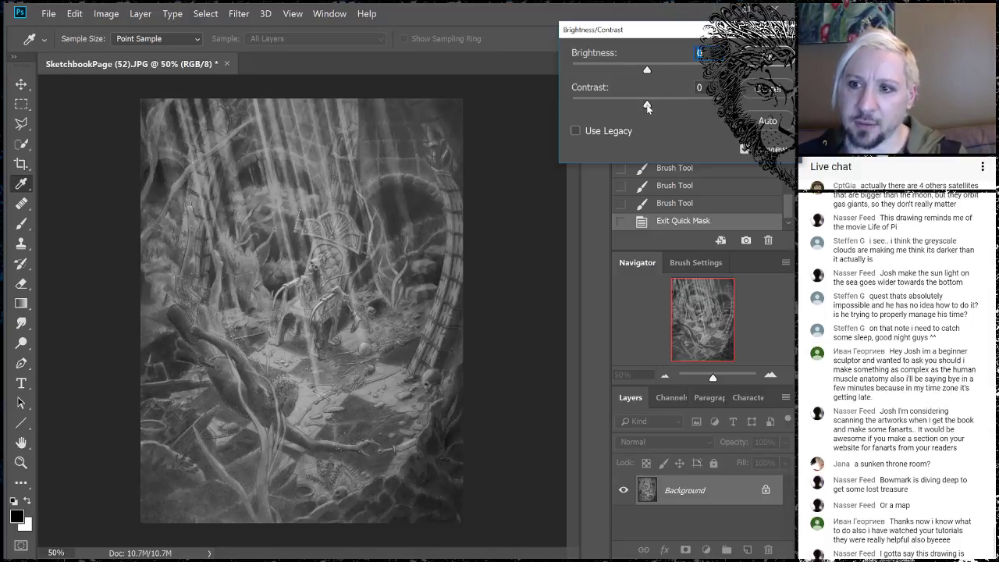
pyautogui.moveTo(647, 107); pyautogui.dragTo(692, 107)
pyautogui.moveTo(647, 71); pyautogui.dragTo(667, 71)
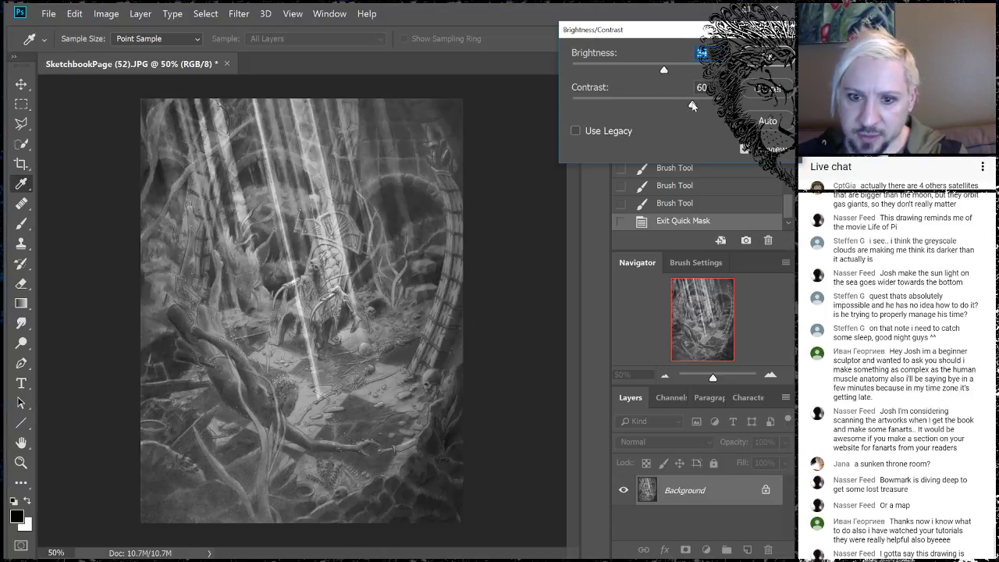
pyautogui.moveTo(692, 105); pyautogui.dragTo(669, 106)
pyautogui.moveTo(663, 70)
pyautogui.mouseDown()
pyautogui.moveTo(678, 72)
pyautogui.moveTo(668, 71)
pyautogui.mouseUp()
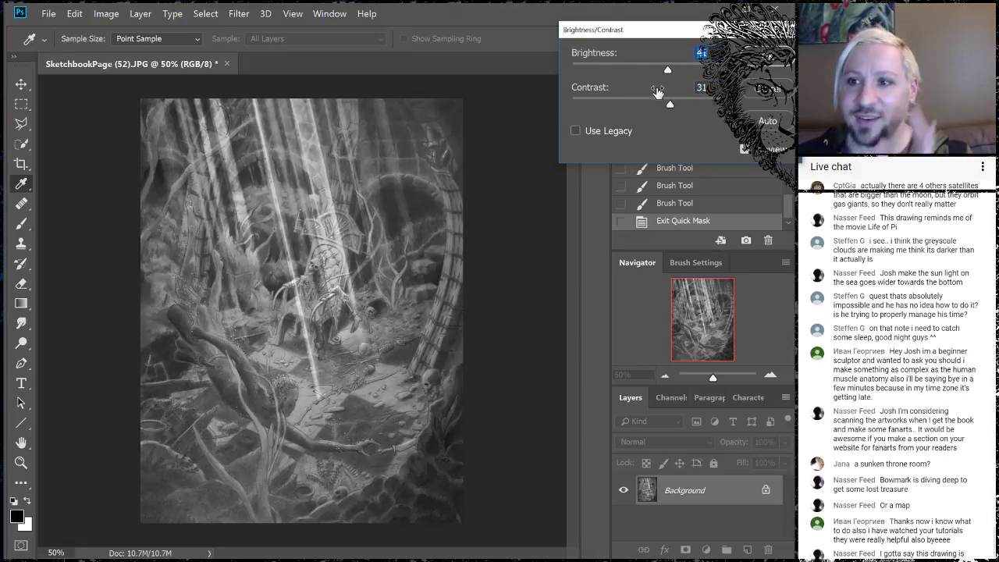
pyautogui.moveTo(670, 106)
pyautogui.mouseDown()
pyautogui.moveTo(656, 104)
pyautogui.moveTo(673, 102)
pyautogui.mouseUp()
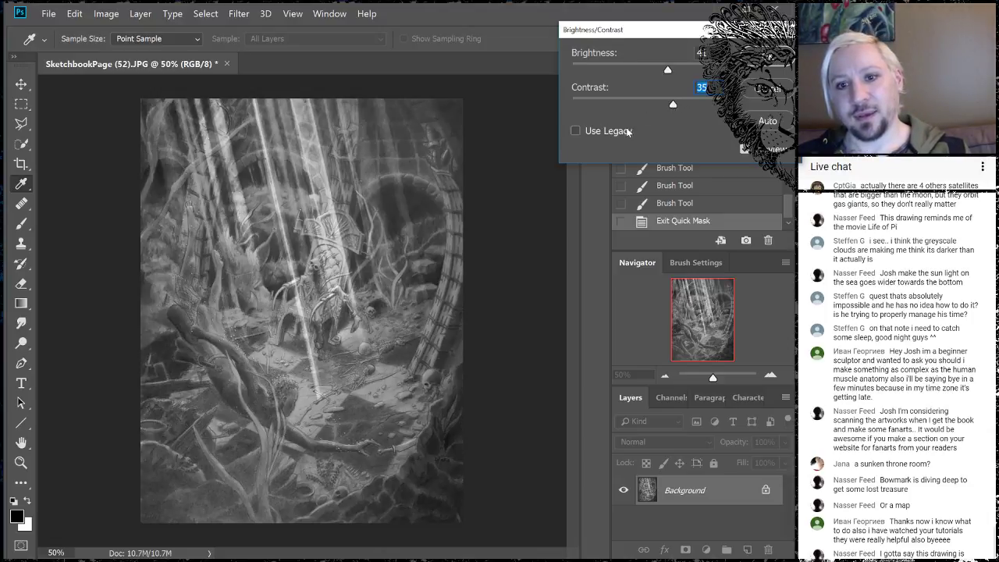
pyautogui.moveTo(668, 70); pyautogui.dragTo(656, 71)
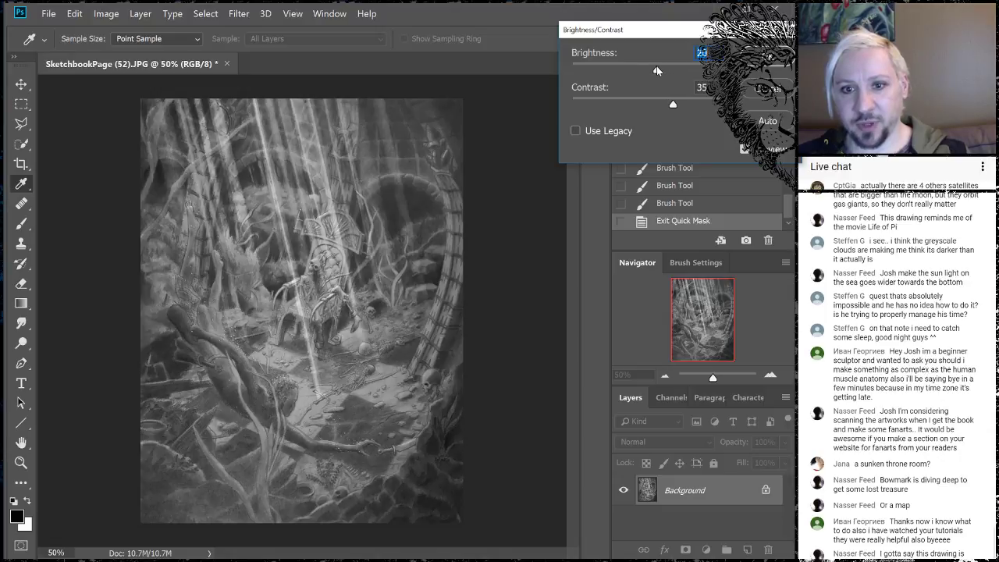
pyautogui.moveTo(672, 103); pyautogui.dragTo(664, 105)
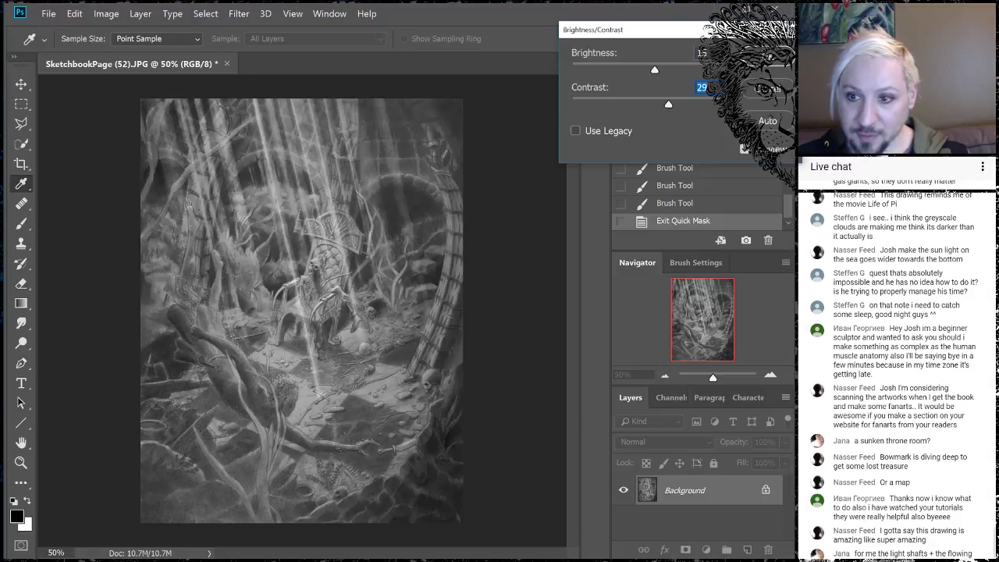
pyautogui.click(769, 59)
pyautogui.press('b')
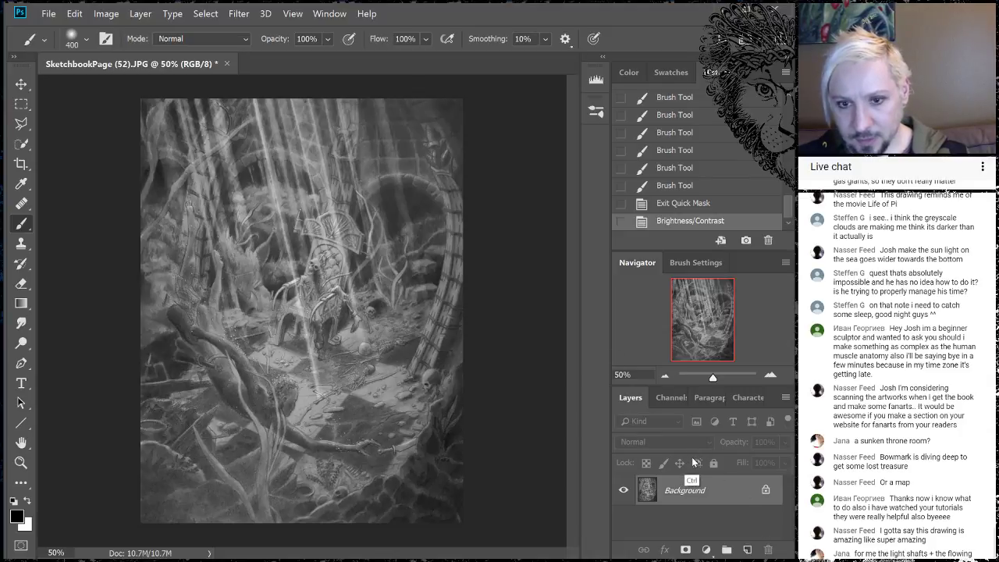
pyautogui.click(108, 14)
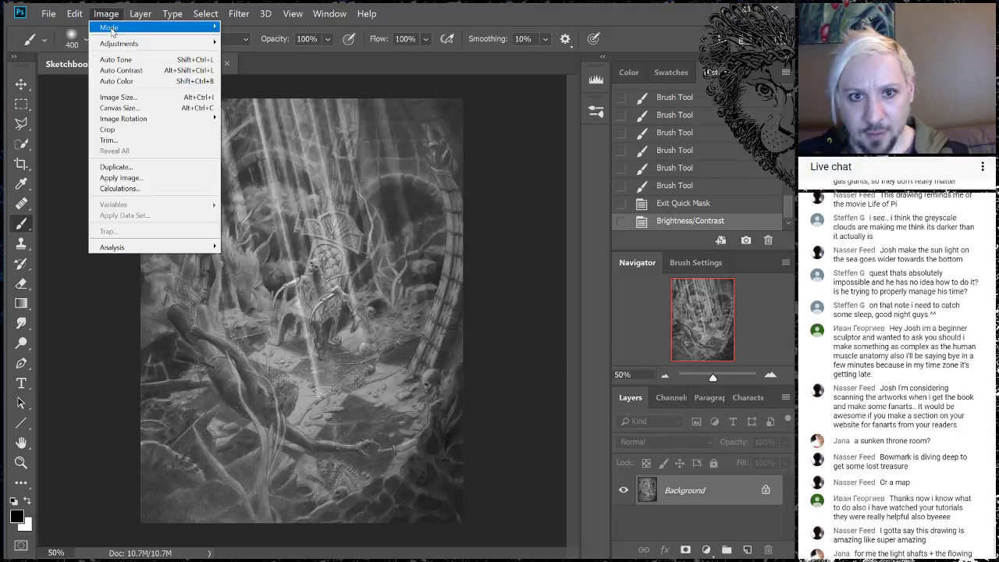
pyautogui.moveTo(115, 42)
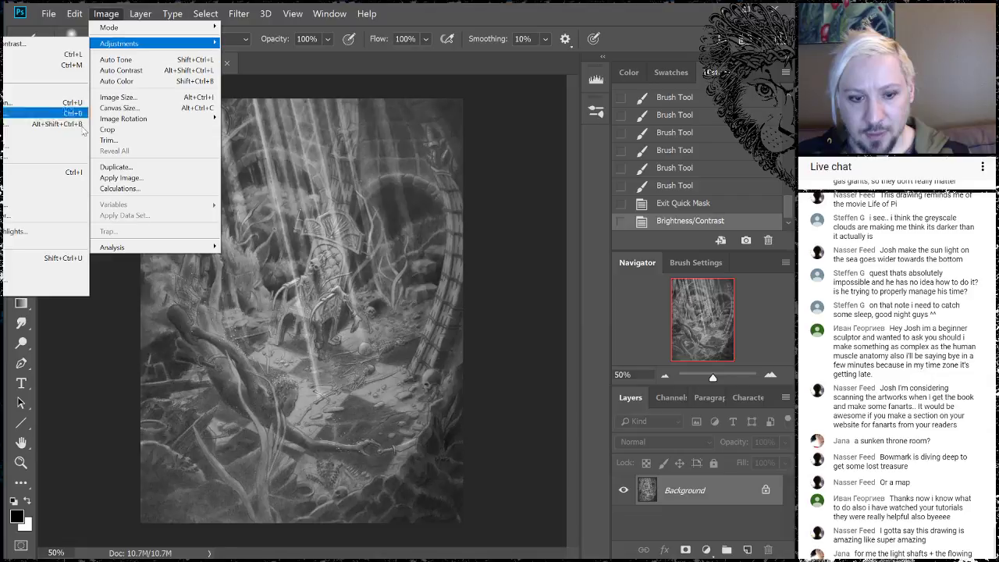
# Trim and soften the edges of the masked light rays in Quick Mask mode with a 50 px soft black brush, and exit the mode.
pyautogui.click(21, 547)
pyautogui.click(21, 546)
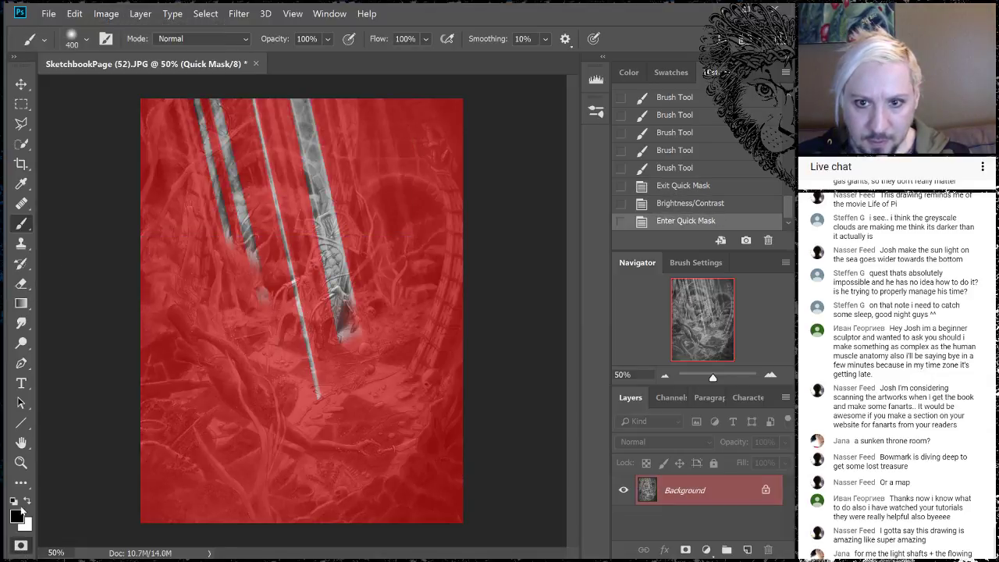
pyautogui.press('[')
pyautogui.press('[')
pyautogui.press('[')
pyautogui.press('[')
pyautogui.press('[')
pyautogui.press('[')
pyautogui.press('[')
pyautogui.press('[')
pyautogui.press('[')
pyautogui.press('[')
pyautogui.press('[')
pyautogui.press('[')
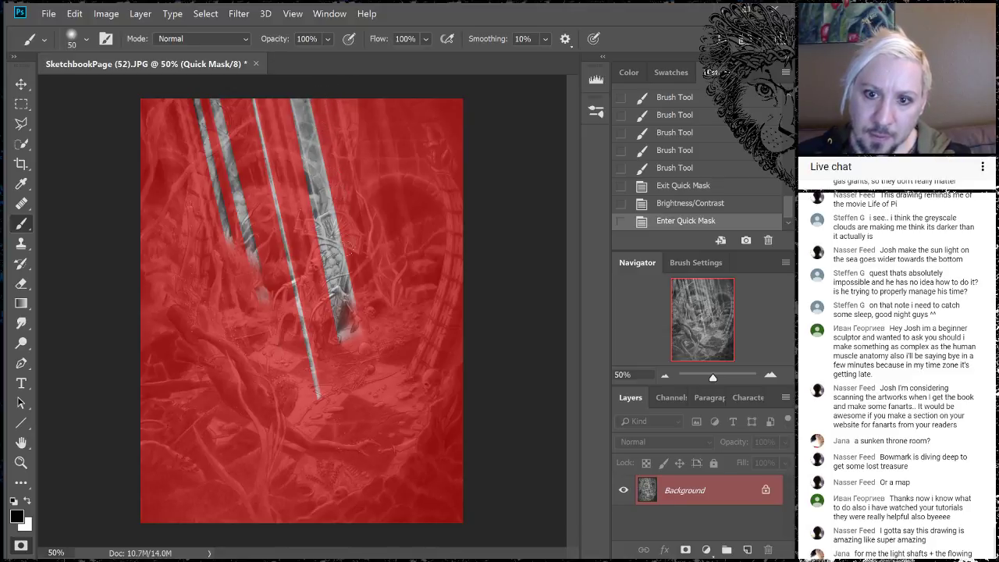
pyautogui.click(369, 363)
pyautogui.click(314, 93)
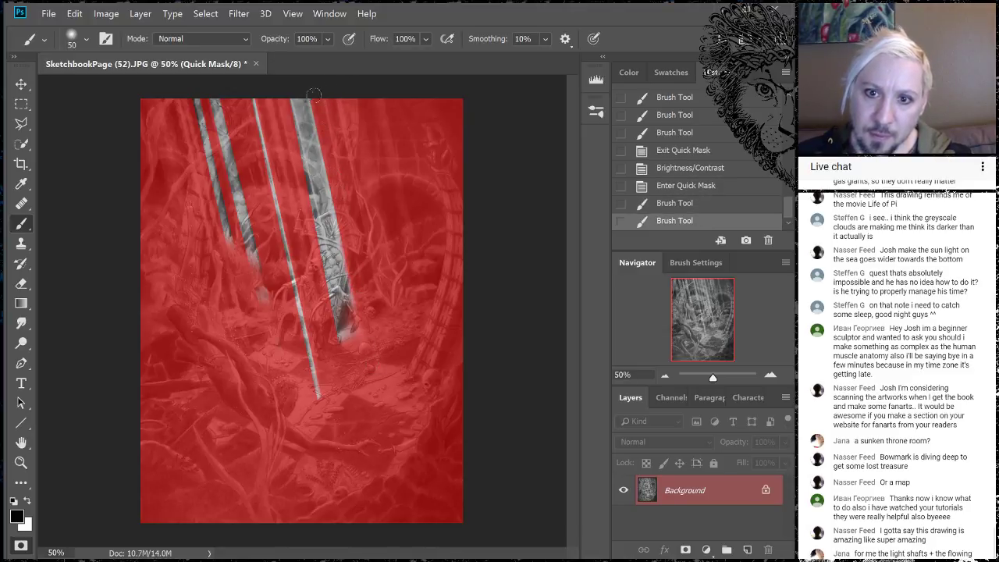
pyautogui.moveTo(329, 152); pyautogui.dragTo(304, 72)
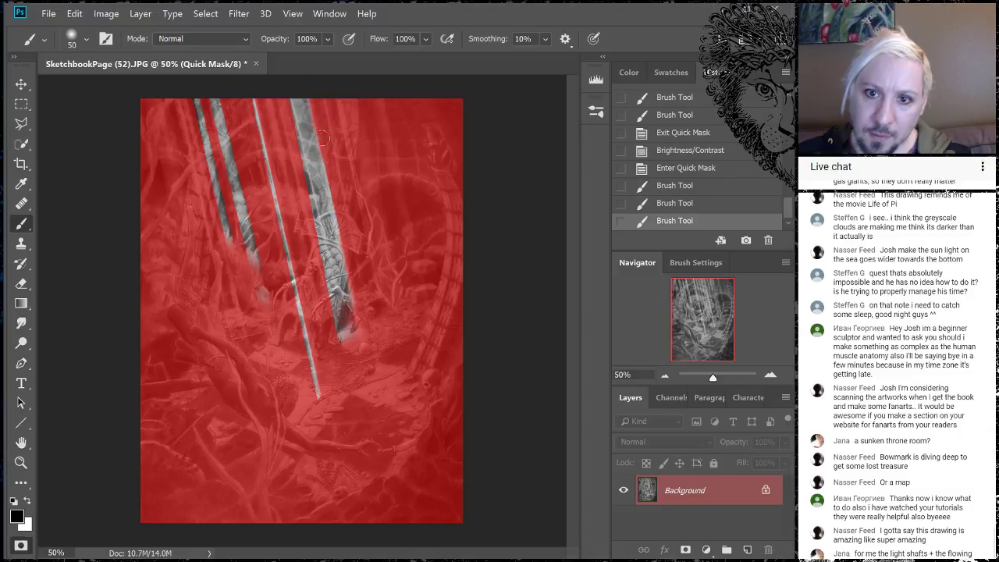
pyautogui.click(340, 250)
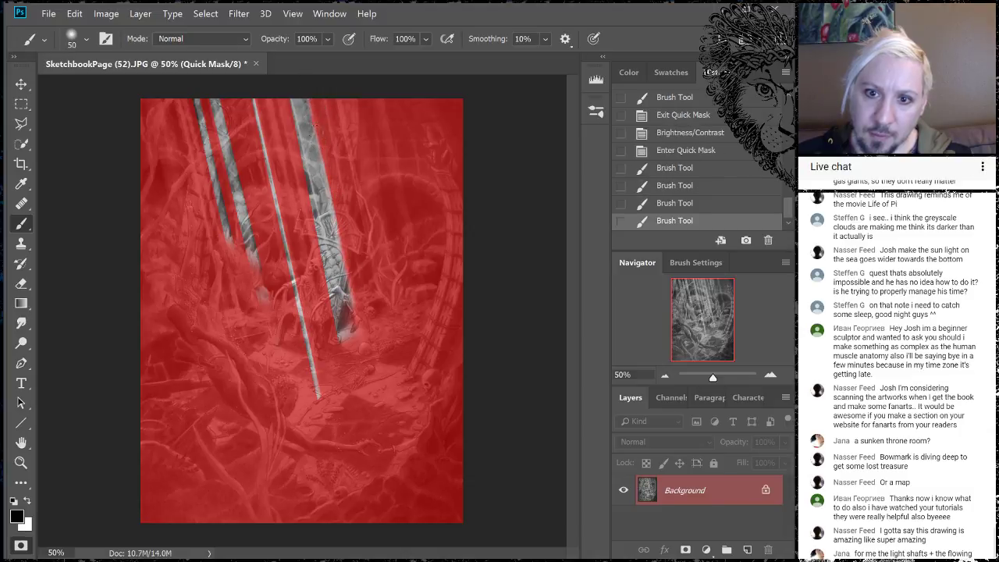
pyautogui.moveTo(314, 125); pyautogui.dragTo(332, 200)
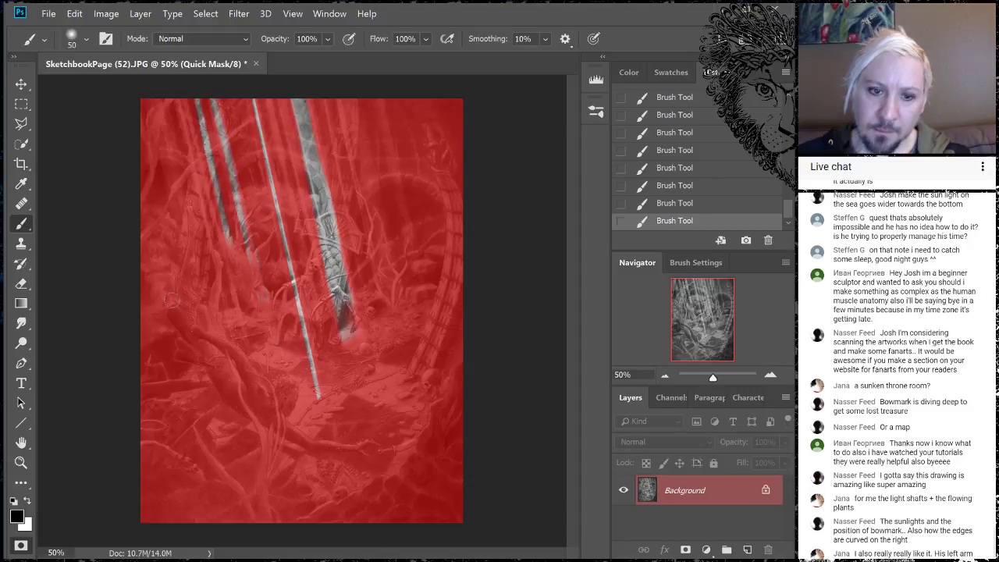
pyautogui.click(21, 546)
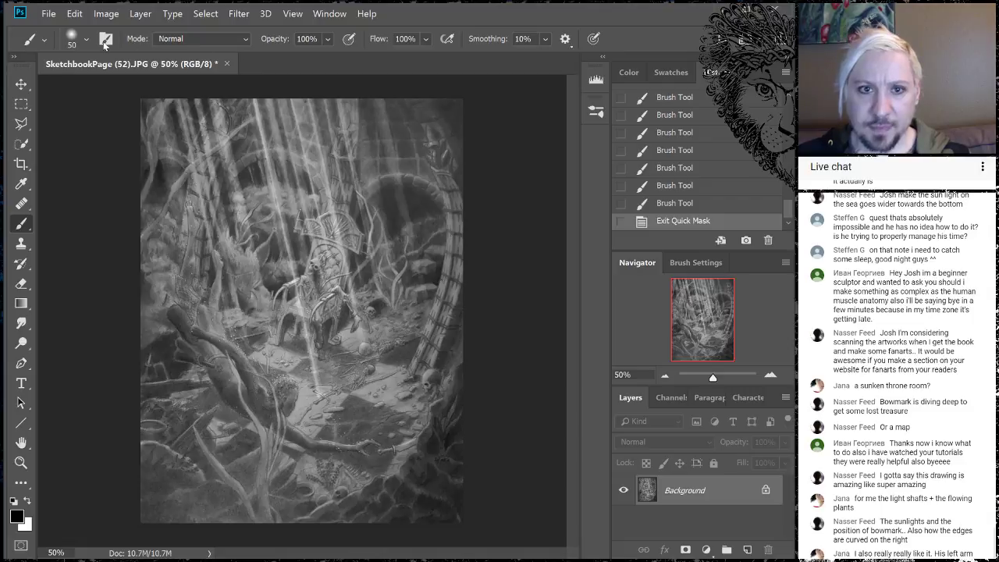
# Try a strong Brightness/Contrast brightness increase on the selected light rays and undo it.
pyautogui.click(106, 14)
pyautogui.moveTo(118, 42)
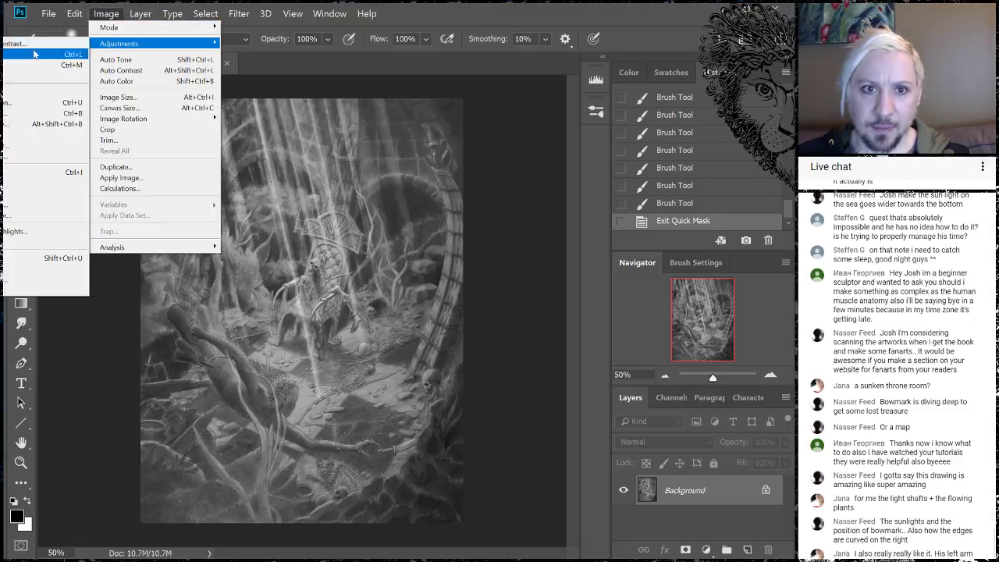
pyautogui.click(32, 44)
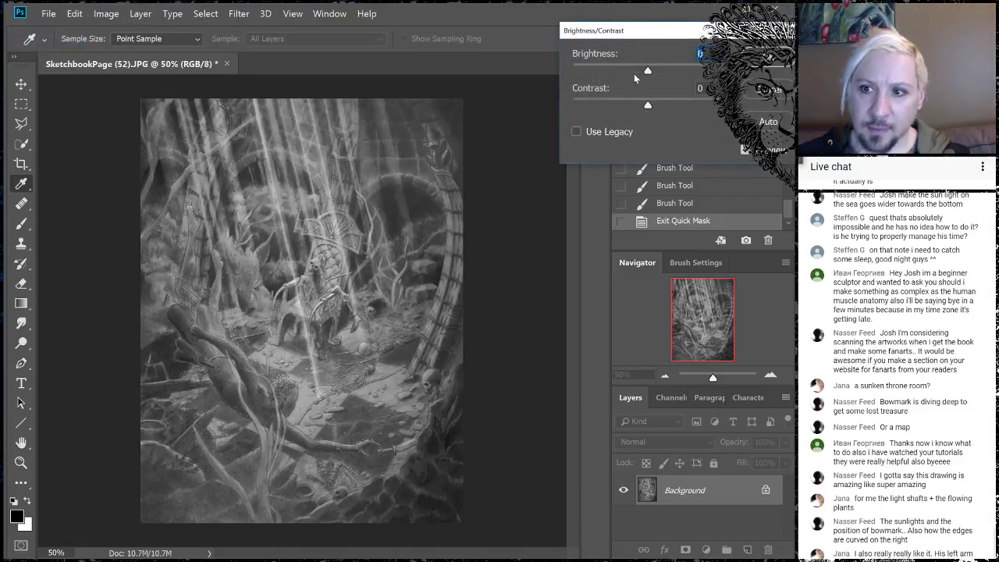
pyautogui.moveTo(653, 71); pyautogui.dragTo(691, 69)
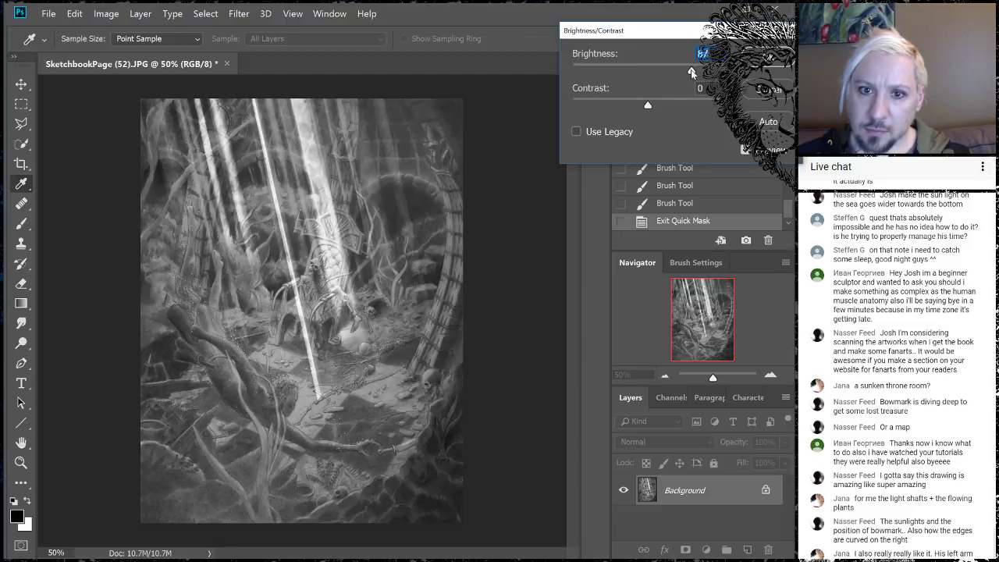
pyautogui.press('Return')
pyautogui.press('b')
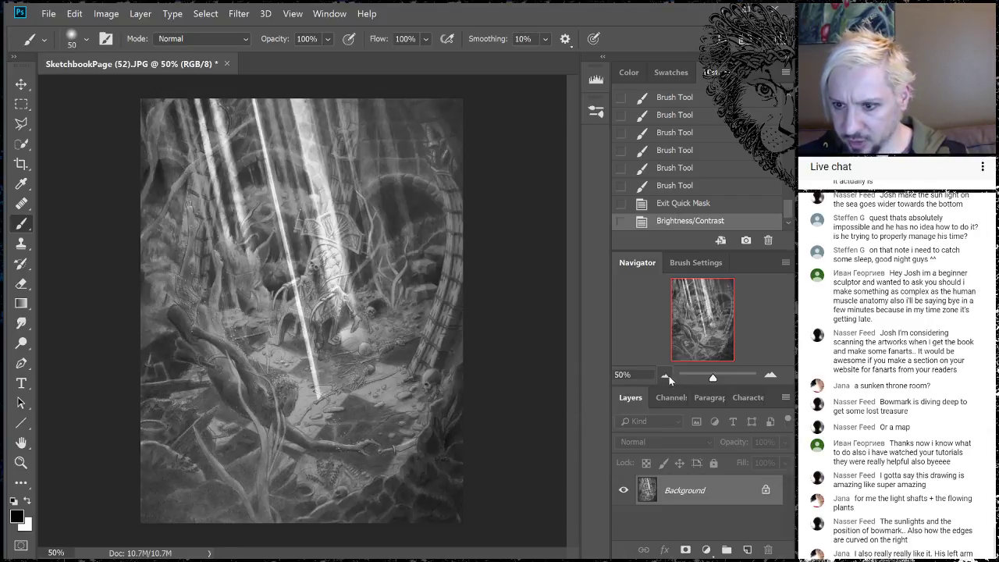
pyautogui.hotkey('ctrl', 'z')
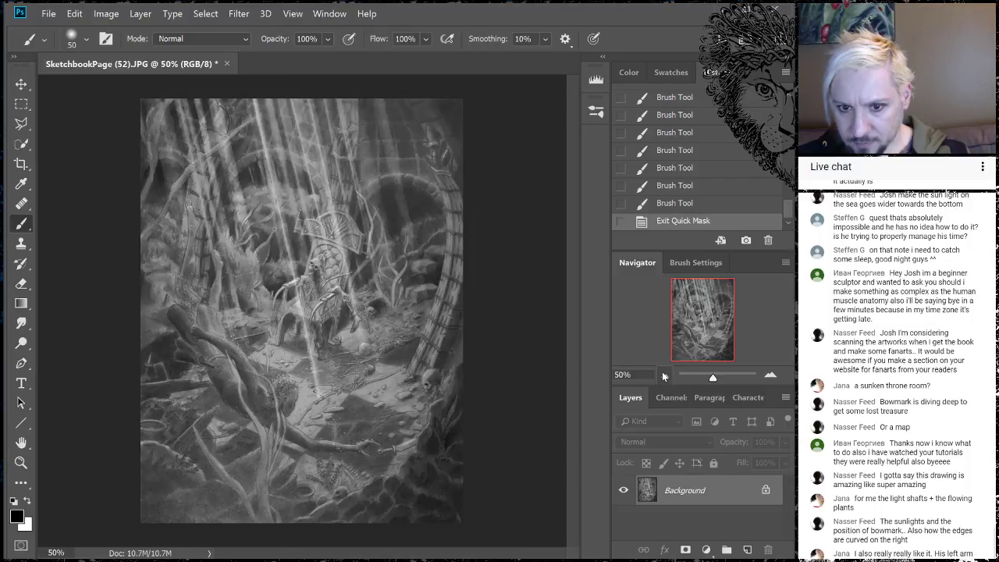
# Return to Quick Mask mode and fade the lower ends of the light rays with a 1100 px soft black brush.
pyautogui.click(18, 543)
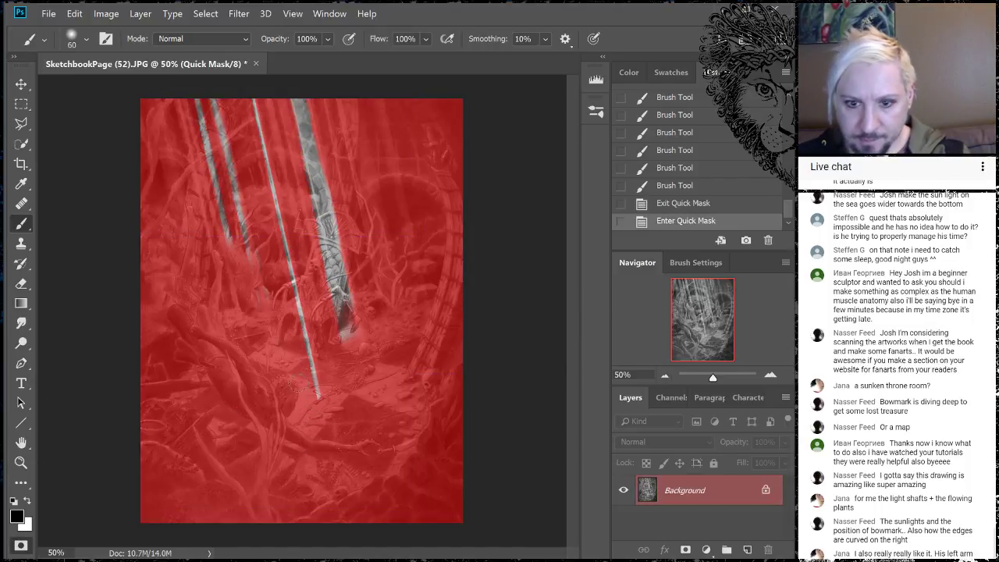
pyautogui.press(']')
pyautogui.press(']')
pyautogui.press(']')
pyautogui.press(']')
pyautogui.press(']')
pyautogui.press(']')
pyautogui.press(']')
pyautogui.press(']')
pyautogui.press(']')
pyautogui.press(']')
pyautogui.press(']')
pyautogui.press(']')
pyautogui.press(']')
pyautogui.press(']')
pyautogui.press(']')
pyautogui.press(']')
pyautogui.press(']')
pyautogui.press(']')
pyautogui.click(309, 421)
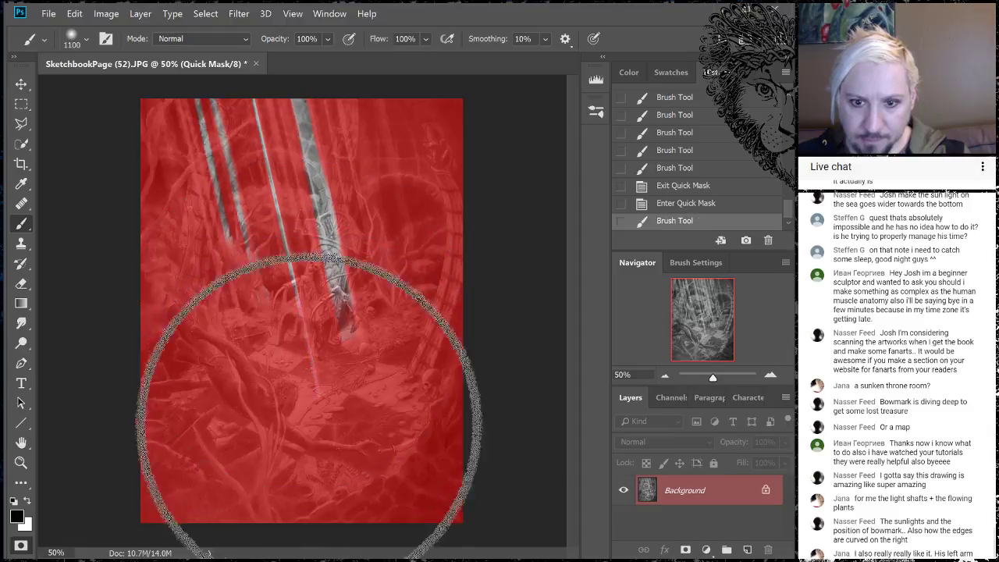
pyautogui.moveTo(310, 427); pyautogui.dragTo(313, 382)
pyautogui.moveTo(334, 448)
pyautogui.mouseDown()
pyautogui.moveTo(285, 312)
pyautogui.moveTo(263, 147)
pyautogui.mouseUp()
# Try fading the rays further up the mask with the same brush and revert the last two strokes.
pyautogui.moveTo(316, 382); pyautogui.dragTo(253, 136)
pyautogui.moveTo(389, 404); pyautogui.dragTo(346, 244)
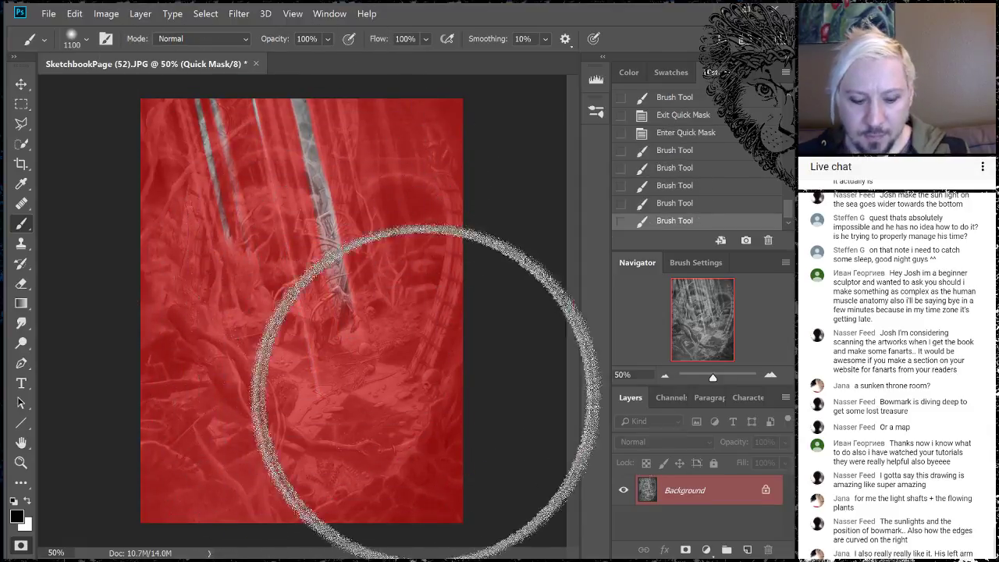
pyautogui.click(690, 188)
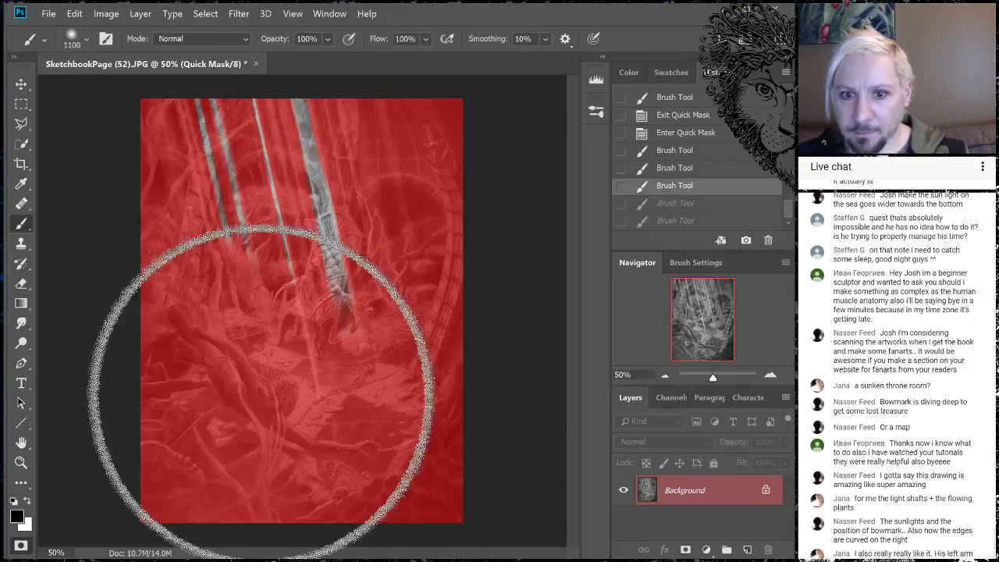
# Fade the lower halves of the rays in the mask with the 1100 px brush, exit Quick Mask and hide the selection edges.
pyautogui.moveTo(260, 394); pyautogui.dragTo(246, 101)
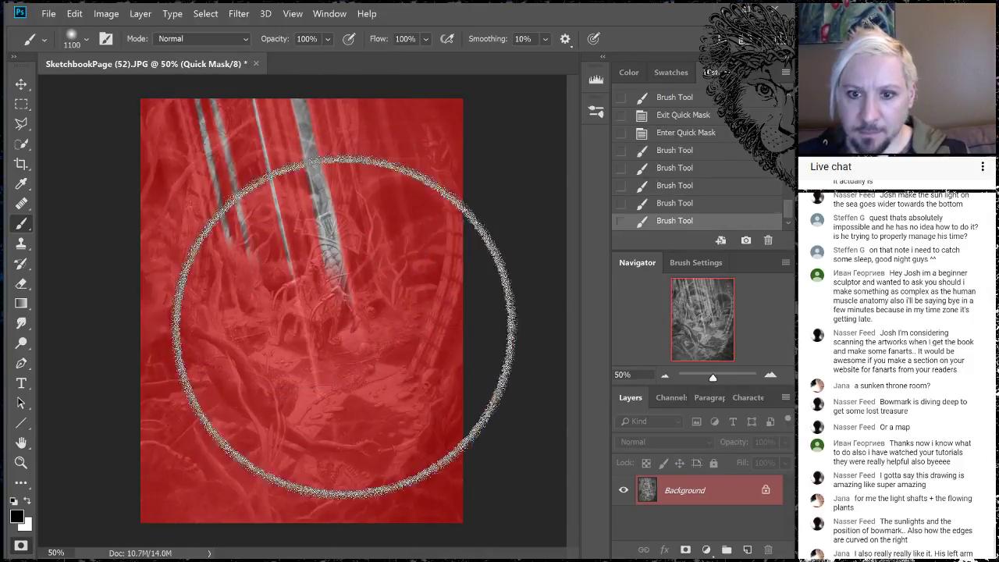
pyautogui.moveTo(343, 326)
pyautogui.mouseDown()
pyautogui.moveTo(245, 196)
pyautogui.moveTo(257, 133)
pyautogui.mouseUp()
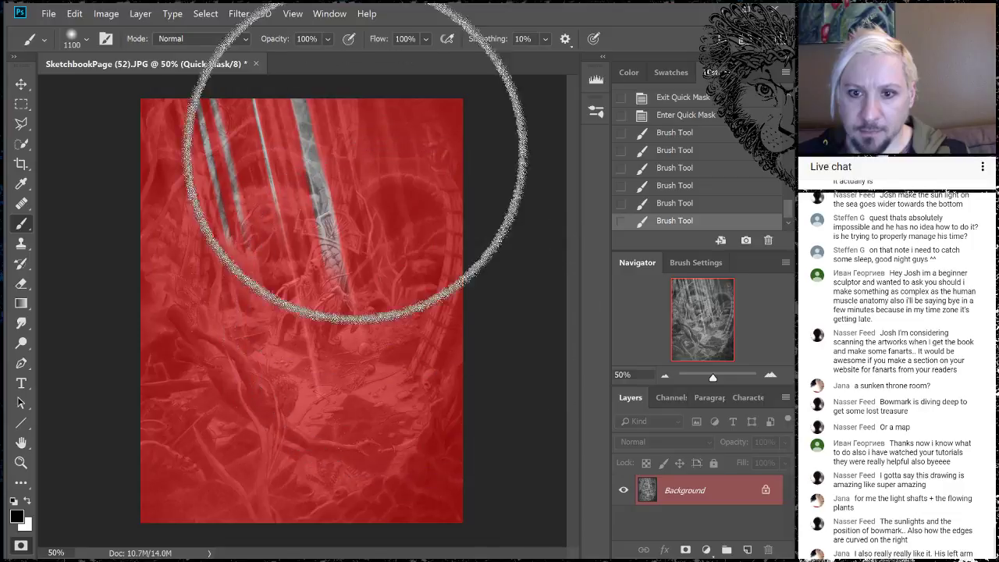
pyautogui.moveTo(356, 149)
pyautogui.mouseDown()
pyautogui.moveTo(491, 212)
pyautogui.moveTo(457, 11)
pyautogui.mouseUp()
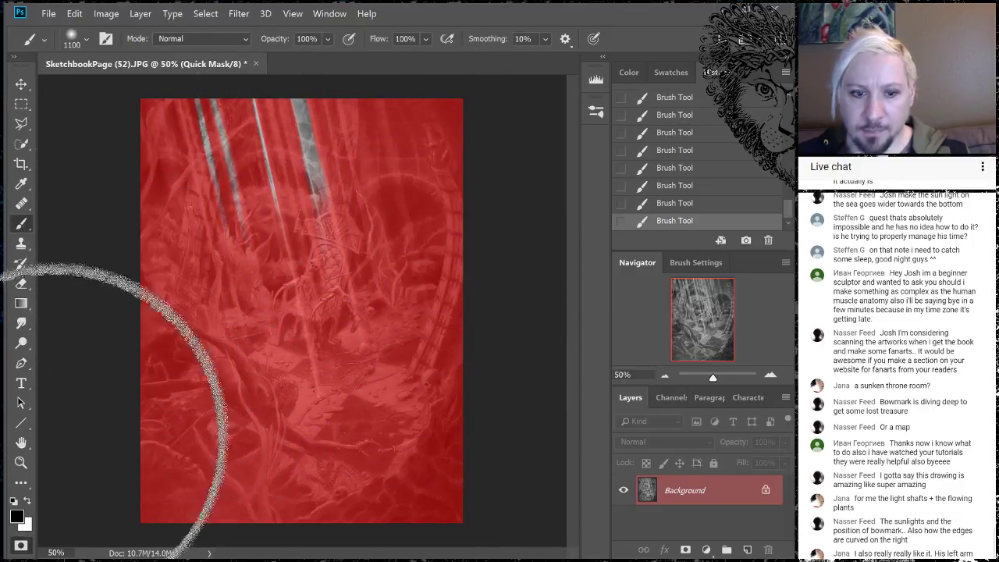
pyautogui.click(21, 546)
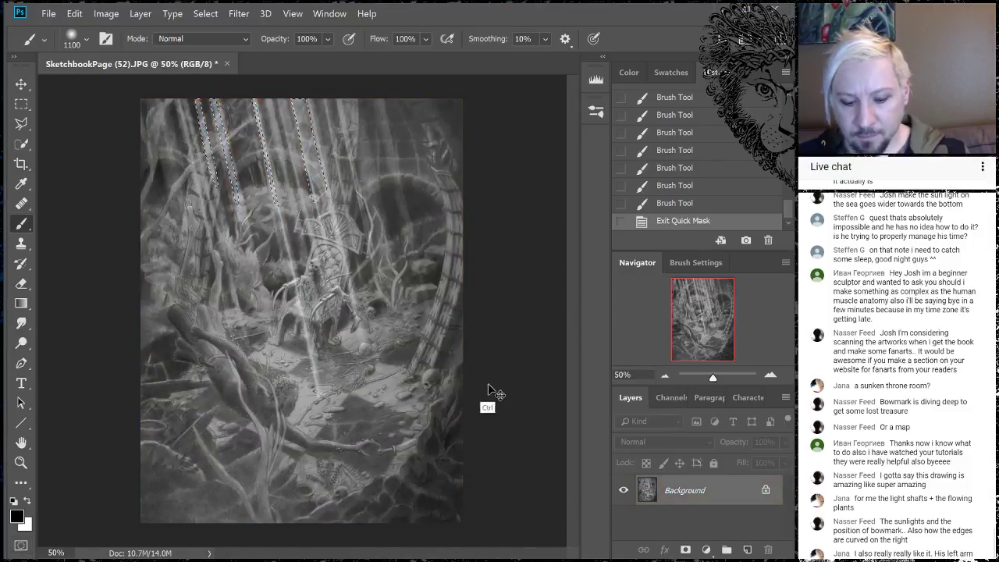
# Apply Brightness/Contrast to the selected light rays with brightness 57 and contrast 0, and return to the Brush tool.
pyautogui.click(106, 13)
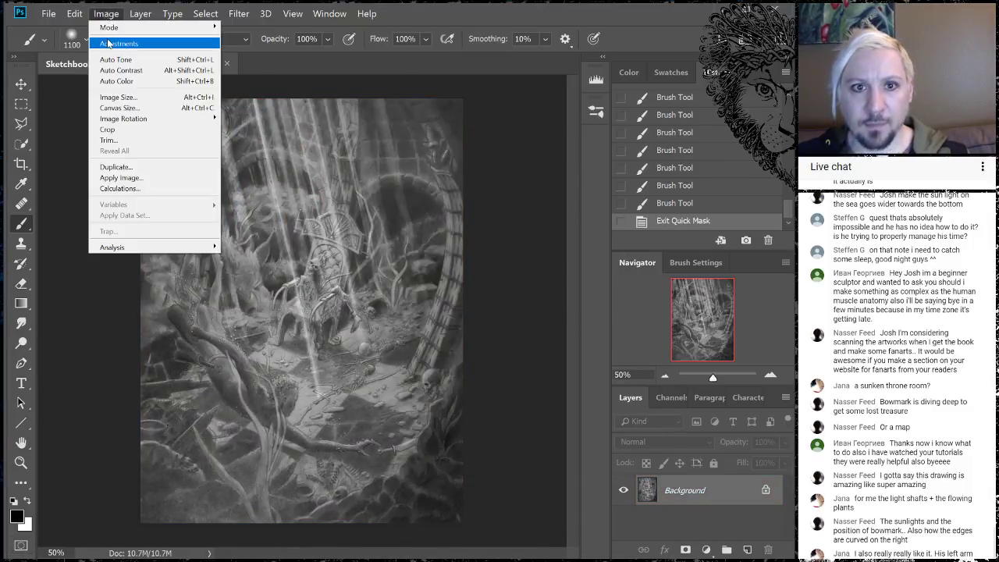
pyautogui.moveTo(116, 44)
pyautogui.click(43, 45)
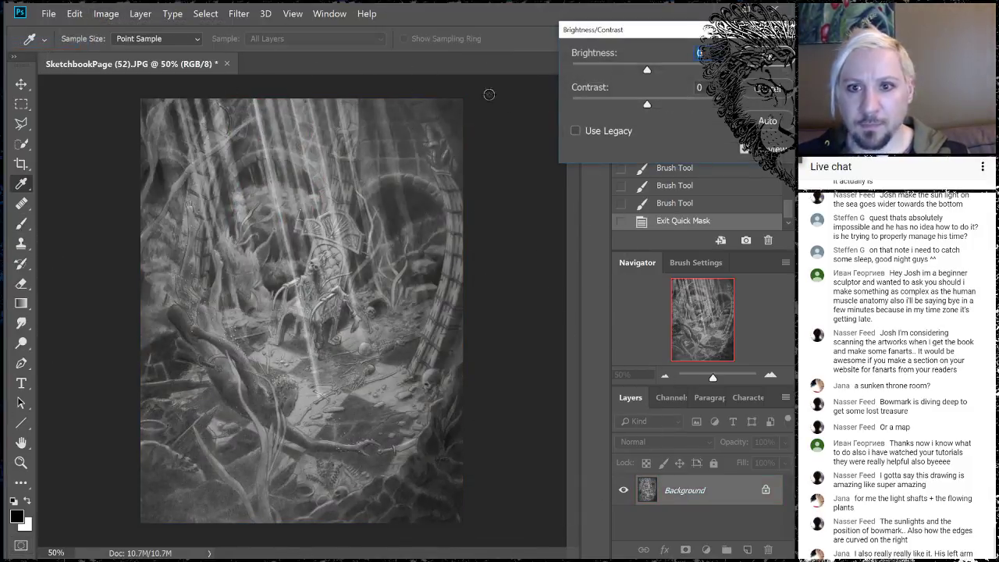
pyautogui.moveTo(653, 68); pyautogui.dragTo(673, 76)
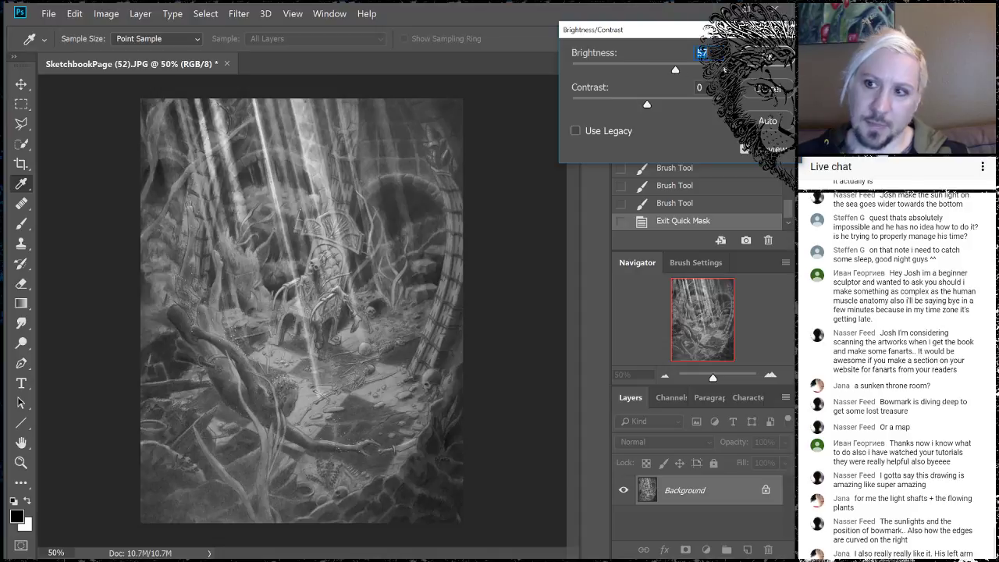
pyautogui.click(770, 56)
pyautogui.press('b')
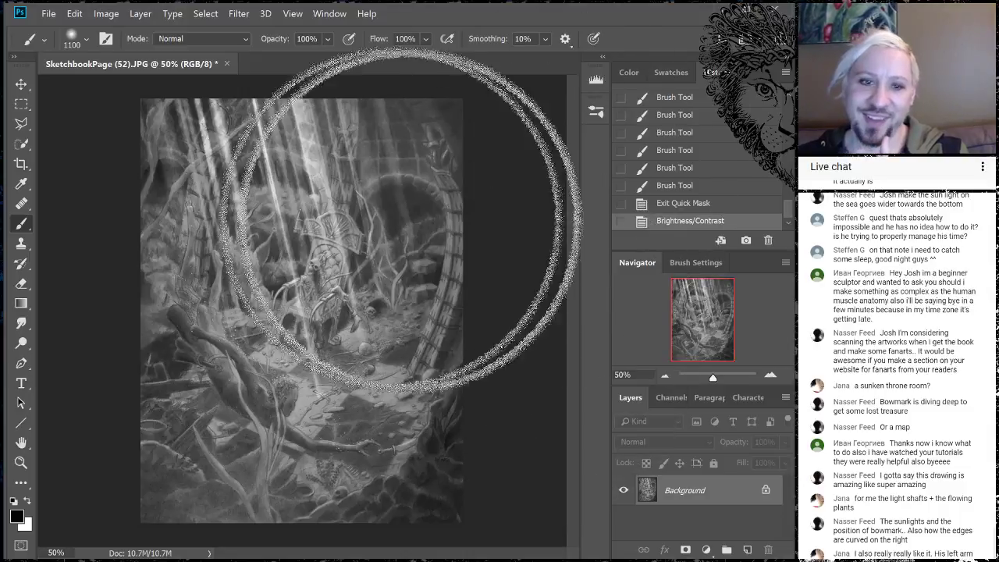
# Reduce the brush to 70 px, deselect the light rays and duplicate the Background layer.
pyautogui.press('[')
pyautogui.press('[')
pyautogui.press('[')
pyautogui.press('[')
pyautogui.press('[')
pyautogui.press('[')
pyautogui.press('[')
pyautogui.press('[')
pyautogui.press('[')
pyautogui.press('[')
pyautogui.press('[')
pyautogui.press('[')
pyautogui.press('[')
pyautogui.press('[')
pyautogui.press('[')
pyautogui.press('[')
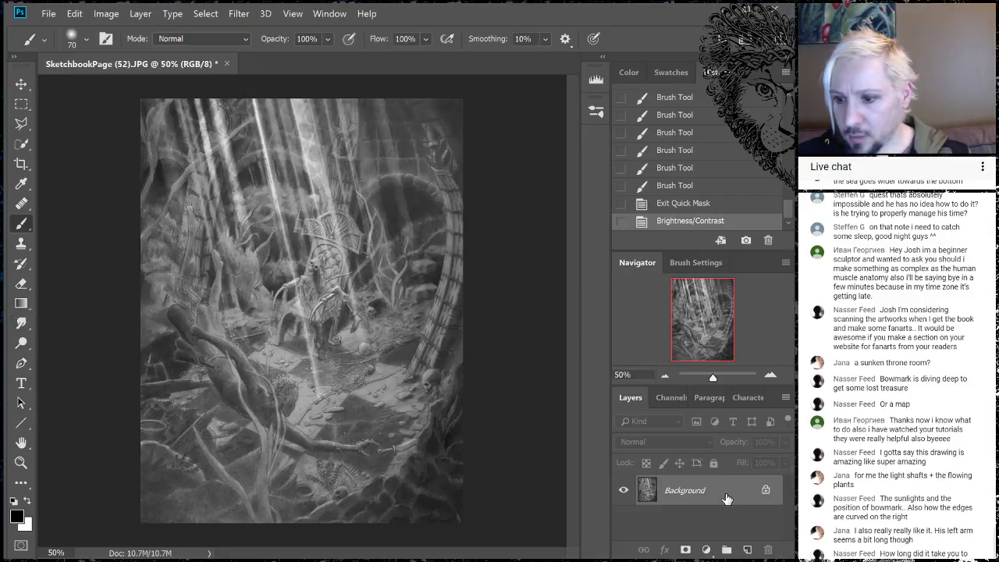
pyautogui.hotkey('ctrl', 'd')
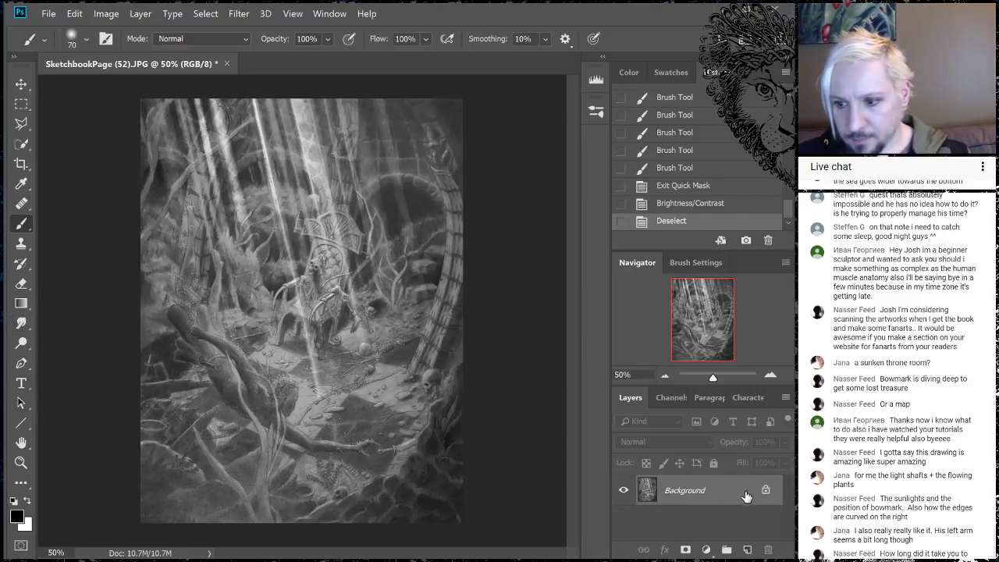
pyautogui.moveTo(746, 496); pyautogui.dragTo(747, 549)
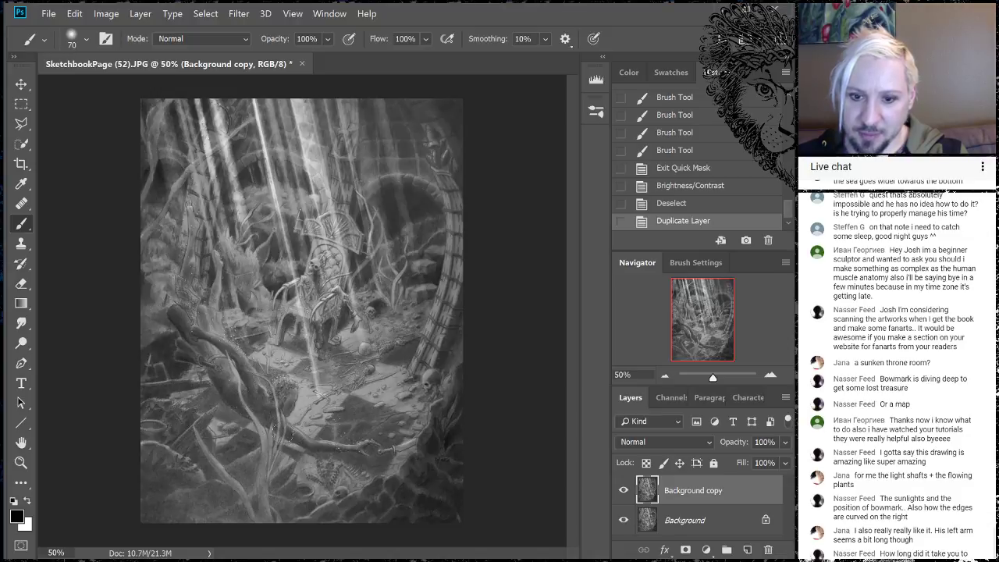
# Sketch the foreground figure's head, shoulders and arms as rough black strokes on a new layer, and delete that layer.
pyautogui.click(282, 432)
pyautogui.click(285, 429)
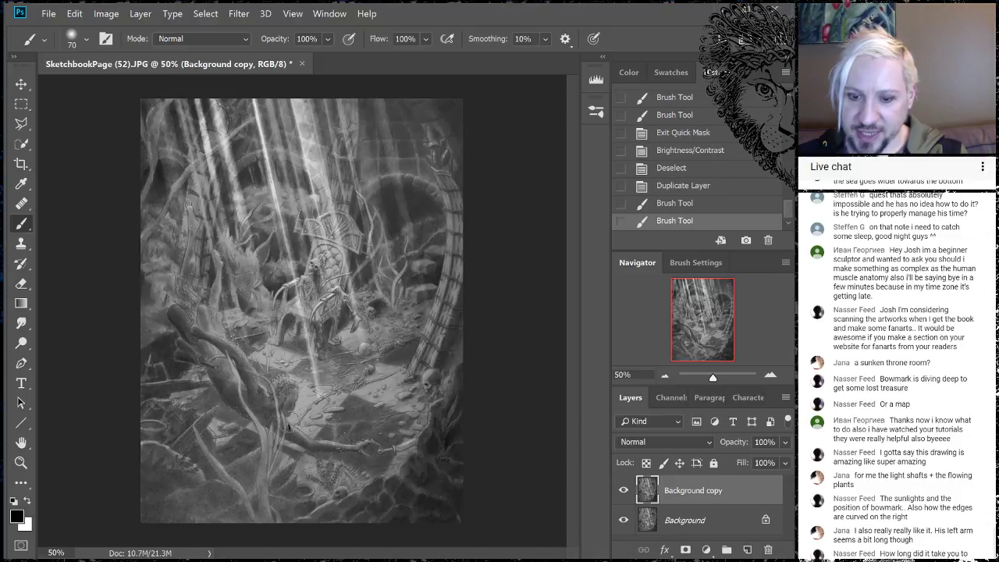
pyautogui.click(291, 432)
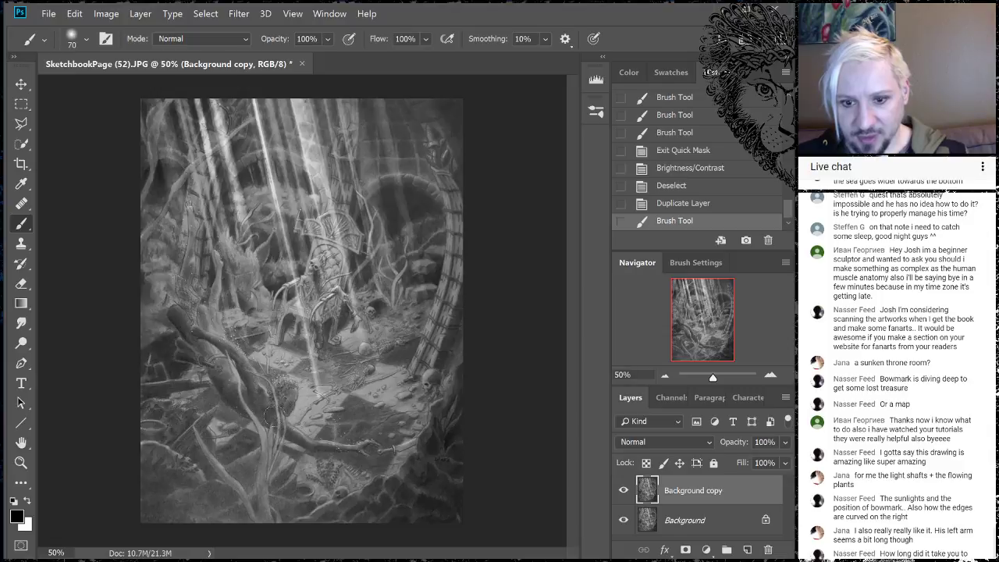
pyautogui.click(747, 550)
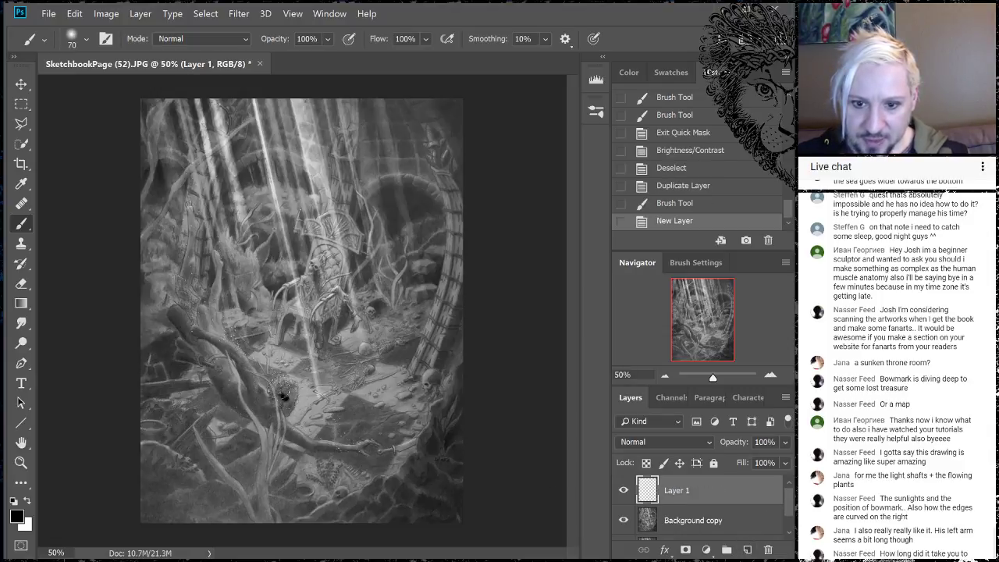
pyautogui.click(284, 393)
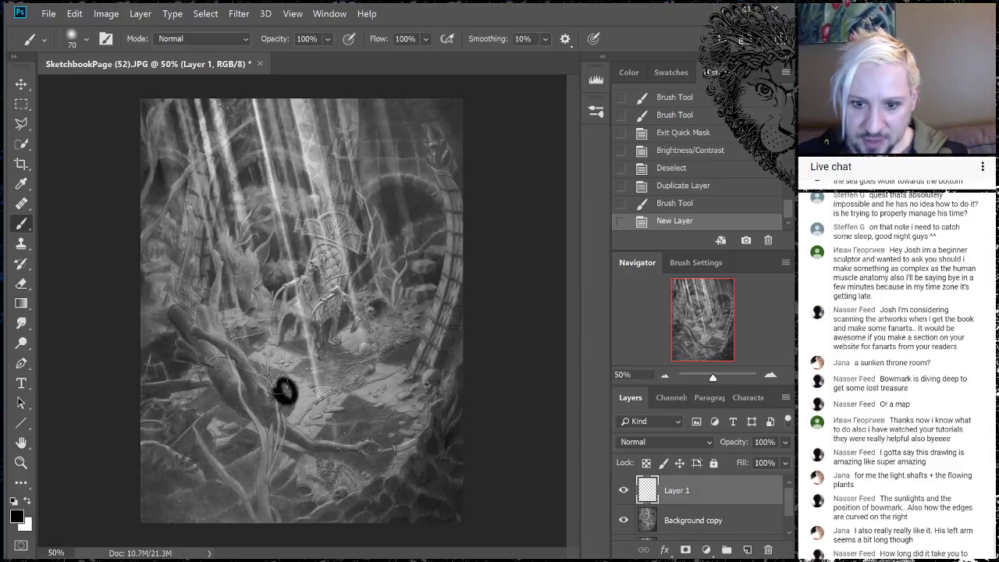
pyautogui.click(268, 406)
pyautogui.moveTo(266, 411)
pyautogui.mouseDown()
pyautogui.moveTo(260, 394)
pyautogui.moveTo(278, 427)
pyautogui.moveTo(258, 390)
pyautogui.mouseUp()
pyautogui.moveTo(284, 424)
pyautogui.mouseDown()
pyautogui.moveTo(278, 434)
pyautogui.moveTo(314, 448)
pyautogui.moveTo(359, 446)
pyautogui.mouseUp()
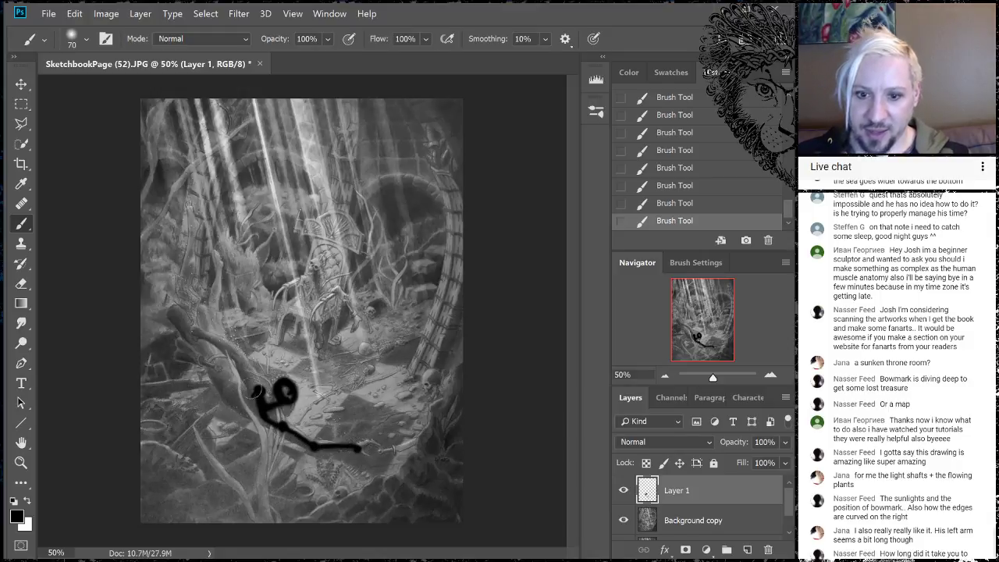
pyautogui.moveTo(256, 390)
pyautogui.mouseDown()
pyautogui.moveTo(240, 349)
pyautogui.moveTo(194, 330)
pyautogui.mouseUp()
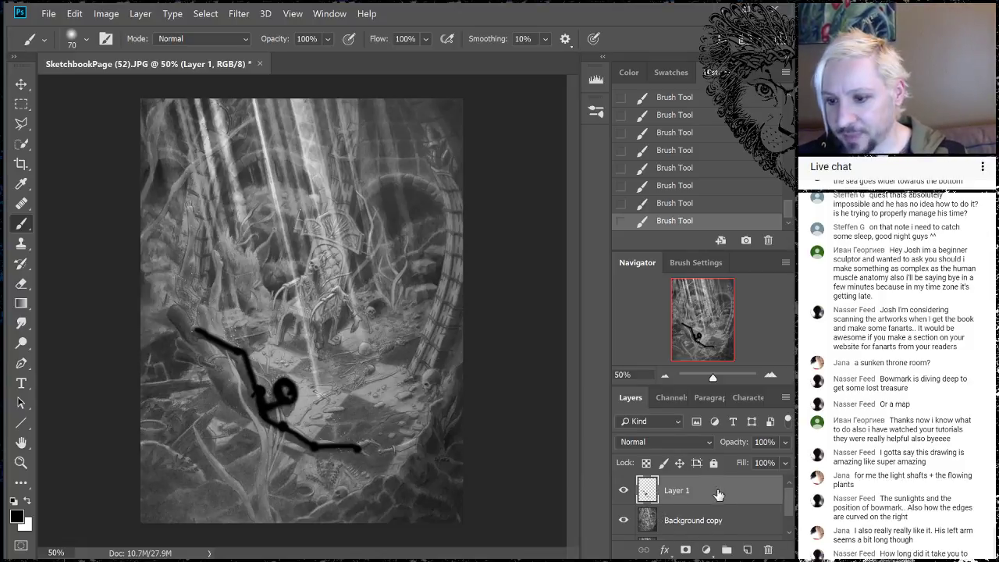
pyautogui.moveTo(719, 494)
pyautogui.mouseDown()
pyautogui.moveTo(723, 519)
pyautogui.moveTo(768, 550)
pyautogui.mouseUp()
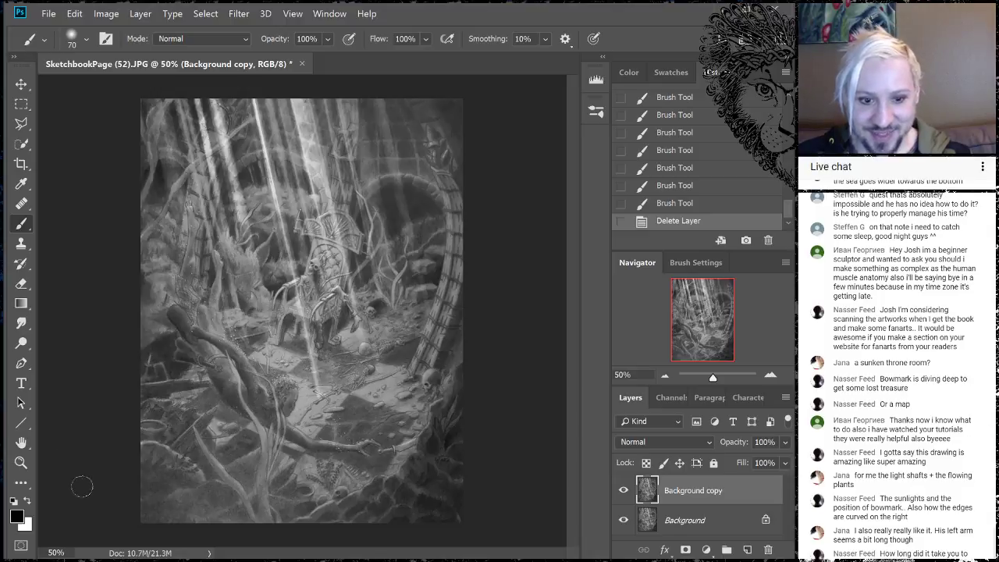
# Darken the edges and corners of the drawing on the Background copy layer with a 700 px Burn tool set to Shadows at 21% exposure.
pyautogui.click(21, 323)
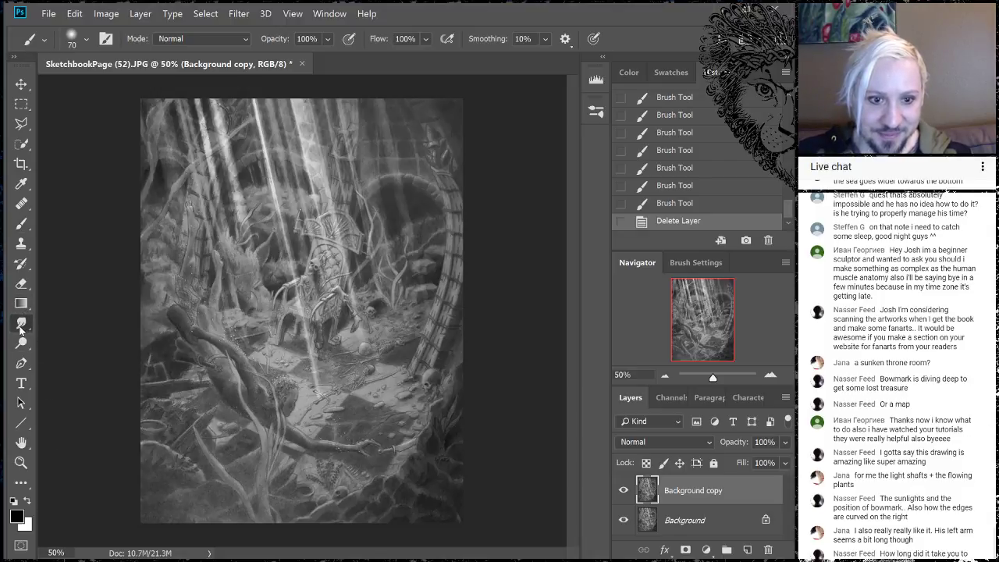
pyautogui.moveTo(21, 343); pyautogui.dragTo(60, 360)
pyautogui.click(111, 516)
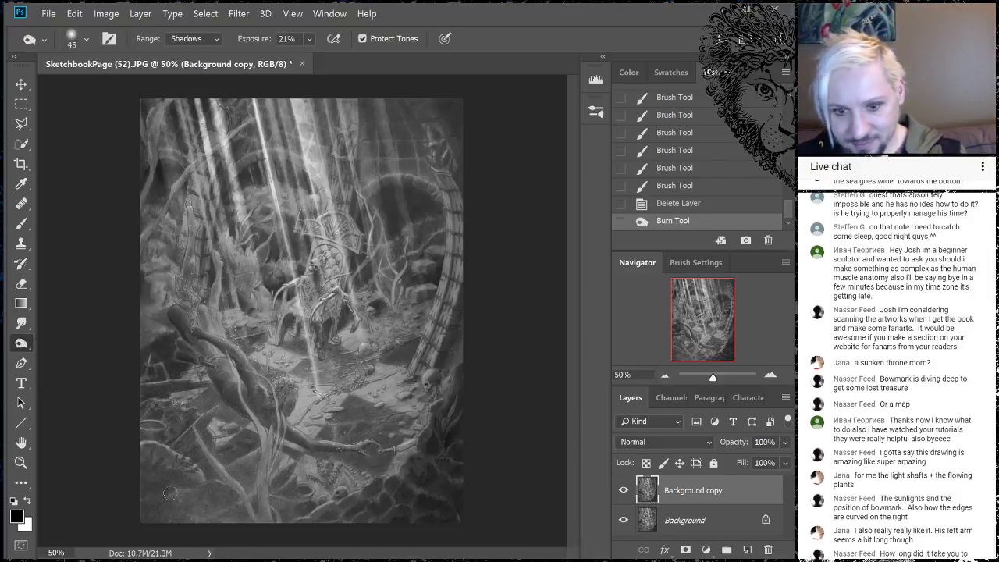
pyautogui.press(']')
pyautogui.press(']')
pyautogui.press(']')
pyautogui.press(']')
pyautogui.press(']')
pyautogui.press(']')
pyautogui.press(']')
pyautogui.press(']')
pyautogui.press(']')
pyautogui.press(']')
pyautogui.press(']')
pyautogui.press(']')
pyautogui.press(']')
pyautogui.press(']')
pyautogui.press(']')
pyautogui.press(']')
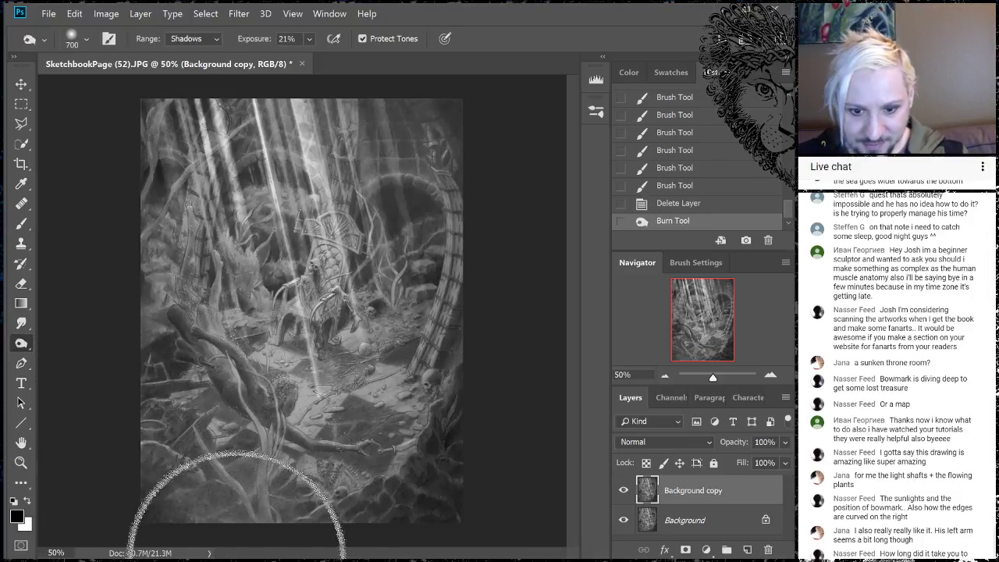
pyautogui.moveTo(237, 558)
pyautogui.mouseDown()
pyautogui.moveTo(156, 539)
pyautogui.moveTo(70, 406)
pyautogui.moveTo(74, 468)
pyautogui.mouseUp()
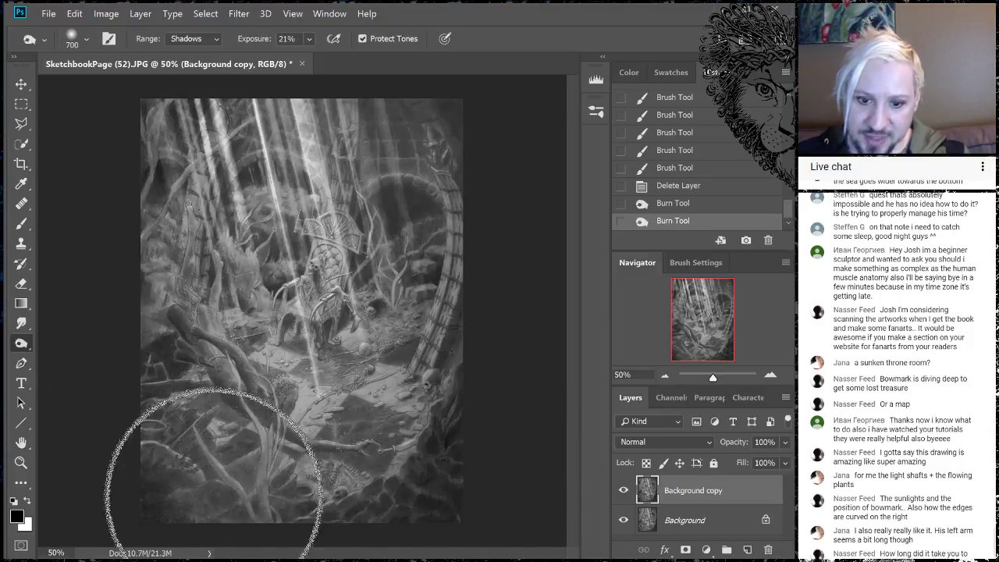
pyautogui.moveTo(212, 493)
pyautogui.mouseDown()
pyautogui.moveTo(55, 435)
pyautogui.moveTo(56, 211)
pyautogui.moveTo(196, 140)
pyautogui.mouseUp()
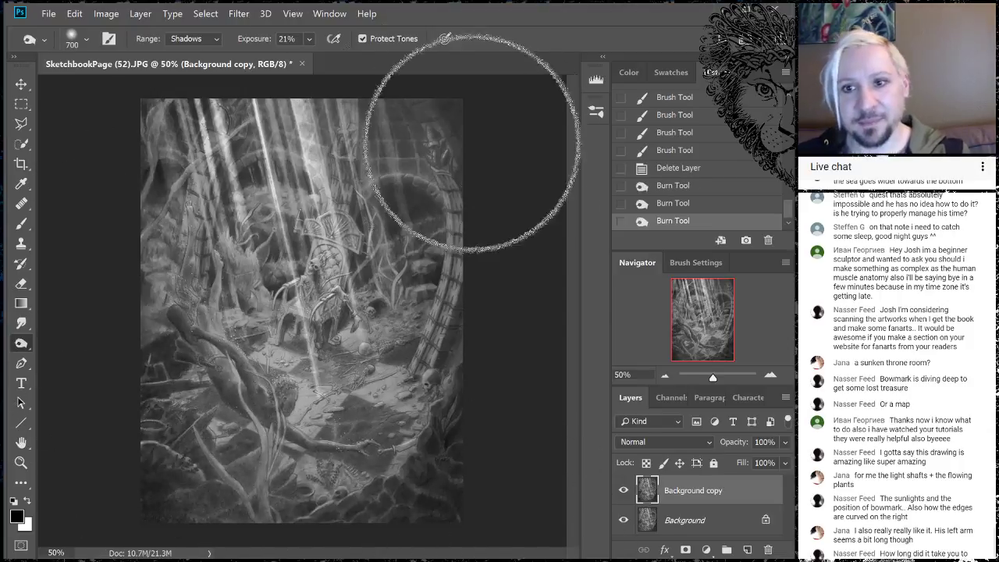
pyautogui.moveTo(491, 167)
pyautogui.mouseDown()
pyautogui.moveTo(469, 55)
pyautogui.moveTo(517, 122)
pyautogui.moveTo(461, 149)
pyautogui.moveTo(375, 36)
pyautogui.moveTo(457, 234)
pyautogui.moveTo(442, 200)
pyautogui.mouseUp()
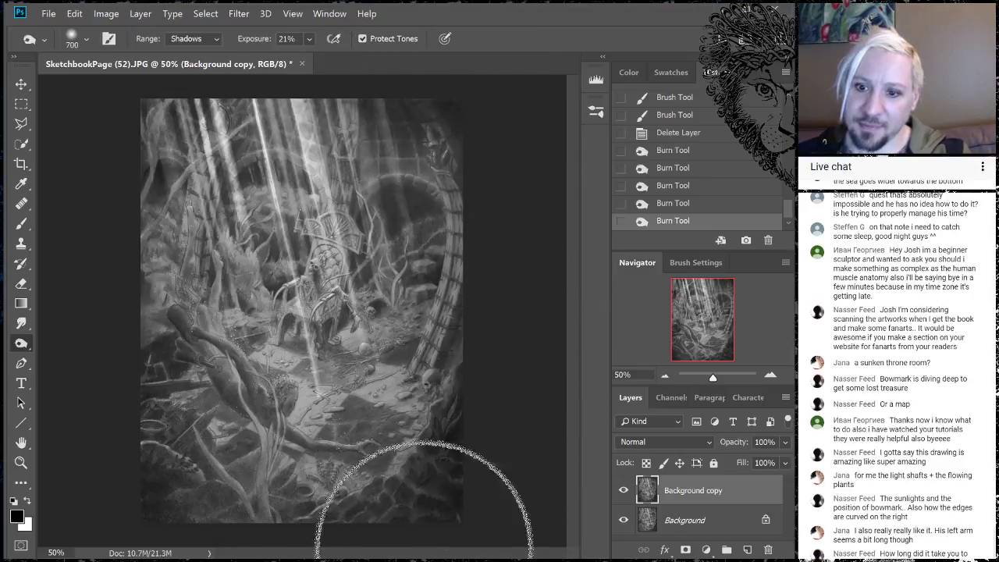
pyautogui.moveTo(424, 551)
pyautogui.mouseDown()
pyautogui.moveTo(430, 515)
pyautogui.moveTo(509, 514)
pyautogui.moveTo(438, 532)
pyautogui.moveTo(219, 456)
pyautogui.moveTo(165, 499)
pyautogui.moveTo(293, 535)
pyautogui.moveTo(265, 533)
pyautogui.moveTo(167, 512)
pyautogui.moveTo(76, 433)
pyautogui.moveTo(119, 394)
pyautogui.moveTo(127, 354)
pyautogui.moveTo(143, 438)
pyautogui.moveTo(107, 266)
pyautogui.mouseUp()
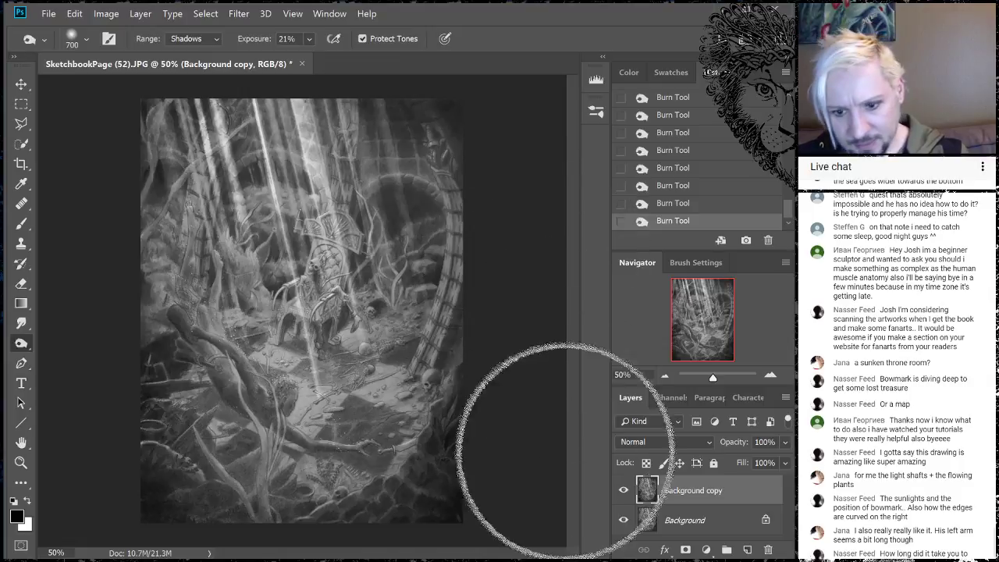
# Reduce the Burn brush to 150 px and merge the Background copy layer down into Background.
pyautogui.press(']')
pyautogui.press(']')
pyautogui.press(']')
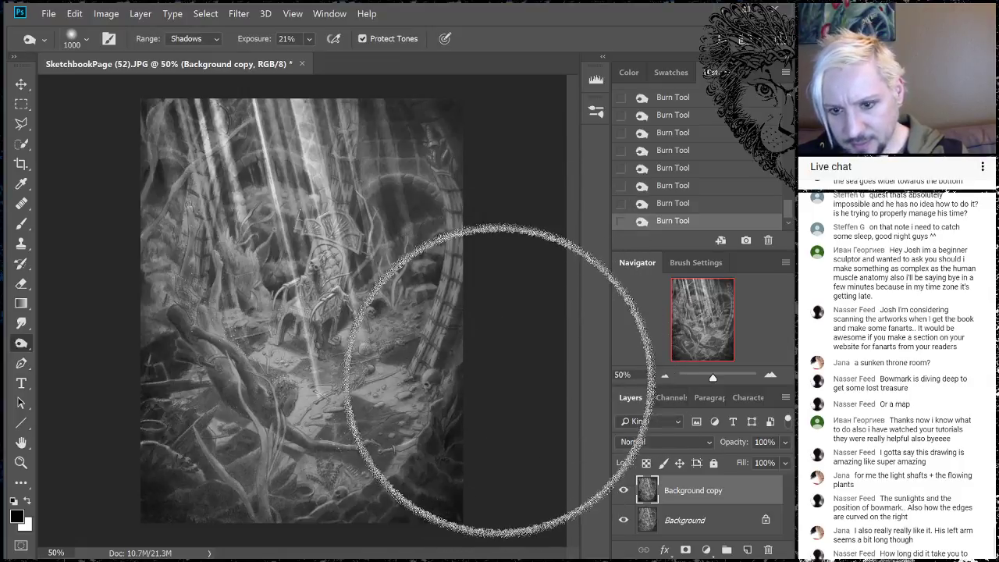
pyautogui.press('[')
pyautogui.press('[')
pyautogui.press('[')
pyautogui.press('[')
pyautogui.press('[')
pyautogui.press('[')
pyautogui.press('[')
pyautogui.press('[')
pyautogui.press('[')
pyautogui.press('[')
pyautogui.press('[')
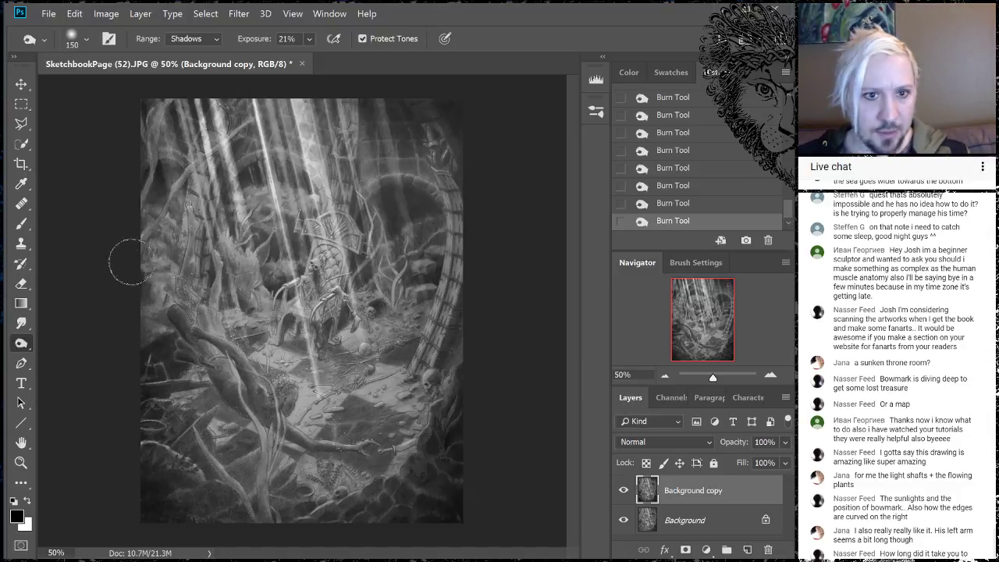
pyautogui.rightClick(705, 504)
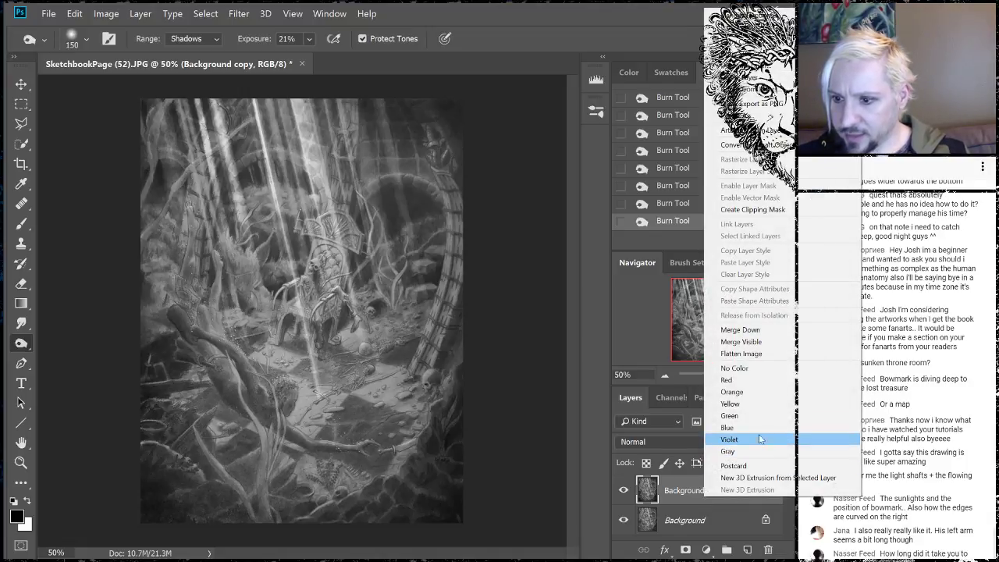
pyautogui.click(756, 330)
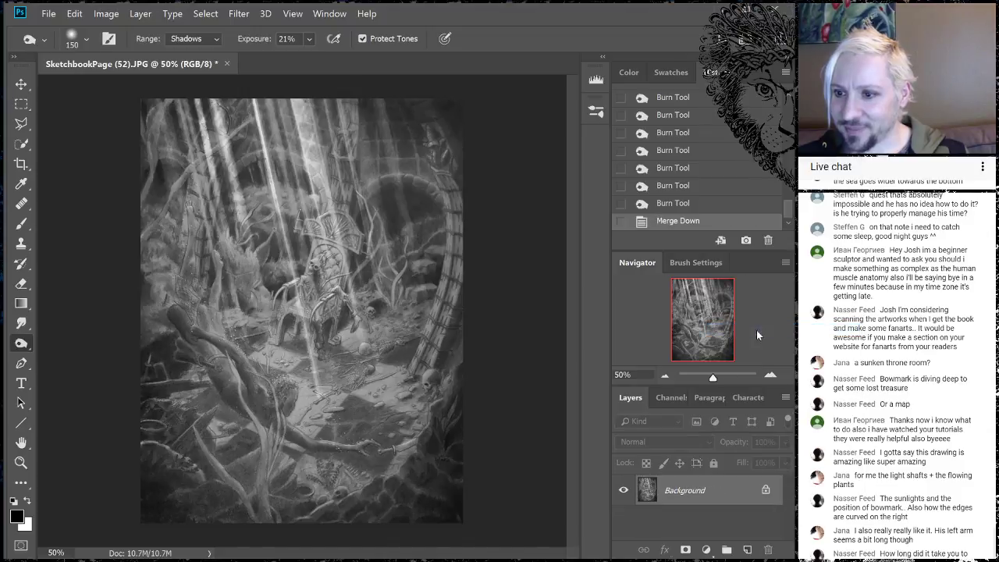
# Add a new layer, marquee-select the whole canvas, apply a 10 px black inside stroke as a border, and deselect.
pyautogui.click(747, 549)
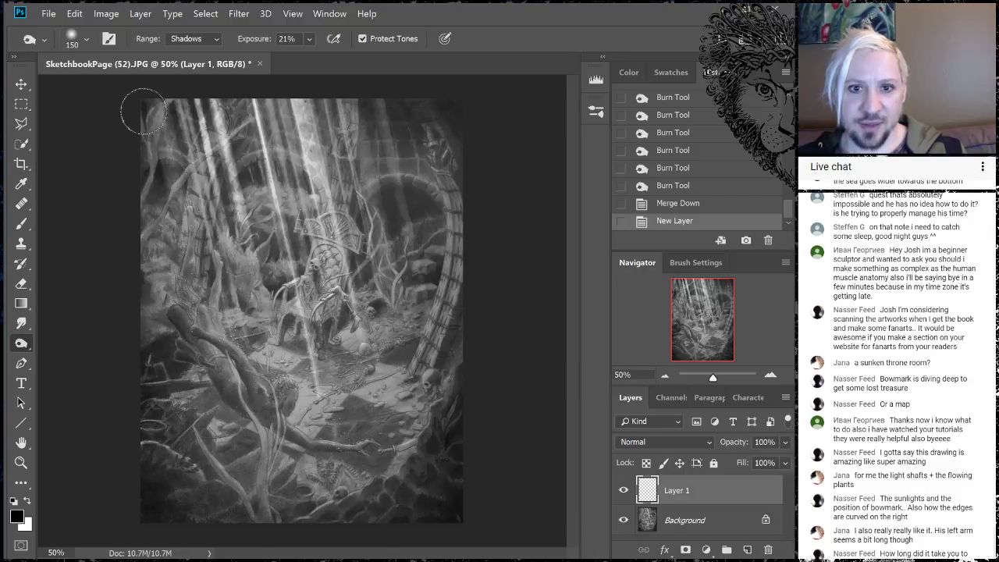
pyautogui.click(21, 105)
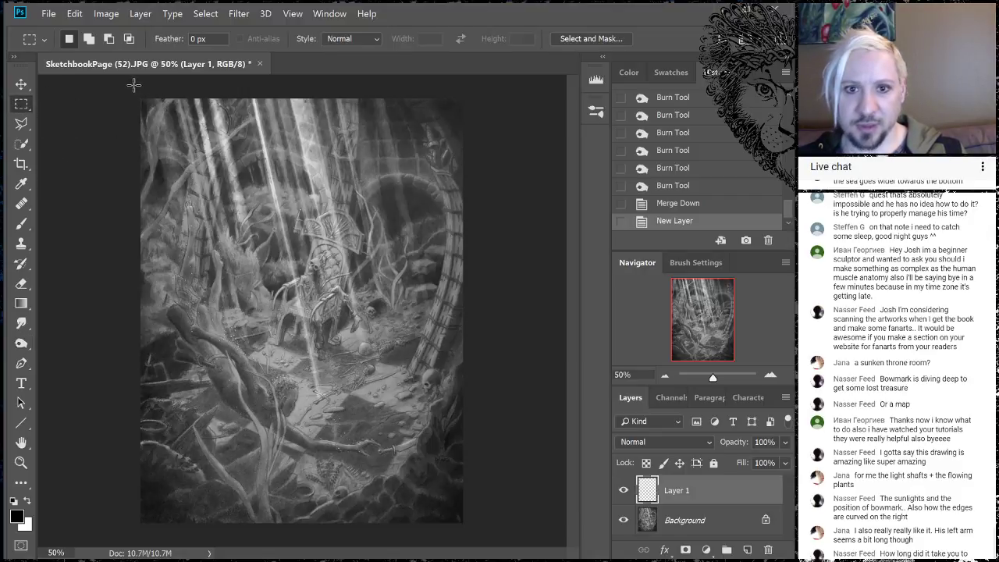
pyautogui.moveTo(141, 100); pyautogui.dragTo(467, 528)
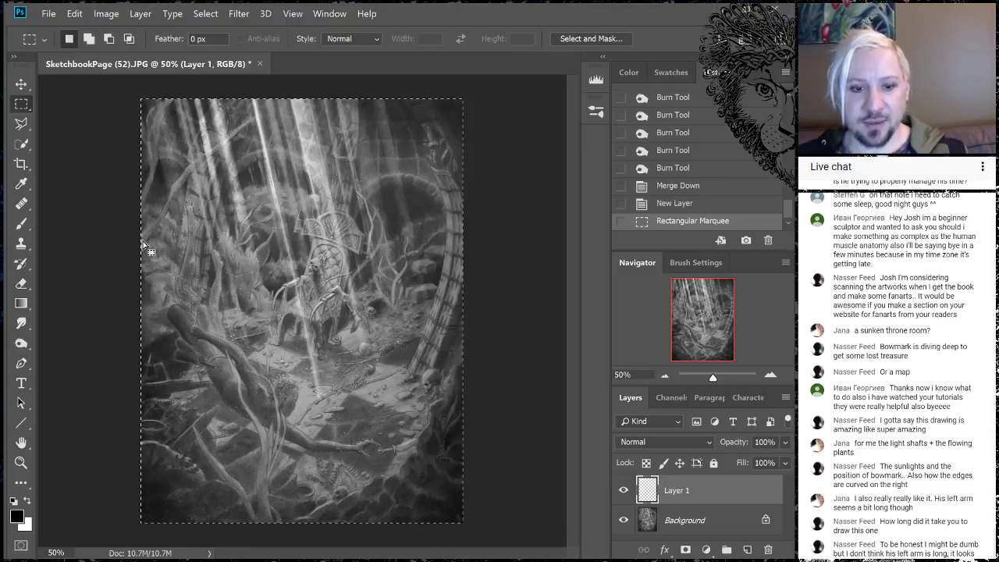
pyautogui.rightClick(331, 332)
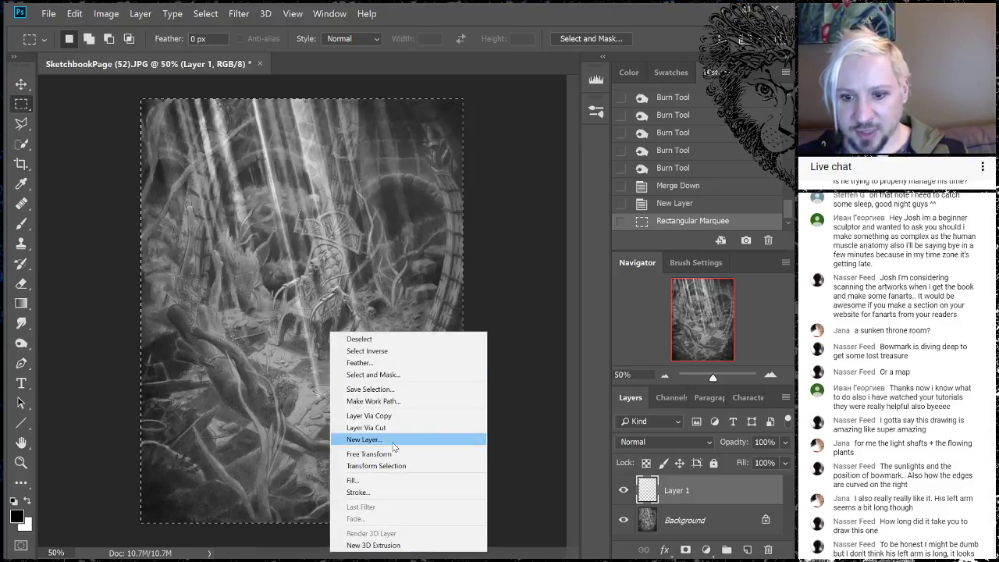
pyautogui.click(357, 492)
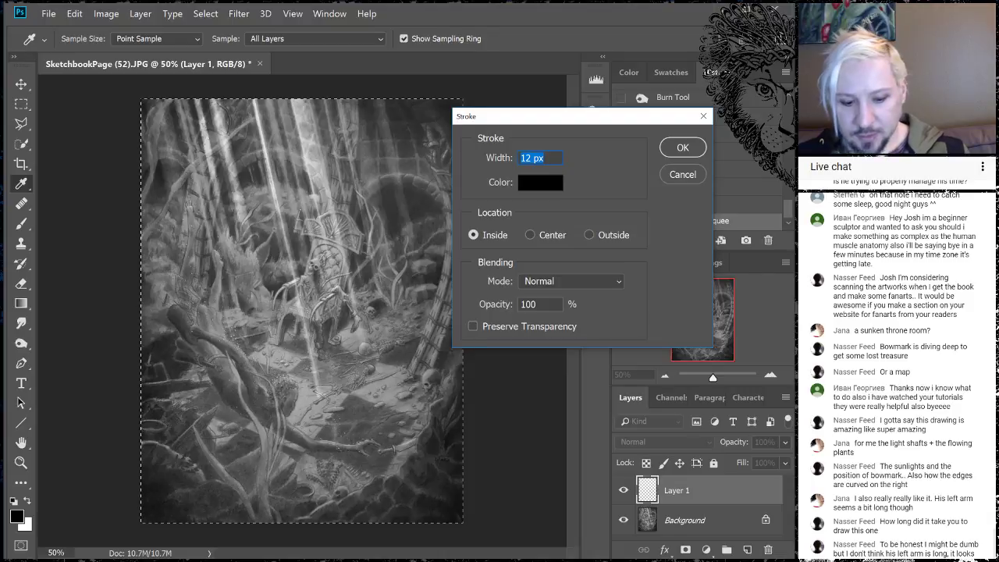
pyautogui.write('10')
pyautogui.click(676, 147)
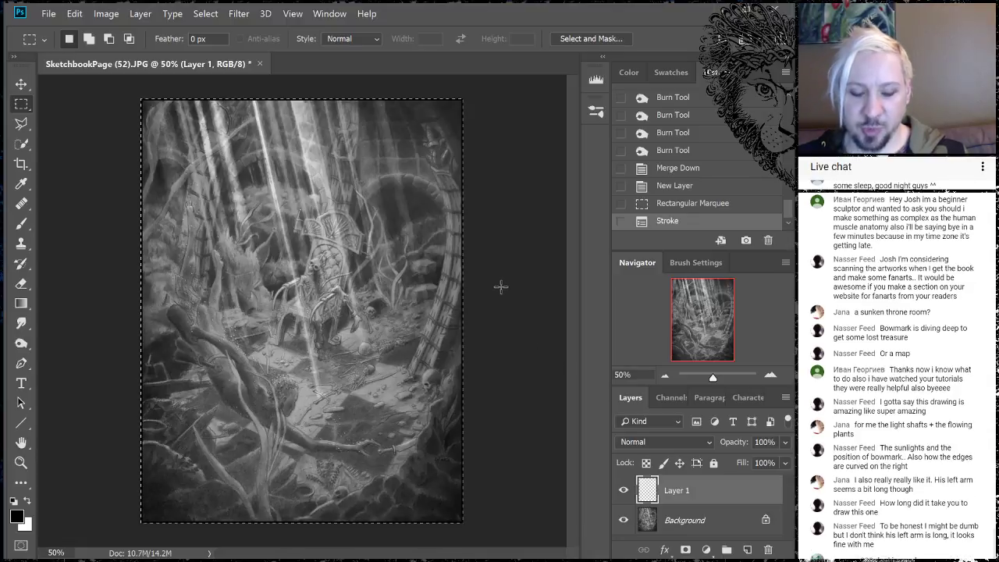
pyautogui.hotkey('ctrl', 'd')
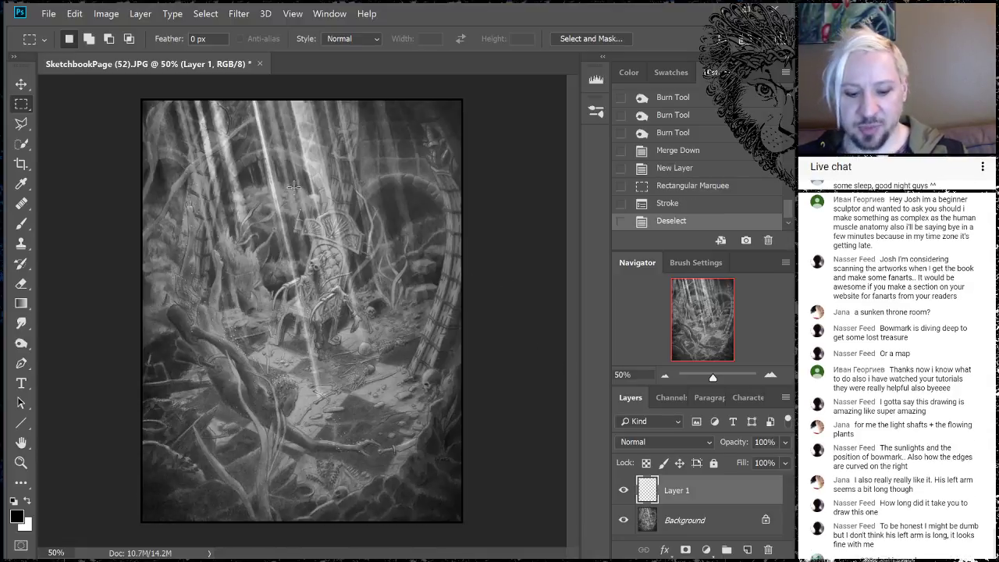
# Select the whole canvas again, apply a 12 px black inside stroke on Layer 1, and deselect.
pyautogui.hotkey('ctrl', 'a')
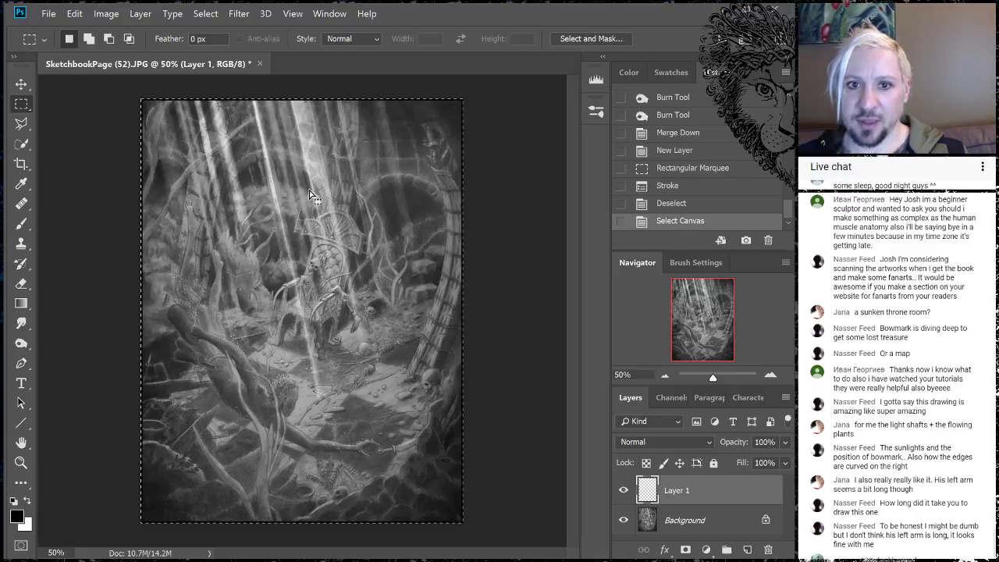
pyautogui.rightClick(310, 195)
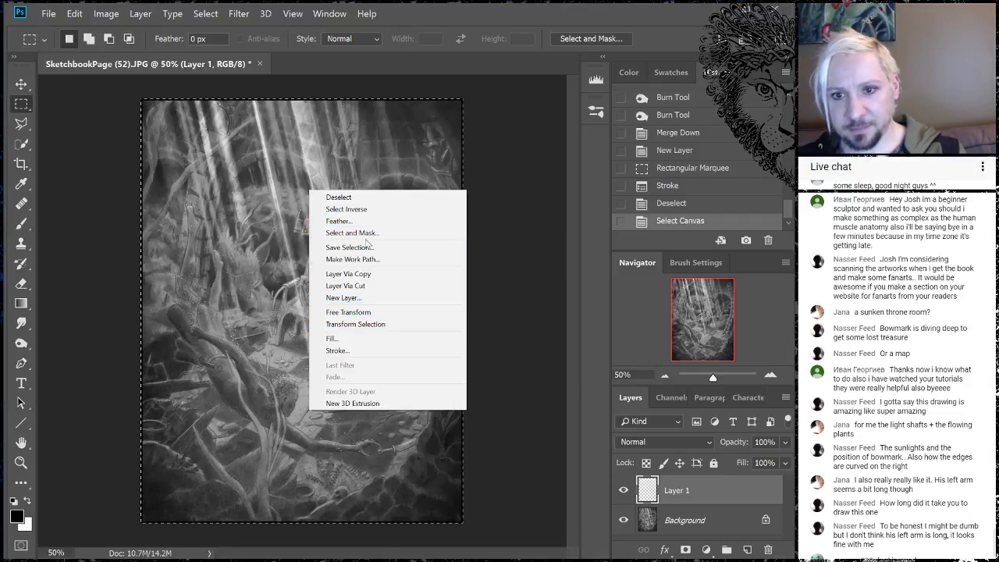
pyautogui.click(338, 351)
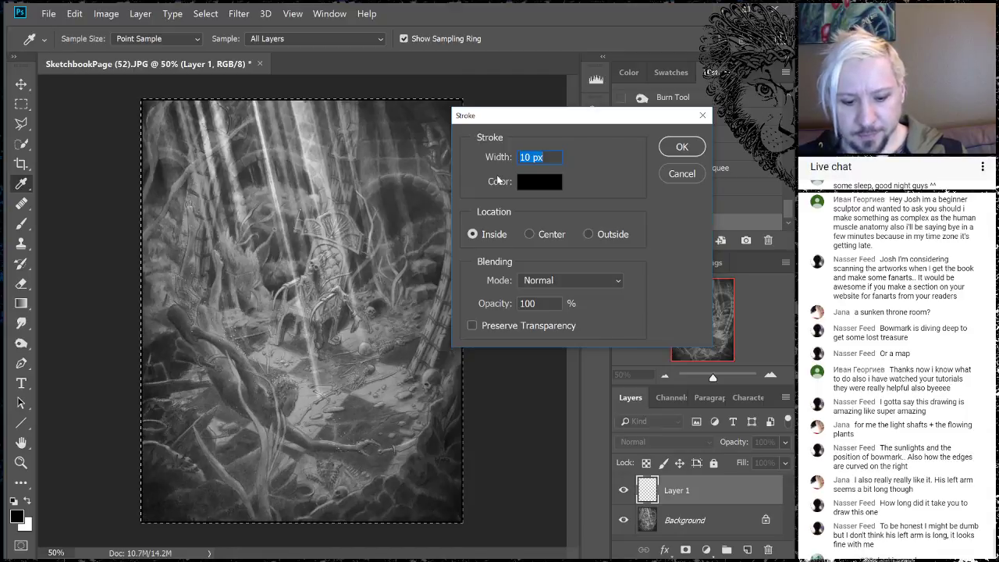
pyautogui.write('12')
pyautogui.click(683, 147)
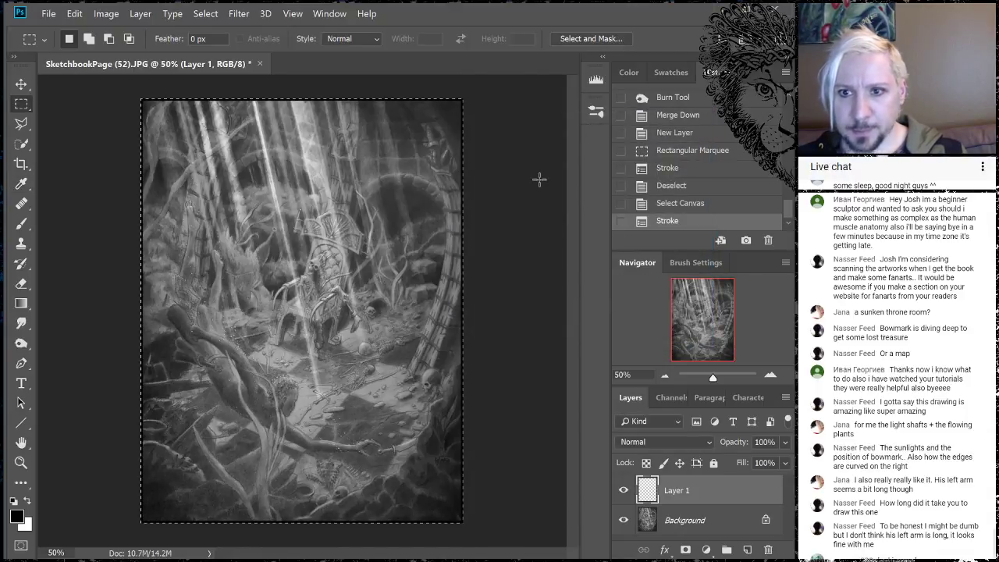
pyautogui.hotkey('ctrl', 'd')
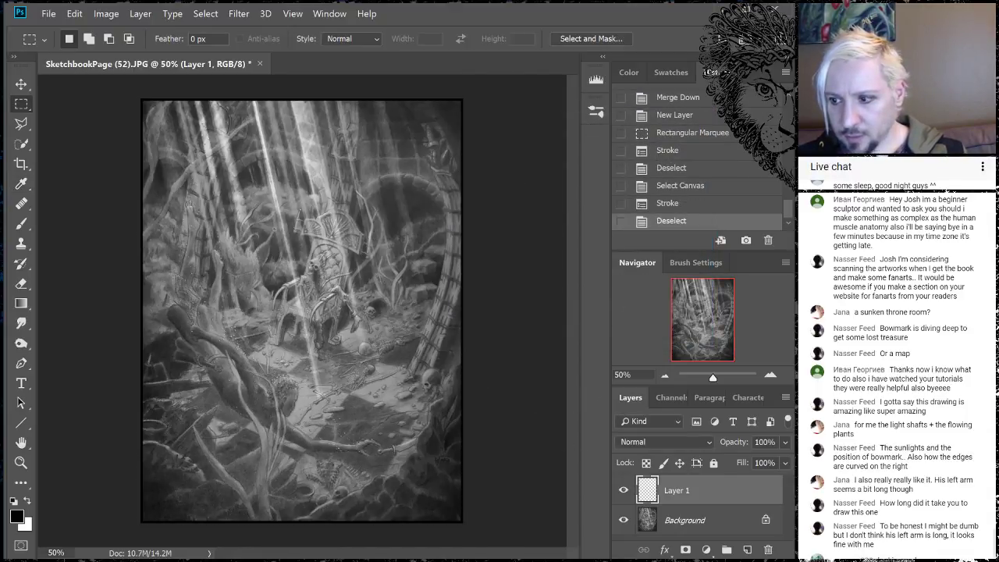
# Copy the Grit texture from the TemplateArtFrame document and paste it as a new layer in the drawing.
pyautogui.hotkey('ctrl', 'Tab')
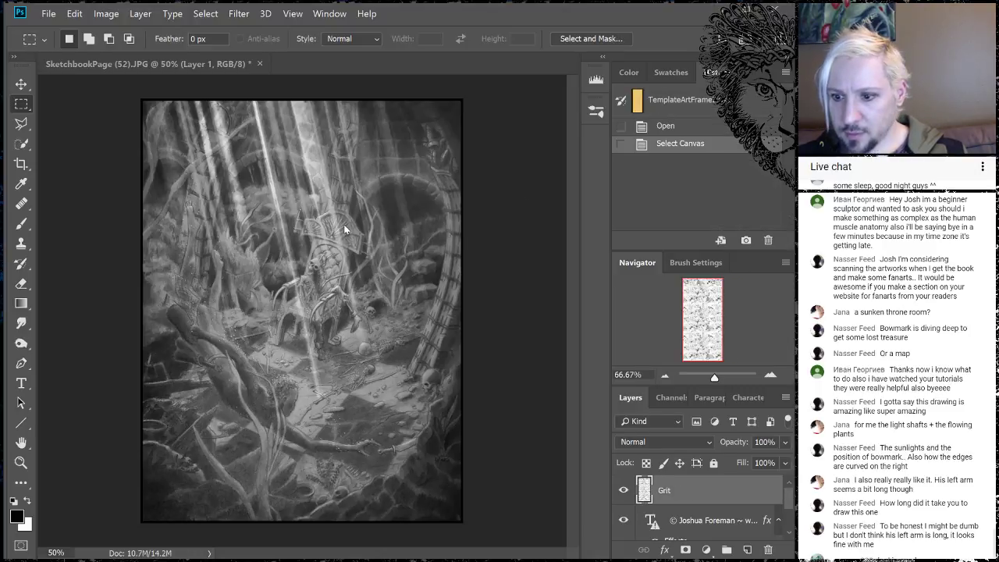
pyautogui.hotkey('ctrl', 'Tab')
pyautogui.hotkey('ctrl', 'v')
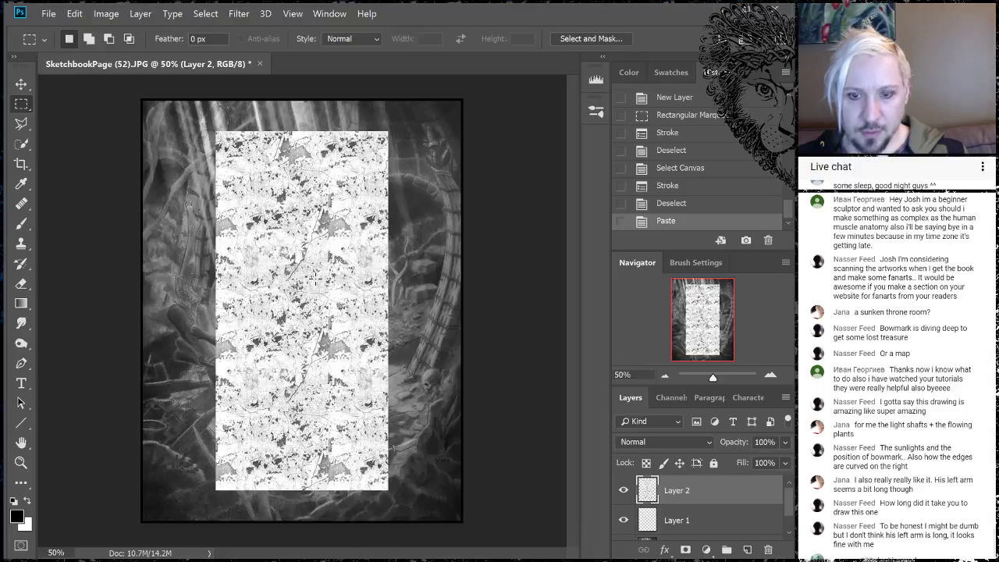
# Transform the pasted grit texture to about 228% width and 204% height, rotated about -7.4°, so it covers the whole canvas.
pyautogui.hotkey('ctrl', 't')
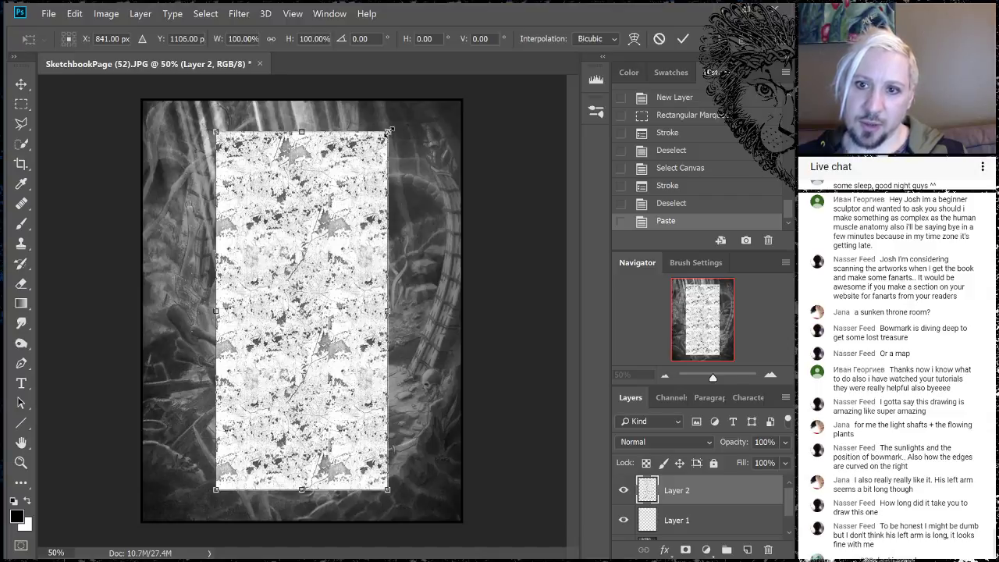
pyautogui.moveTo(388, 131); pyautogui.dragTo(567, 31)
pyautogui.moveTo(337, 218); pyautogui.dragTo(188, 367)
pyautogui.moveTo(506, 264); pyautogui.dragTo(533, 233)
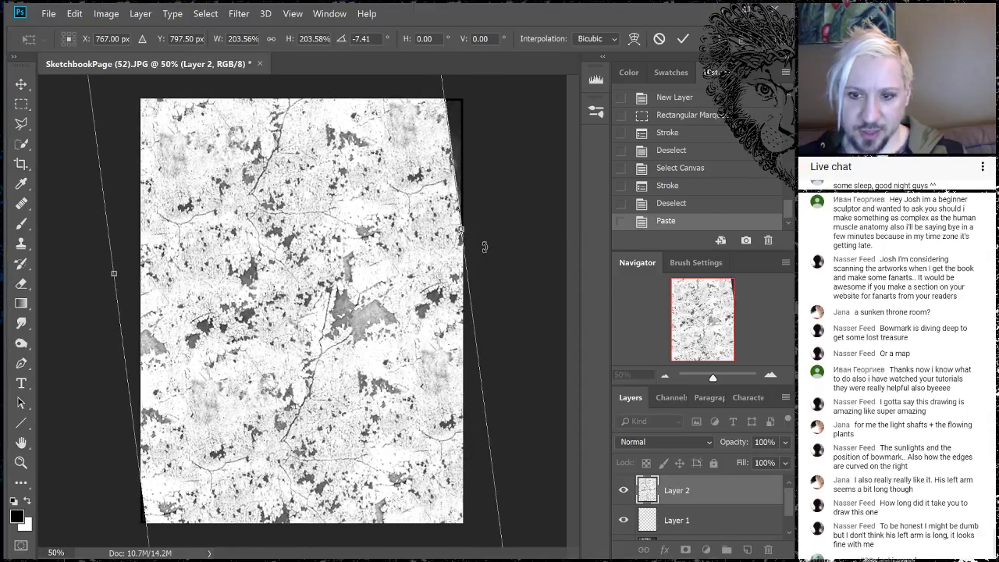
pyautogui.moveTo(461, 228); pyautogui.dragTo(497, 227)
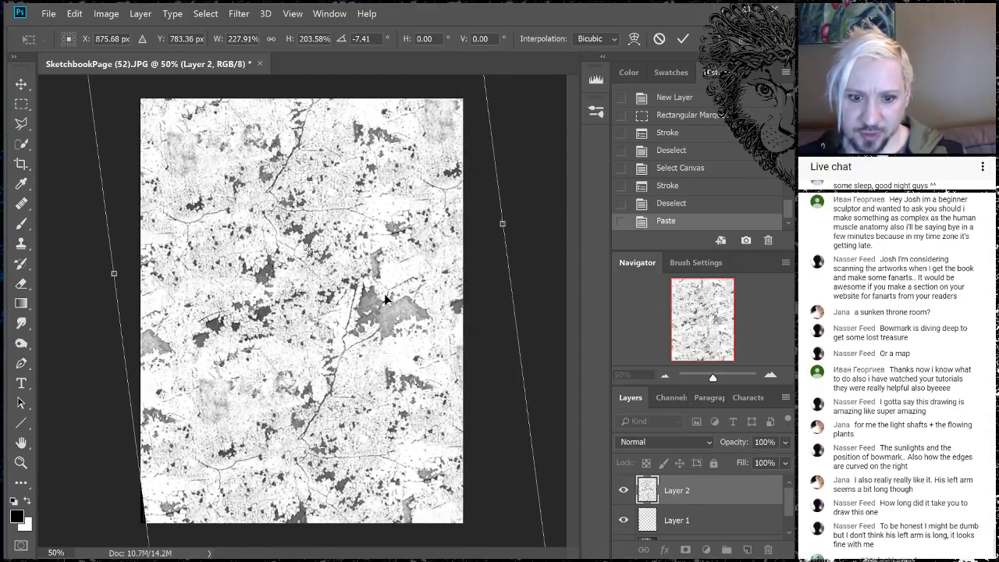
pyautogui.moveTo(389, 300); pyautogui.dragTo(378, 305)
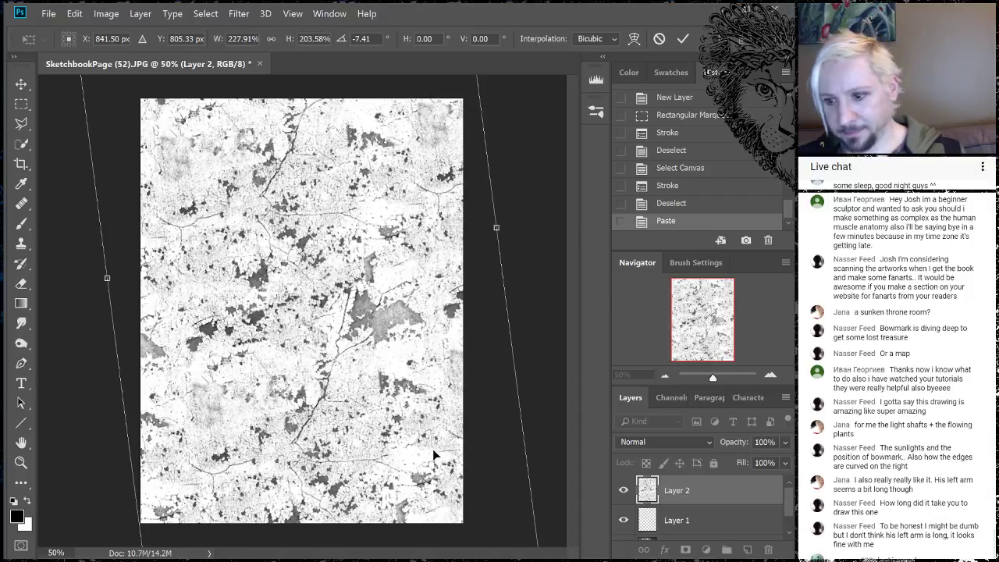
pyautogui.press('Return')
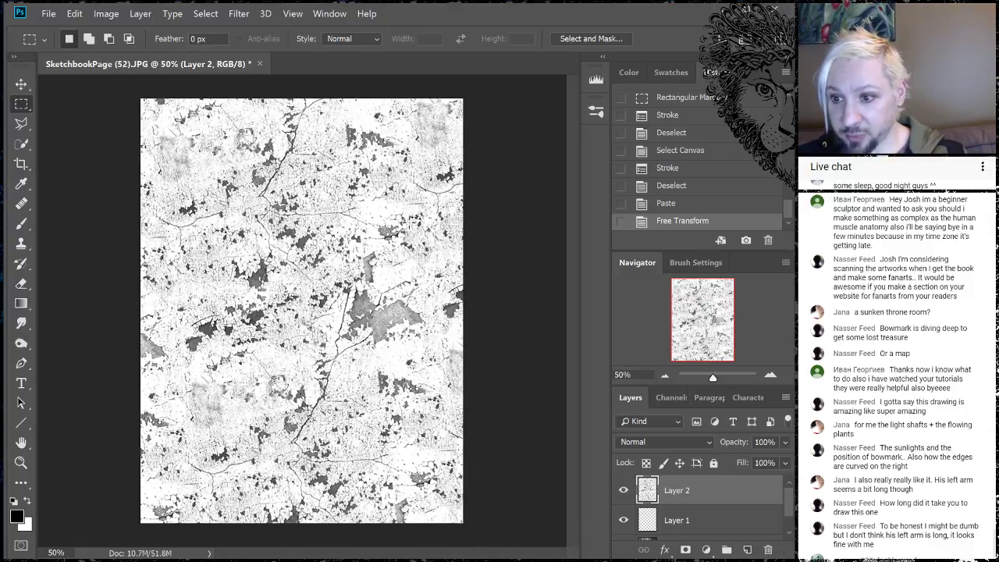
# Select the dark specks of the grit texture using Color Range with sampled colors and fuzziness 167.
pyautogui.click(204, 14)
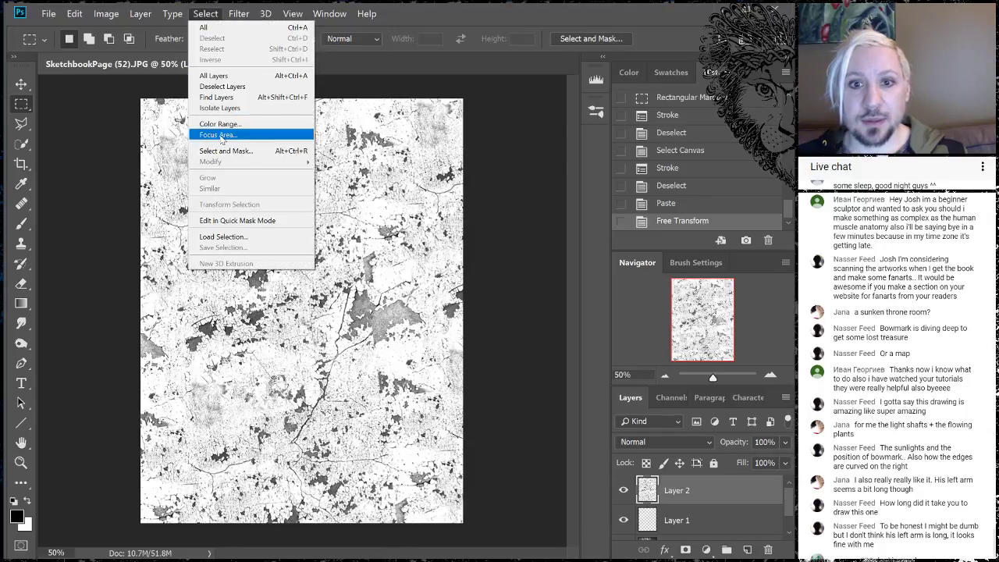
pyautogui.click(218, 124)
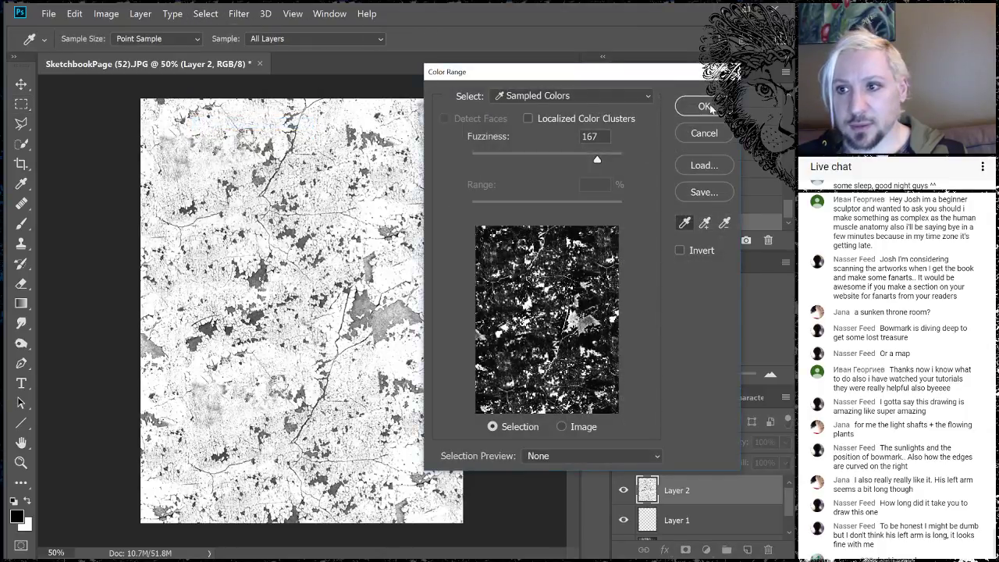
pyautogui.click(705, 107)
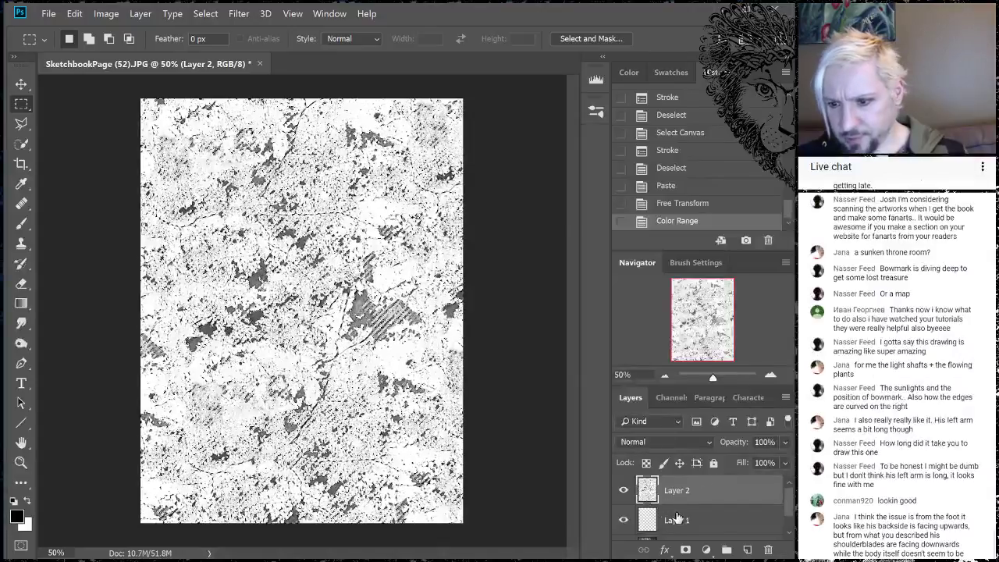
# Hide the grit texture layer, delete the selected specks from the black border on Layer 1, and deselect.
pyautogui.click(676, 518)
pyautogui.click(623, 490)
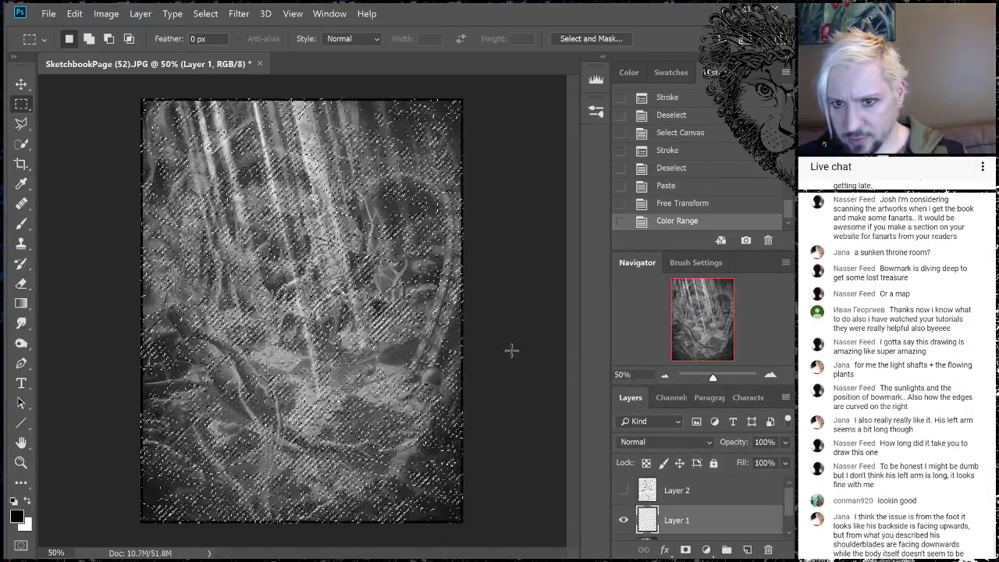
pyautogui.press('Delete')
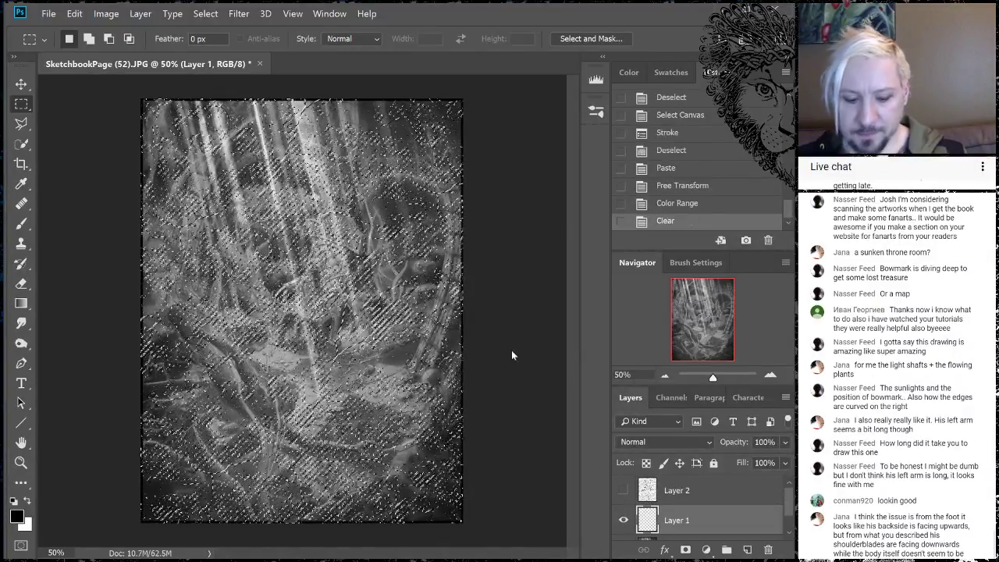
pyautogui.hotkey('ctrl', 'd')
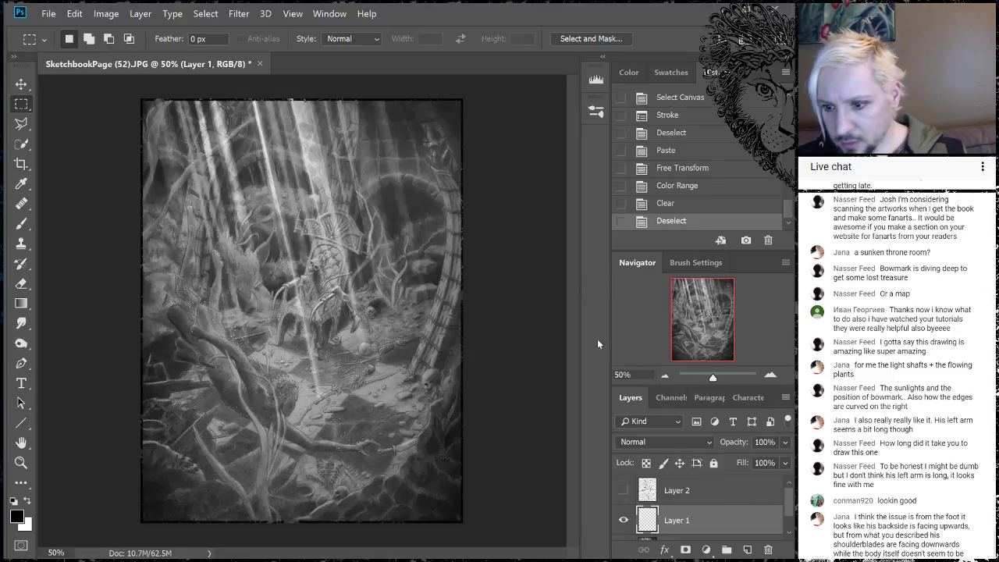
# Flatten the image, discarding the hidden grit texture layer.
pyautogui.rightClick(727, 519)
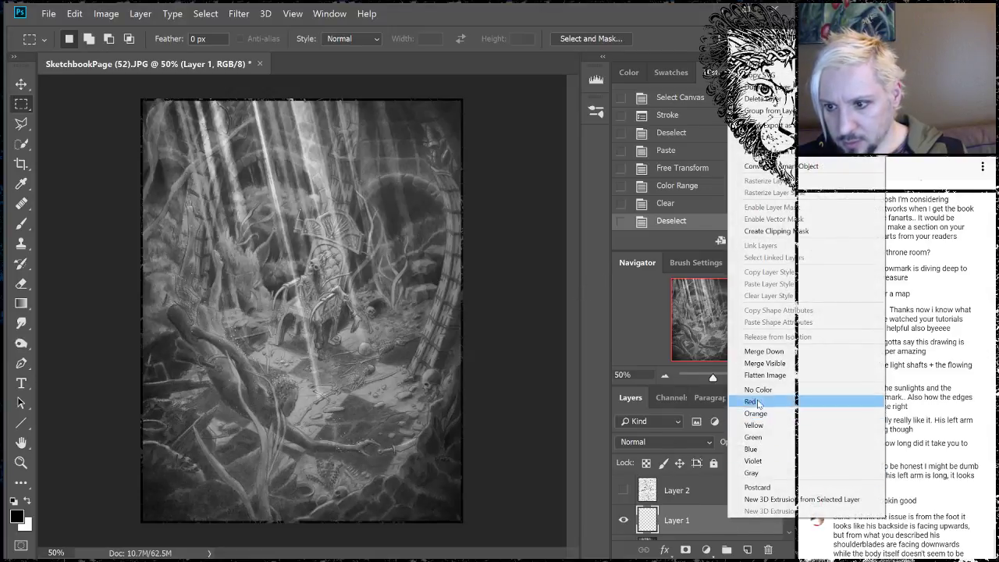
pyautogui.click(765, 375)
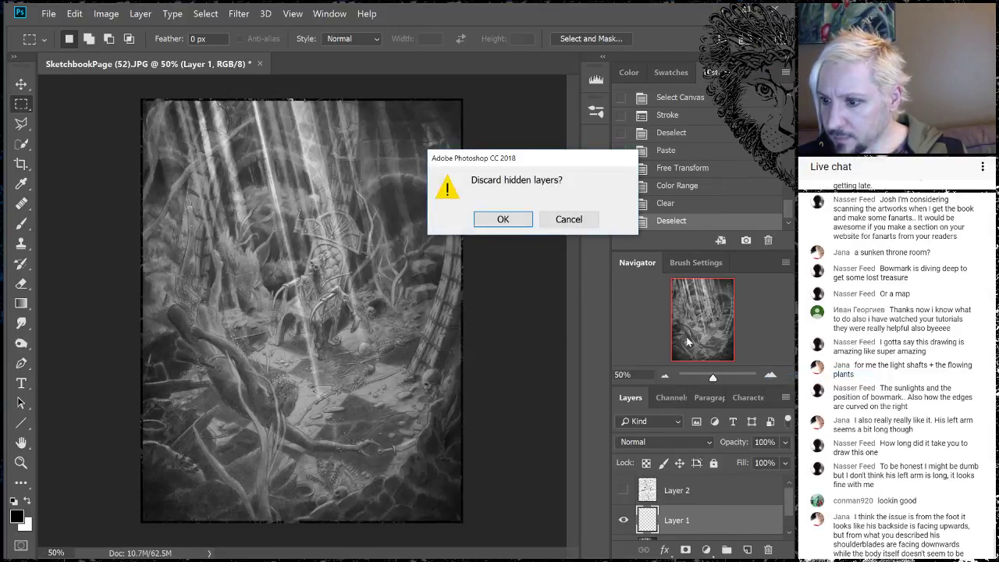
pyautogui.click(503, 220)
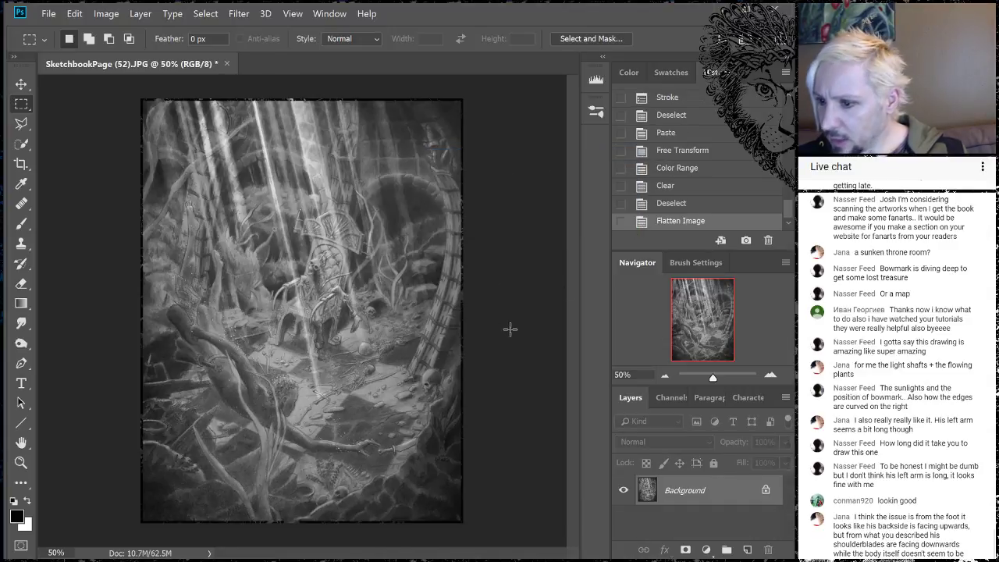